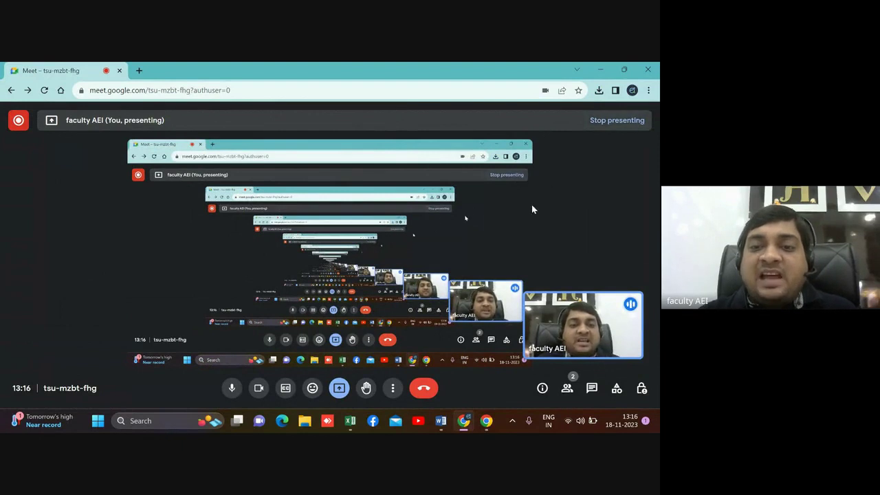
Step: Bring the CAPITAL GAINS Word document in front of the Google Meet window
click(440, 424)
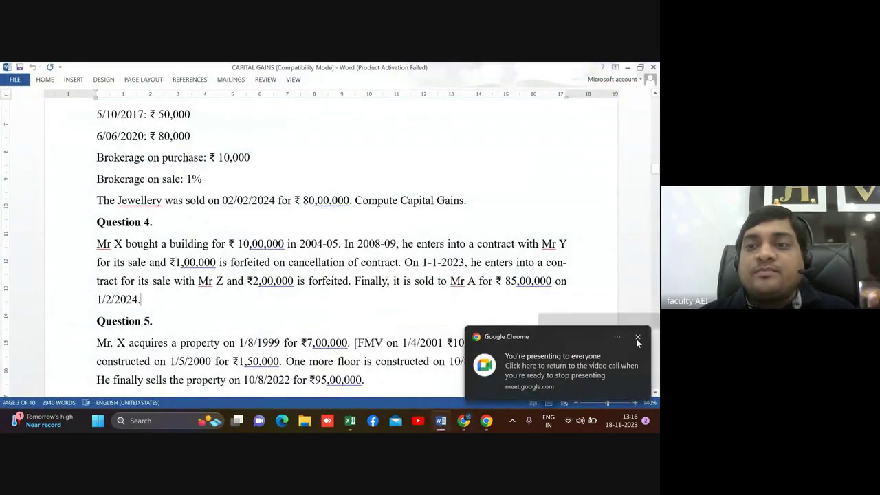
Step: Close Chrome's 'You're presenting to everyone' notice covering the document
click(638, 338)
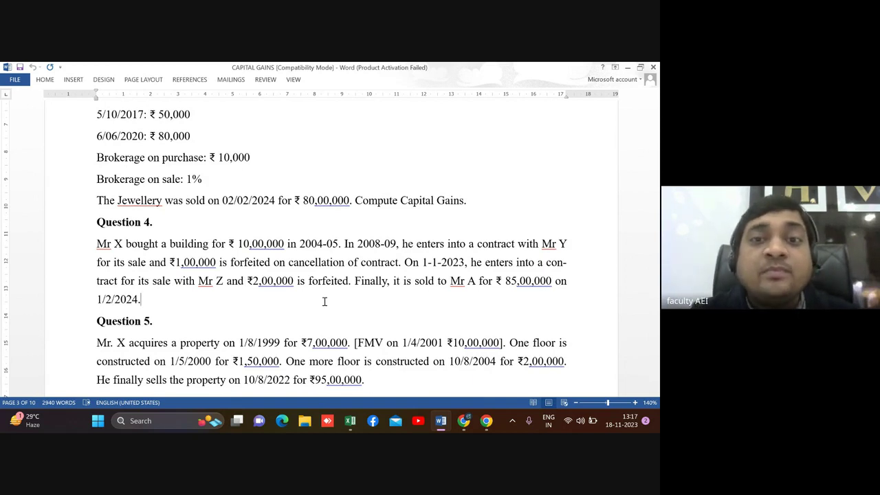
Step: Enter 'Question 4' in cell A1 of Capital Gain Class 2, then return to Word
click(351, 422)
text(Q)
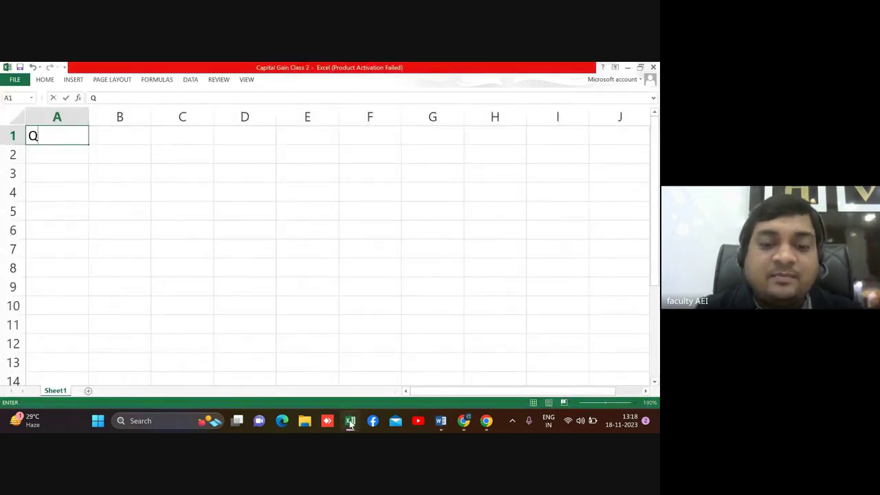
text(uestion)
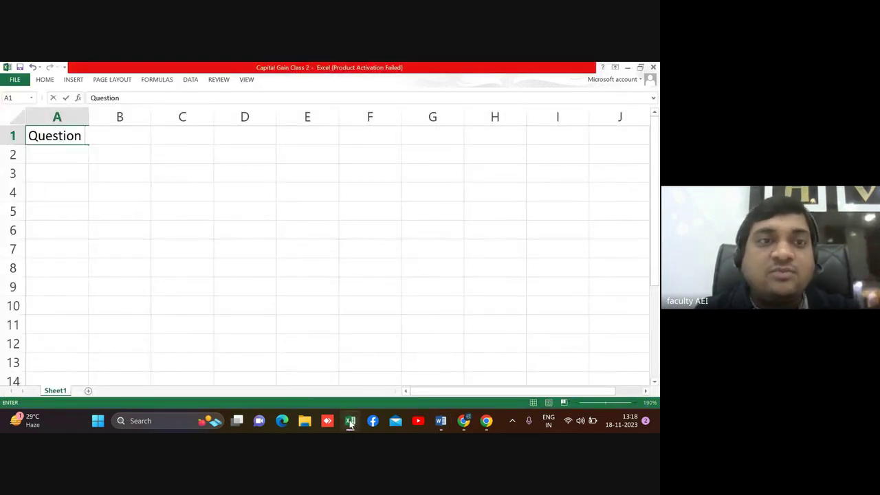
text( 4)
key(Return)
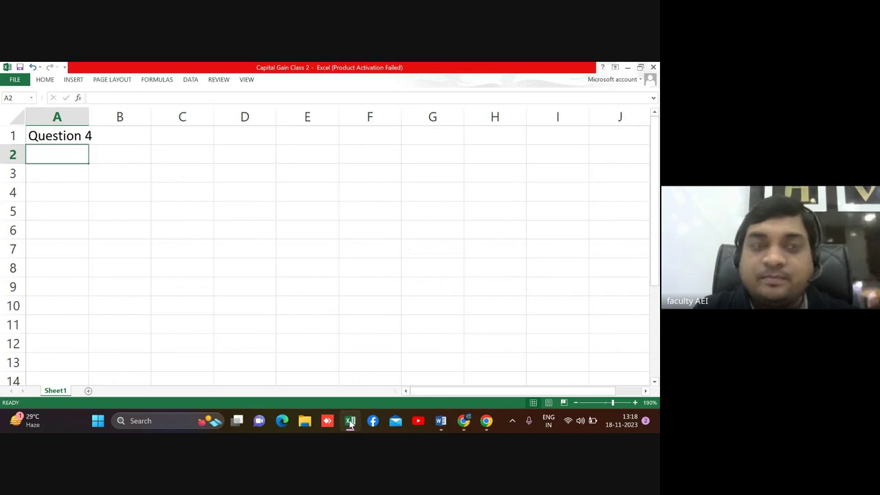
key(Up)
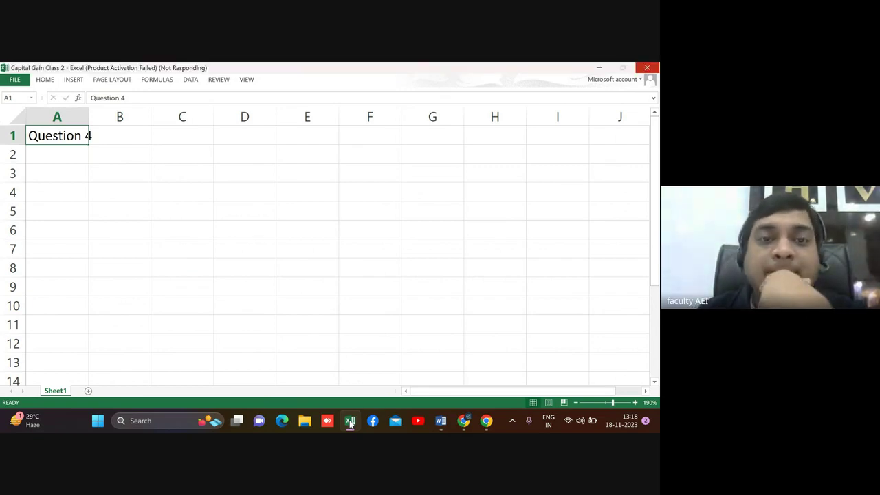
click(351, 422)
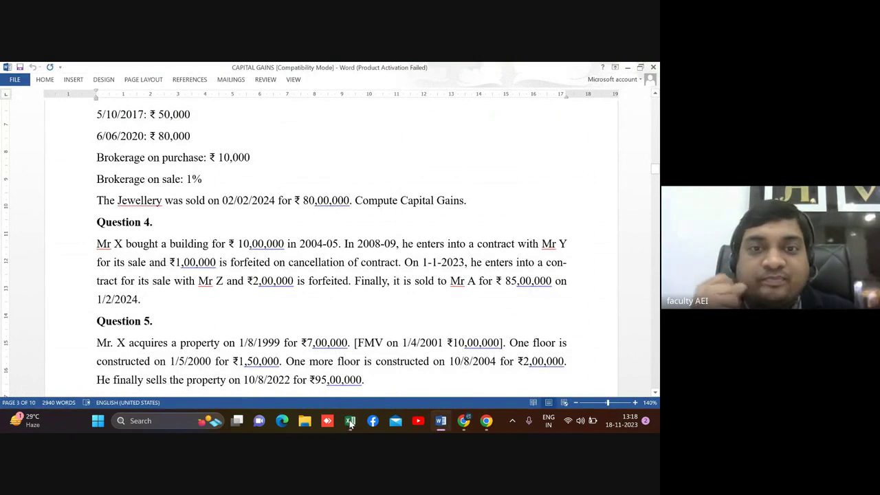
Step: Switch back to the Capital Gain Class 2 Excel workbook
click(351, 422)
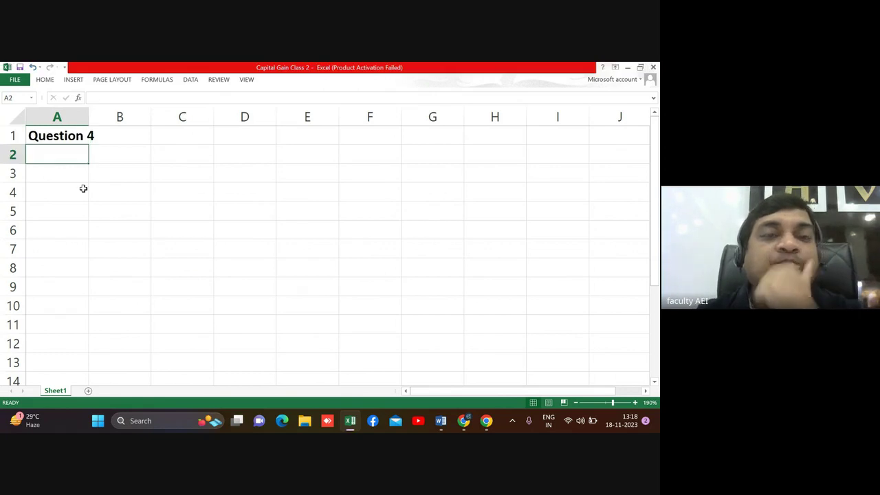
Step: Enter the period of holding POH = "2004-05" - "1/2/2024" in cell A3
key(Return)
key(Return)
key(Up)
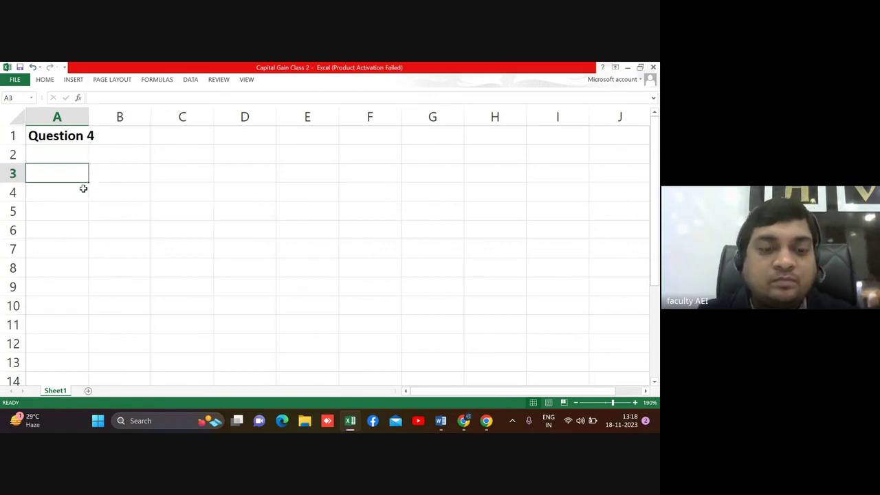
text(POH )
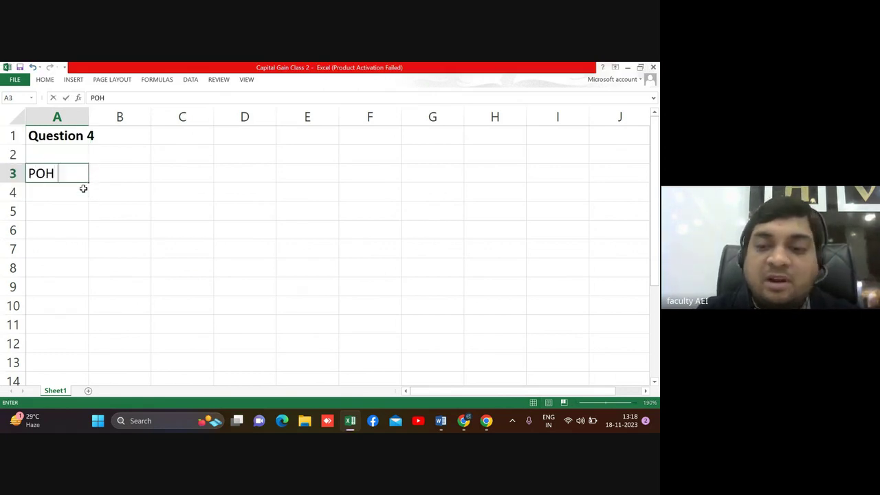
text(= )
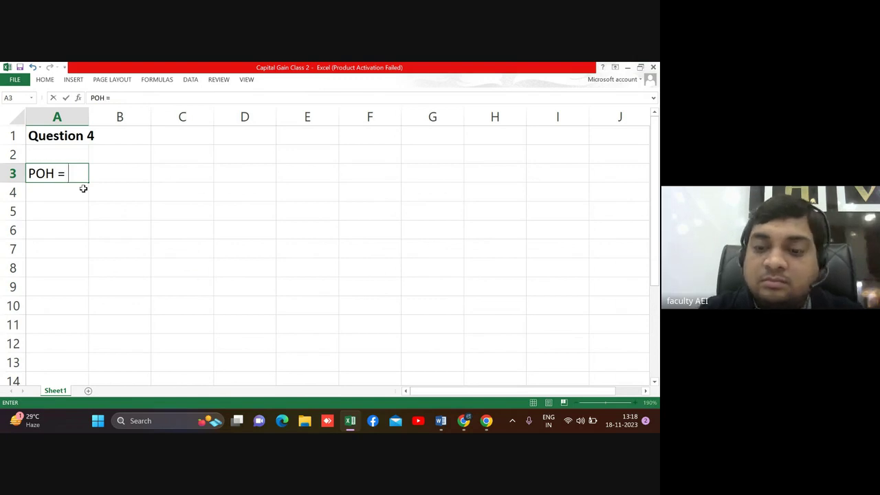
text("200)
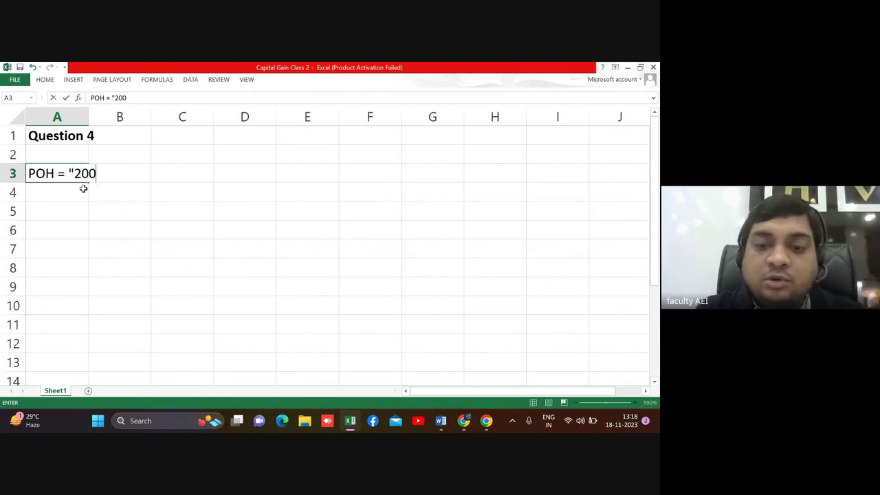
text(4-0)
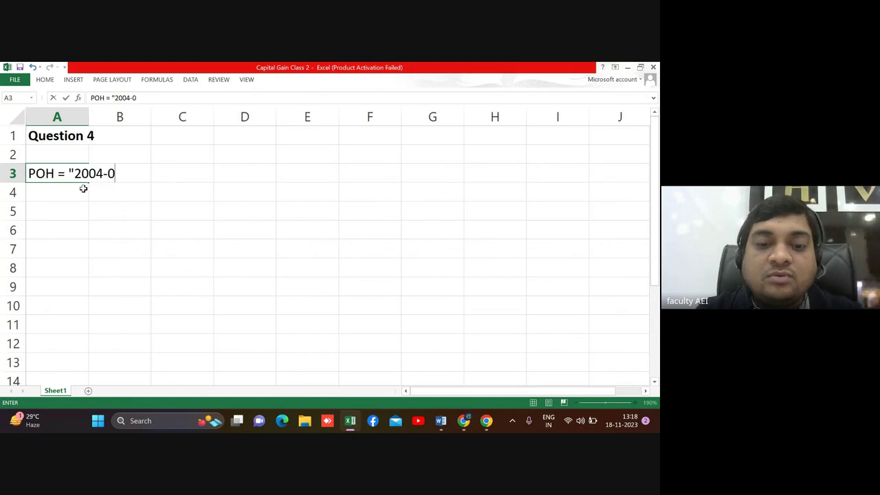
text(4)
key(BackSpace)
text(5)
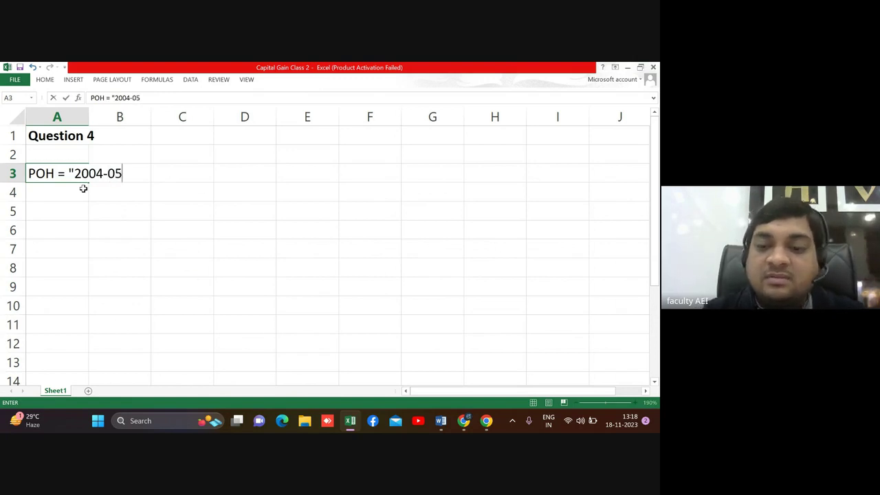
text(" -)
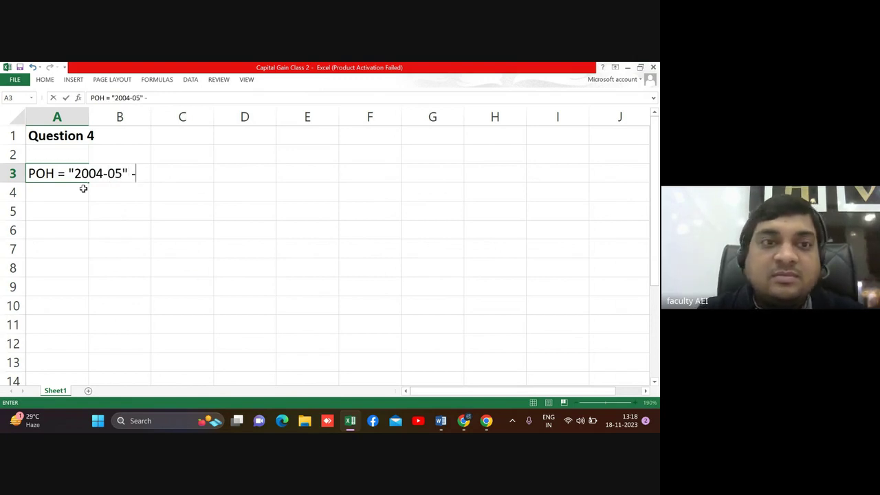
text( " 1/)
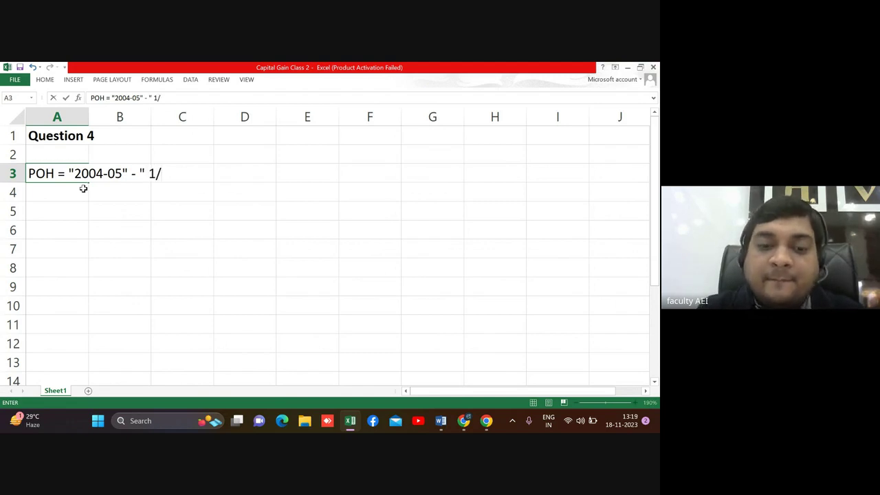
text(2/2024)
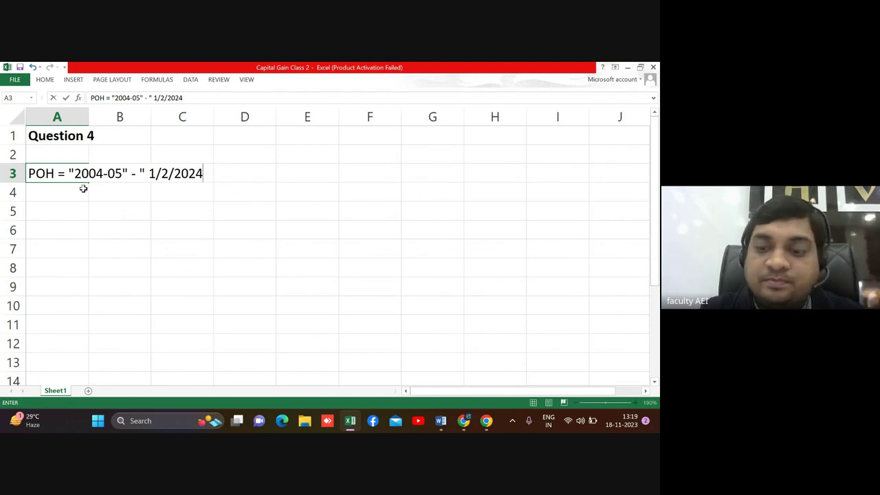
text(")
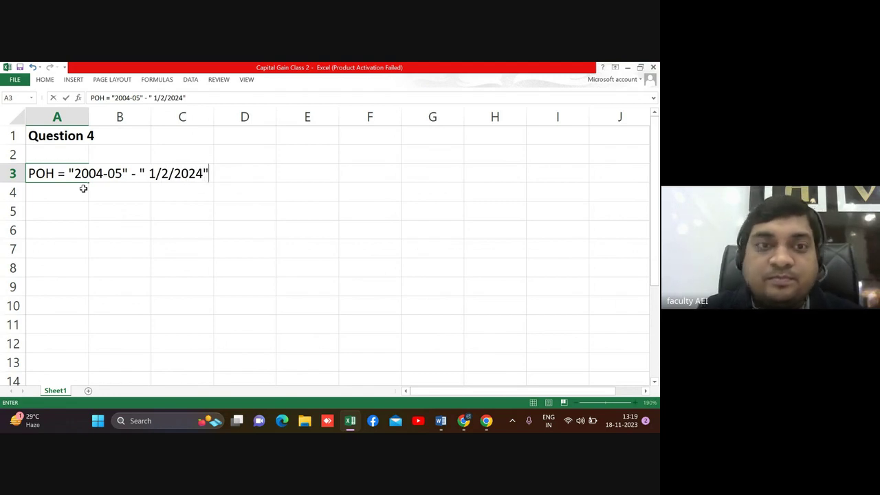
key(Return)
Step: Remove the stray space before 1/2/2024 in the A3 entry
key(Up)
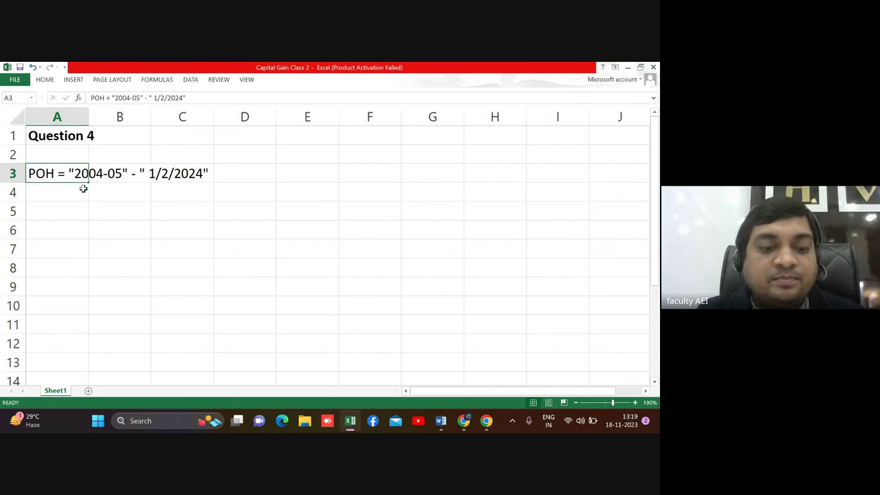
key(F2)
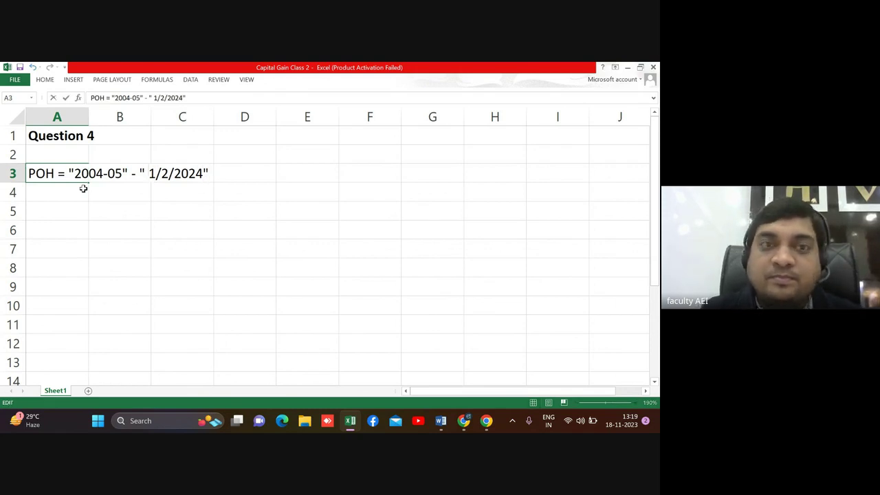
key(BackSpace)
key(Left)
key(Left)
key(Left)
key(Left)
key(Left)
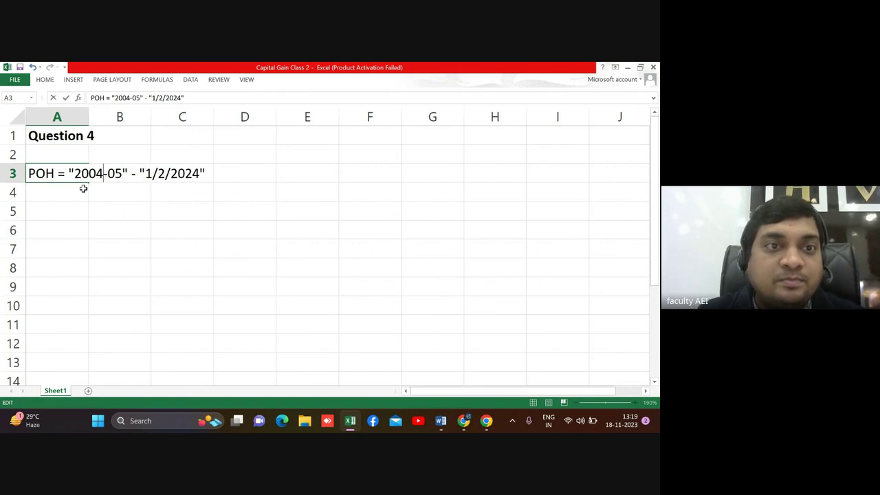
key(Left)
key(Return)
key(Return)
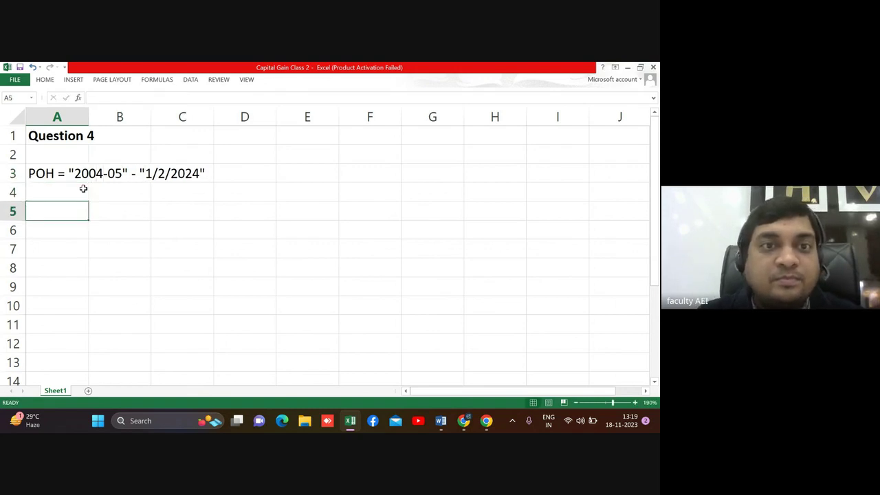
Step: Append '= Long term capital asset' to the A3 period of holding note
key(Up)
key(Up)
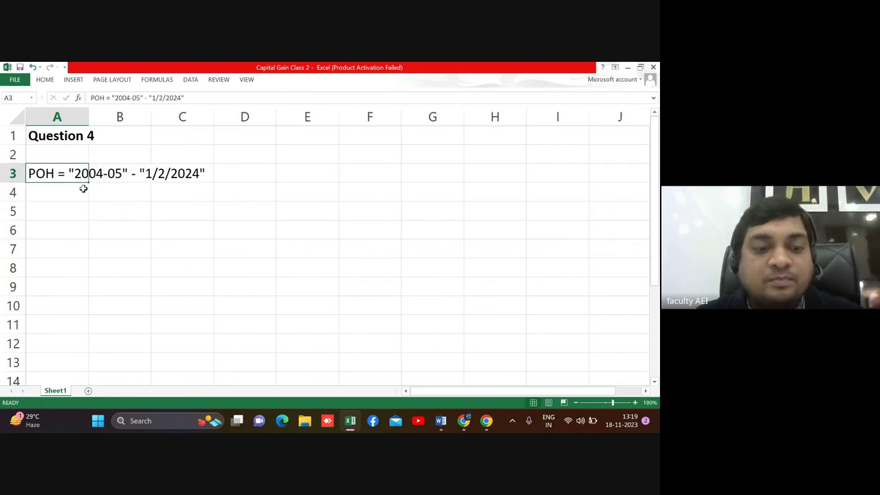
key(F2)
text( = )
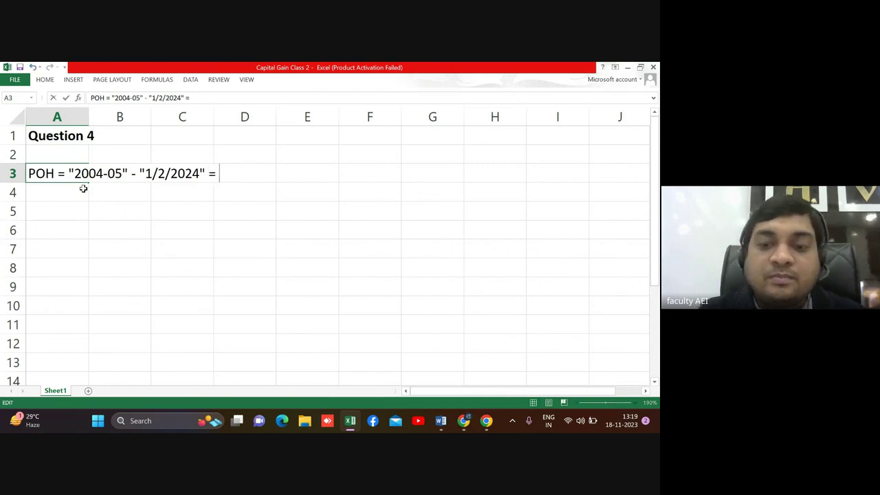
text(Long te)
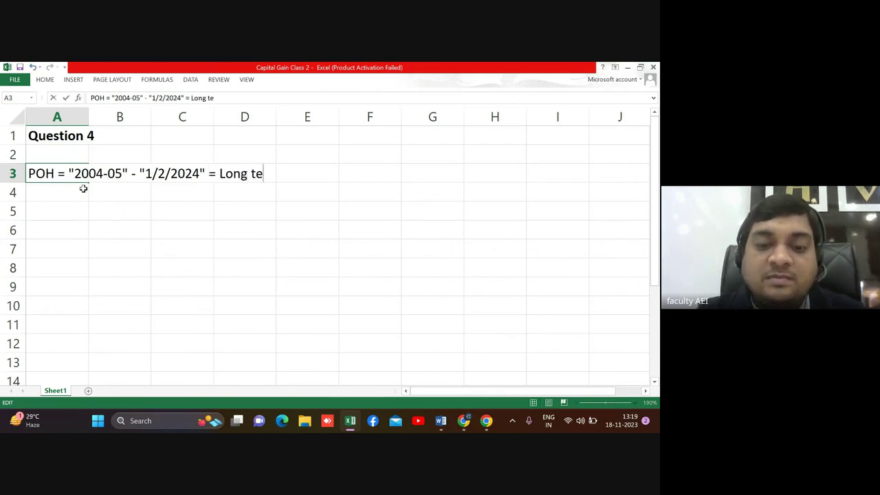
text(rm capi)
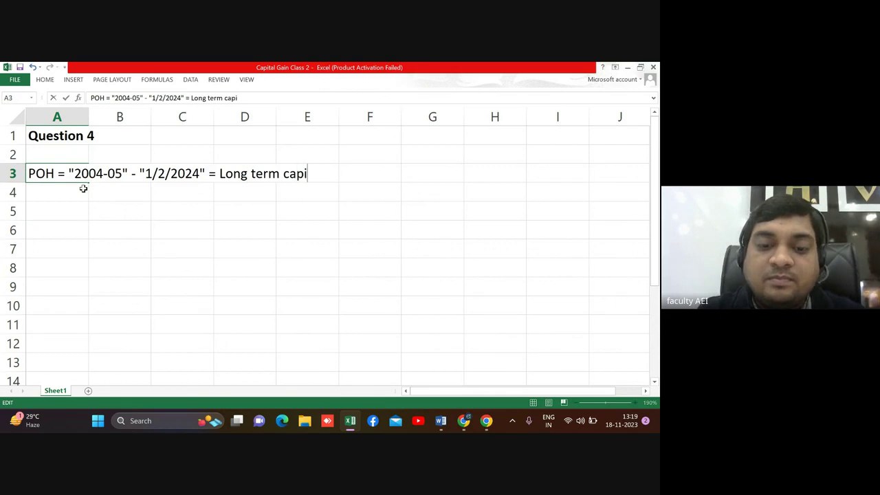
text(tal asset)
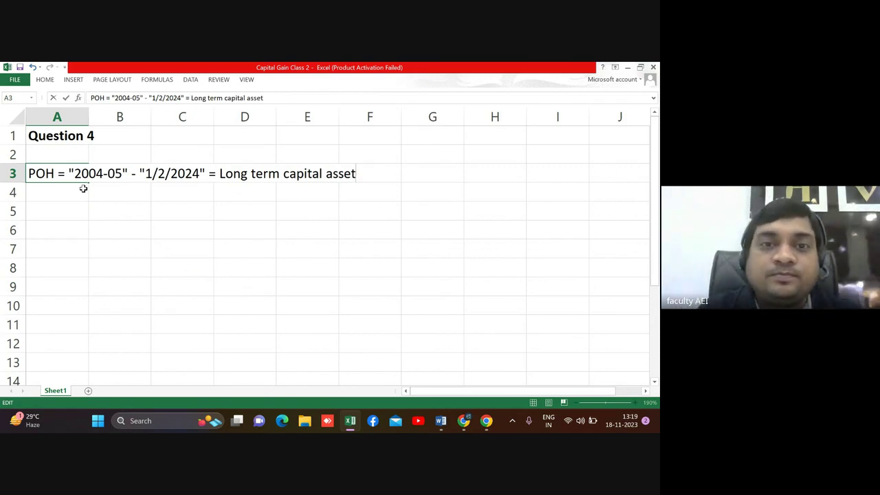
key(Return)
key(Return)
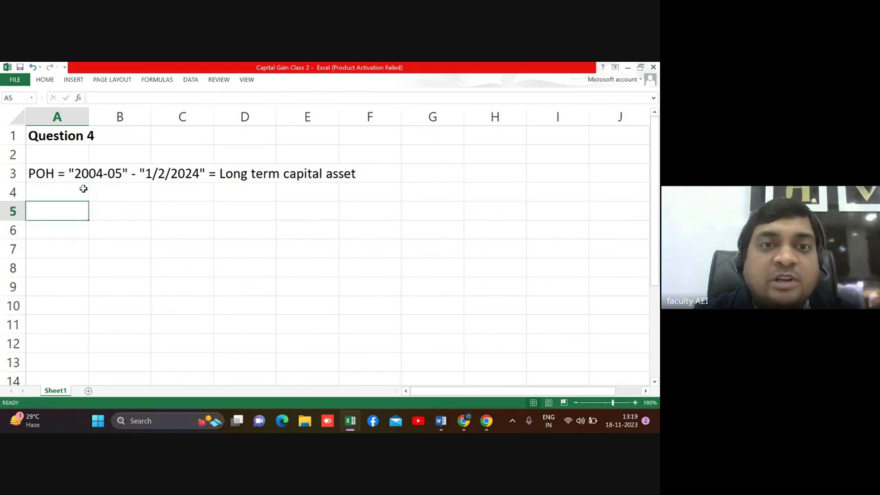
Step: Add heading 'Treatment of Advance money forfeited' and a note that 2008-09 forfeited advance reduces cost of acquisition
text(Tr)
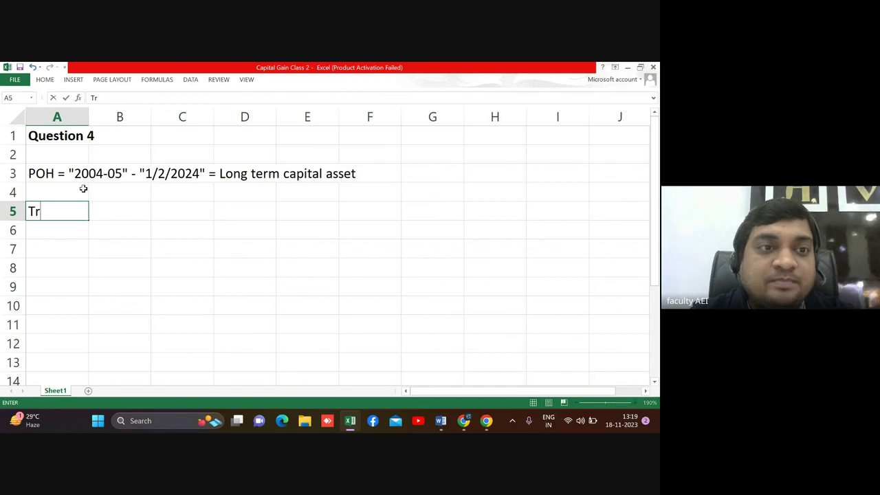
text(eatme)
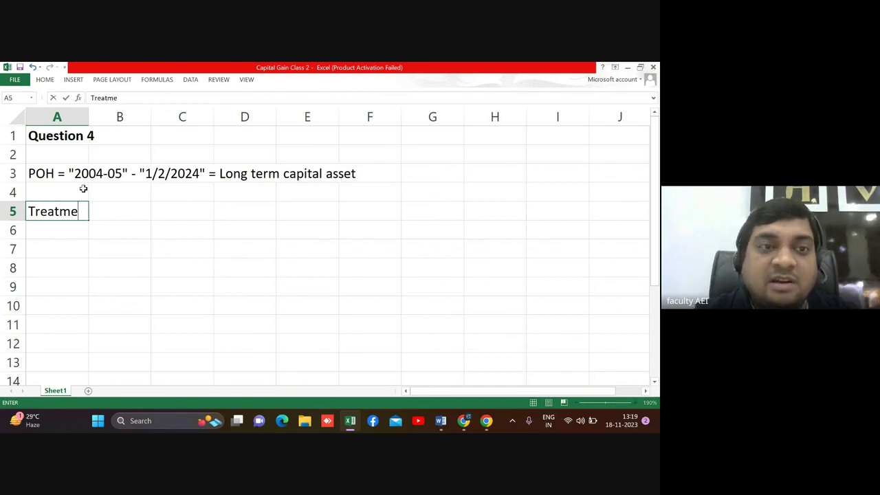
text(nt of A)
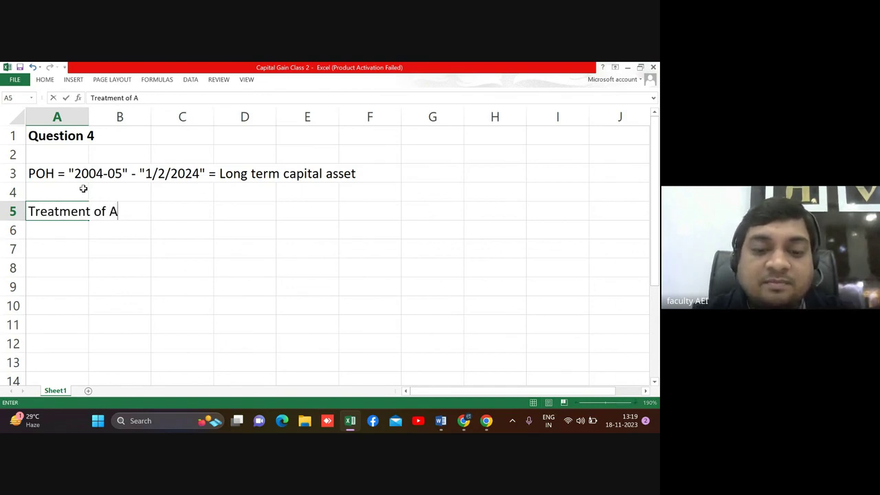
text(dvance )
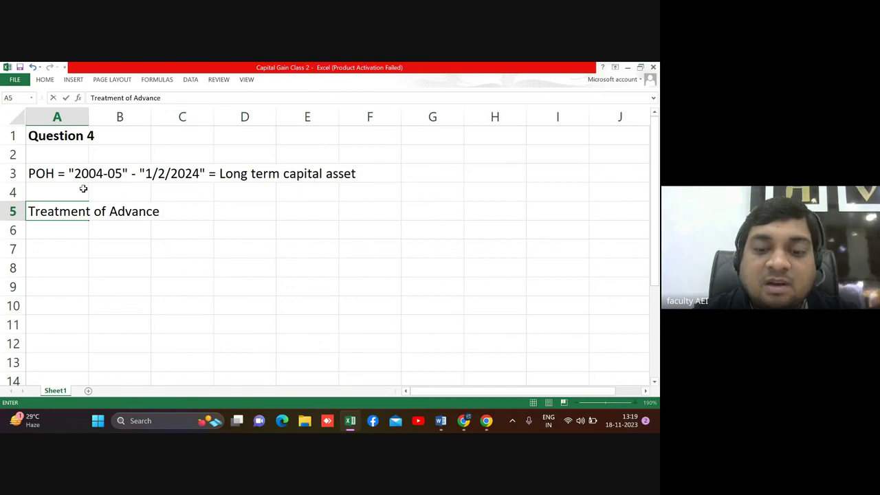
text(money )
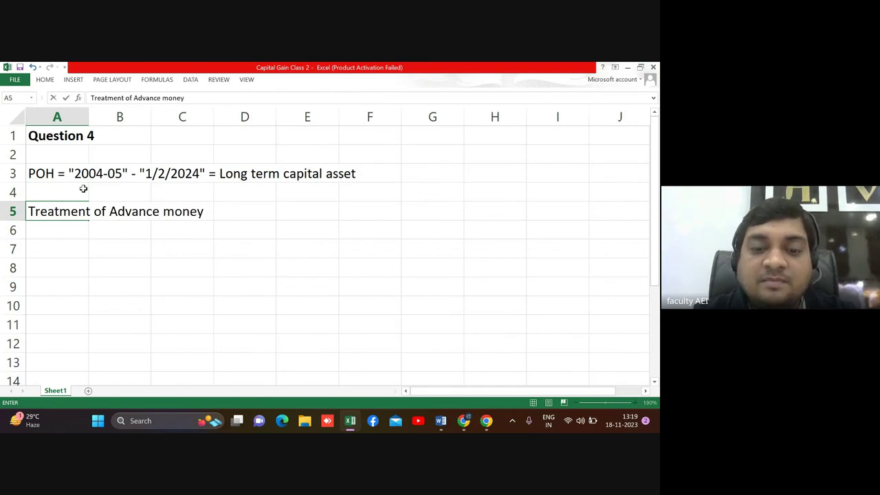
text(forfeited)
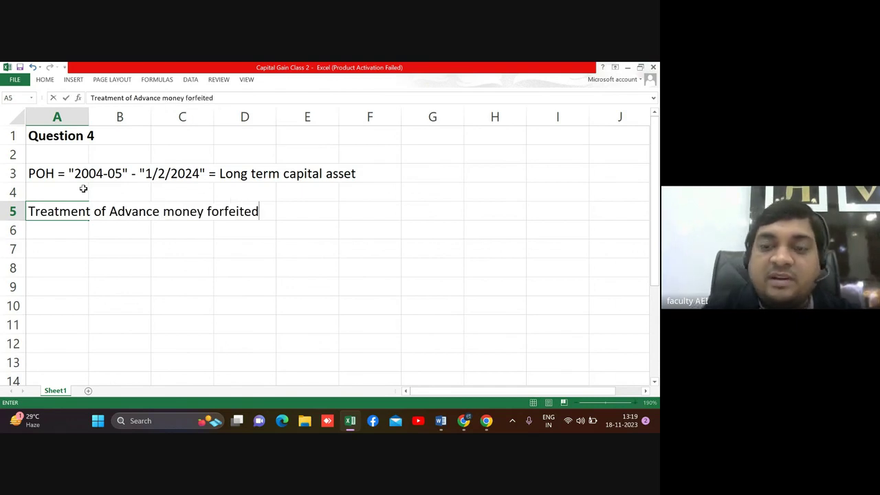
key(Return)
key(Return)
text(o)
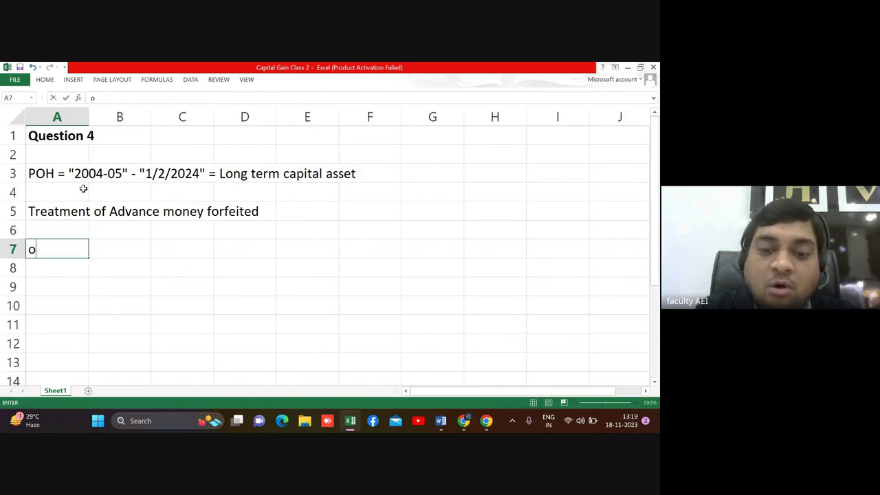
text(n 2008)
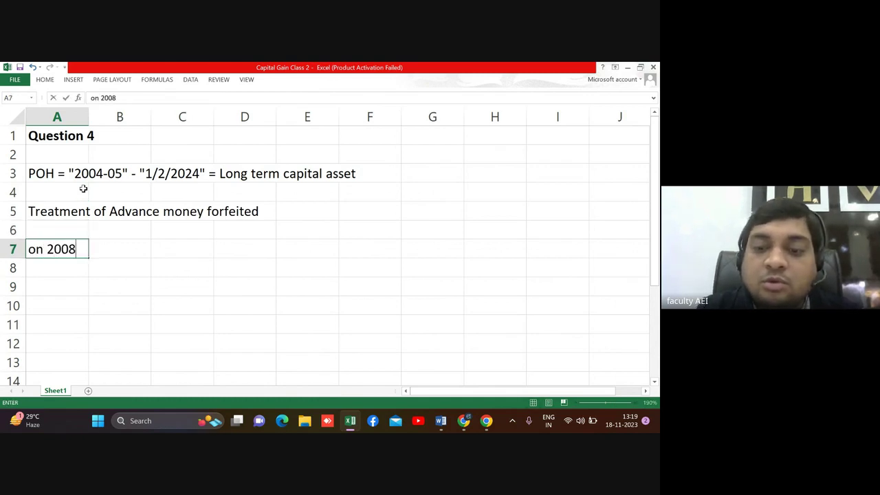
text(-09 =)
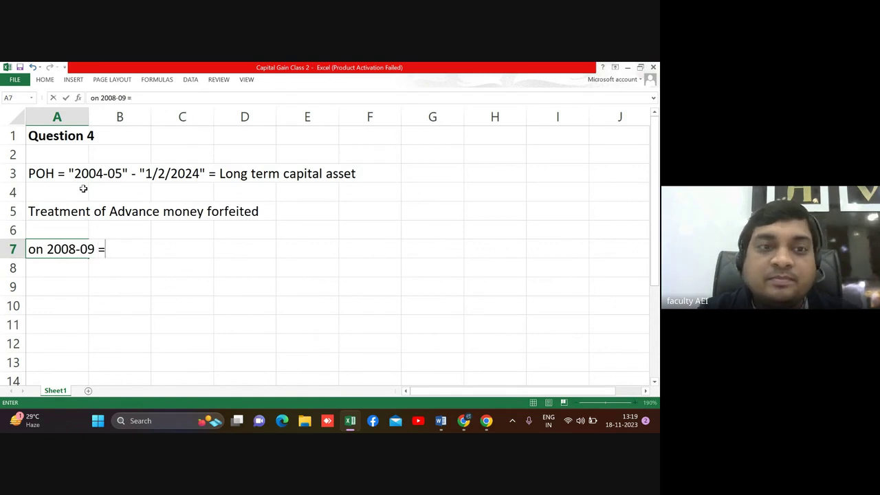
key(BackSpace)
text(- Adv)
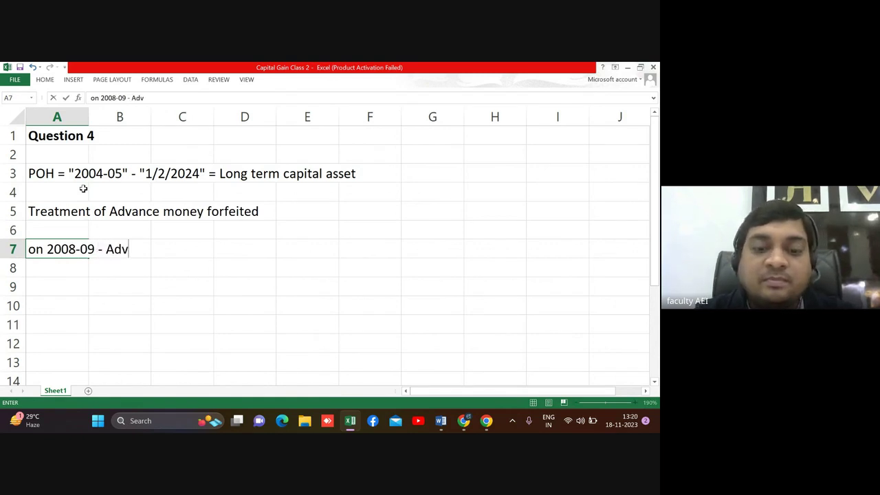
text(nace)
key(BackSpace)
key(BackSpace)
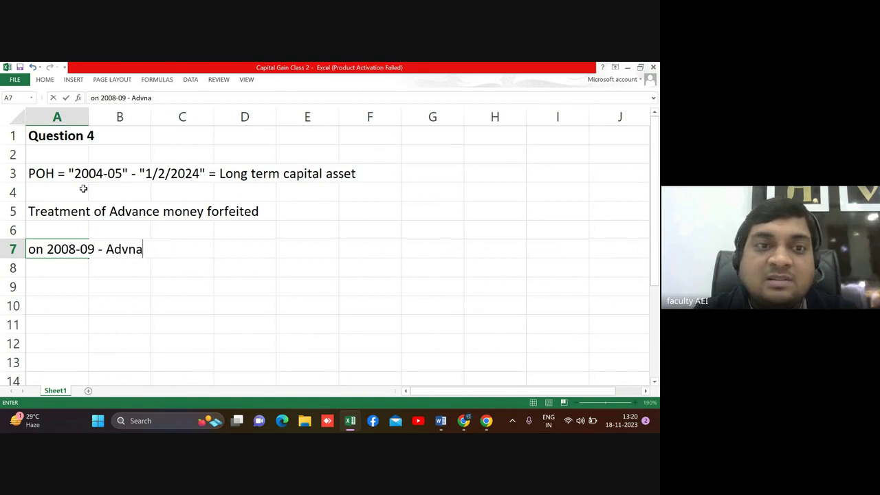
key(BackSpace)
key(BackSpace)
text(ance)
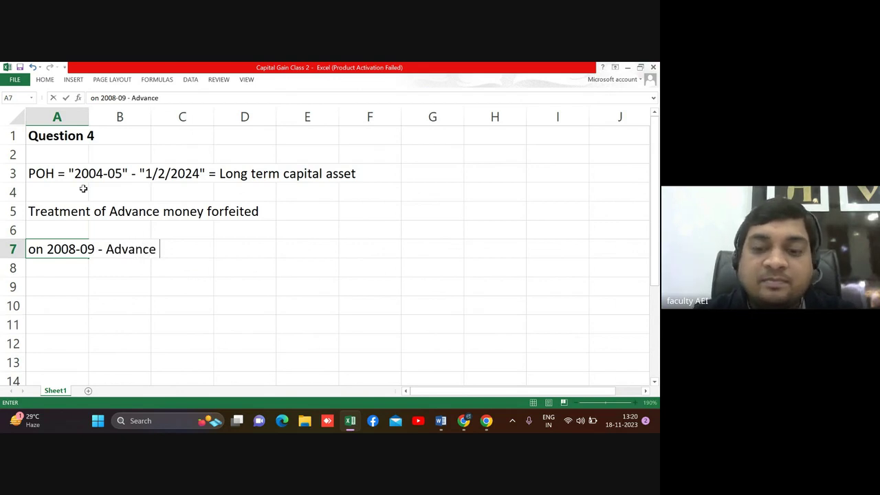
text(money fo)
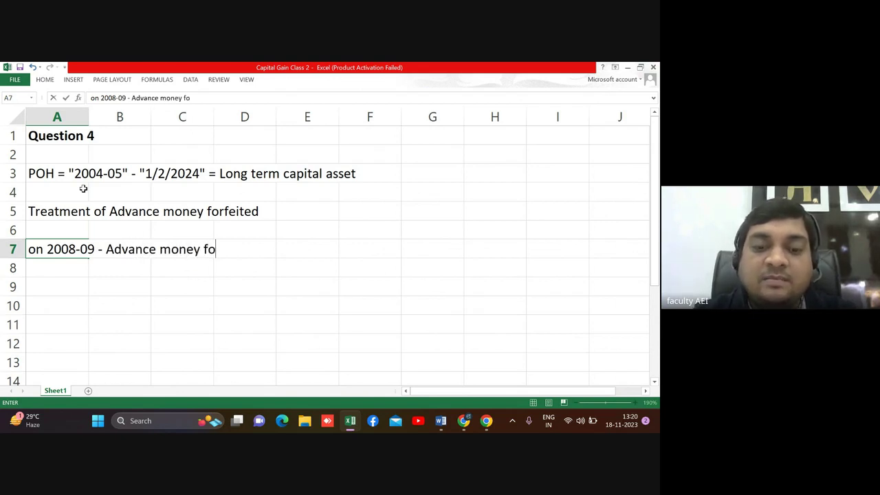
text(rfeited )
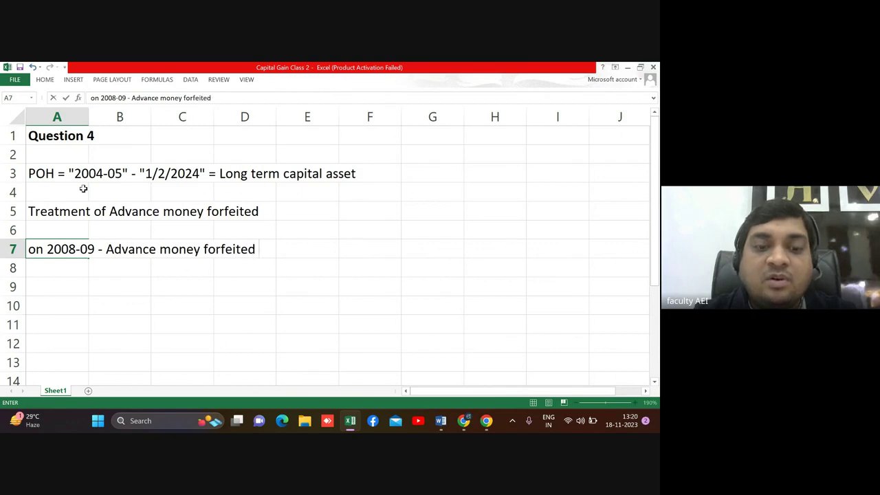
text(sh)
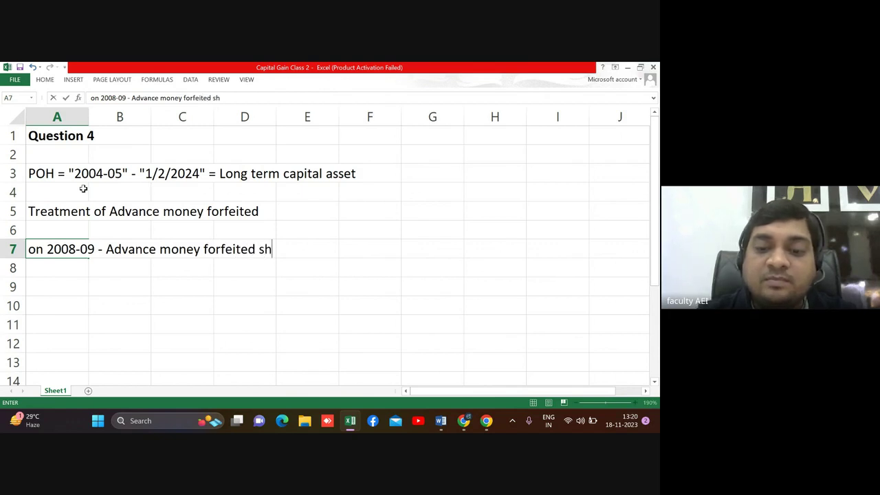
text(ould be red)
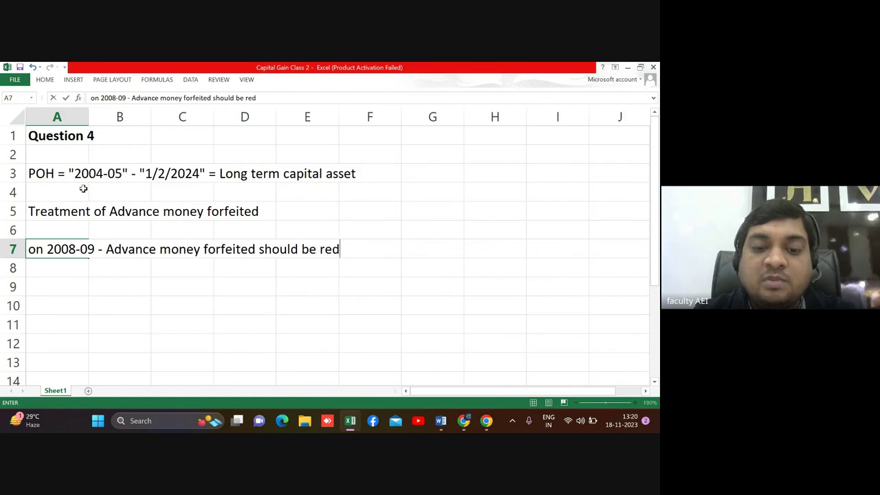
text(uced from)
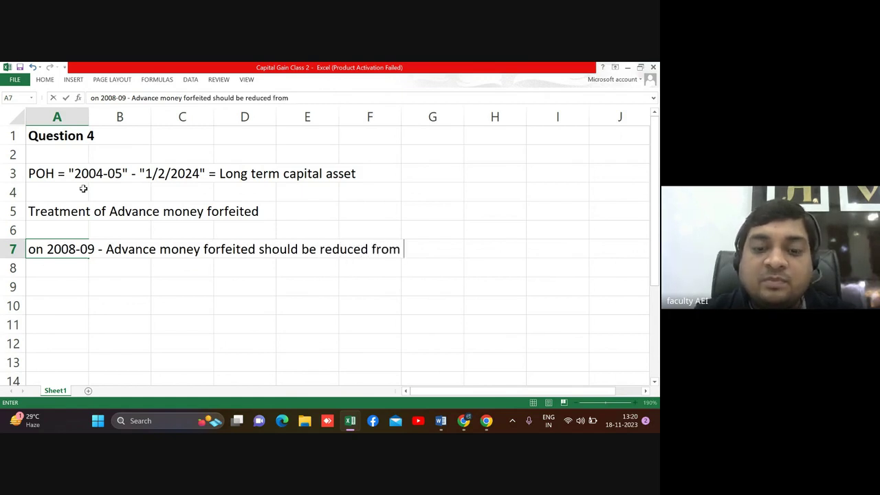
text( the cost of )
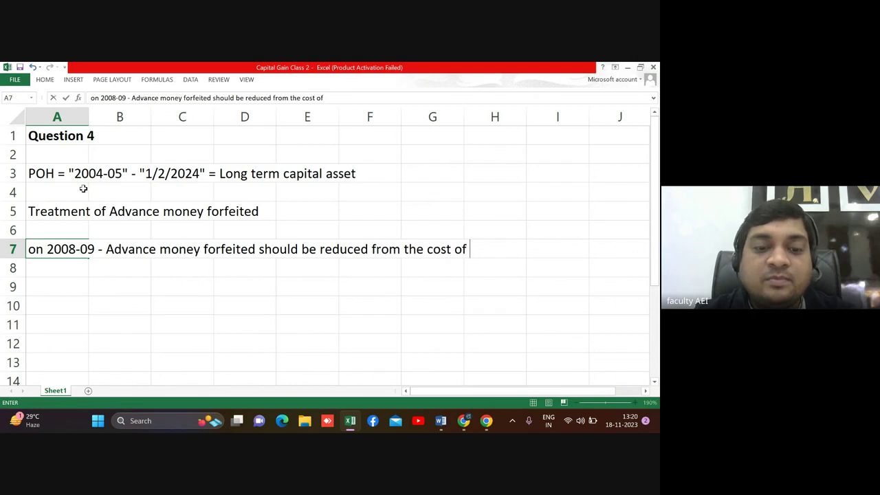
text(ac)
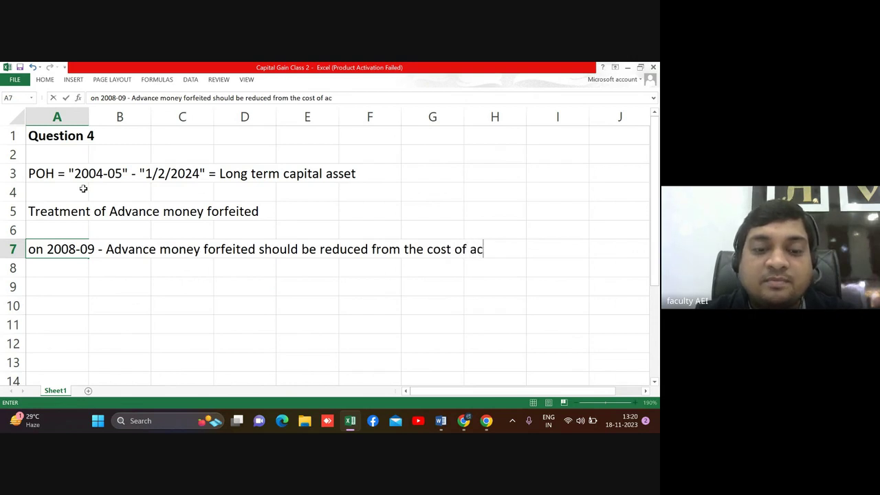
text(quisition)
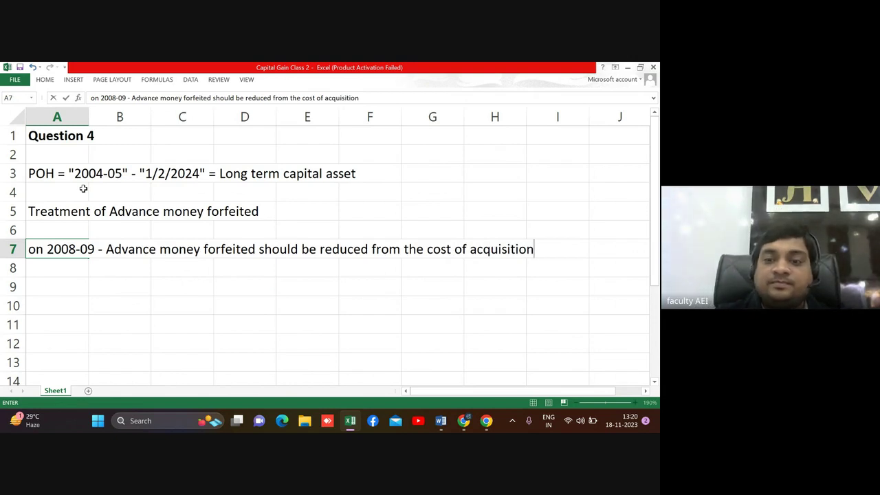
key(Return)
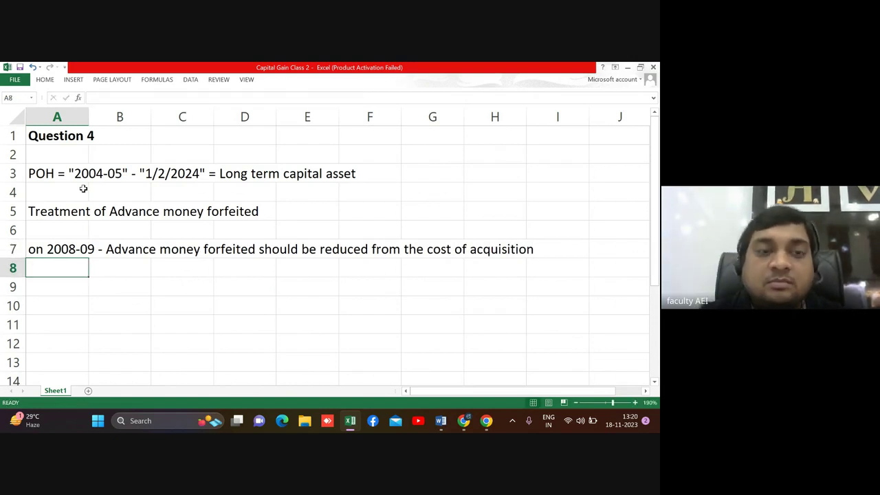
Step: Write the row 8 note that advance money forfeited on 1/1/2023 is taxable for the assessee
text(on )
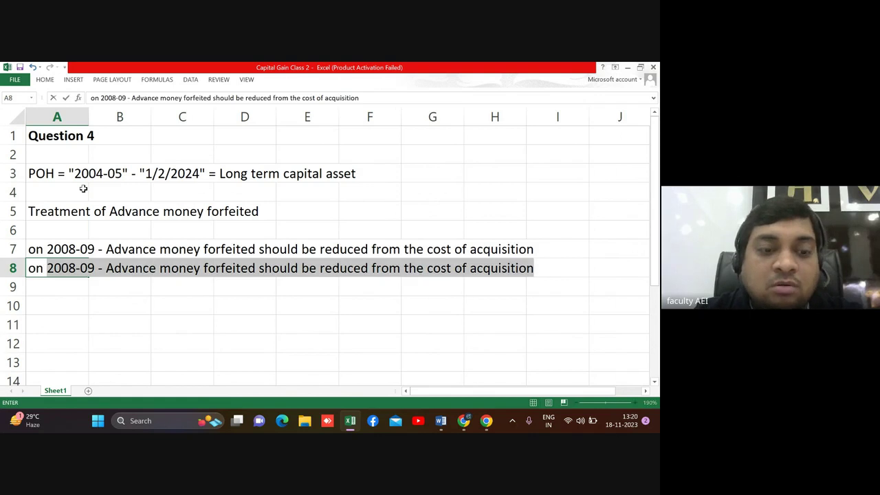
text(1/1/)
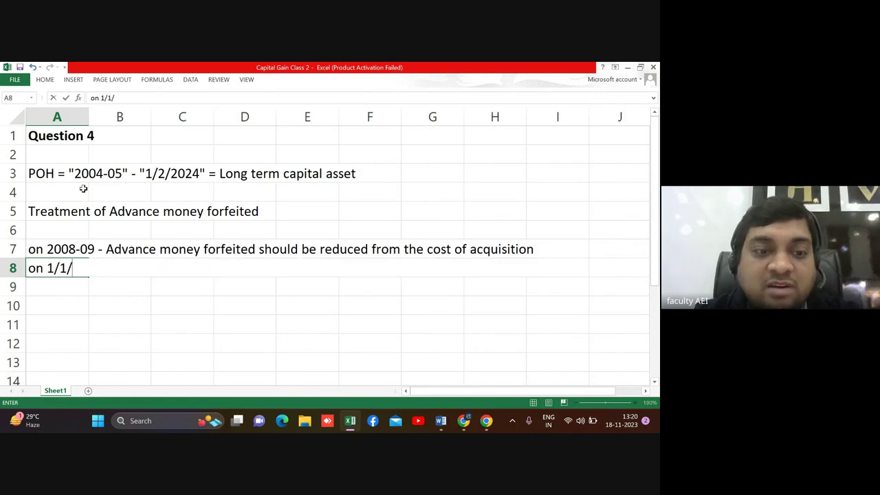
text(2023 -)
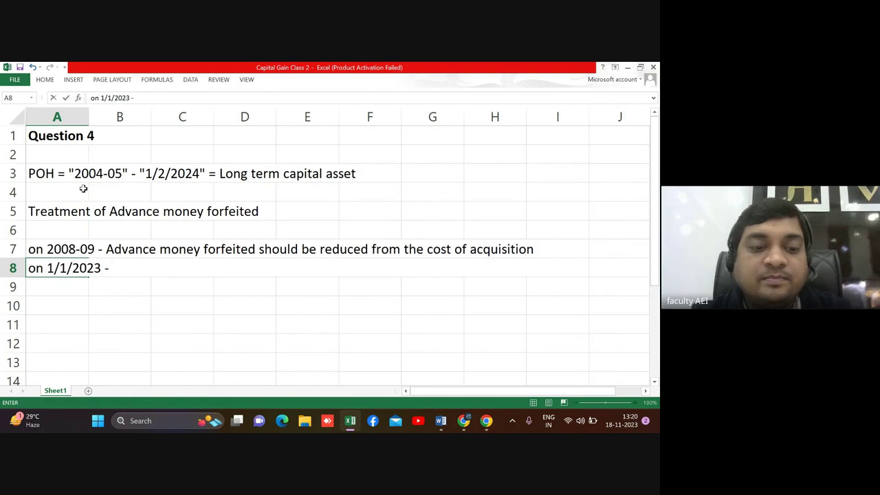
key(alt+Tab)
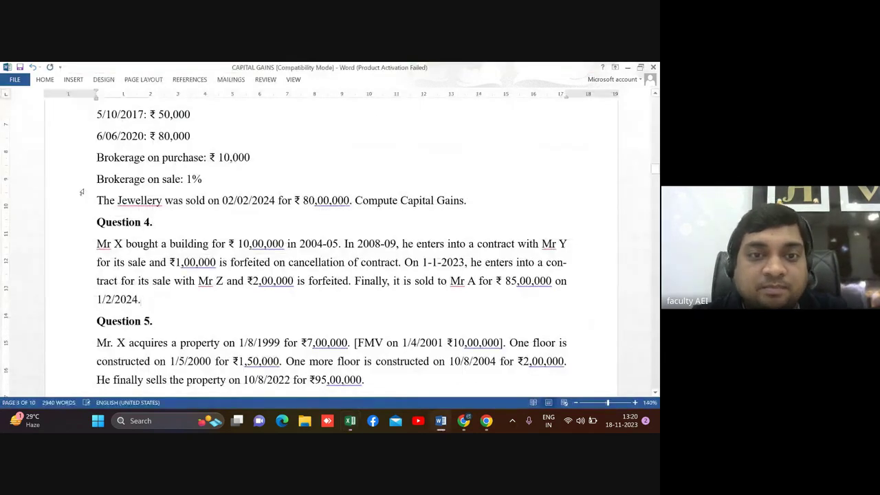
key(alt+Tab)
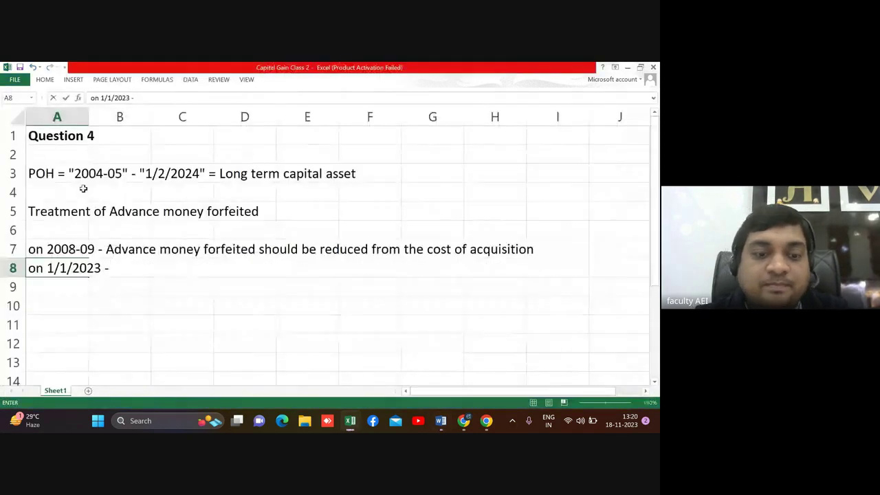
text(Advnace)
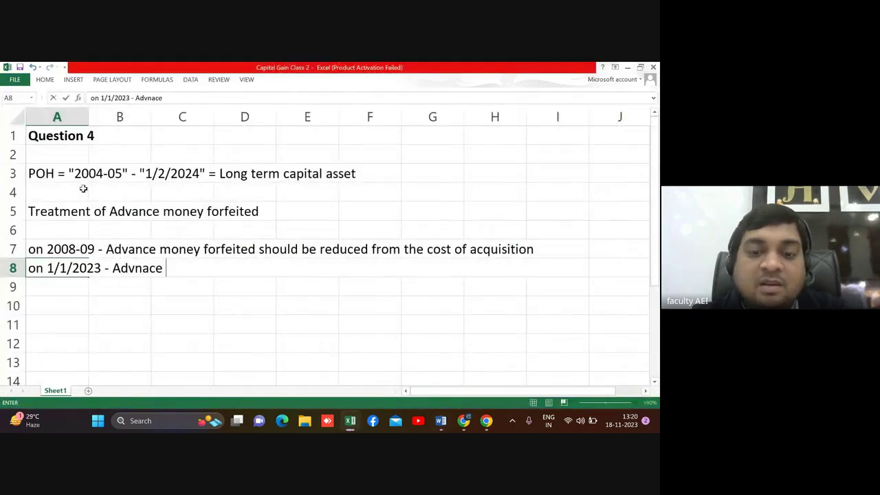
text(mon)
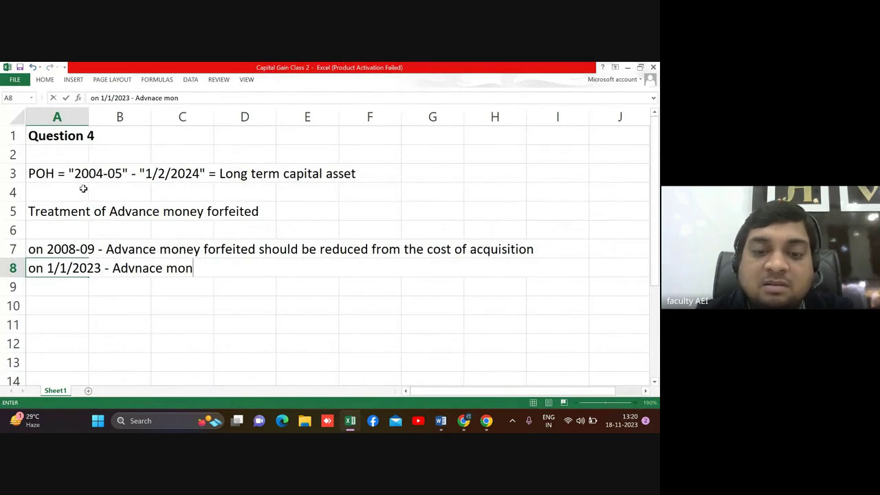
text(ey forfei)
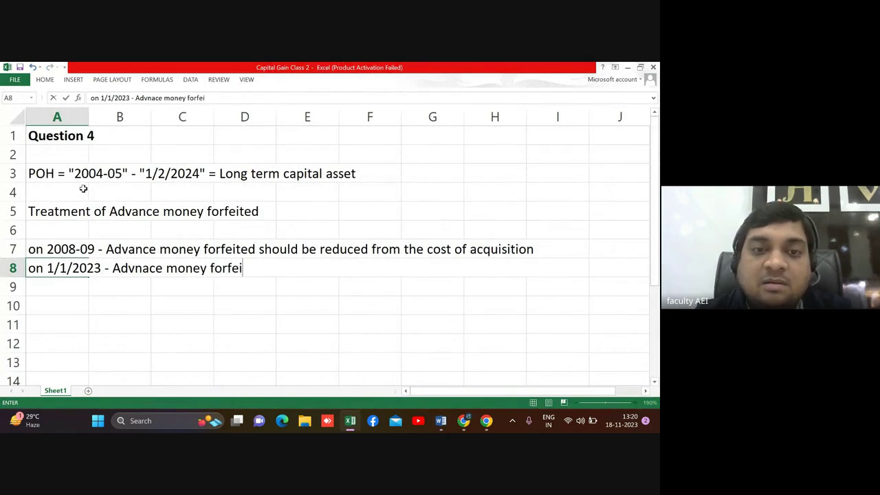
text(ted sh)
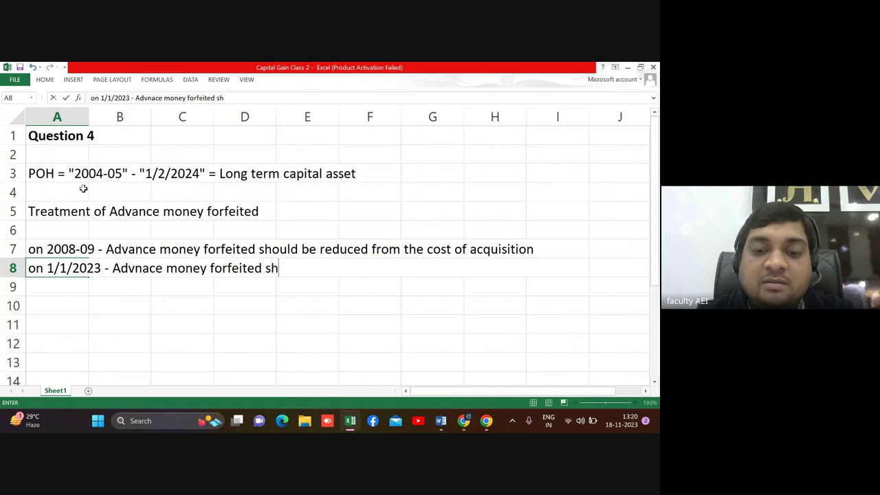
text(ould be ta)
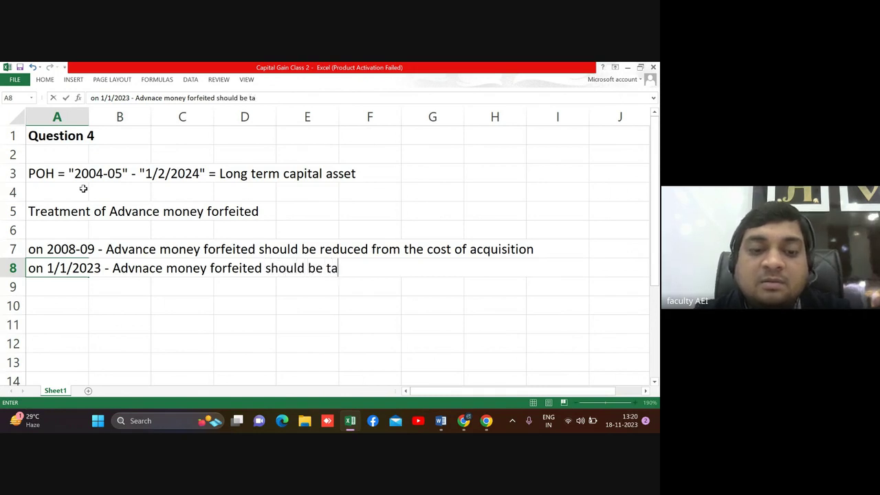
text(xable i)
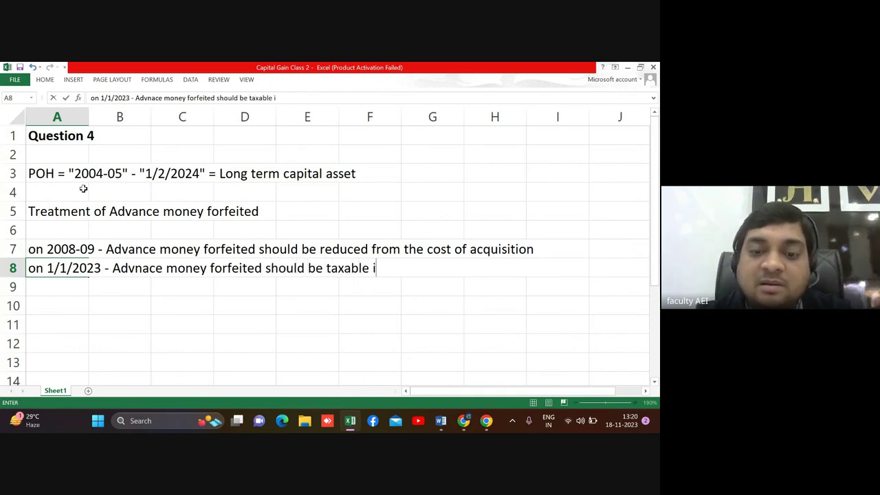
text(n the n)
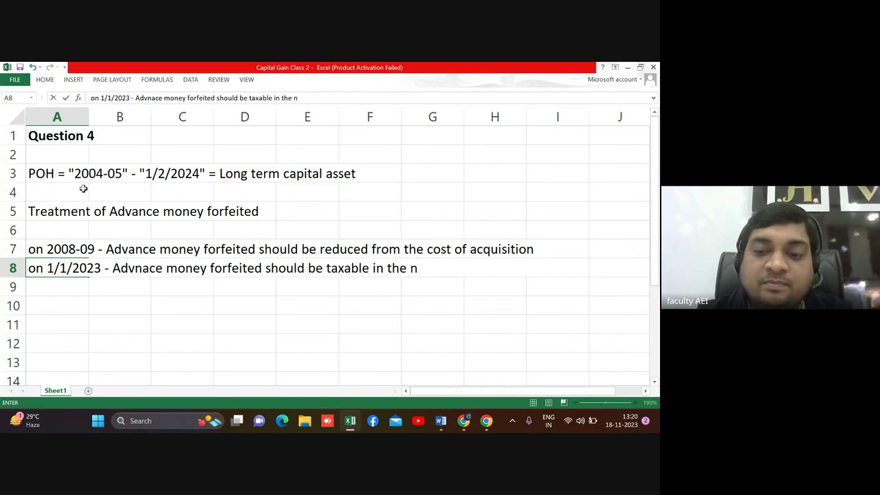
key(BackSpace)
text(hands of)
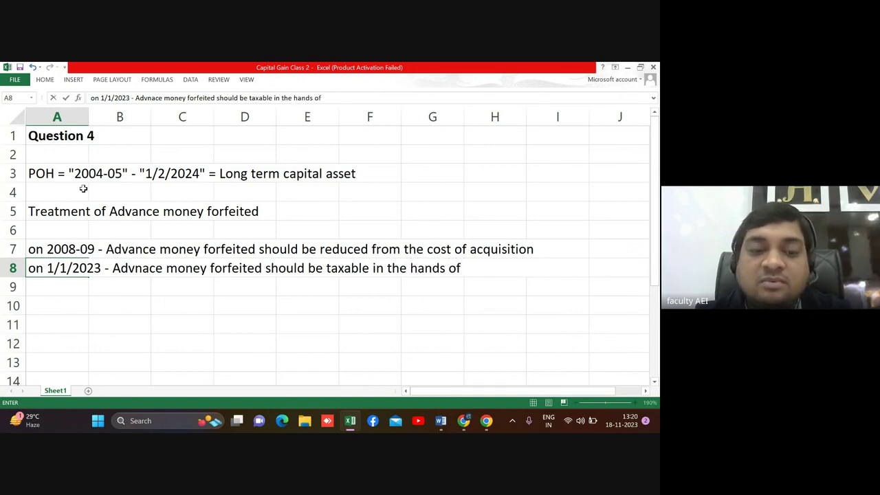
text( ass)
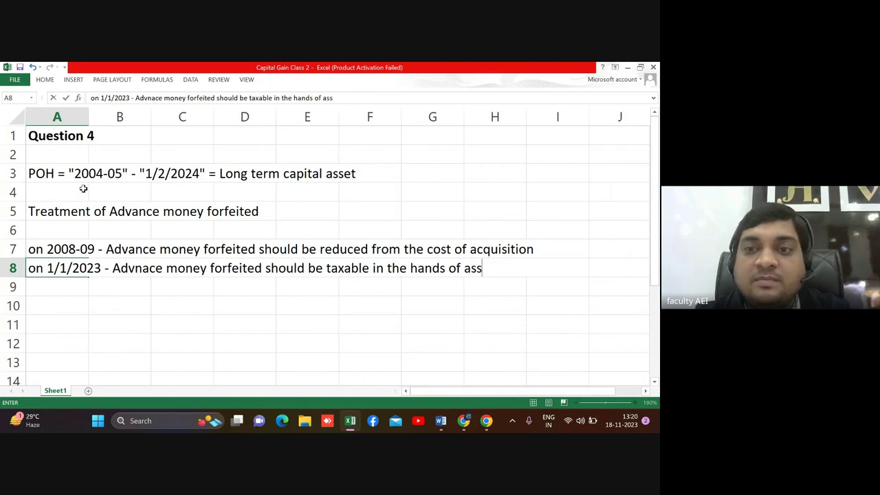
text(essee)
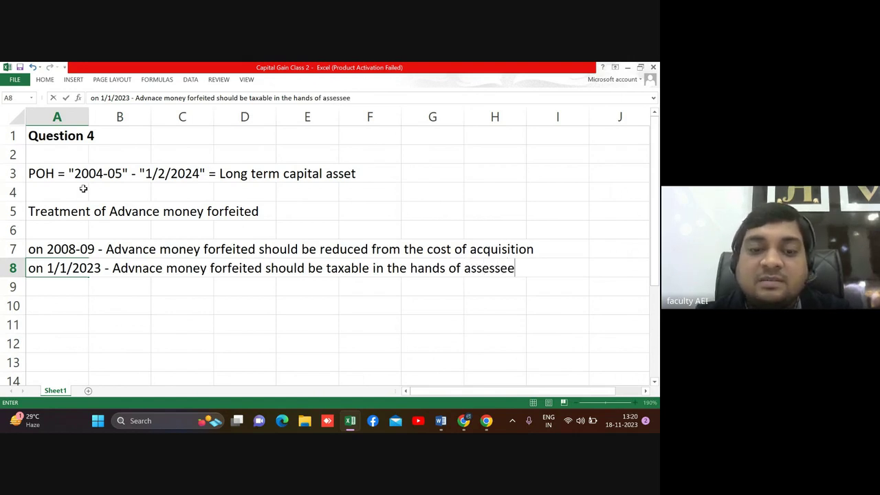
text( under the)
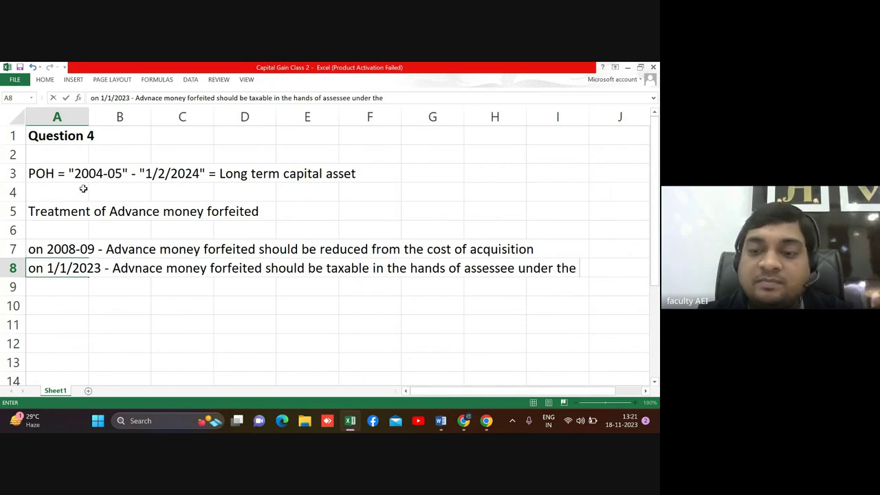
key(Return)
Step: Continue the note in B9 with 'income from other sources.'
key(Right)
text(inc)
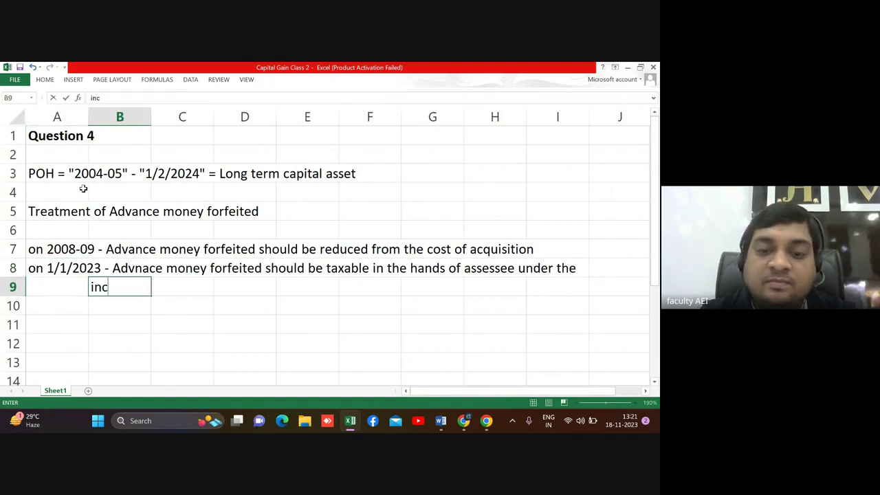
text(ome from o)
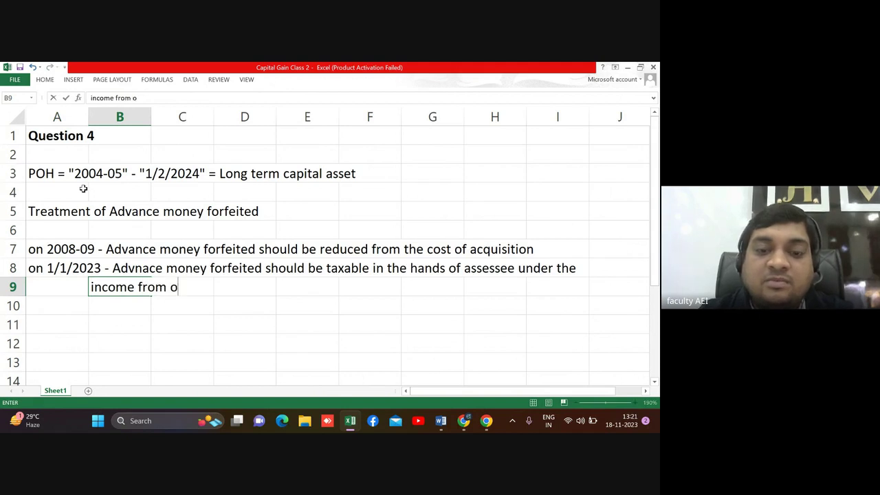
text(ther sour)
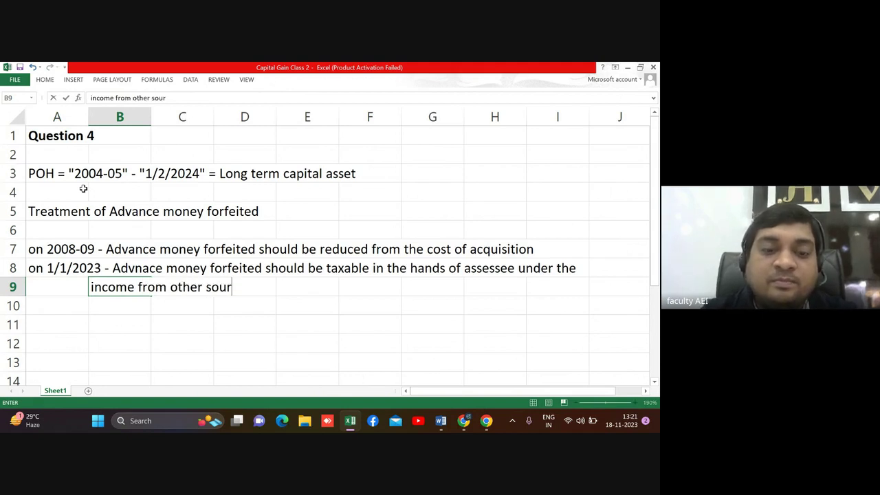
text(ces.)
key(Return)
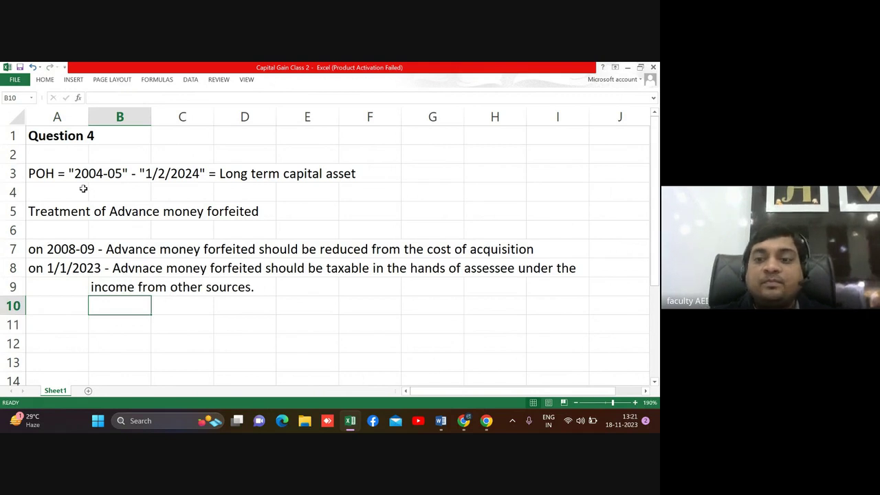
Step: Type 'COA to assessee = 1000000 - 100000 - 0 =' in A11, checking figures against Question 4
key(Down)
key(Left)
text(C)
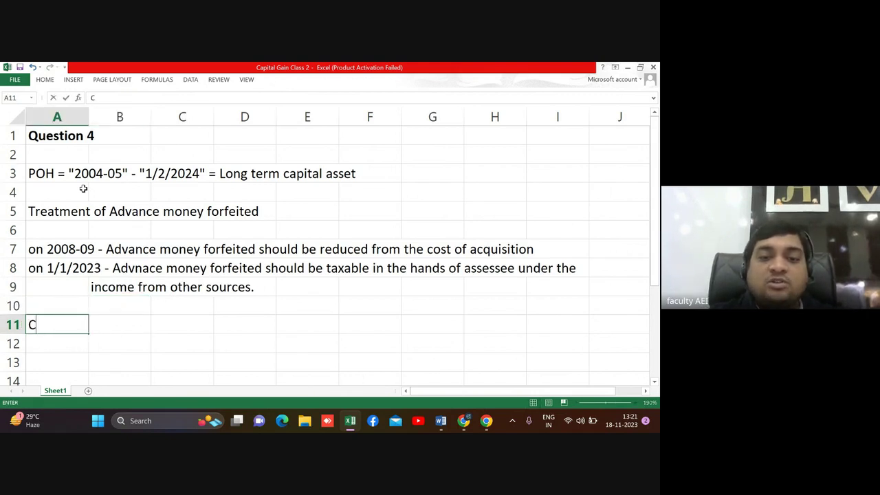
text(OA to a)
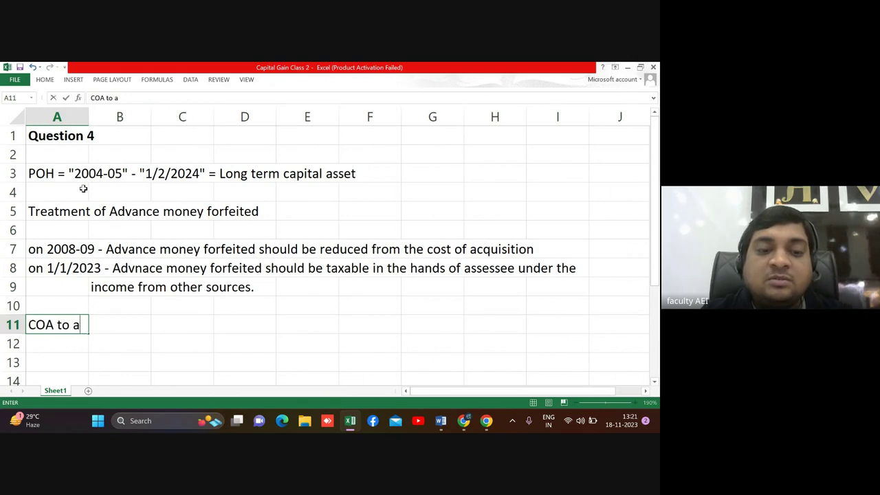
text(ssessee =)
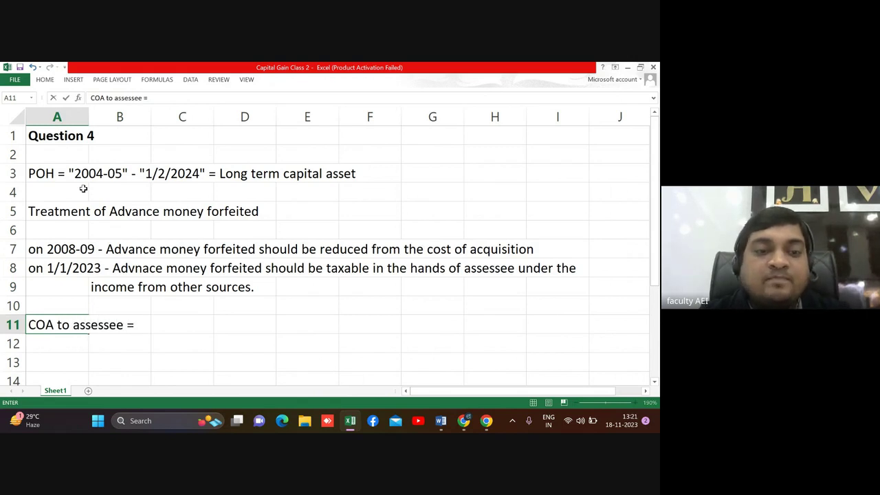
key(alt+Tab)
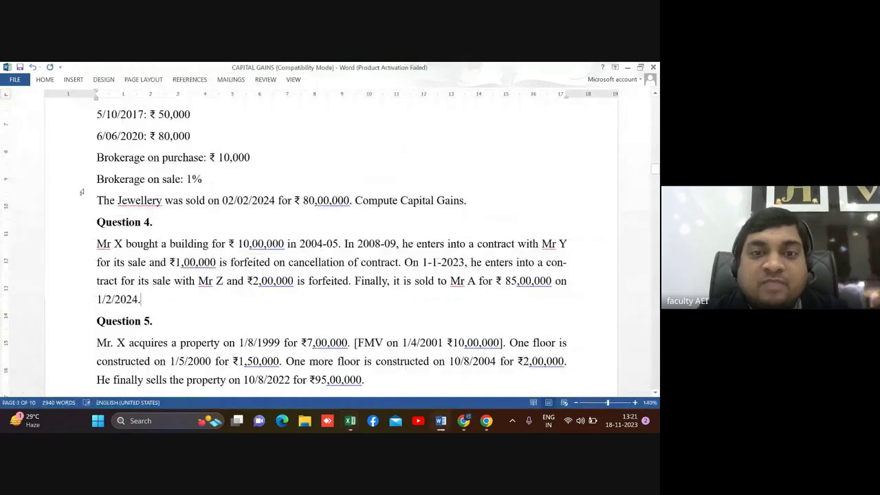
key(alt+Tab)
text(1)
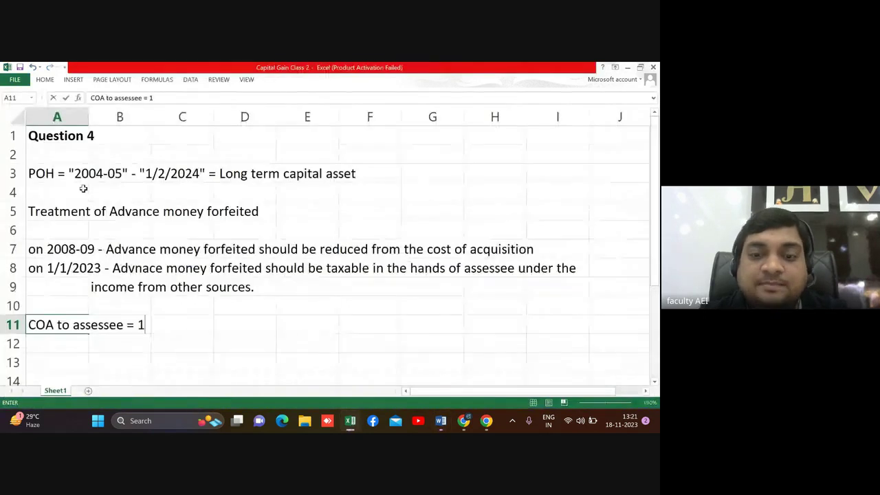
text(000000-)
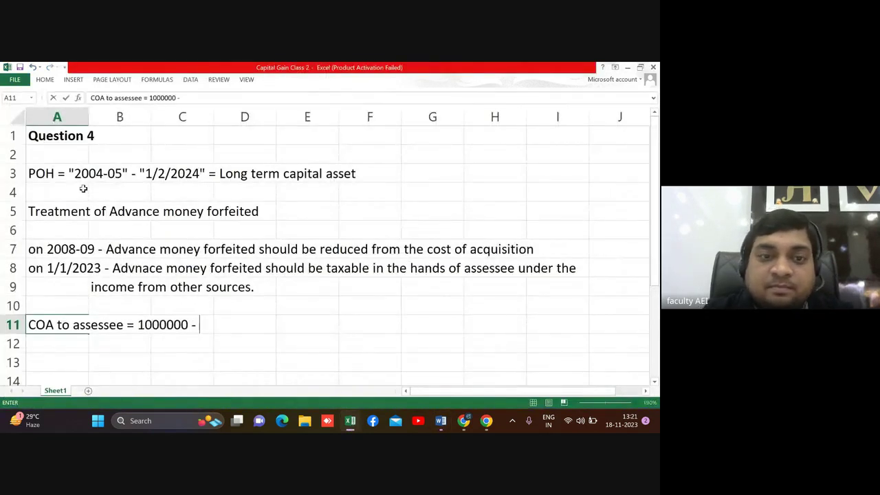
key(alt+Tab)
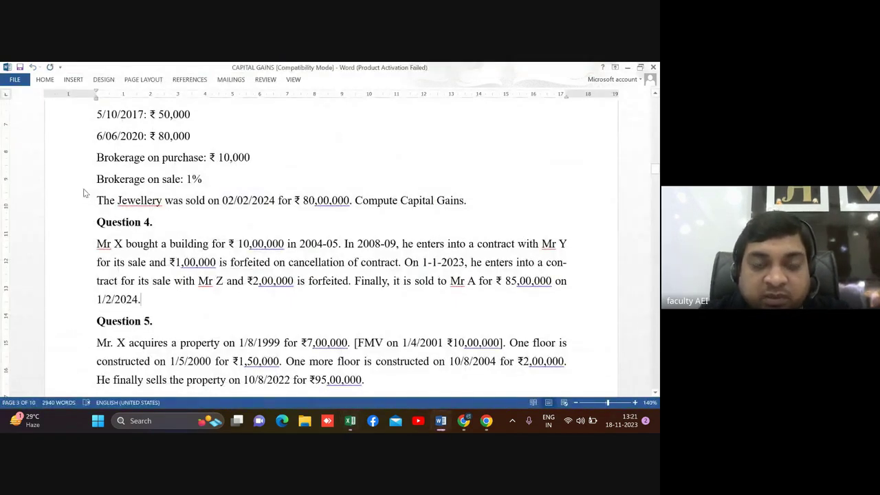
key(alt+Tab)
text(10)
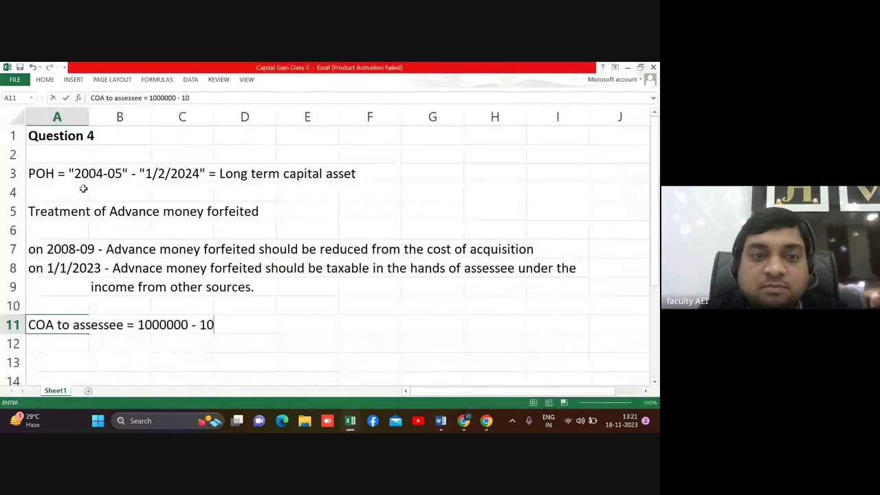
text(0000)
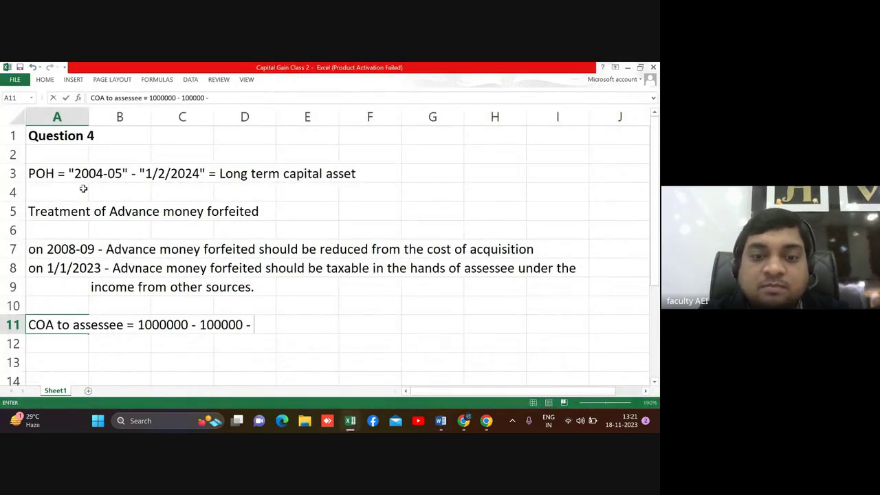
text( - 0 =)
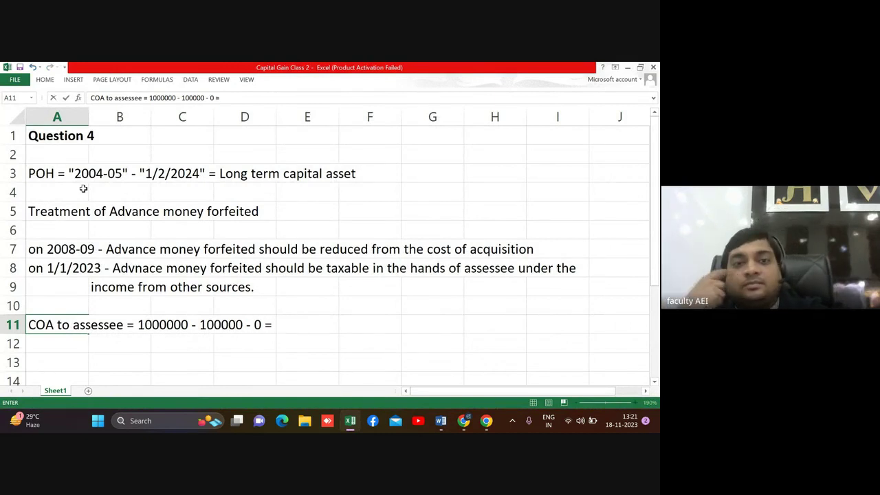
key(Up)
key(Up)
Step: Enter 'PY 2022-23' in cell E9 and fill it yellow
key(Right)
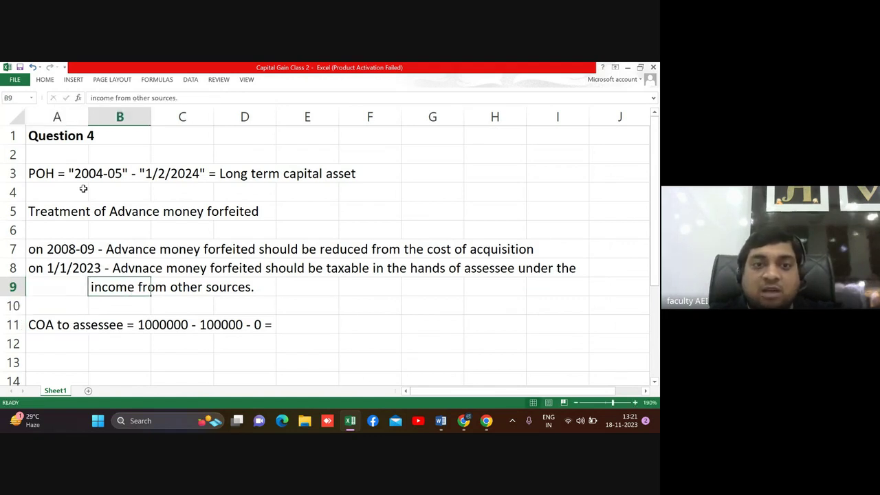
key(Right)
key(Right)
key(Right)
text(PY)
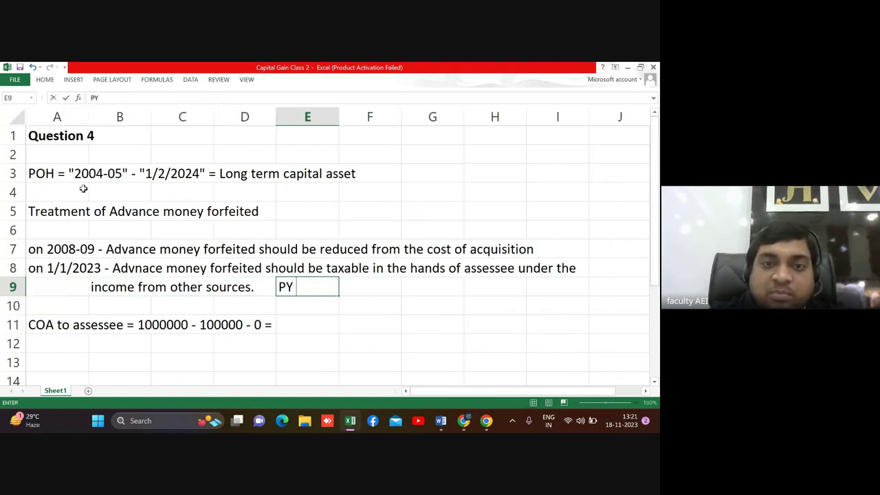
text( 20)
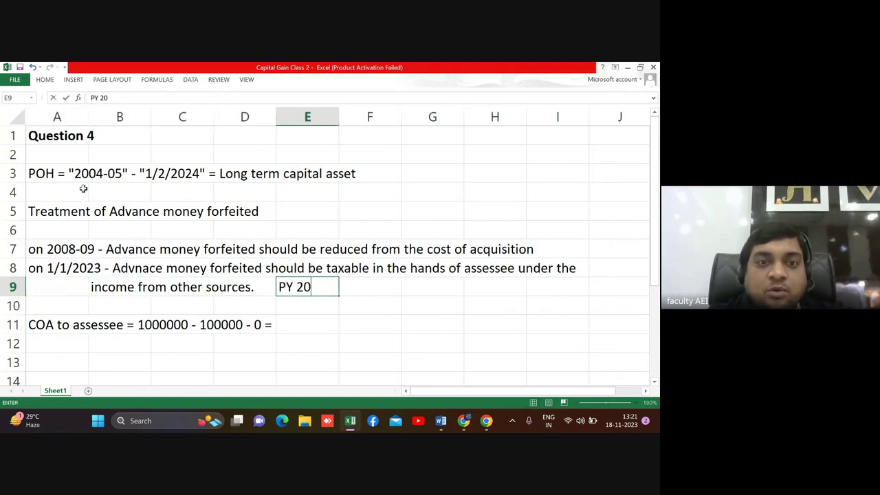
text(22-23)
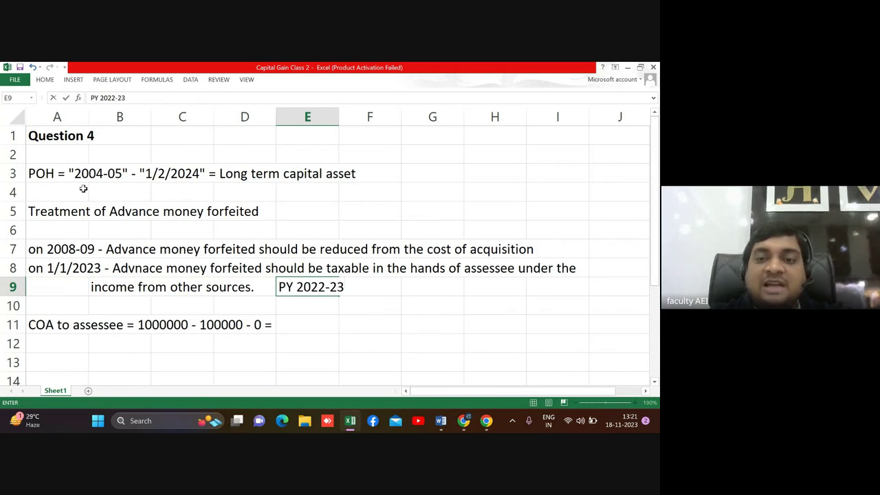
key(Return)
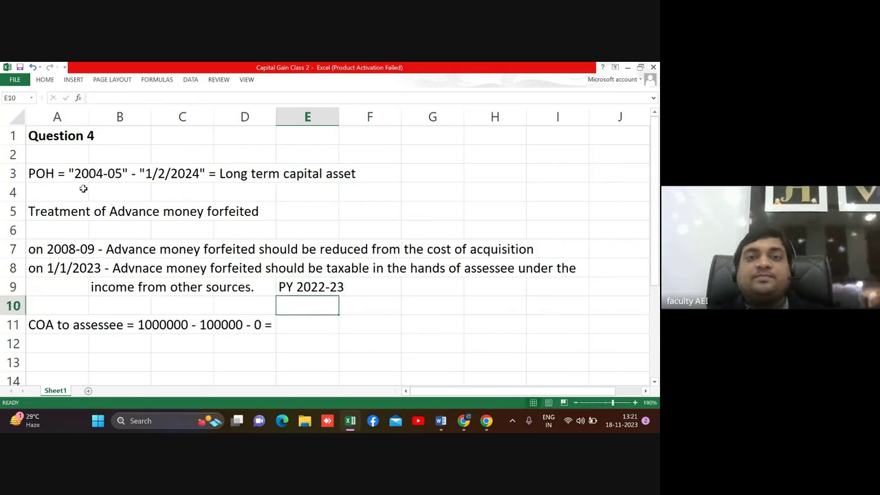
key(Up)
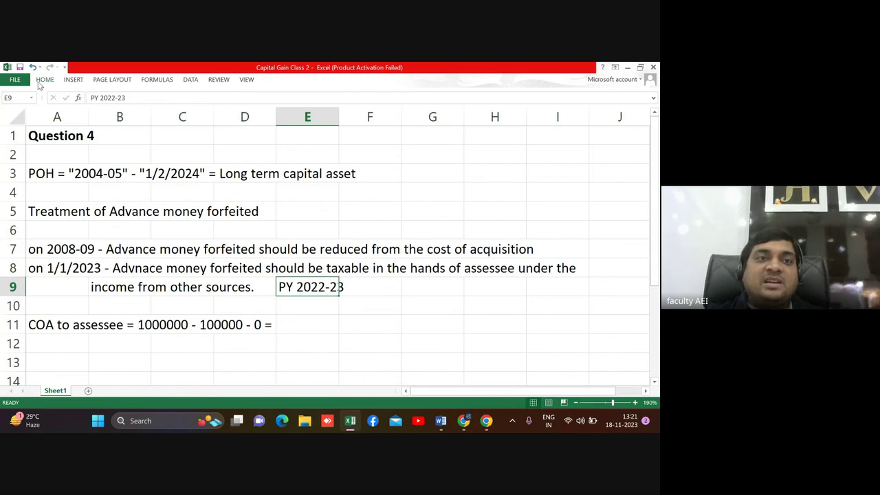
click(41, 81)
click(139, 111)
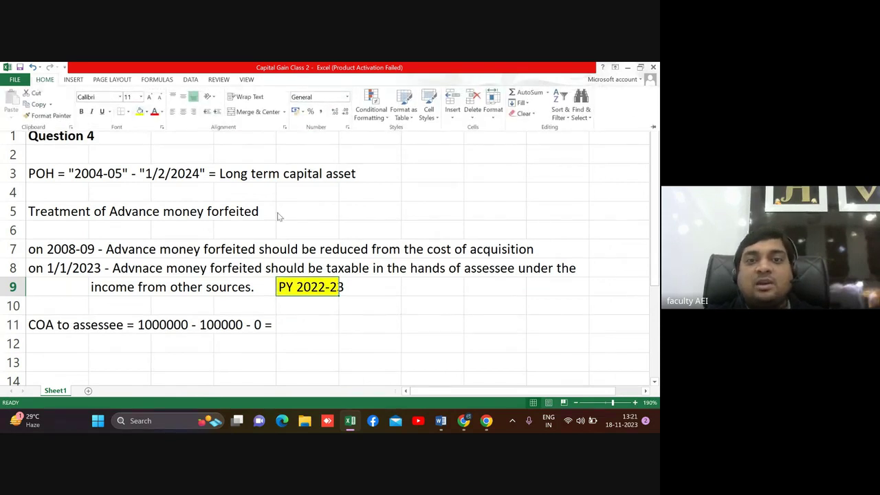
click(393, 296)
click(394, 296)
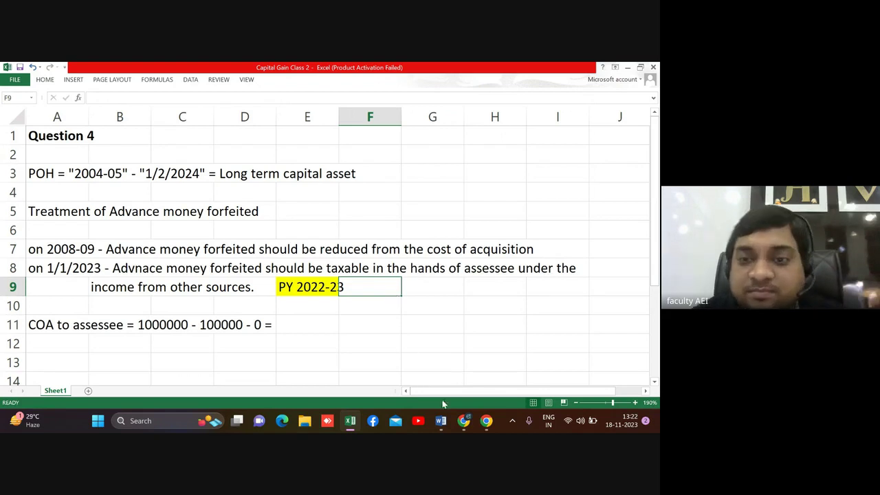
Step: Choose to stay in the Google Meet call, then bring the Word question document back
click(459, 418)
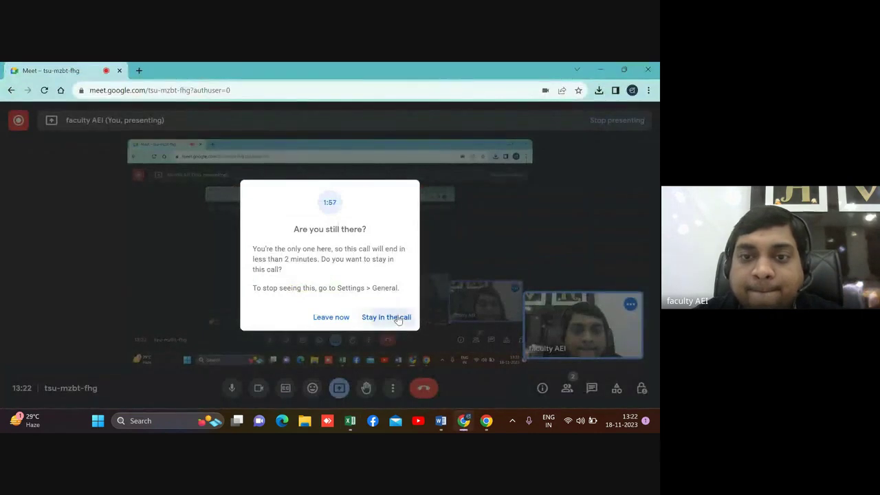
click(389, 317)
click(441, 421)
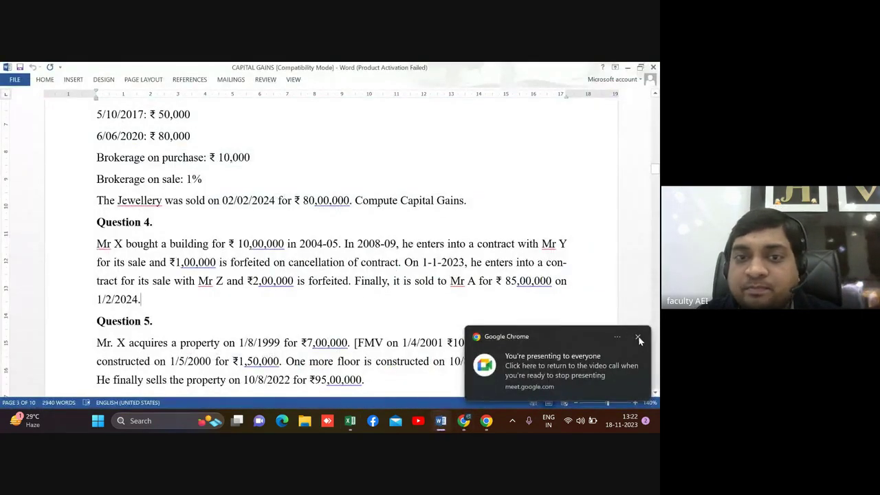
Step: Close the presenting notice in Word, then bring the Capital Gain Class 2 workbook forward
click(639, 338)
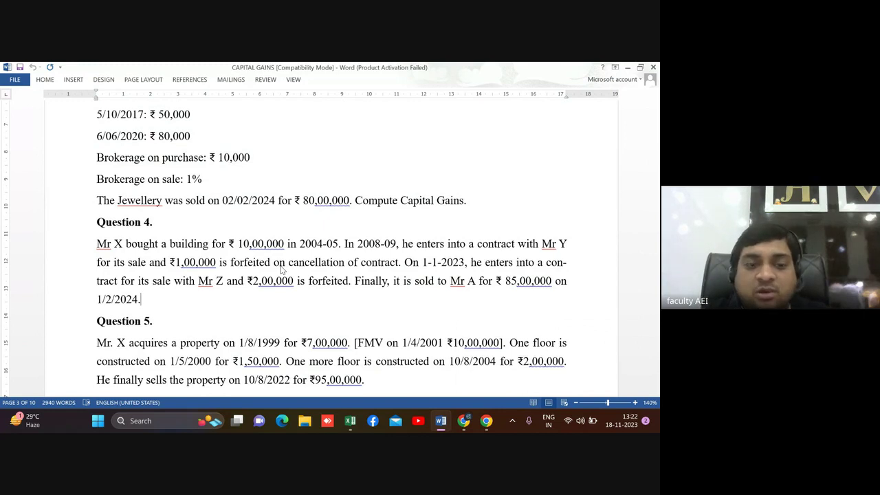
key(alt+Tab)
key(alt+Tab)
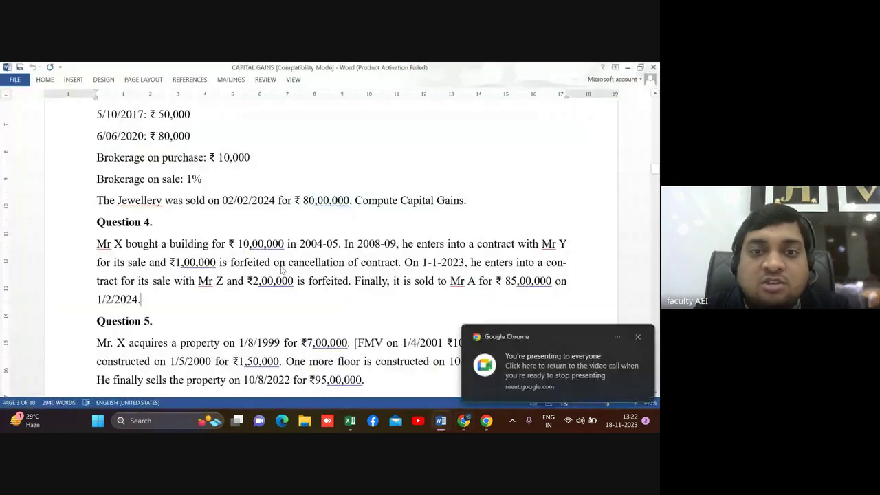
click(351, 422)
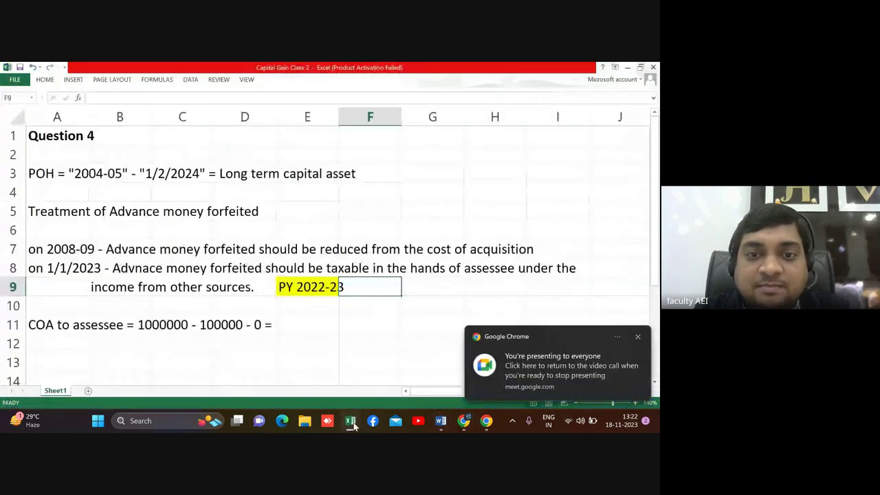
Step: Complete the A11 cost of acquisition line as 1000000 - 100000 - 0 = 900000
key(Down)
key(Left)
key(Left)
key(Left)
key(Left)
key(Left)
key(Down)
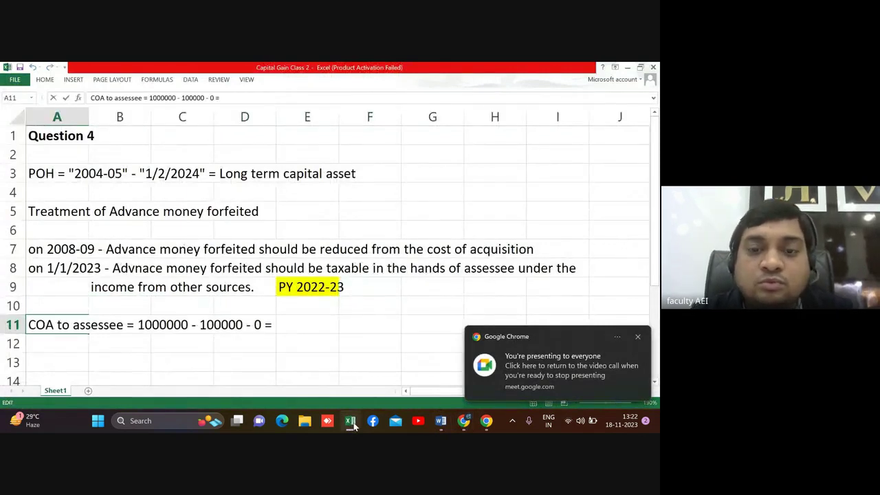
key(F2)
text(900000)
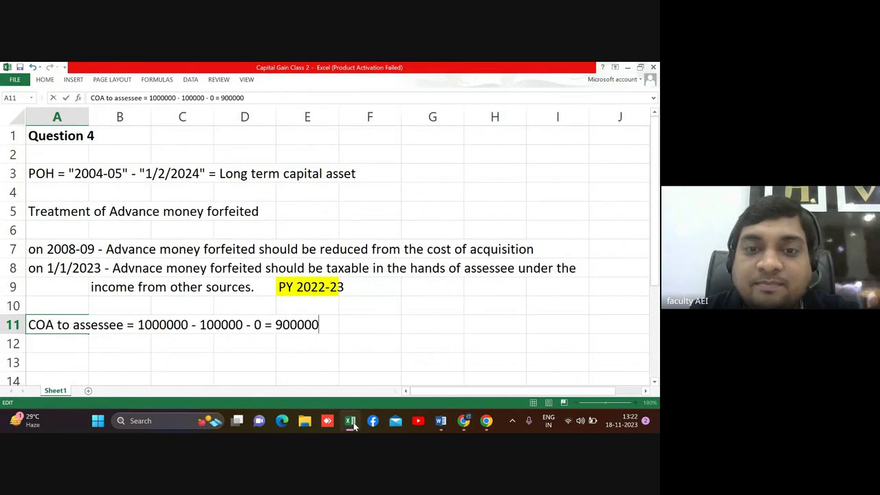
key(Return)
key(Down)
key(Down)
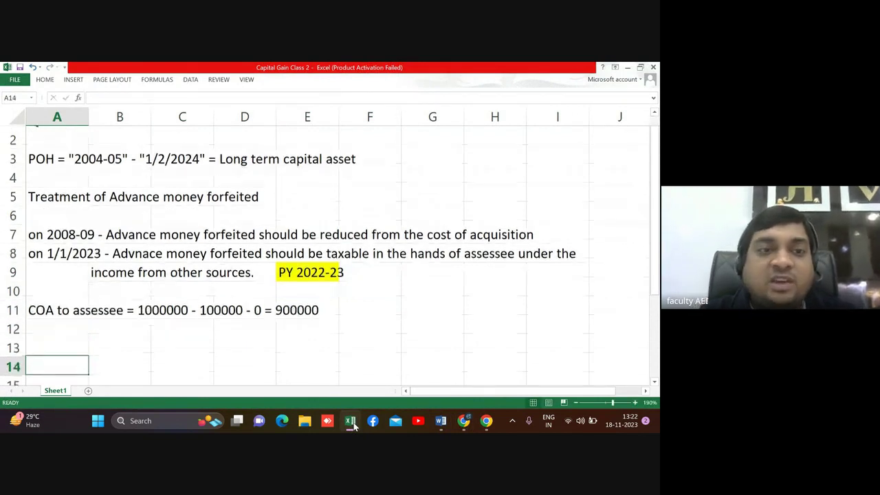
key(Down)
key(Down)
key(Up)
key(Up)
key(Up)
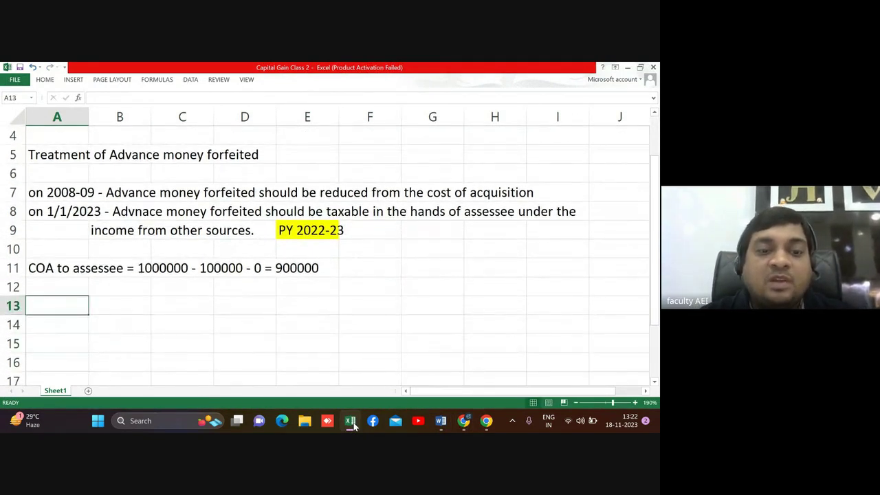
Step: Enter the Computation of LTCG heading in A13, with Particulars (A14) and Amount Rs. (D14) headers
text(Compur)
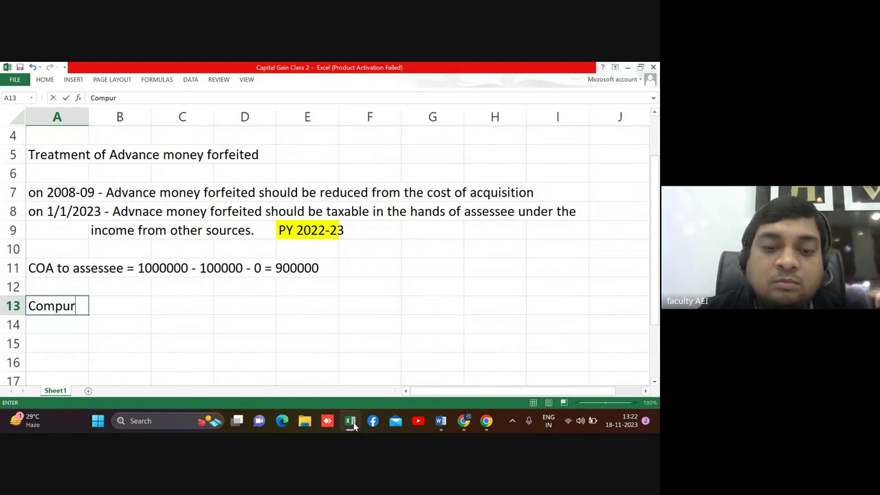
key(BackSpace)
text(tat)
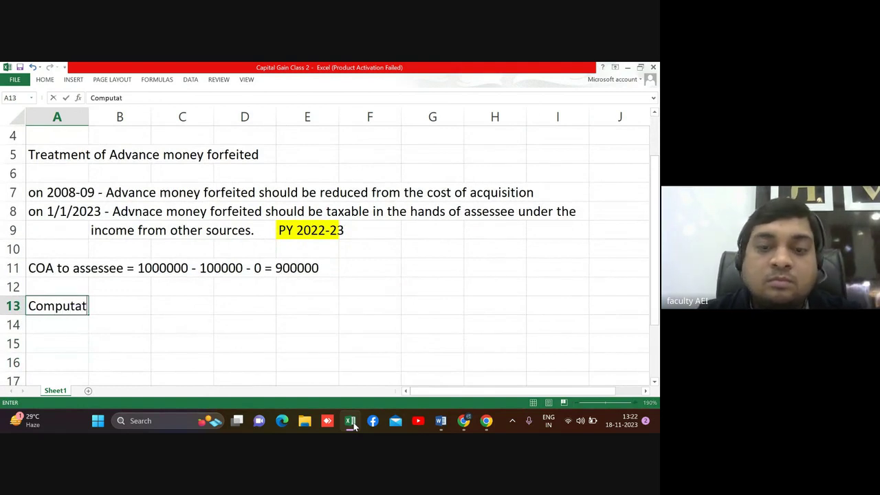
text(ion of L)
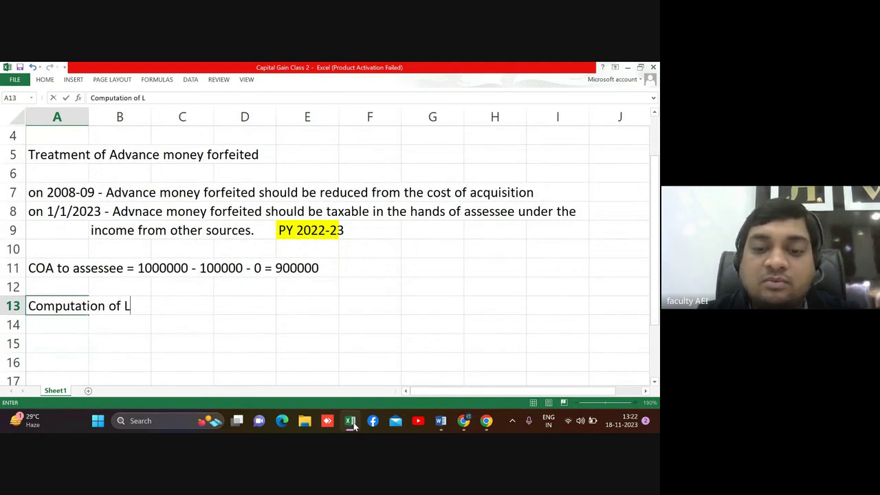
text(TCG)
key(Return)
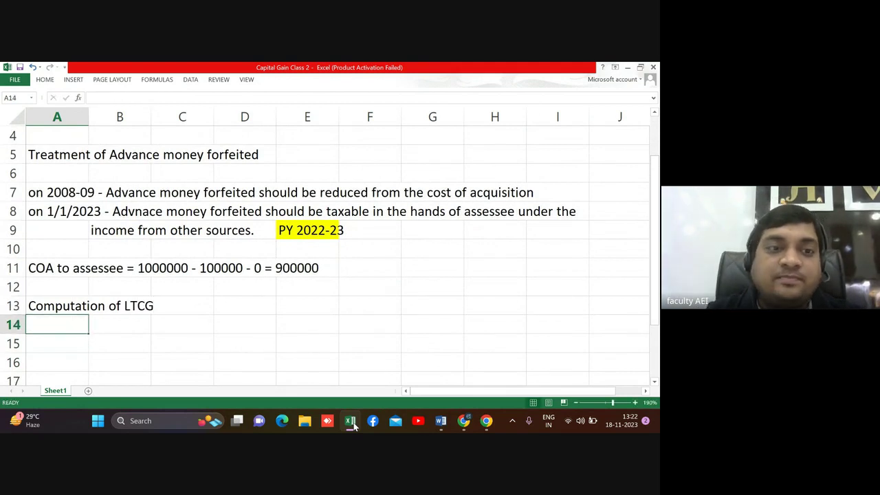
key(Return)
key(Up)
text(Par)
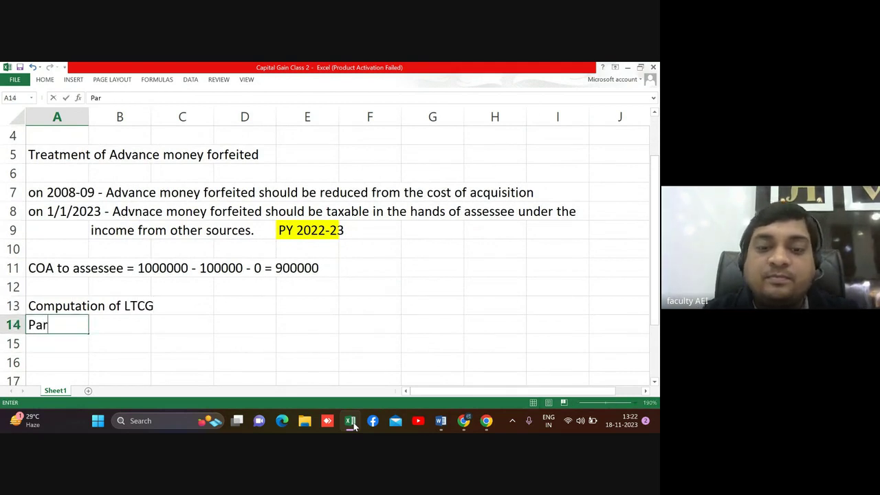
text(ticulars)
key(Tab)
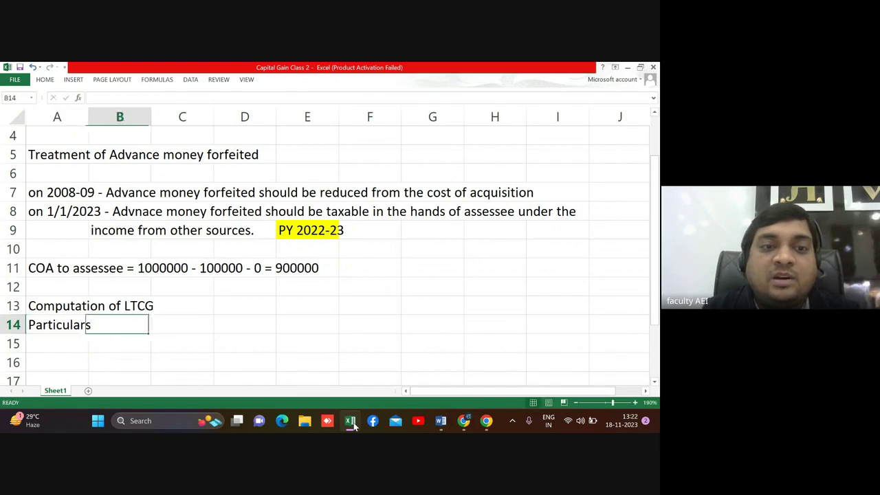
key(Tab)
key(Tab)
text(Amount)
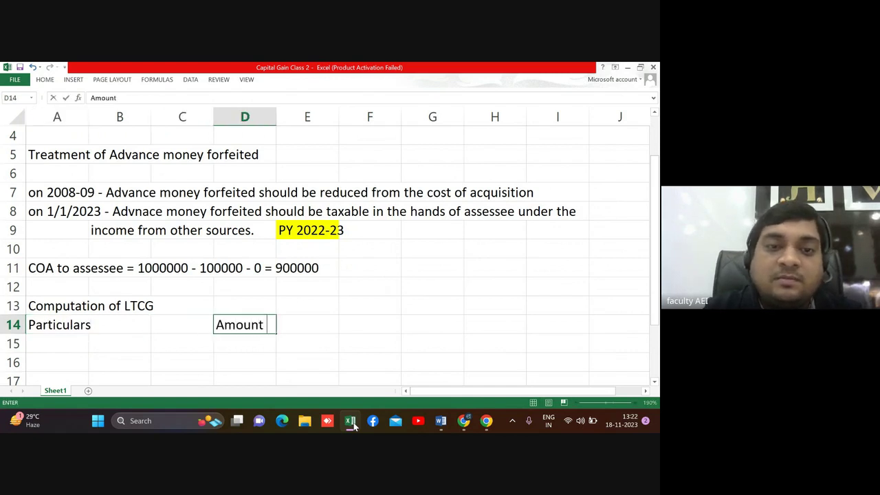
text( Rs.)
key(Return)
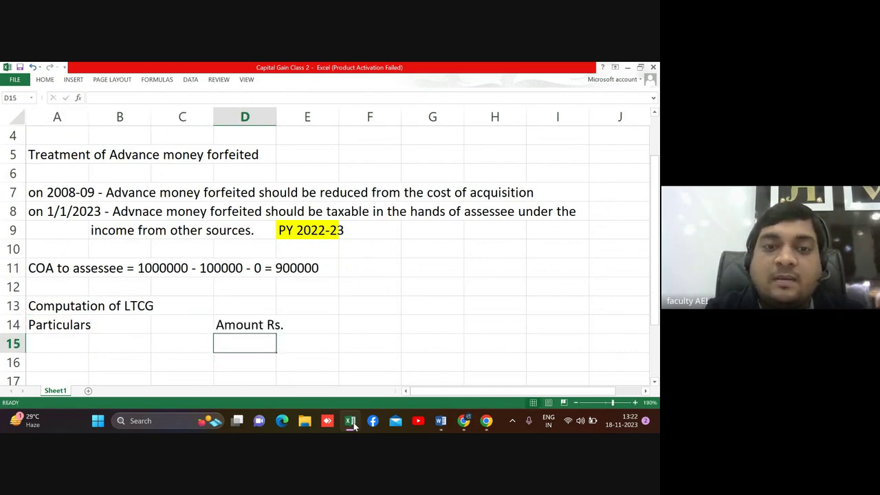
key(Return)
Step: Add an FVC row in row 15 with the amount 8500000
key(Left)
key(Left)
key(Left)
key(Up)
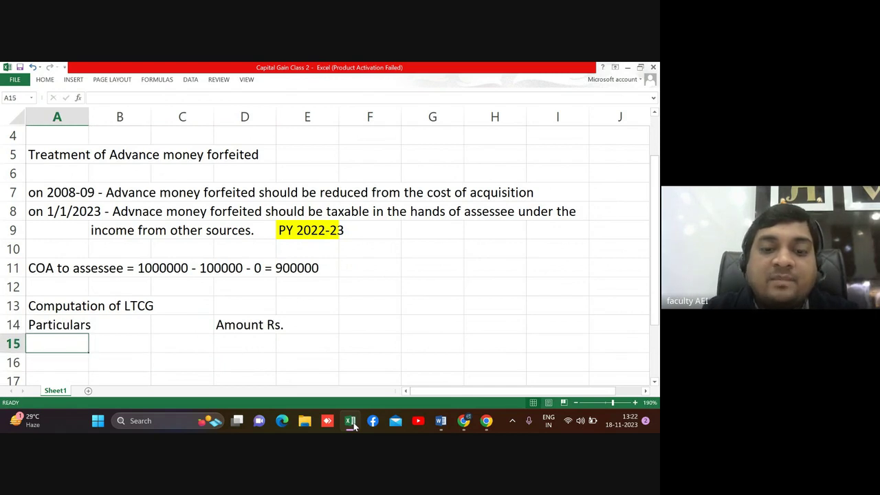
text(FVC)
key(Right)
key(Right)
key(Right)
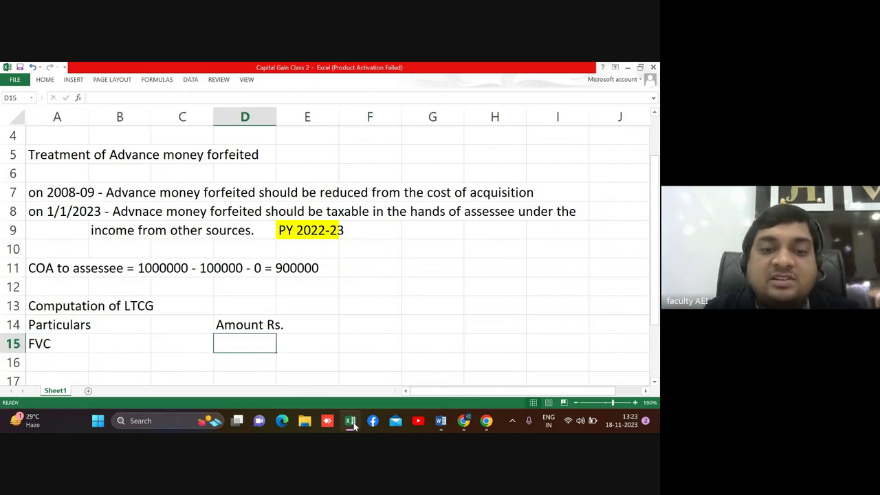
text(8500000)
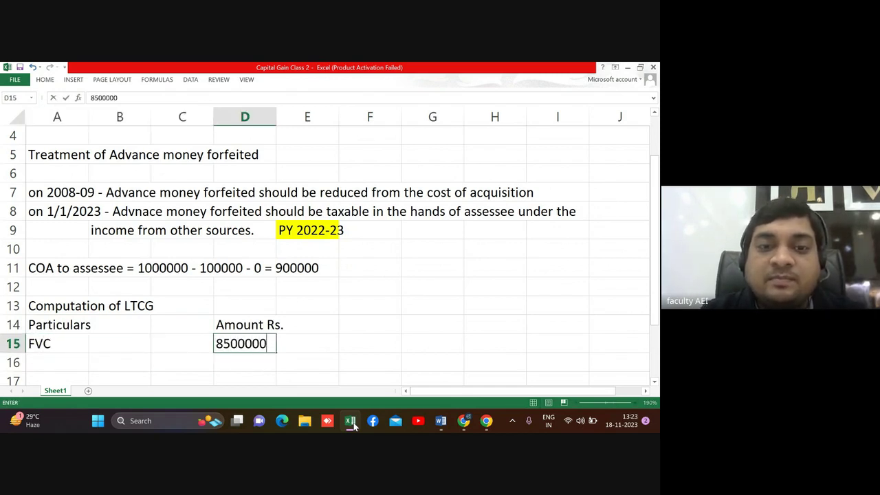
key(Return)
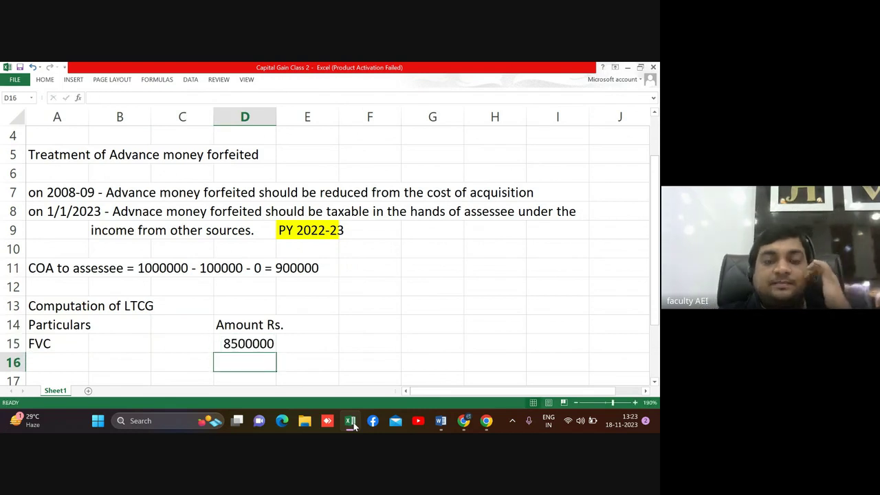
key(Down)
key(Down)
key(Down)
key(Down)
key(Down)
key(Up)
key(Up)
key(Up)
key(Up)
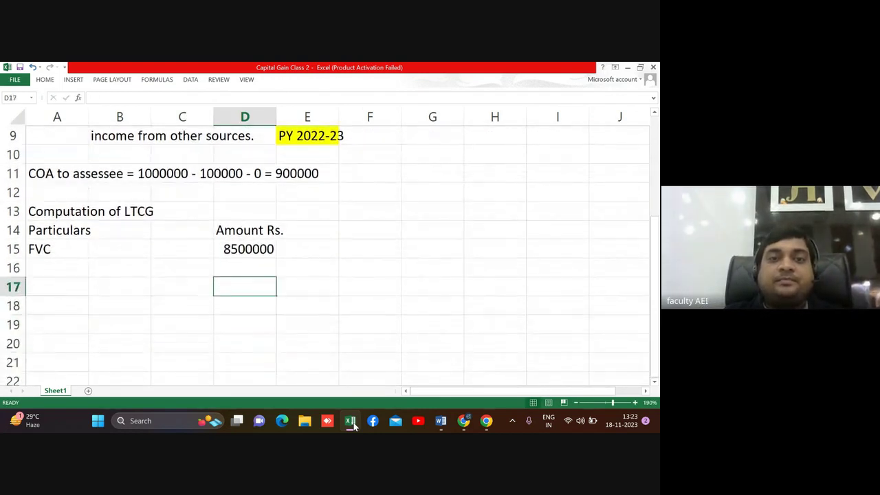
key(Left)
key(Left)
key(Left)
key(Up)
Step: Add Less: Expenses for transfer at 0, underlined, and put 8500000 in D17
text(Les)
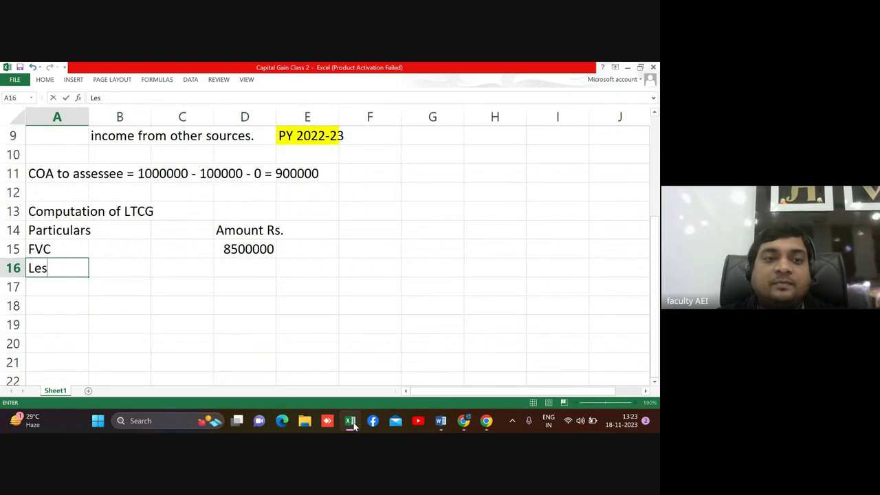
text(s: Ex)
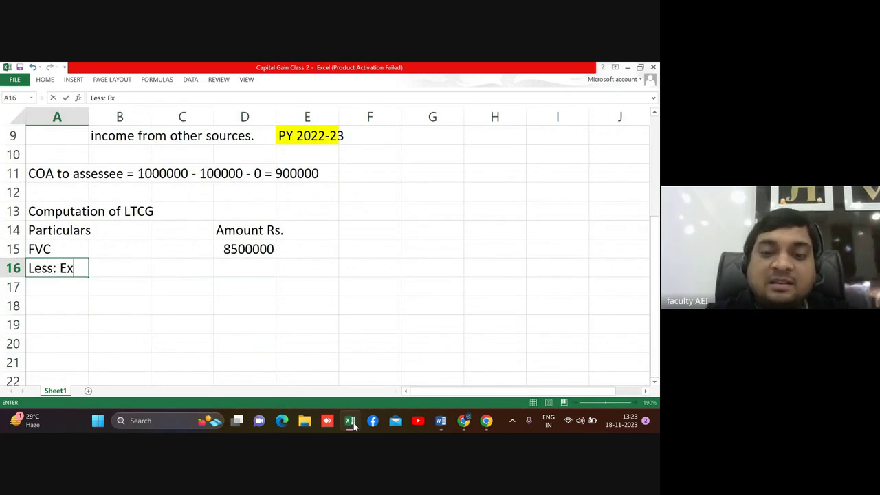
text(penses for t)
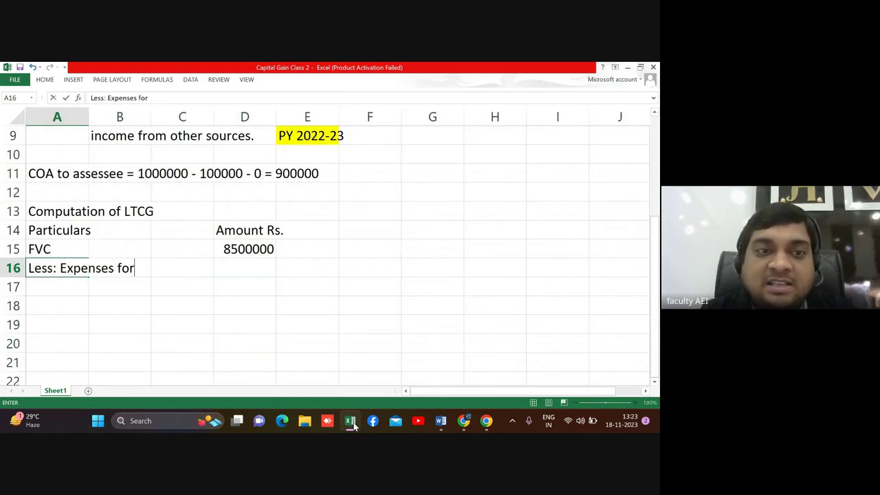
text(rasn)
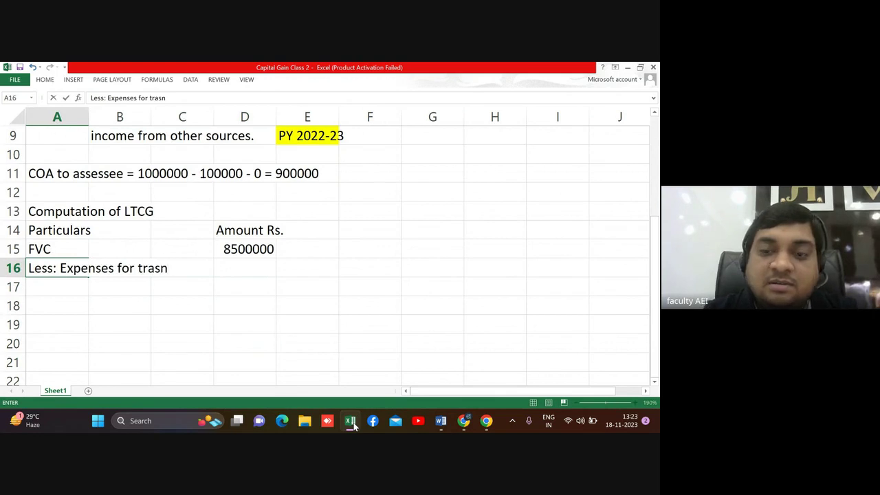
key(BackSpace)
key(BackSpace)
text(nsfer)
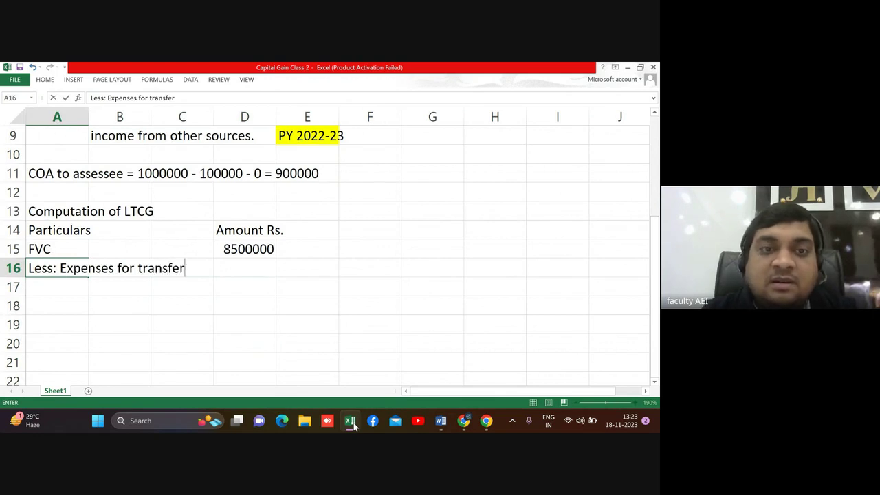
key(Right)
key(Right)
key(Right)
text(0)
key(Return)
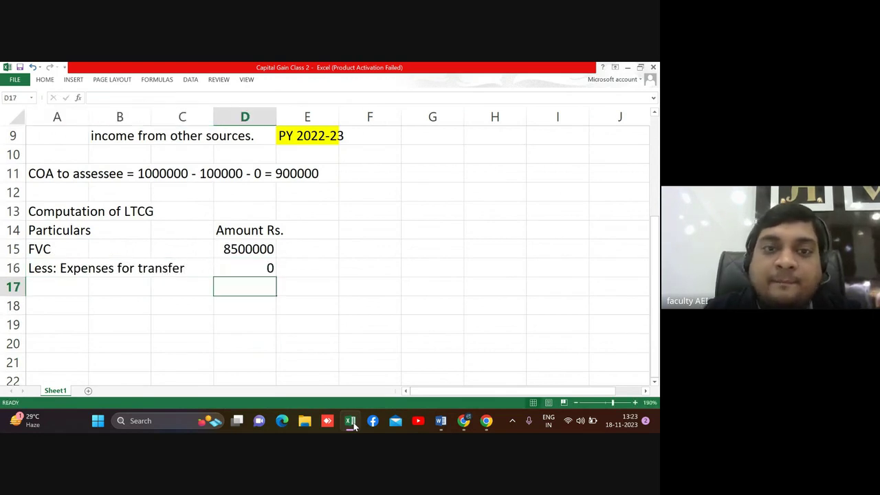
text(85000)
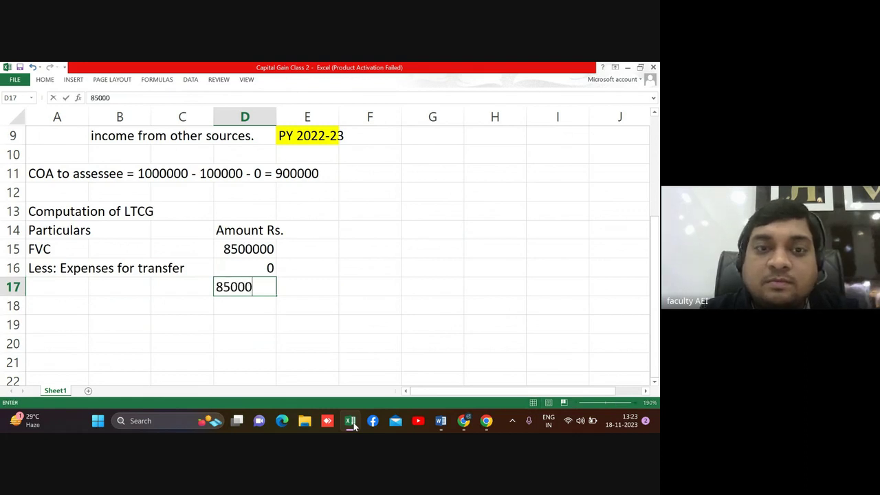
text(00)
key(Return)
key(Up)
key(Up)
key(ctrl+u)
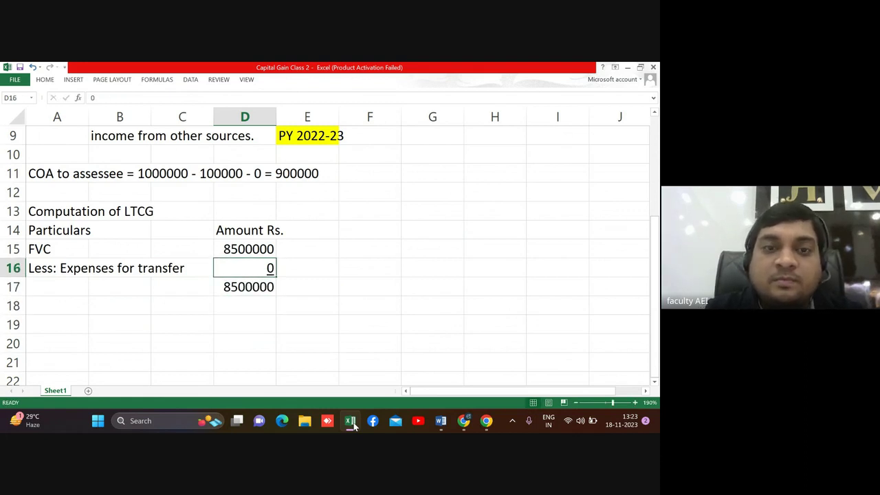
Step: Label row 17 Net sales consideration and make the row bold
key(Down)
key(Left)
key(Left)
key(Left)
text(N)
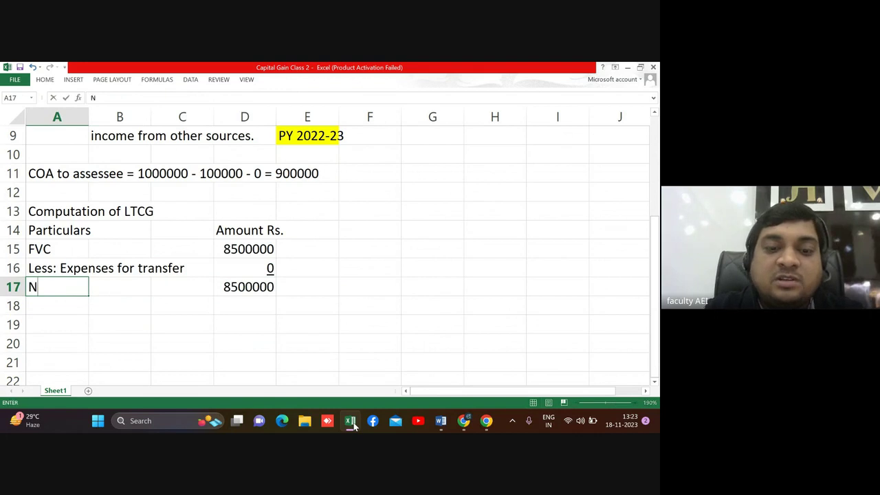
text(et sales )
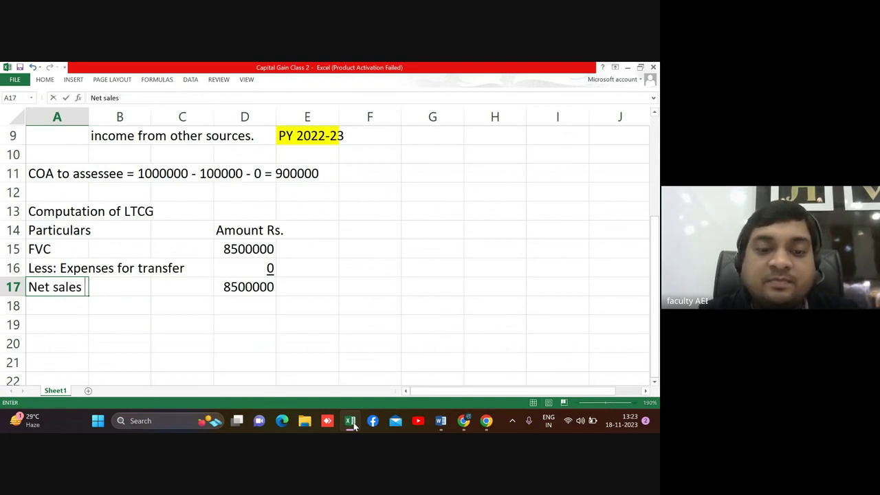
text(considera)
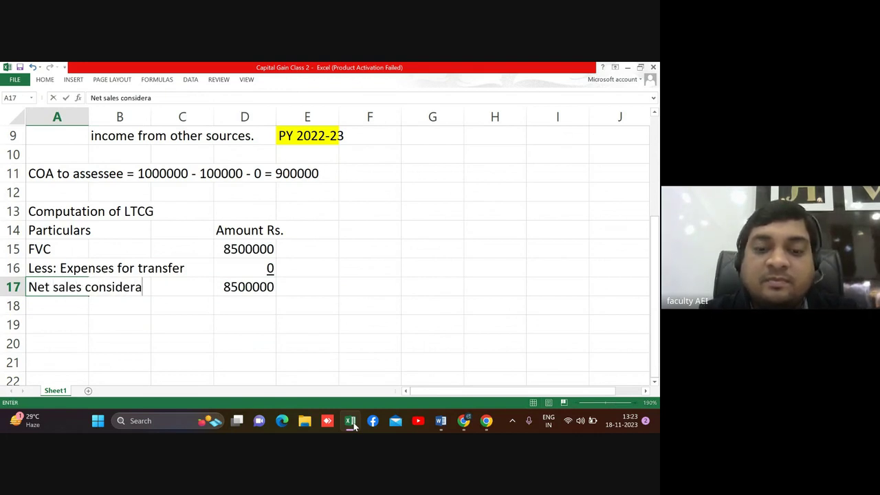
text(tion)
key(Return)
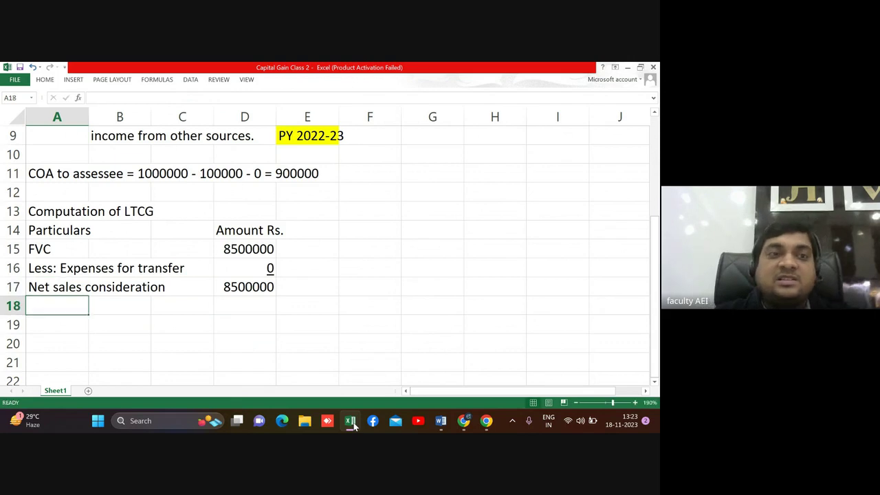
key(Up)
key(shift+Right)
key(shift+Right)
key(shift+Right)
key(ctrl+b)
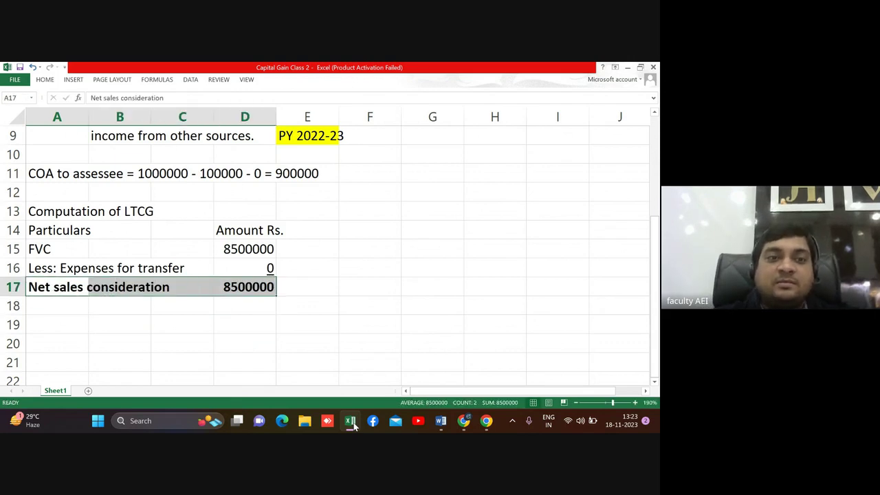
key(Down)
key(Down)
key(Down)
key(Up)
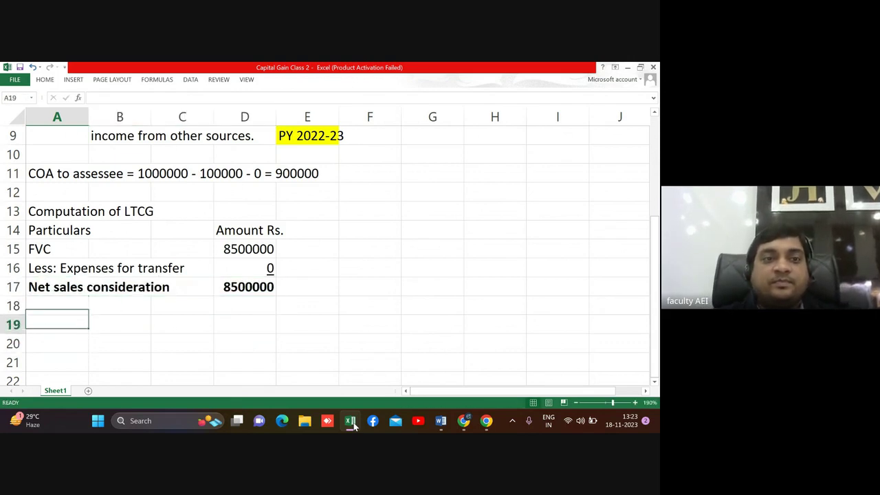
Step: Add a Less: ICOA label in row 19 and begin the working (900000*348/ below it
text(Less: )
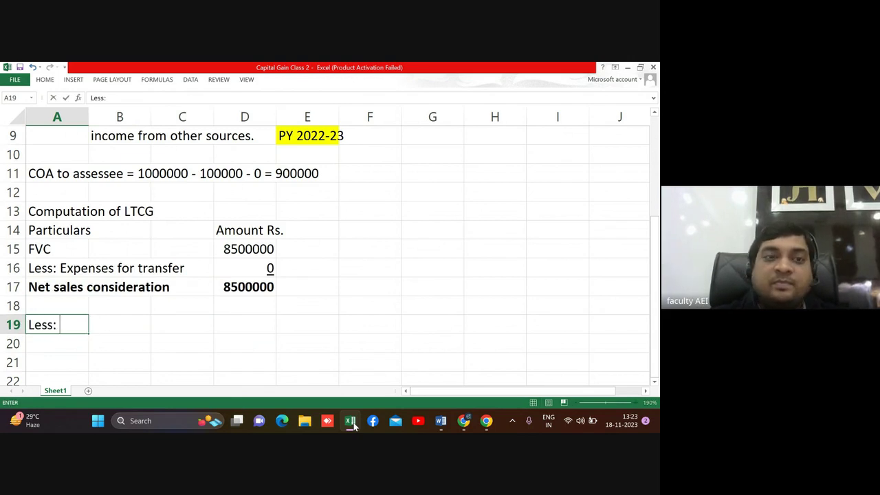
text(ICOA)
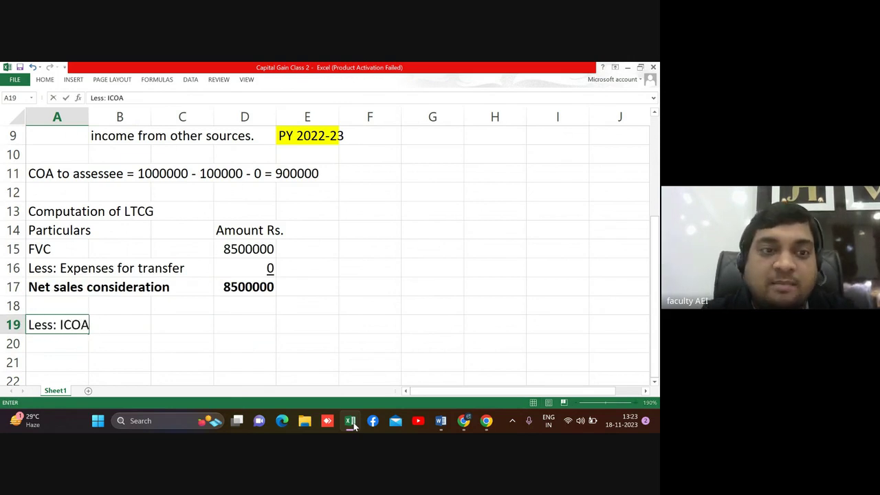
key(Return)
key(Return)
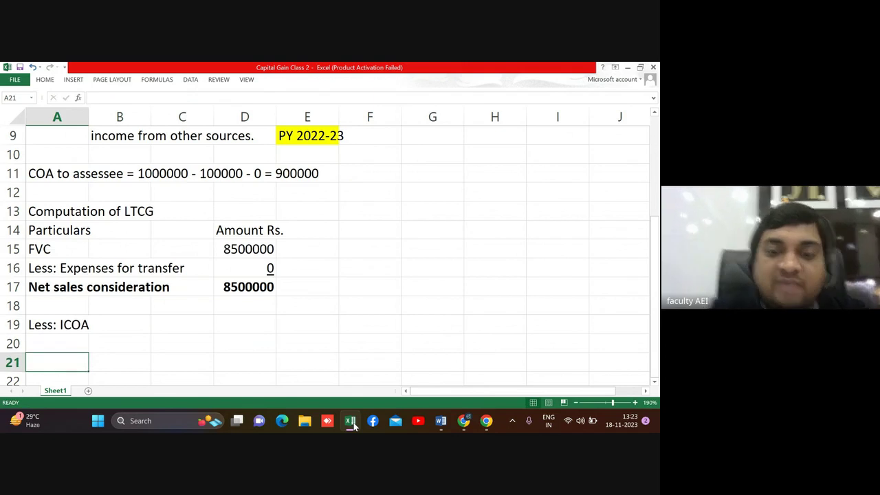
text(()
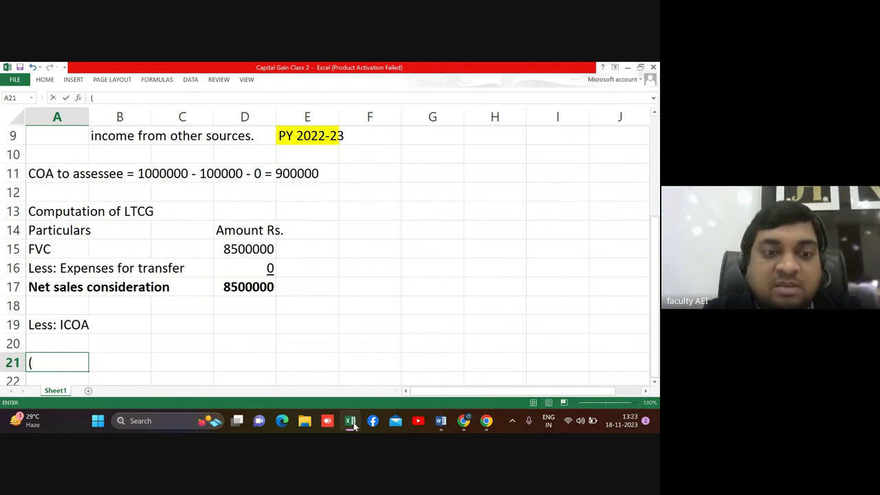
text(900000)
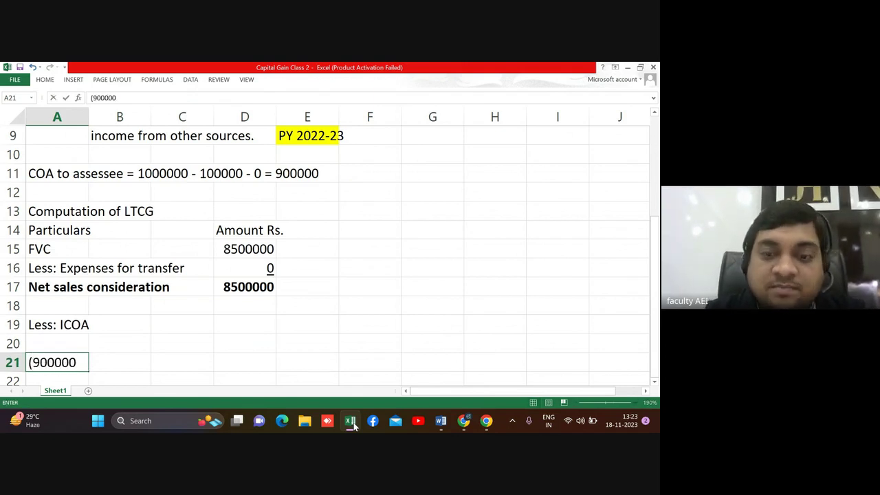
text(*)
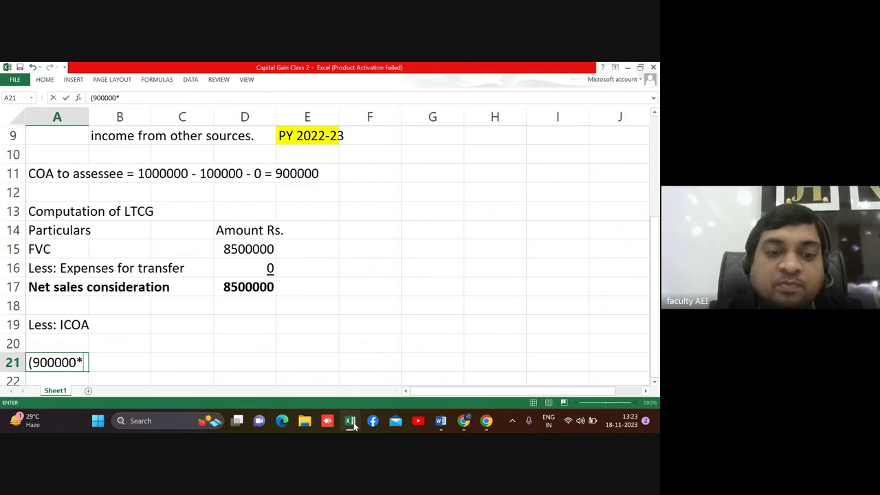
text(348/)
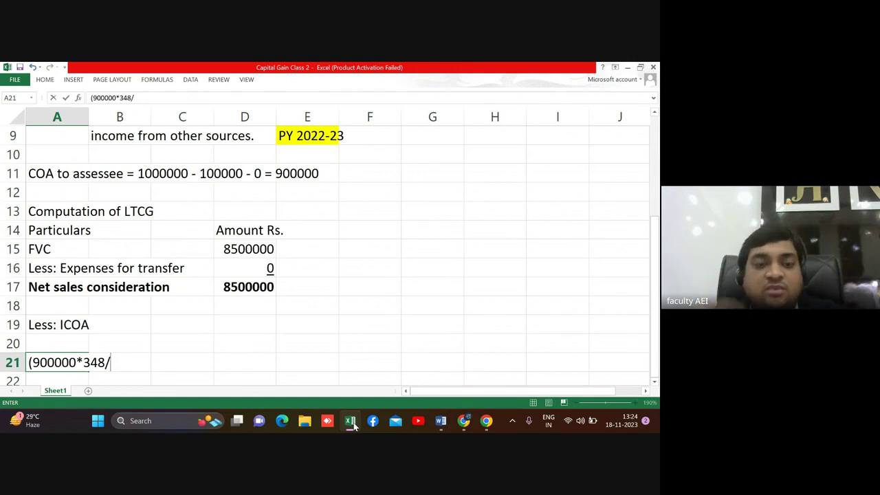
click(353, 424)
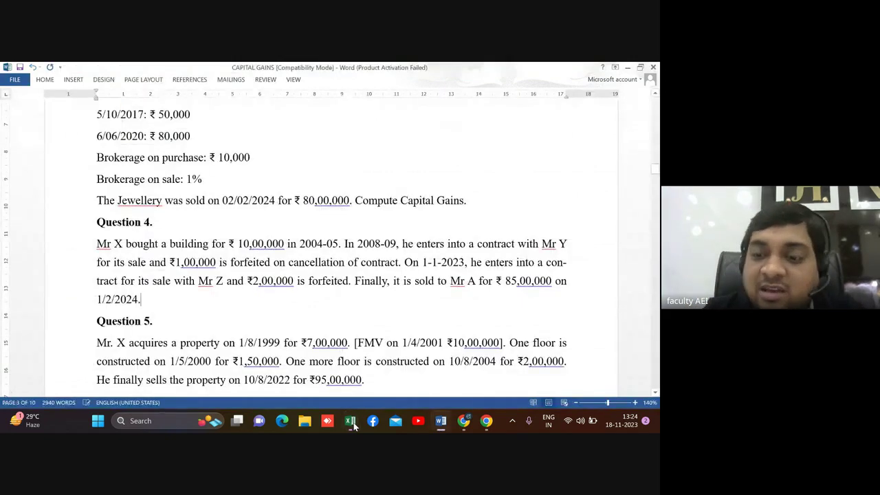
key(Page_Up)
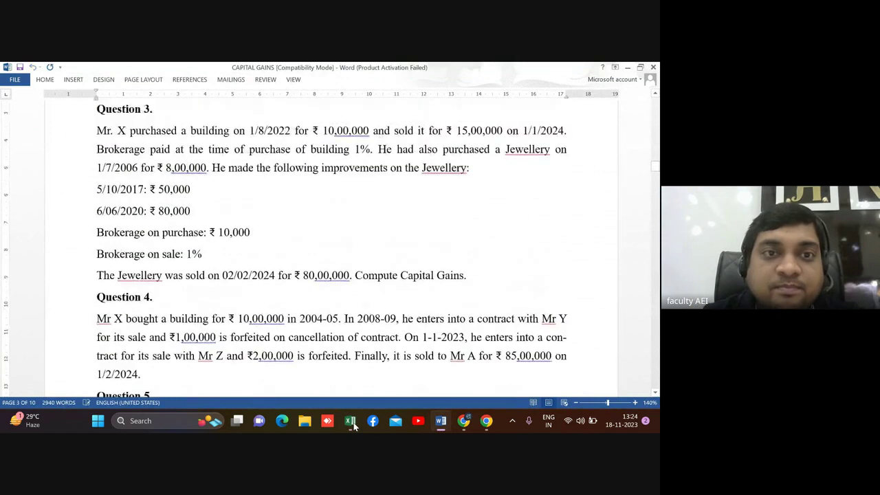
key(Page_Up)
key(Page_Up)
key(Page_Up)
key(Page_Down)
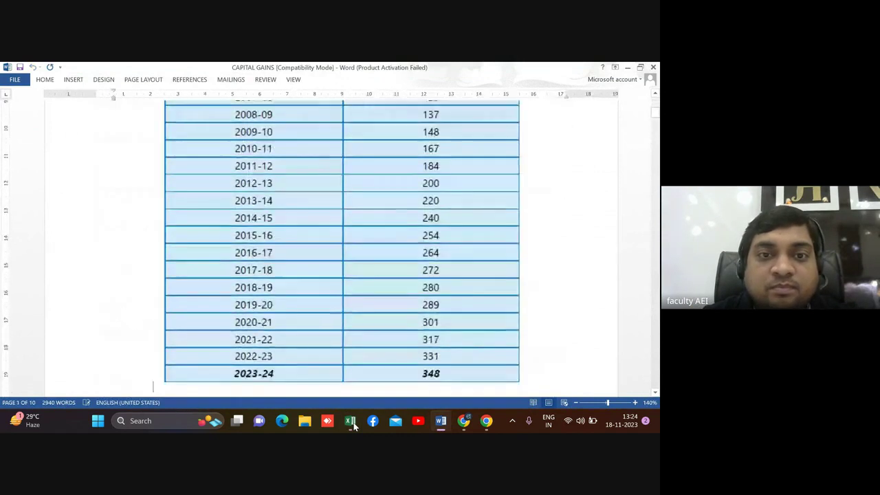
key(ctrl+Home)
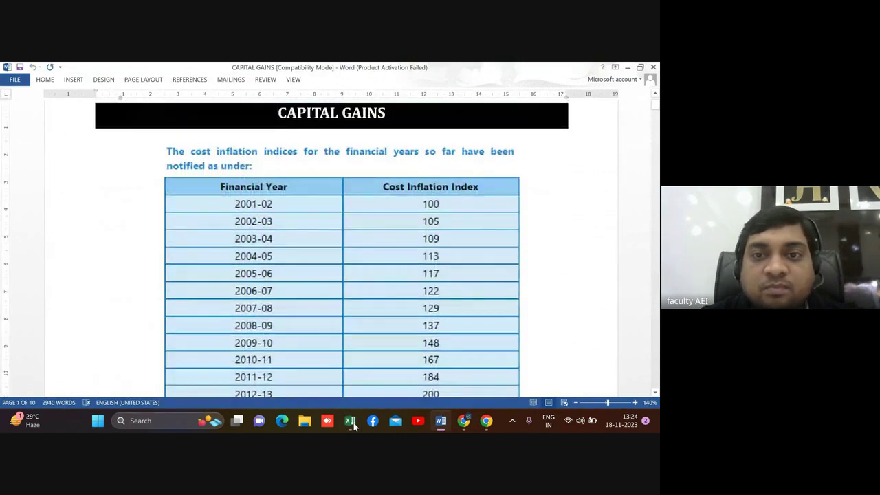
click(416, 256)
click(551, 254)
scroll(450, 271, down, 5)
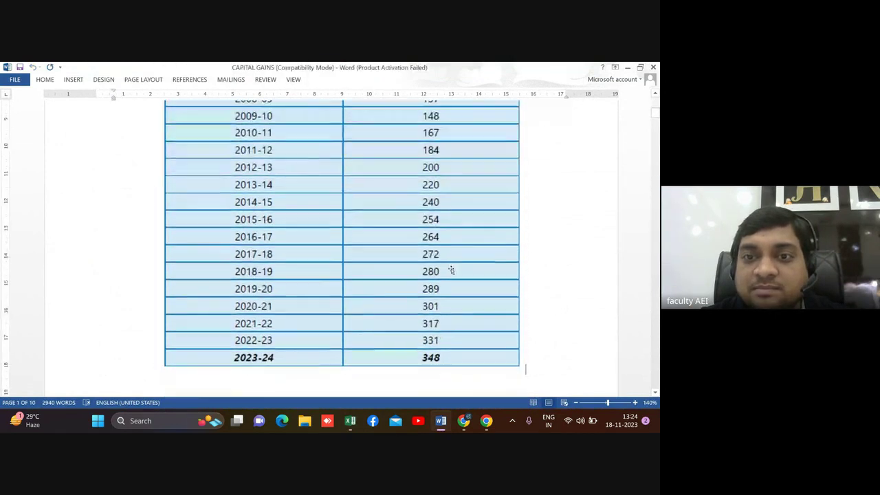
scroll(404, 196, up, 5)
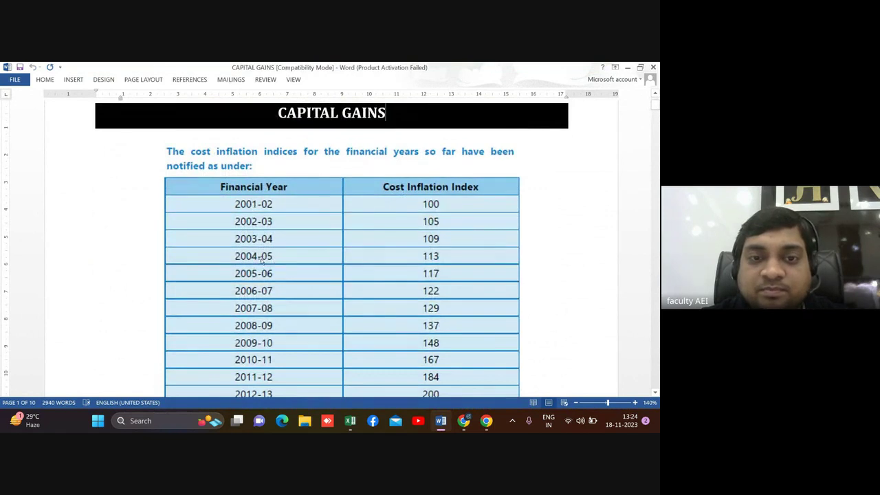
Step: Finish the indexation working as (900000*348/113) and move it up to row 20
key(alt+Tab)
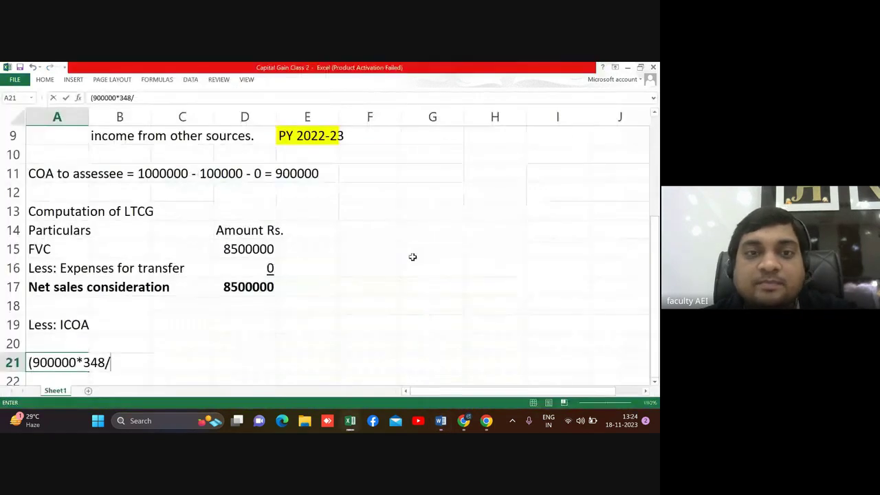
text(113)
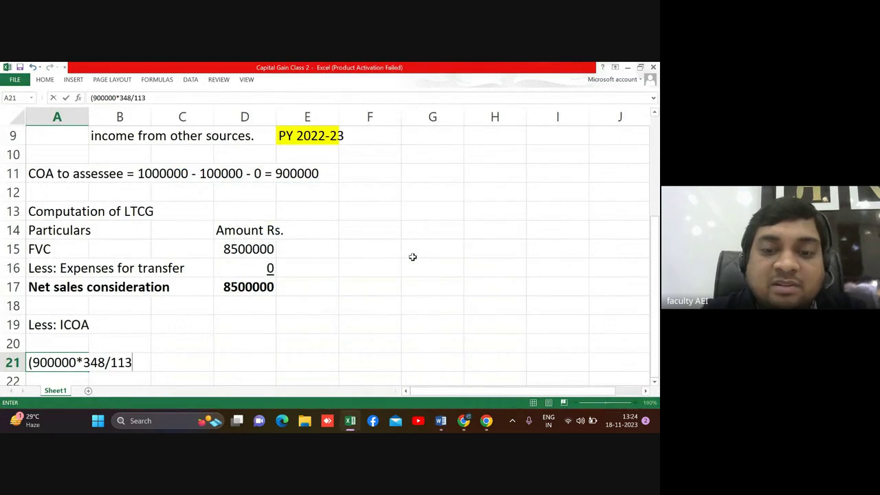
text())
key(Return)
key(Up)
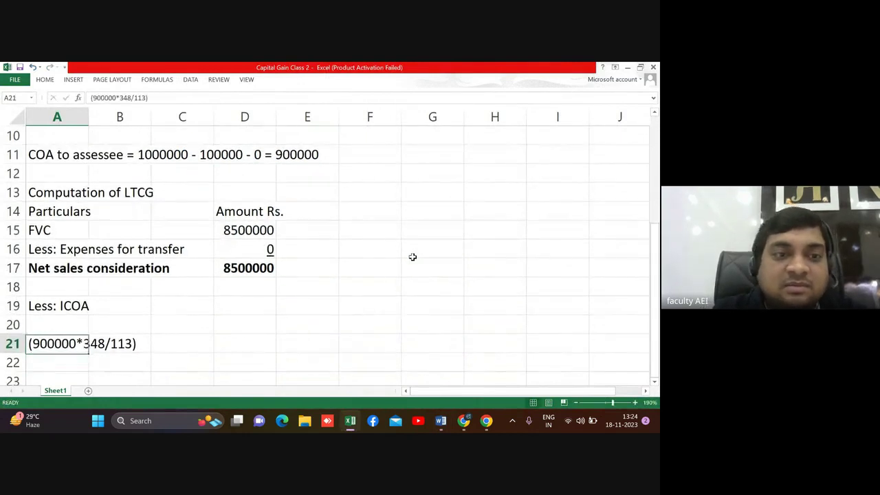
key(Up)
key(Down)
key(ctrl+x)
key(Up)
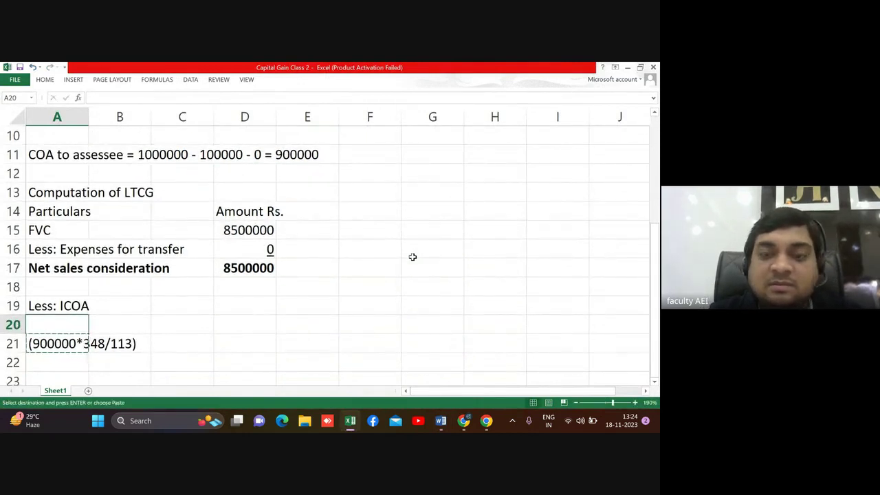
key(ctrl+v)
Step: Enter the indexed cost amount =-900000*348/113 beside the working and underline it
key(Right)
key(Right)
key(Right)
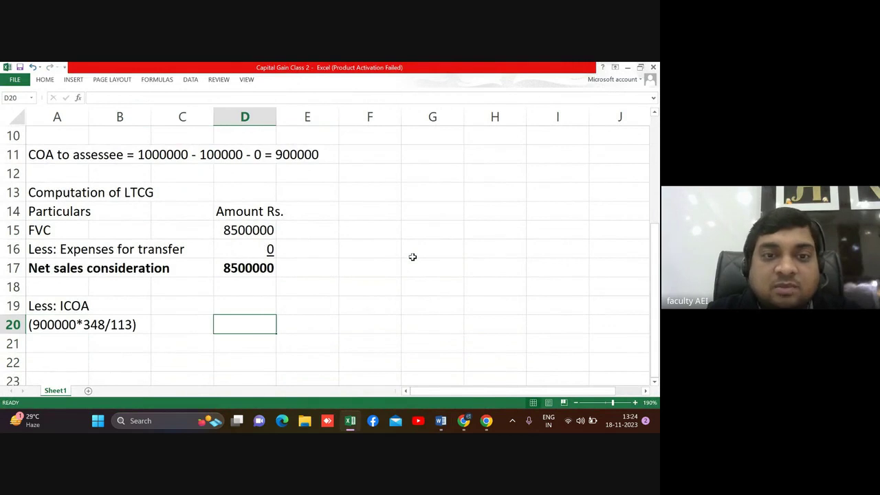
text(=-)
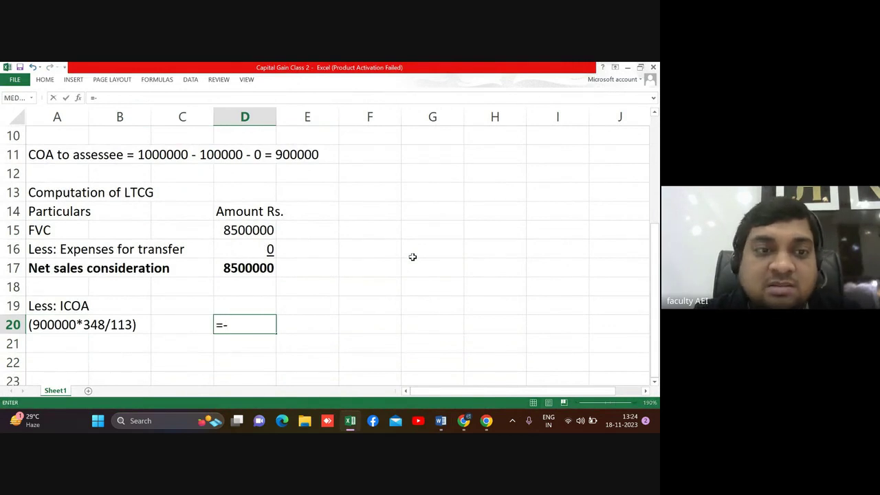
text(900000)
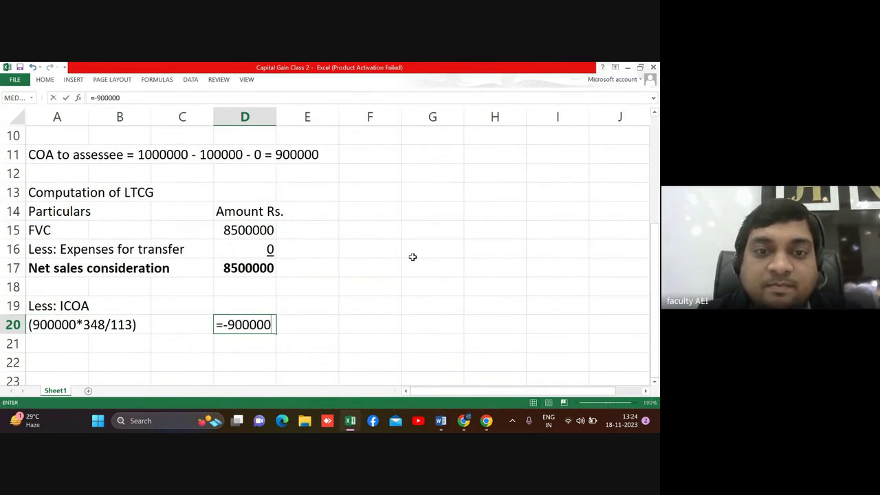
text(*348)
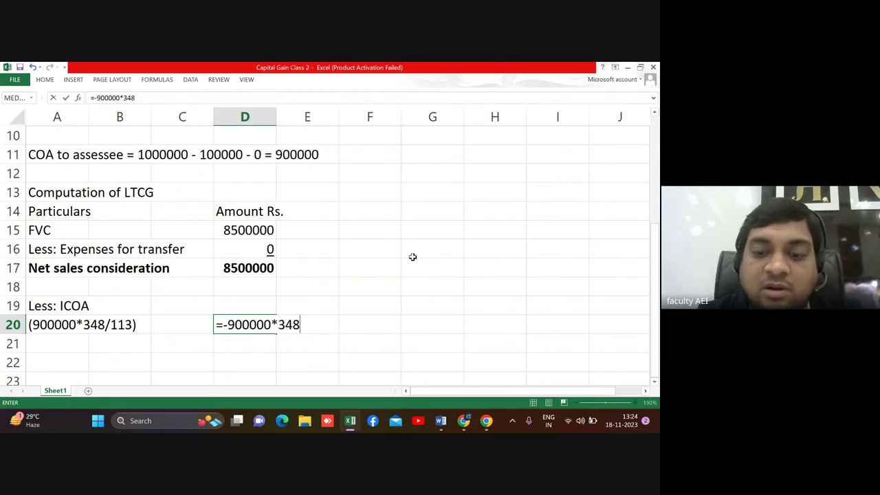
text(/113)
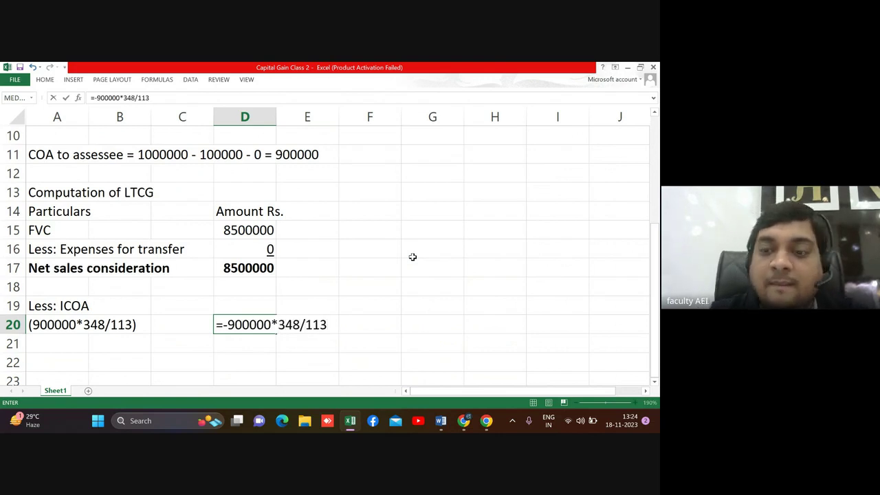
key(Return)
key(Up)
key(ctrl+u)
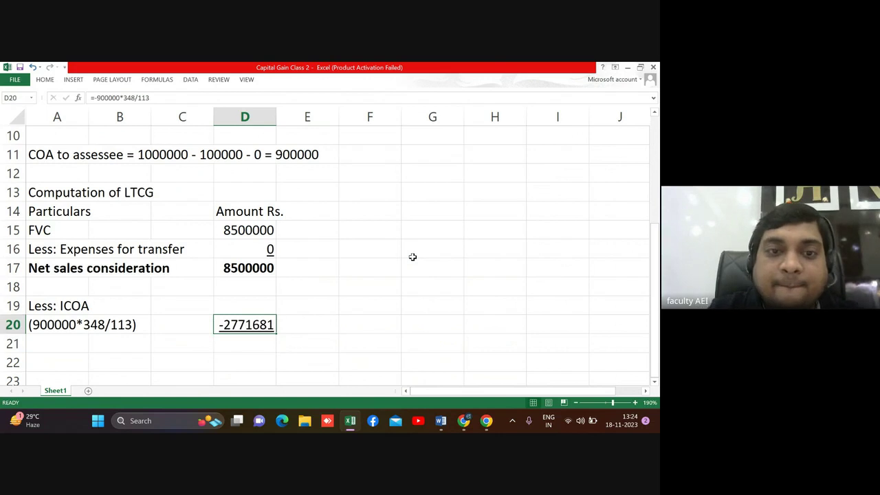
key(Down)
Step: Total the net sales consideration and the indexed cost, giving 5728319
text(=)
key(Up)
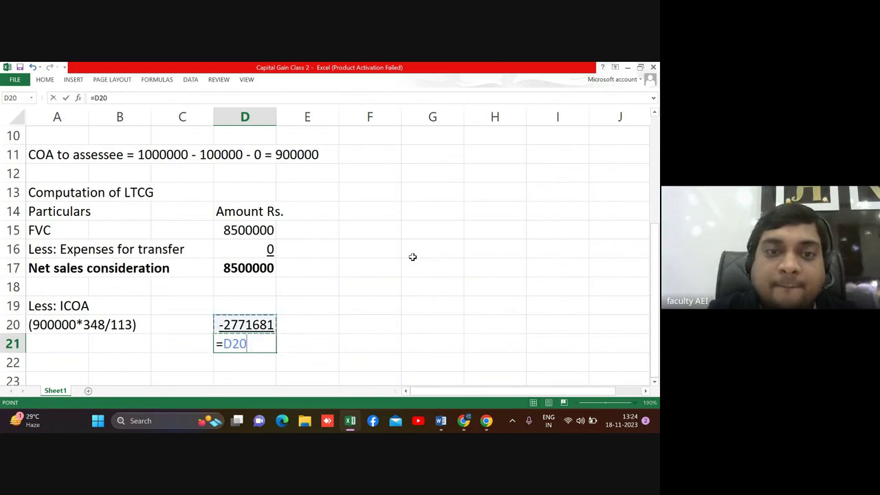
key(Up)
key(Up)
key(Up)
text(+)
key(Up)
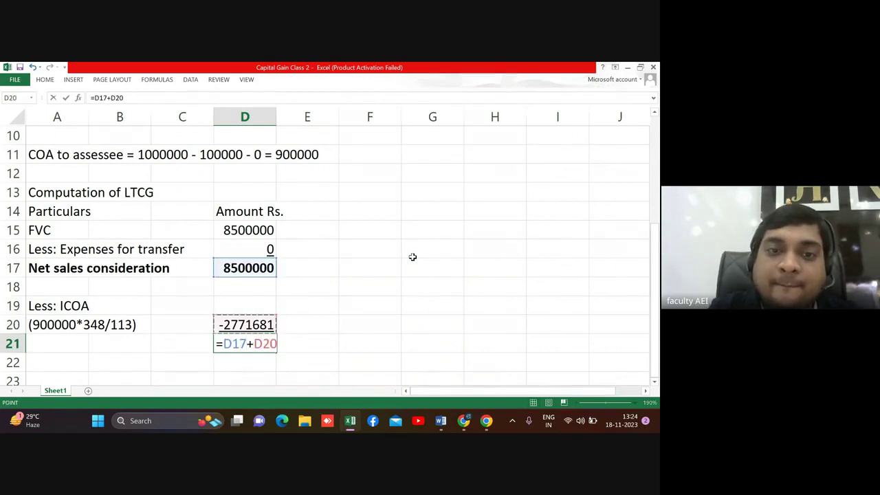
key(Return)
key(Up)
Step: Label the total Taxable LTCG and make that row bold and underlined
key(Left)
key(Left)
text(T)
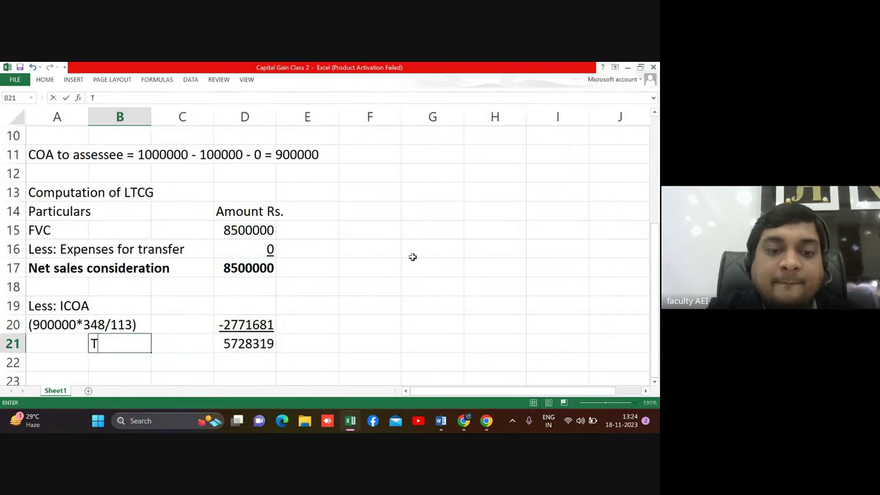
text(axable )
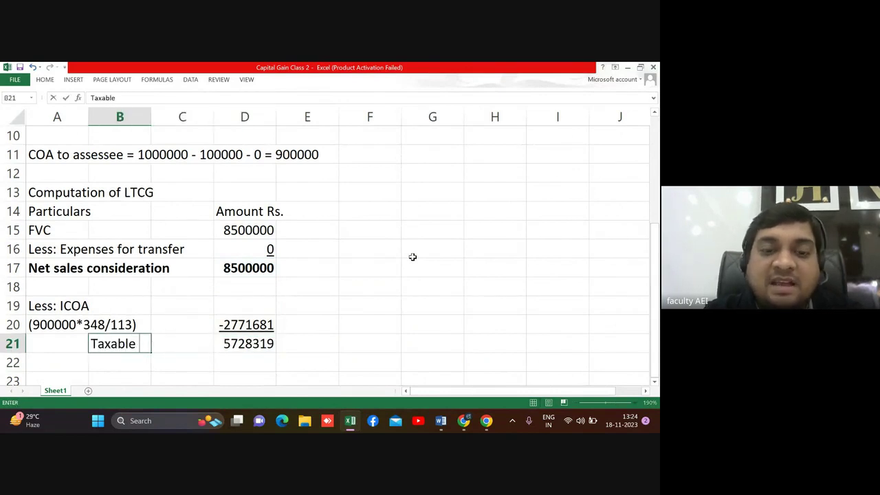
text(LTCG)
key(Return)
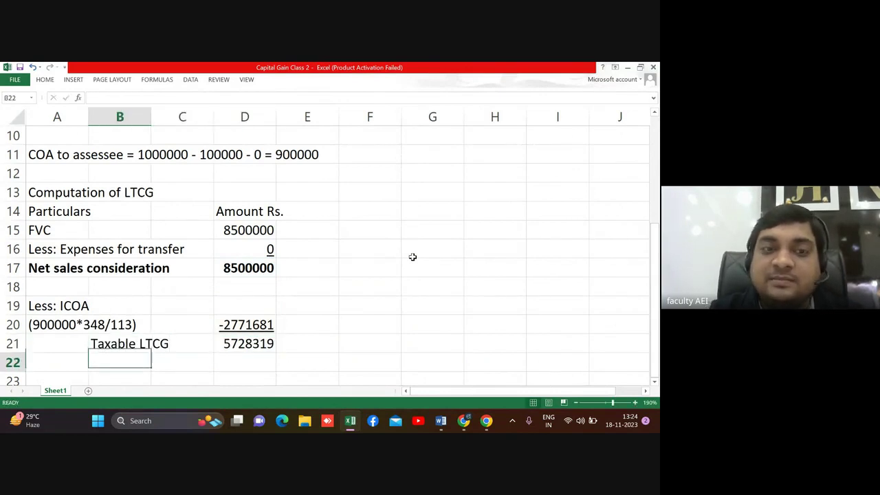
key(Up)
key(shift+Right)
key(shift+Right)
key(ctrl+b)
key(ctrl+u)
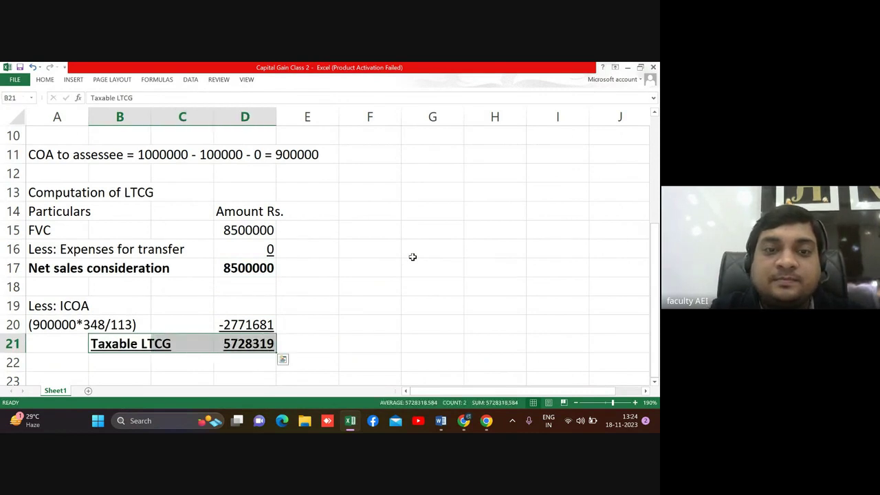
key(Down)
key(Down)
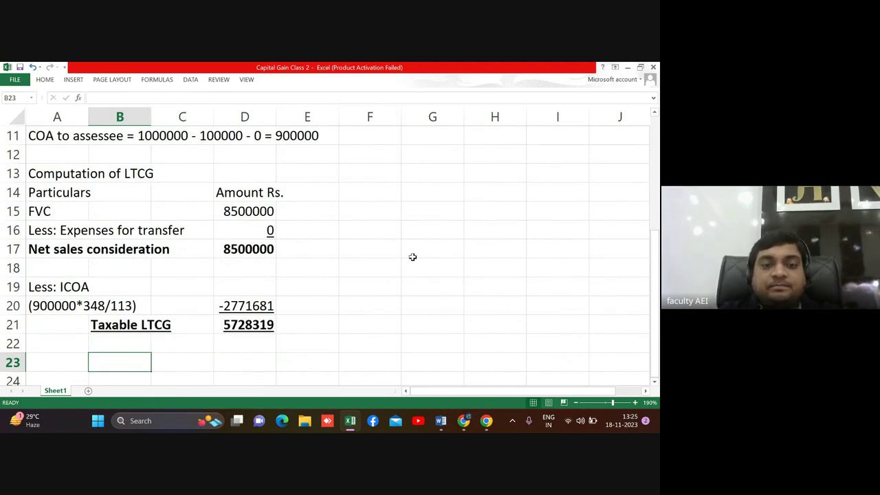
key(alt+Tab)
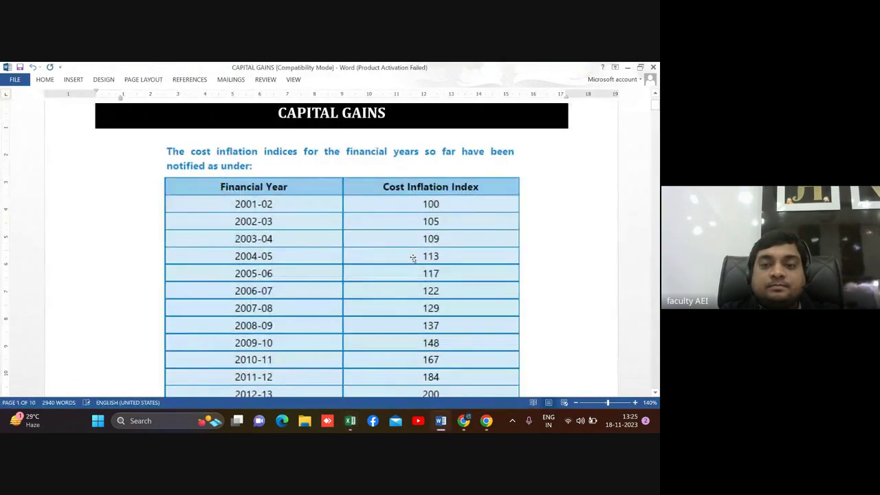
Step: Scroll the Word questions down to Question 5's property purchase and sale details
scroll(413, 258, down, 5)
scroll(412, 258, down, 3)
scroll(412, 258, down, 5)
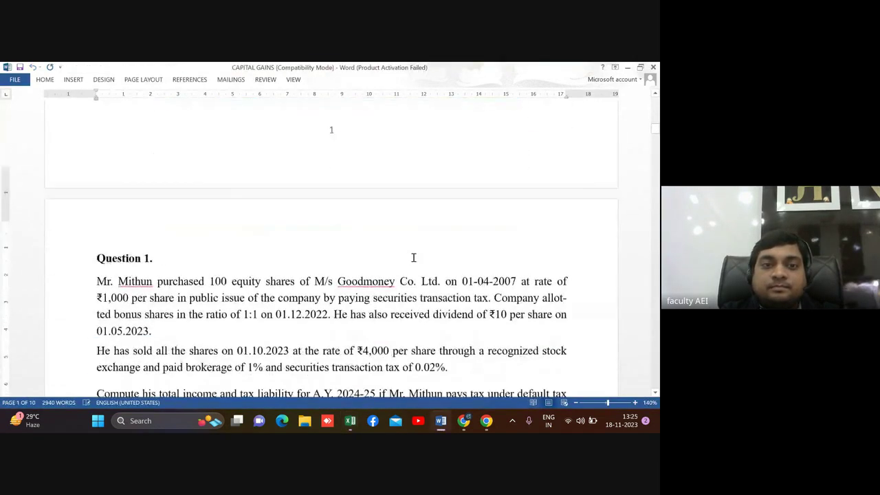
key(Down)
key(Down)
key(Down)
key(Down)
key(Down)
key(Down)
key(Down)
key(Down)
key(Down)
key(Down)
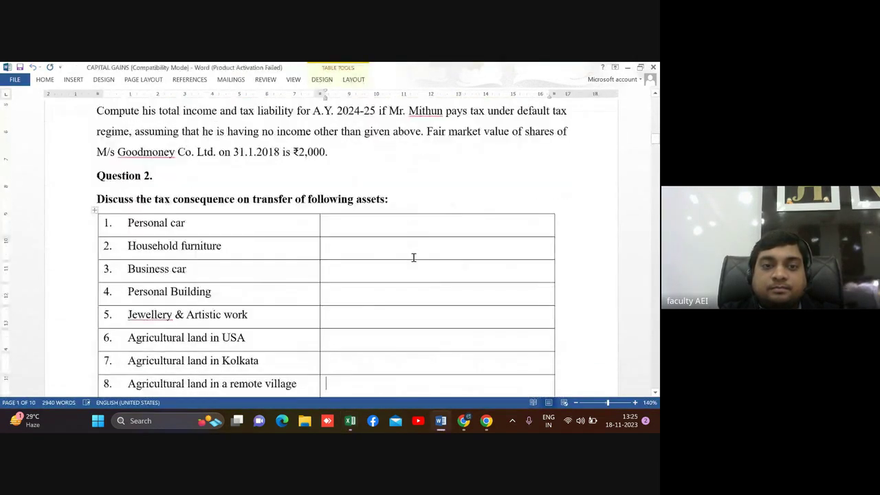
key(Down)
key(Down)
key(Down)
key(Down)
key(Down)
key(Down)
key(Down)
key(Down)
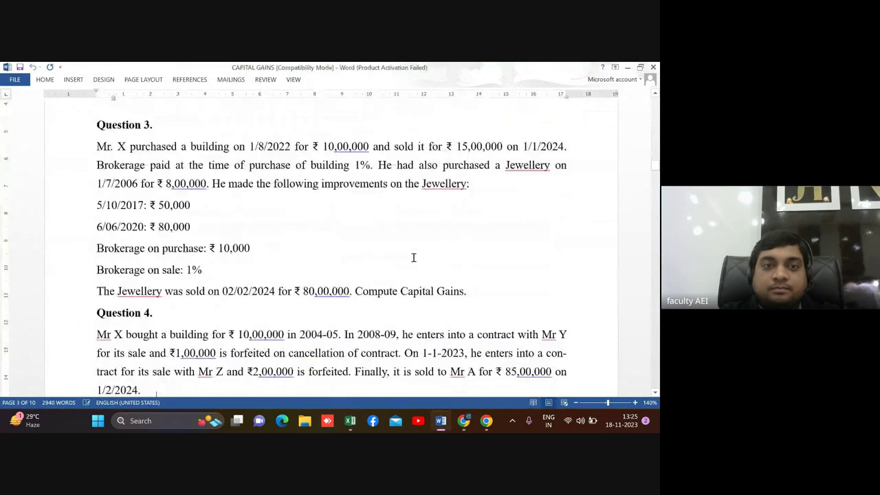
key(Down)
key(Down)
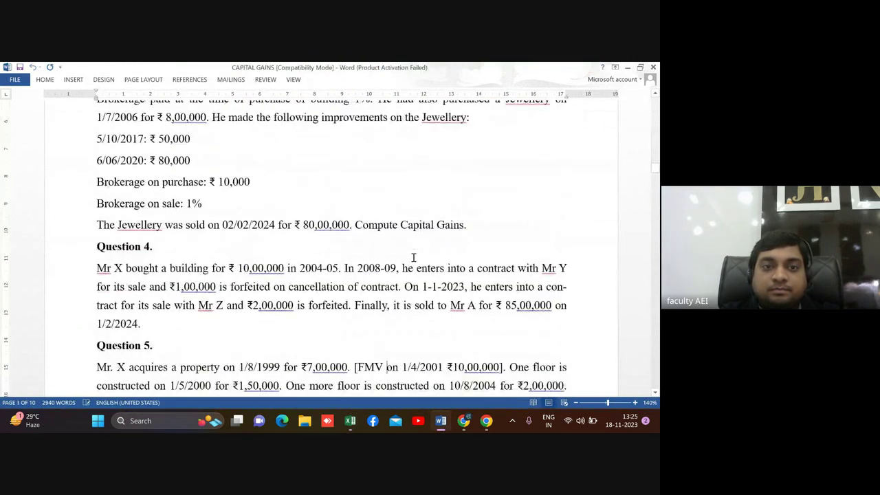
click(413, 257)
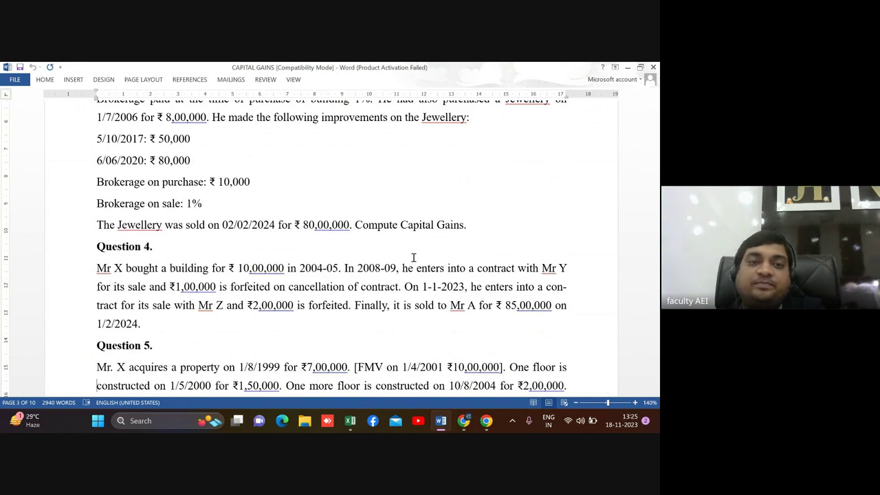
scroll(414, 257, down, 3)
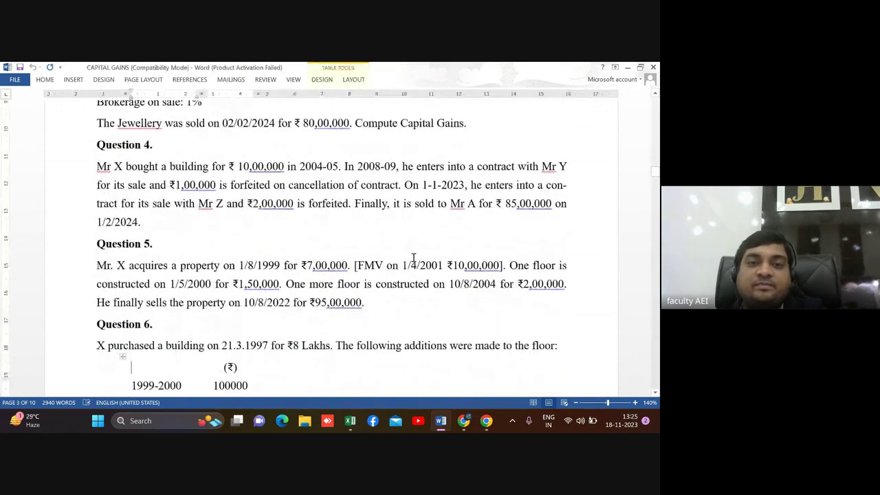
click(413, 257)
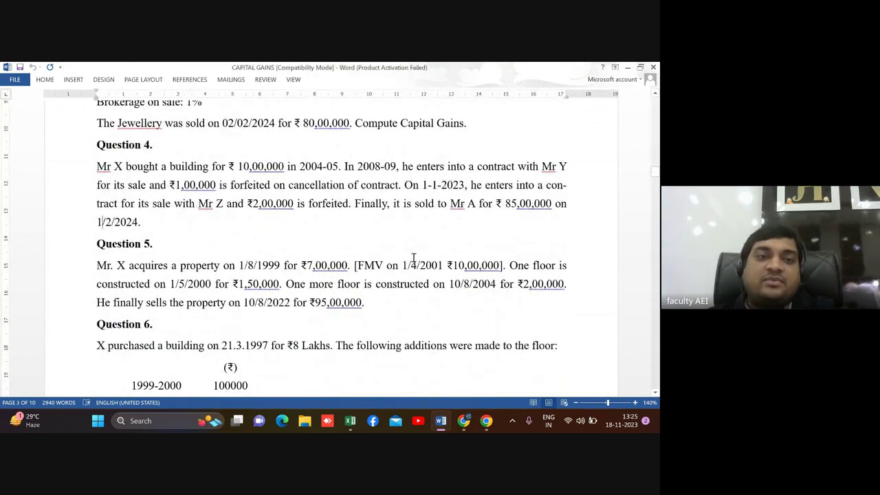
click(413, 257)
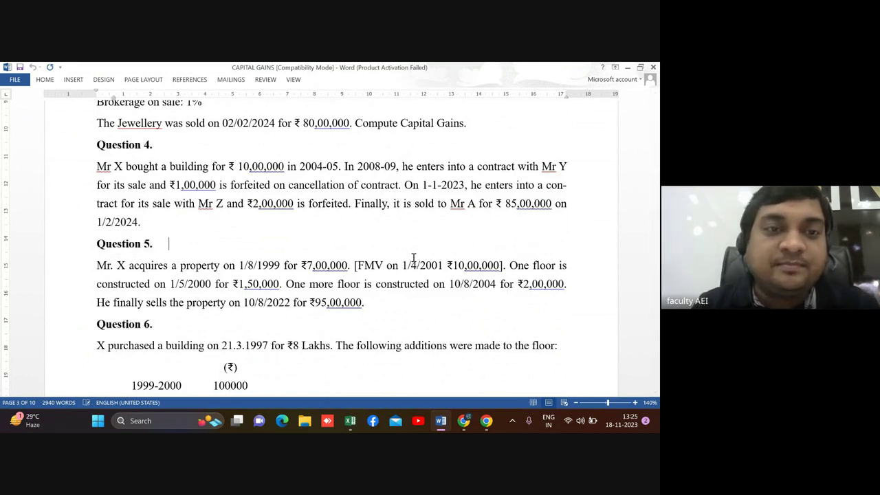
key(Right)
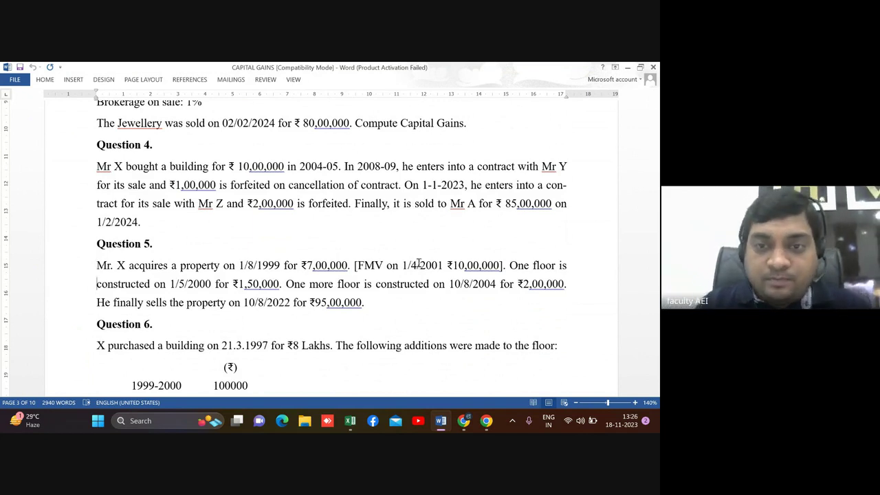
Step: Change Question 5's sale date from 10/8/2022 to 10/8/2023
click(289, 303)
key(BackSpace)
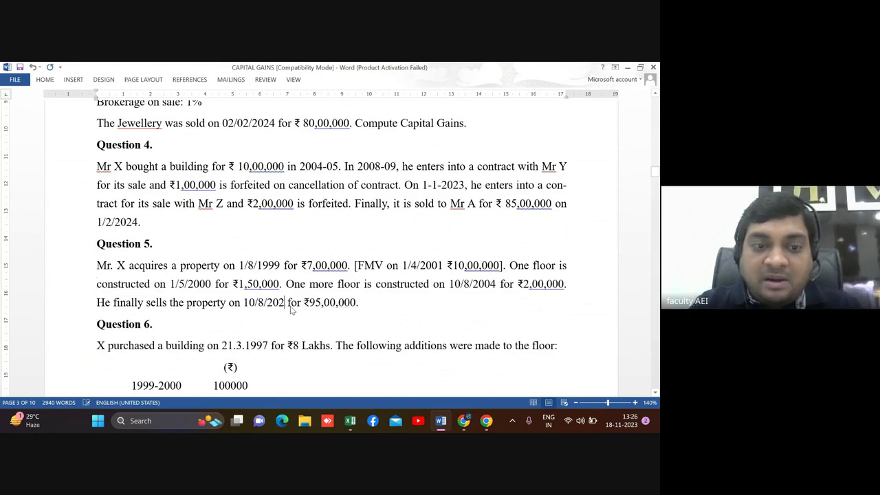
text(3)
key(Return)
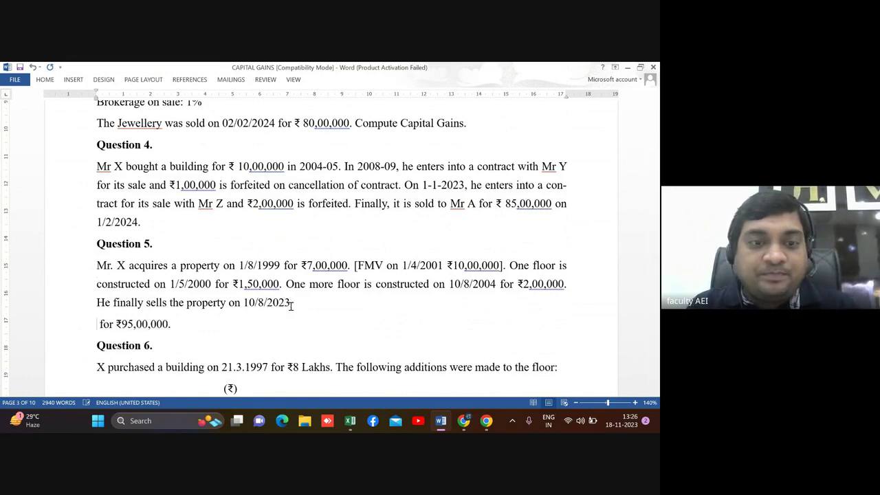
key(ctrl+z)
key(ctrl+z)
key(BackSpace)
text(3)
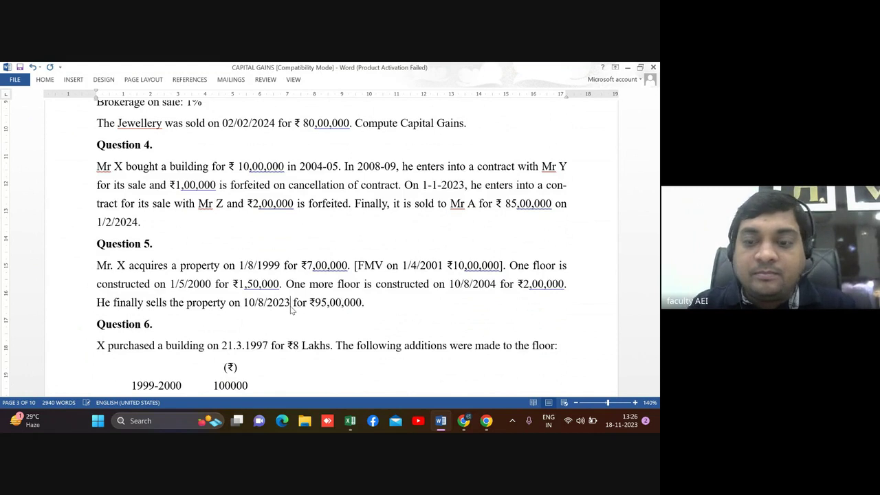
key(Down)
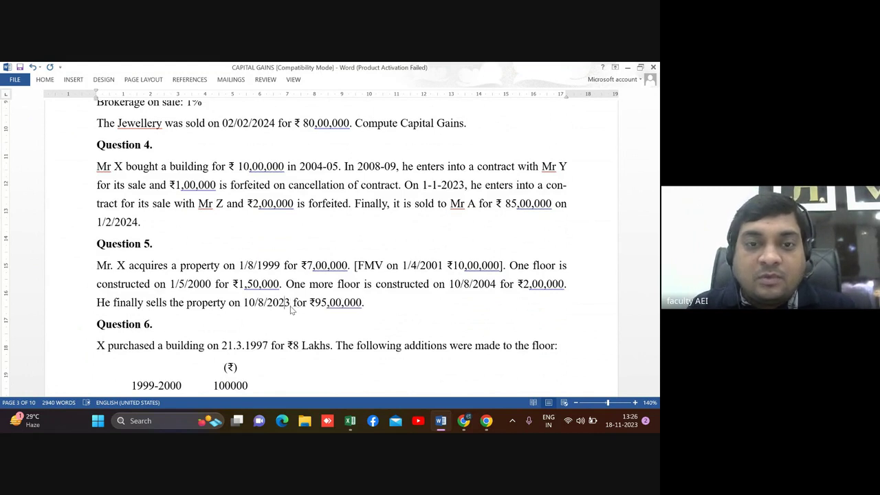
key(Left)
key(Left)
key(Left)
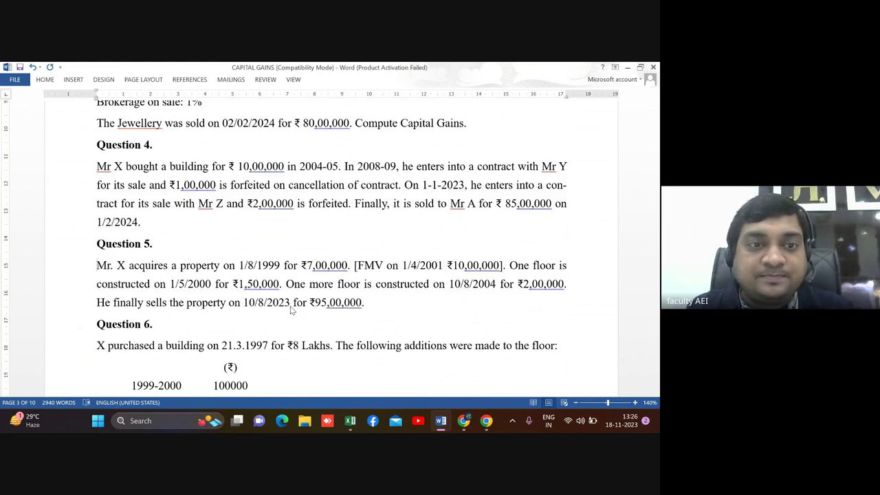
key(alt+Tab)
Step: Type a 'Question 5' heading in A23 and make it bold and underlined
key(Down)
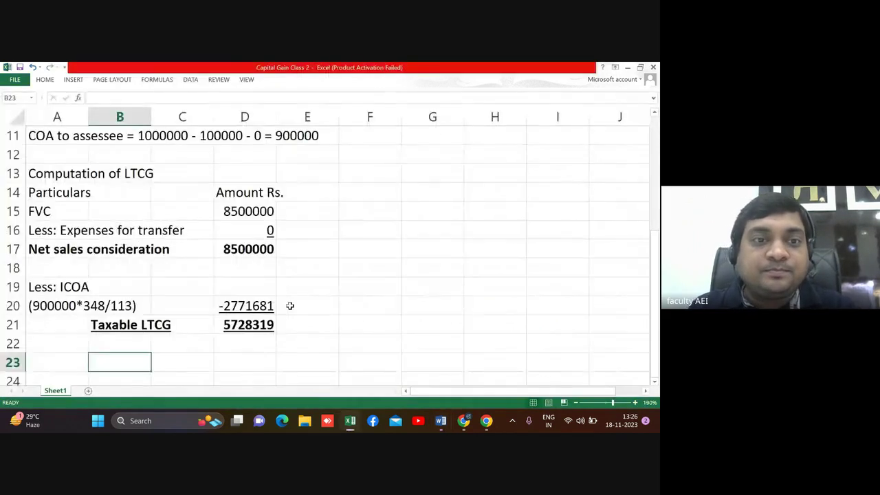
key(Down)
key(Down)
key(Down)
key(Down)
key(Down)
key(Down)
key(Down)
key(Down)
key(Down)
key(Down)
key(Down)
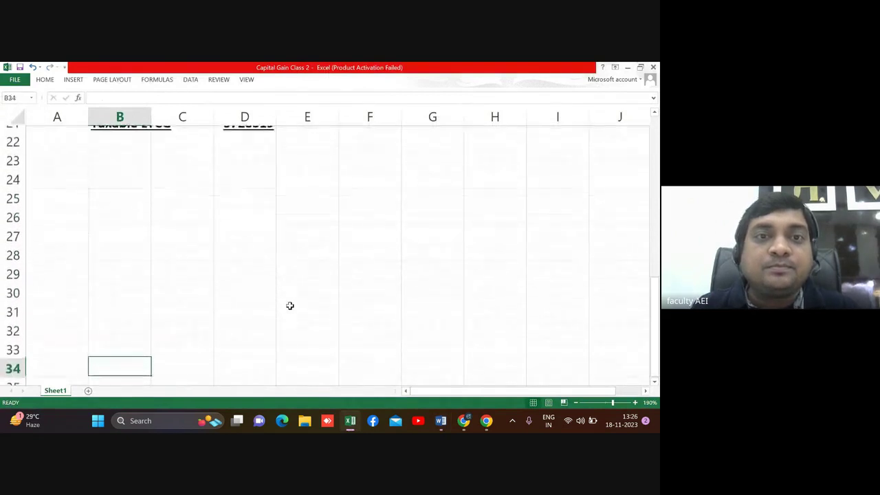
key(Up)
key(Up)
key(Up)
key(Up)
key(Up)
key(Up)
key(Up)
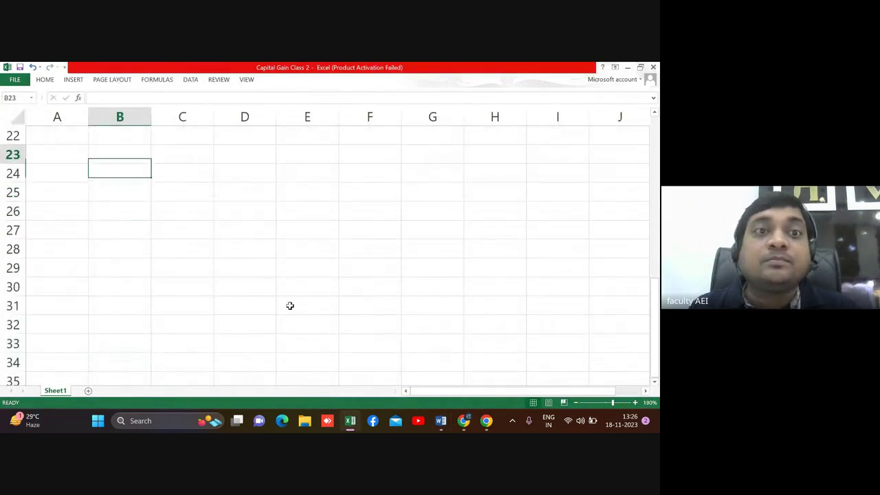
key(Left)
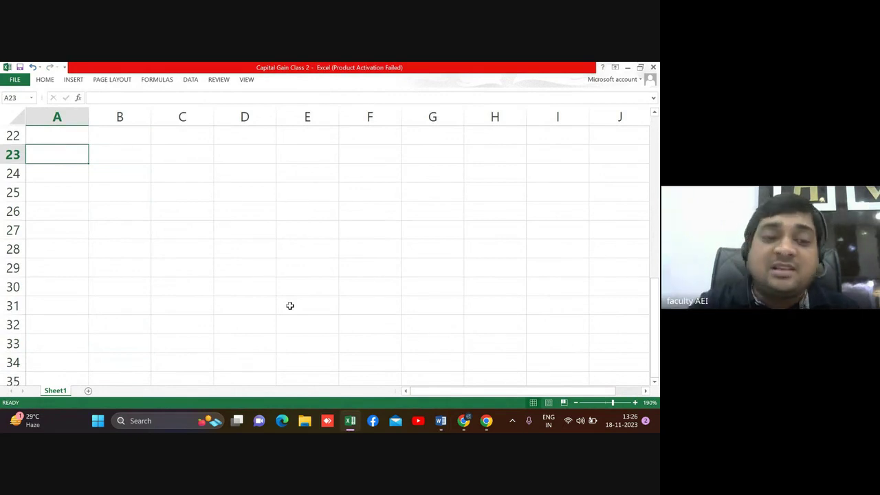
text(Q)
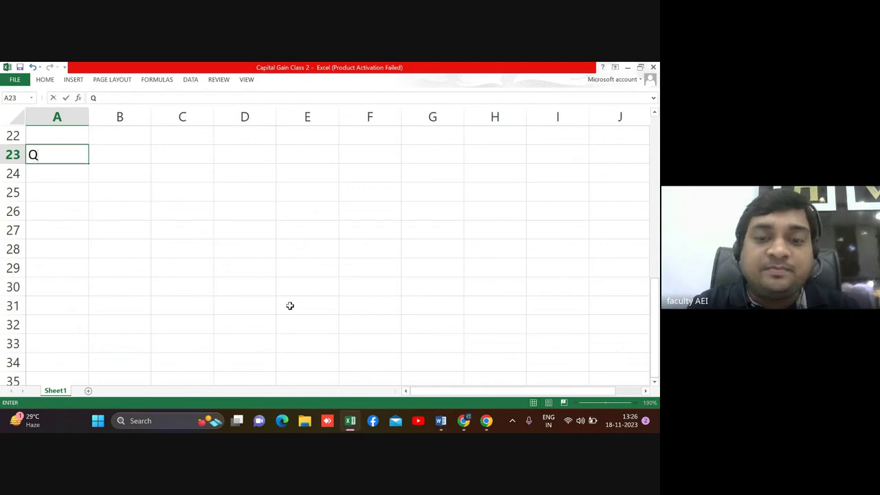
text(uestion)
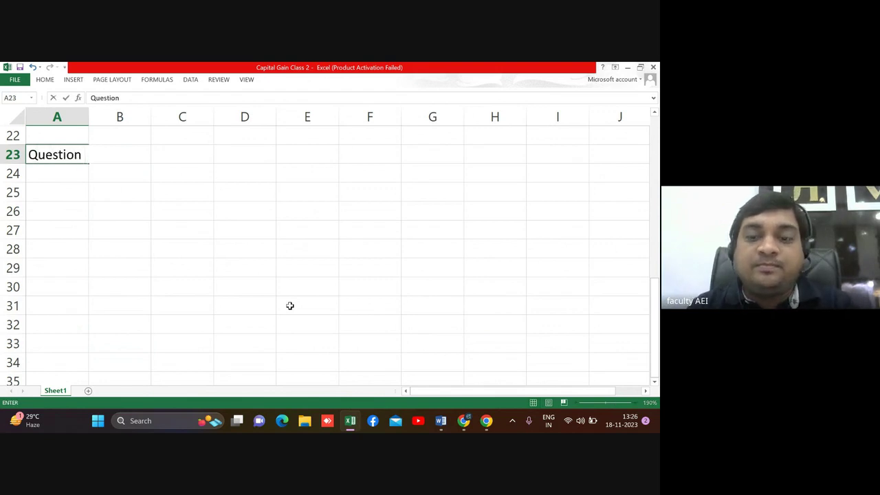
text(5)
key(Return)
key(Up)
key(ctrl+b)
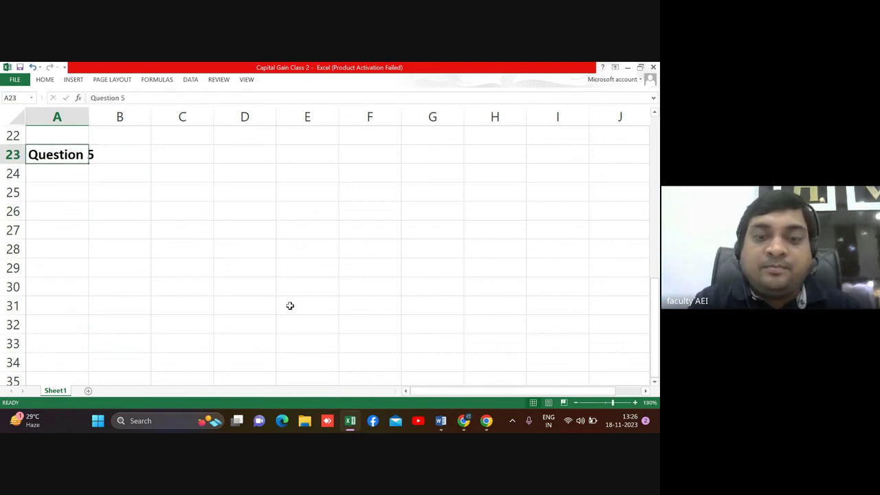
key(ctrl+u)
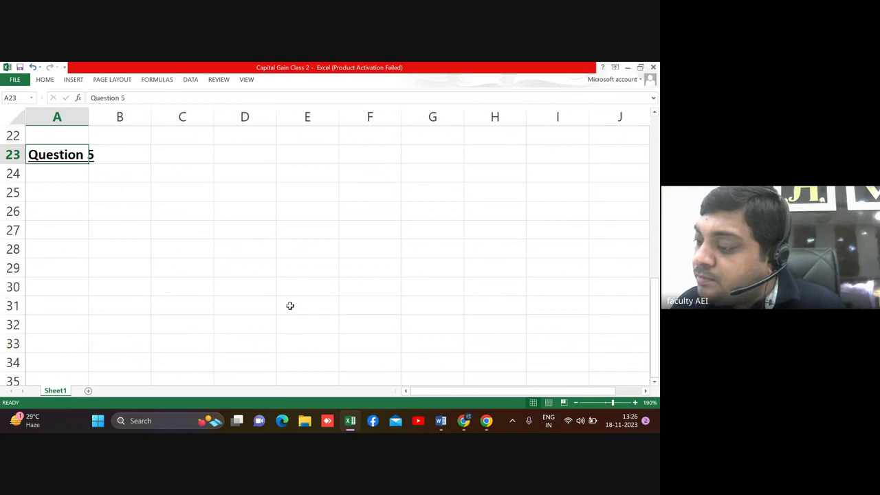
key(Return)
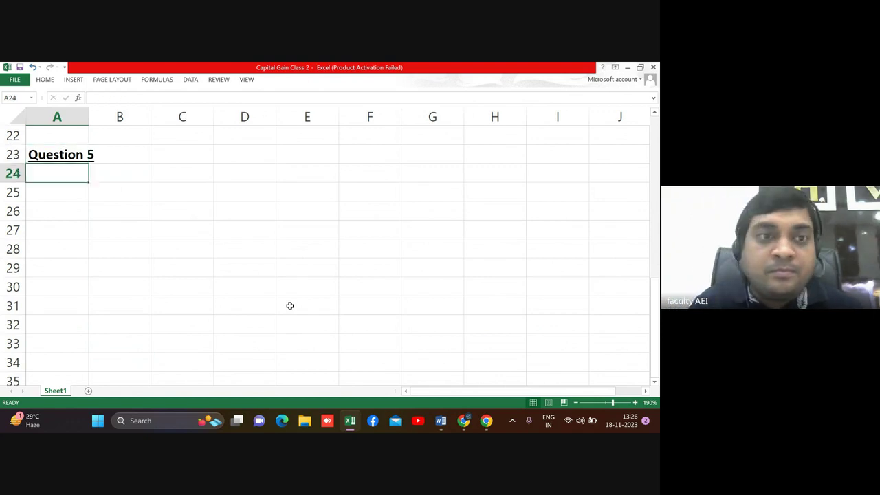
key(Return)
Step: Enter 'POH = 1/8/1999 - 10/8/2023 = Long term Capital Asset' in A25, checking dates in Word
text(POH)
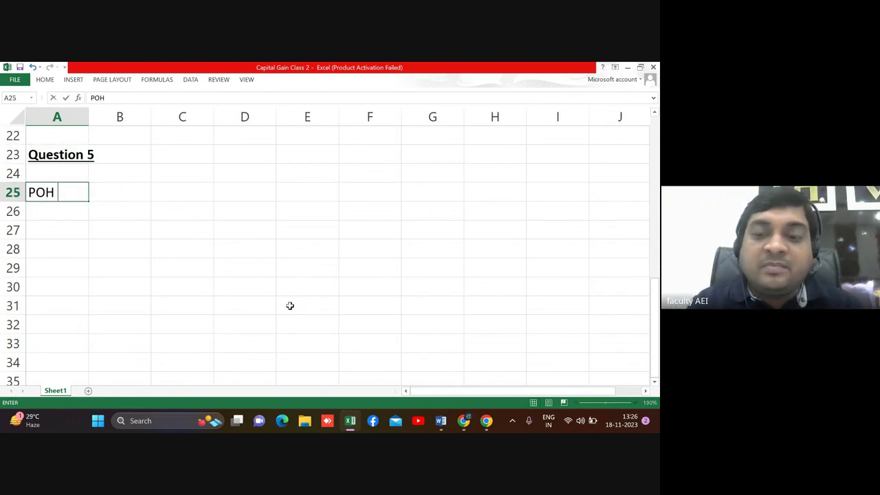
text( =)
key(alt+Tab)
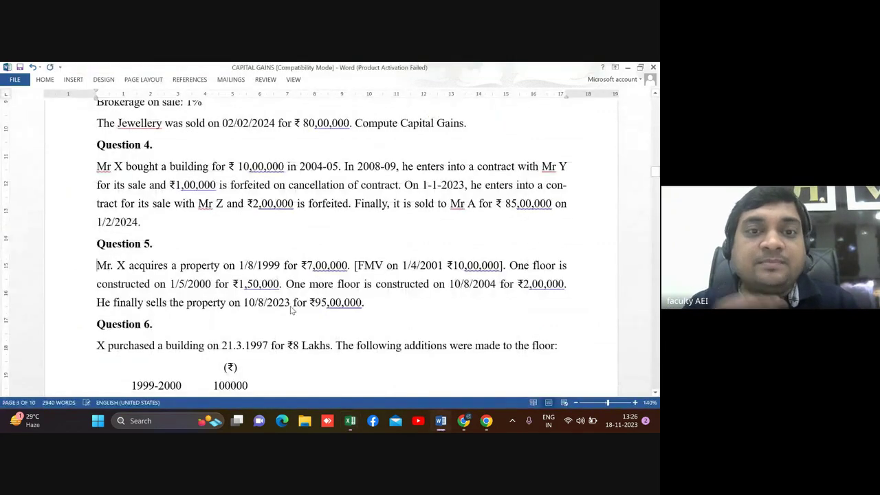
key(alt+Tab)
text(1/)
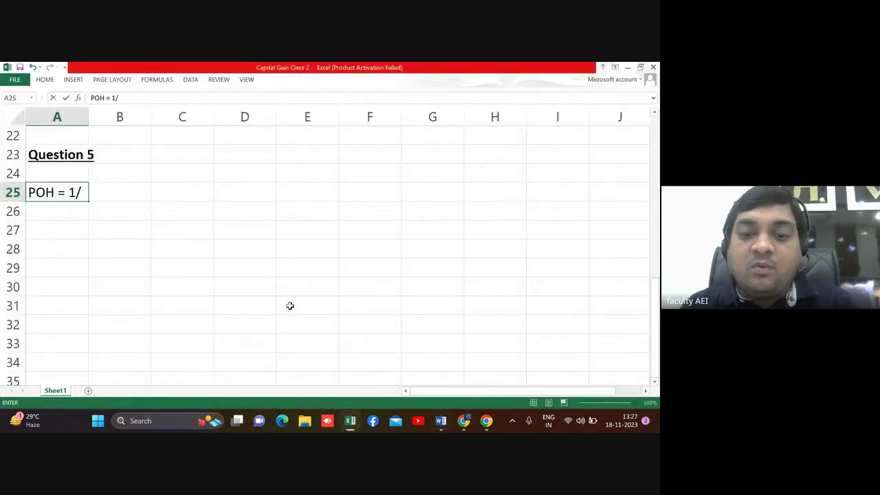
text(8/1999 -)
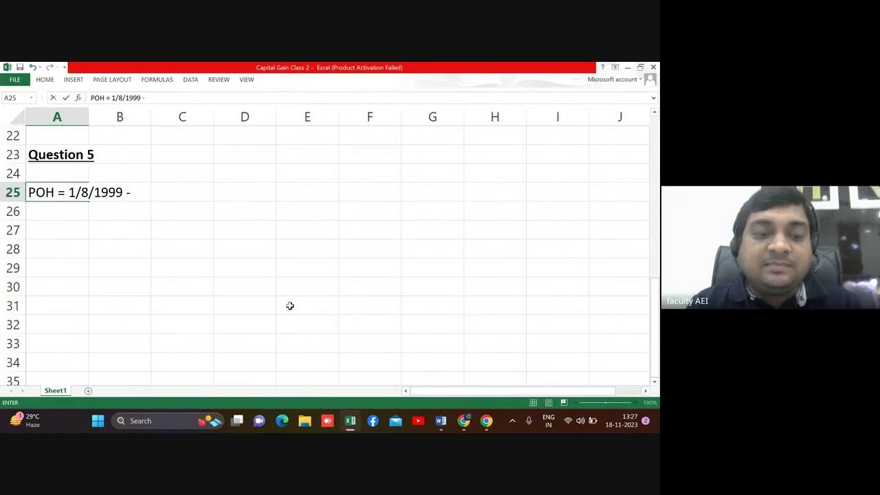
key(alt+Tab)
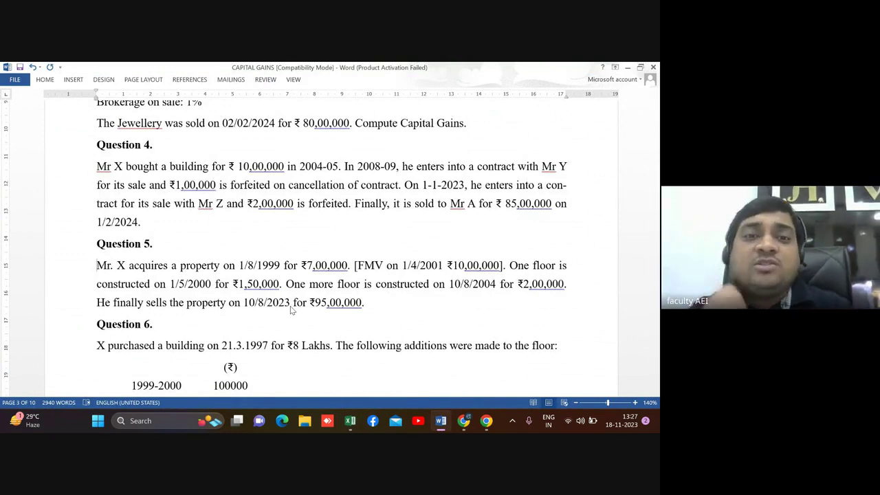
key(alt+Tab)
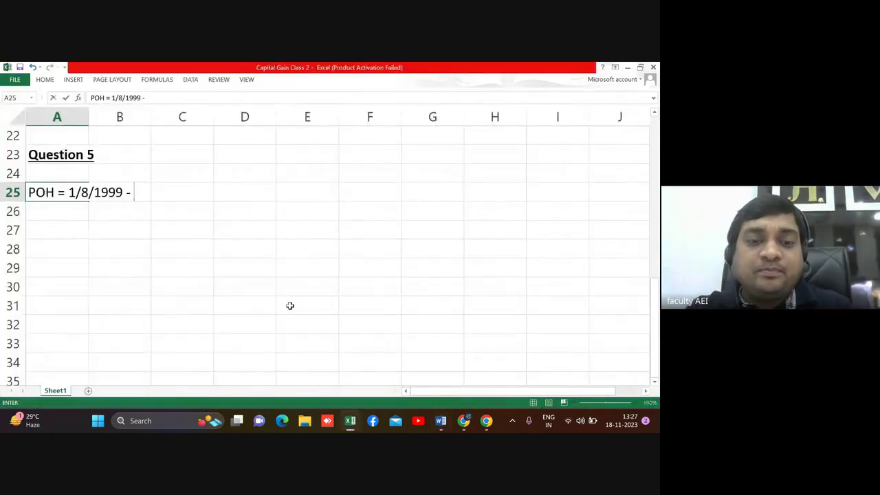
text(10/8/2)
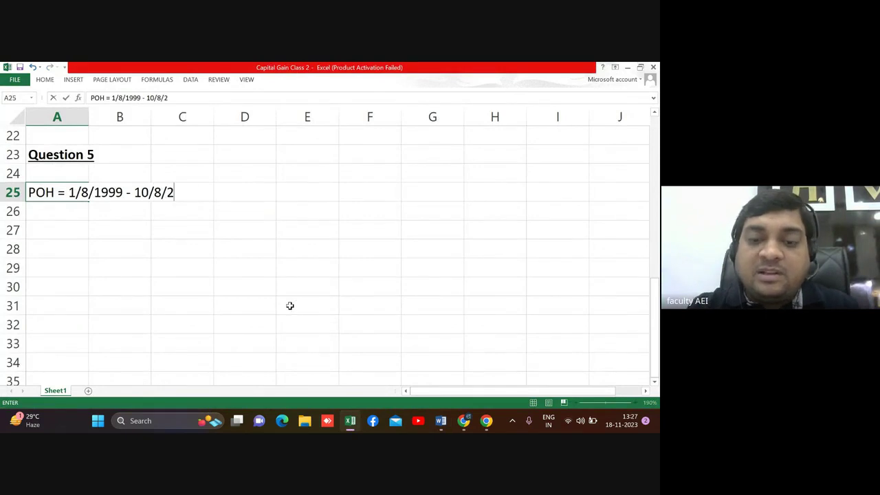
text(023 = )
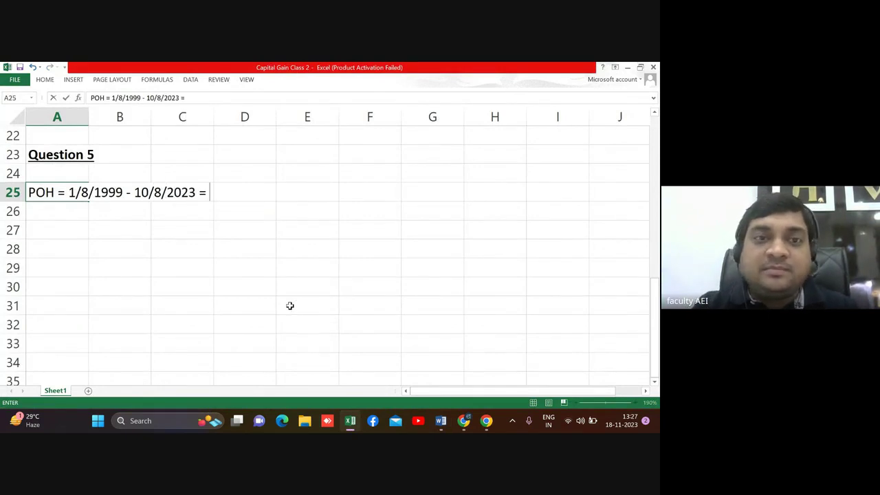
text(Long ter)
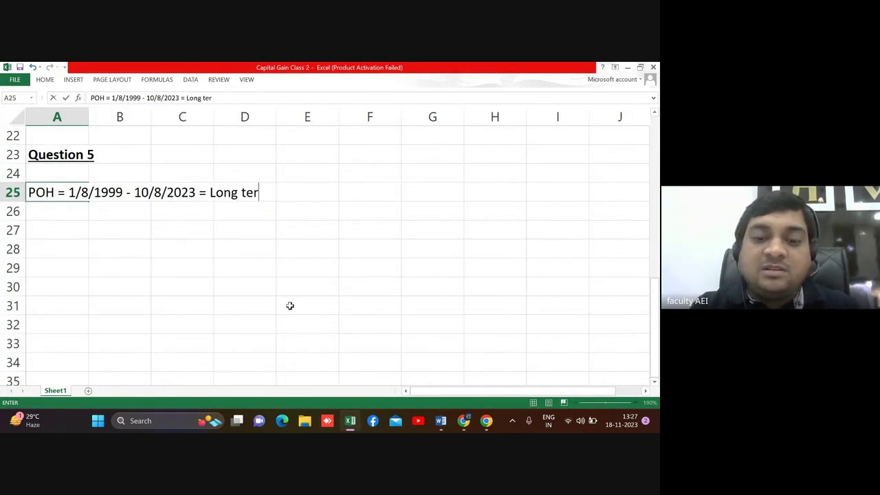
text(m CApit)
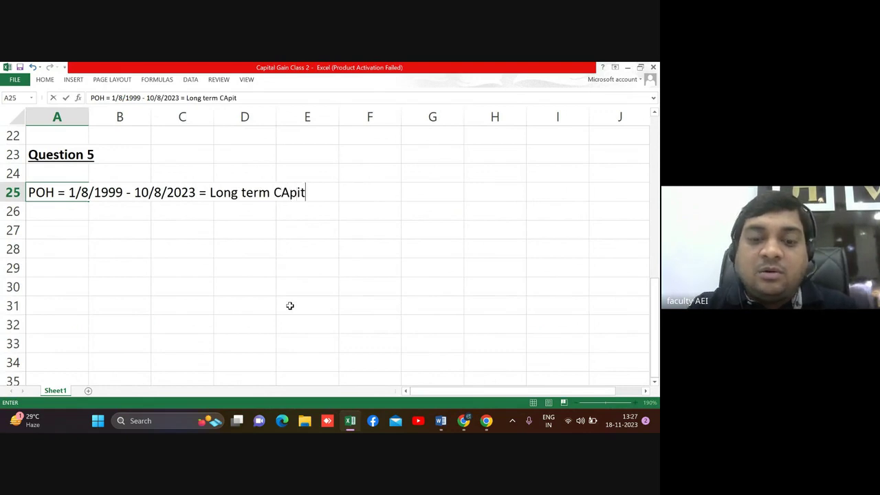
text(al Asset)
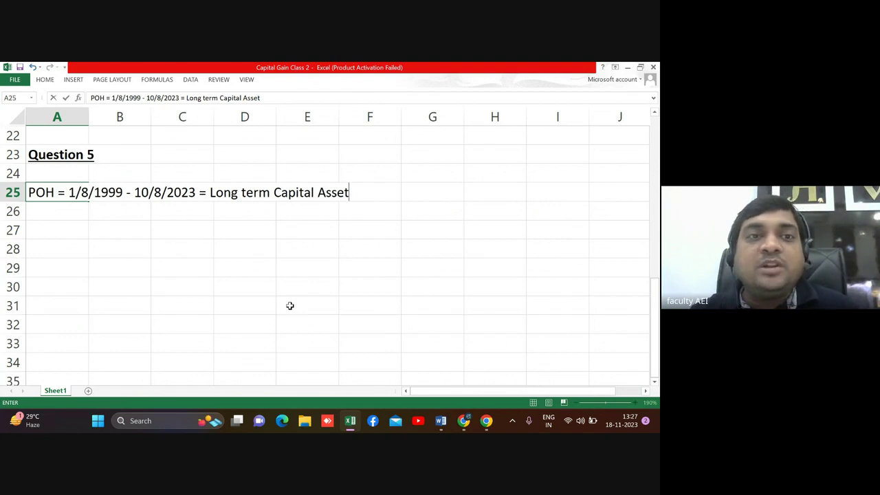
key(alt+Tab)
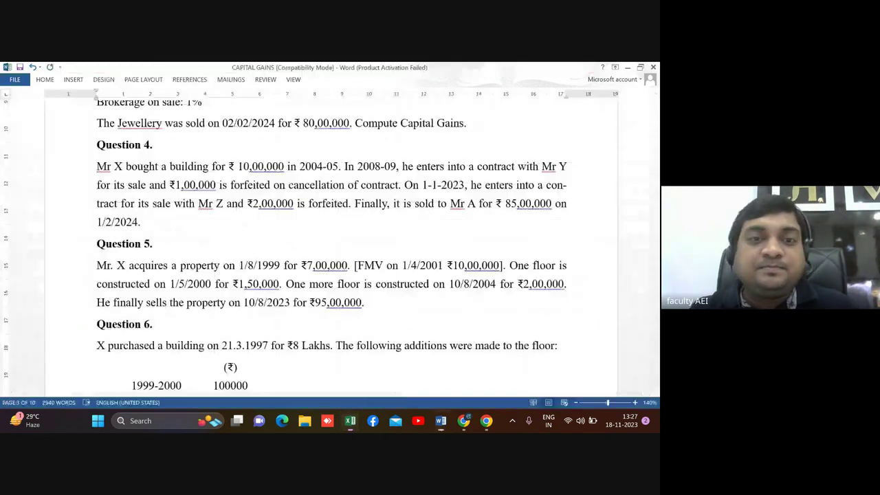
key(alt+Tab)
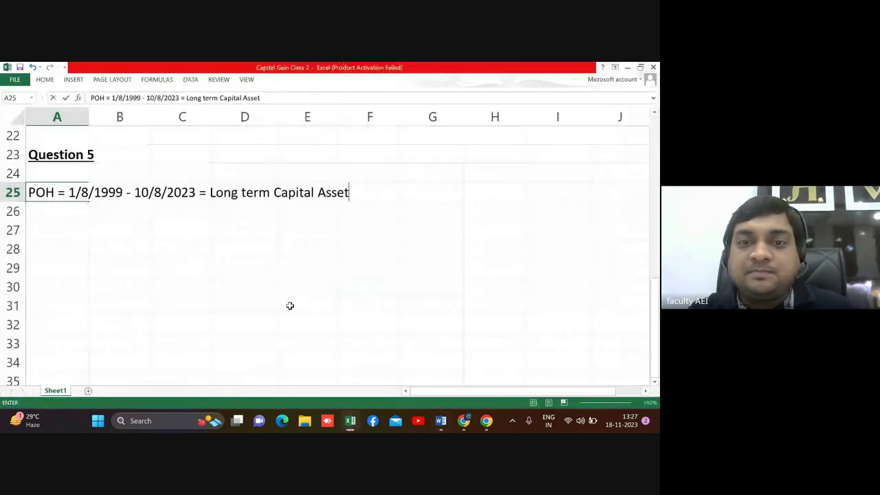
key(Return)
key(Return)
Step: Write the COA note in A27, continuing '1/4/2001 as the COA' in B28
text(CO)
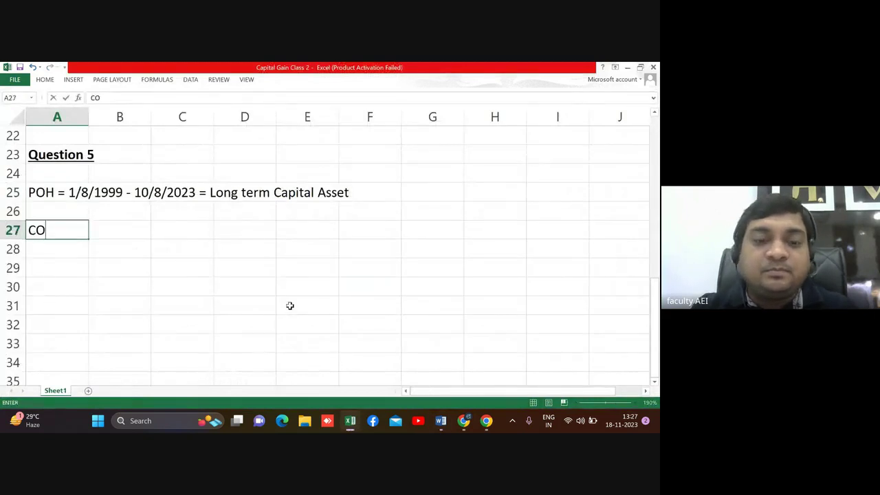
text(A = )
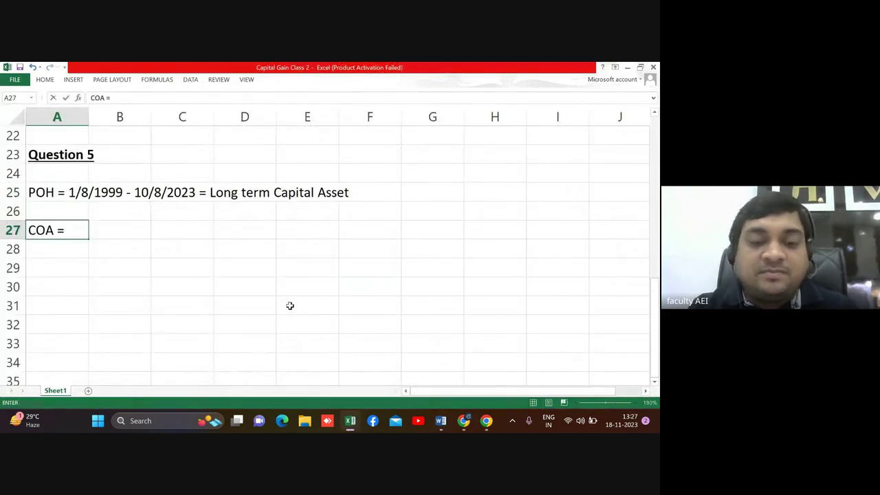
text(Actual )
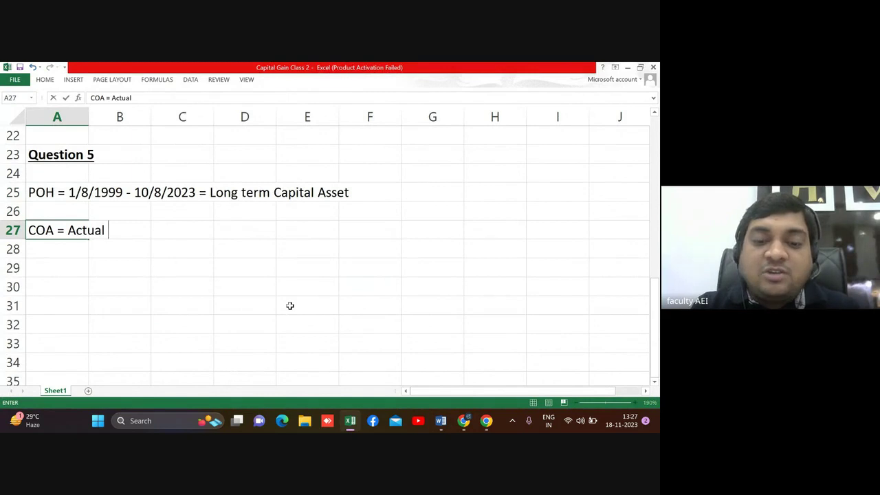
text(cost.)
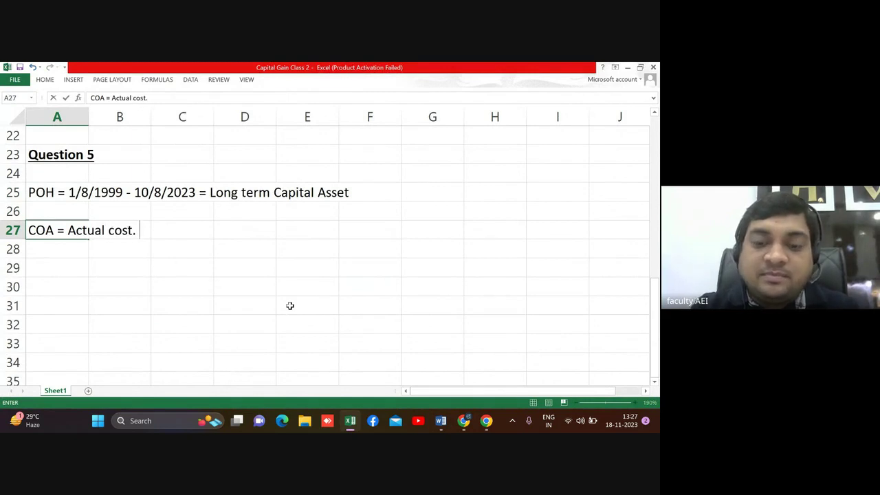
text( If propert)
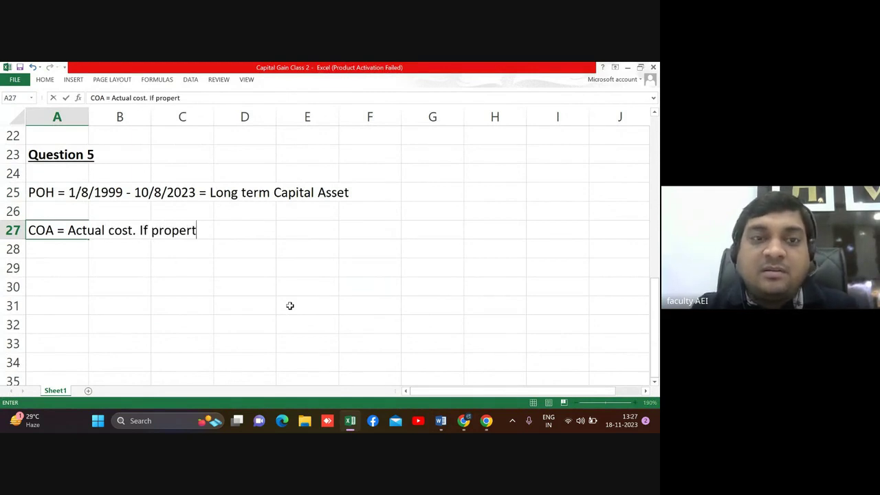
text(y is ac)
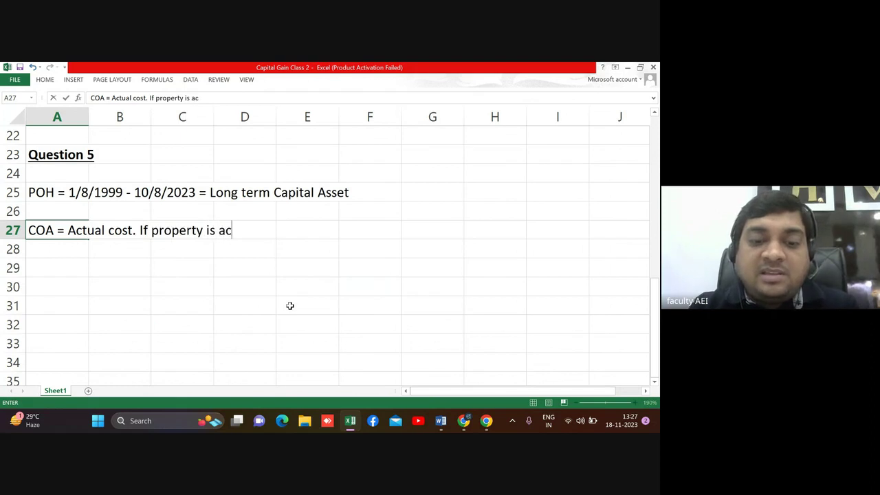
text(quired)
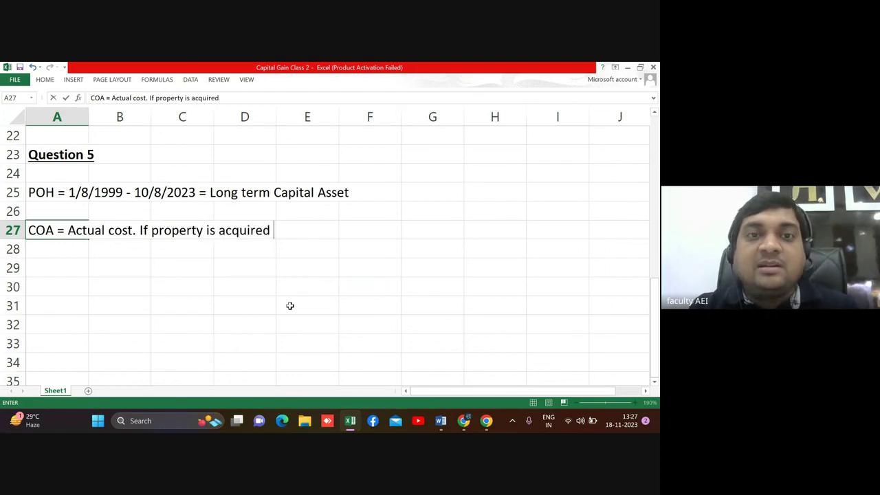
text( before 1/4/)
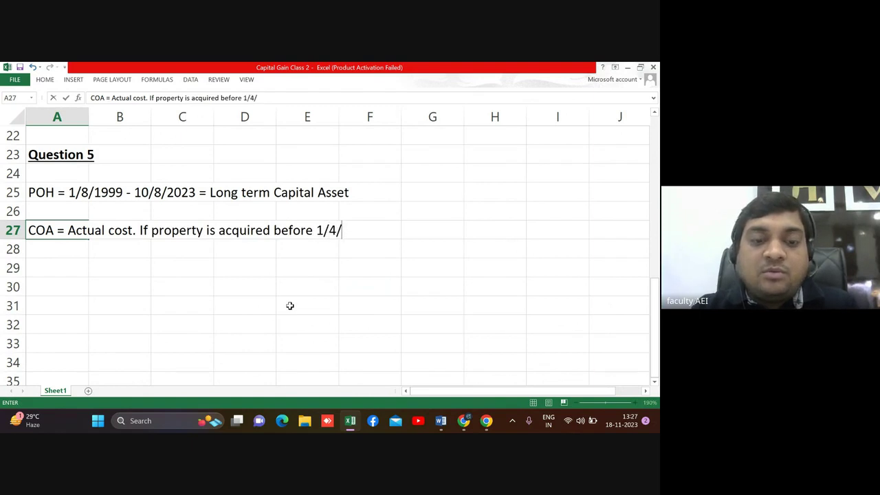
text(2001 )
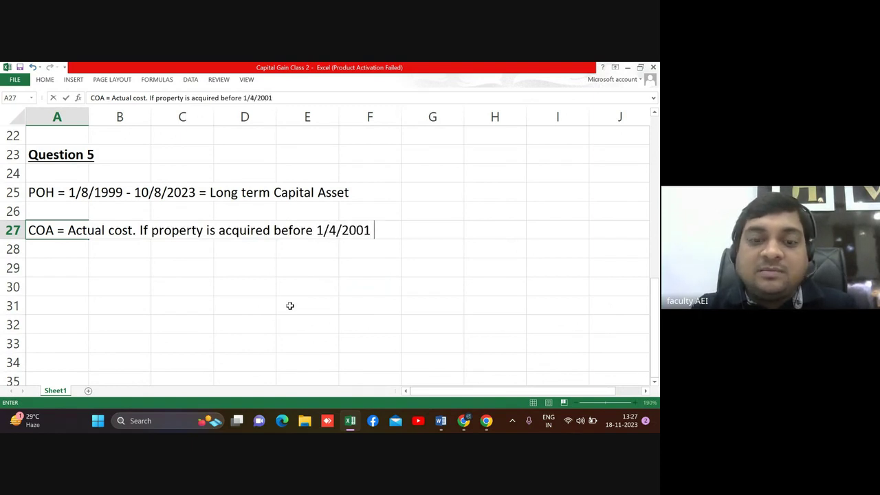
text(then asse)
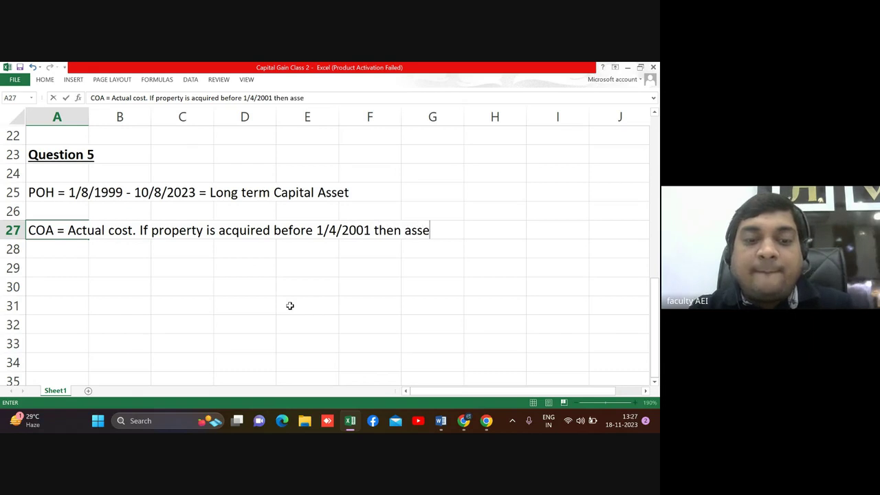
text(ssee has o)
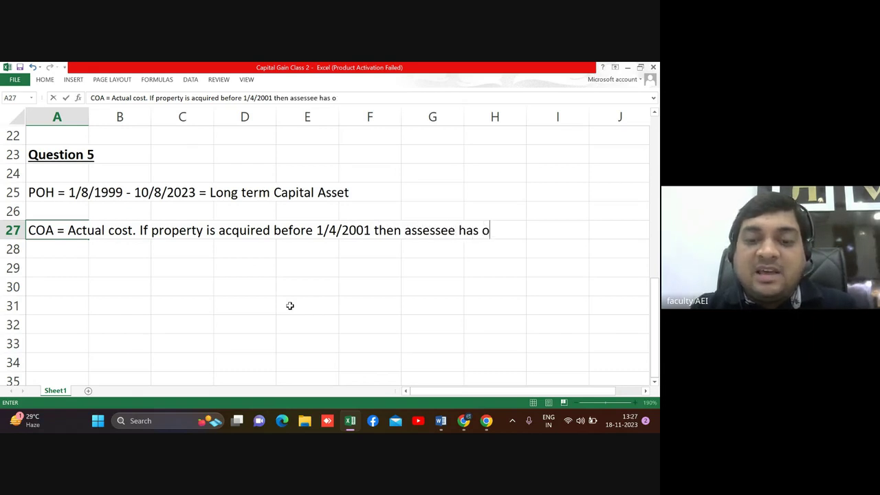
text(ption to take )
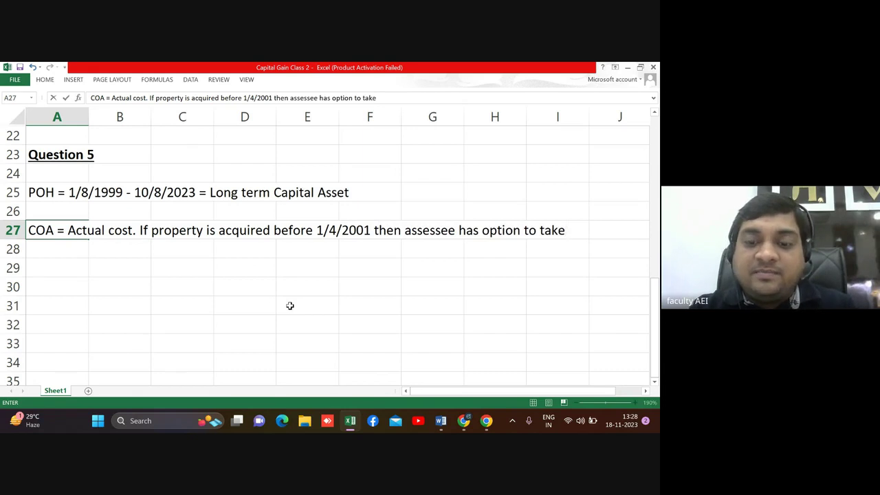
text(FMV )
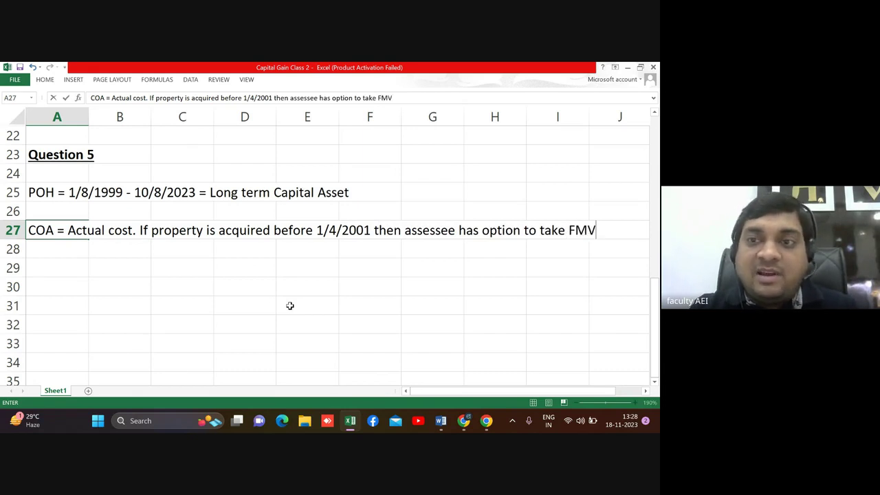
text(as on)
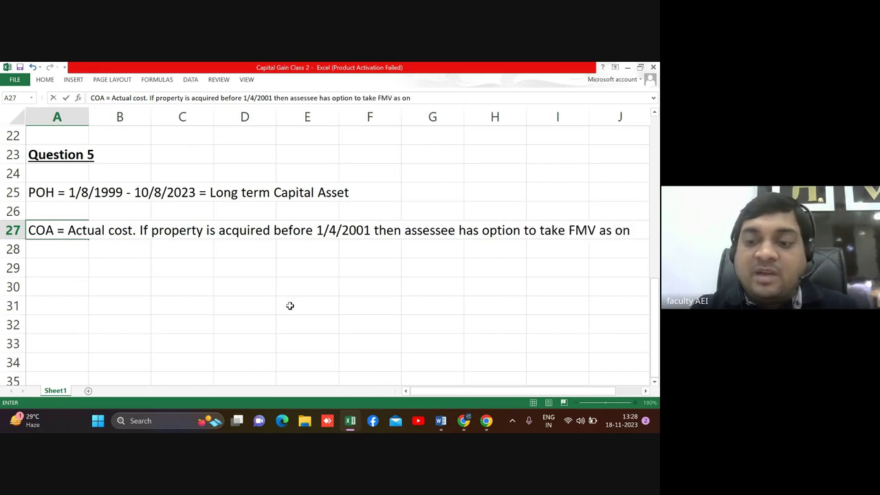
key(Return)
key(Right)
text(1/)
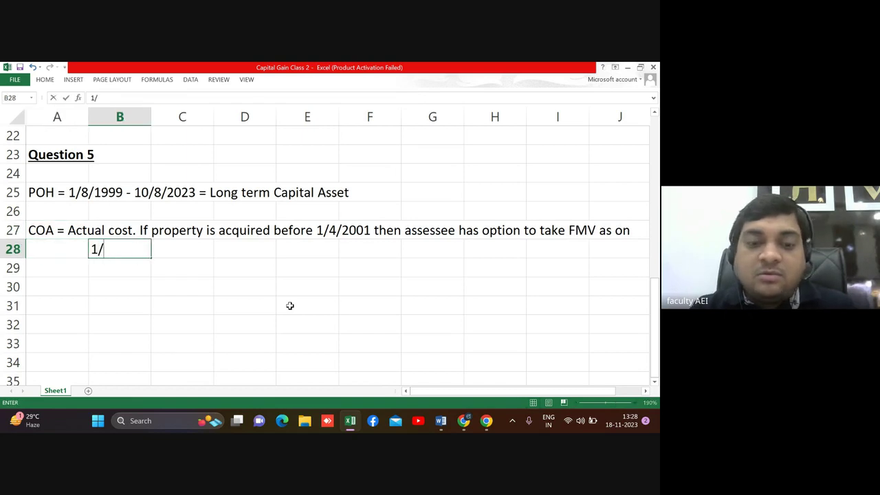
text(4/2001 a)
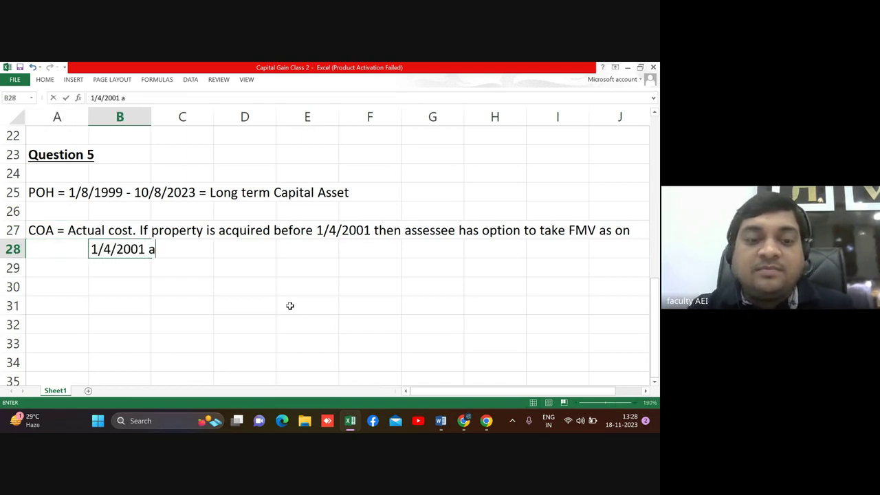
text(s the COA)
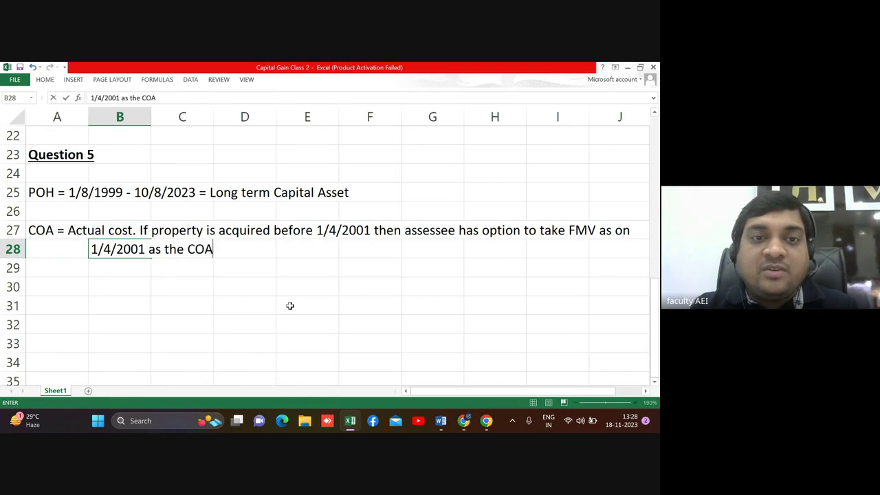
key(Return)
key(Return)
key(Left)
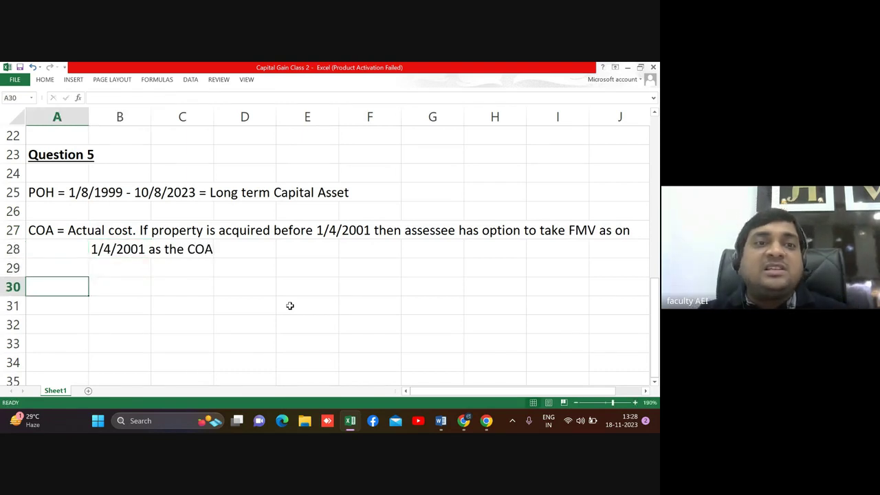
key(Right)
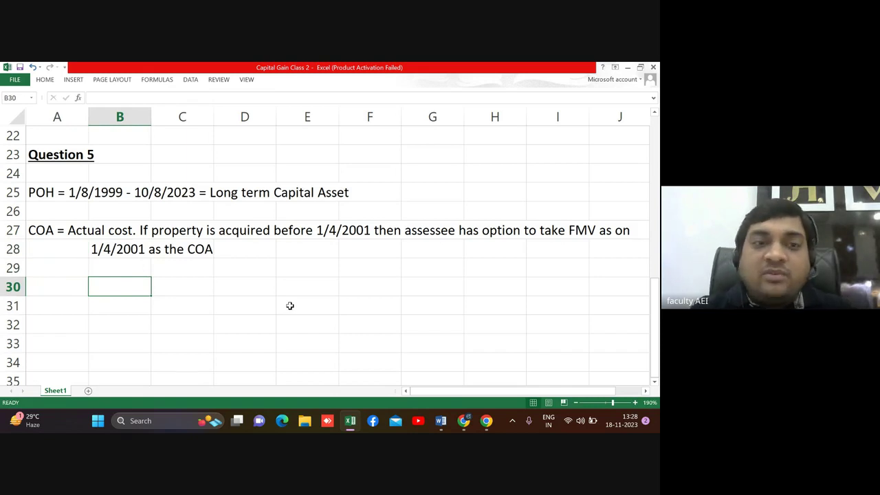
Step: Enter '= FMV as on 1/4/2001 = Rs. 1000000' in B30 as text despite the formula warning
text(=FMV )
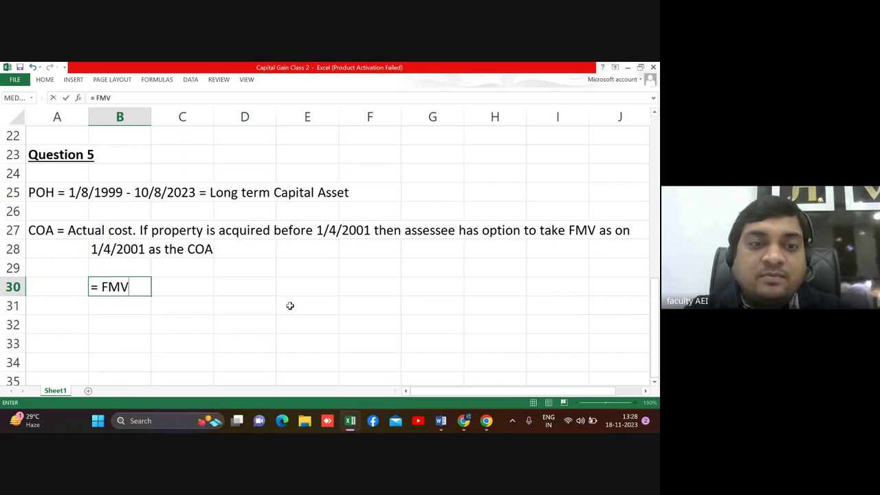
text(as on)
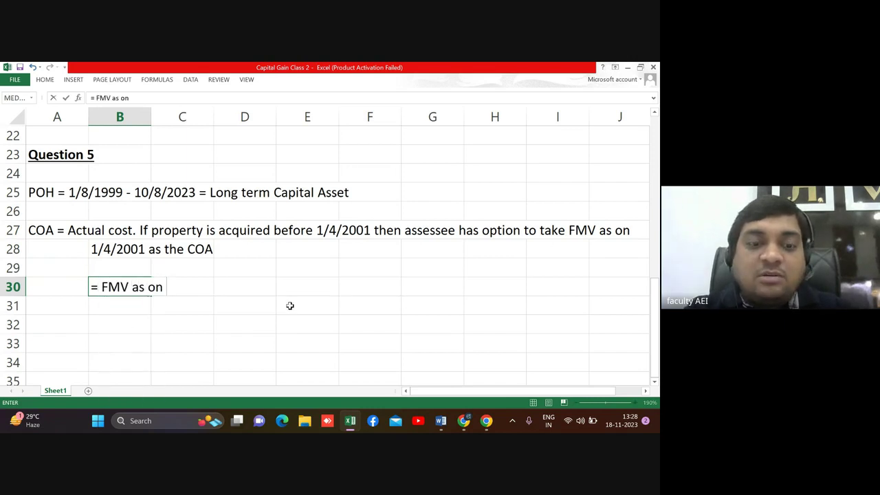
text( 1/4/2)
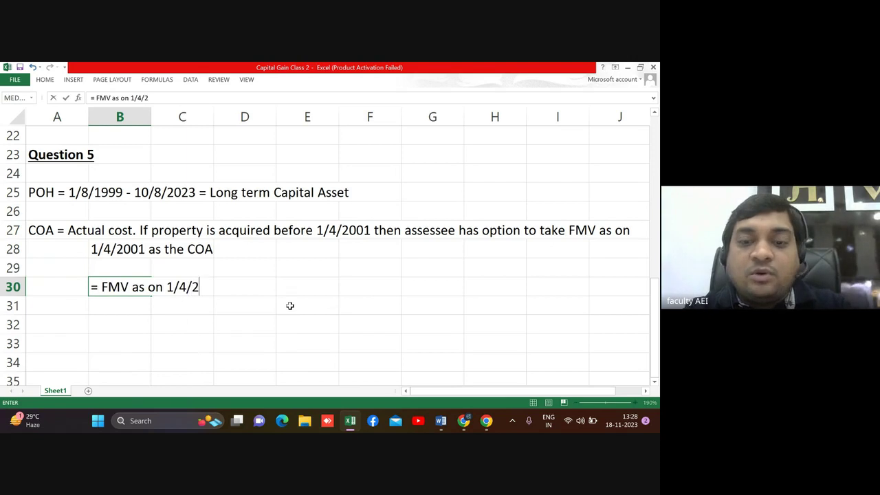
text(001 =)
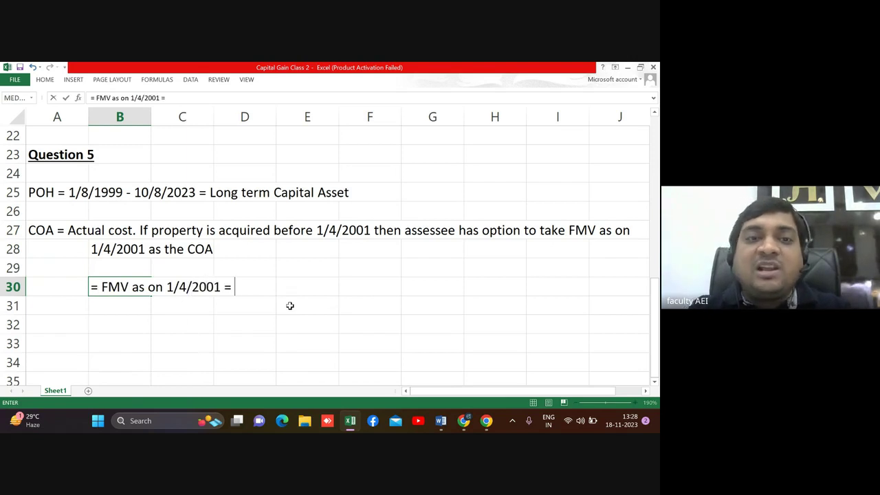
text(RS)
key(BackSpace)
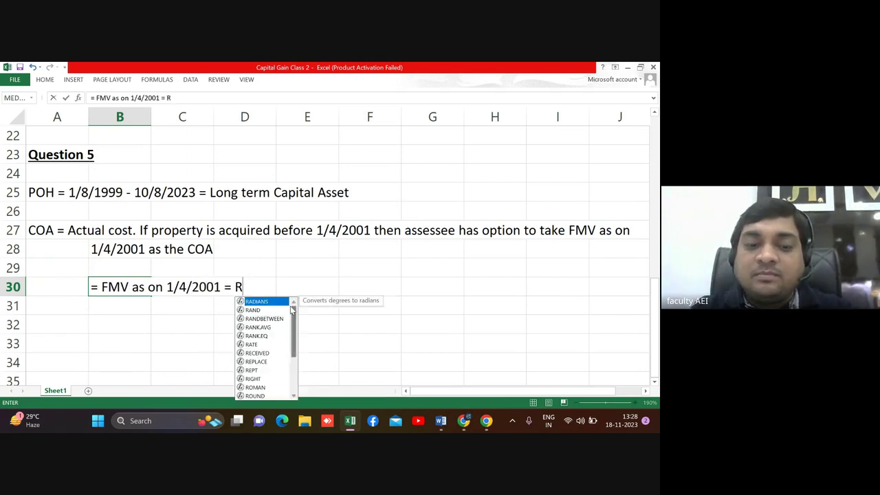
text(s. 1000000)
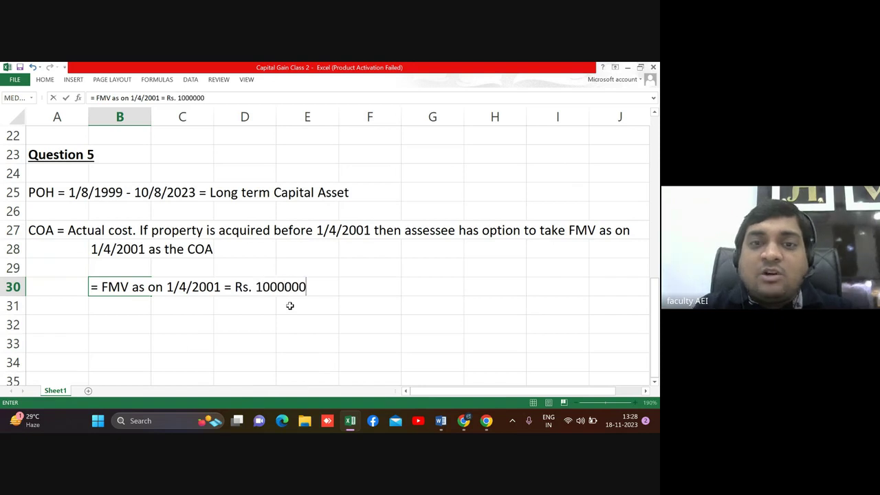
key(Return)
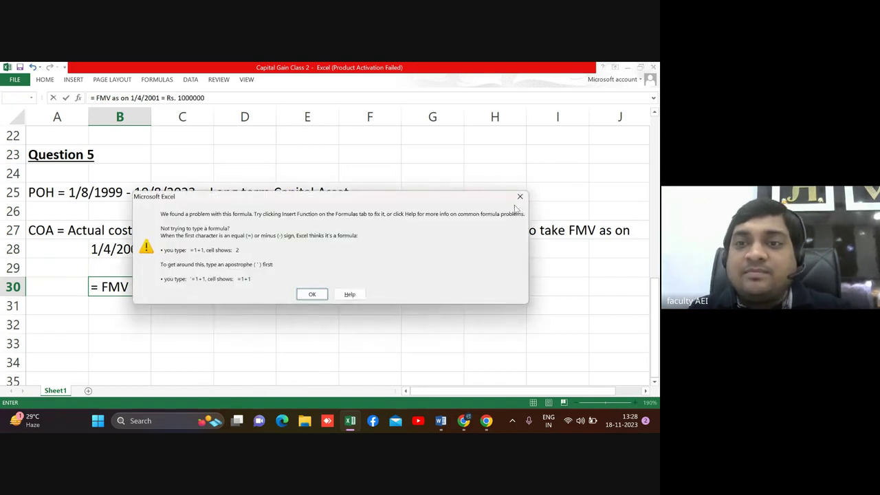
click(520, 197)
key(End)
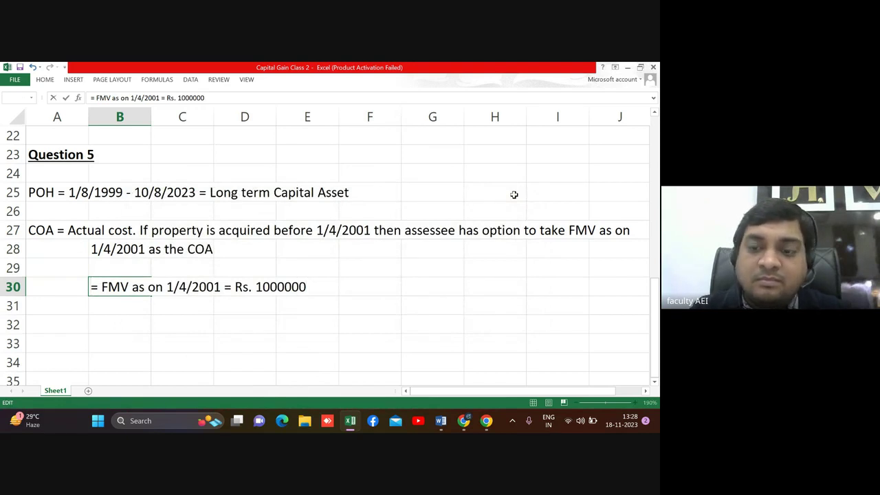
key(Return)
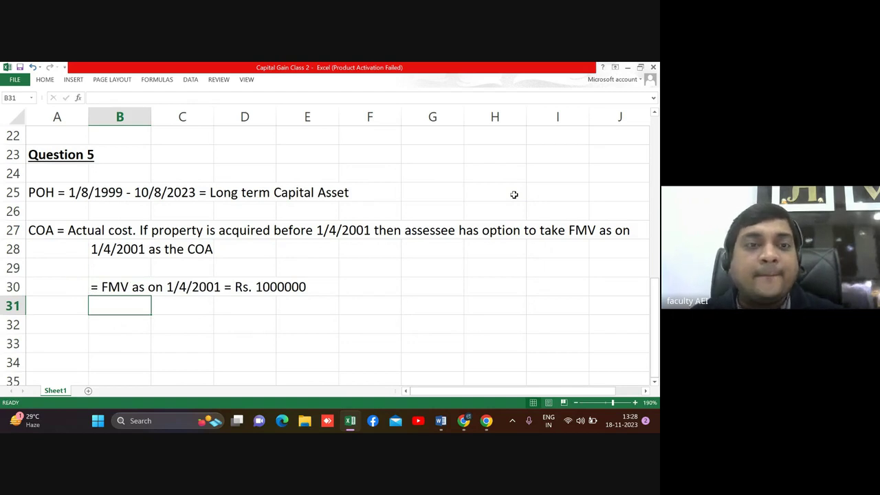
key(Down)
key(Left)
Step: In A32, note that indexation starts from 2001-02 with CII for 2001-02 = 100
text(I)
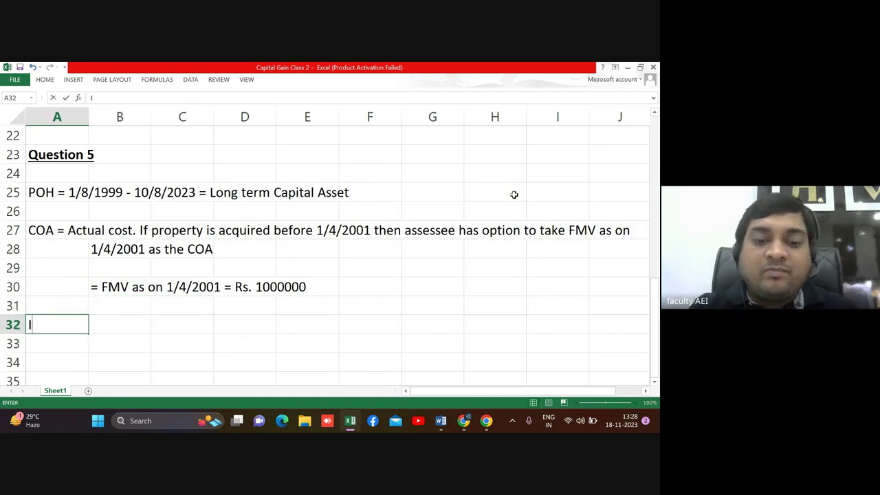
text(ndexation)
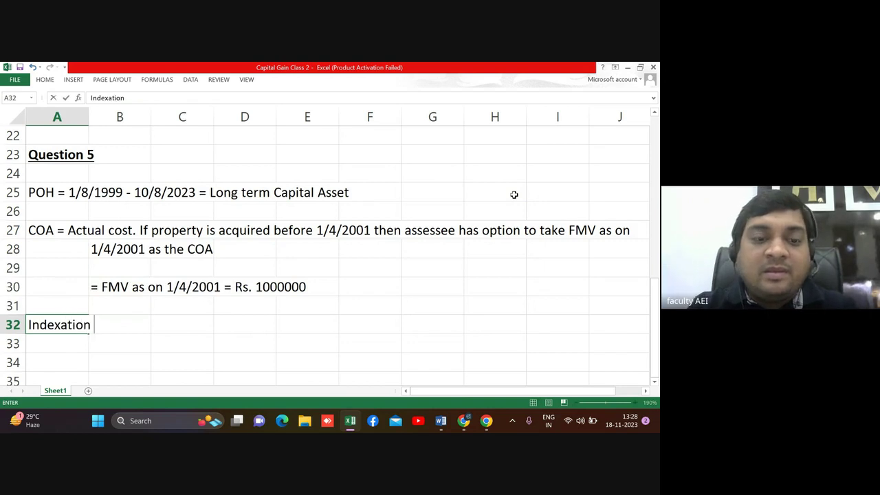
text( will start)
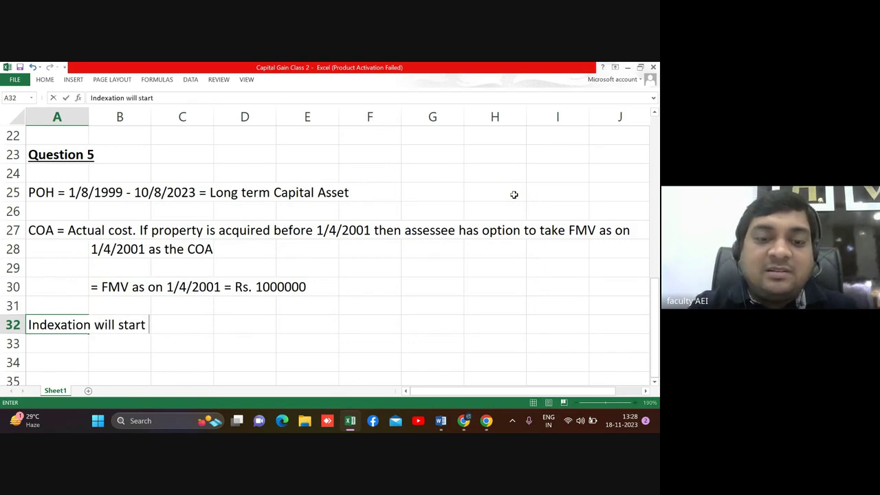
text( from )
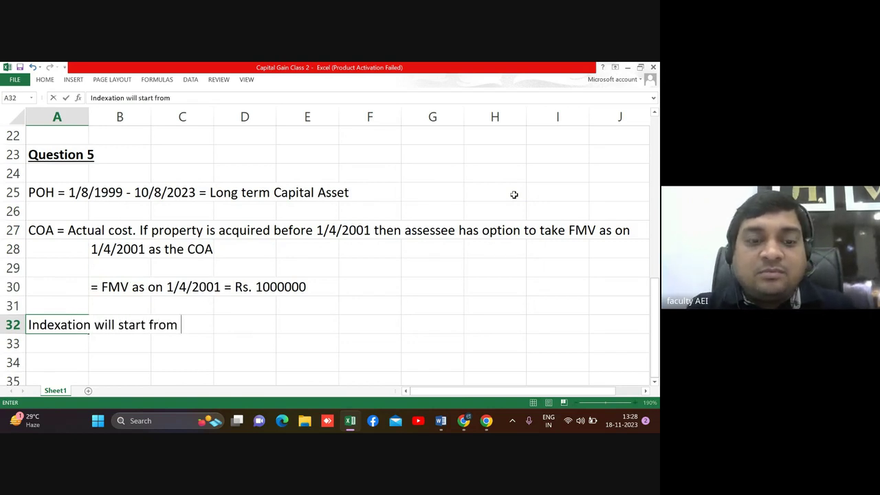
text(2001-)
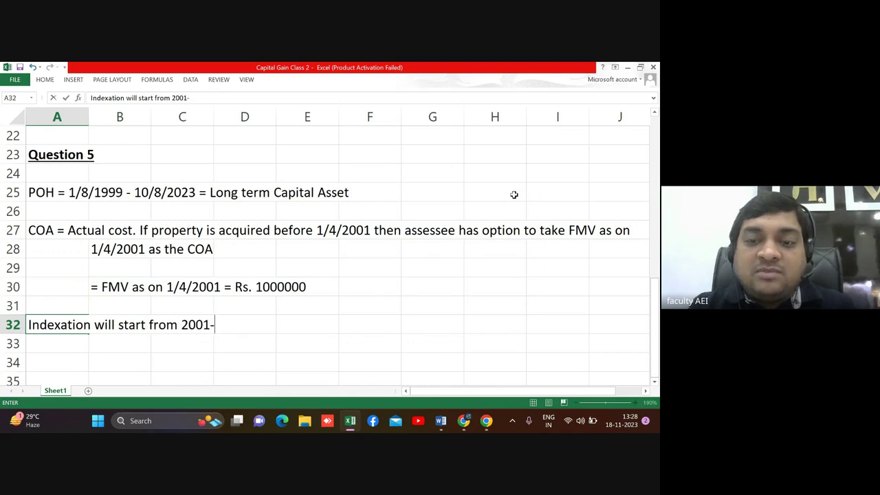
text(02 =)
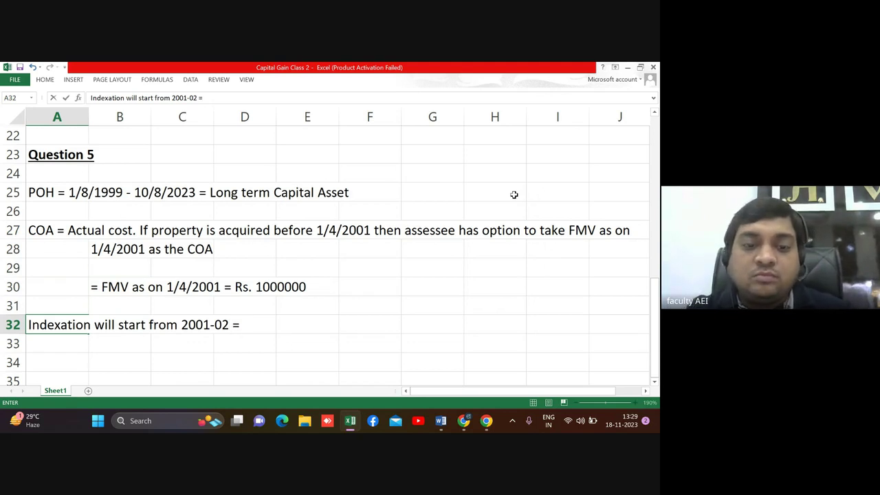
text(CII for )
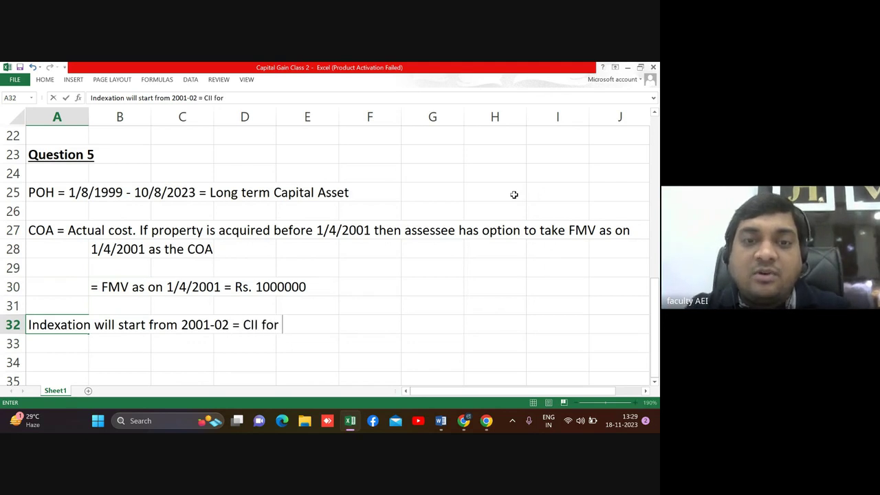
text(2001-)
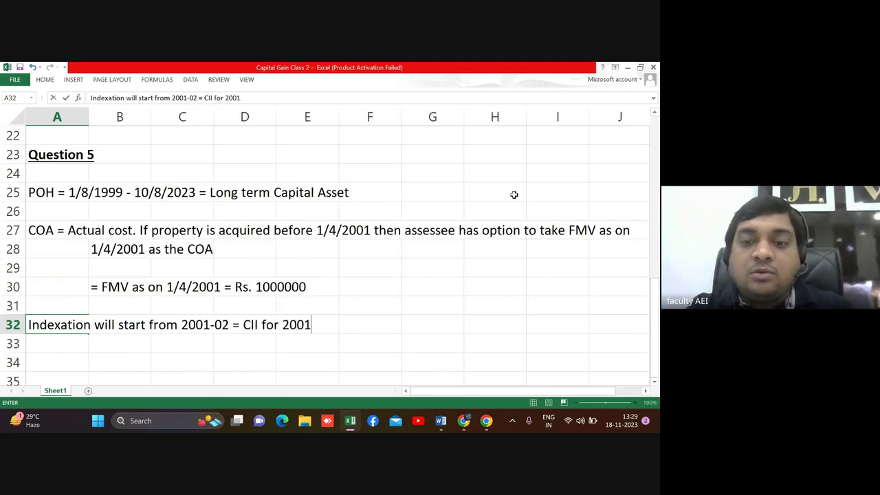
text(02 = )
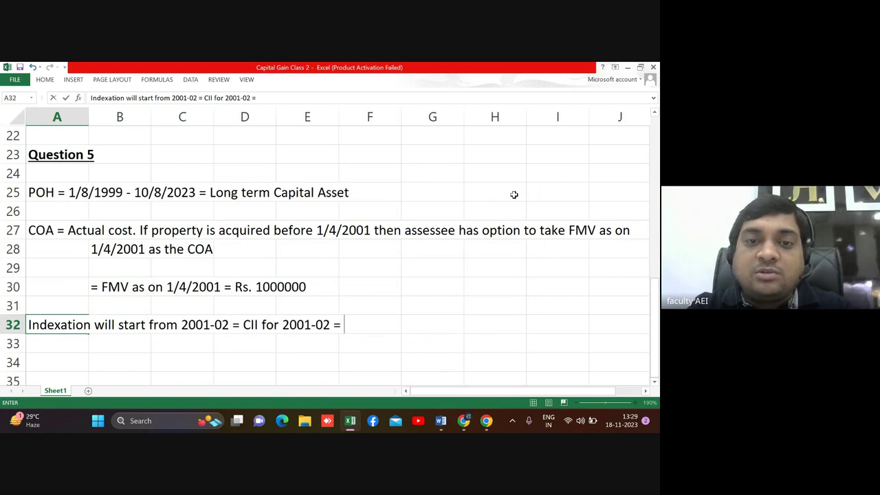
text(100)
key(Return)
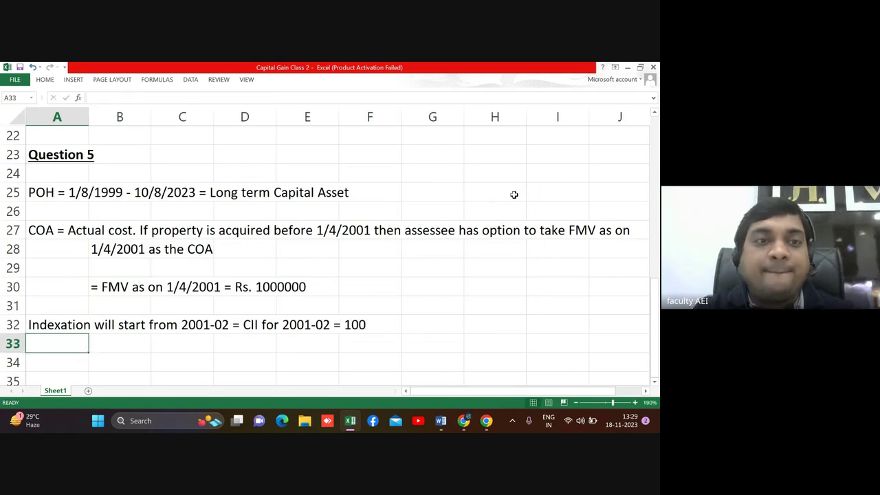
Step: Add a bold, underlined 'Computation of LTCG' heading in A34
key(Return)
key(Return)
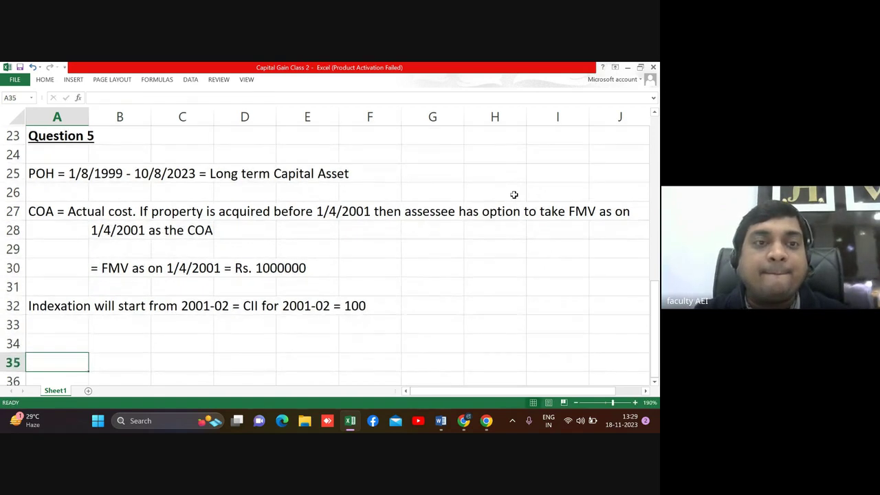
key(Up)
text(Compu)
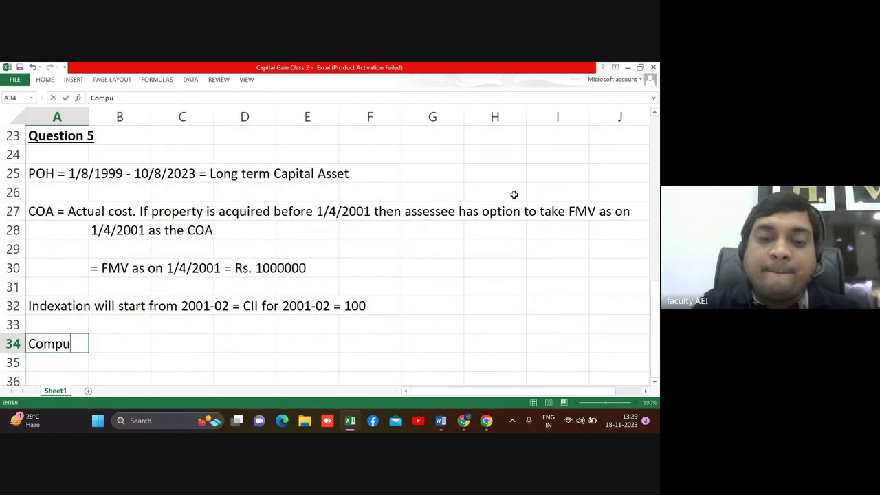
text(tation o)
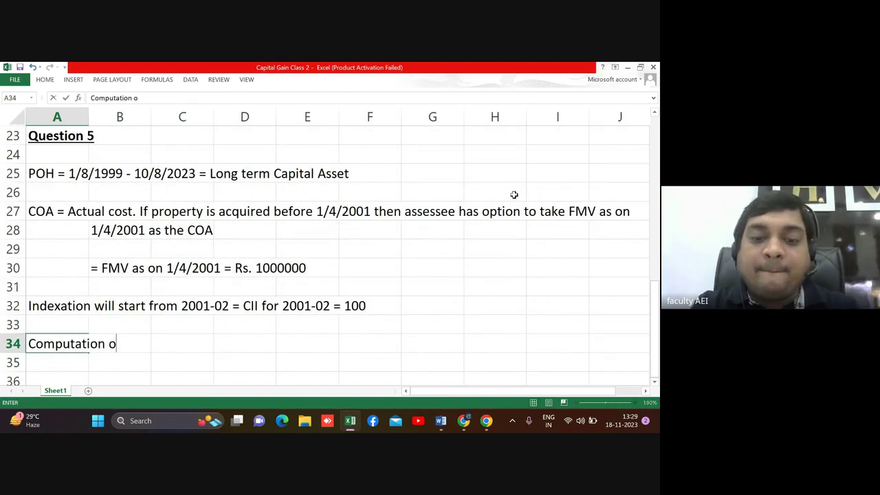
text(f LTCG)
key(Return)
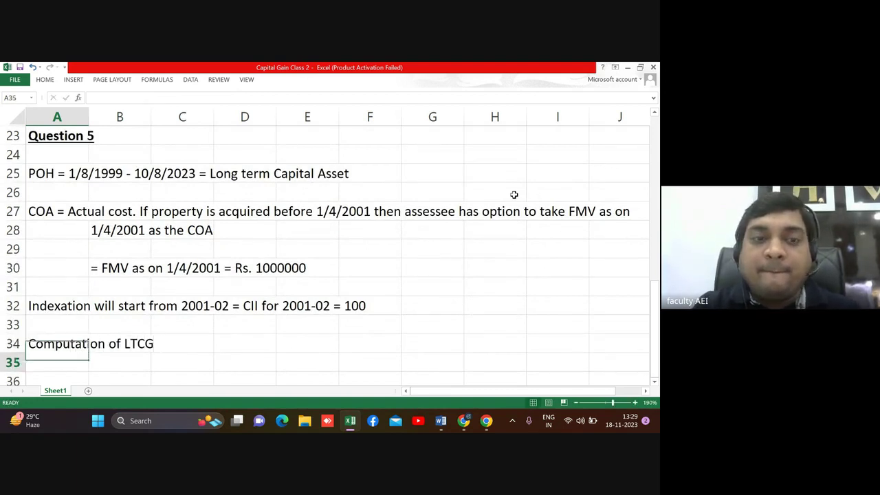
key(Up)
key(ctrl+b)
key(ctrl+u)
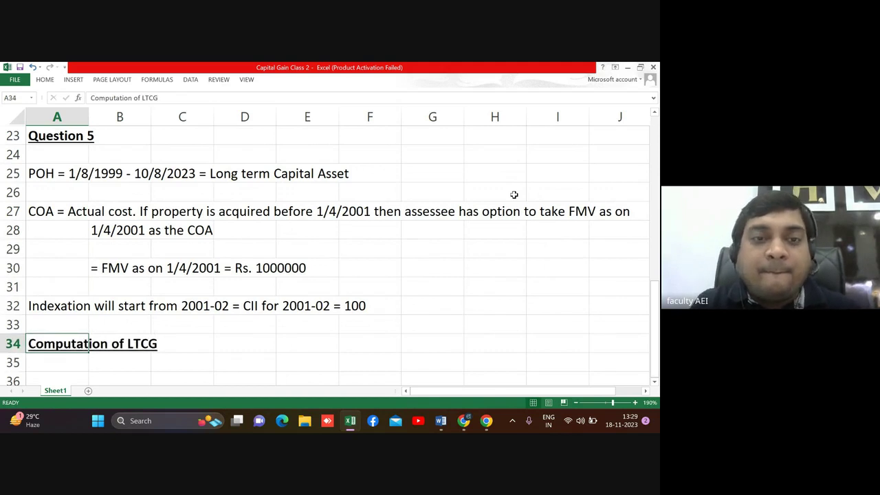
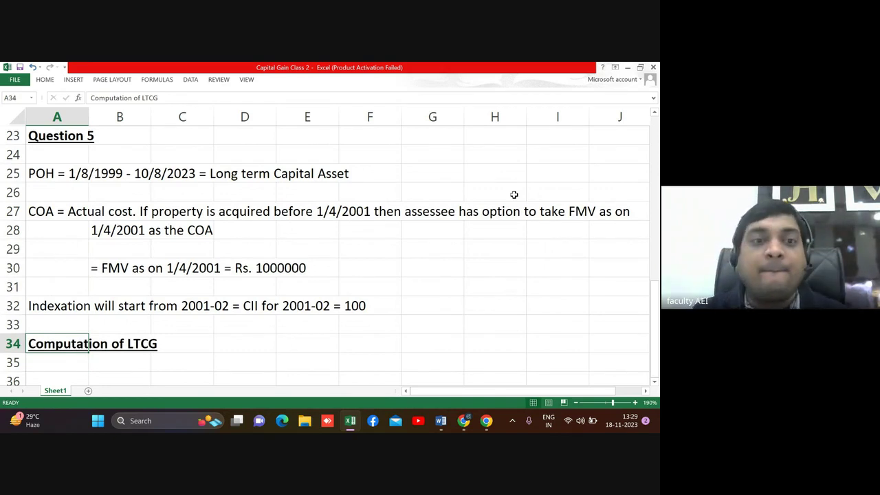
Step: Add bold, underlined Particulars and Rs. headings under the Computation of LTCG heading
key(Return)
key(Return)
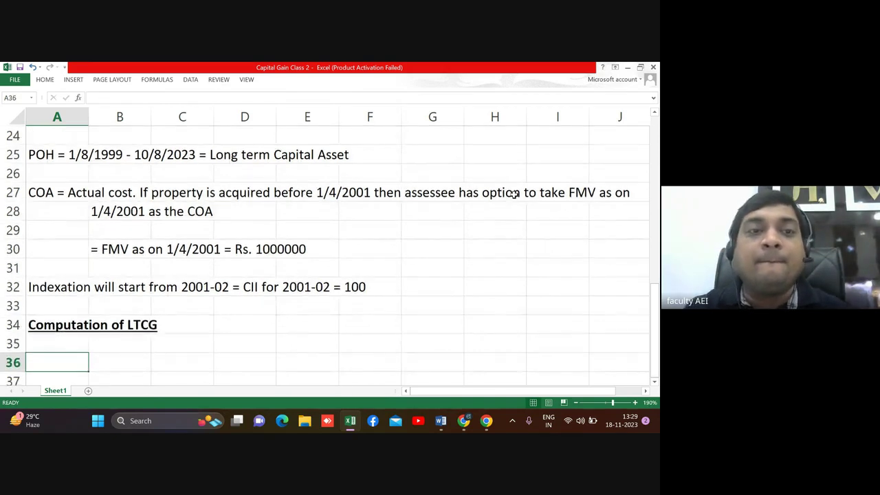
key(Return)
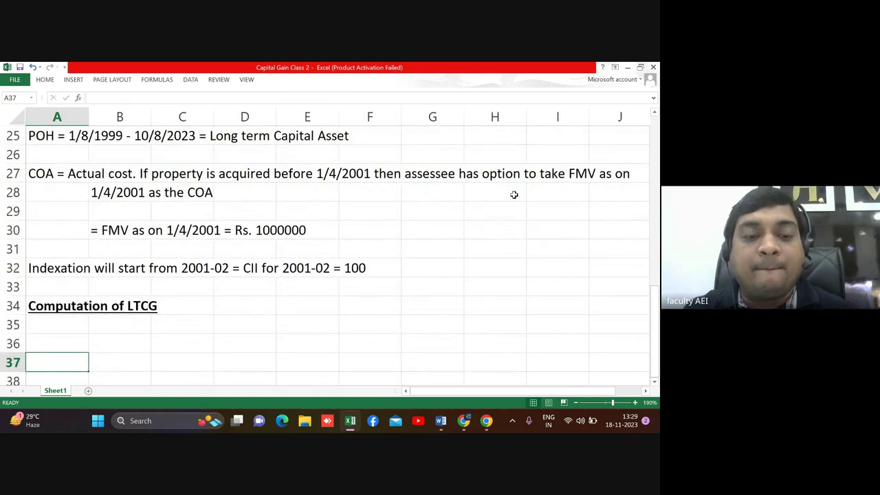
key(alt+Tab)
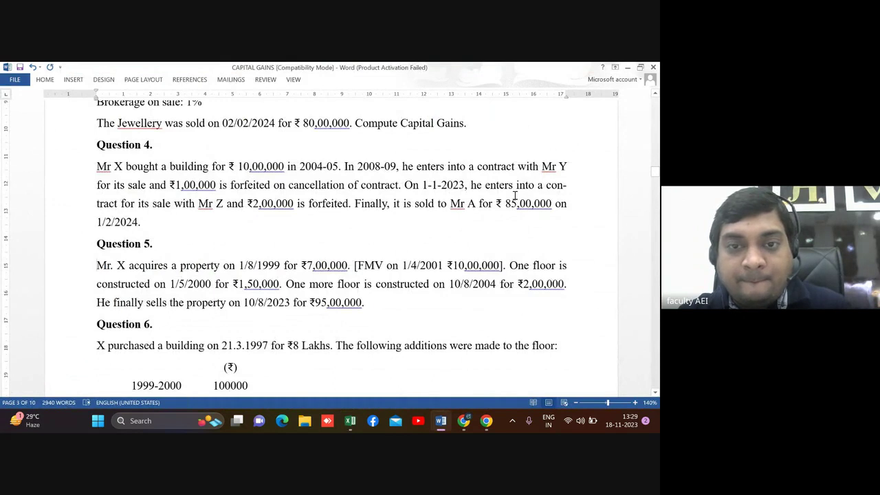
key(alt+Tab)
key(Down)
key(Down)
key(Down)
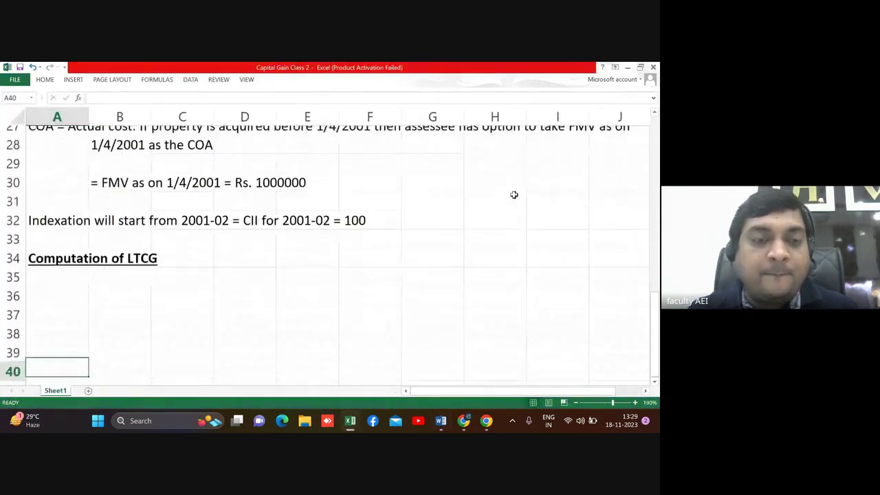
key(Down)
key(Down)
key(Down)
key(Down)
key(Down)
key(Up)
key(Up)
key(Up)
key(Up)
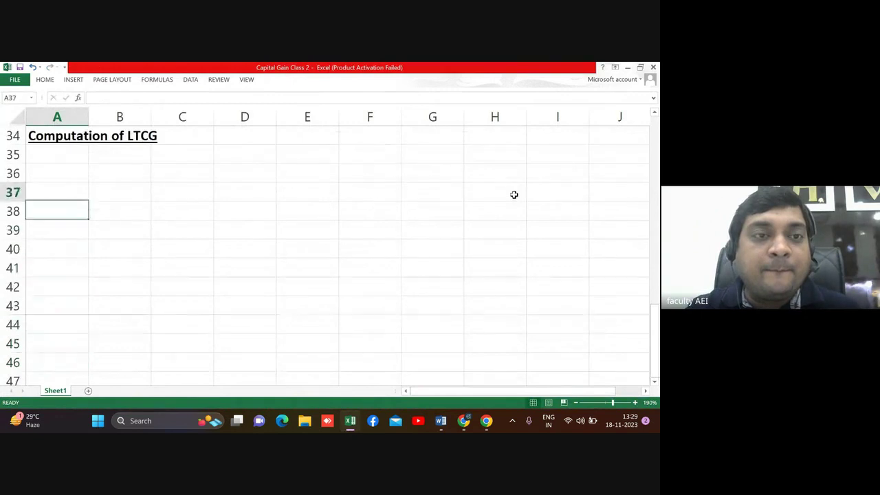
key(Up)
key(Up)
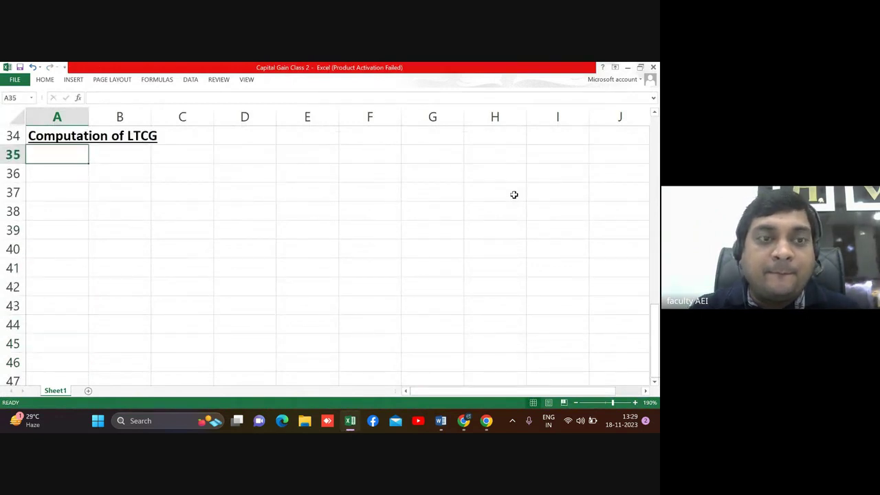
text(PAr)
text(ticul)
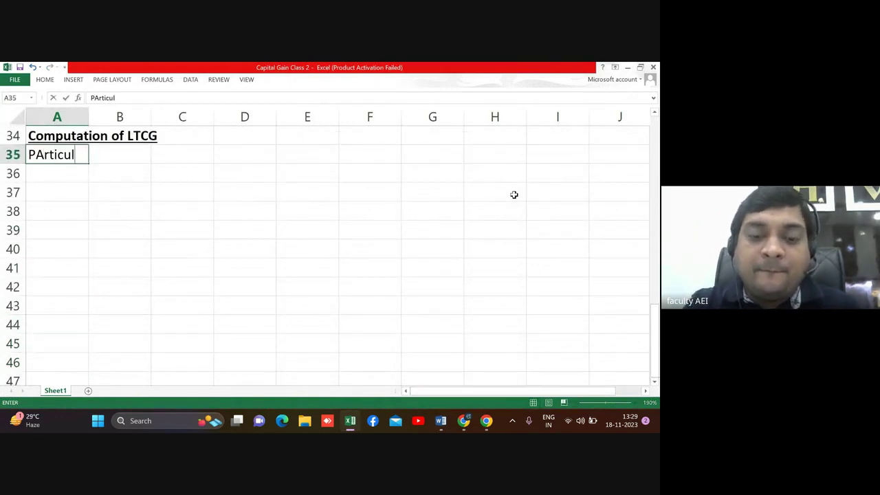
text(ars)
key(Right)
key(Right)
key(Right)
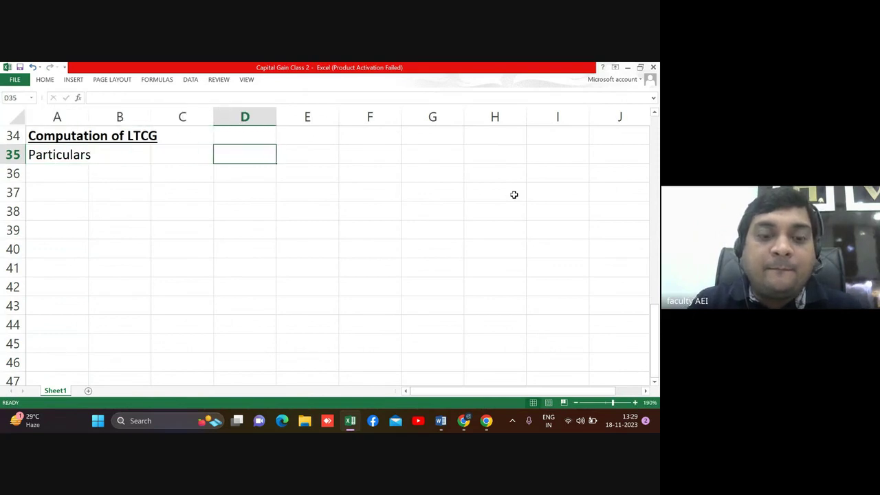
text(Rs.)
key(Return)
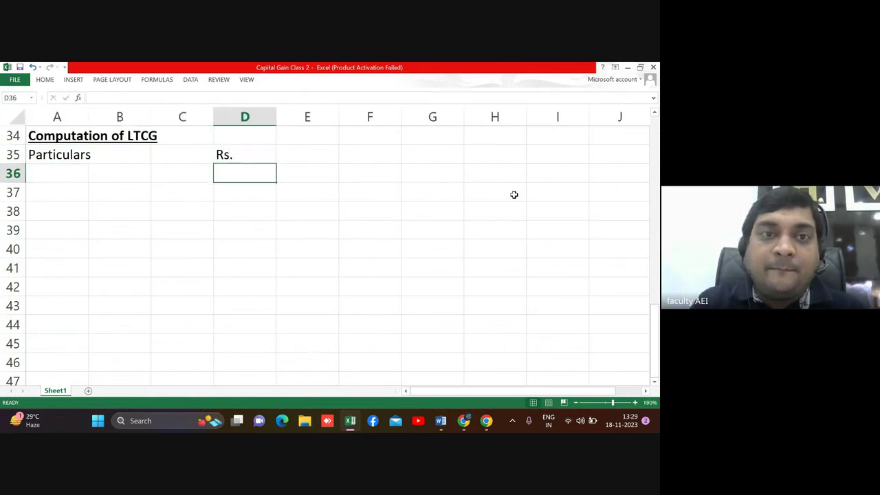
key(Left)
key(Left)
key(Left)
key(Up)
key(shift+Right)
key(shift+Right)
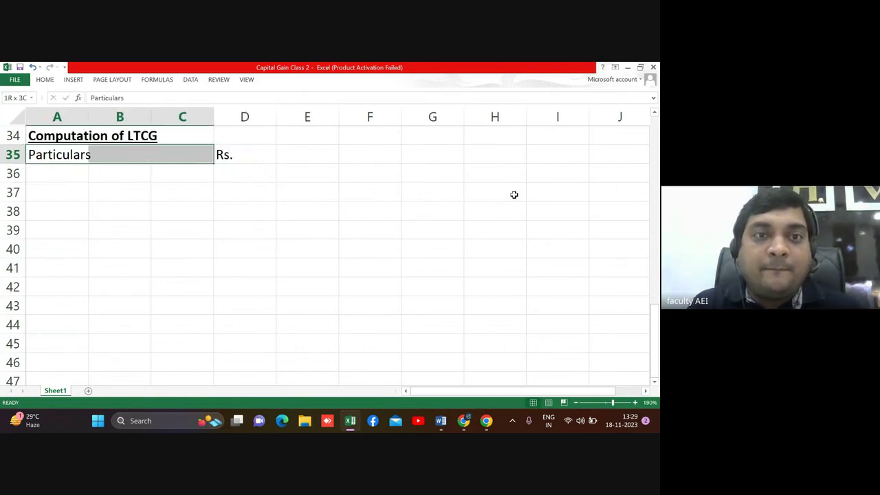
key(shift+Right)
key(ctrl+b)
key(ctrl+u)
Step: Enter the FVC row with a sale value of 9500000
key(Down)
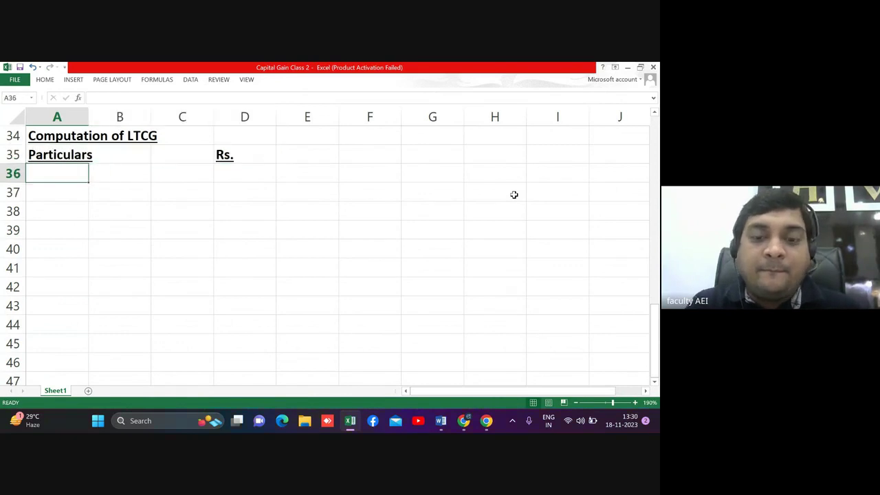
text(FVC)
key(Return)
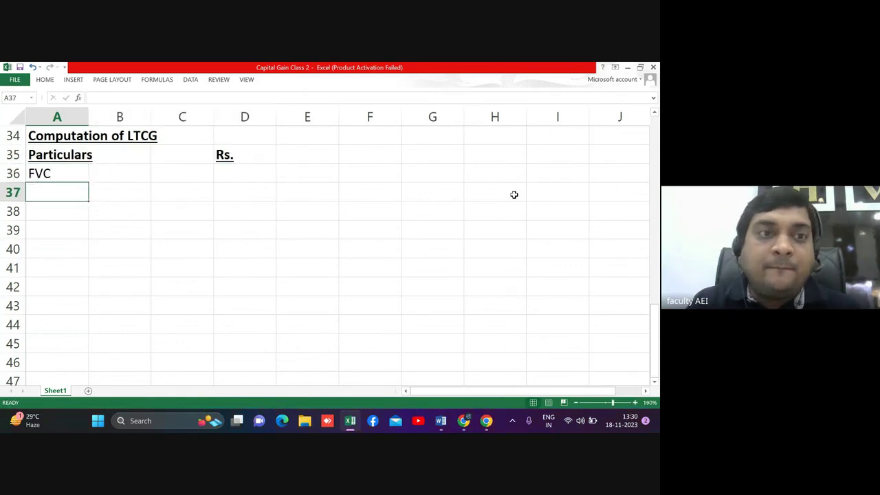
key(Up)
key(Right)
key(Right)
key(Right)
key(alt+Tab)
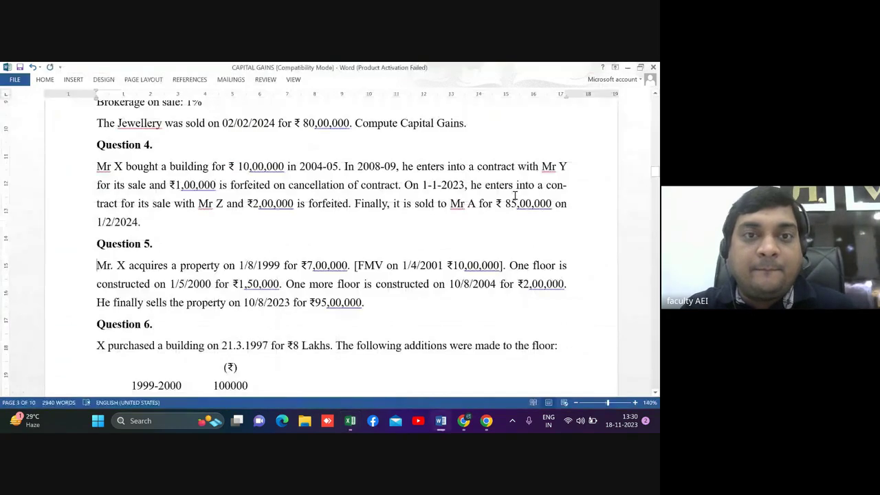
key(alt+Tab)
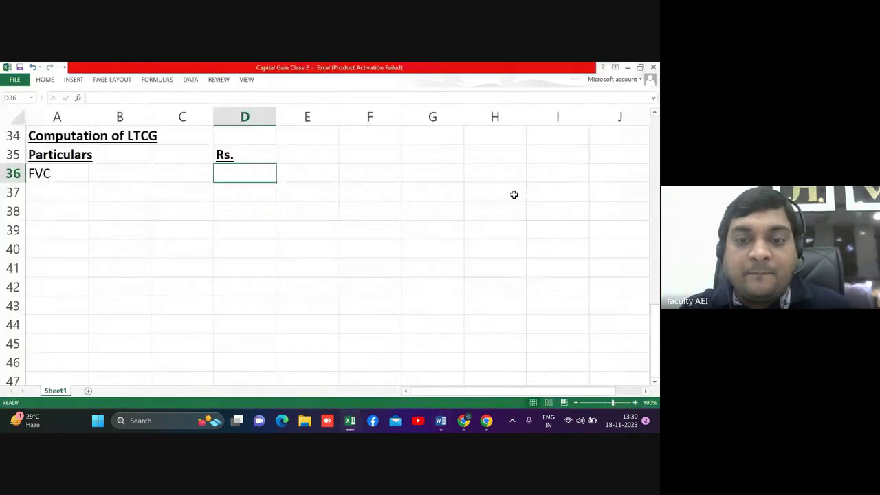
text(95000)
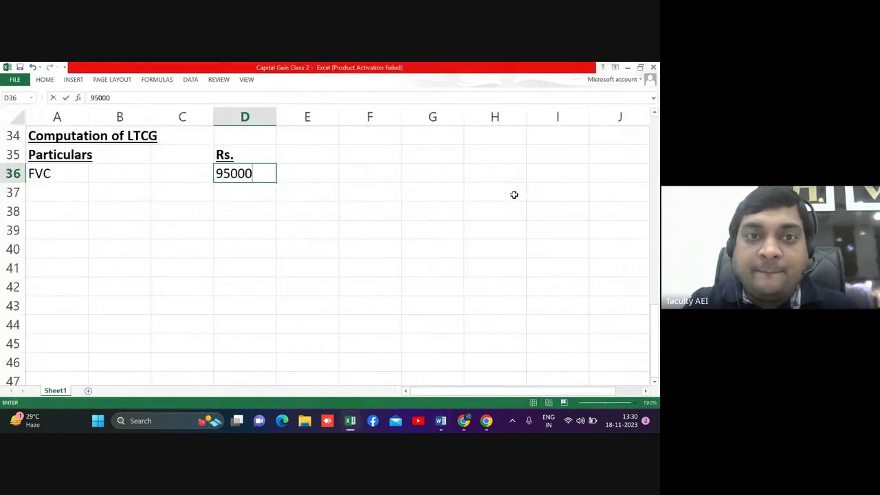
text(00)
key(Return)
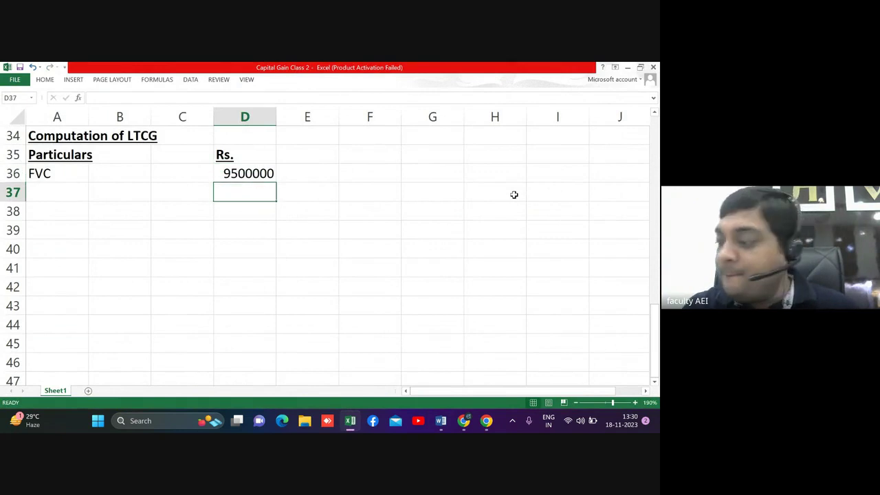
Step: Add a 'Less: Expenses for transfer' row with an amount of 0
key(Up)
key(Left)
key(Left)
key(Left)
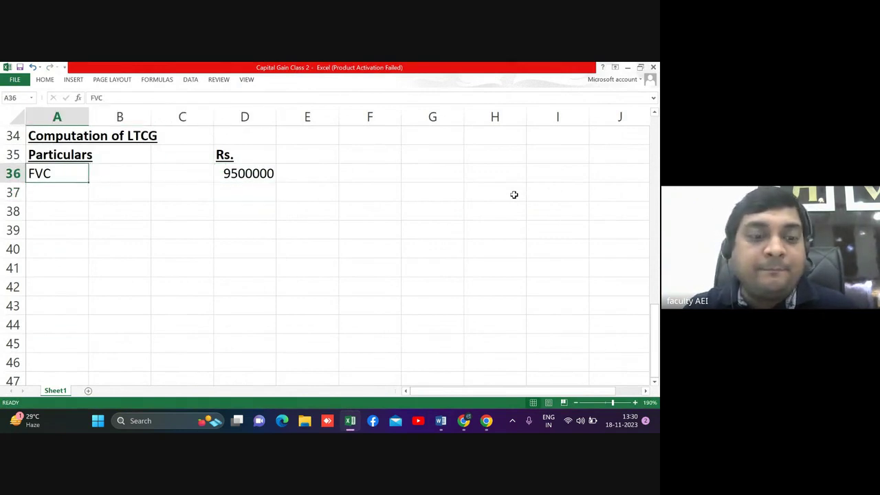
key(alt+Tab)
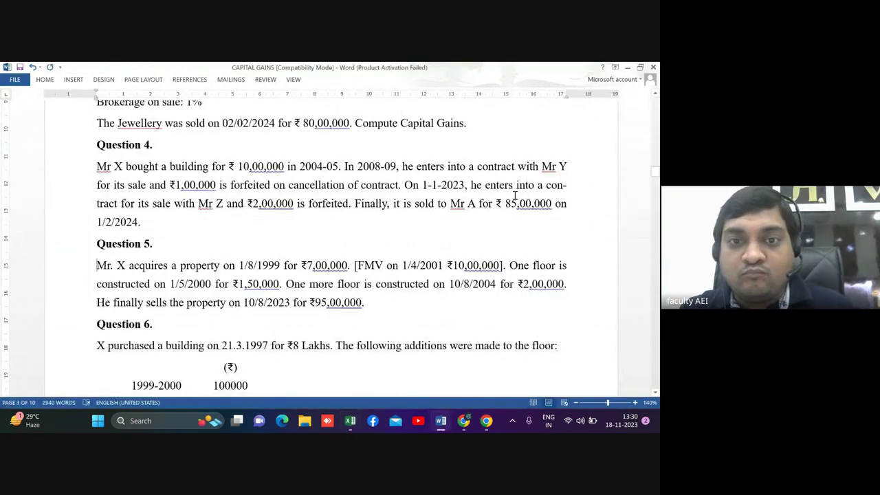
key(alt+Tab)
key(Down)
text(Le)
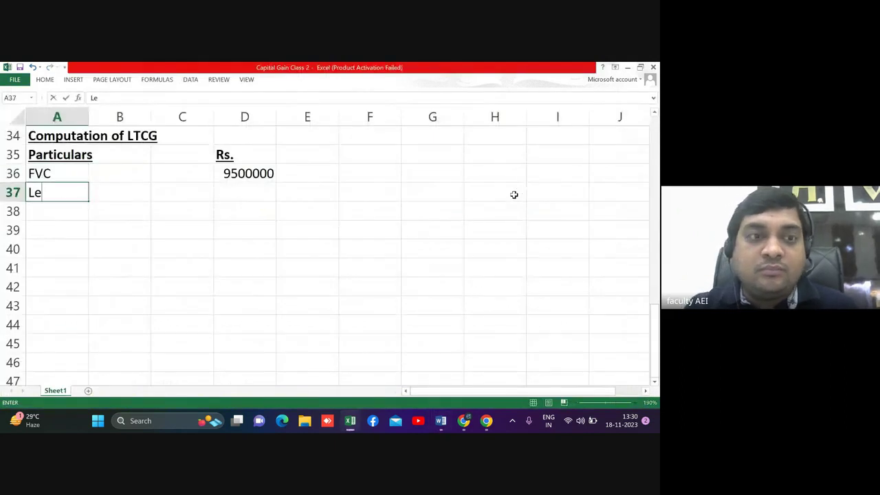
text(ss: EX)
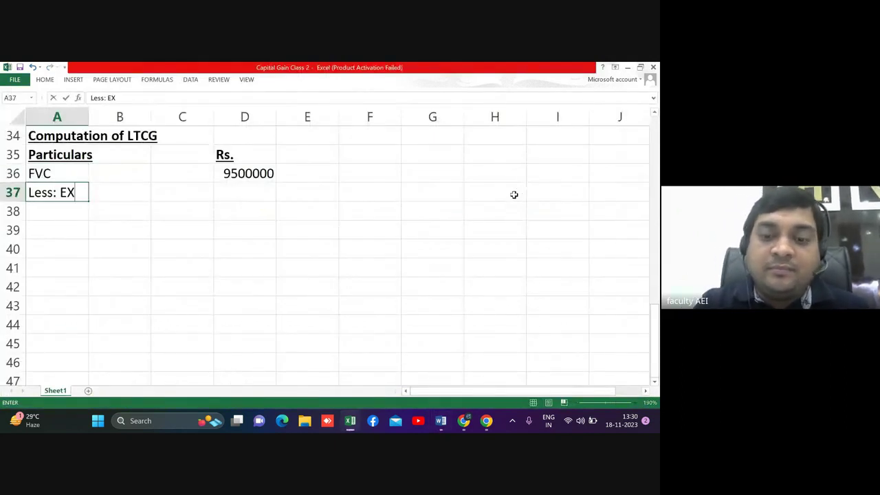
text(penses for transfer)
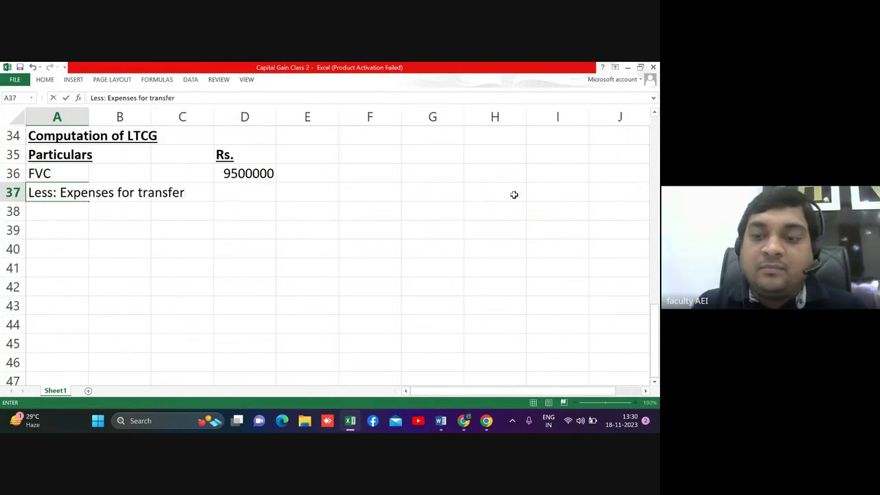
key(Return)
key(Up)
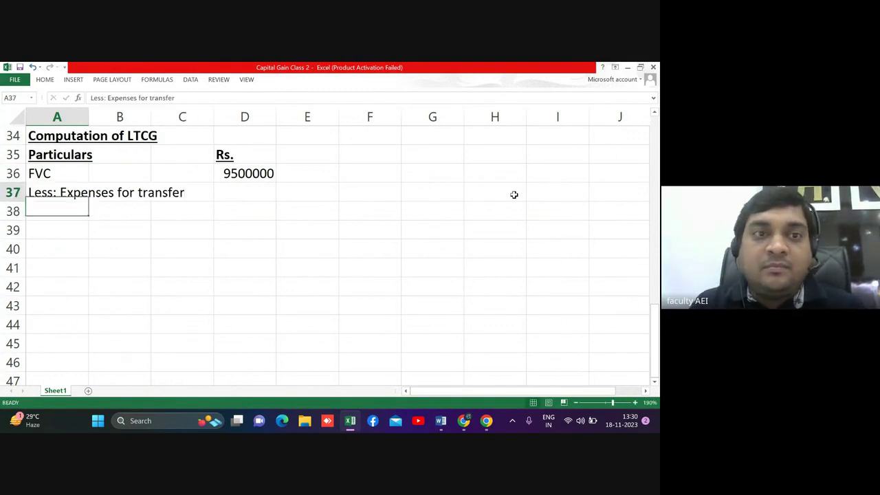
key(Right)
key(Right)
key(Right)
text(0)
key(Return)
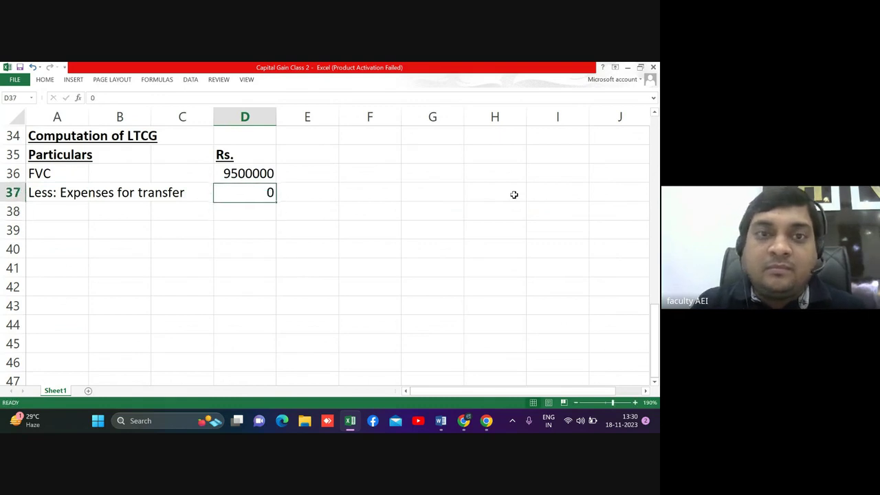
Step: Enter Net sales consideration of 9500000 in row 38 and make the row bold
text(9)
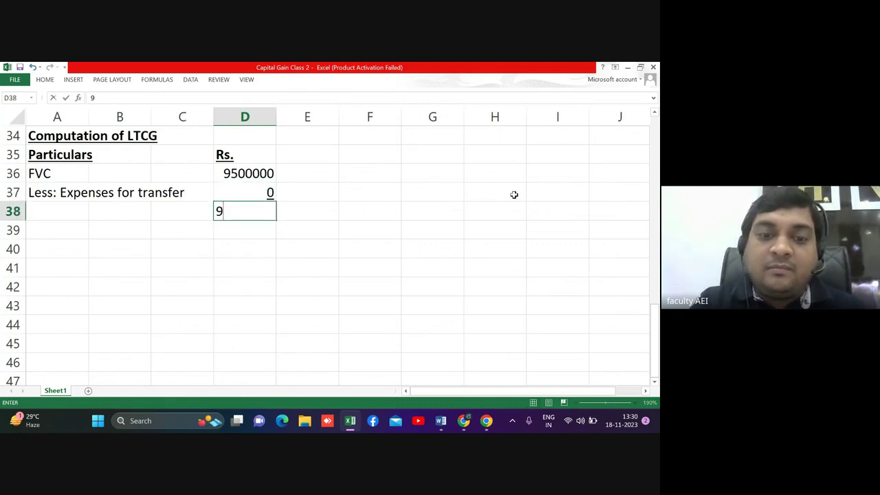
text(500000)
key(Return)
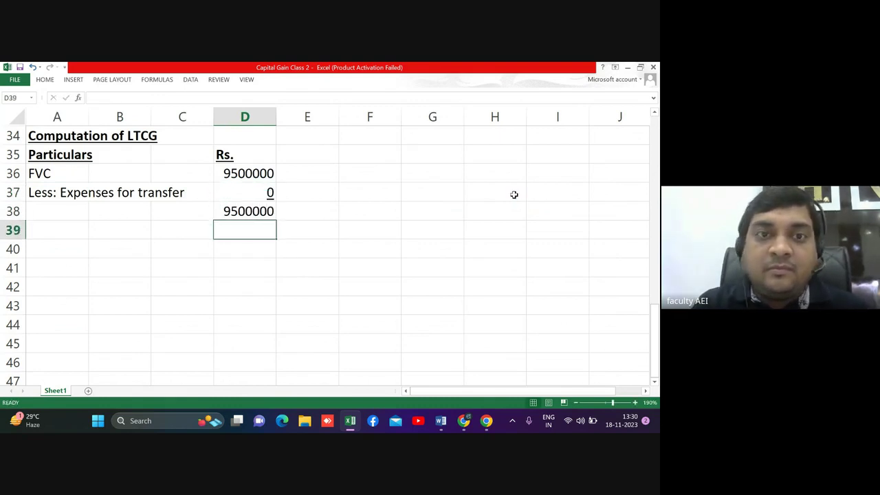
key(Up)
key(Left)
key(Left)
key(Left)
text(N)
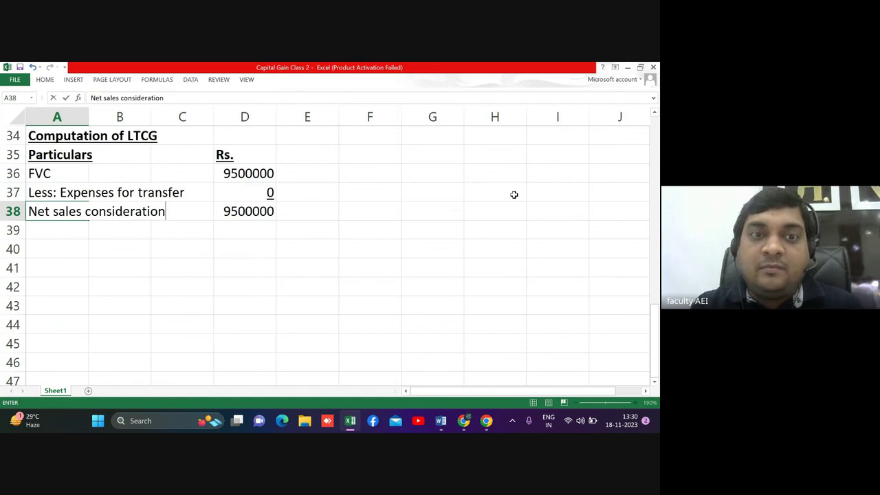
key(Return)
key(Up)
key(shift+Right)
key(shift+Right)
key(shift+Right)
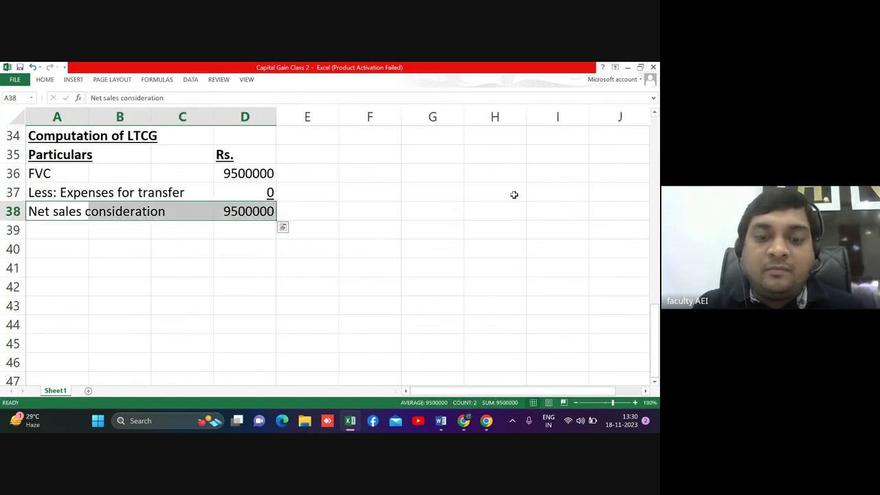
key(ctrl+b)
key(Down)
key(Down)
Step: Add the 'Less: ICOA' row with working (1000000*348/100) and amount -3480000
text(Le)
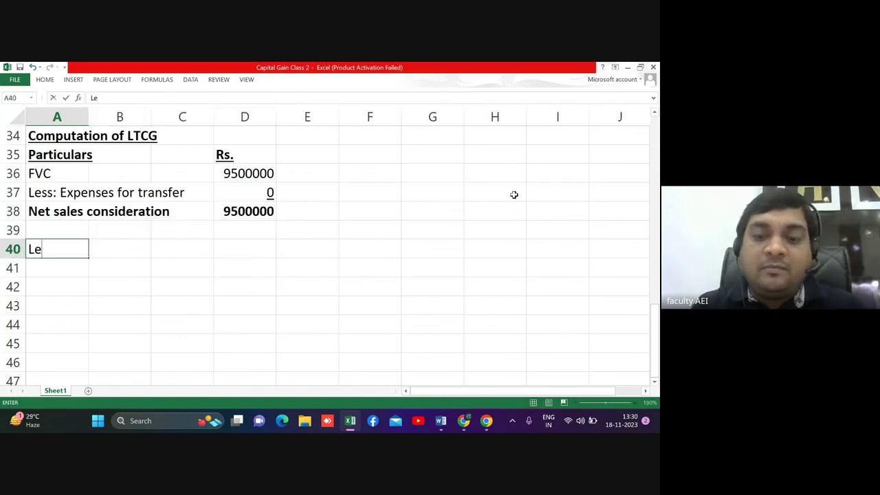
text(ss: IC)
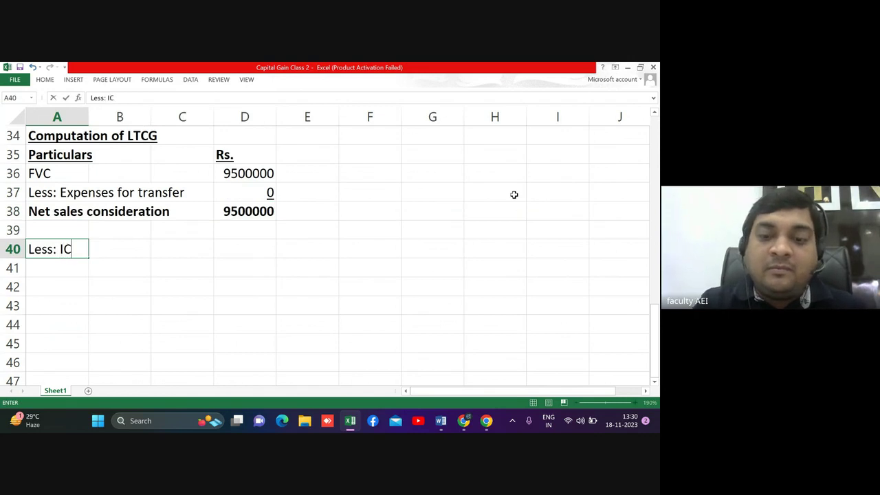
text(OA)
key(Return)
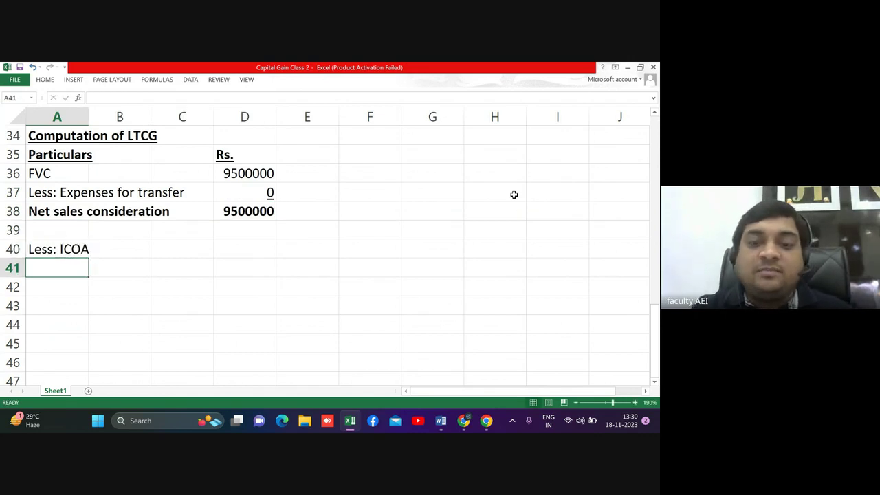
text((100000)
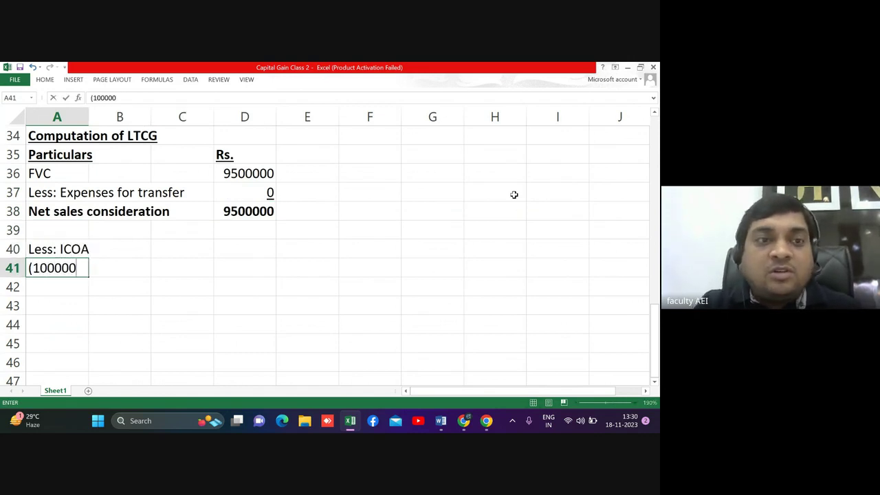
text(0)
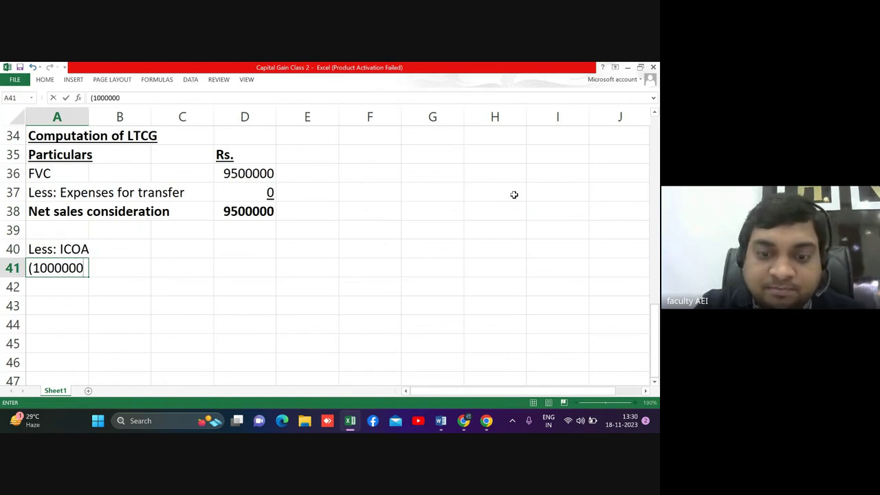
text(*348)
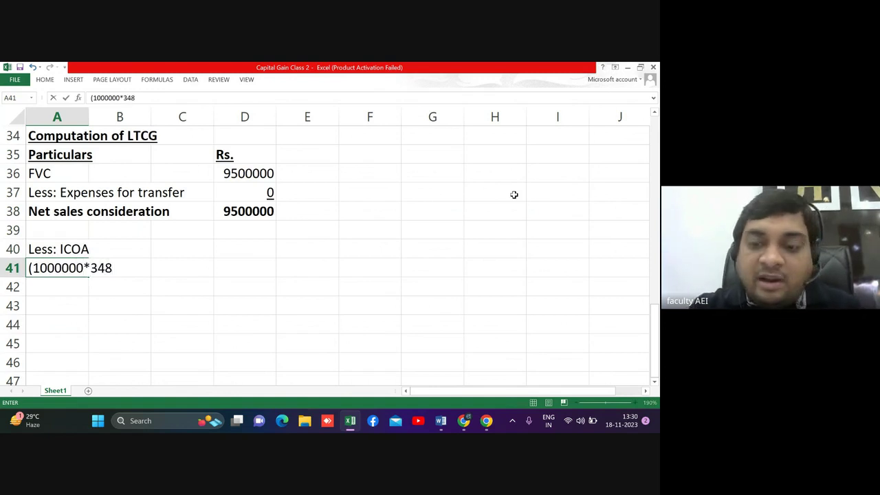
text(/100)
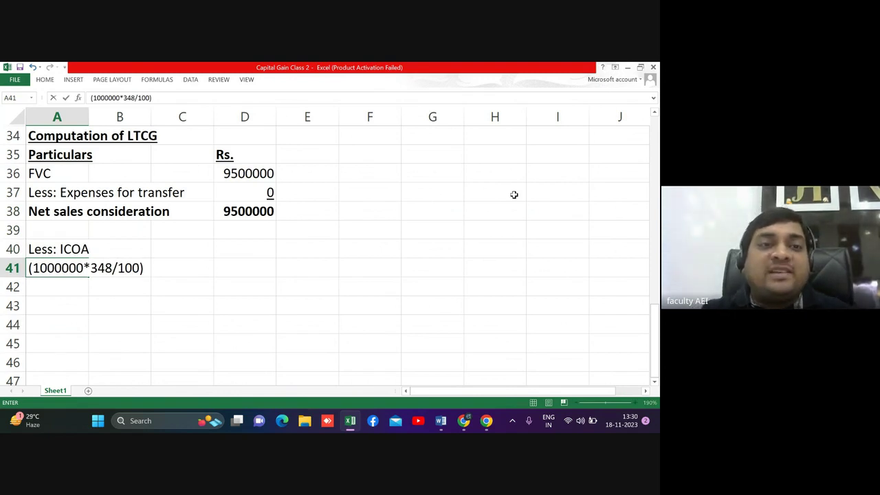
key(Return)
key(Up)
key(Up)
key(Right)
key(Right)
key(Right)
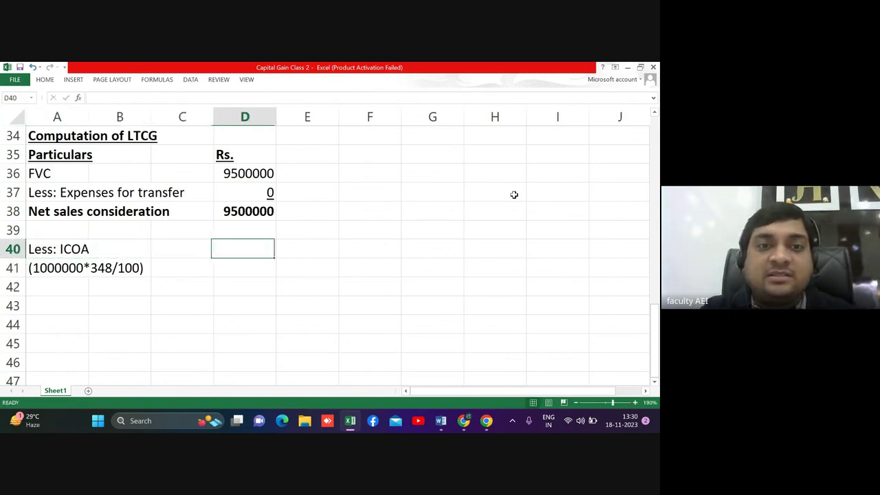
key(Down)
text(-348)
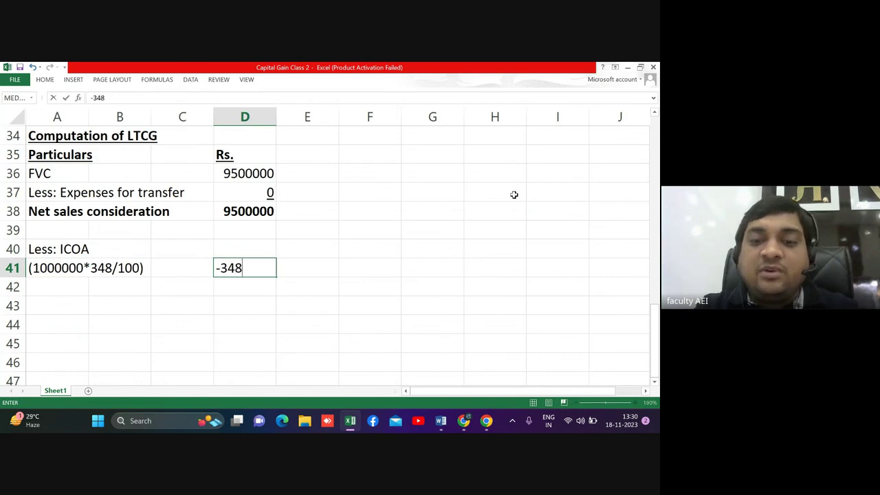
text(0000)
key(Return)
key(Return)
Step: Enter the ICOM label in A43, correcting the mistyped text
key(Left)
key(Left)
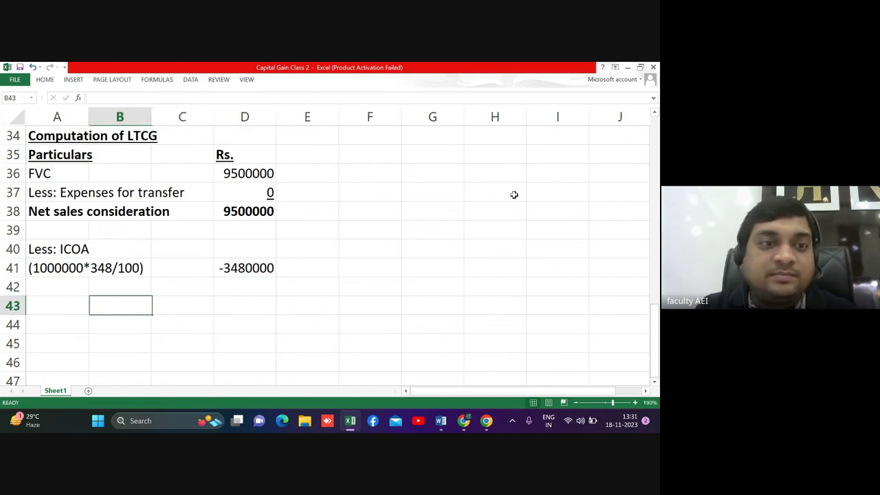
key(Left)
text(I)
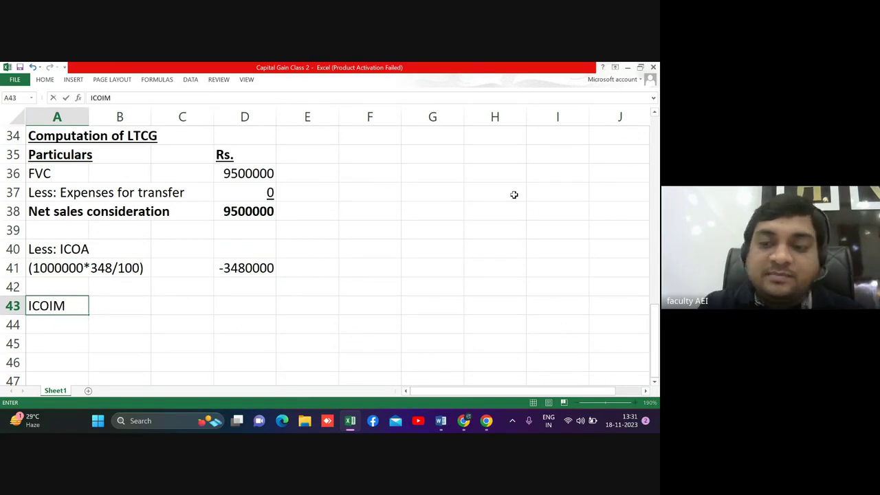
key(Return)
key(Up)
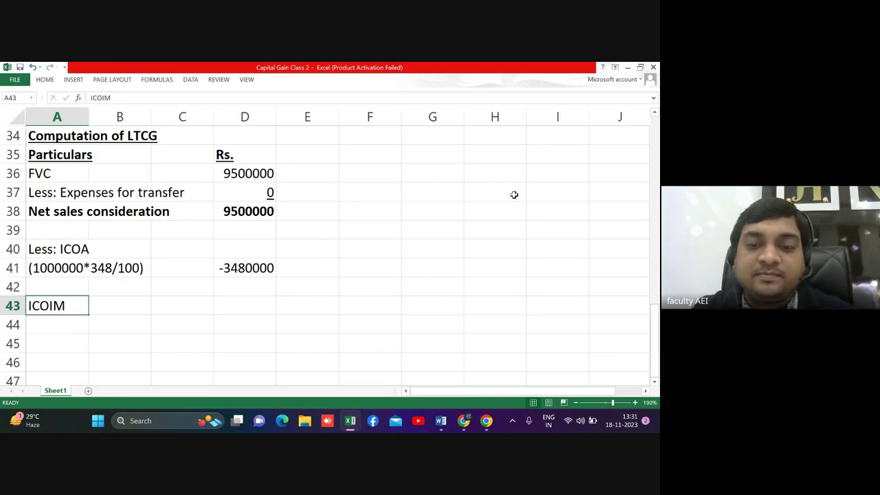
text(ICOI)
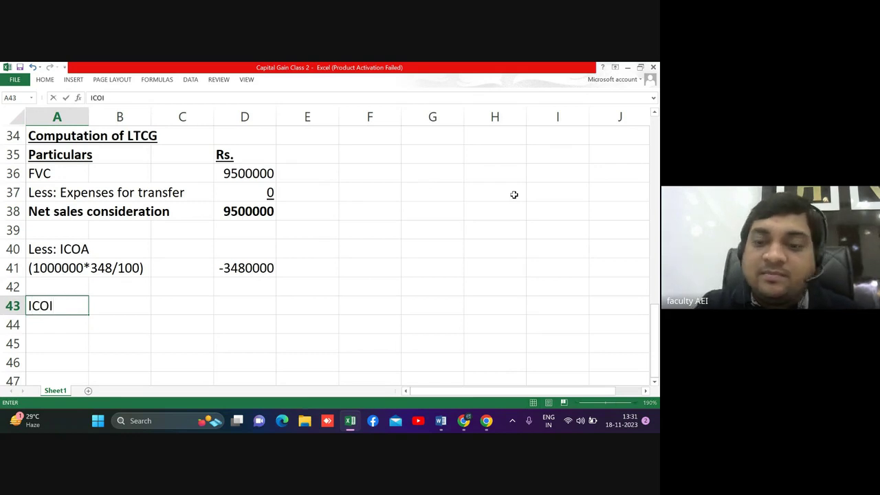
key(BackSpace)
text(M)
key(Return)
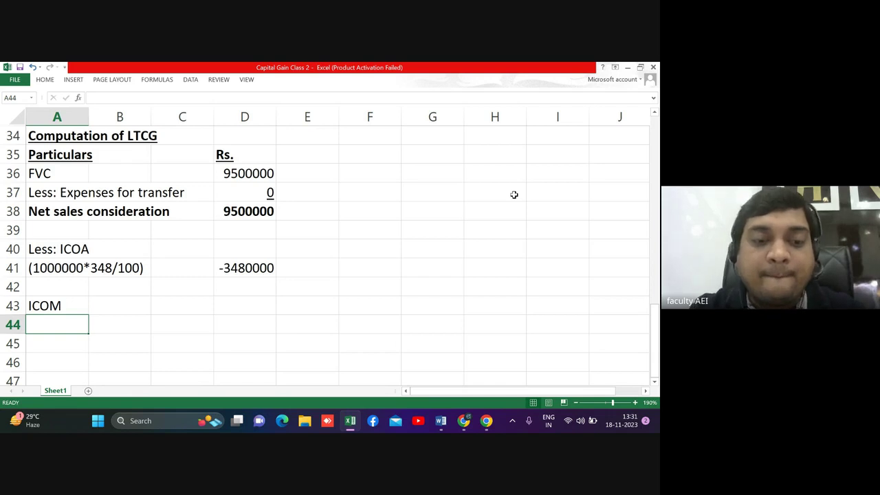
Step: Enter the date 01-05-2000 in A44 with 'Ignored' beside it in B44
text(1)
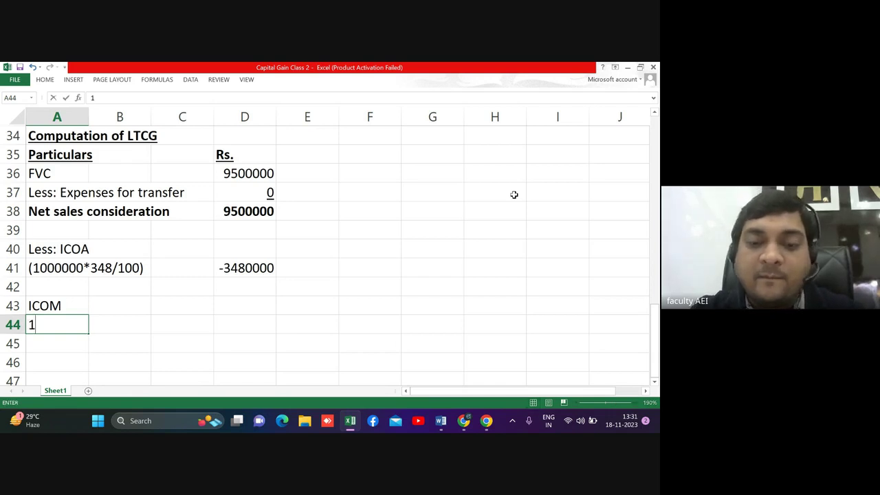
text(5/200)
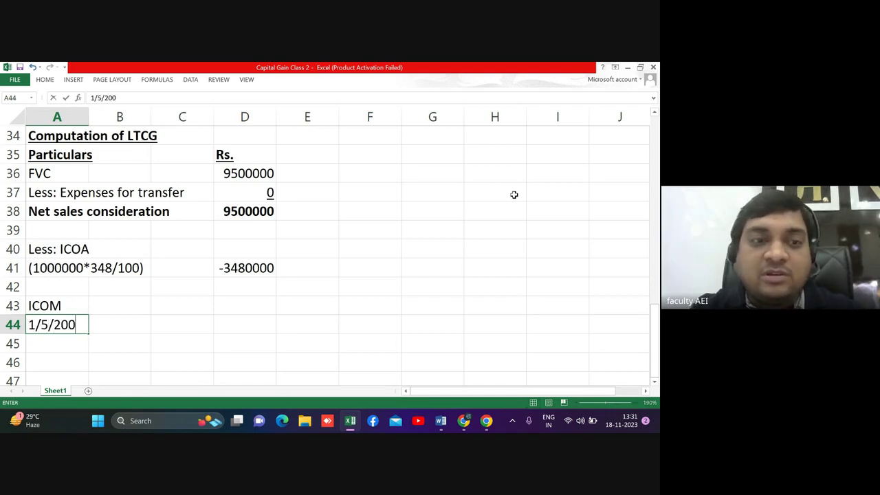
text(0)
key(Tab)
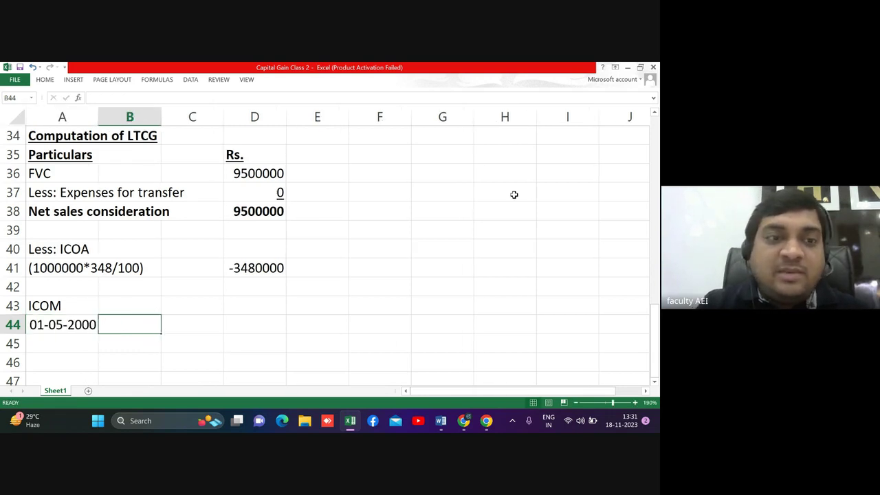
text(lg)
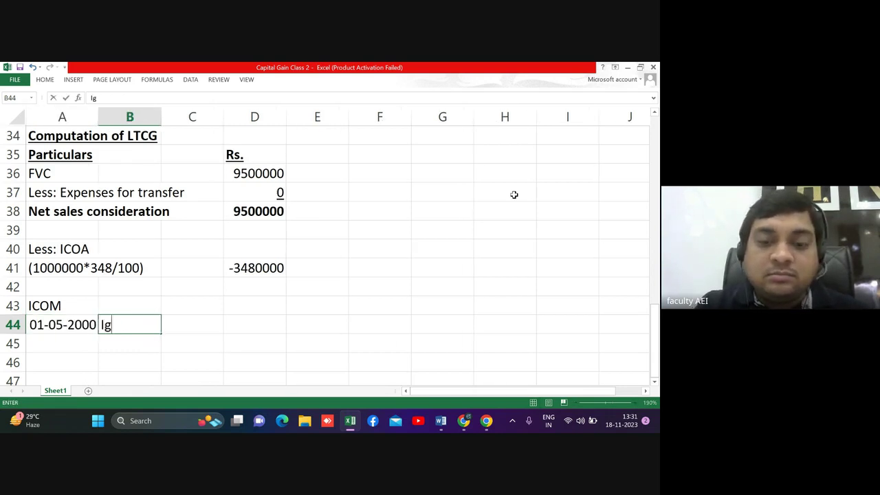
text(ored)
key(Return)
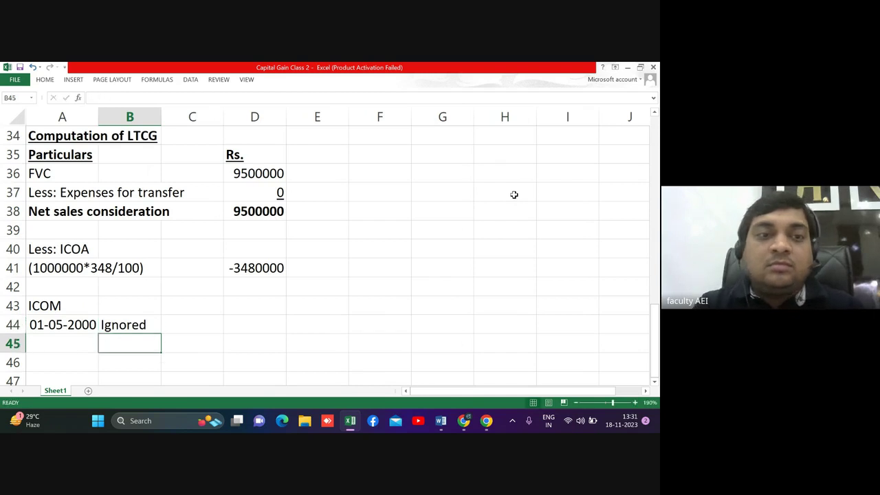
key(Up)
key(Up)
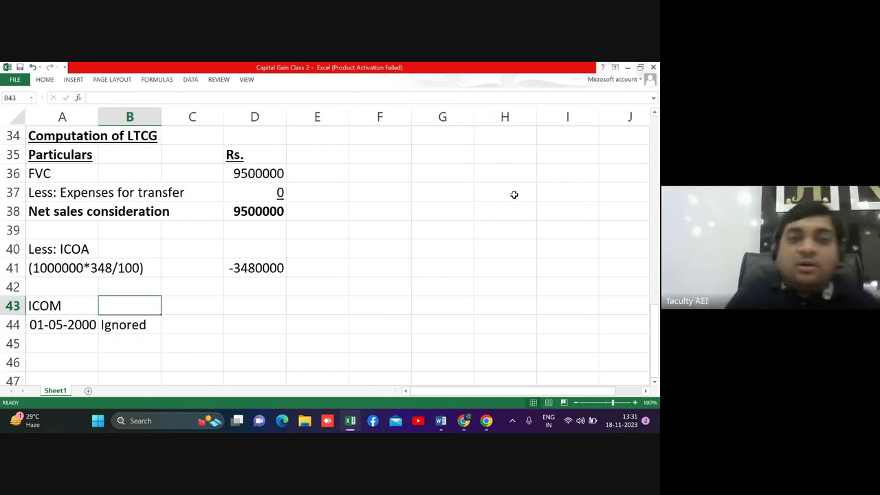
Step: Write the side note 'Any Improvement before 1/4/2001 should be ignored' across F38:F39
key(Right)
key(Right)
key(Right)
key(Right)
key(Up)
key(Up)
key(Up)
key(Up)
key(Up)
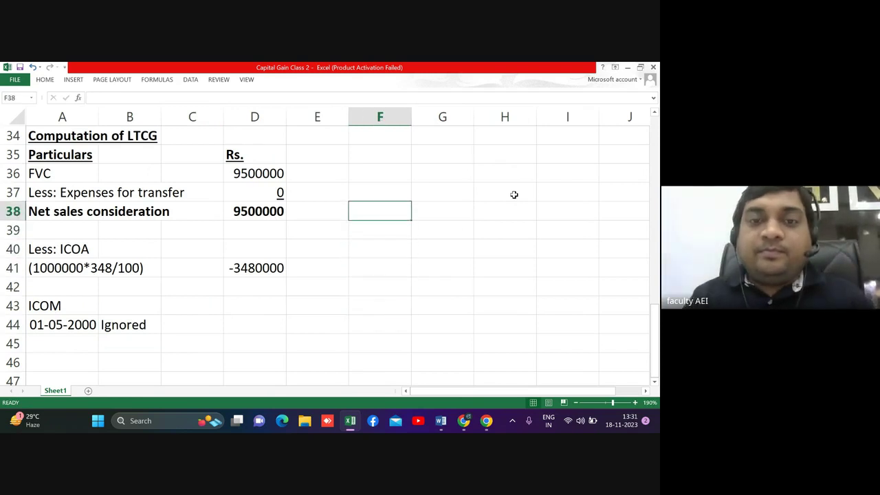
text(Any Impr)
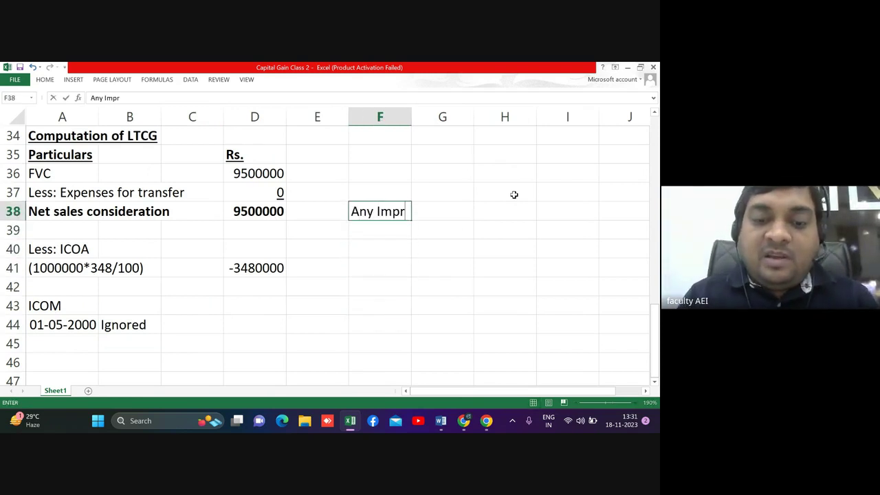
text(ovem)
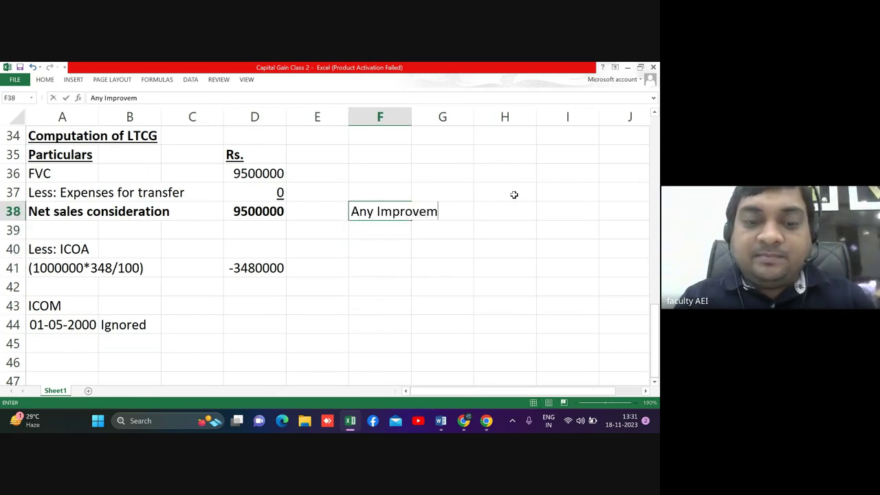
text(ent before )
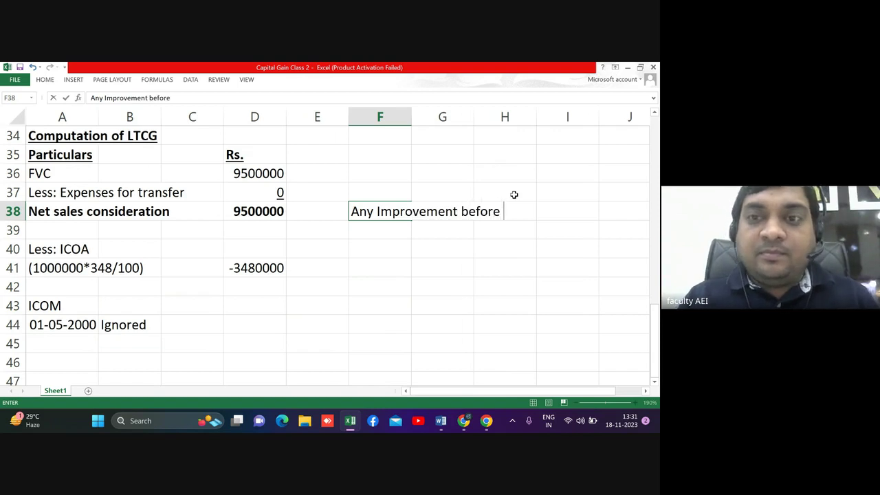
text(1/4/)
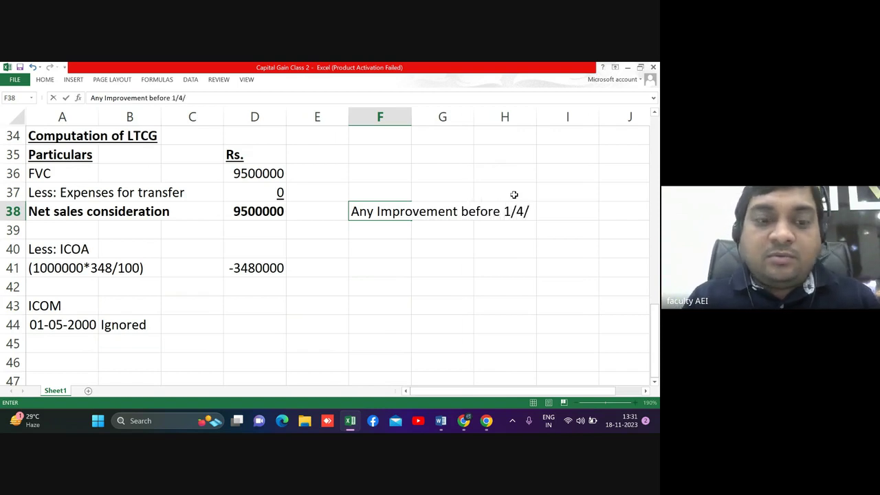
text(2001 sh)
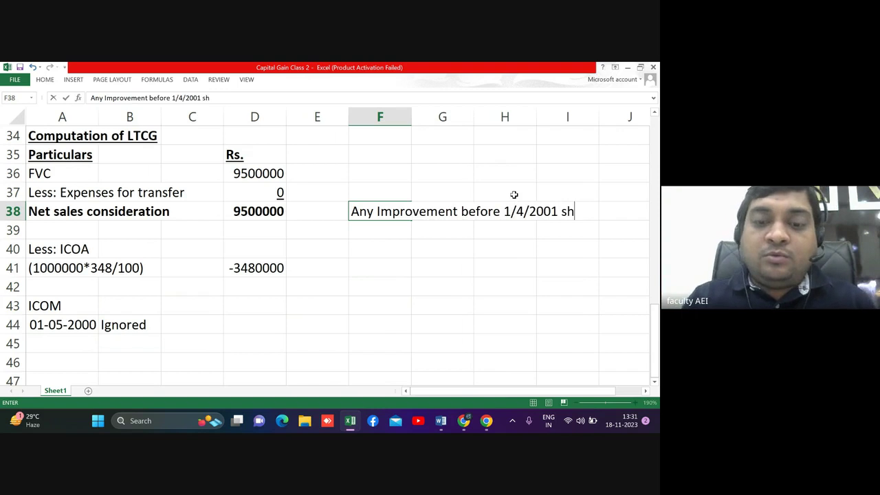
text(ould n)
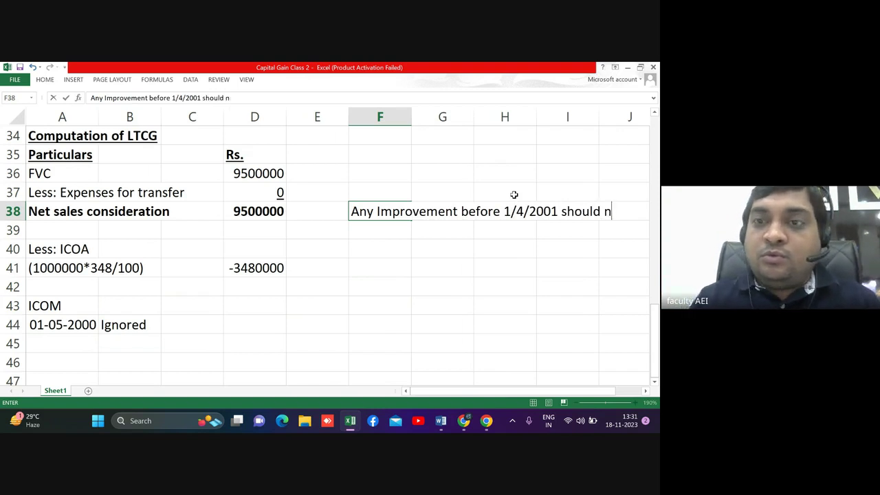
text(ebe)
key(Return)
text(i)
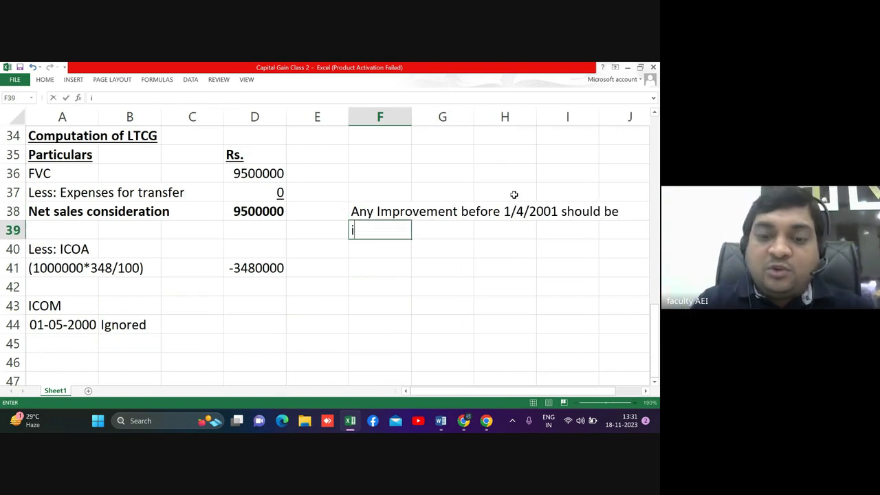
text(gnored)
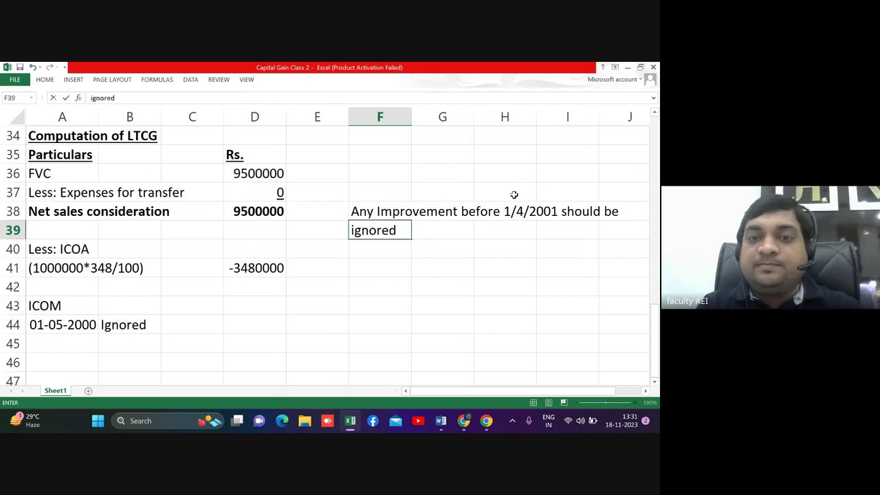
key(Return)
Step: Enter 0 in D44 as the amount for the ICOM entry
key(Return)
key(Down)
key(Down)
key(Down)
key(Left)
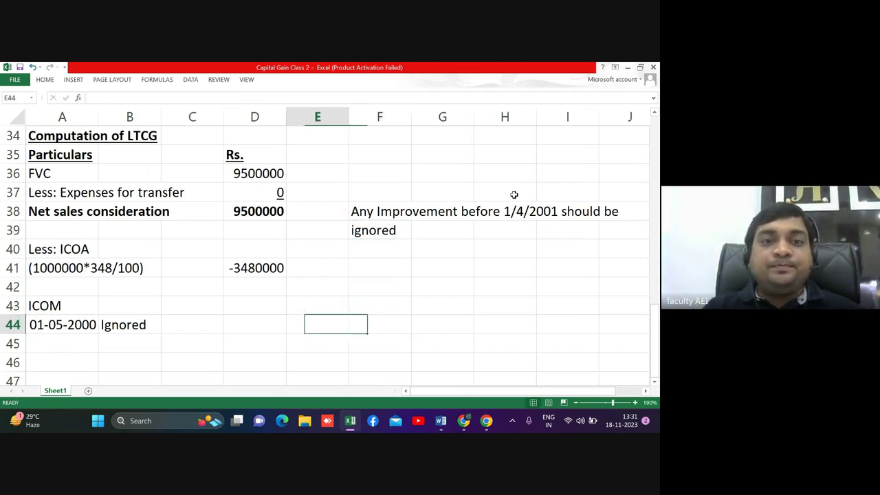
key(Left)
text(0)
key(Return)
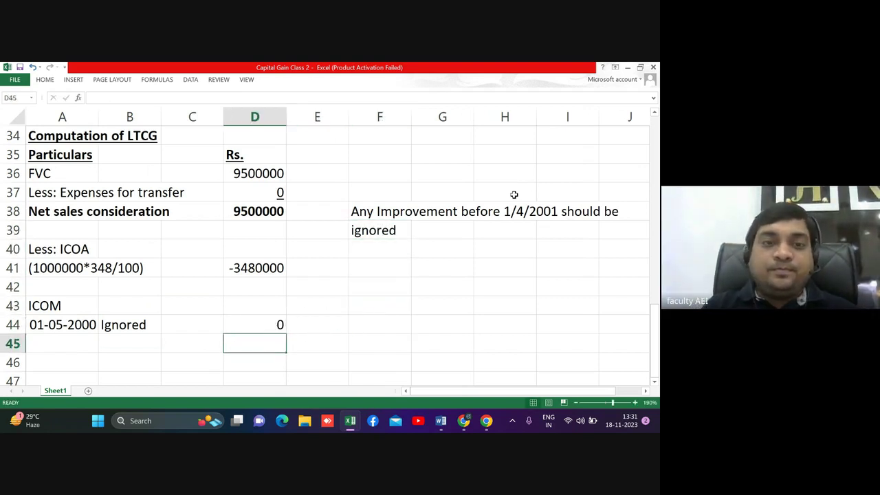
Step: Enter the improvement date 10-08-2004 in A45
key(Left)
key(Left)
key(Left)
key(alt+Tab)
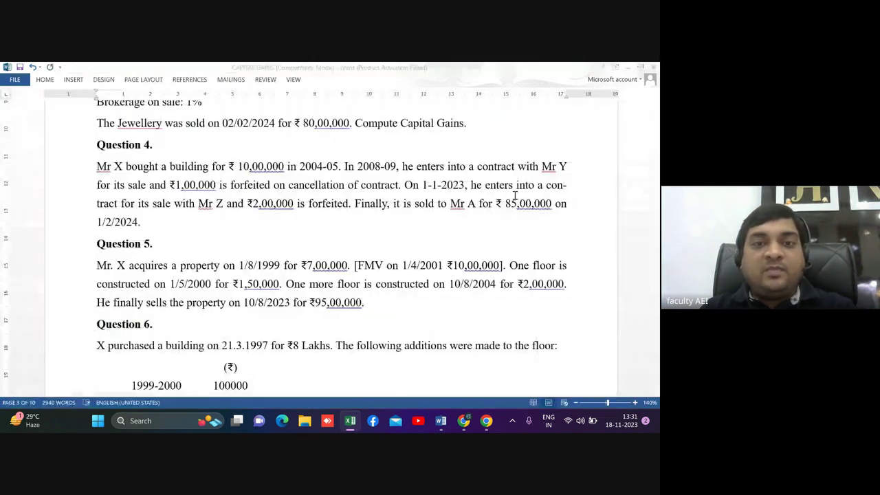
key(alt+Tab)
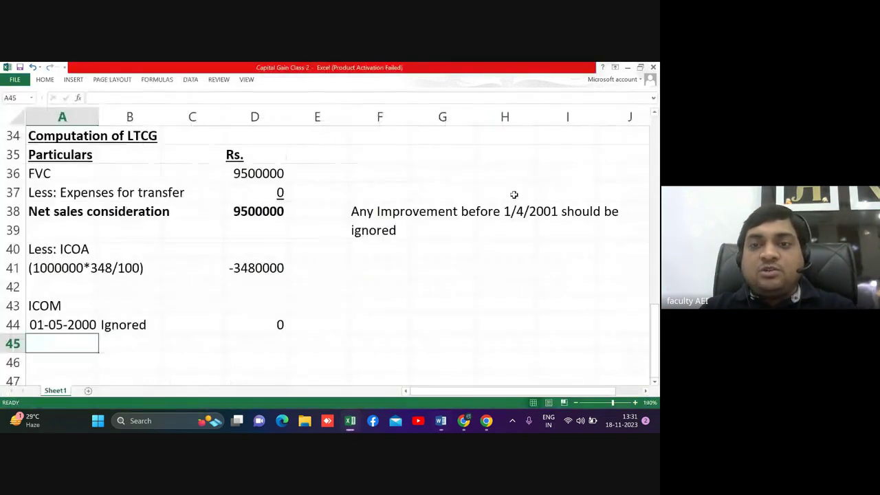
text(10/8/2004)
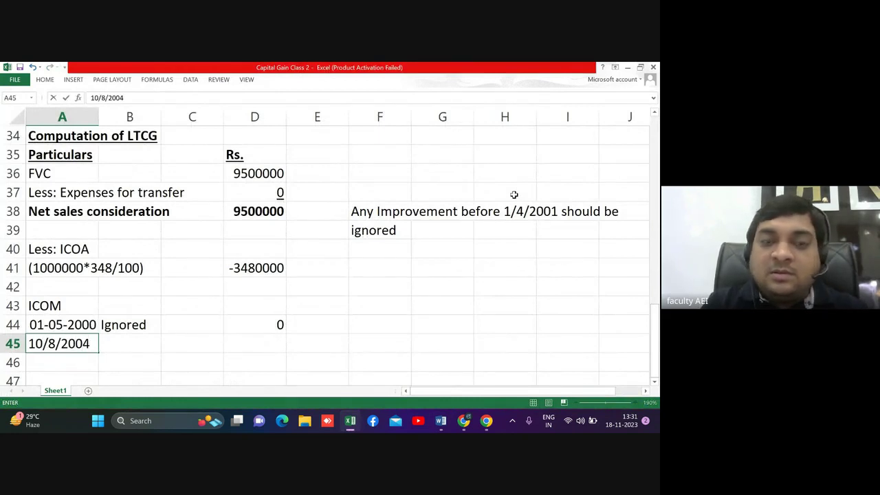
key(Return)
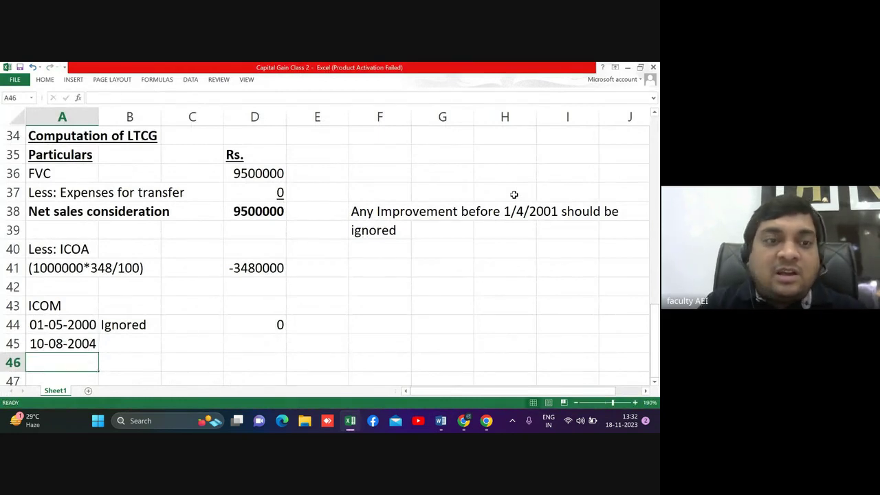
Step: Write the indexed cost working (200000*348/113) in B45, checking the index in the question
key(Up)
key(Right)
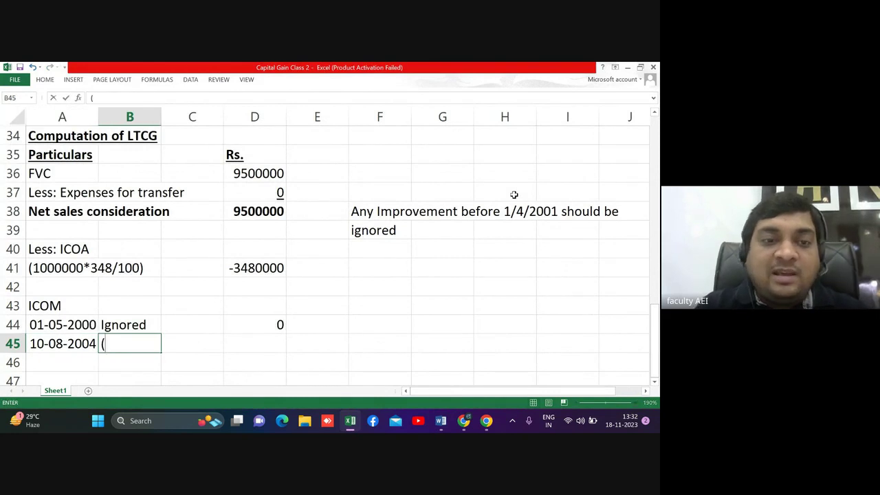
key(alt+Tab)
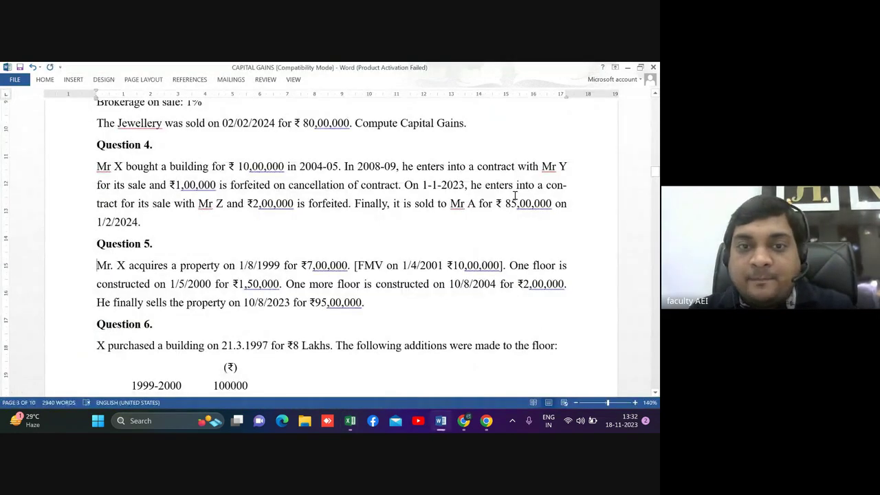
key(alt+Tab)
text(()
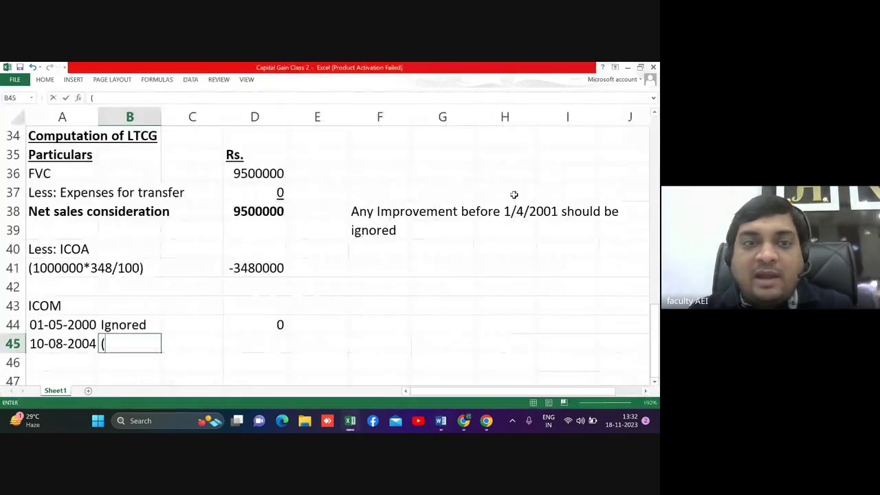
text(2000000*)
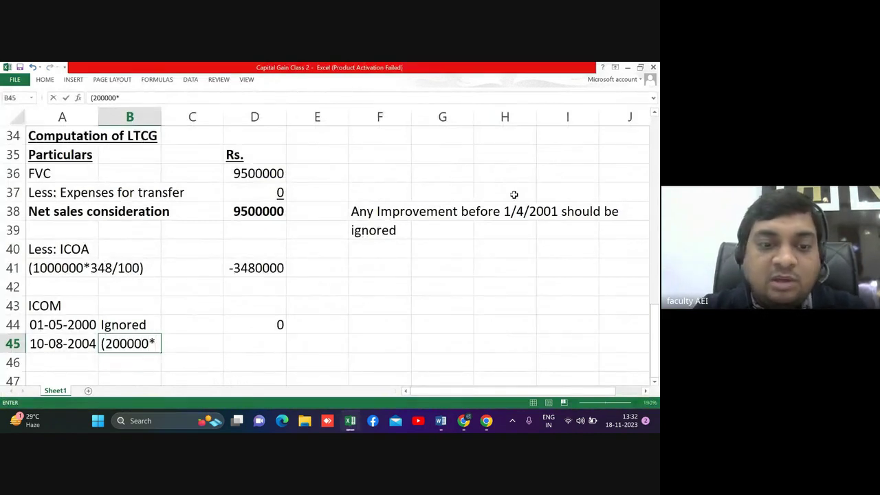
text(348/)
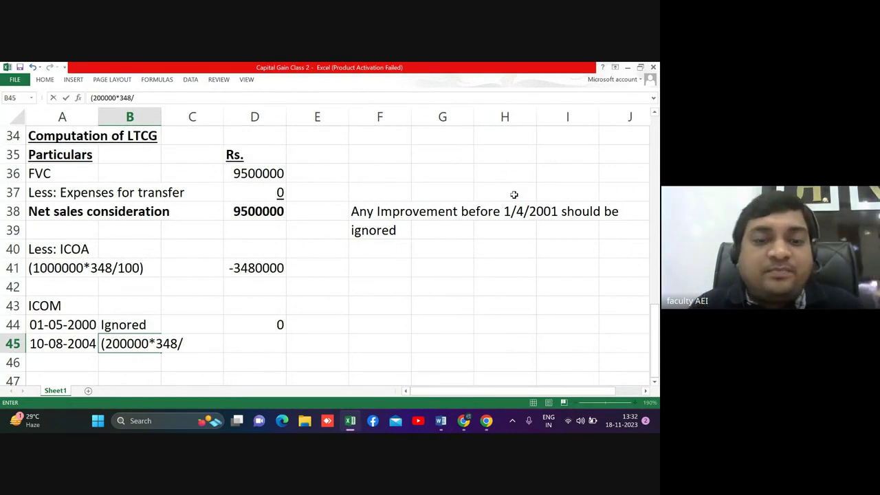
key(alt+Tab)
scroll(514, 195, up, 2)
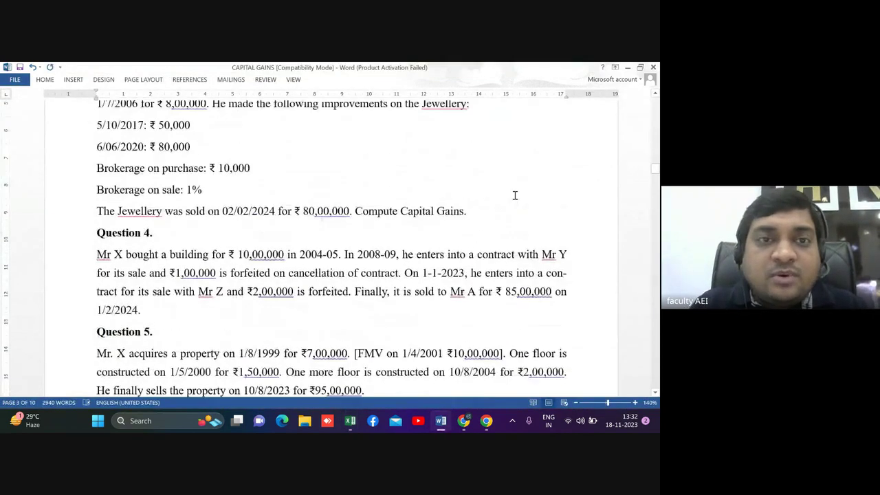
scroll(515, 195, up, 10)
scroll(514, 195, up, 10)
scroll(514, 195, up, 10)
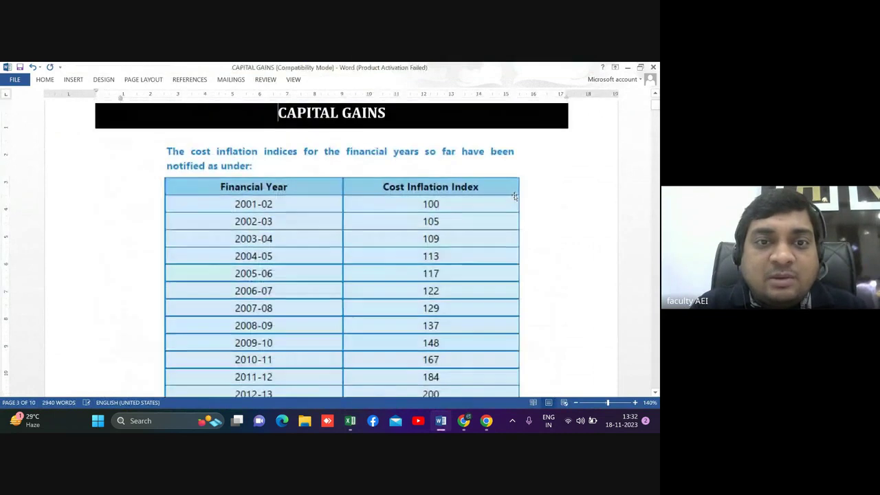
key(alt+Tab)
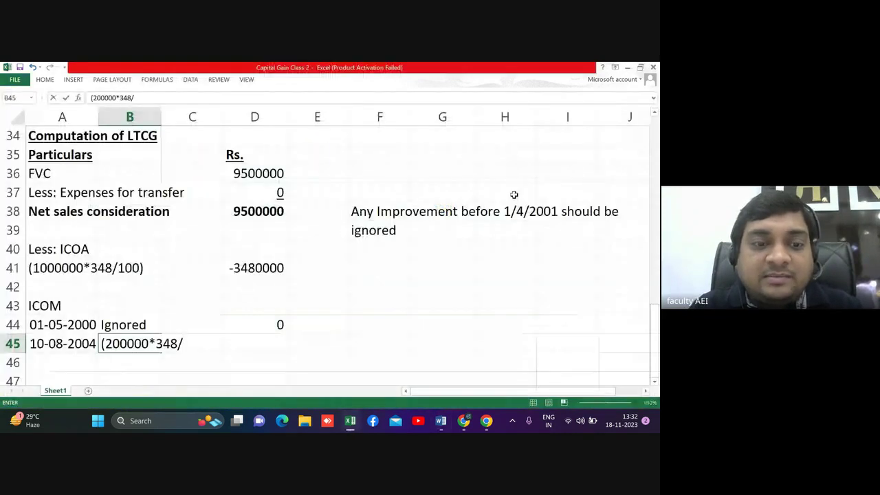
text(113))
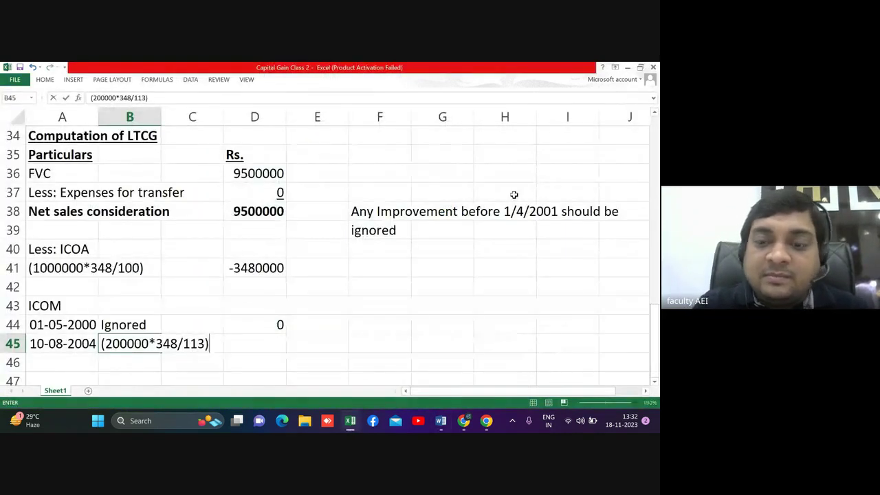
key(Return)
Step: Enter =-200000*348/113 in D45, giving -615929
key(Up)
key(Right)
key(Right)
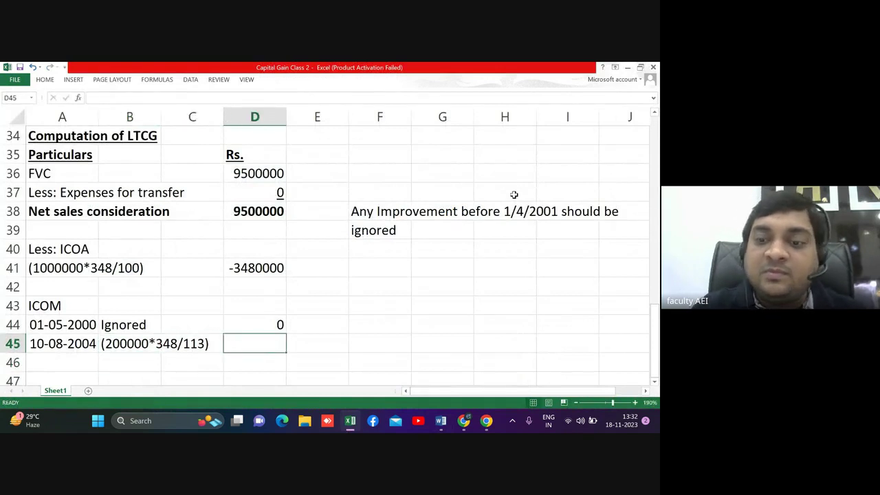
text(=-200000*3)
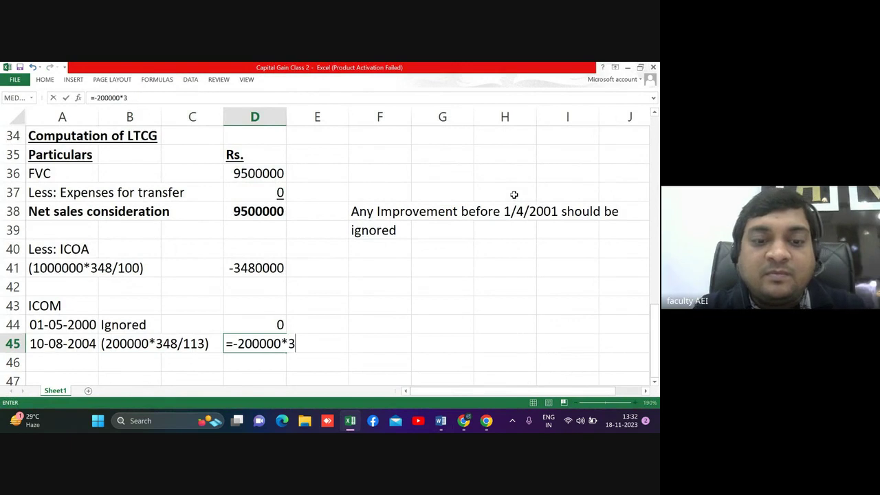
text(48/113)
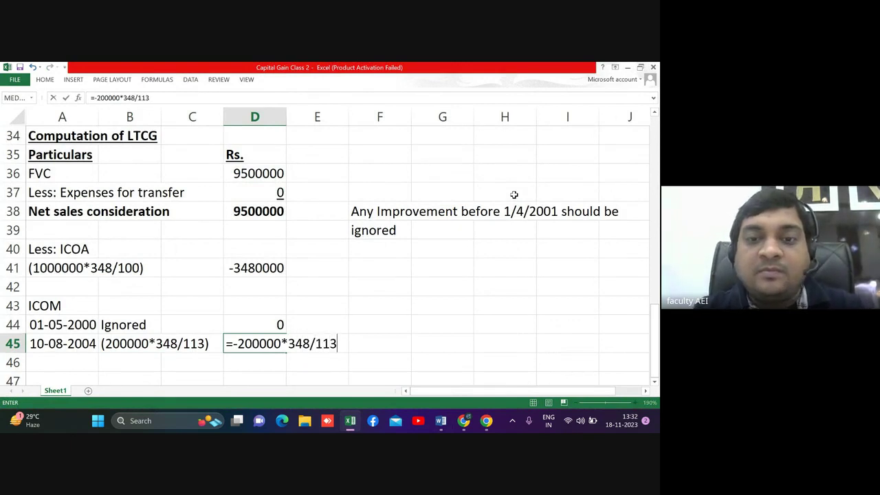
key(Return)
key(Up)
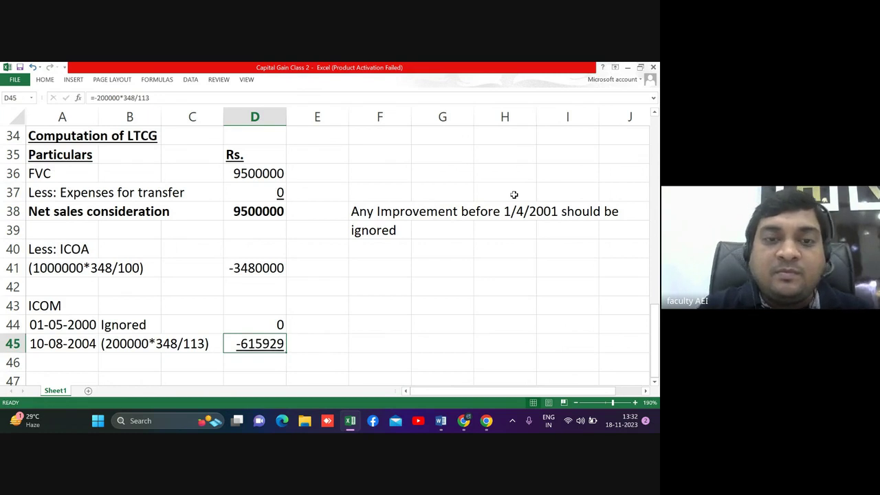
key(Down)
Step: Enter =D38+D41+D45 in D46 to total the LTCG as 5404071
text(=)
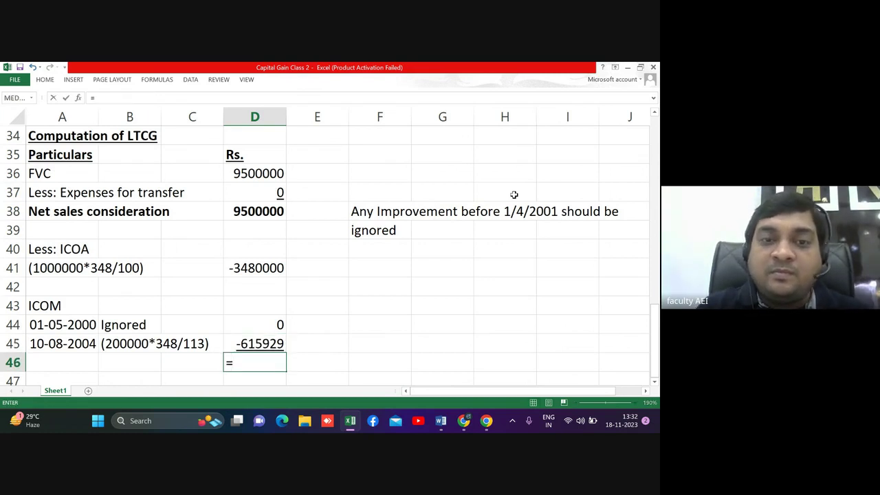
key(Up)
key(Up)
key(Up)
key(Up)
key(Up)
key(Up)
key(Up)
key(Up)
text(+)
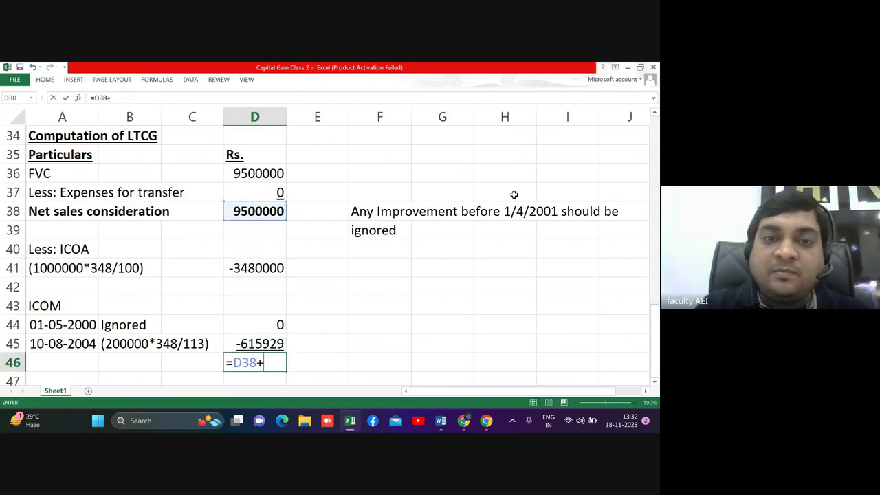
key(Up)
key(Up)
key(Up)
key(Up)
text(+)
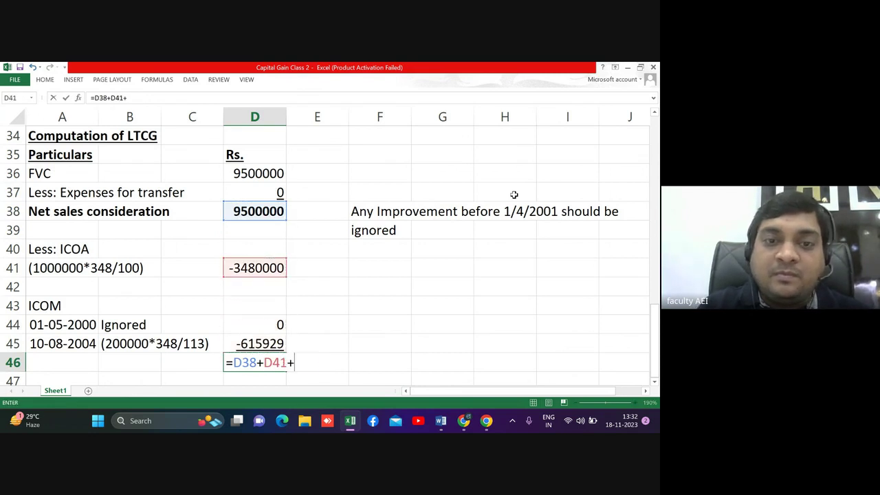
key(Up)
key(Return)
key(Up)
Step: Label B46 'Taxable LTCG' and make B46:D46 bold and underlined
key(Left)
key(Left)
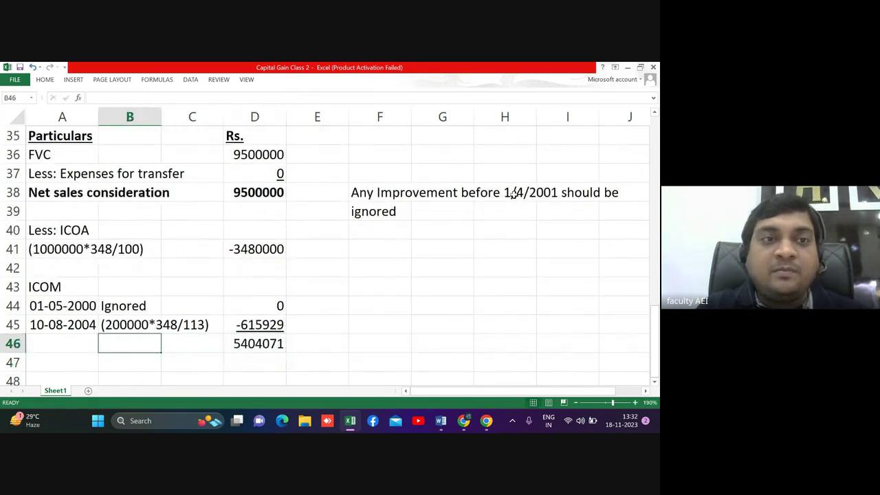
text(Taxab)
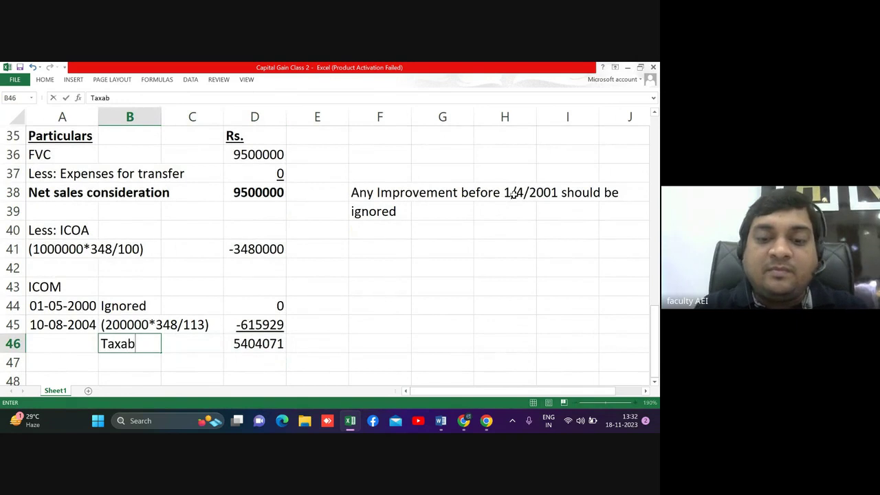
text(le LTCG)
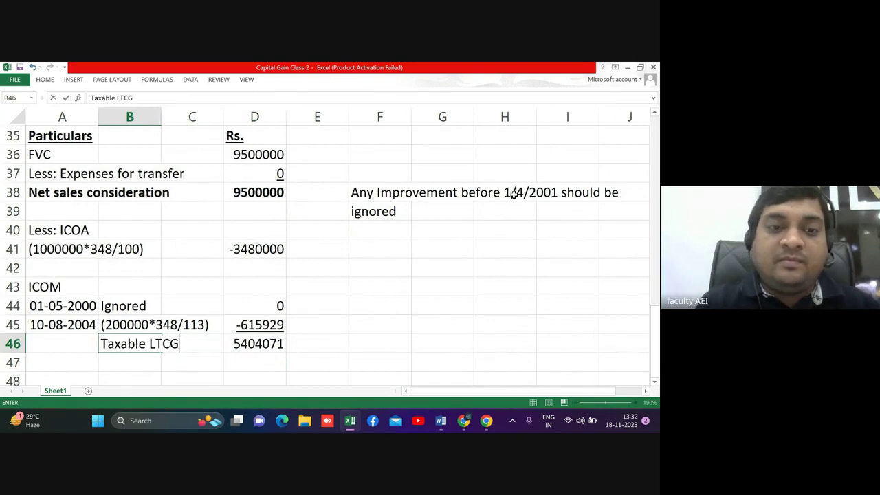
key(Return)
key(Up)
key(shift+Right)
key(shift+Right)
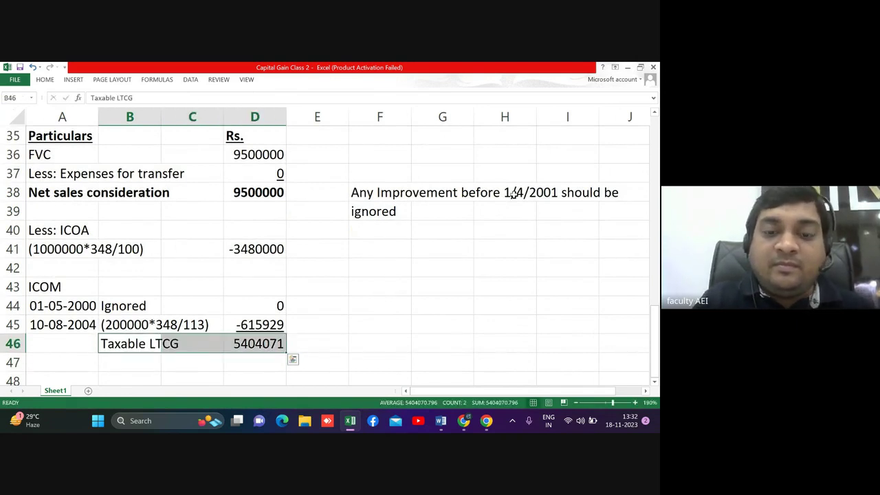
key(ctrl+b)
key(ctrl+u)
key(Up)
key(Up)
key(Up)
key(Up)
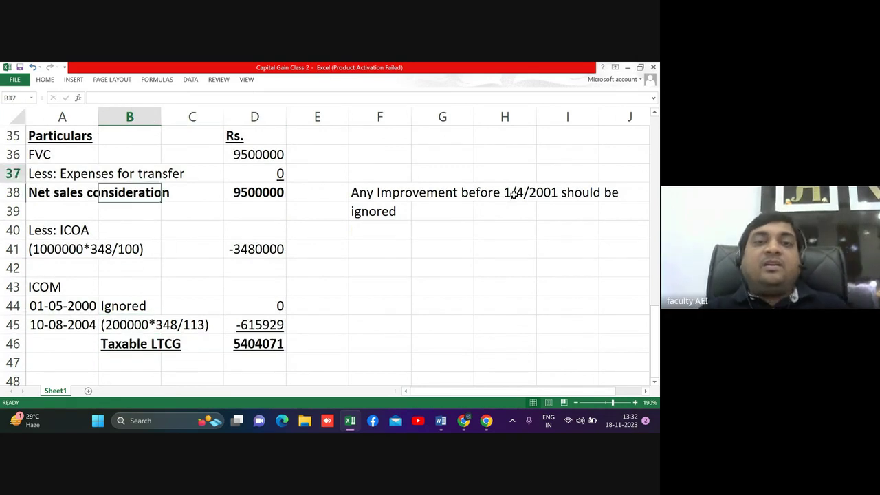
key(Up)
key(Up)
key(Up)
key(Down)
key(Down)
key(Down)
key(Down)
key(Down)
key(Down)
key(Down)
key(Down)
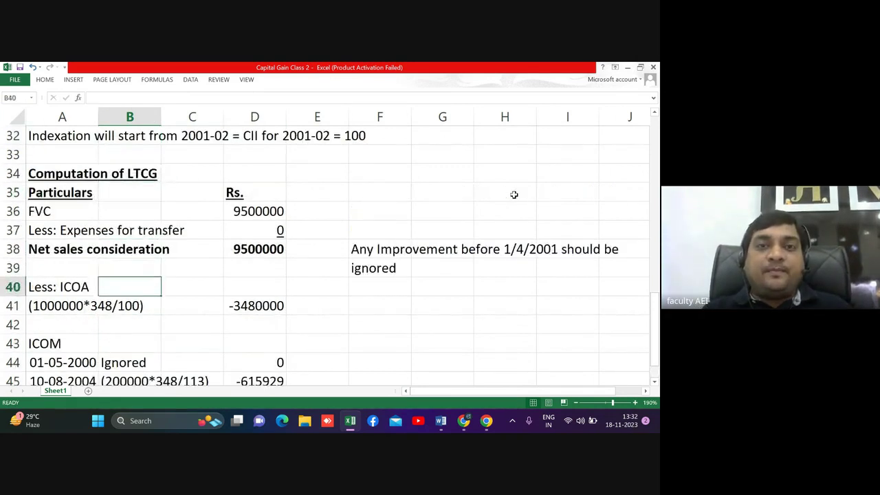
key(Down)
key(Down)
key(Down)
key(Down)
key(Down)
key(Down)
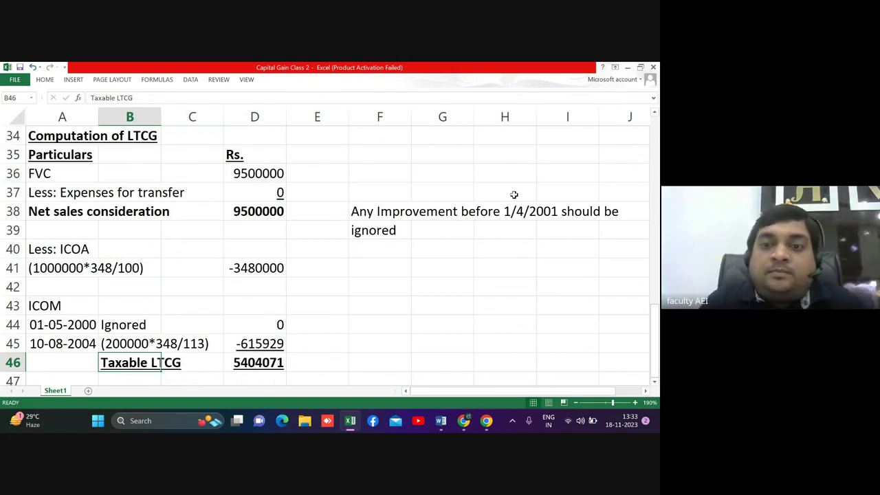
Step: Bring up the CAPITAL GAINS Word document, dismiss the presenting notification, and scroll to Question 6
click(464, 420)
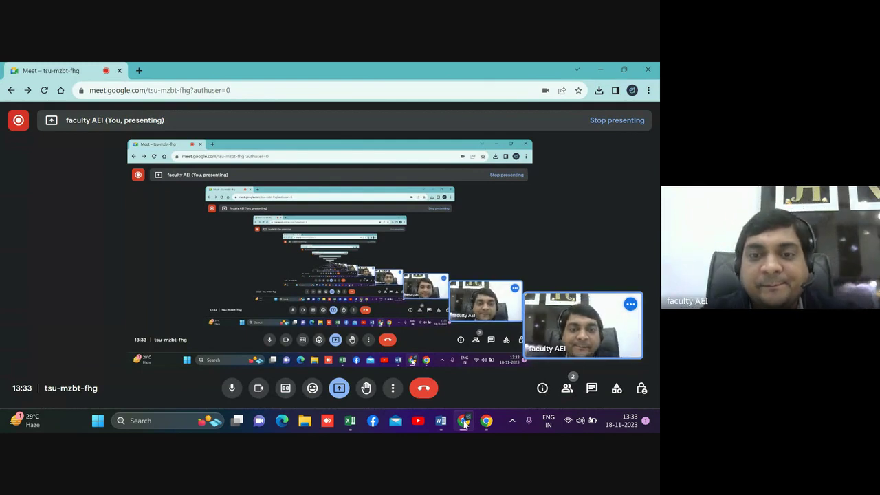
click(352, 421)
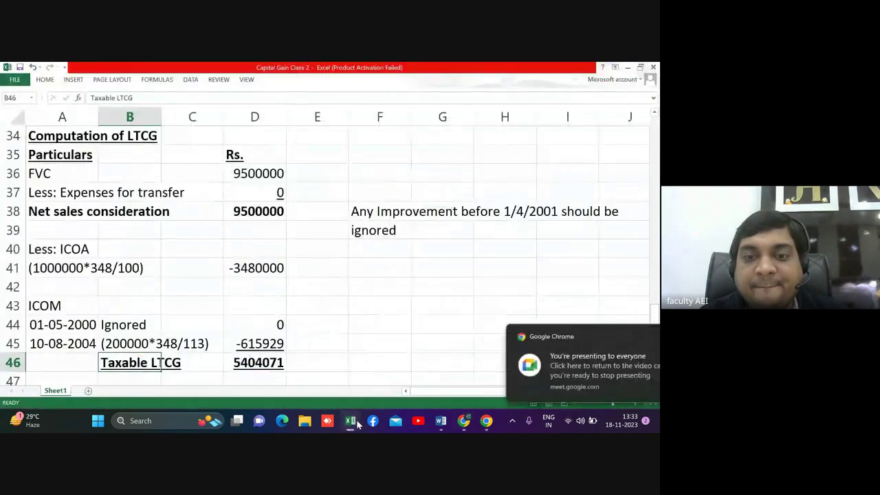
click(441, 420)
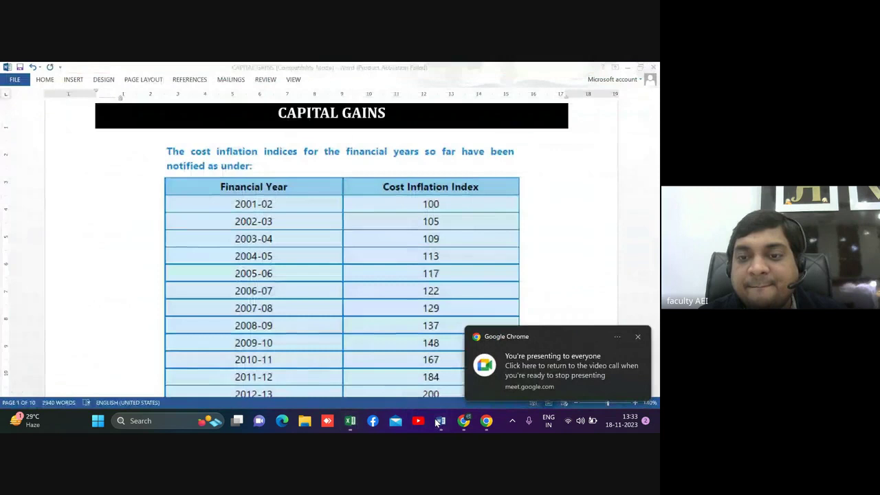
click(638, 337)
scroll(558, 304, down, 5)
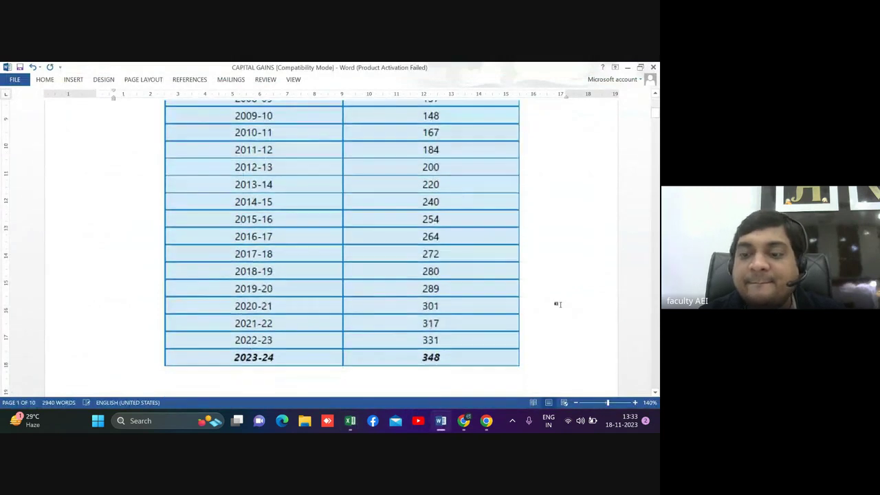
scroll(561, 304, down, 1)
scroll(561, 305, down, 5)
scroll(561, 305, down, 2)
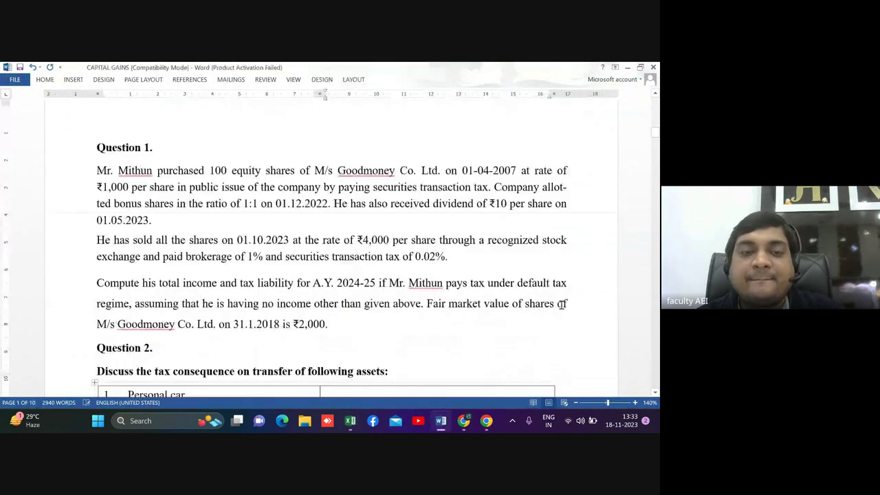
scroll(561, 305, down, 5)
scroll(560, 304, down, 2)
scroll(561, 305, down, 5)
scroll(559, 305, down, 10)
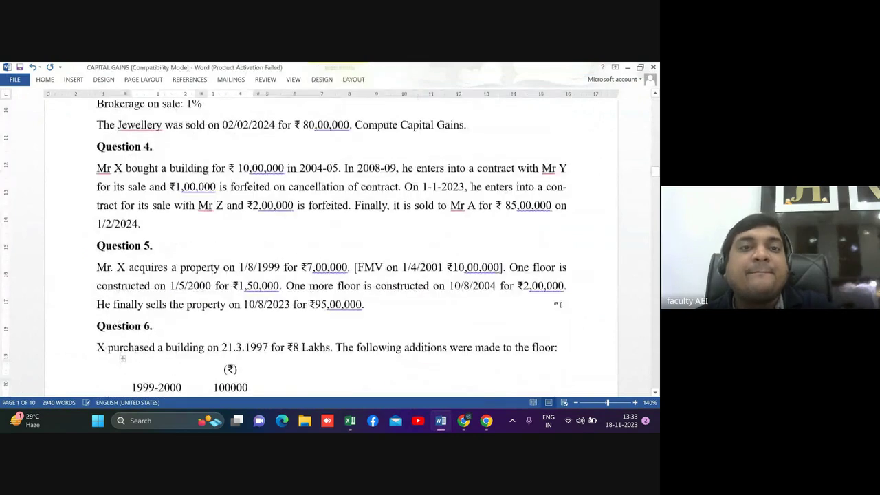
scroll(558, 305, down, 5)
scroll(558, 304, down, 1)
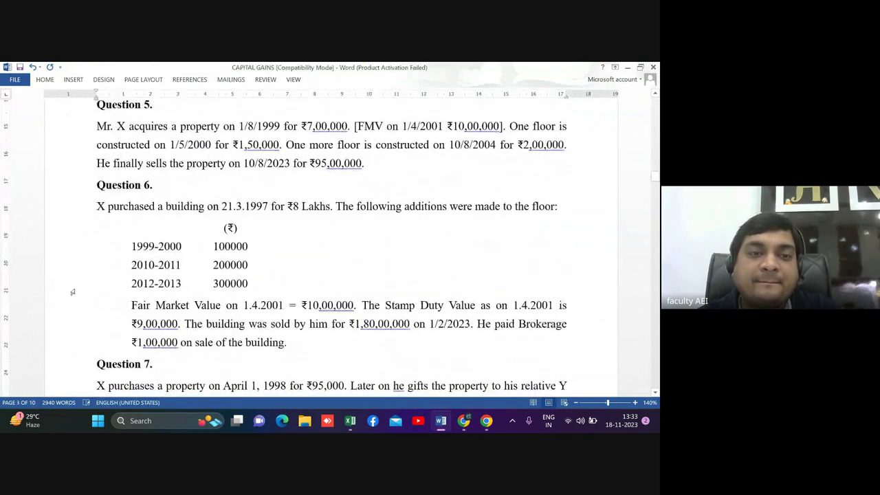
Step: Move the Fair Market Value paragraph to the left margin, delete and restore it, then return to Excel
key(BackSpace)
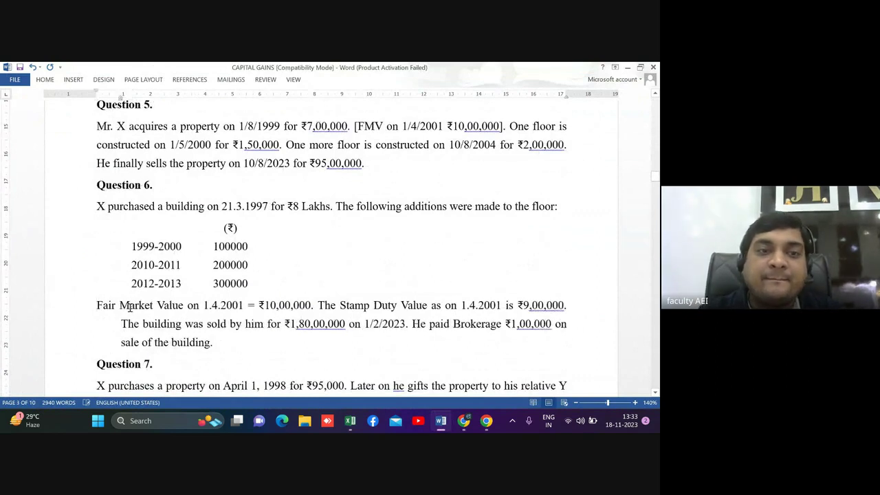
key(shift+Down)
key(shift+Down)
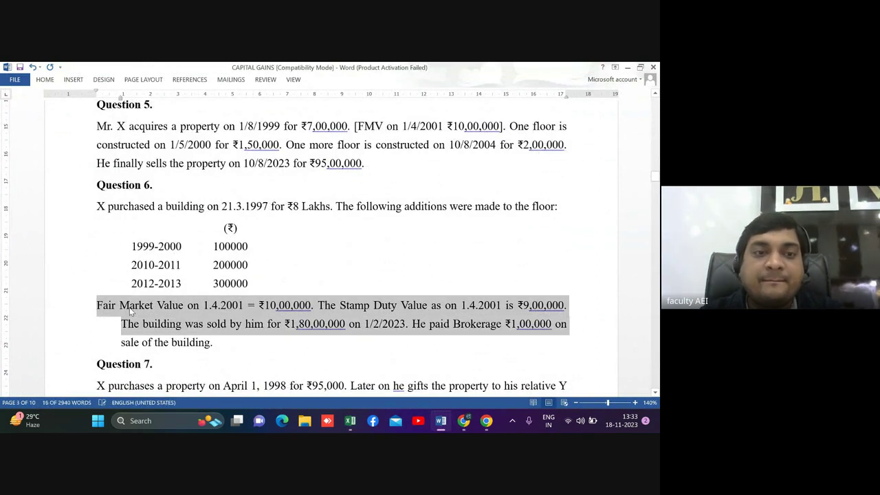
key(shift+Down)
key(Delete)
key(ctrl+z)
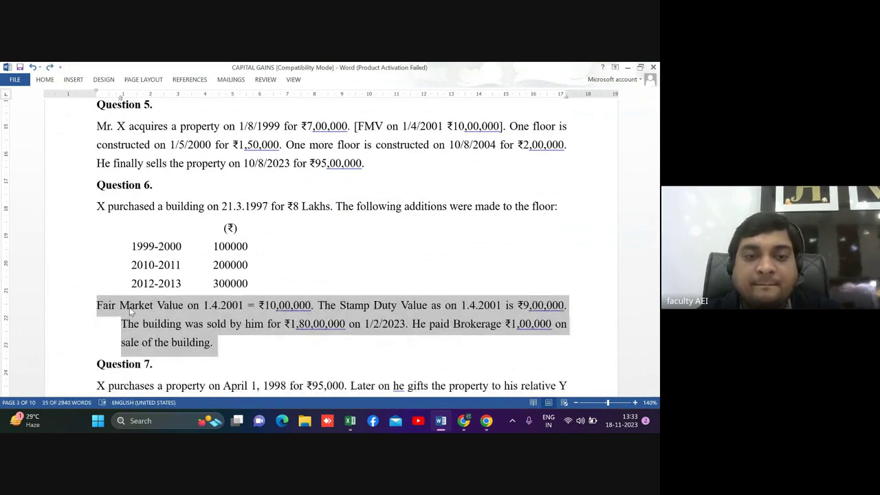
key(End)
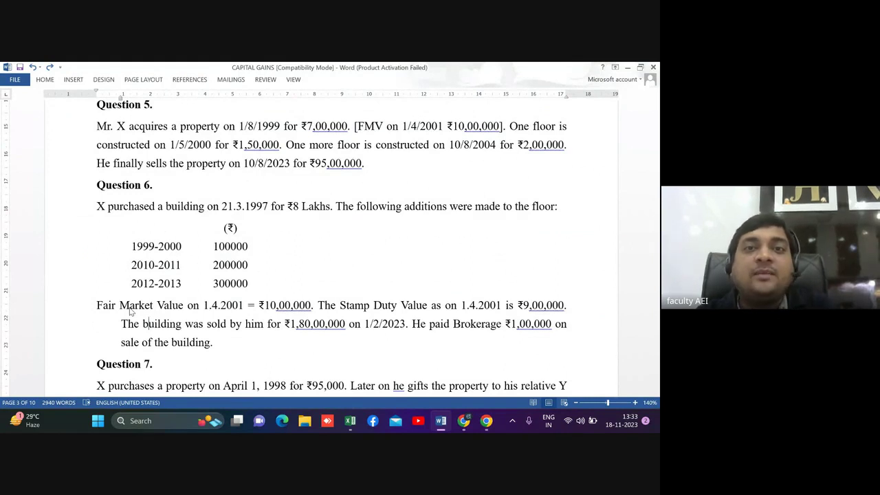
key(alt+Tab)
Step: Review the Question 5 notes, then move to empty cell A48 below the LTCG computation
key(Up)
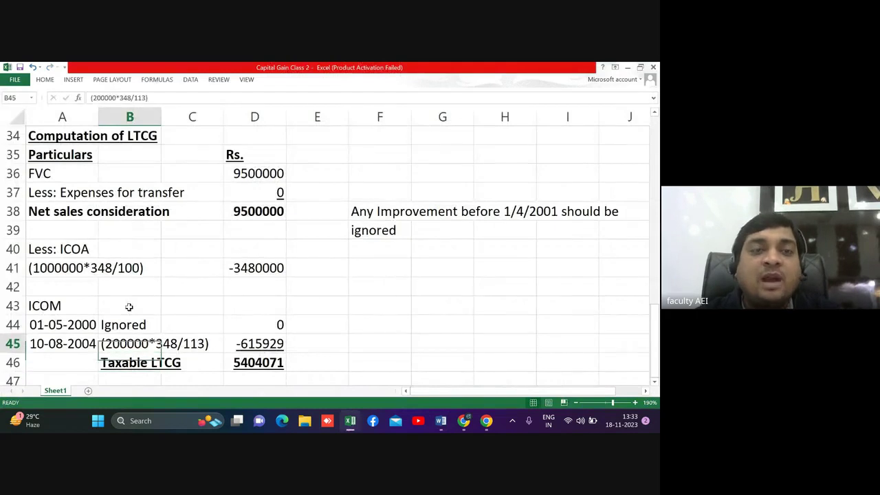
key(Up)
key(Up)
key(Up)
key(Up)
key(Up)
key(Up)
key(Up)
key(Up)
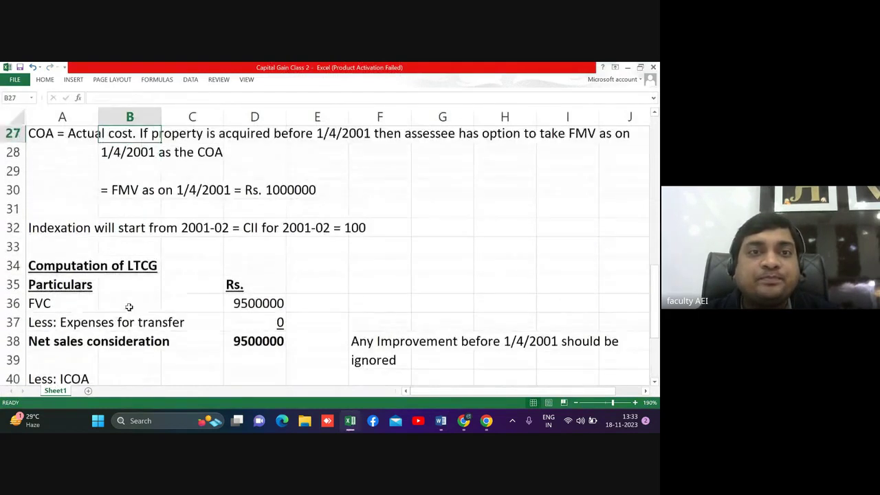
key(Up)
key(Up)
key(Up)
key(Up)
key(Down)
key(Down)
key(Down)
key(Down)
key(Down)
key(Down)
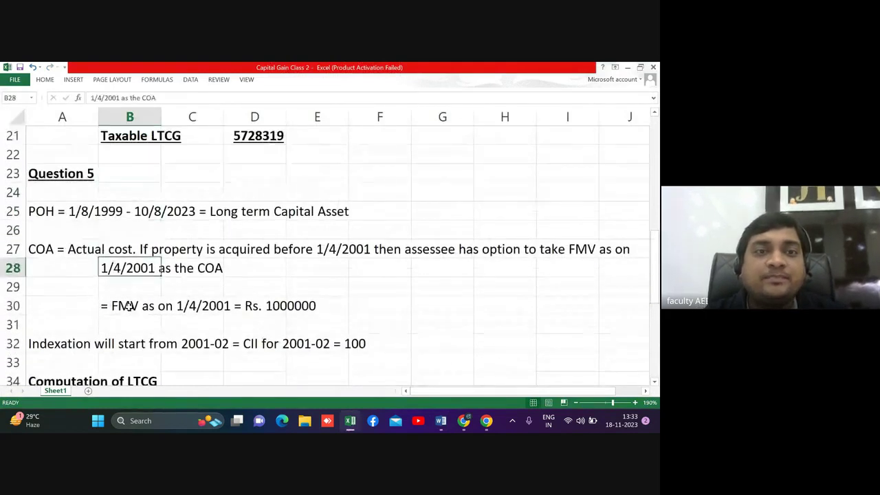
key(Right)
key(Up)
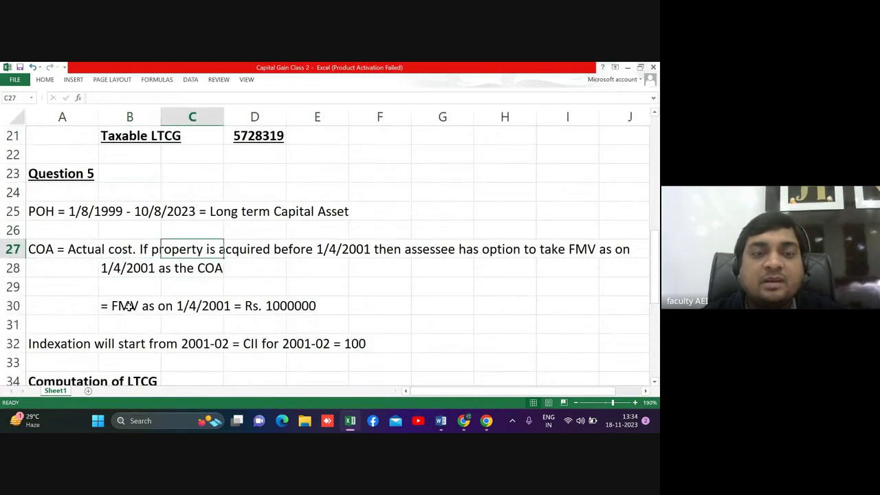
key(Down)
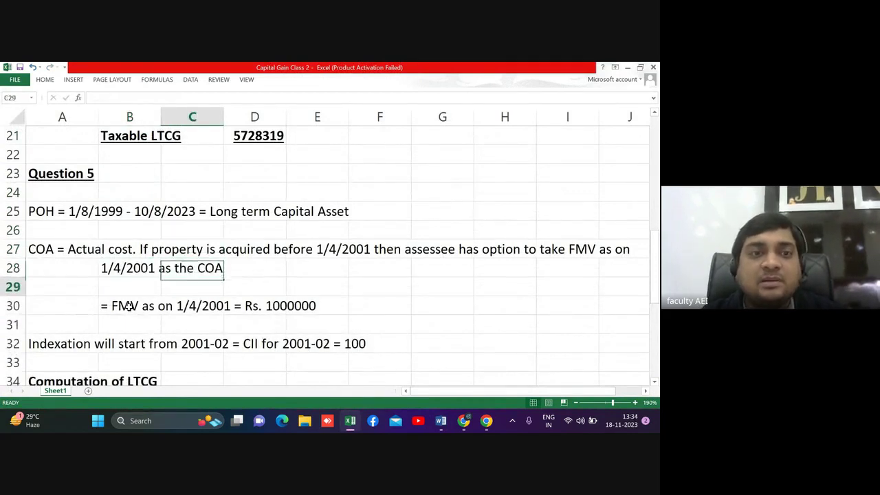
key(Down)
key(Down)
key(Down)
key(Down)
key(Down)
key(Down)
key(Down)
key(Down)
key(Up)
key(Up)
key(Up)
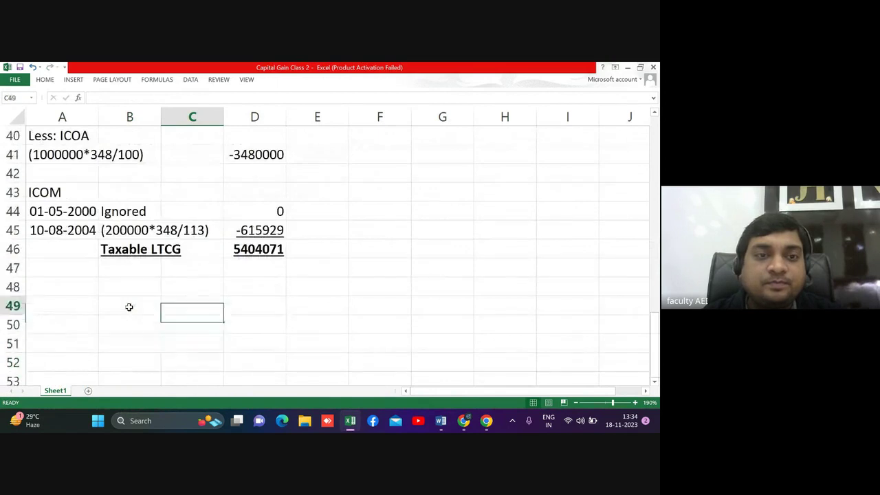
key(Up)
key(Left)
key(Left)
key(Down)
key(Down)
key(Down)
key(Down)
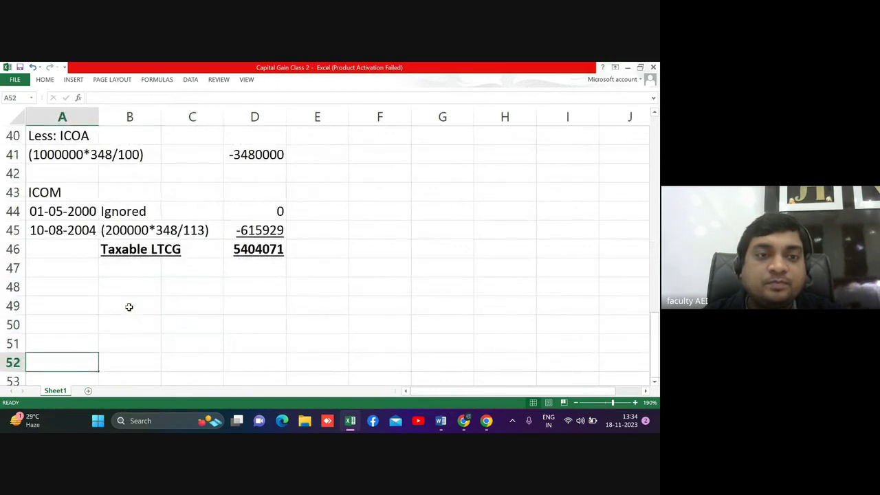
key(Down)
key(Down)
key(Down)
key(Down)
key(Down)
key(Down)
key(Up)
key(Up)
key(Up)
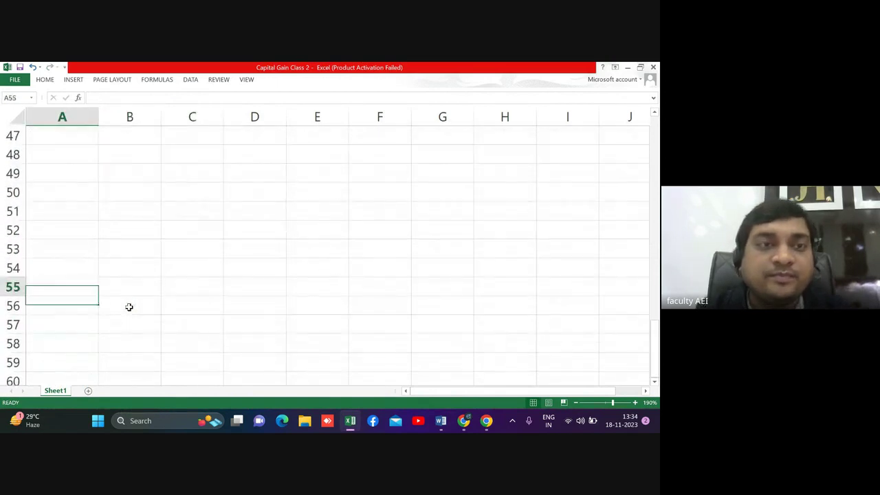
key(Up)
key(Up)
key(Up)
Step: Enter 'If the property is acquired before 1/4/2001 then cost of acquisition will be' in A48
text(If th)
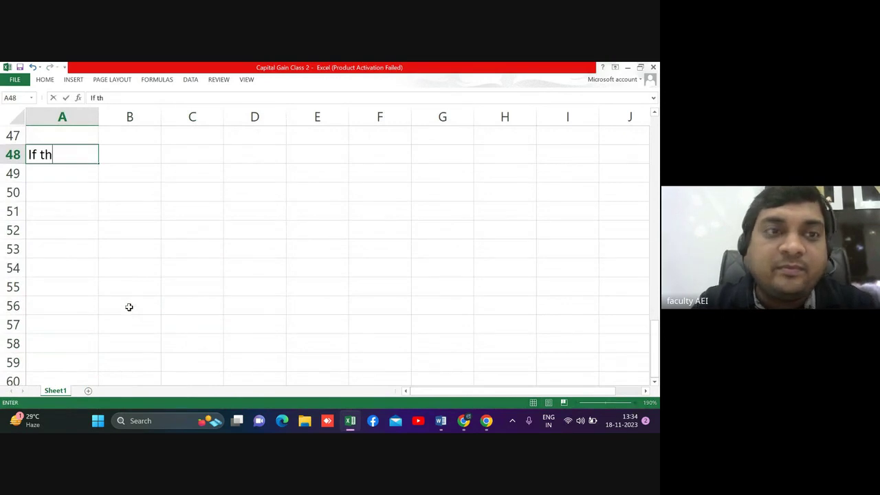
text(e property )
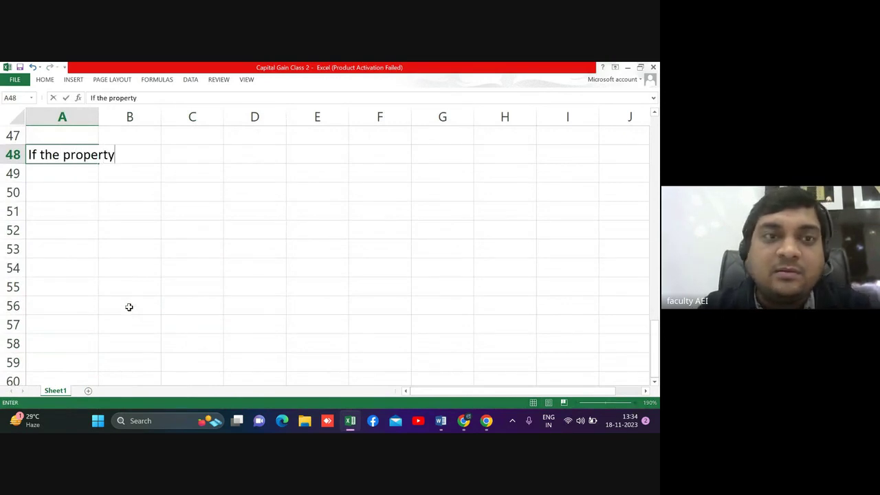
text(is a)
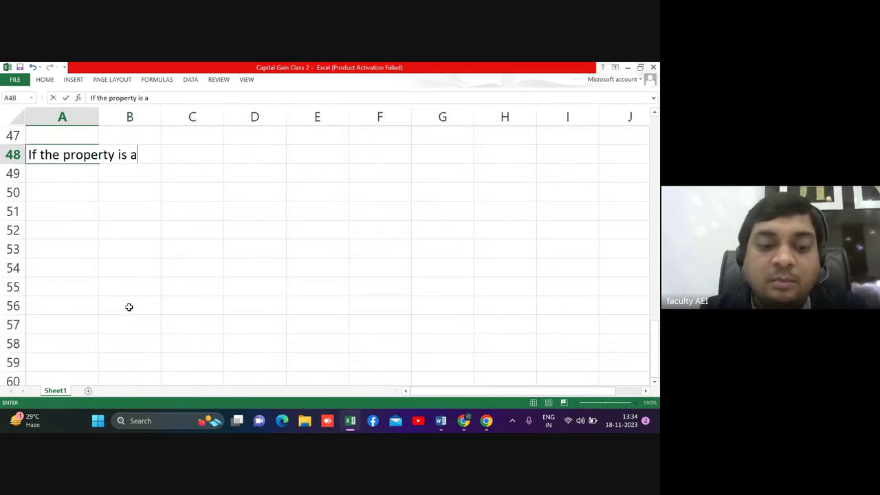
text(cquir)
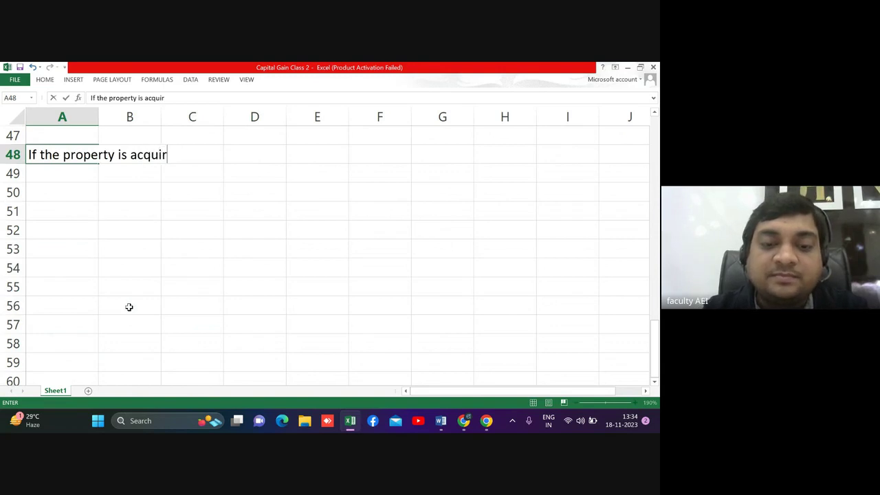
text(ed )
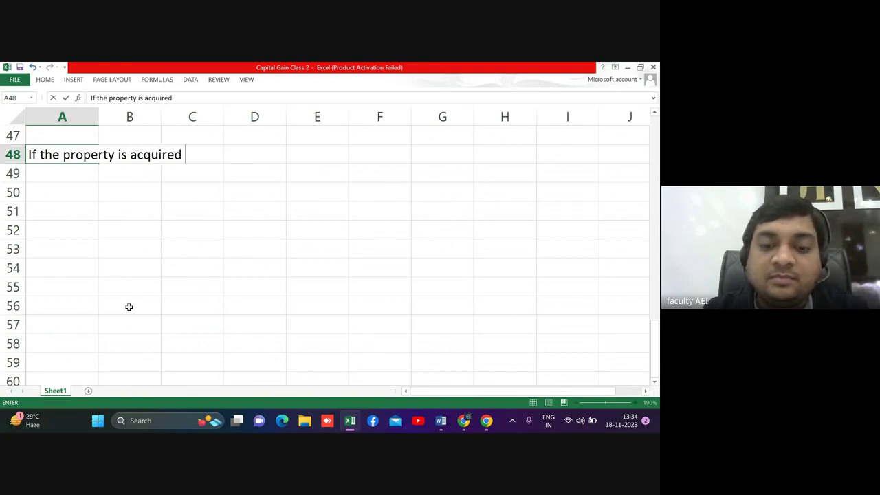
text(before 1.)
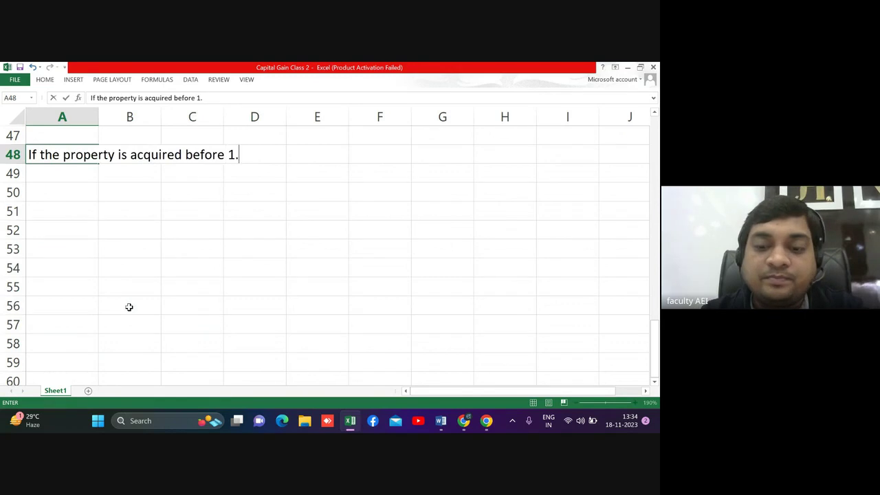
key(BackSpace)
text(/4/)
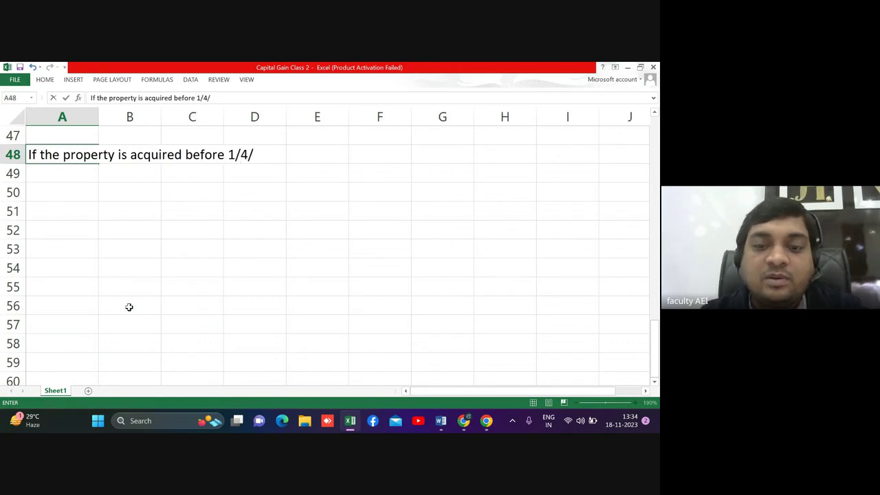
text(2001 then )
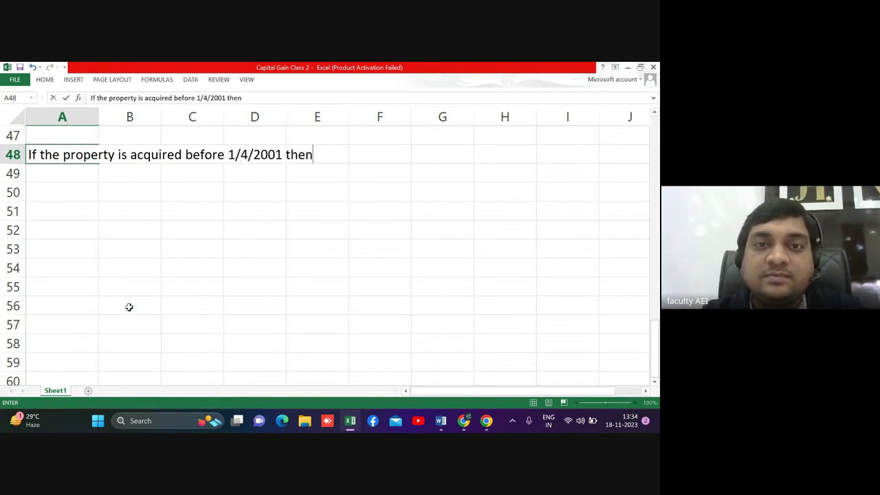
text(actual)
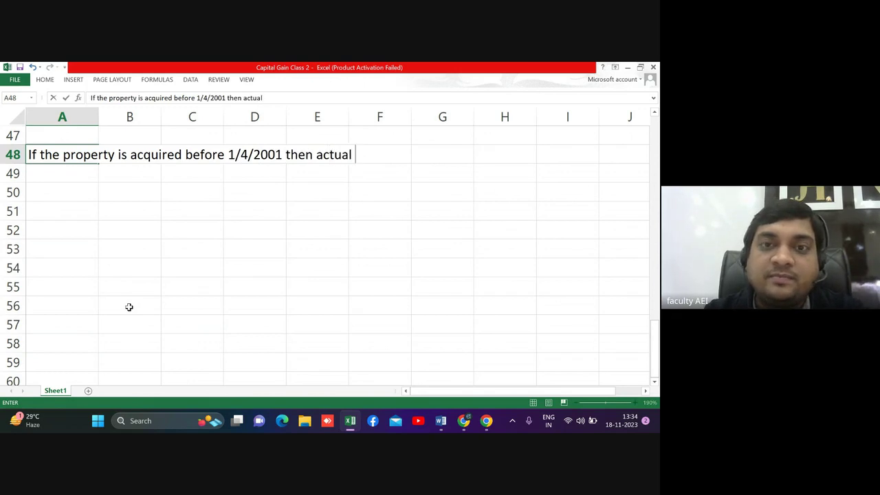
text( cost)
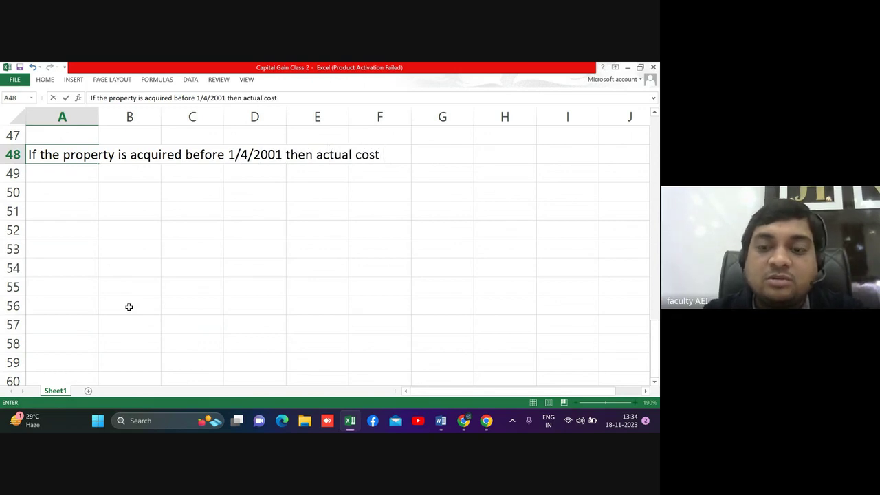
key(BackSpace)
key(BackSpace)
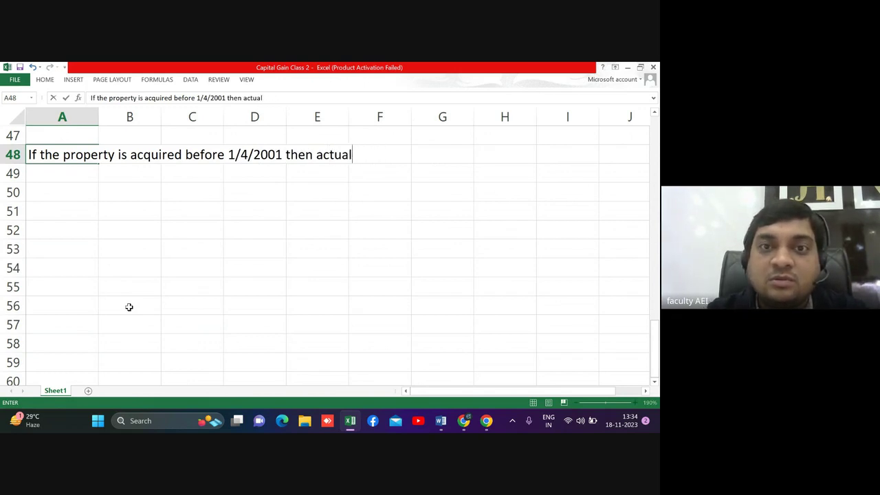
key(BackSpace)
key(BackSpace)
key(BackSpace)
key(BackSpace)
key(BackSpace)
key(BackSpace)
text(cost )
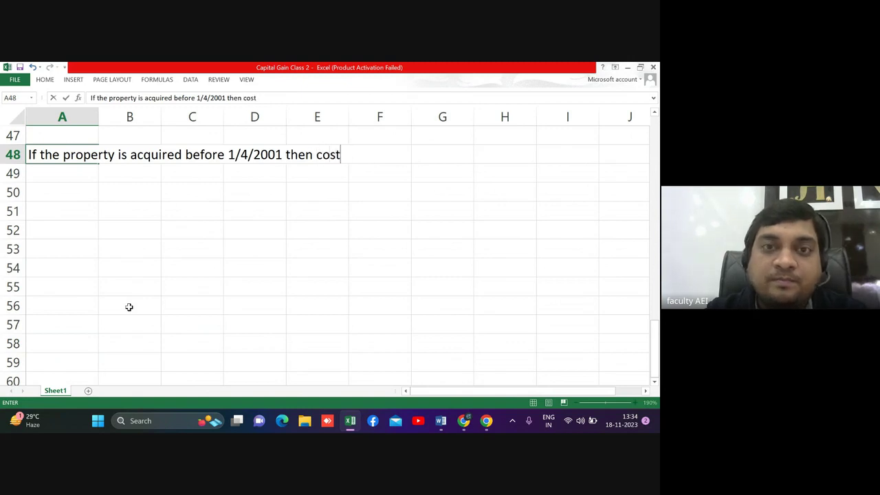
text(of a)
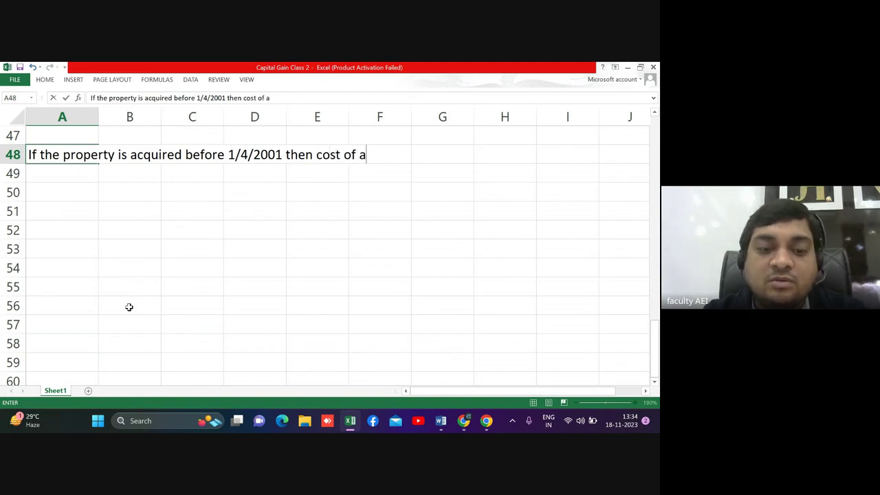
text(cquisition )
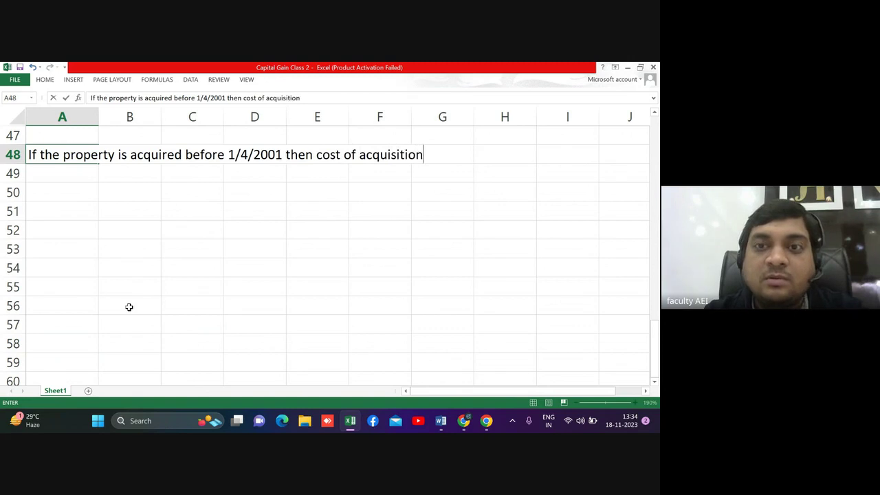
text(will be)
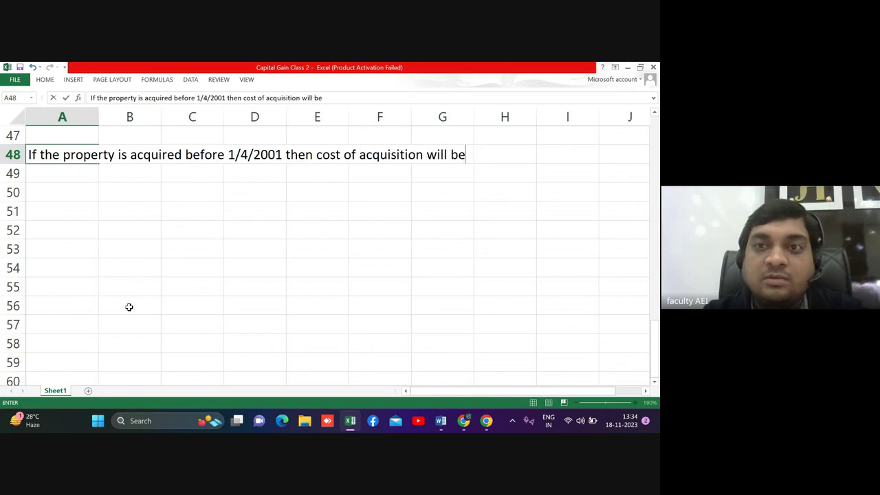
key(Return)
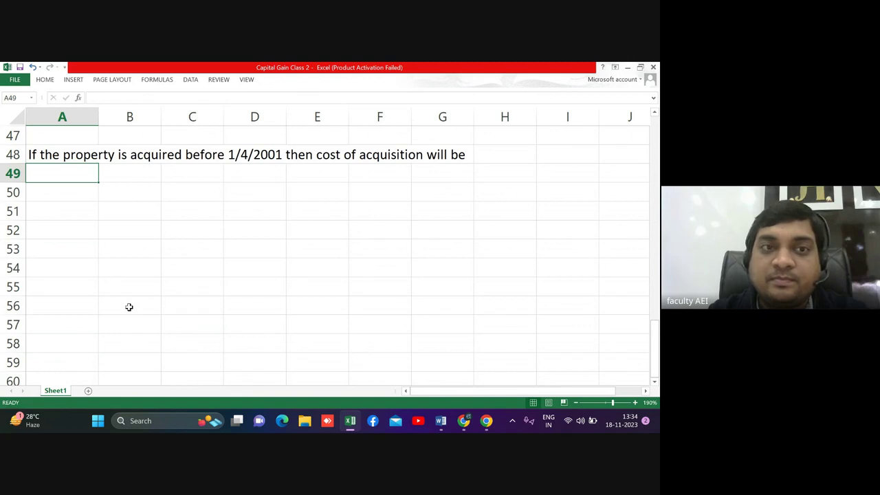
Step: Append 'higher of' to the end of the row 48 sentence
key(Up)
key(Down)
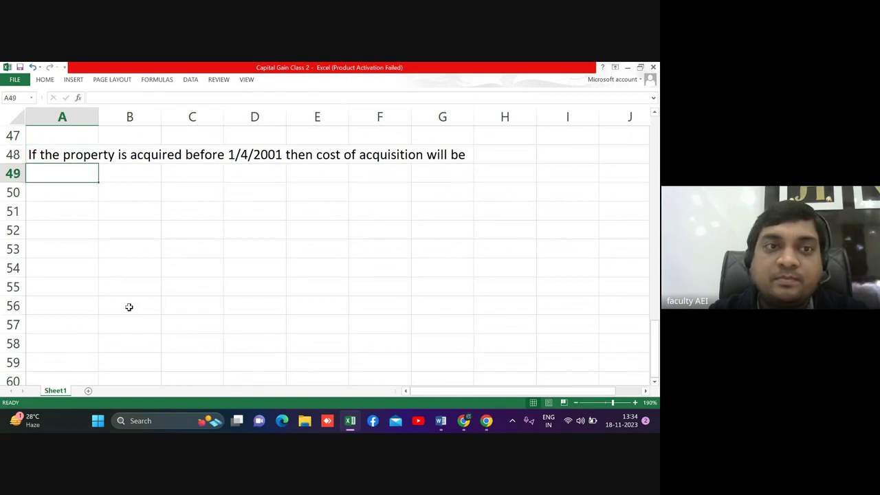
key(Right)
key(Right)
key(Right)
key(Right)
key(Up)
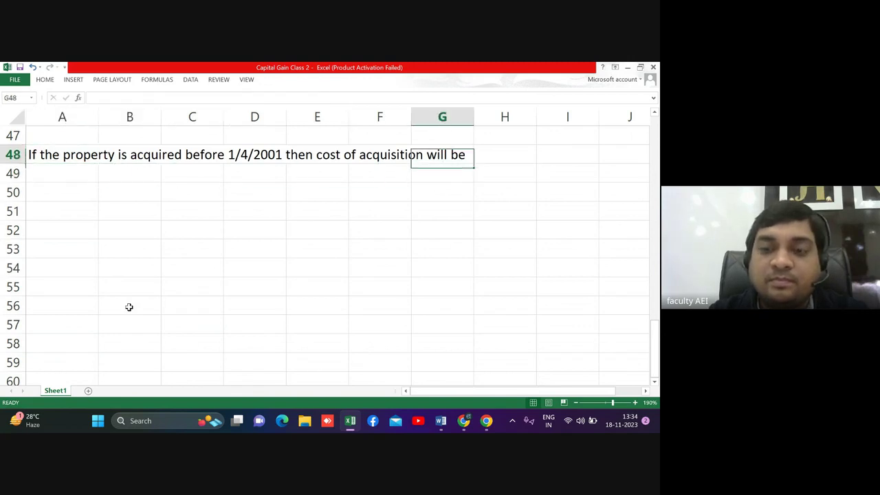
key(Left)
key(Left)
key(Left)
key(Left)
key(Left)
key(Left)
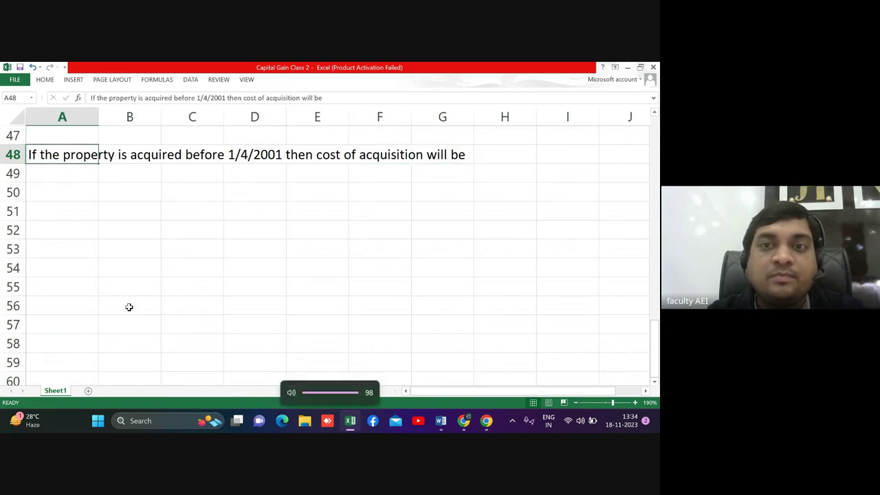
key(XF86AudioRaiseVolume)
key(F2)
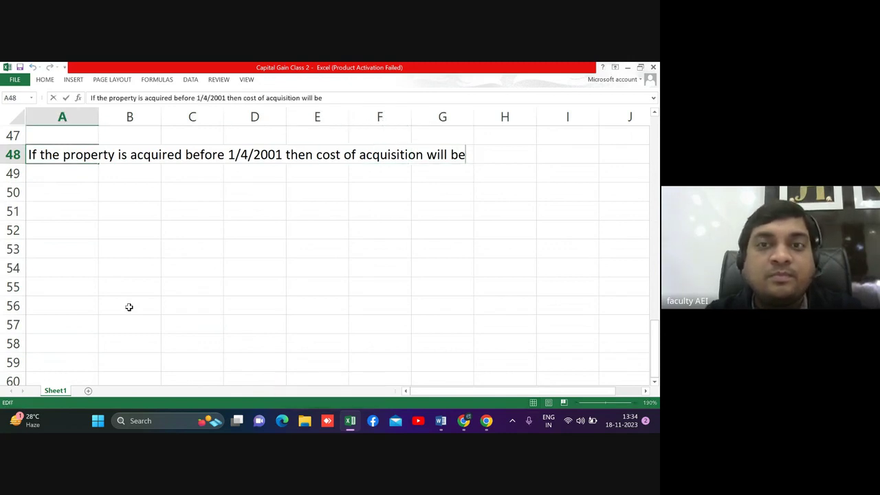
text( higher of)
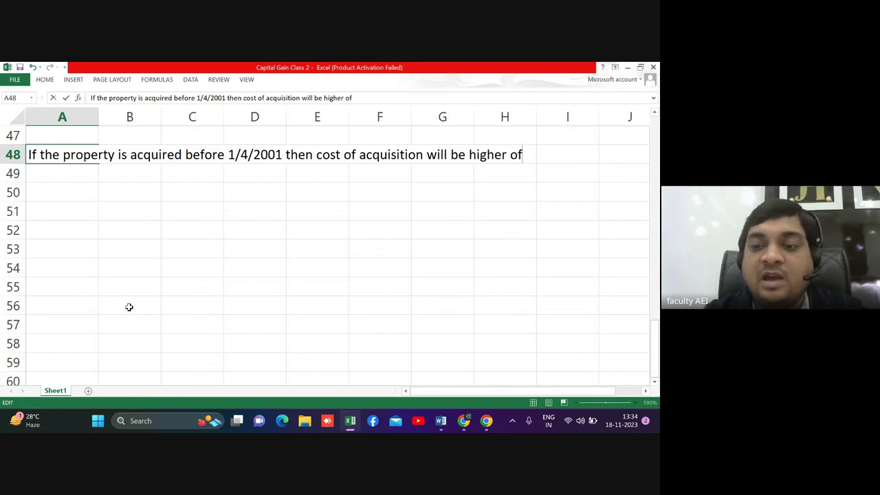
key(Return)
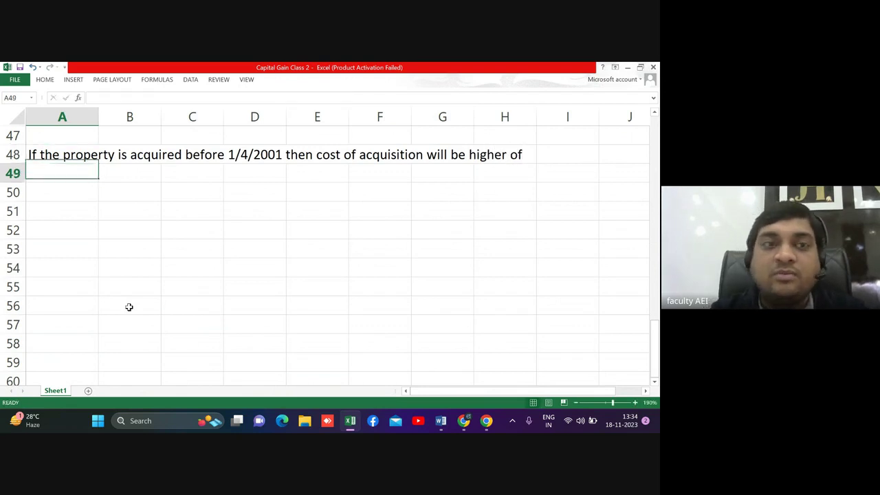
Step: List 'A. Actual Cost' and 'B. FMV as on 1/4/2001' in A49 and A50
text(A. Ac)
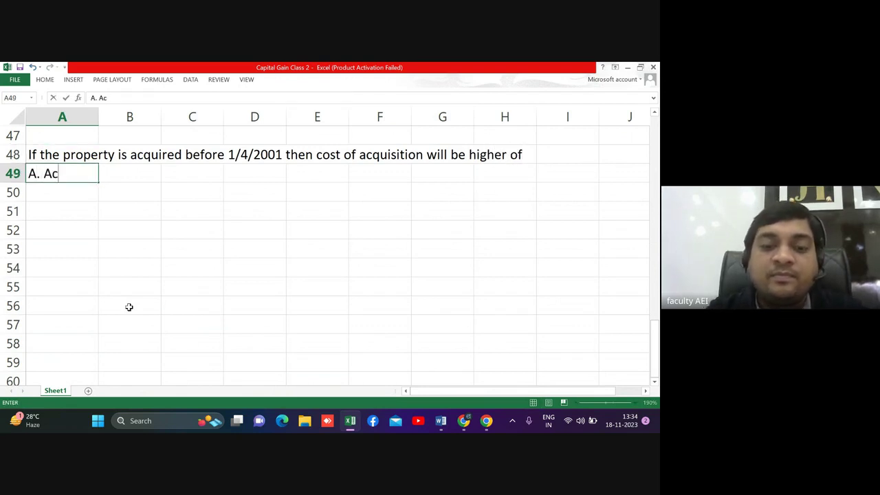
text(tual Cos)
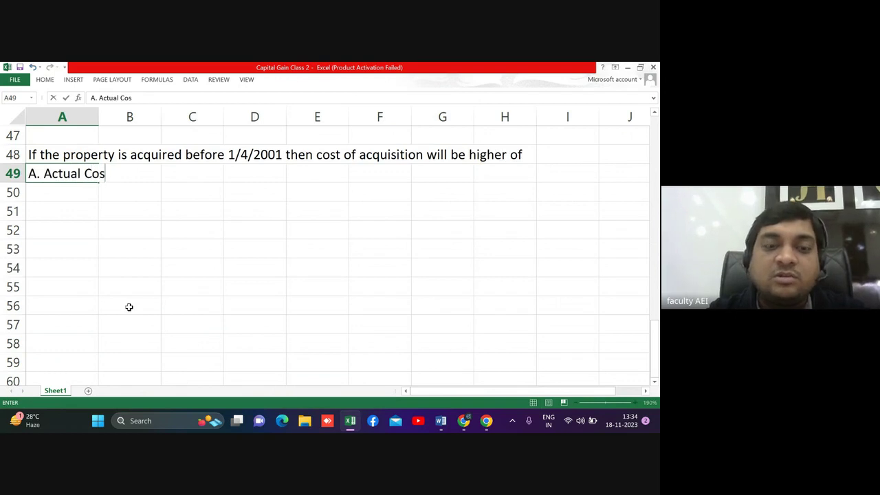
text(t)
key(Return)
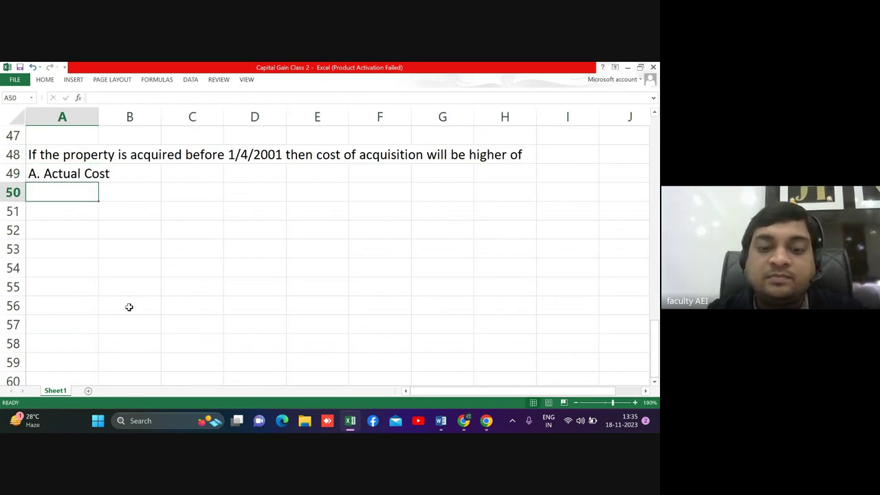
text(B. FMV )
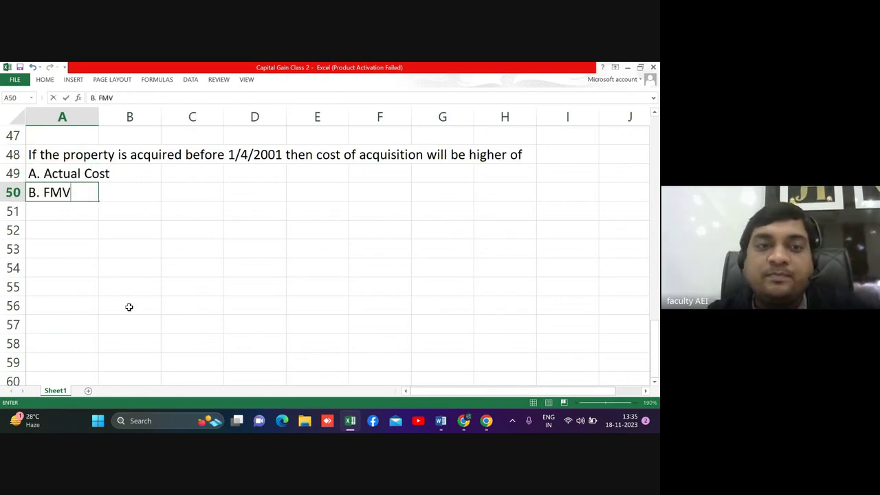
text(as on)
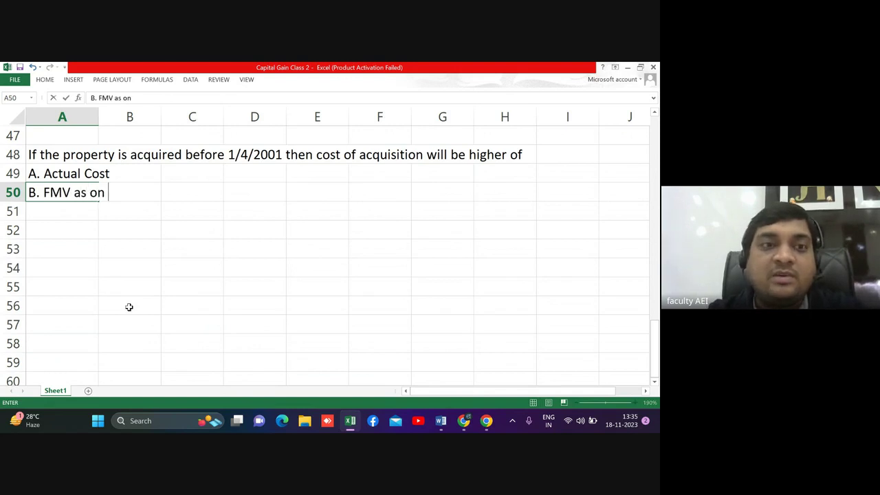
text( 1/4/20)
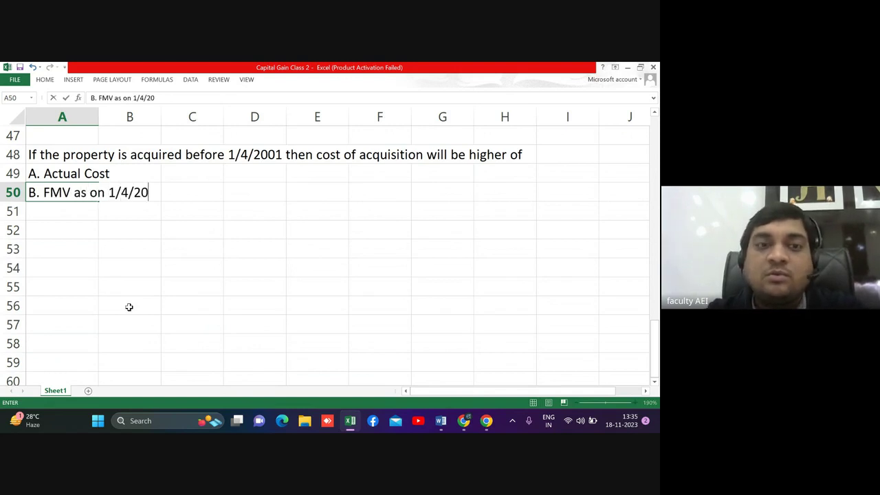
text(01)
key(Return)
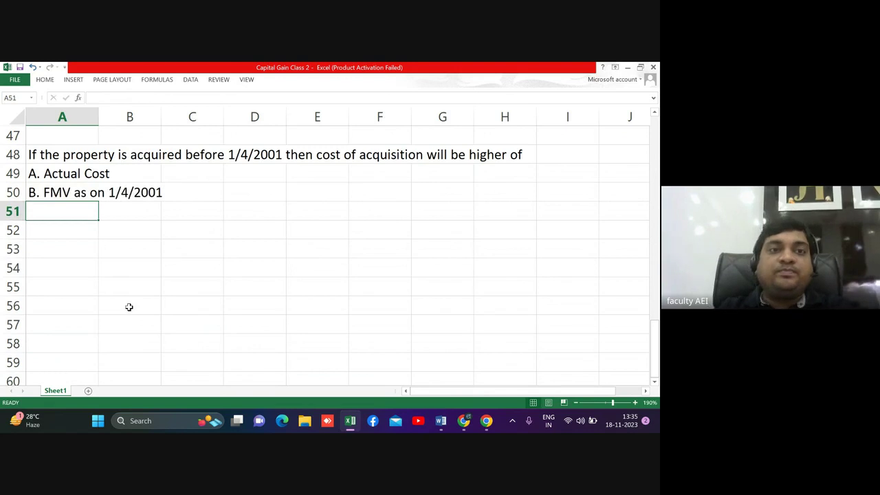
Step: Enter 'FMV as on 1/4/2001 cannot exceed stamp duty value as on 1/4/2001' in A52, bold and underlined
key(Return)
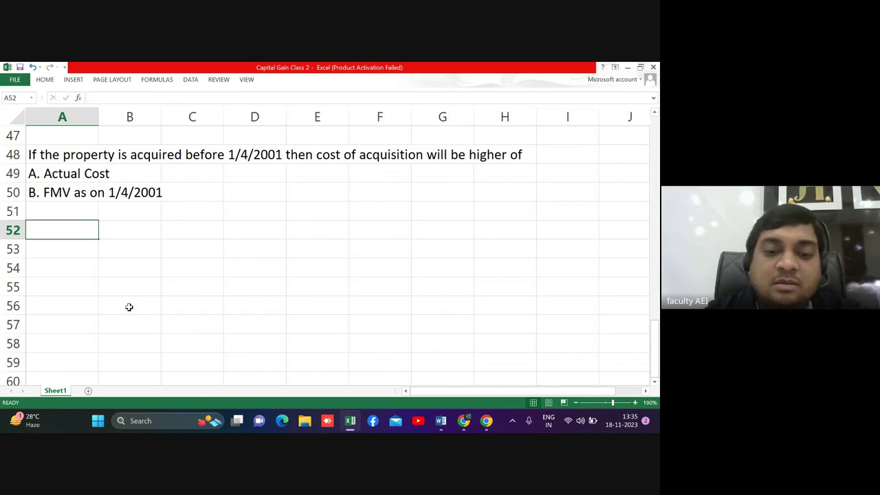
text(FMV as o)
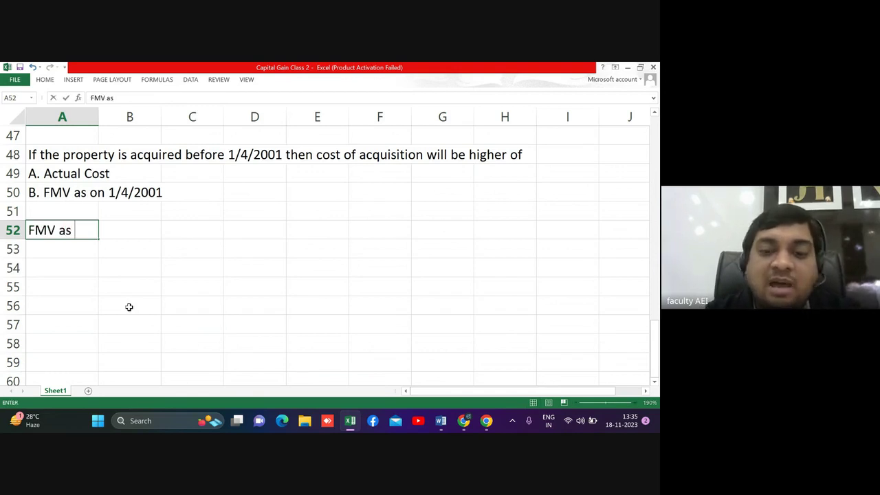
text(n )
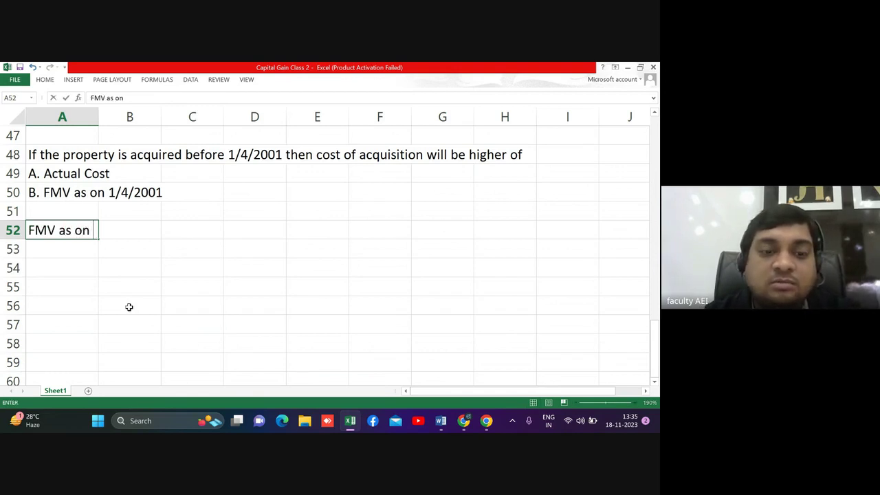
text(1/4/20)
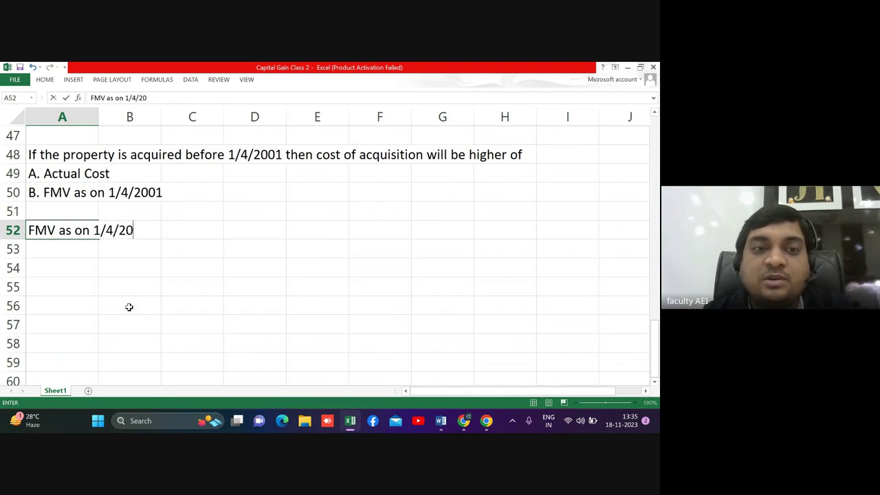
text(01 canno)
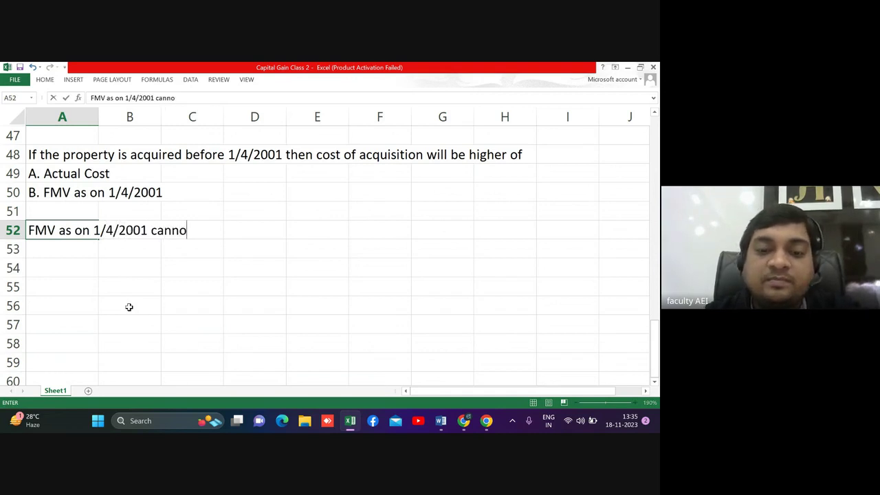
text(t exceed )
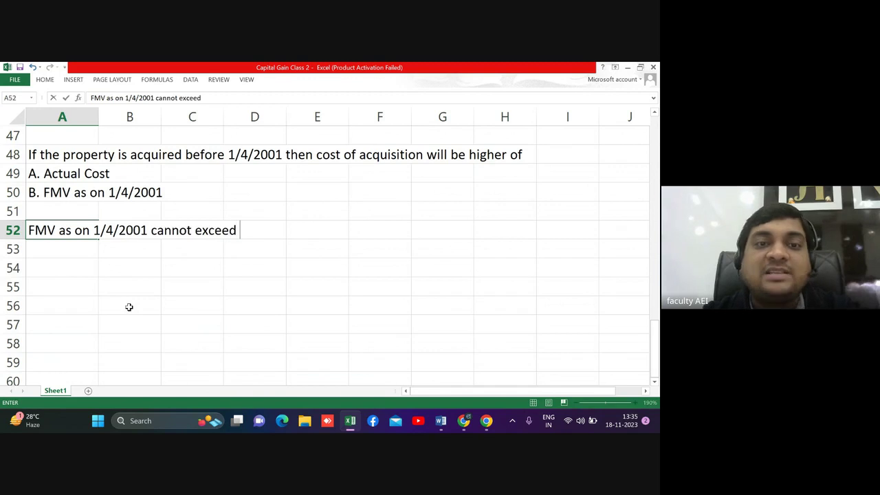
text(stamp )
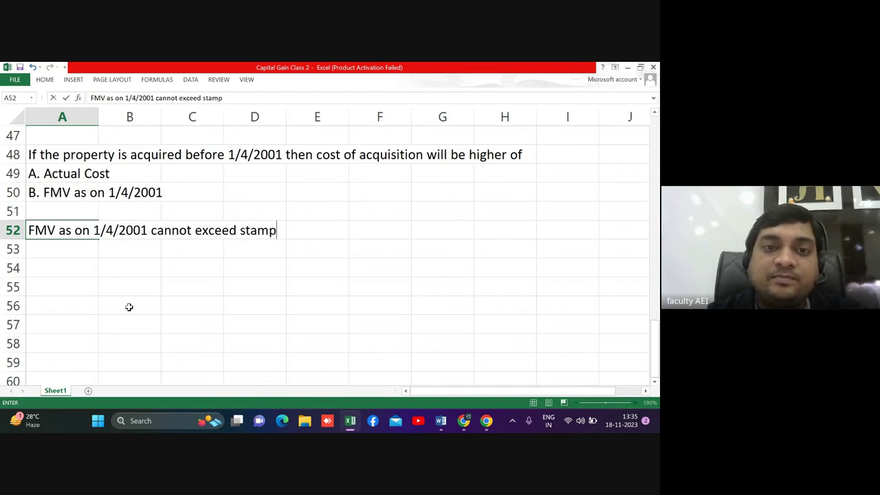
text(duty )
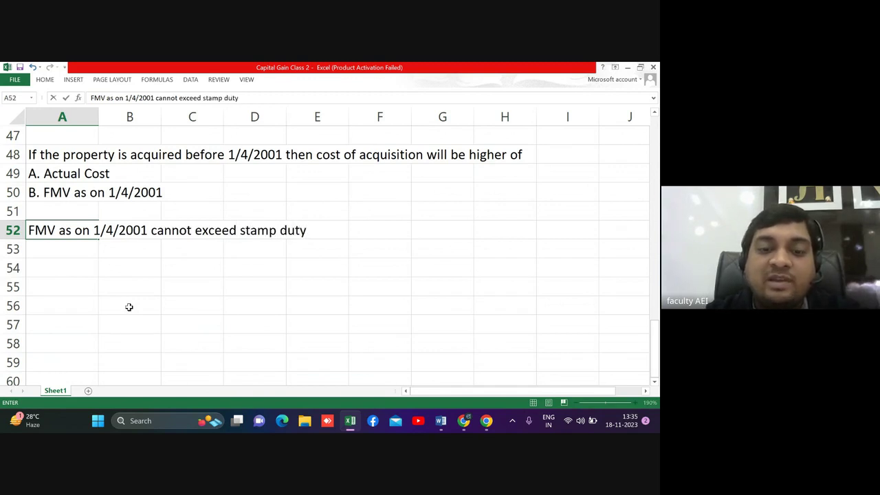
text(value as )
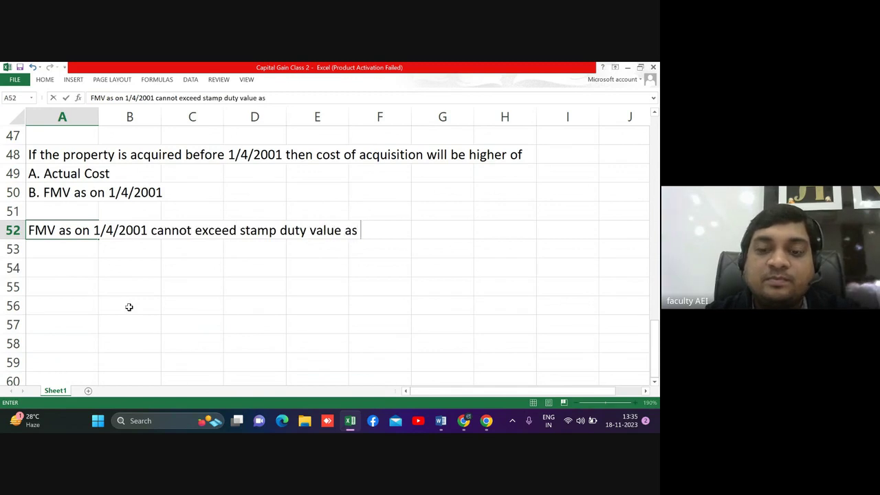
text(on 1/4/2)
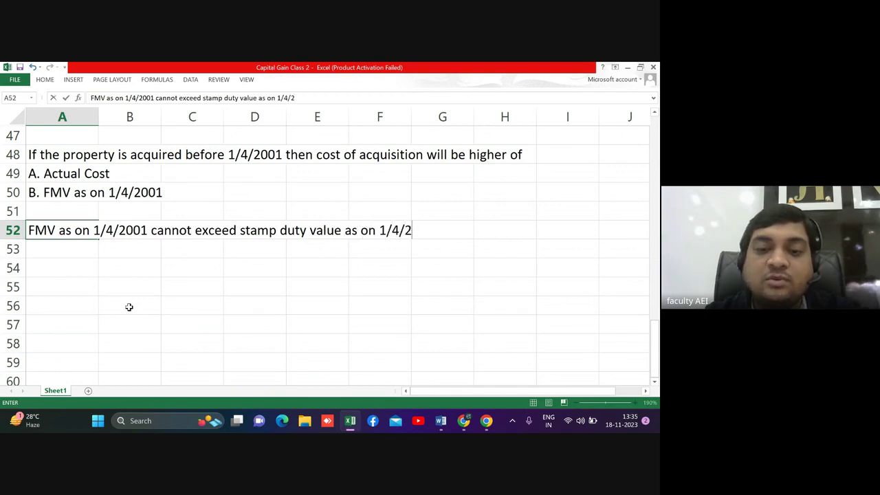
text(001)
key(Return)
key(Up)
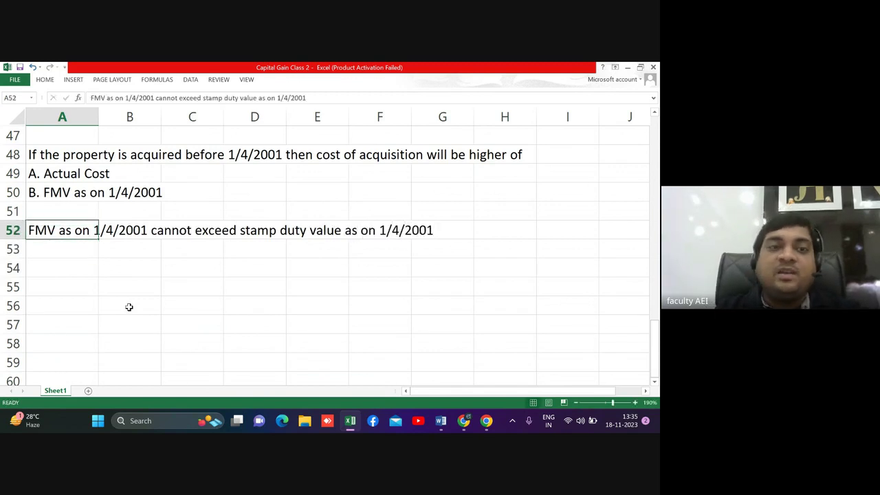
key(ctrl+b)
key(ctrl+u)
key(Down)
key(Down)
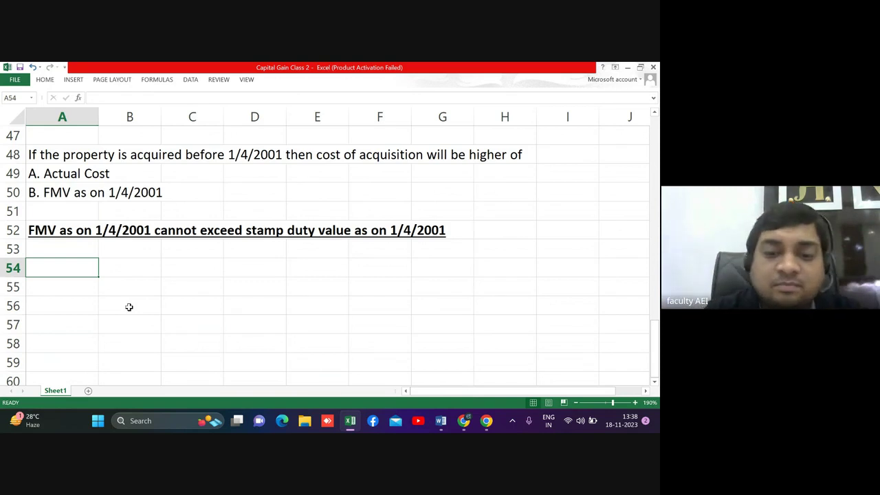
Step: Write self notes: COA cannot be more than Stamp Duty Value (A54); FVC sale proceeds cannot be less (A55)
key(F2)
text(Self)
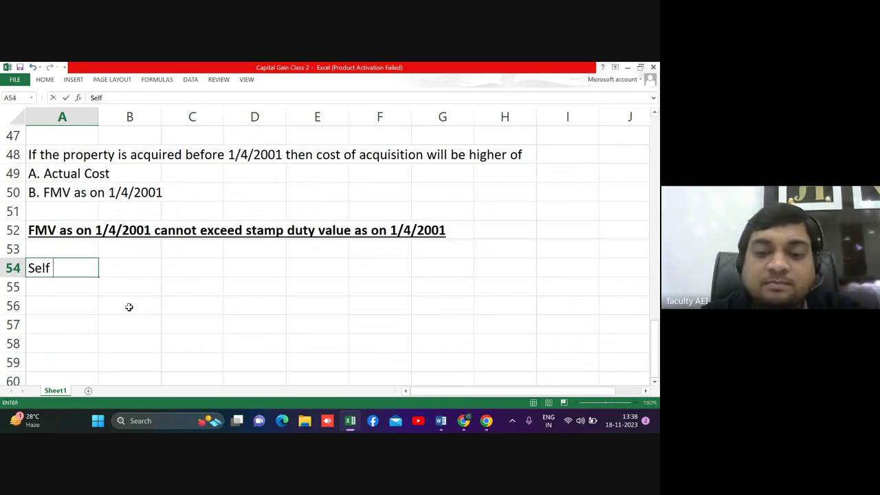
text( Note:)
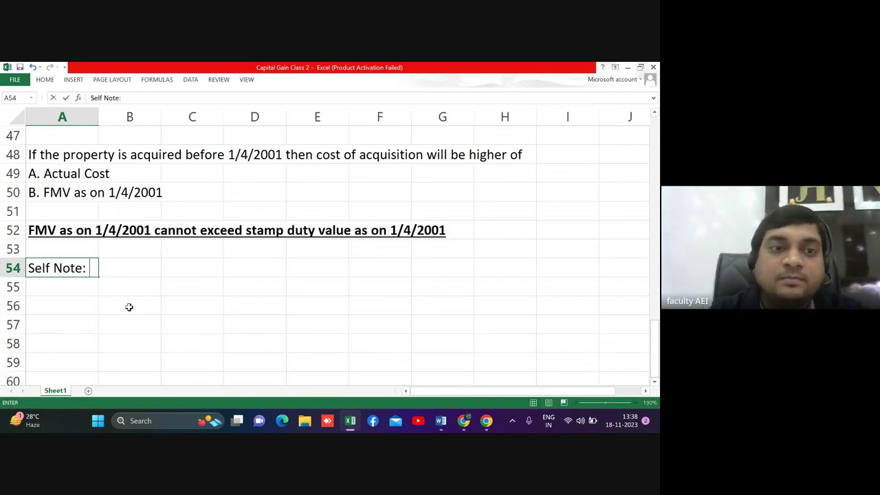
text( in acse)
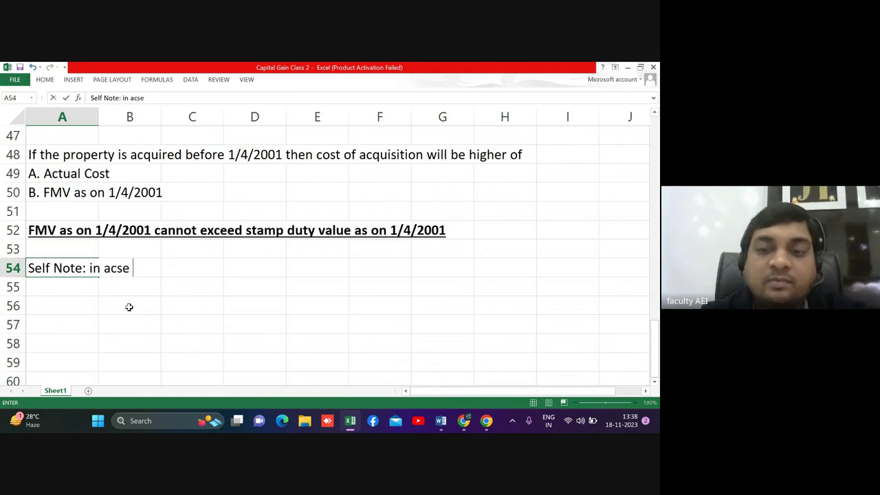
key(BackSpace)
key(BackSpace)
key(BackSpace)
key(BackSpace)
text(case )
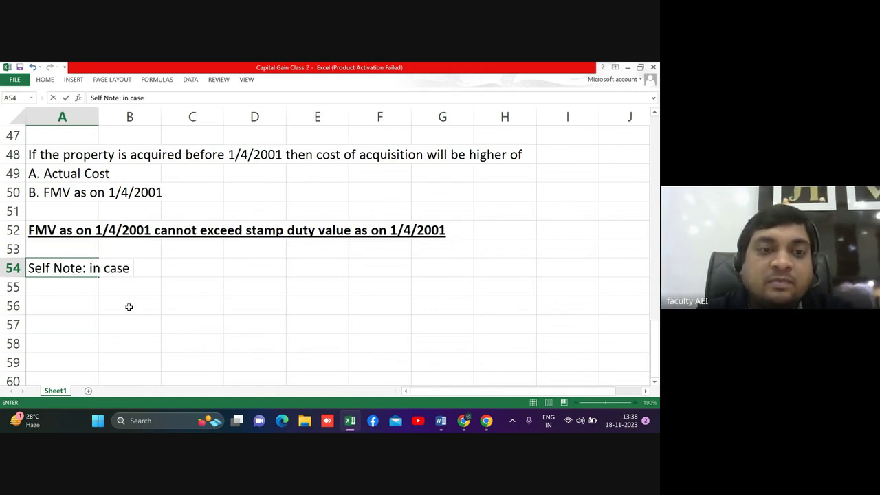
text(of cost)
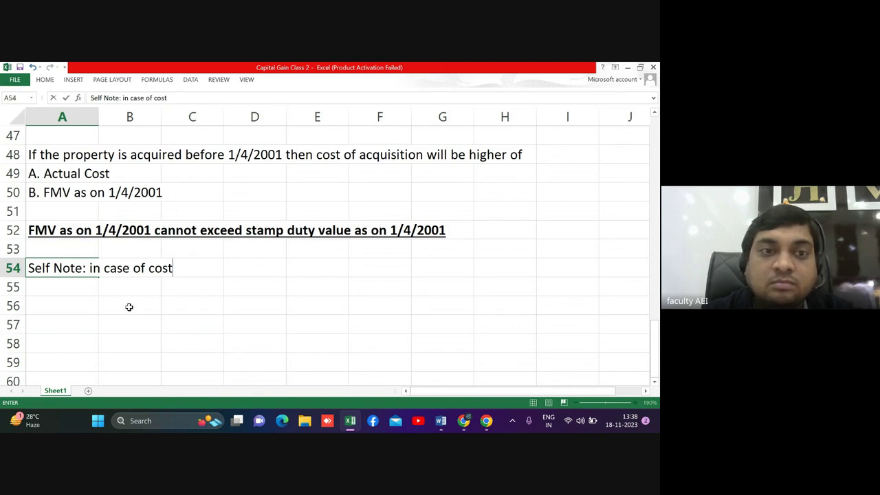
text(, )
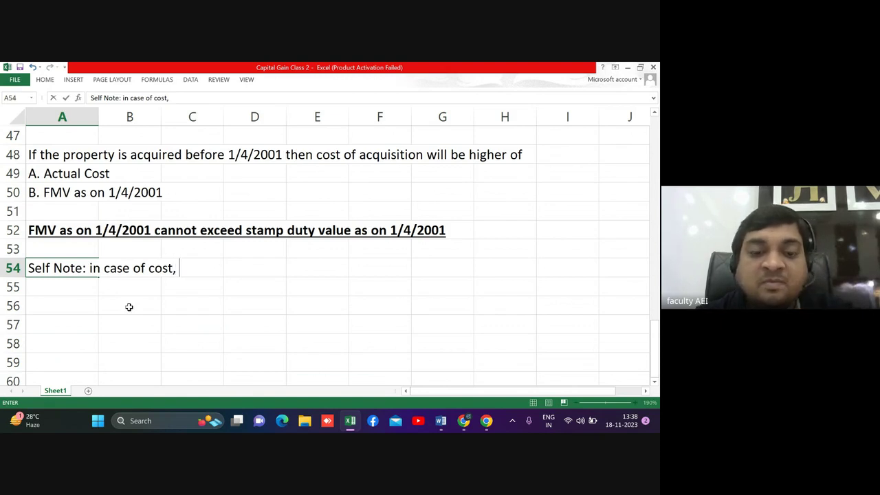
text(c)
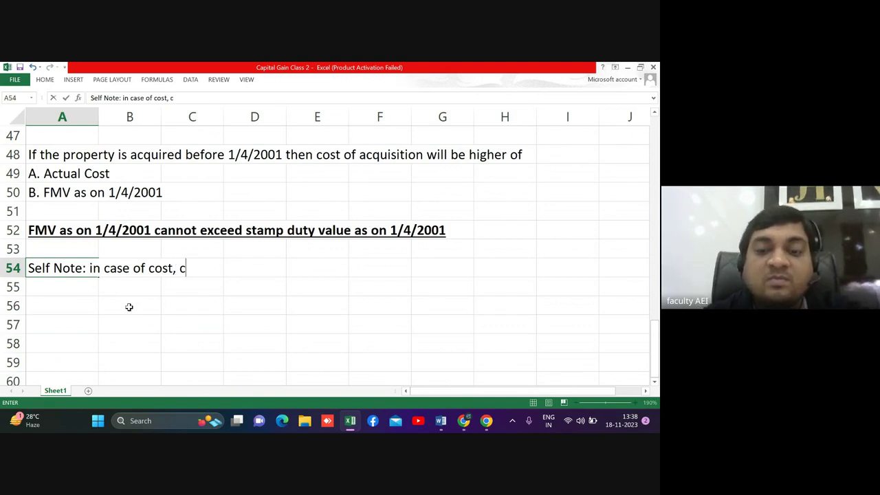
key(BackSpace)
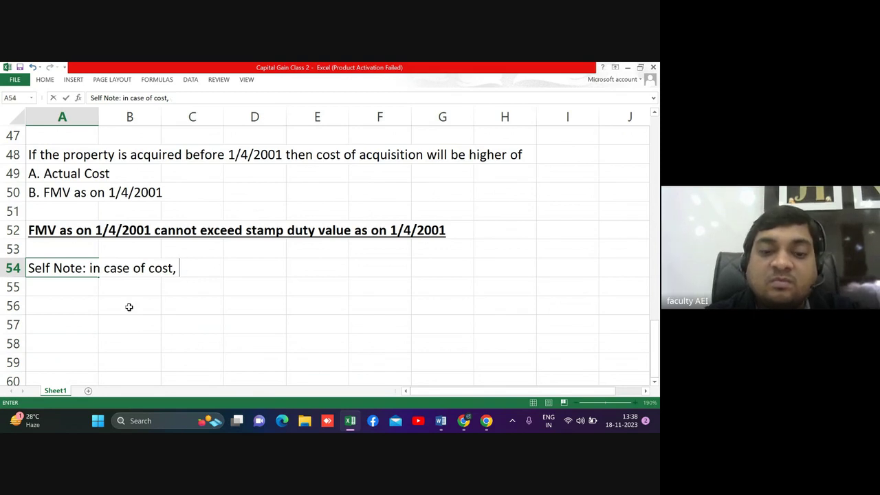
text(COA ca)
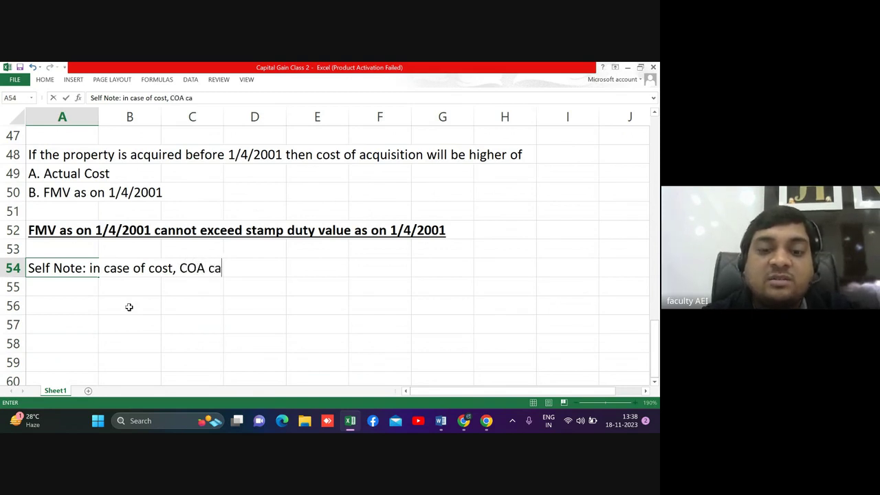
text(nnot be)
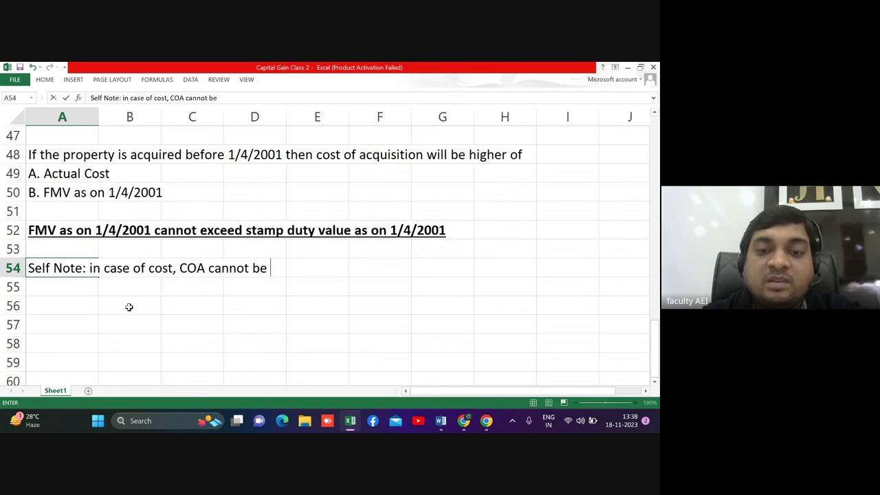
text( more than )
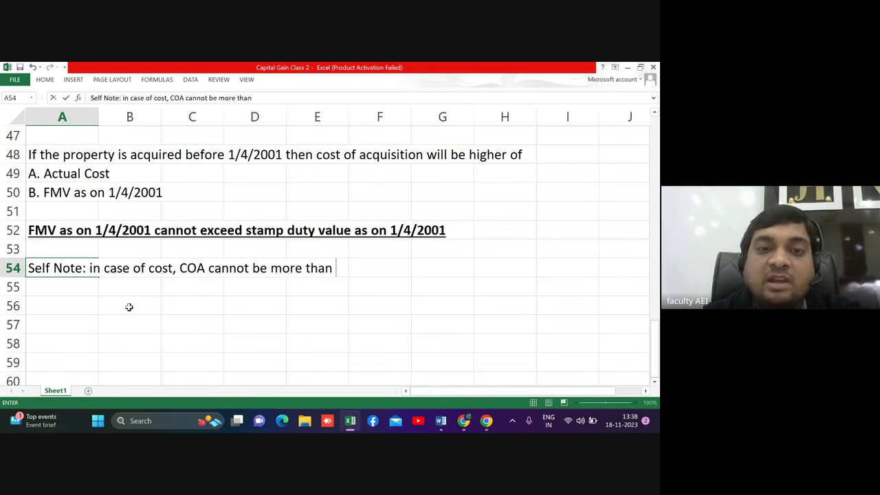
text(Stamp)
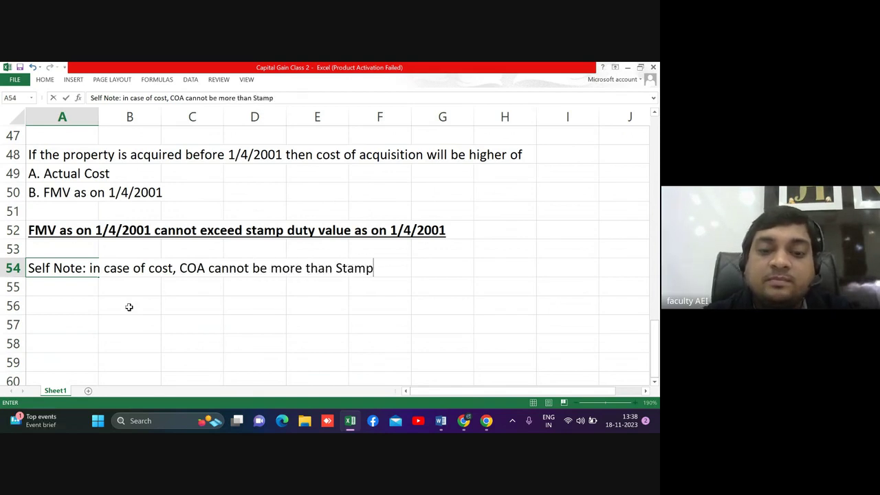
text( Duty VA)
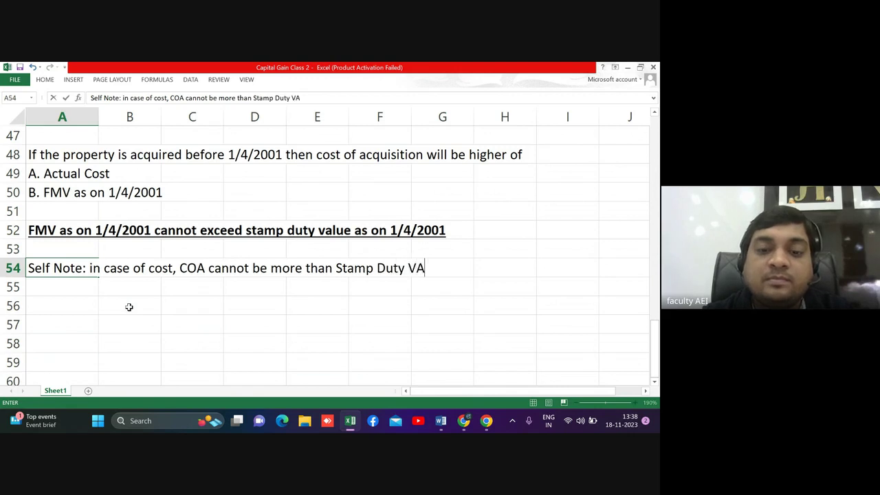
text(lue)
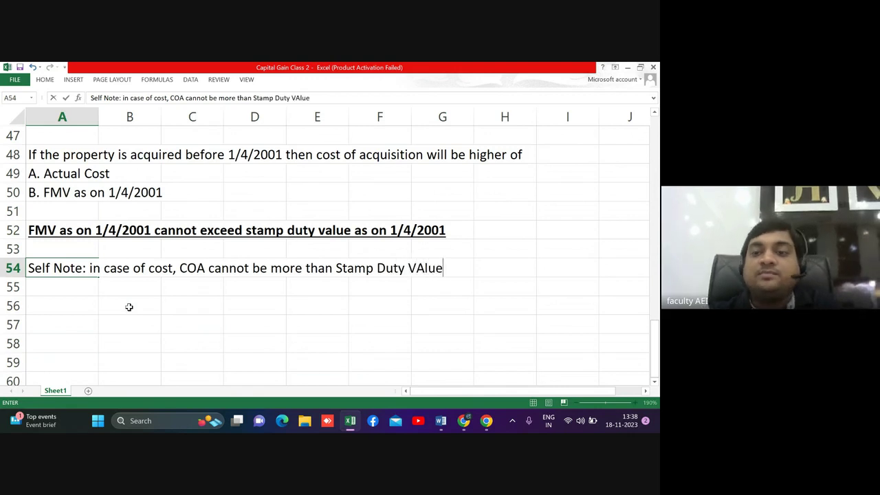
key(Return)
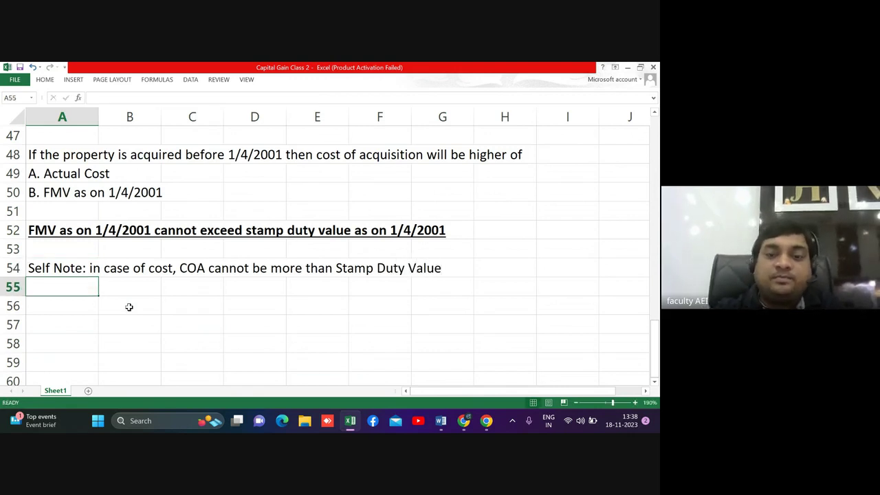
text(in case of )
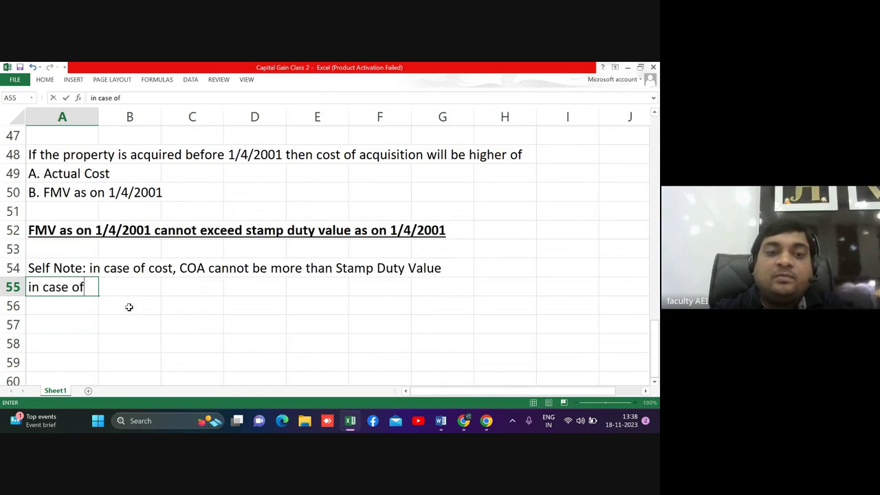
text(FVC)
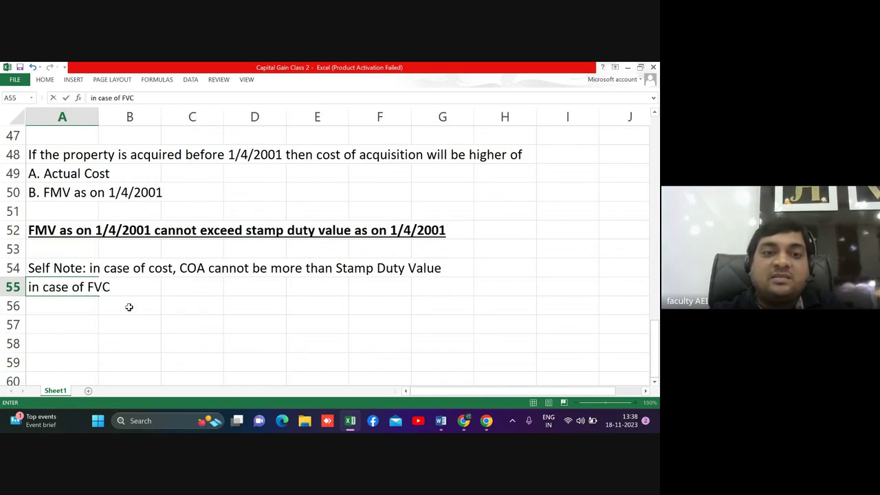
text(, sale )
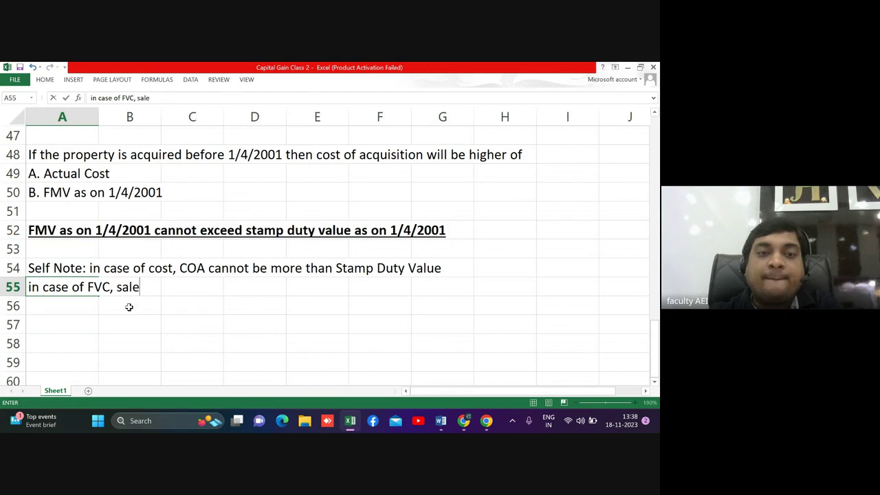
text(pro)
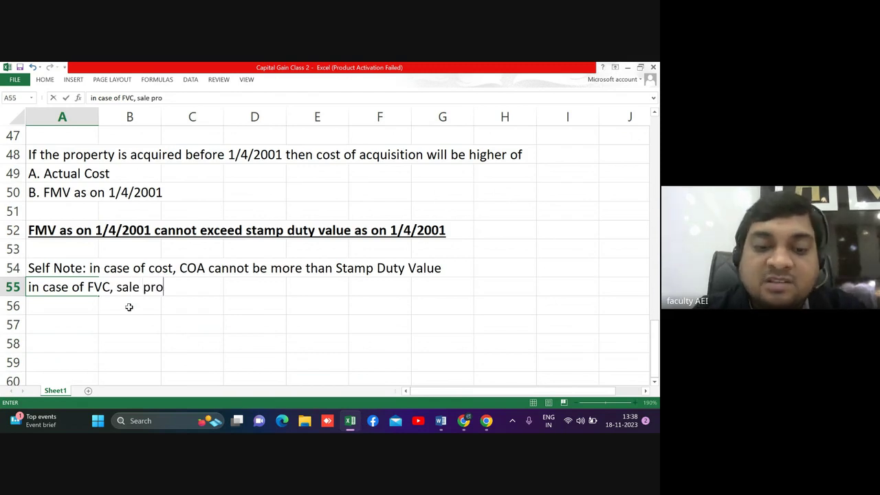
text(ceeds ca)
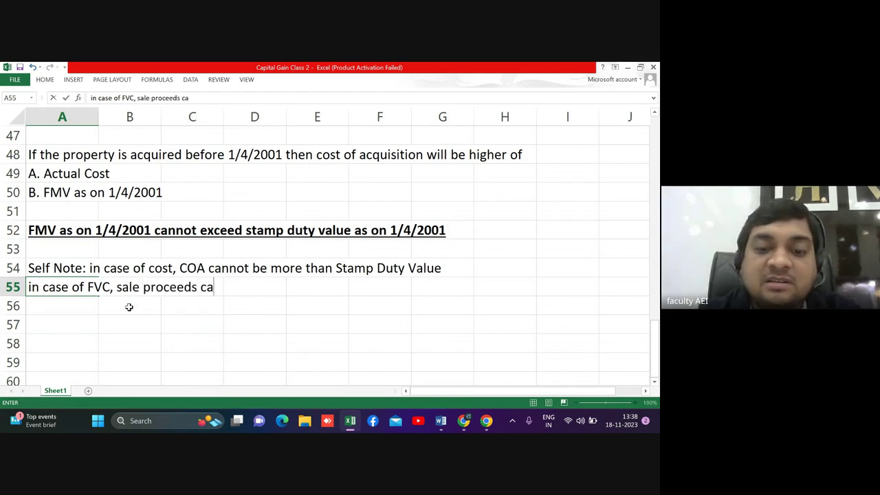
text(nnot be)
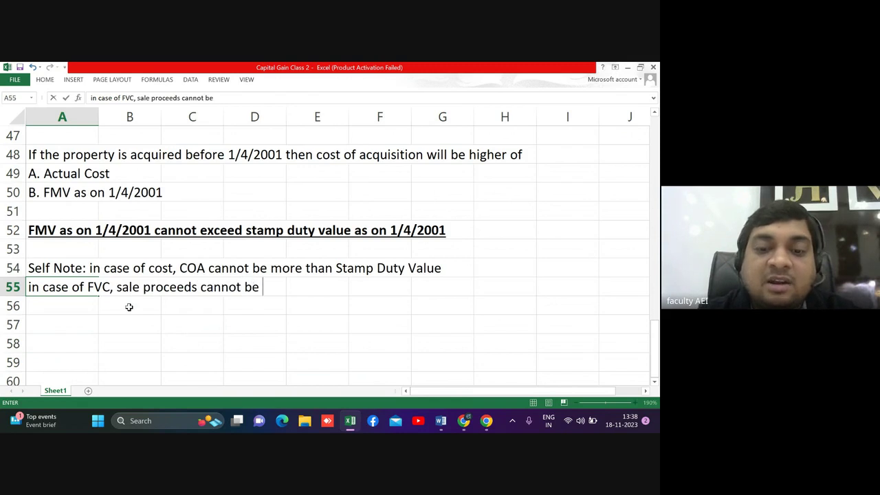
text( less than )
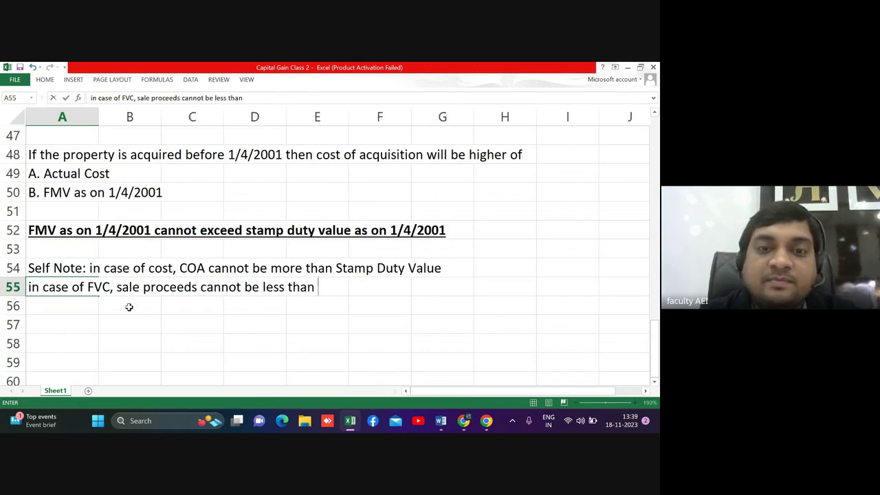
text(Stam)
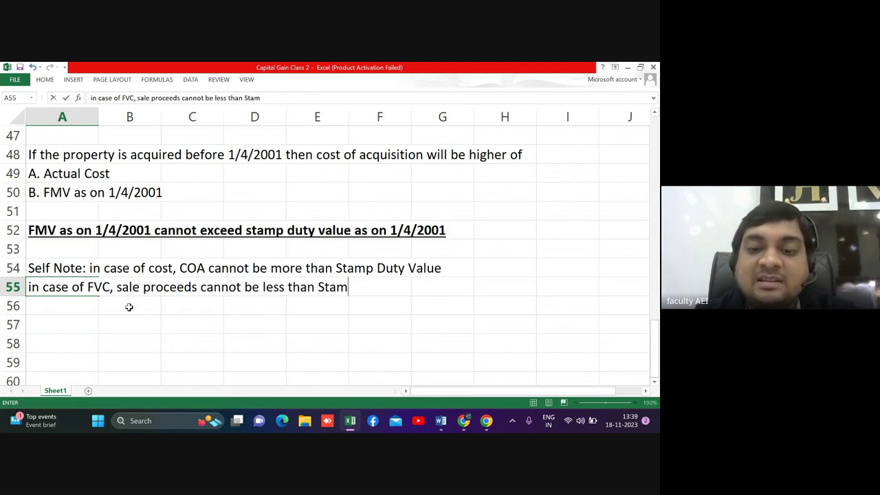
text(p Duty )
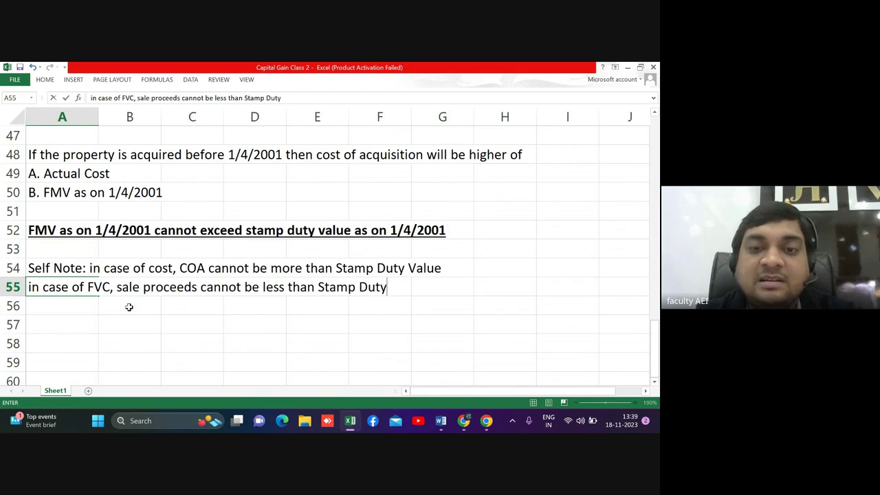
text(Value)
key(Return)
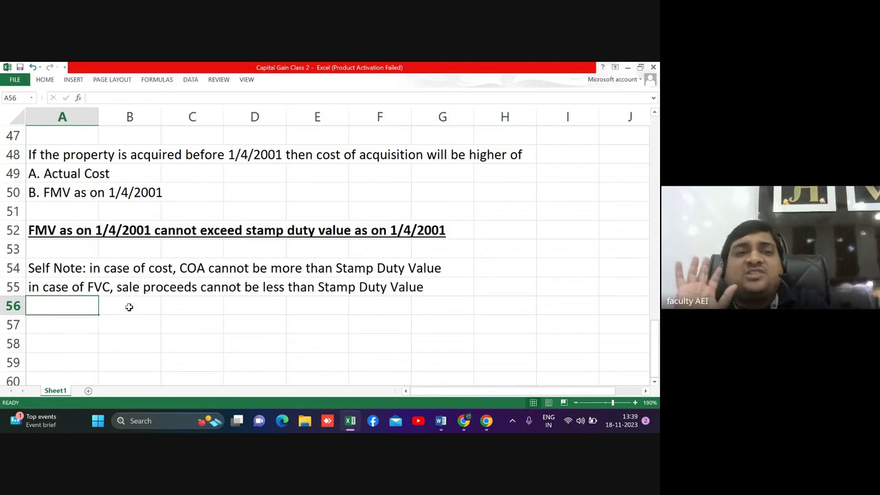
Step: Extend the row 55 note with '. Marginal difference is allowed'
key(Up)
key(Right)
key(Right)
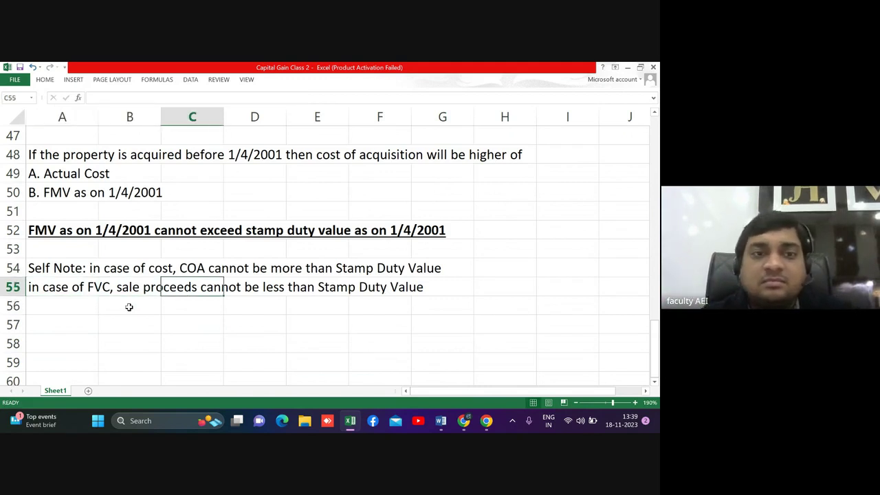
key(Left)
key(Left)
key(F2)
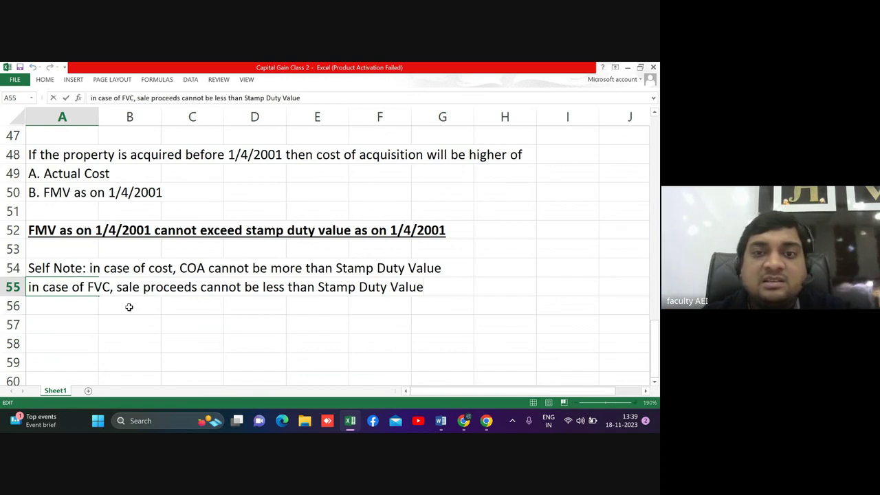
text(. MAr)
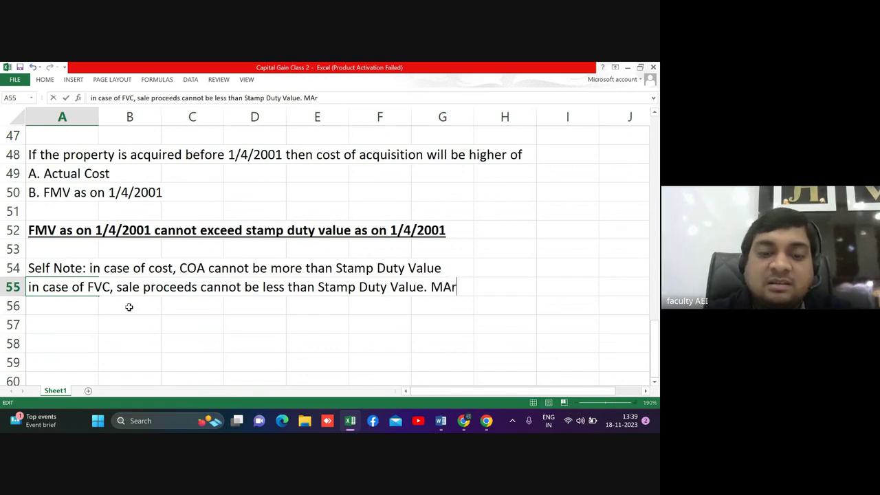
text(ginal )
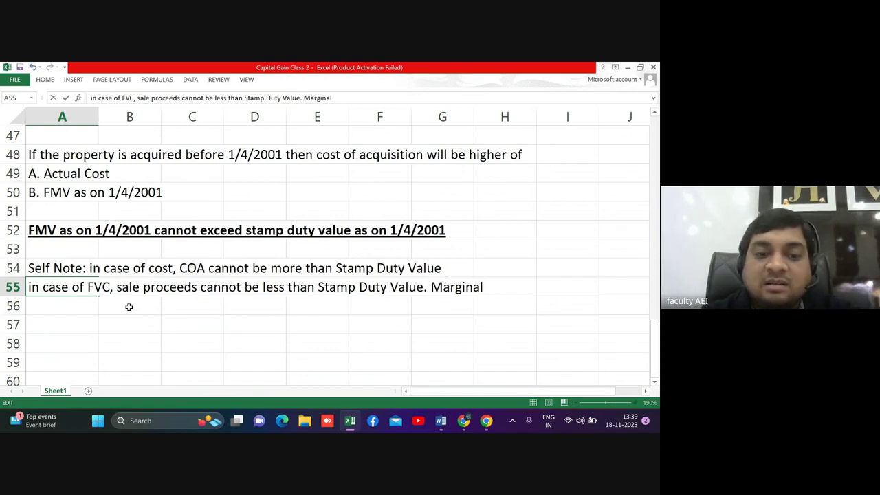
text(diffe)
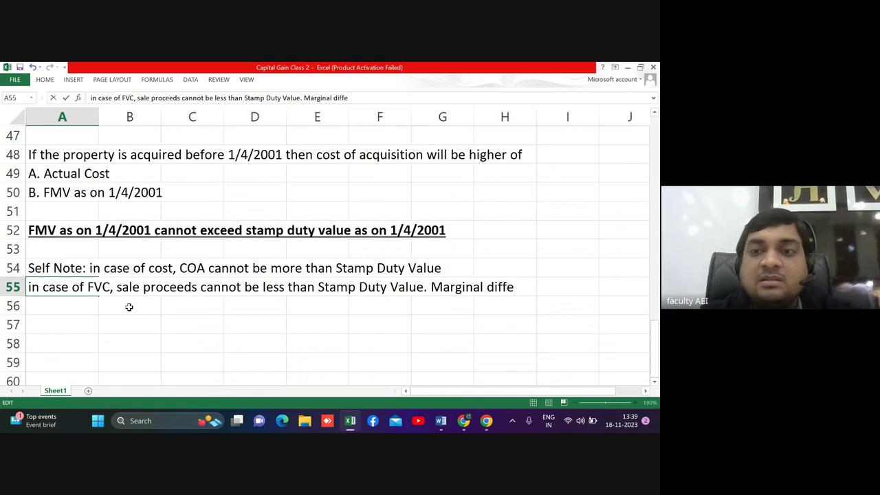
text(rence )
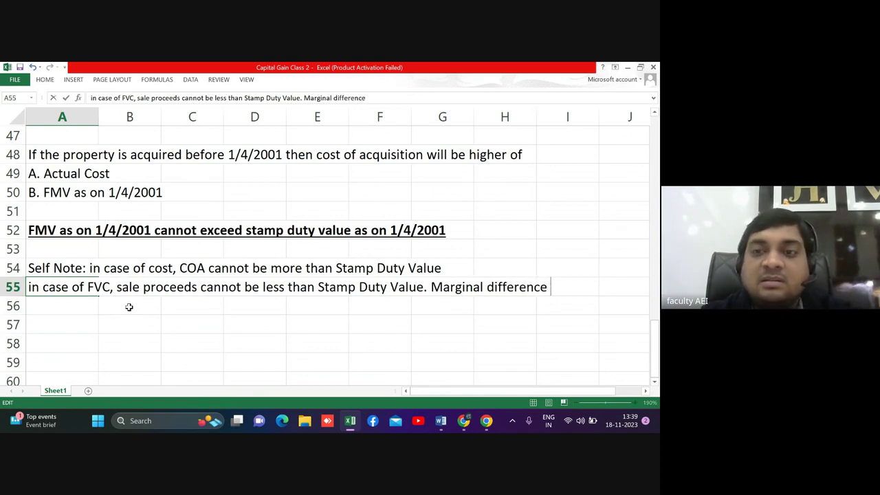
text(is allow)
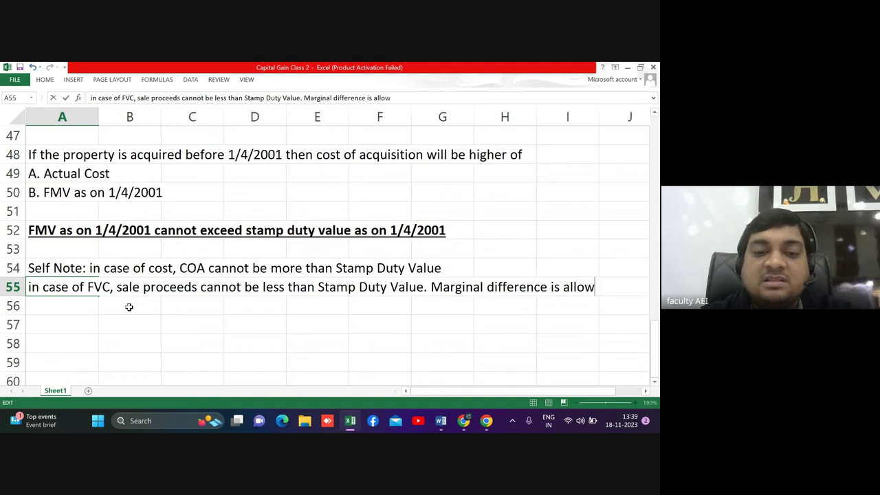
text(ed)
key(Return)
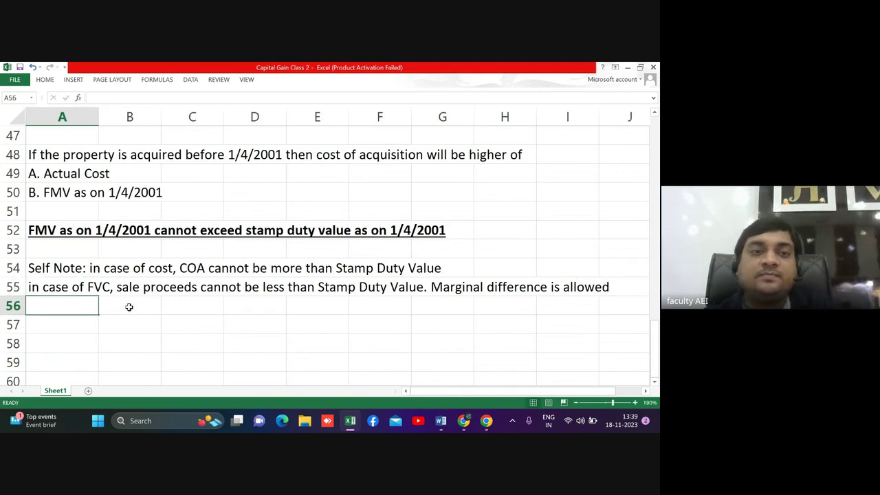
Step: Make the row 54 and row 55 notes bold and underlined, then switch to the Word question paper
key(Up)
key(Up)
key(ctrl+b)
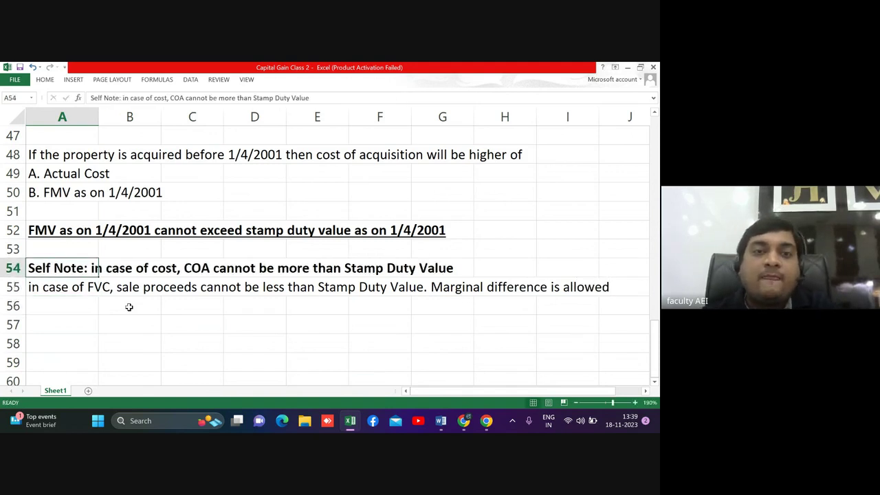
key(Down)
key(ctrl+u)
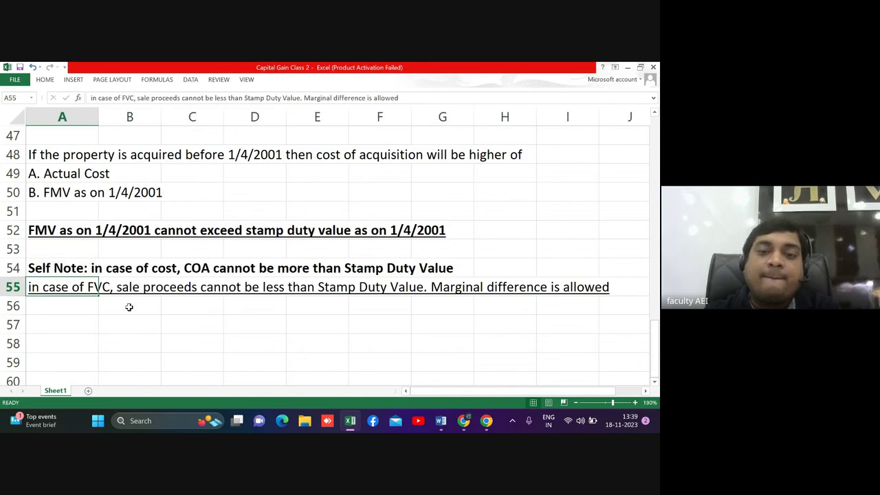
key(ctrl+u)
key(ctrl+u)
key(ctrl+b)
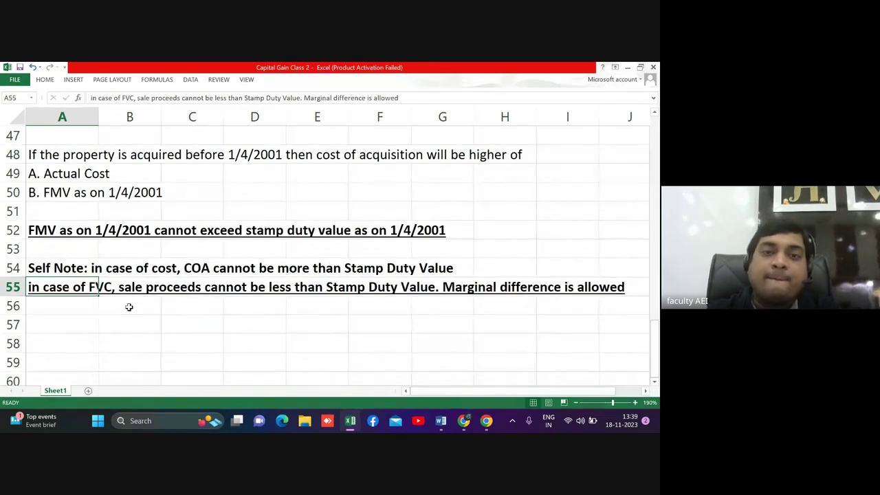
key(Up)
key(ctrl+b)
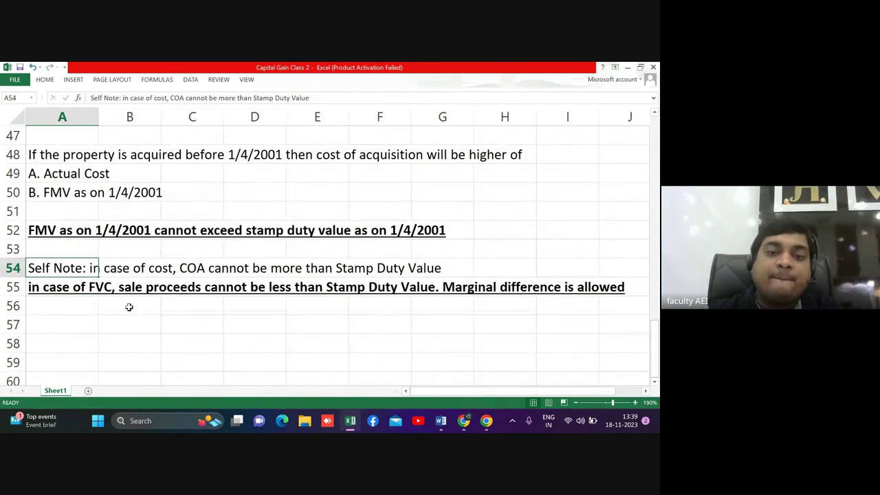
key(ctrl+b)
key(ctrl+u)
key(Down)
key(Down)
key(Down)
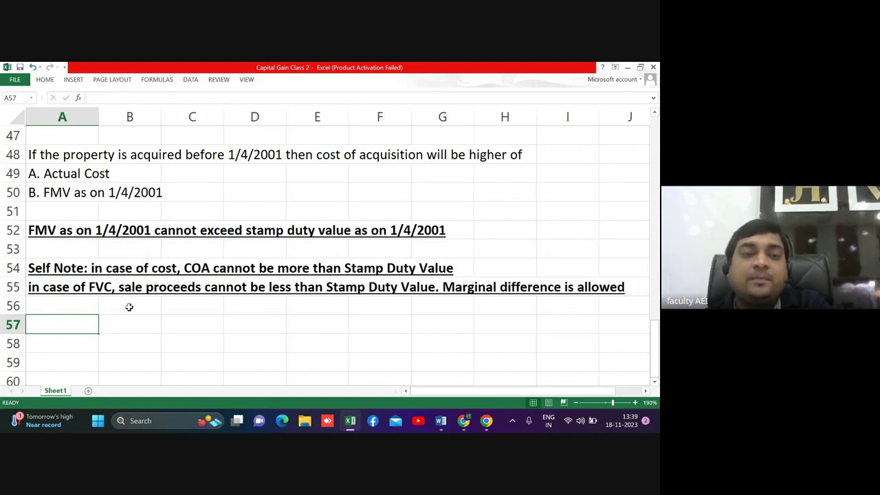
key(alt+Tab)
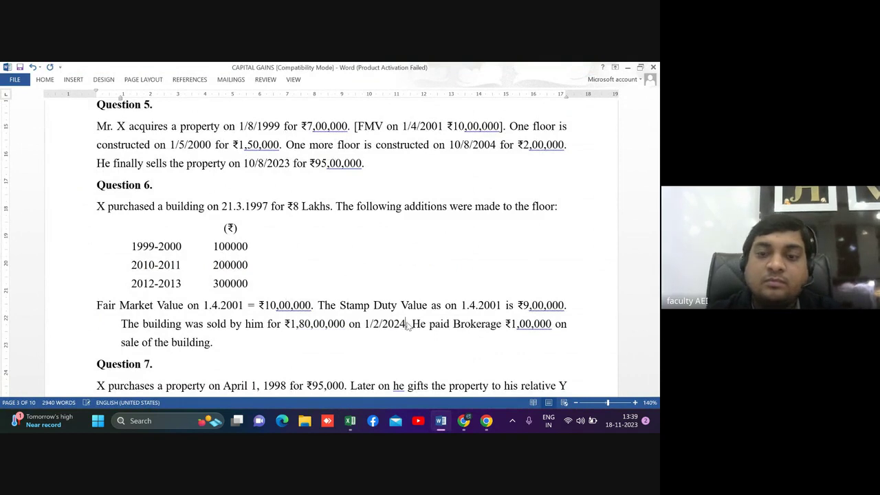
Step: Change the Question 6 sale date from 1/2/2023 to 1/2/2024
key(Return)
key(BackSpace)
text(3)
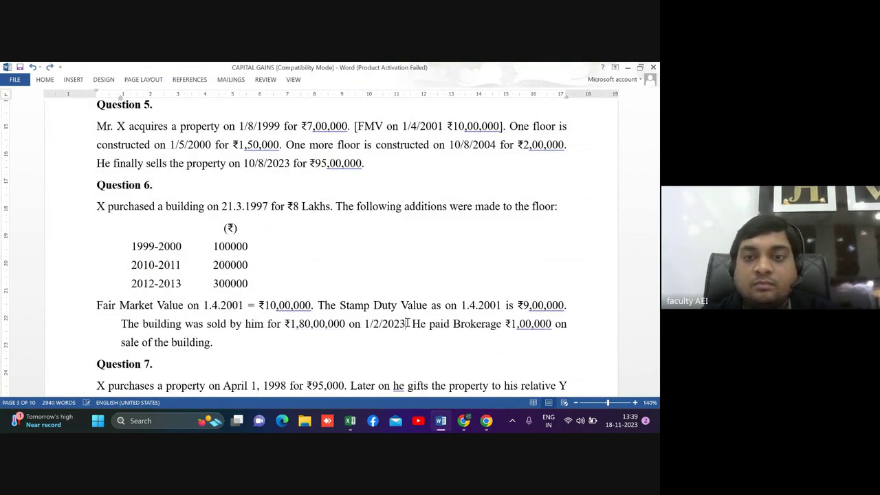
key(BackSpace)
text(4)
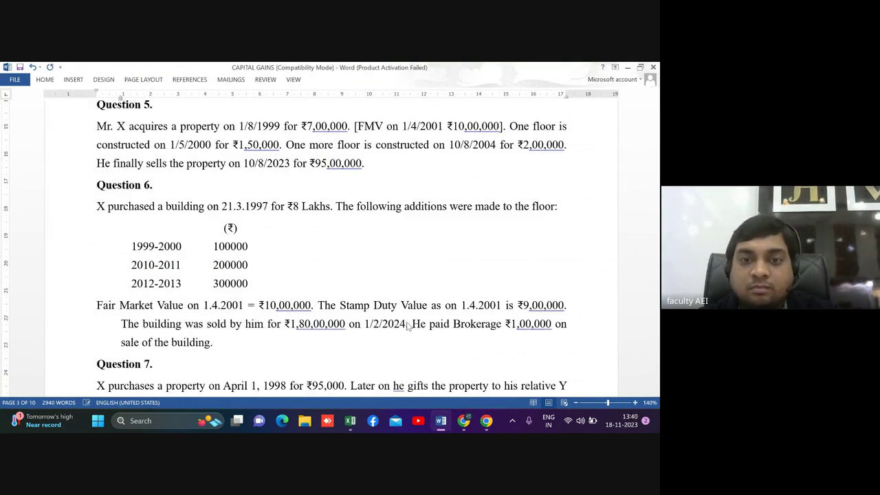
Step: Move through the Question 6 text and additions table down to the Fair Market Value line
key(Up)
key(Up)
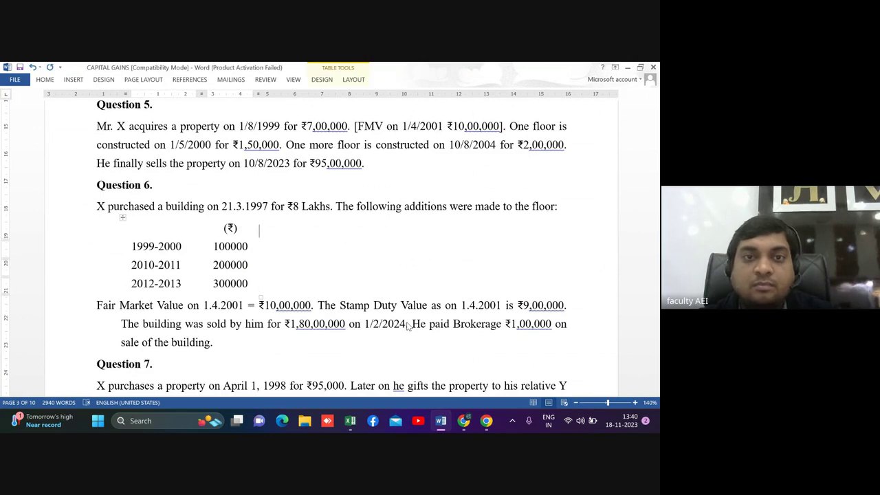
key(Up)
key(Up)
key(Up)
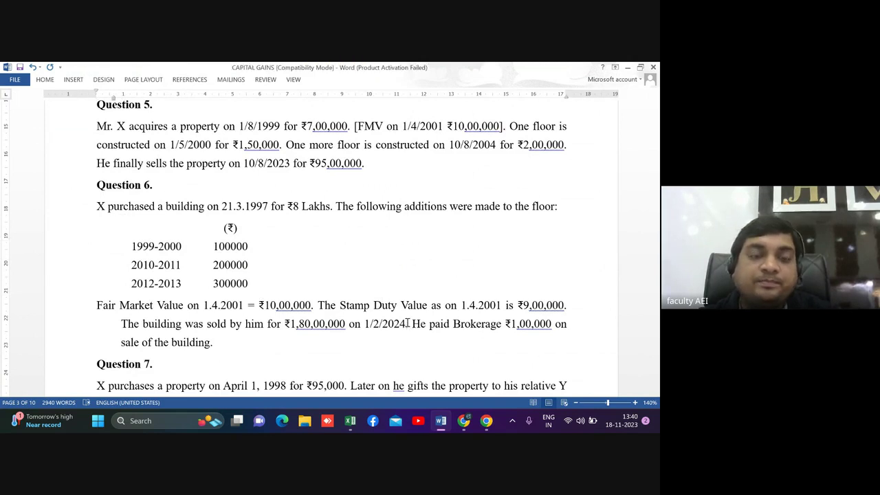
key(Down)
key(Down)
key(Down)
key(Up)
key(Up)
key(Up)
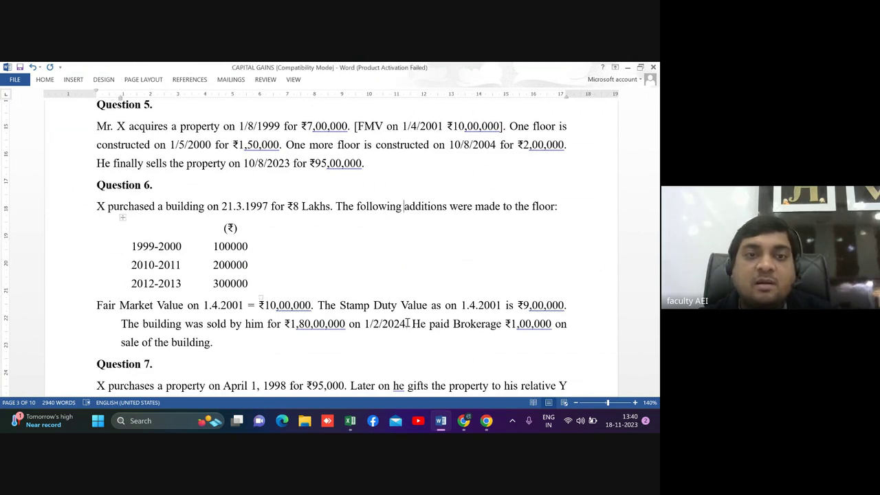
key(Up)
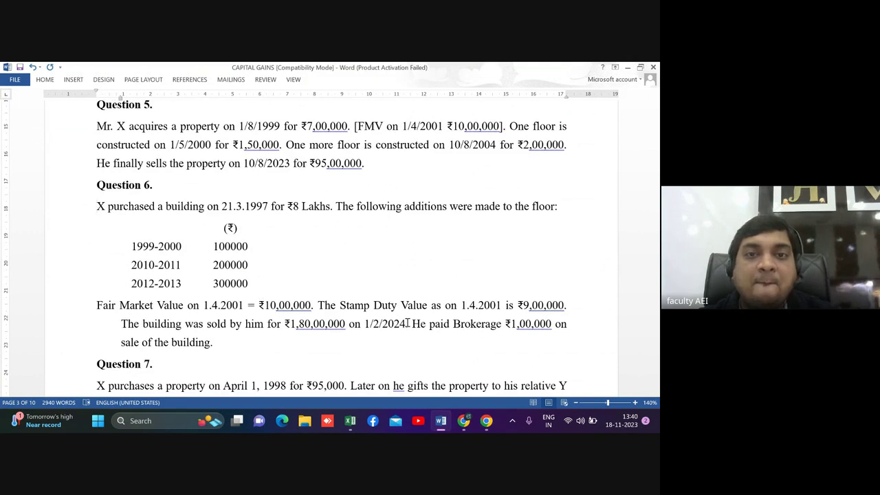
key(Down)
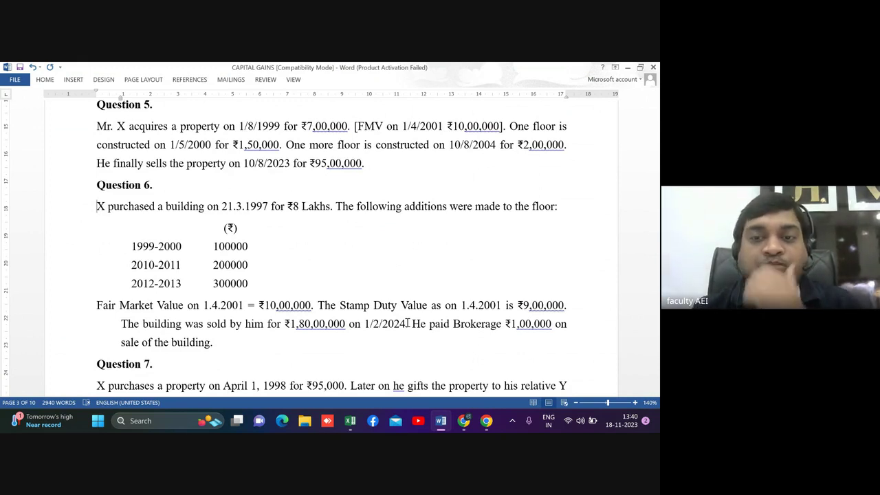
key(Down)
key(Down)
key(Down)
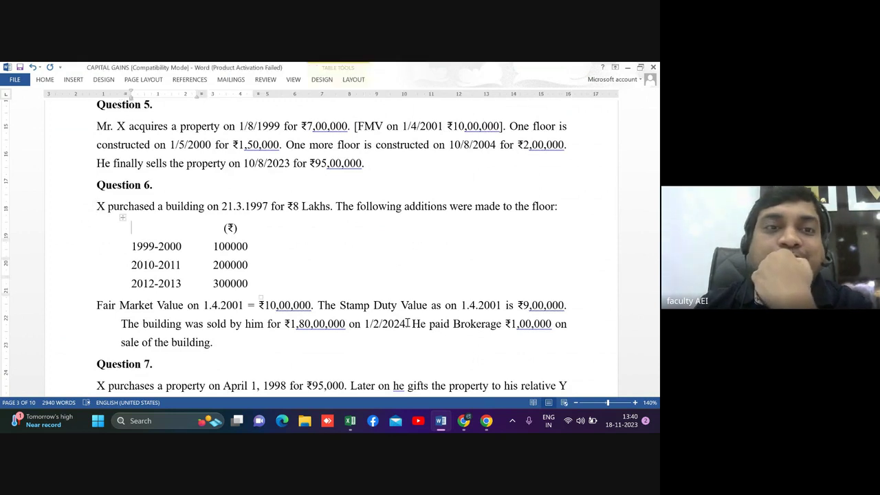
key(Up)
key(Up)
key(Up)
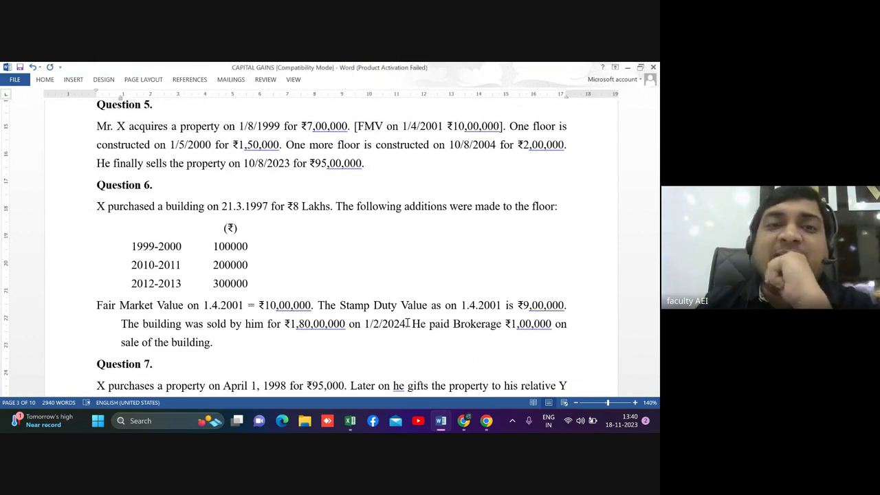
key(Down)
key(Down)
key(Down)
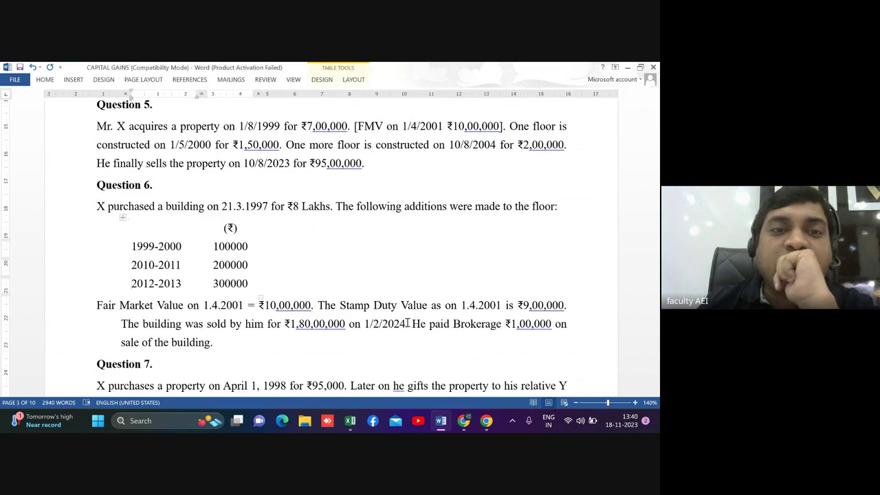
key(Down)
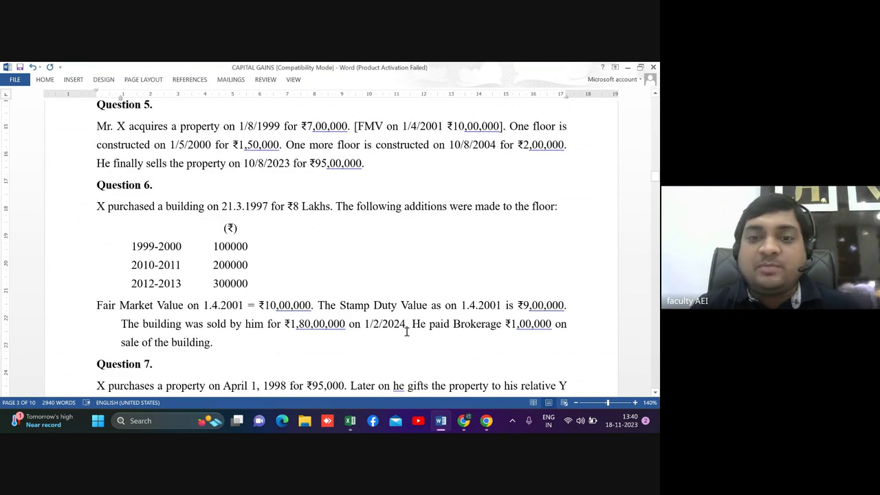
Step: Turn off the camera and microphone in the Google Meet call, then go back to Excel
click(464, 420)
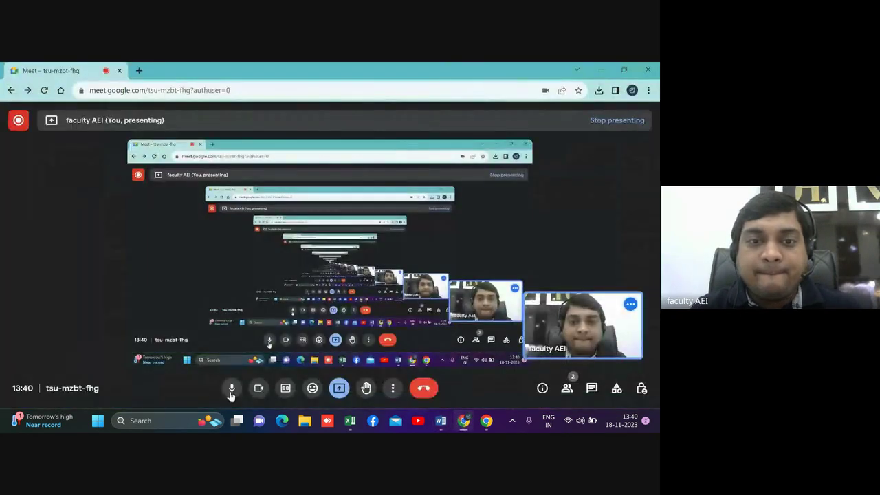
click(259, 390)
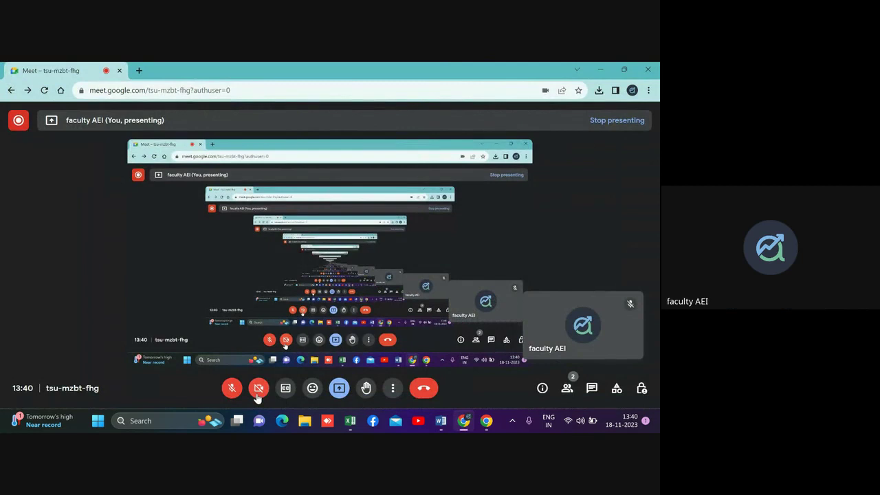
click(350, 421)
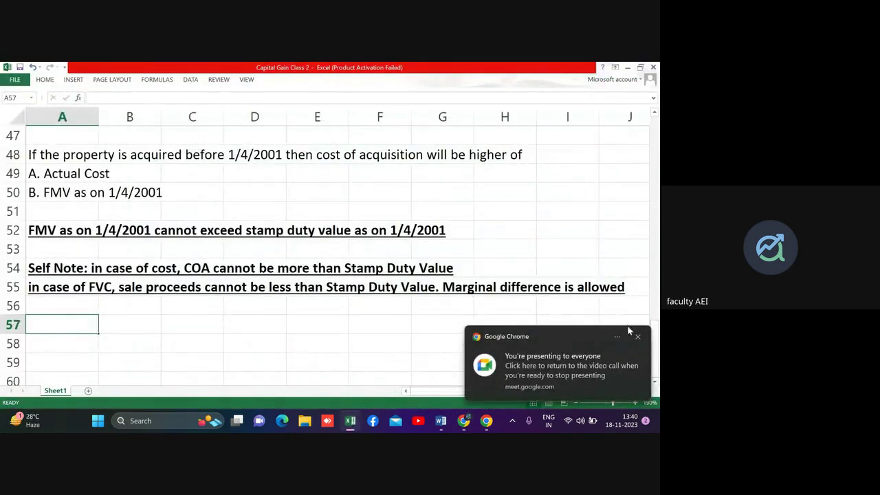
Step: Close Chrome's 'You're presenting to everyone' notification over the Excel notes
click(637, 336)
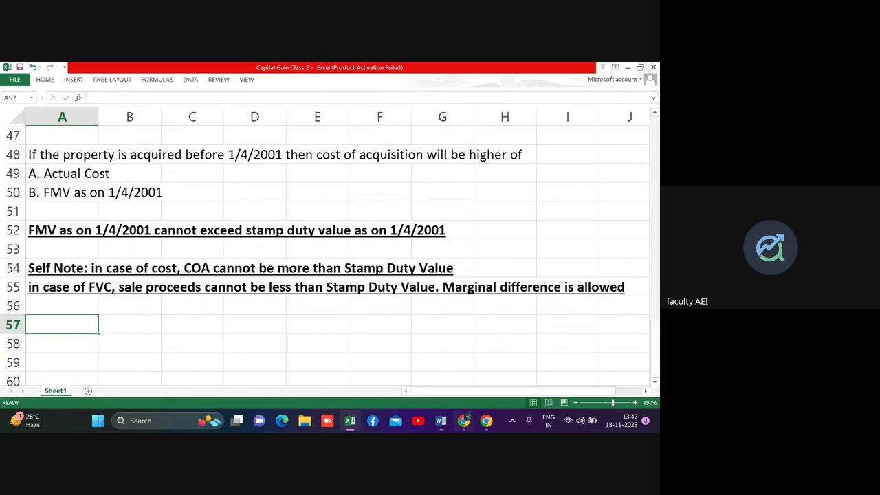
Step: Turn the Meet microphone and camera back on, return to Excel, and close the presenting notification
click(463, 422)
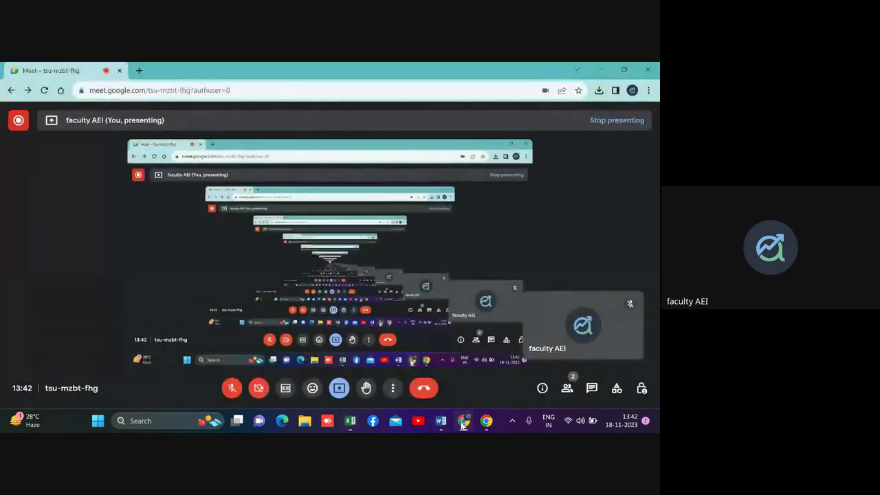
click(232, 389)
click(258, 389)
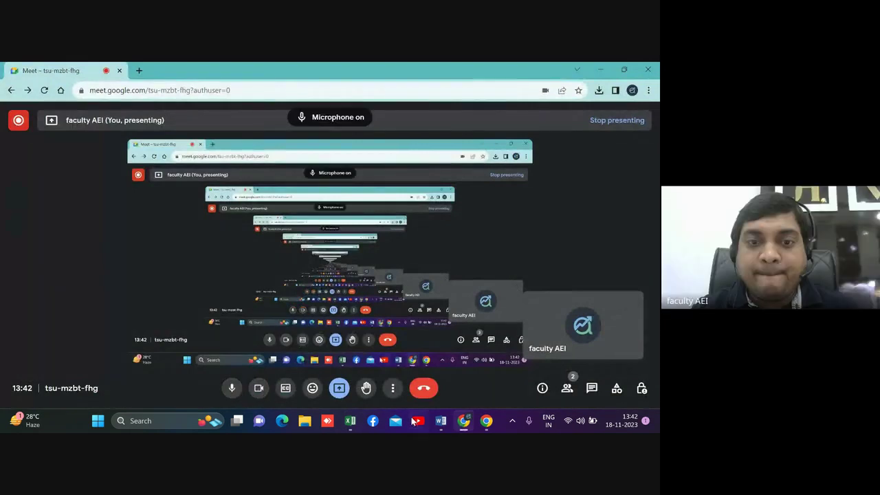
click(350, 421)
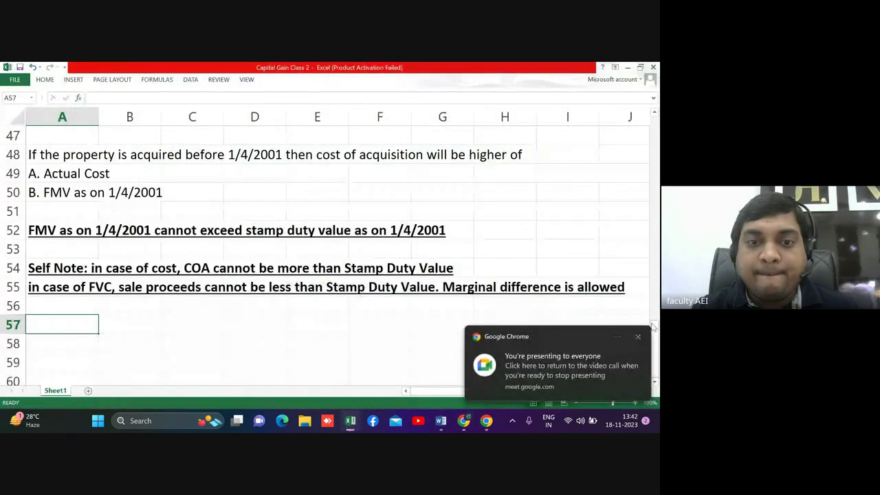
click(638, 337)
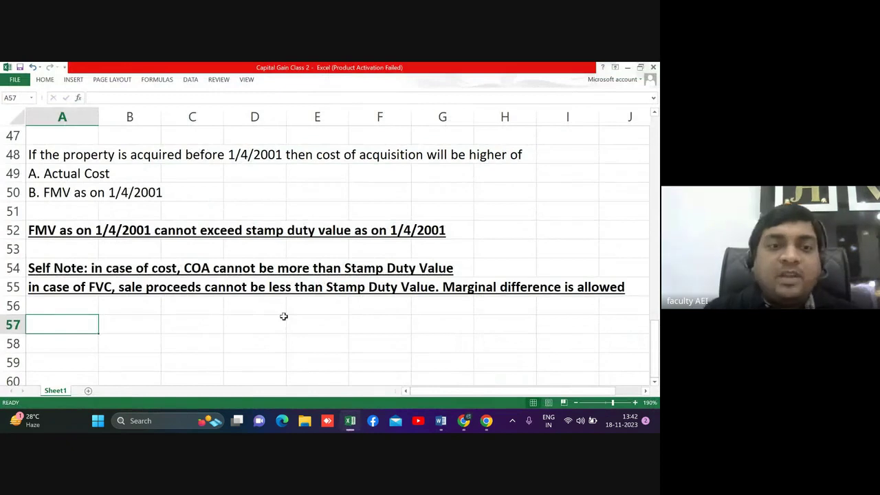
key(alt+Tab)
key(alt+Tab)
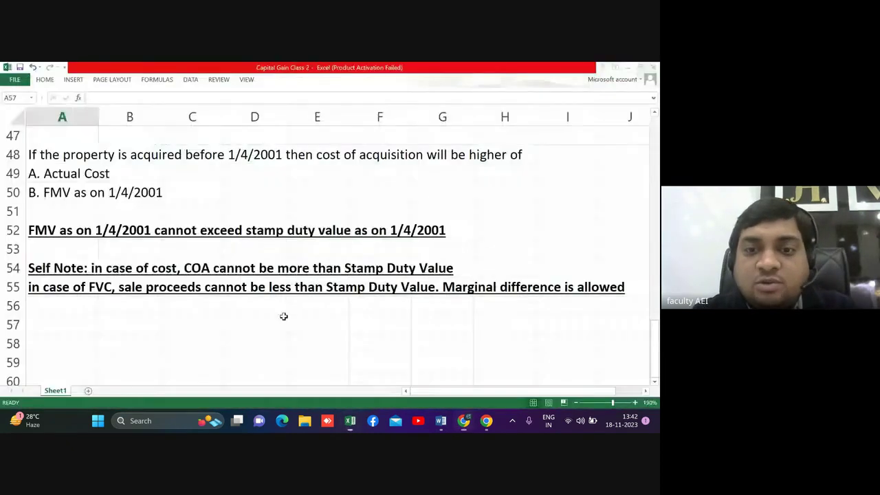
click(441, 421)
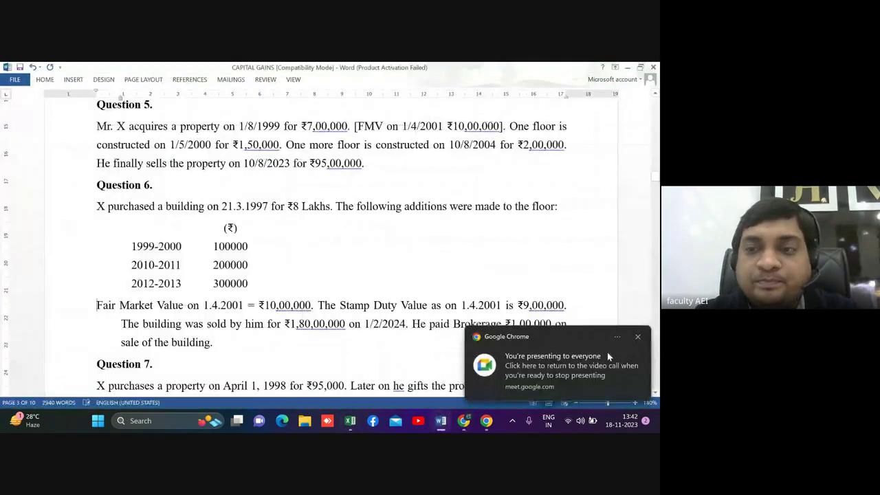
click(638, 337)
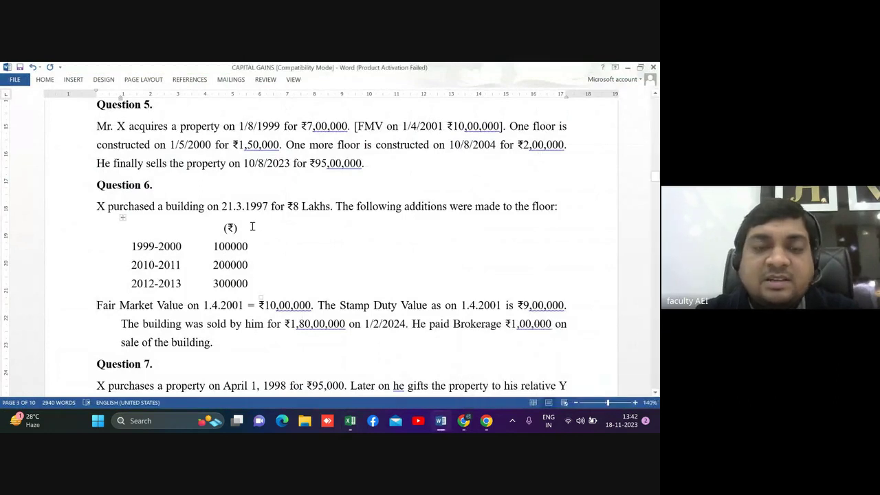
drag(222, 206, 270, 207)
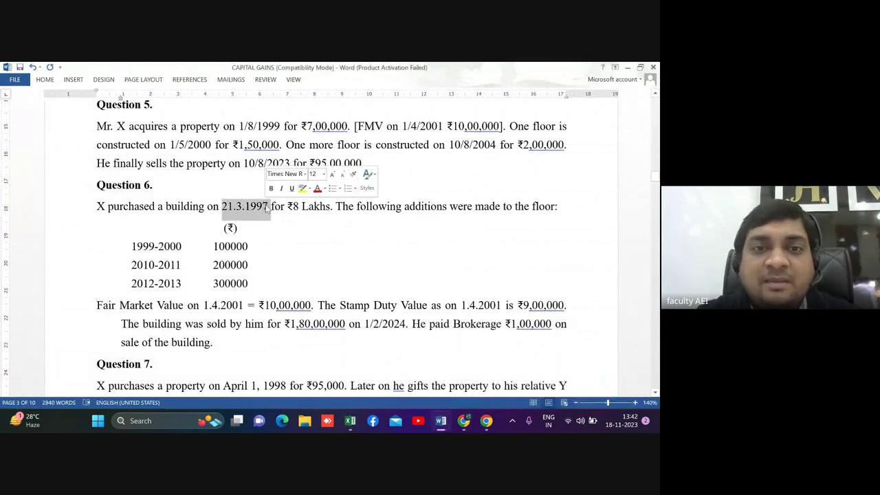
drag(364, 326, 407, 329)
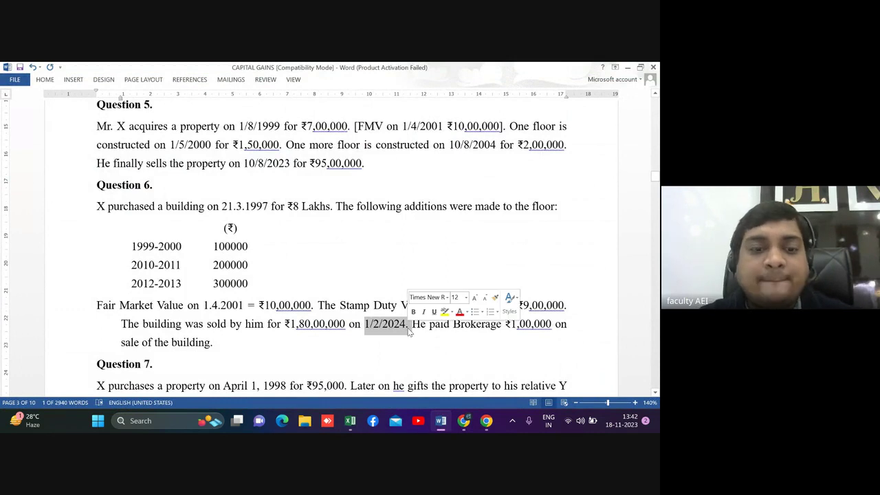
key(alt+Tab)
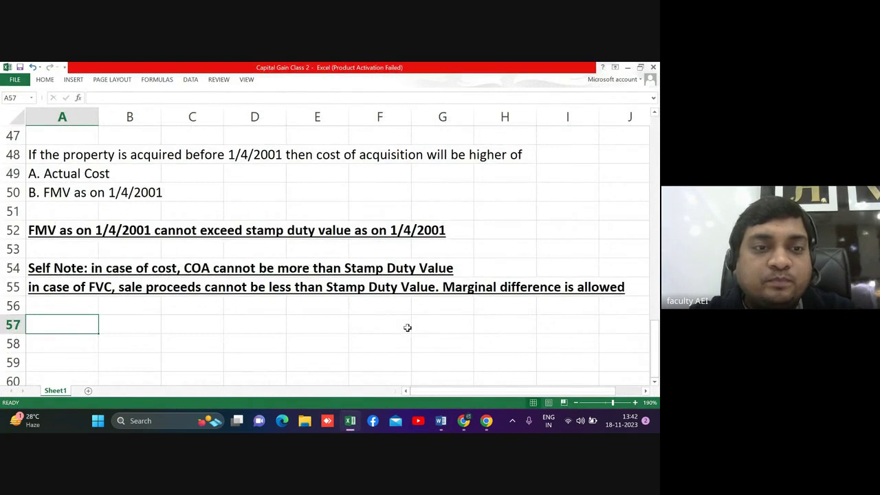
Step: Type a bold, underlined 'Question 6' heading in A57 and return to the row below it
text(Ques)
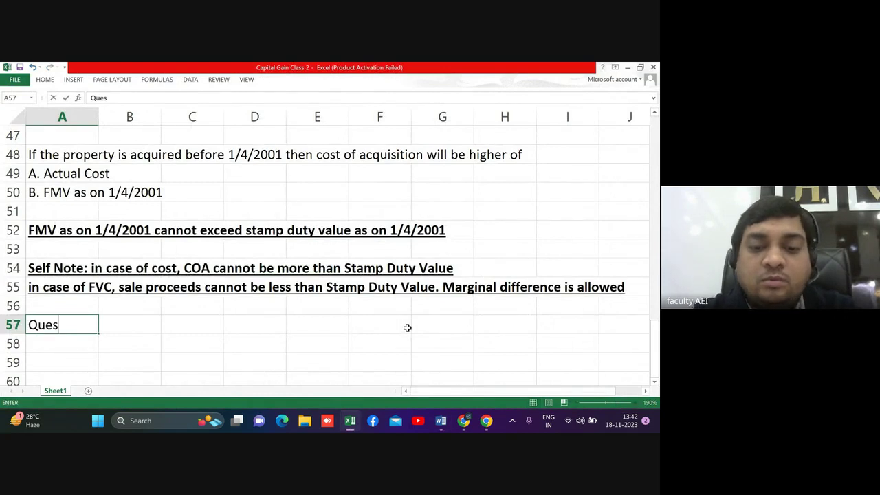
text(tion 6)
key(ctrl+b)
key(ctrl+u)
key(Return)
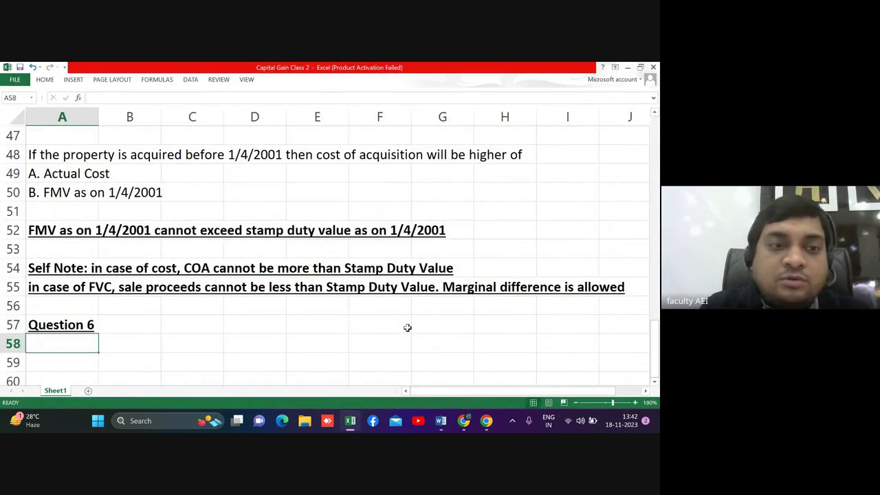
key(Return)
key(Return)
key(Return)
key(Return)
key(Return)
key(Return)
key(Return)
key(Return)
key(Return)
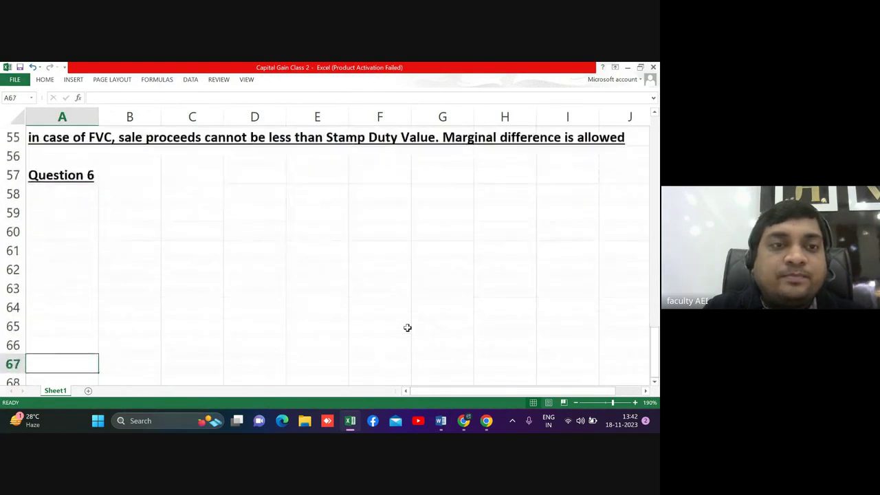
key(Up)
key(Up)
key(Up)
key(Up)
key(Up)
Step: Enter 'POH = 21/3/1997 - 1/2/2024 = long term capital asset', checking the sale date in Word
text(P)
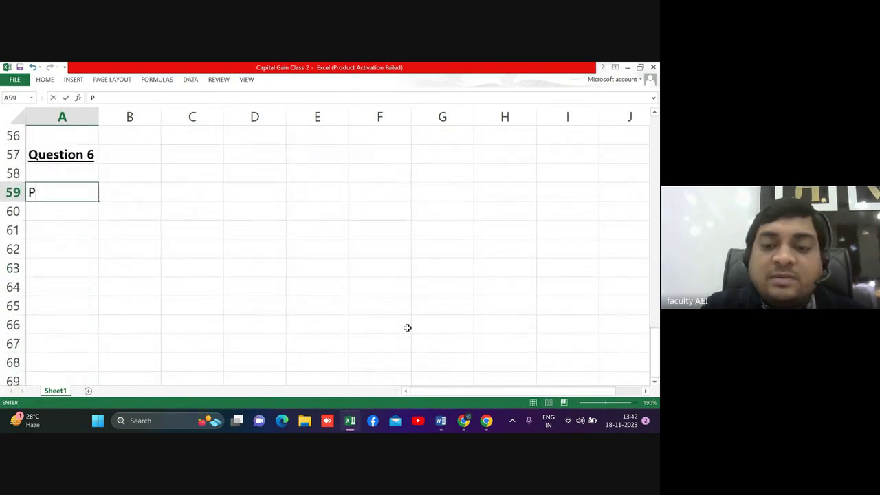
text(OH =)
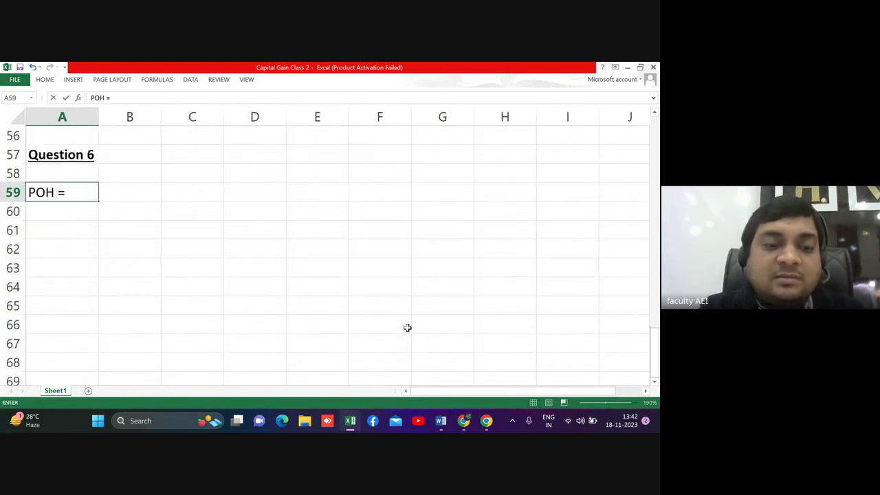
key(alt+Tab)
key(alt+Tab)
text(21/)
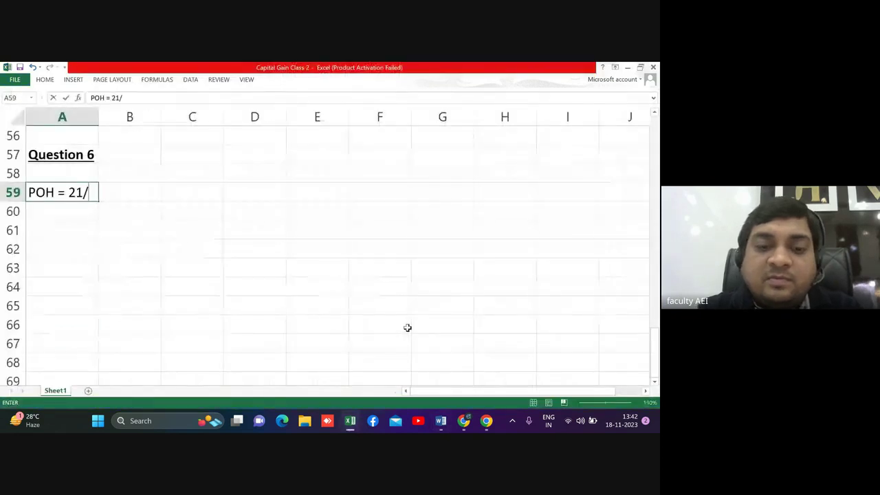
text(3/1997 - )
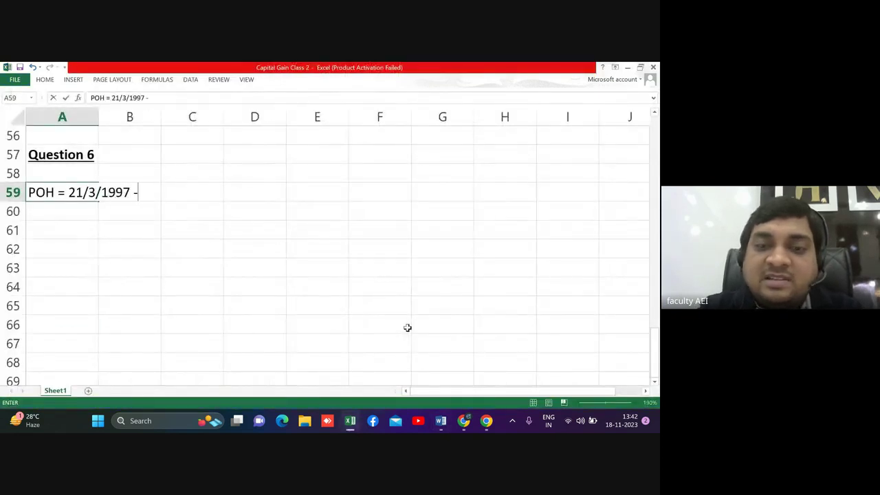
text( 1/2/)
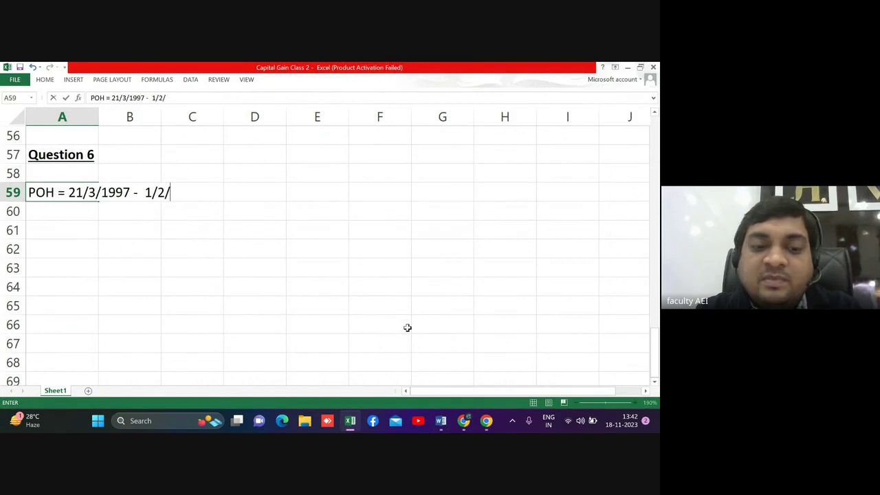
text(2024)
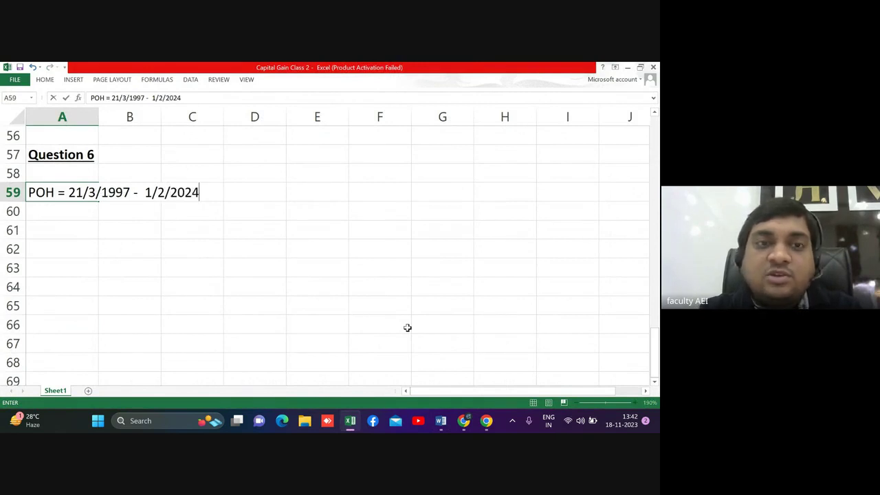
text( = lo)
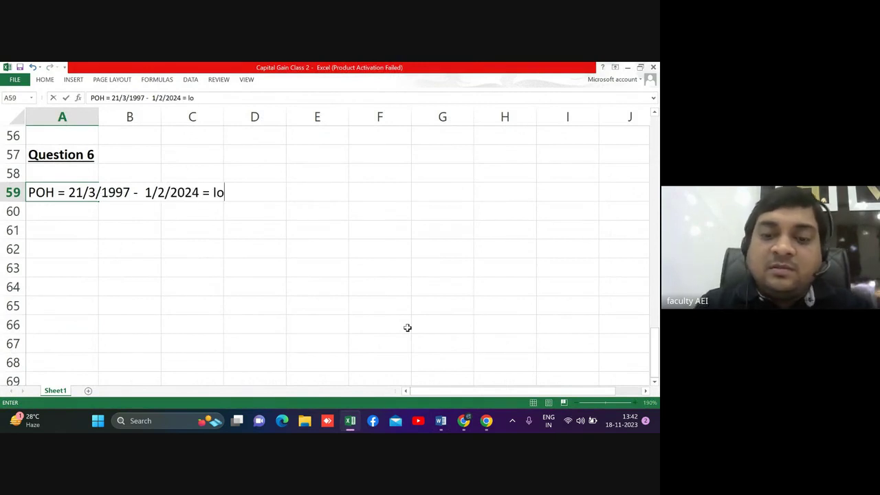
text(ng term)
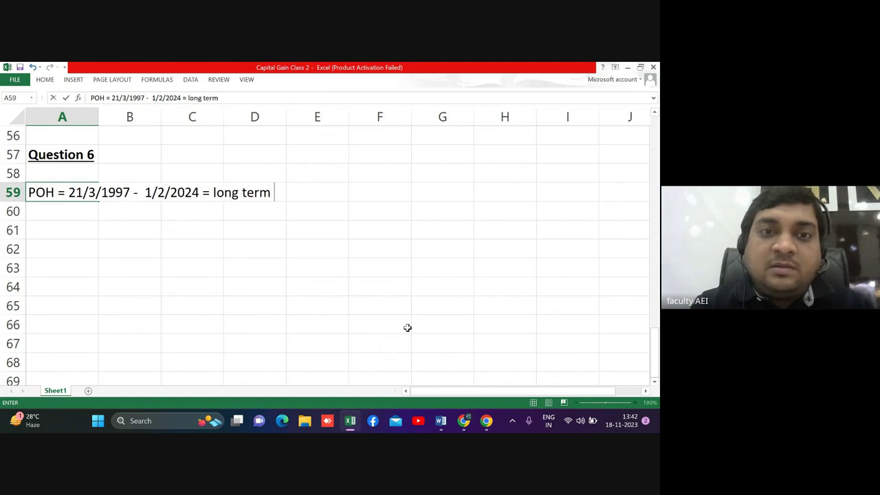
text( capital )
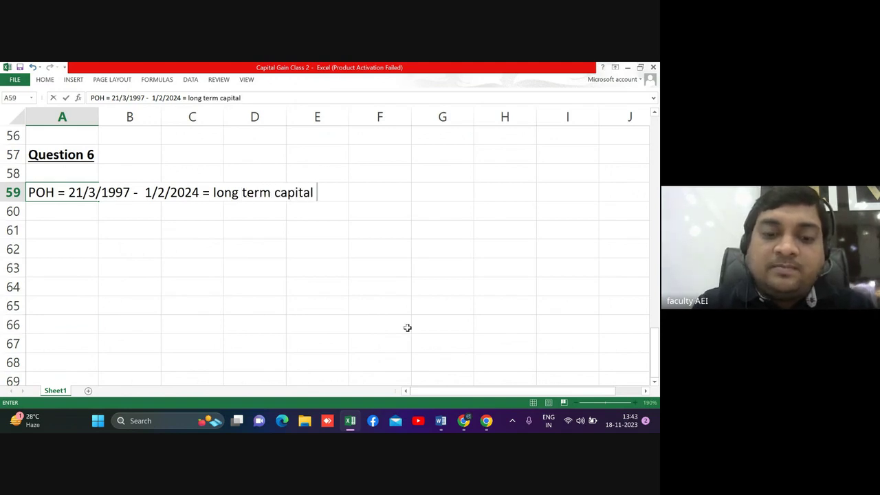
text(asset)
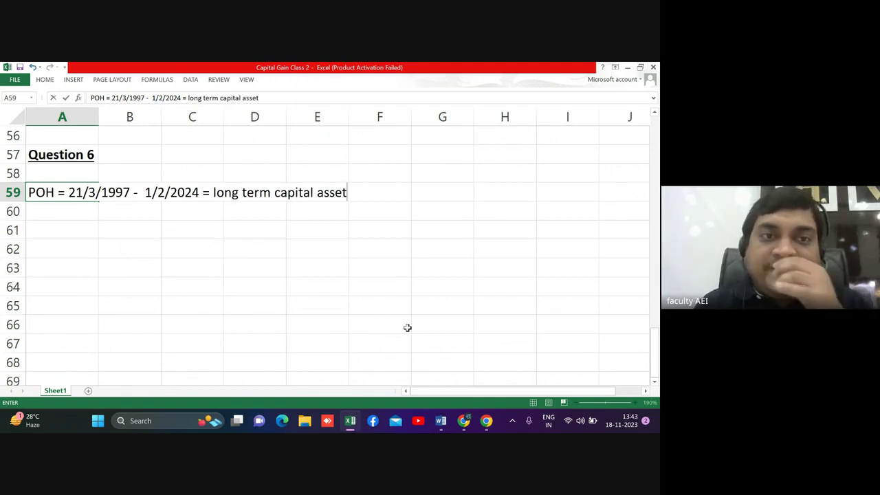
key(alt+Tab)
double_click(407, 327)
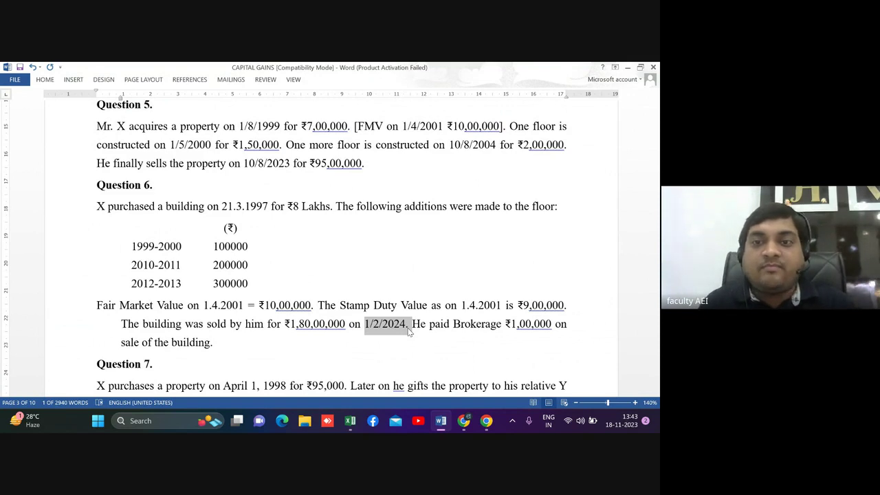
Step: Get back to the Capital Gain Class 2 workbook, dismissing the presenting notification
key(alt+Tab)
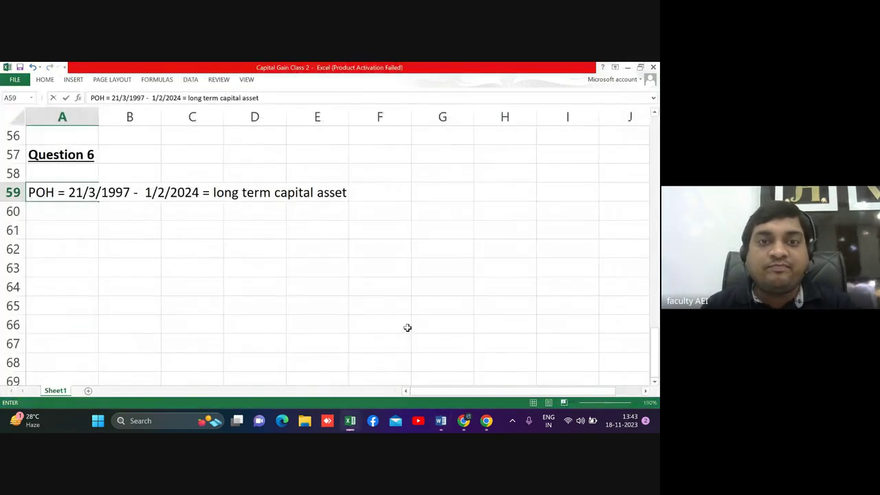
key(alt+Tab)
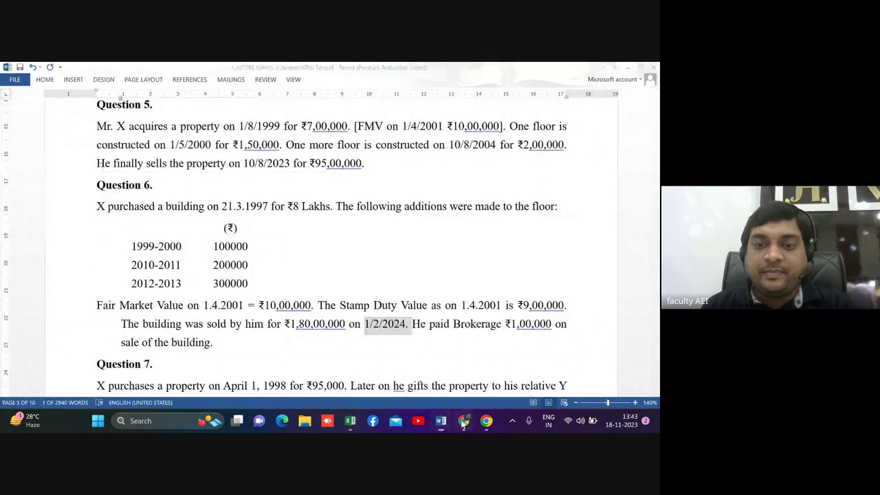
click(465, 421)
click(463, 422)
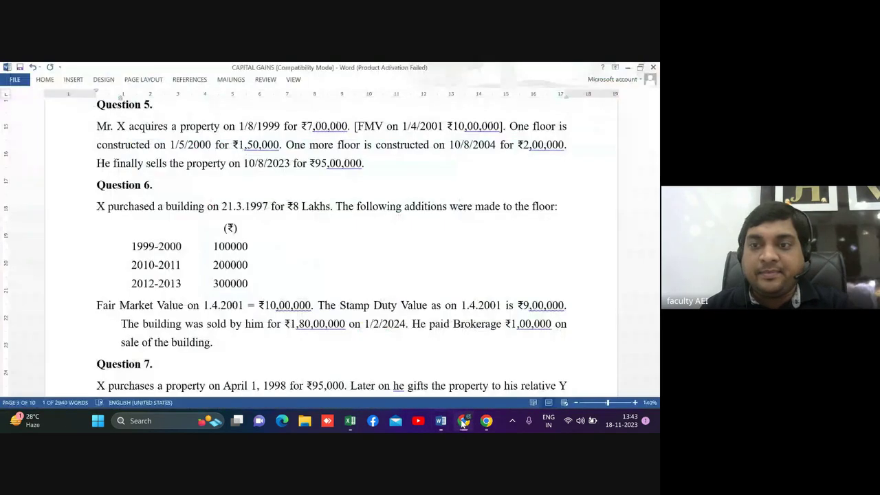
click(638, 338)
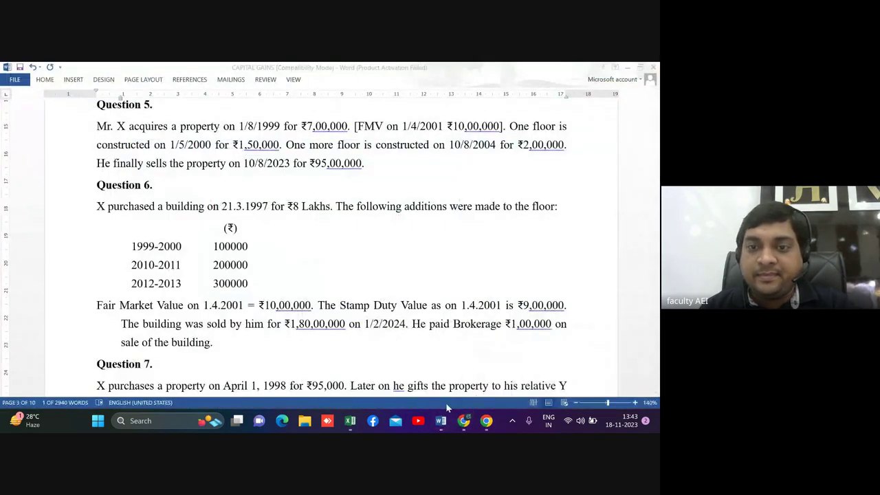
click(441, 421)
click(441, 420)
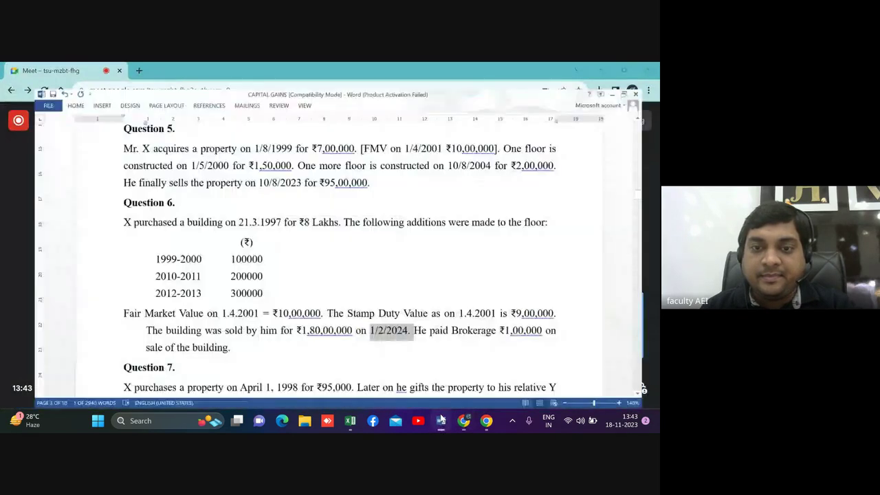
click(350, 424)
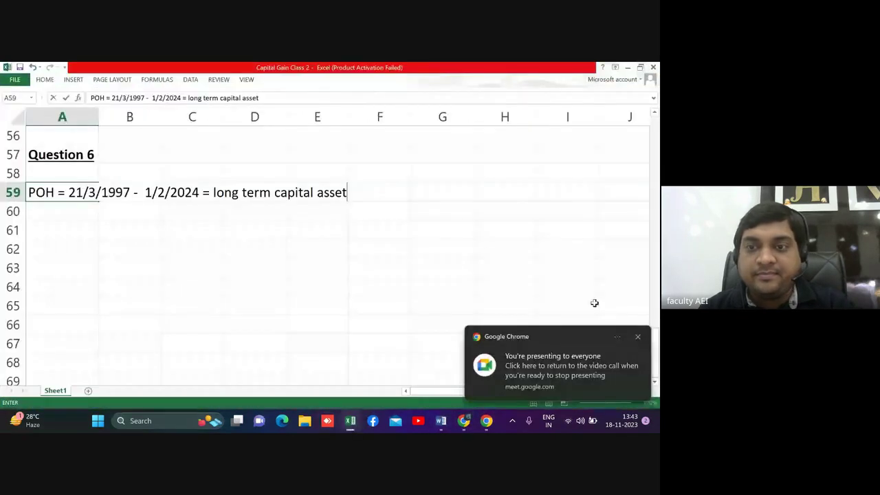
click(637, 337)
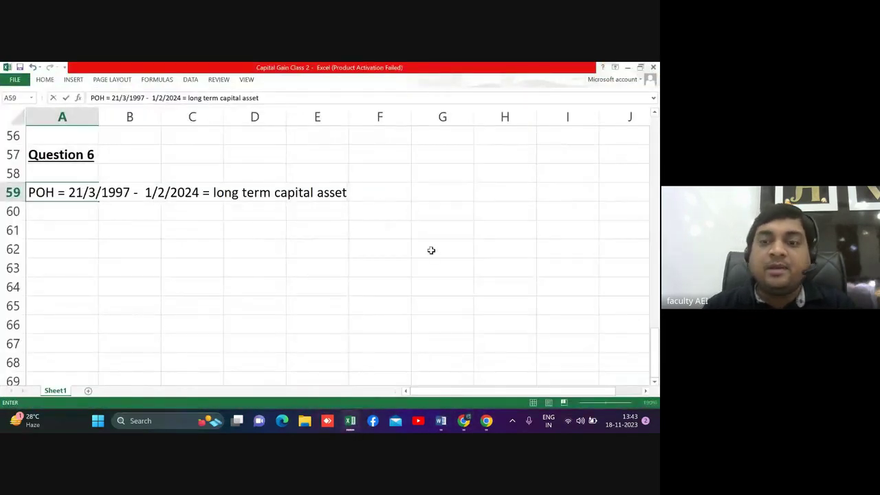
Step: Confirm the POH line and begin the cost-of-acquisition entry with 'CO'
key(Return)
key(Return)
text(COA =)
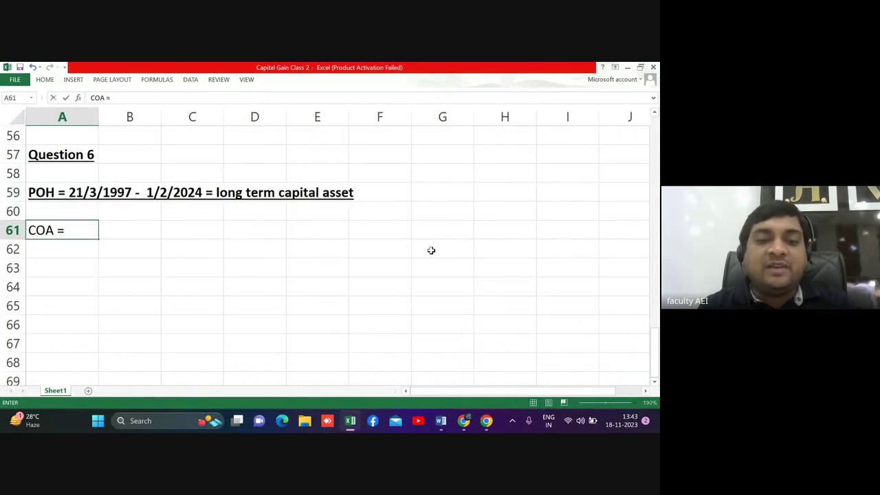
key(alt+Tab)
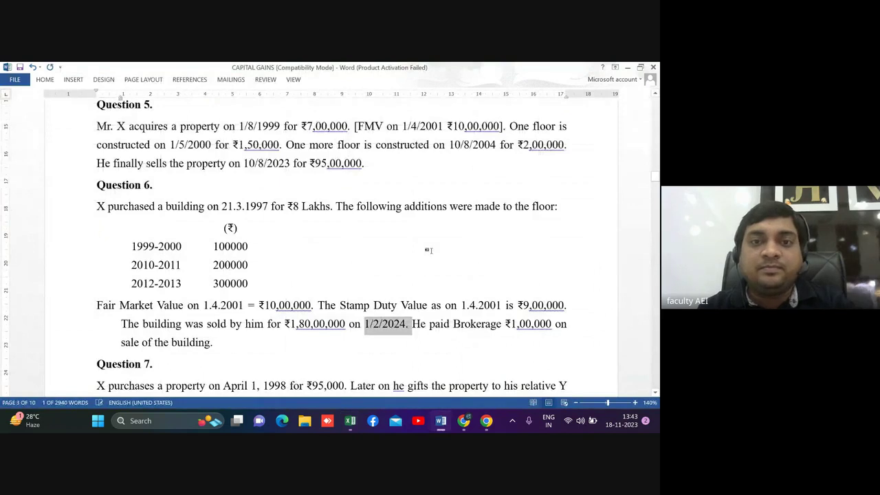
drag(290, 206, 332, 207)
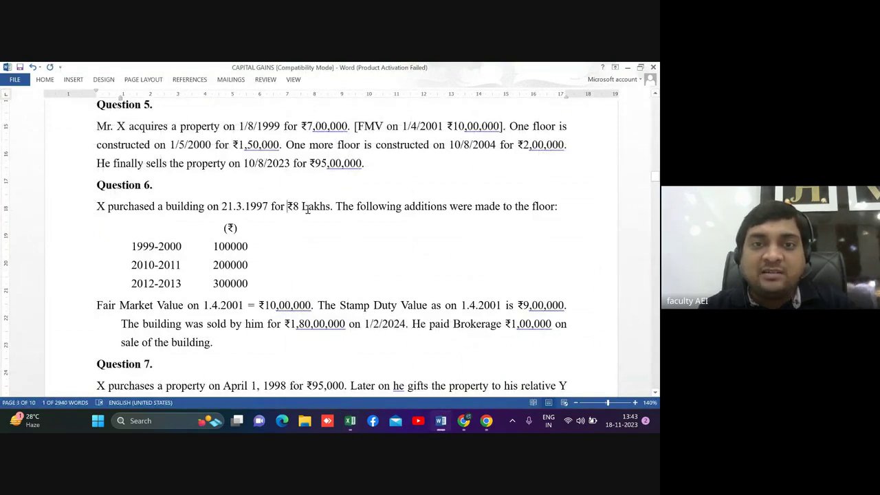
drag(261, 306, 306, 311)
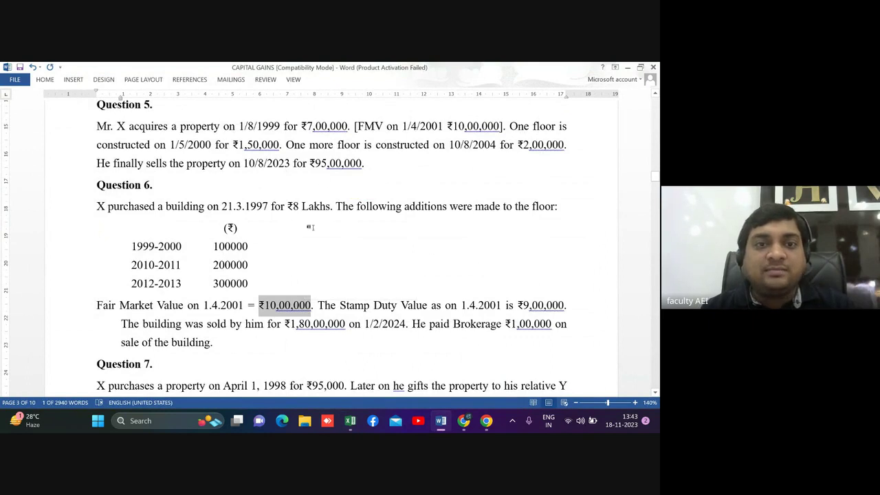
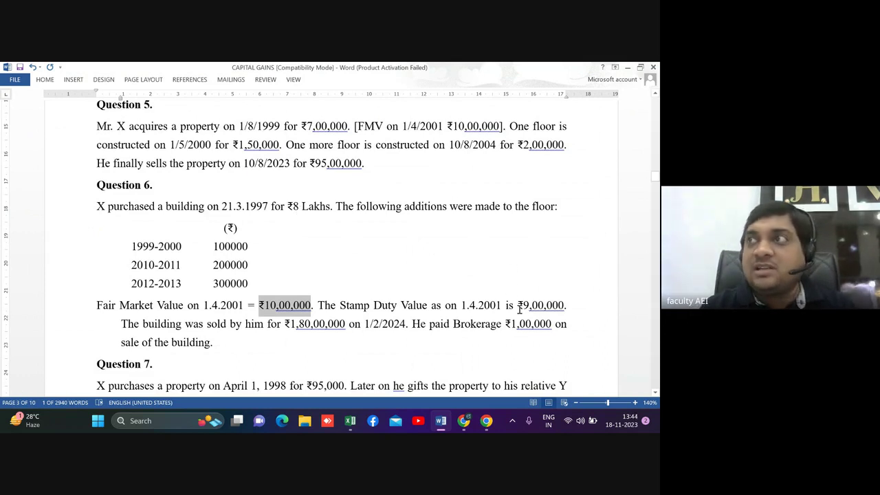
Step: Complete the A61 note: 'Higher of Rs. 800000 or Rs. 1000000 restricted to Rs. 900000 = Rs. 900000'
key(alt+Tab)
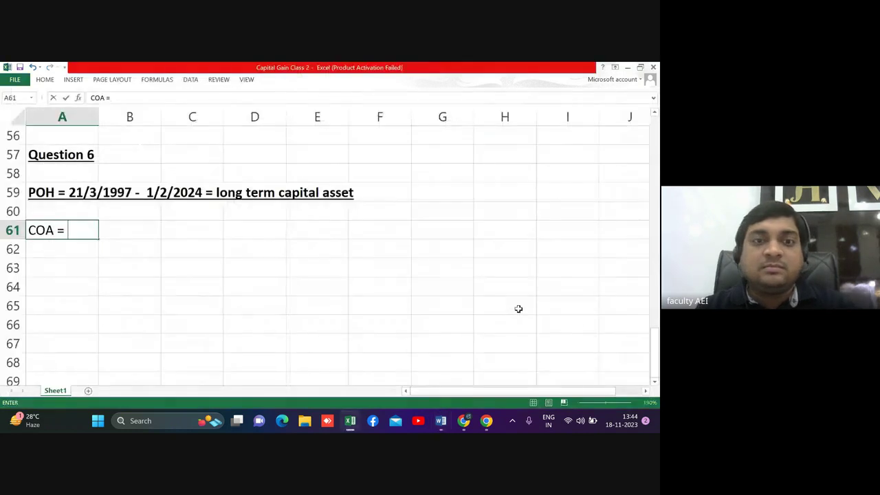
text(Higher of)
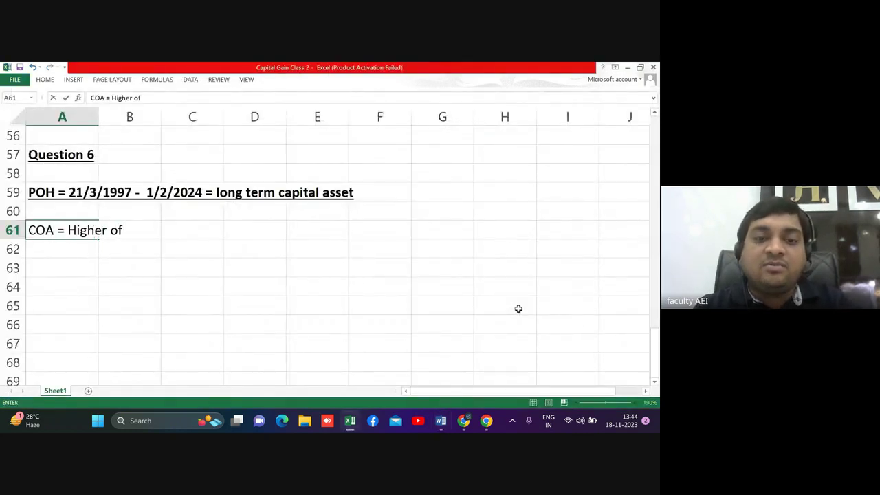
text( Rs. 8)
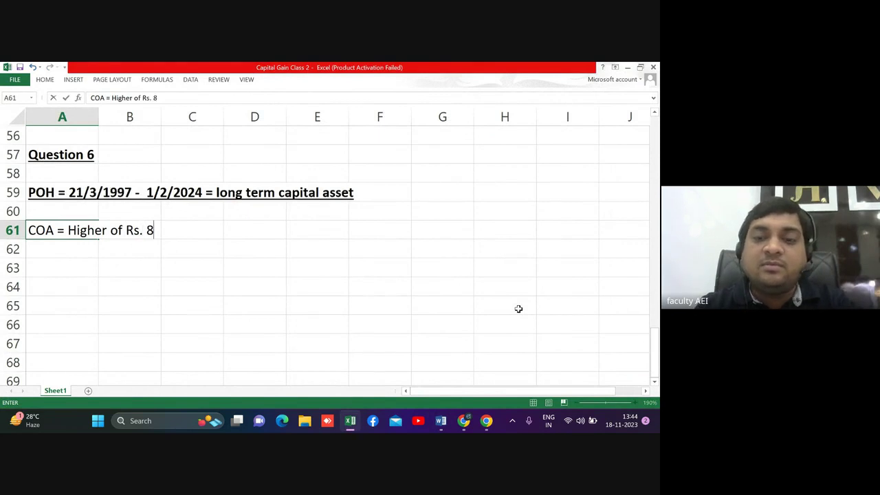
text(00000 o)
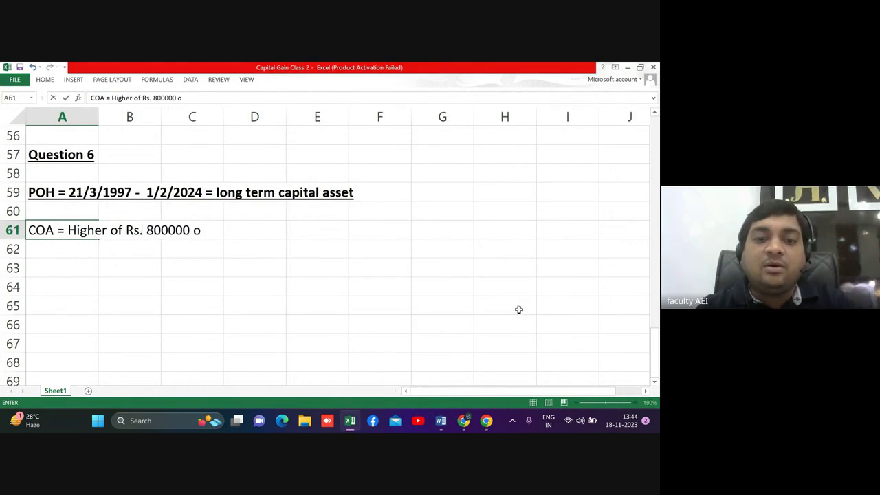
text(r Rs. )
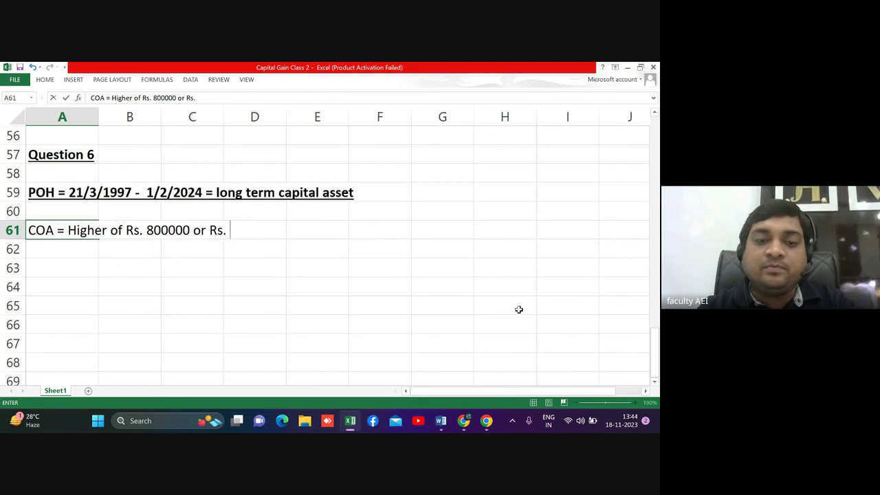
text(1000000 r)
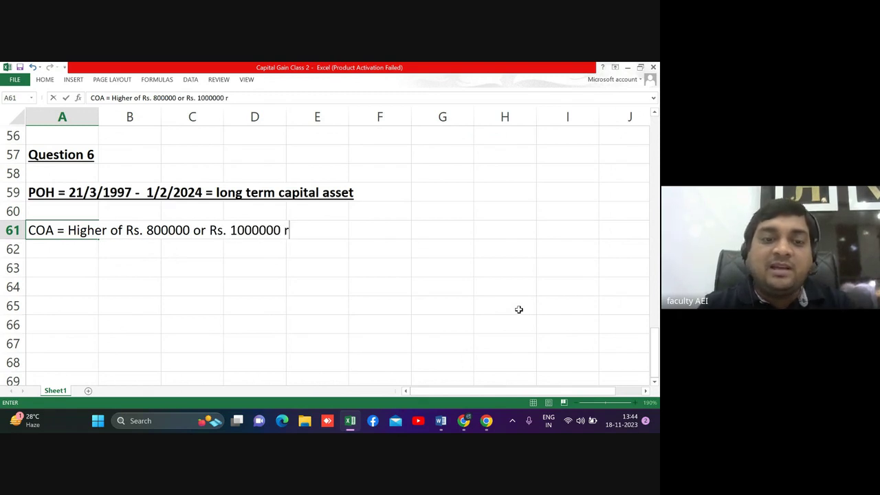
text(estricted to Rs. )
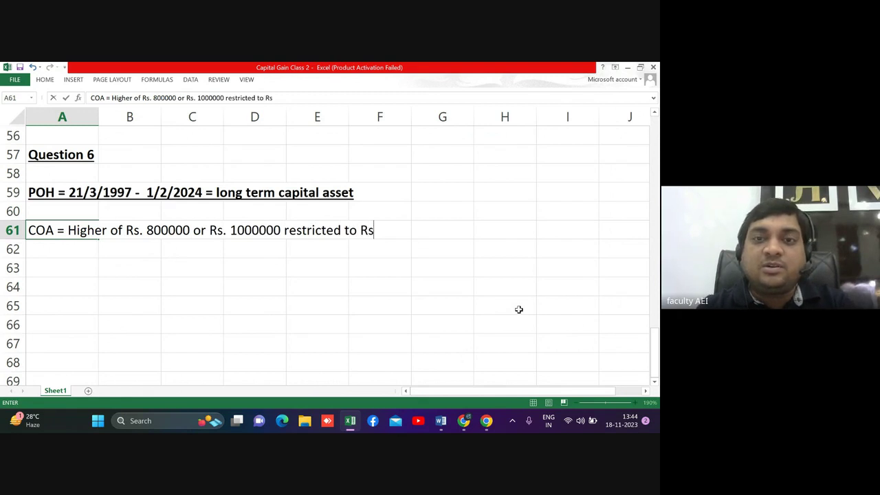
text(900000 )
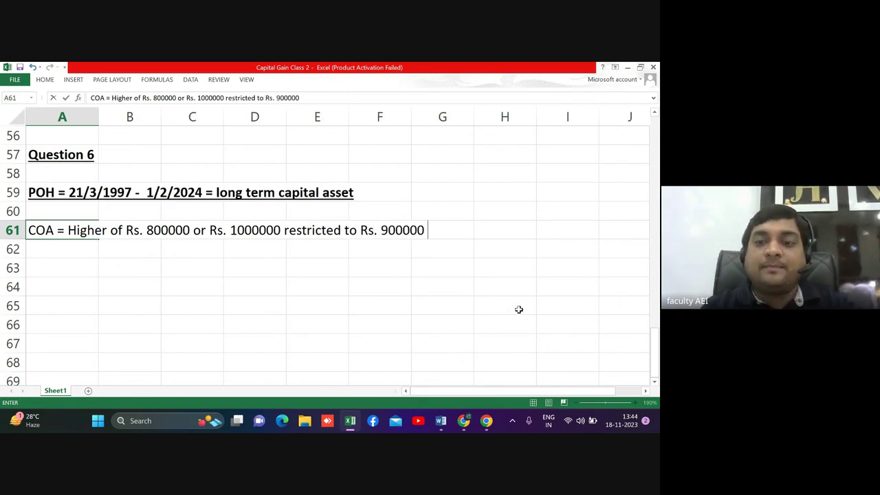
text(= )
text(Rs. )
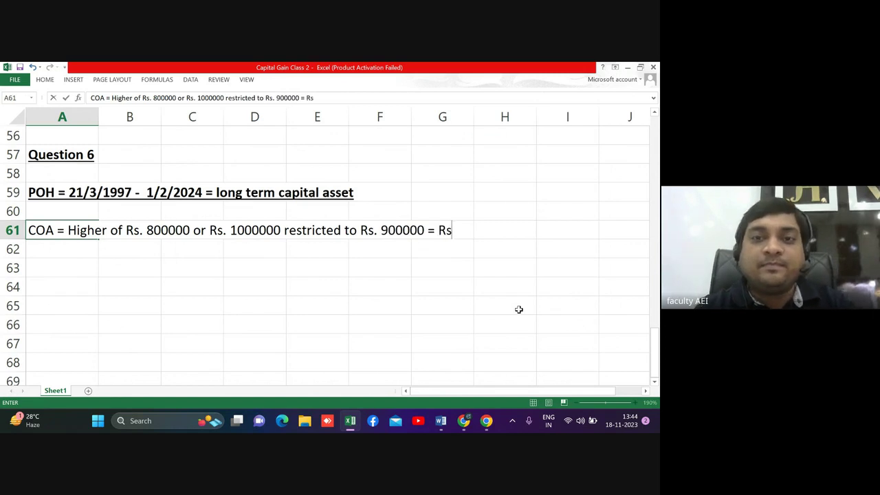
text(900000)
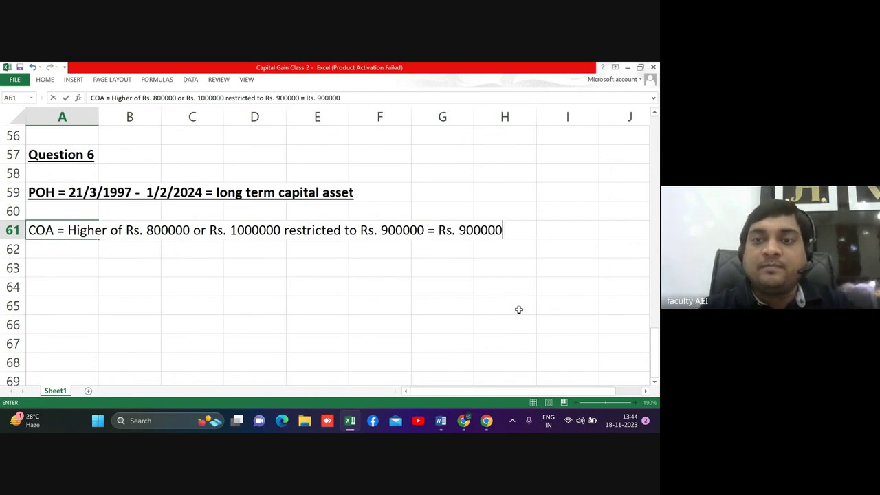
key(Return)
key(Down)
key(Down)
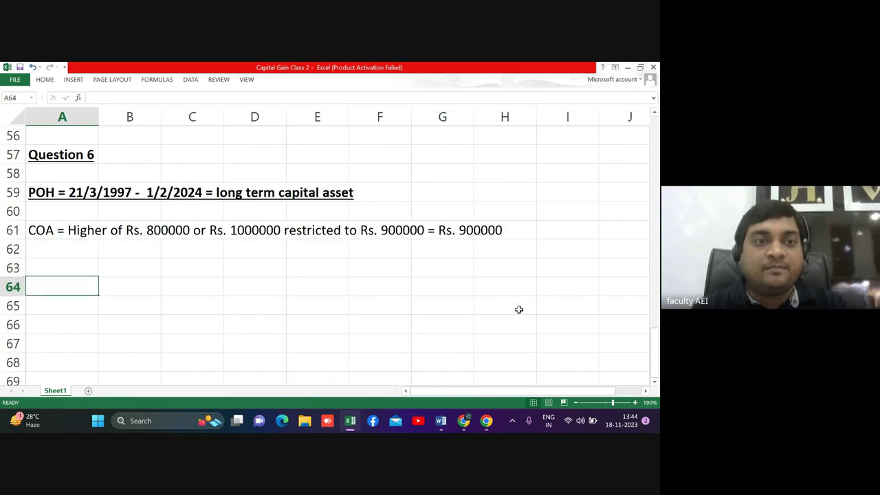
key(Up)
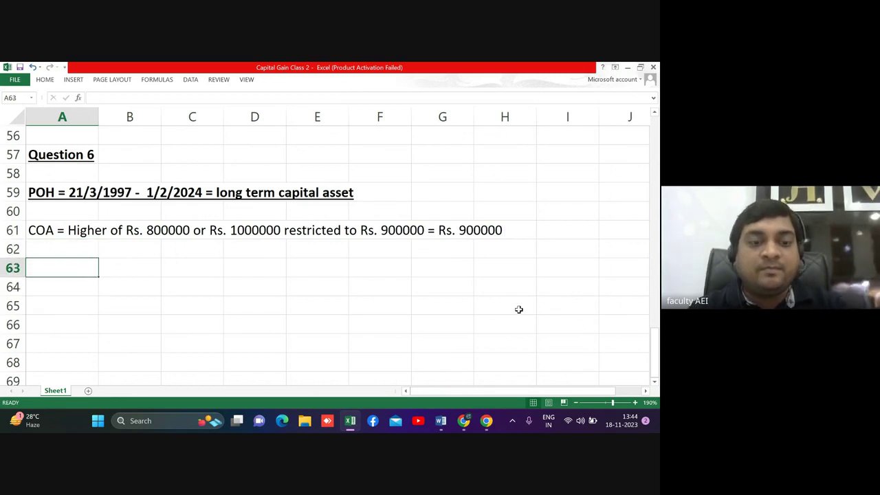
key(alt+Tab)
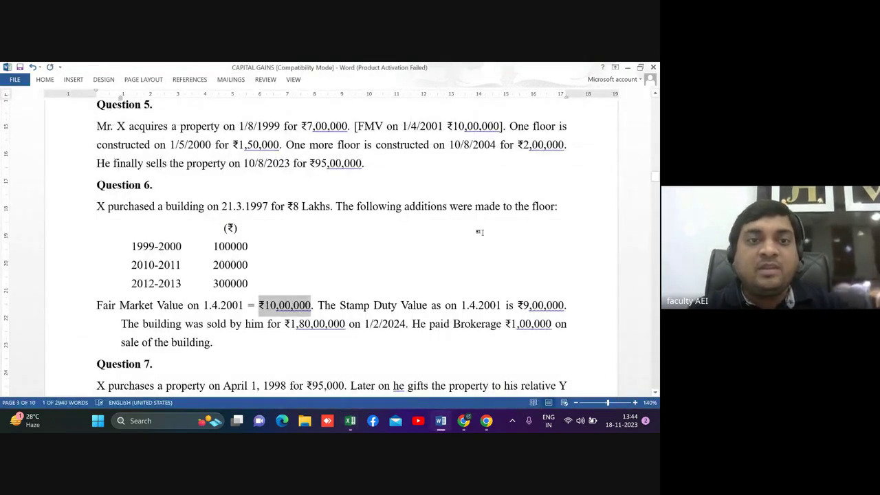
mouse_move(133, 246)
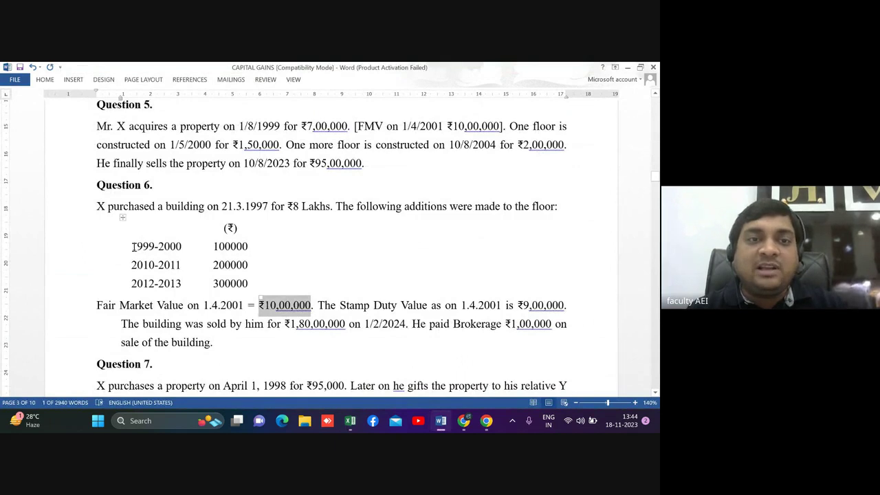
Step: Highlight the 1999-2000 addition row in the Word table, then return to the workbook
drag(131, 247, 240, 252)
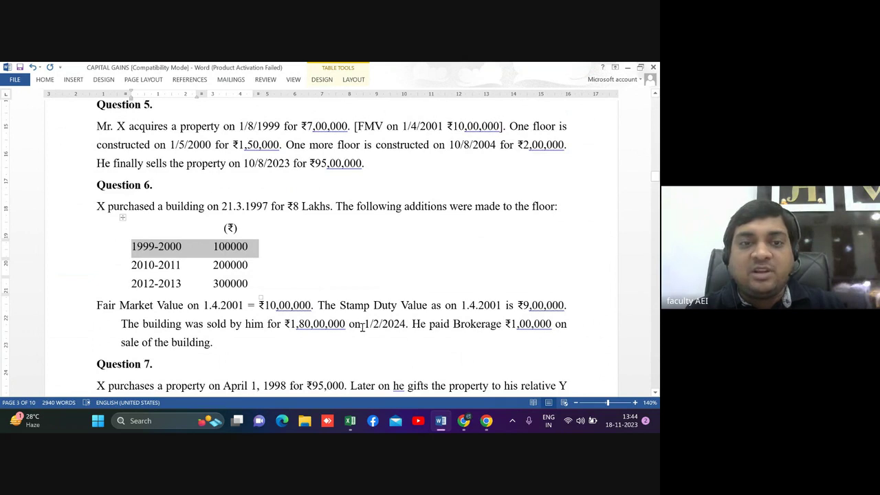
key(alt+Tab)
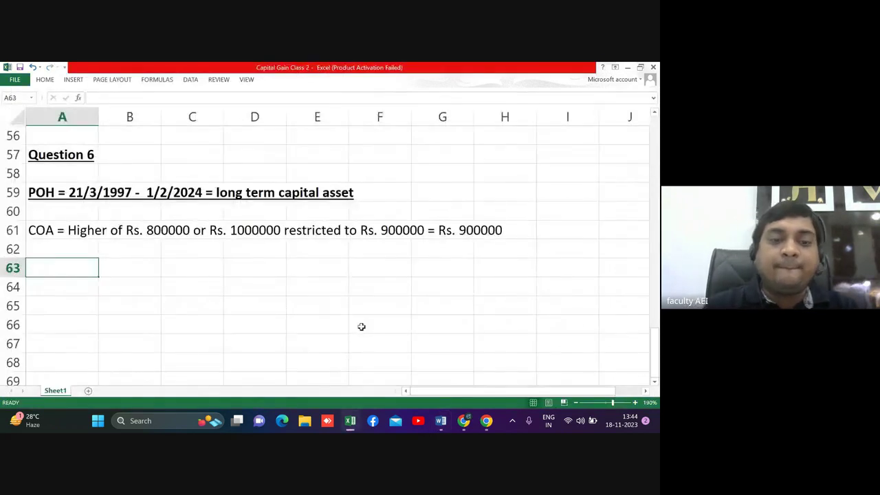
Step: Add the 'Computation of LTCG' heading with a particulars column and an Rs. amount header
text(Compu)
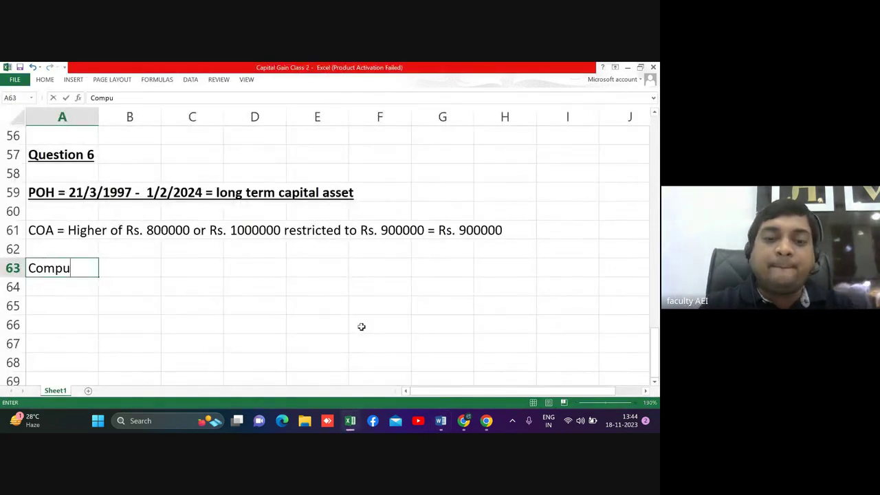
text(tationo)
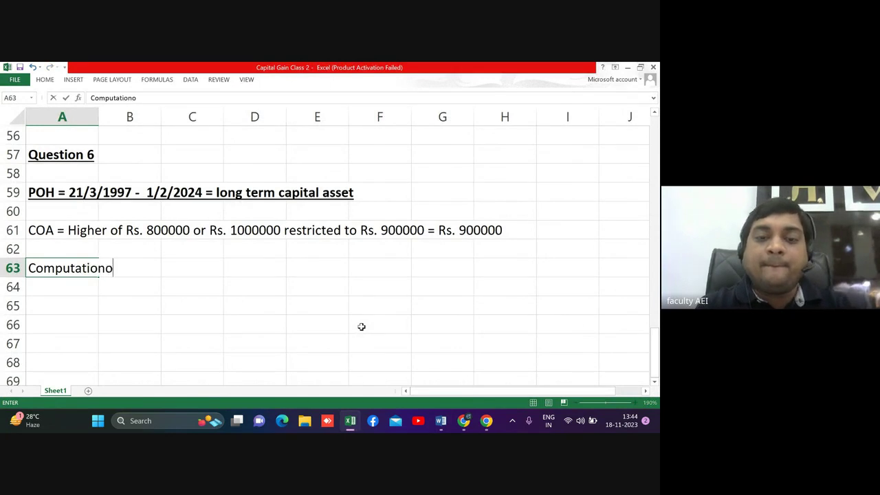
text(f)
key(BackSpace)
key(BackSpace)
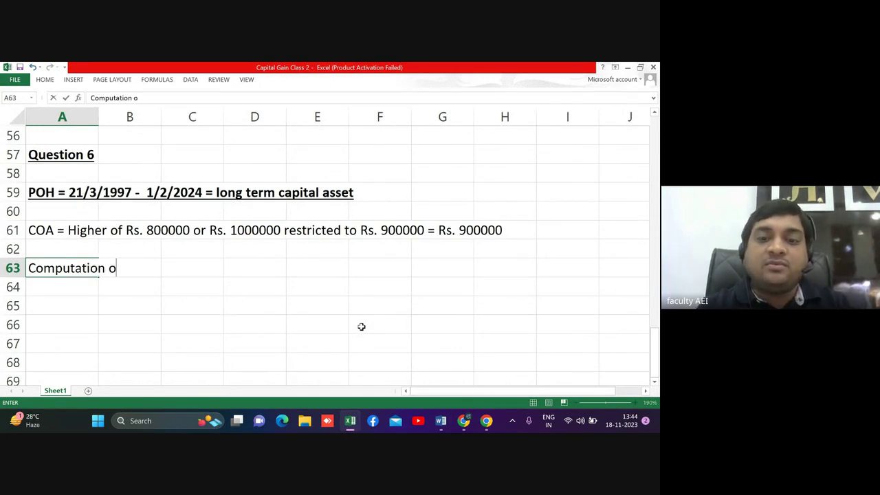
text(f LTCG)
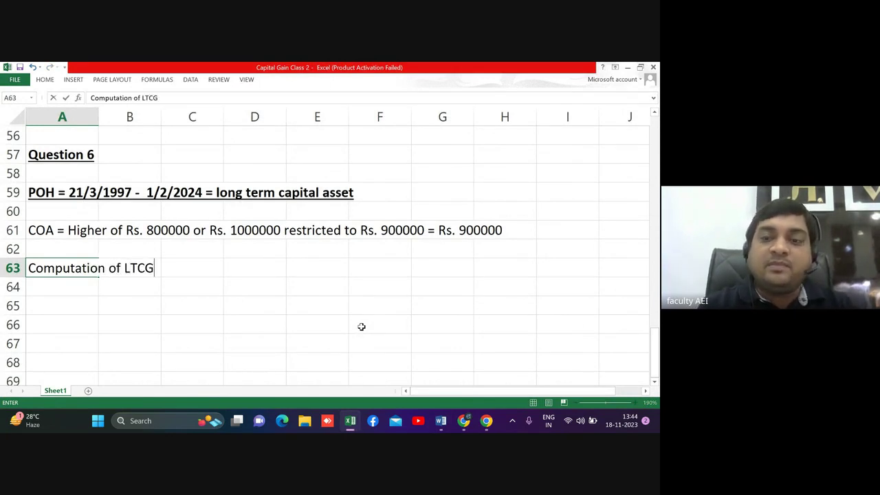
key(Return)
text(Partic)
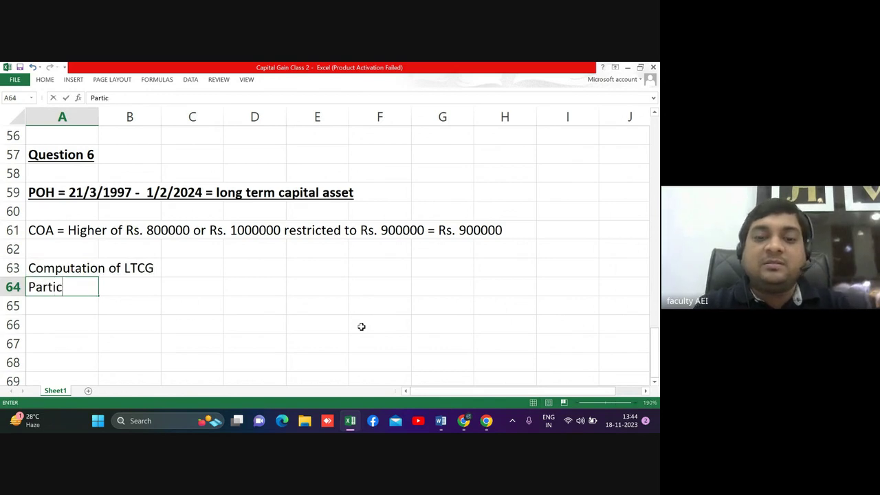
text(lars)
key(Tab)
key(Tab)
key(Tab)
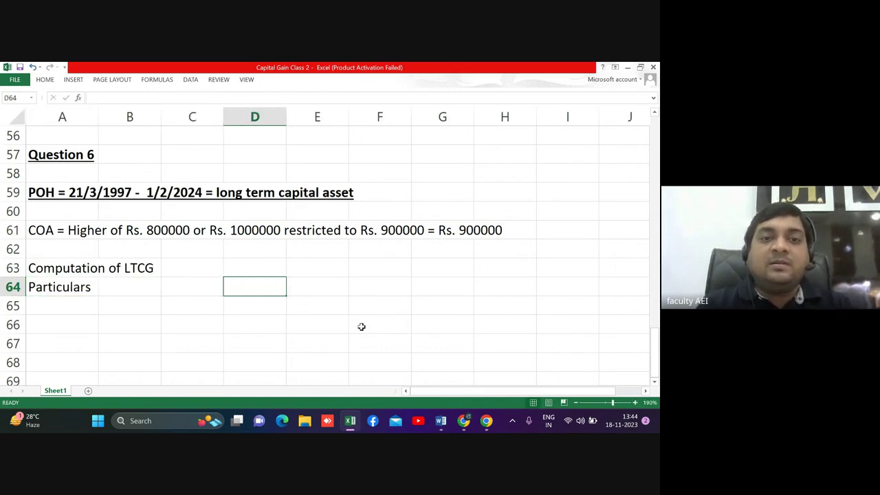
text(R)
key(BackSpace)
text(s)
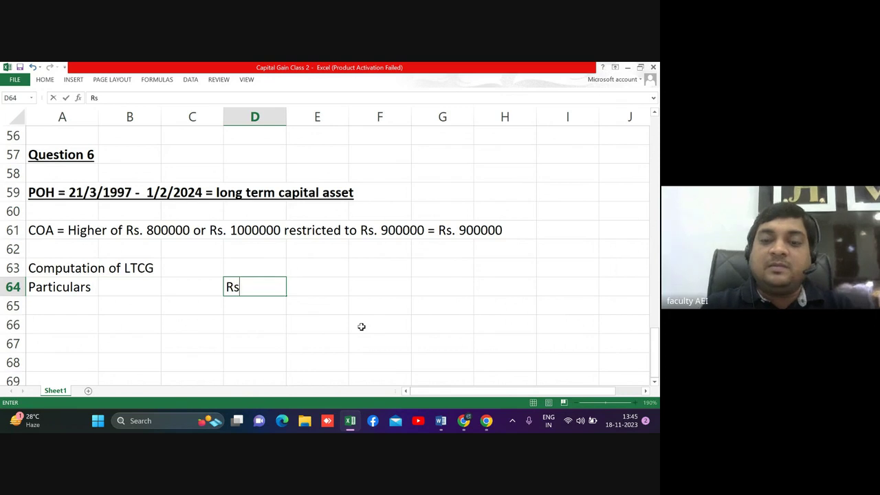
text(.)
key(Return)
Step: Enter FVC with its sale value of 18000000 in column D
key(Left)
key(Left)
key(Left)
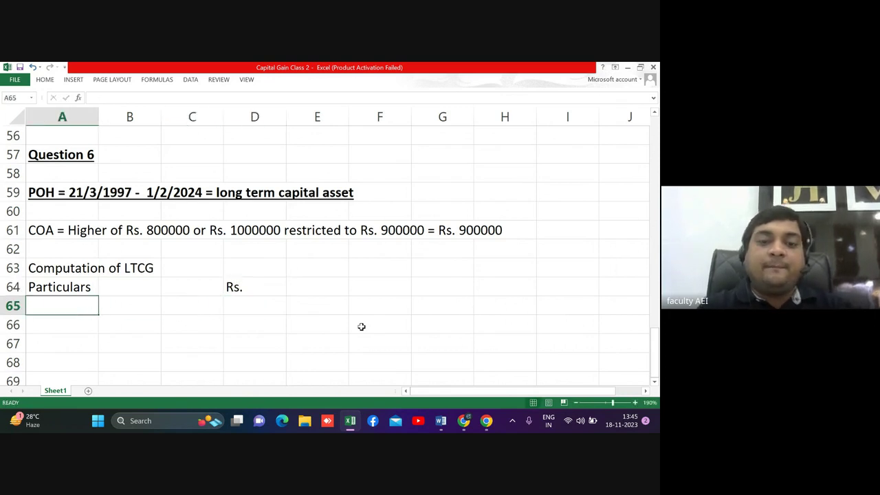
text(FVC)
key(Right)
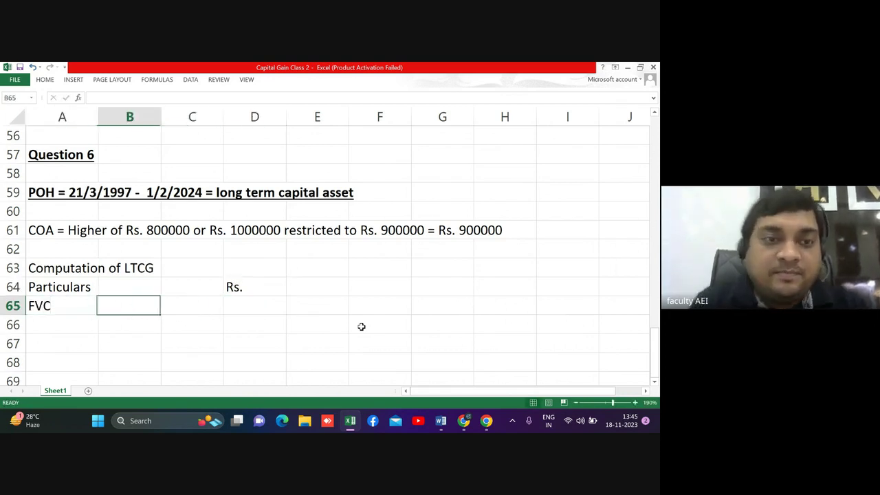
key(Right)
key(Right)
text(18000)
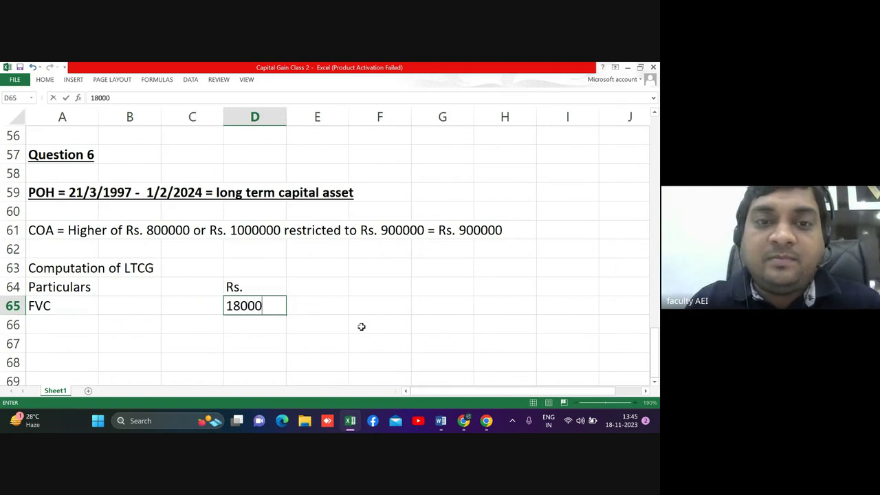
text(000)
key(Return)
Step: Add 'Less: Expenses for transfer' with an underlined amount of -100000
key(Left)
key(Left)
key(Left)
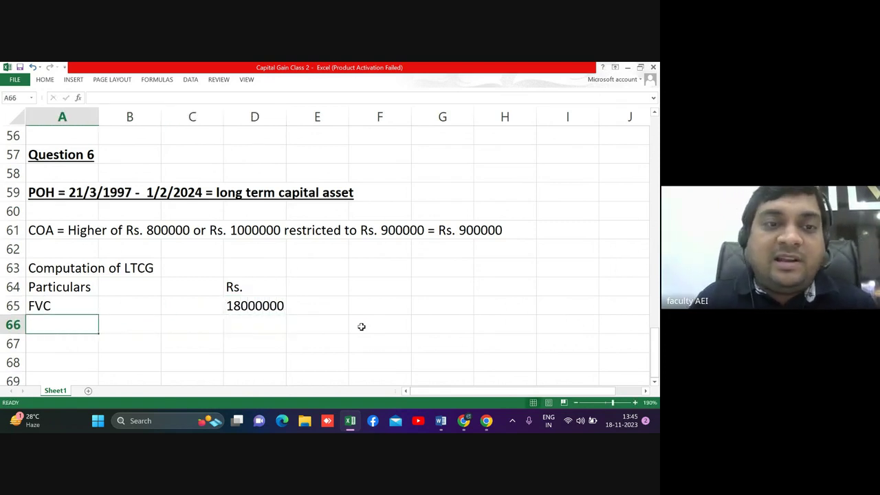
text(Less: )
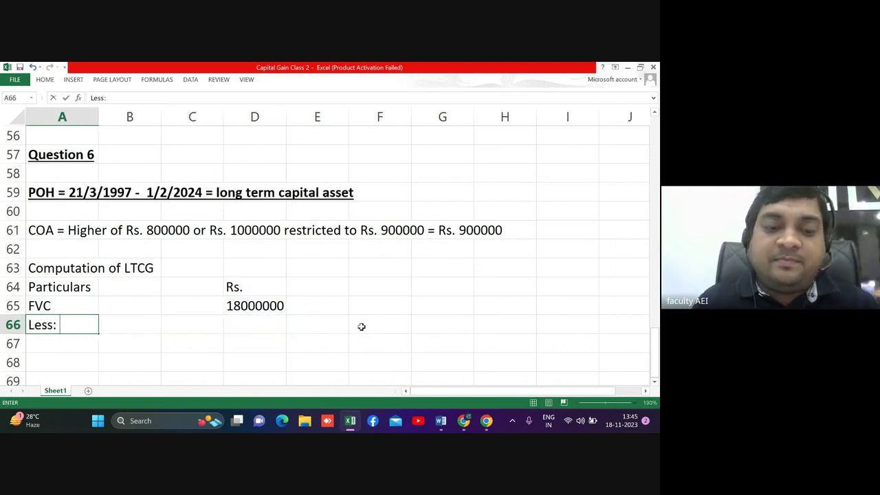
text(Expenses fo)
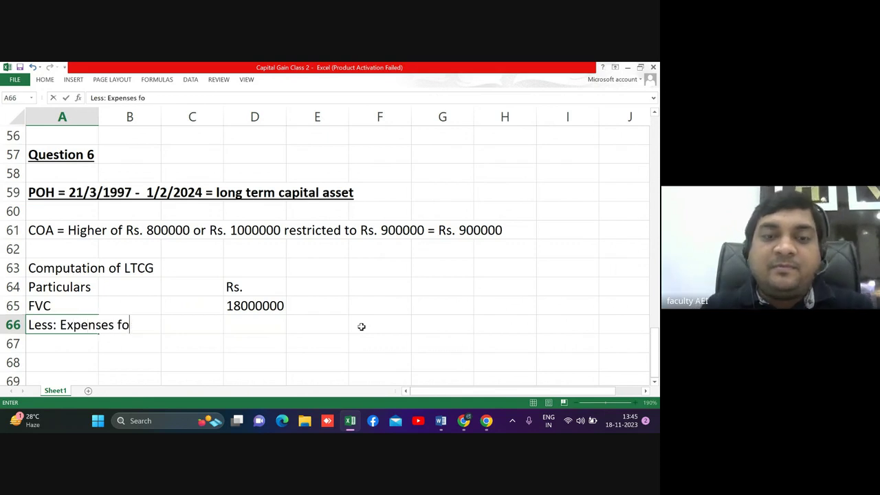
text(r trasnfer)
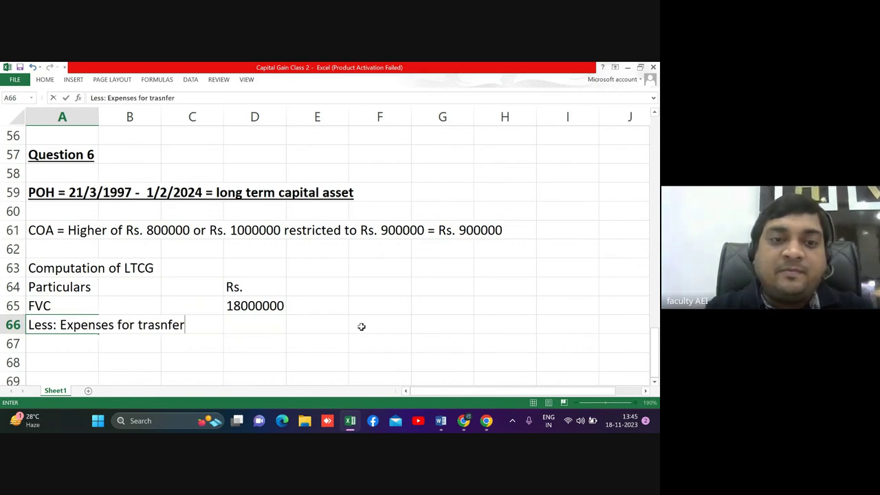
key(BackSpace)
key(BackSpace)
key(BackSpace)
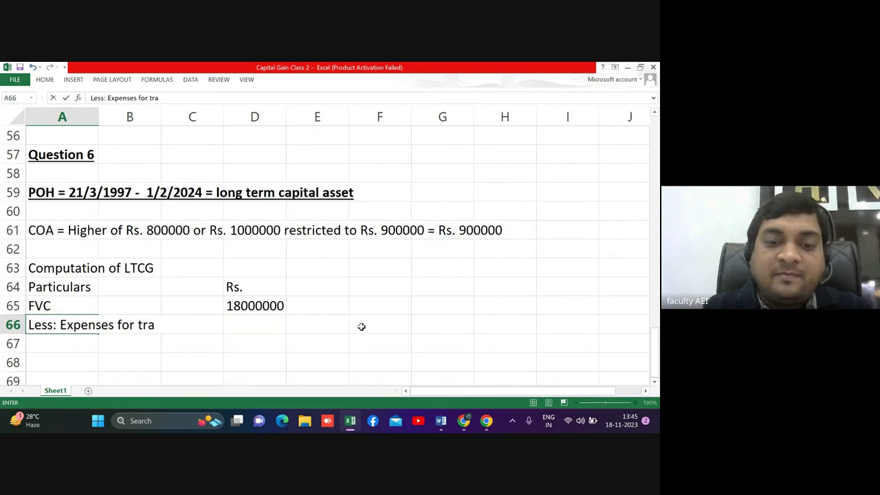
text(nsfe)
key(Return)
key(Up)
key(Up)
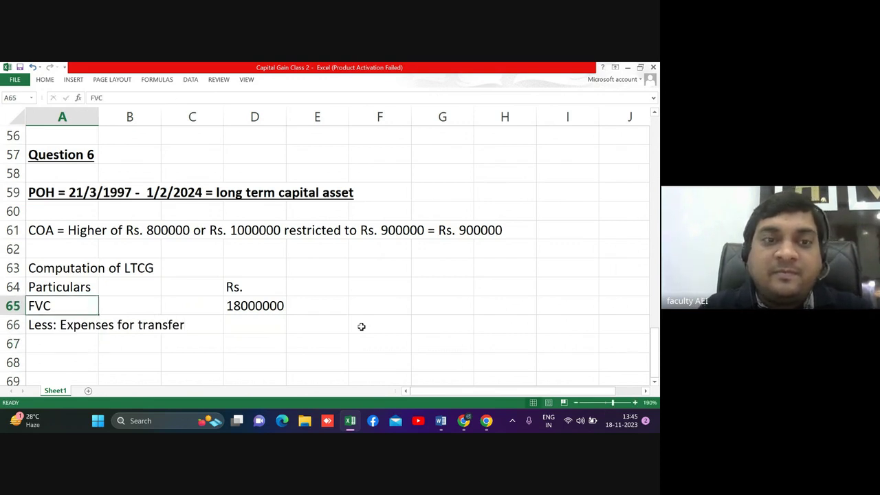
key(Right)
key(Right)
key(Down)
key(Right)
text(-1)
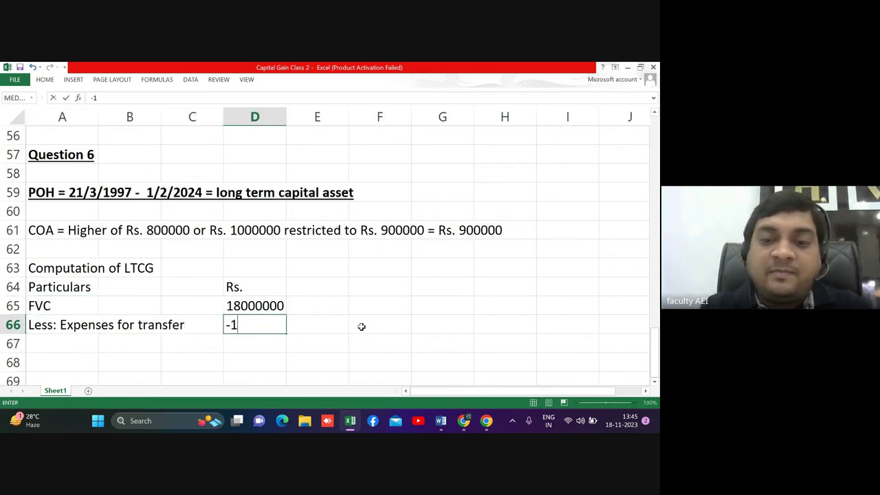
text(00000)
key(Return)
key(Up)
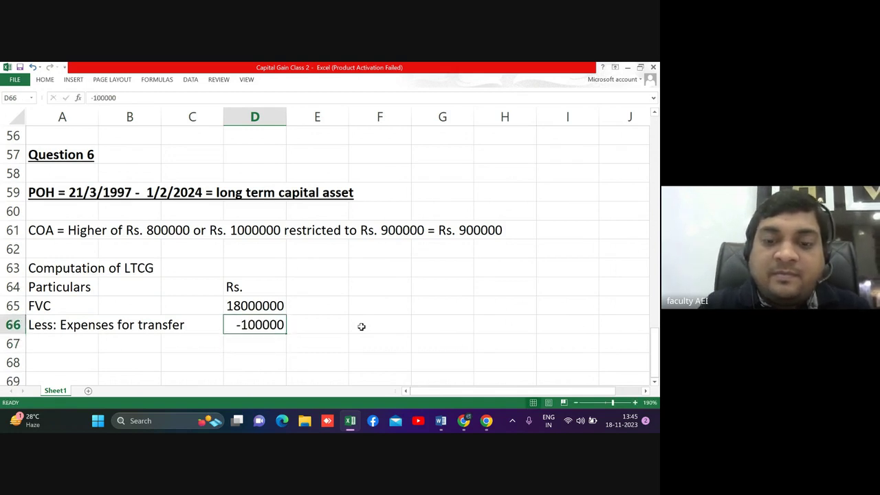
key(ctrl+u)
Step: Add a bold 'Net sales consideration' row of 17900000 in row 67
key(Return)
text(17)
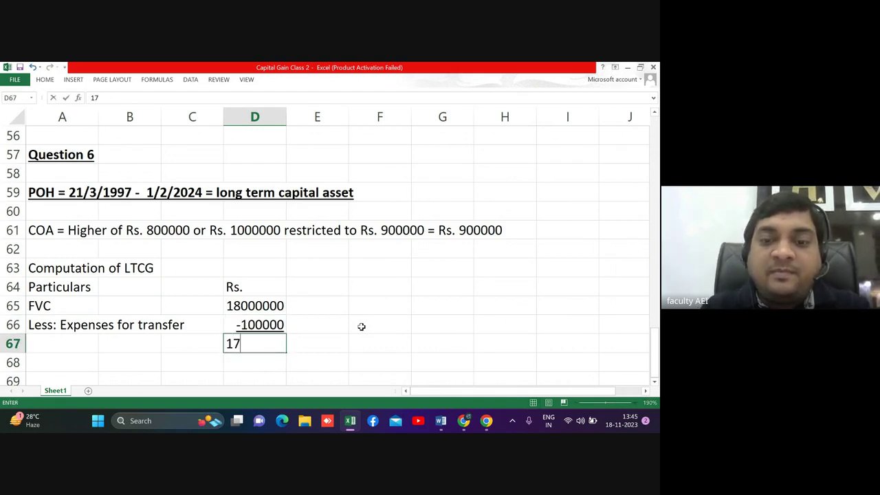
text(900000)
key(Return)
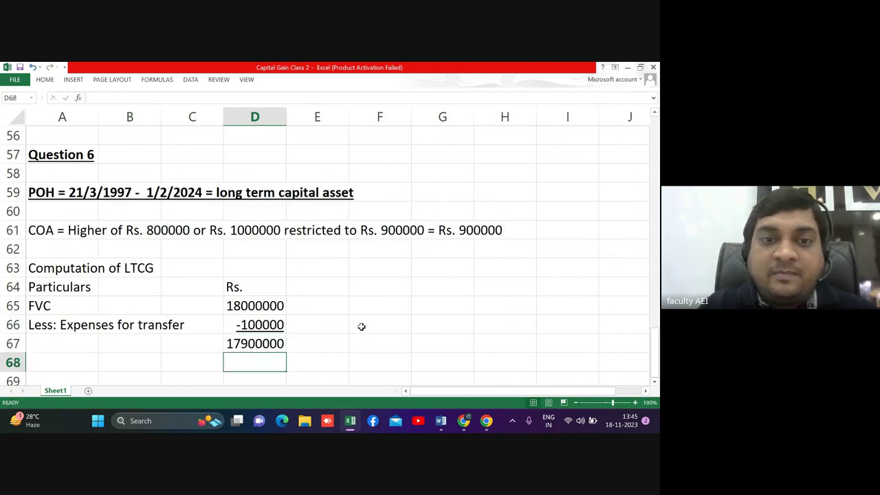
key(Up)
key(Left)
key(Left)
key(Left)
text(Net s)
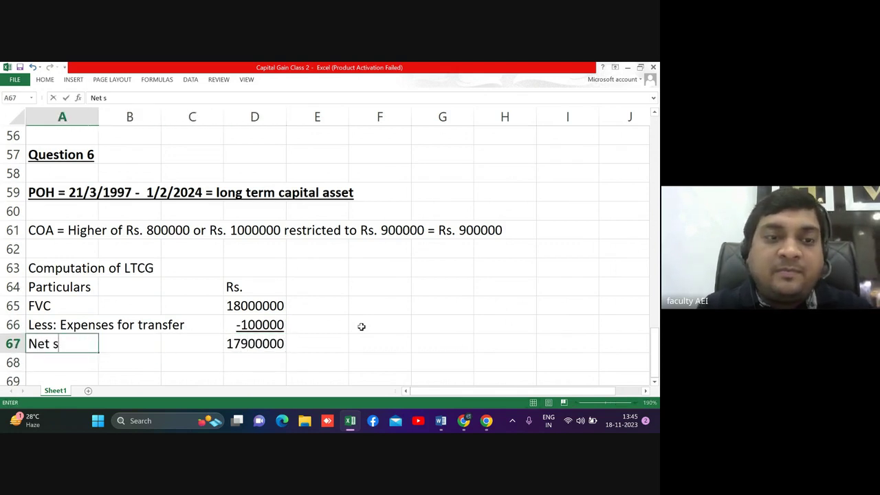
text(ales cons)
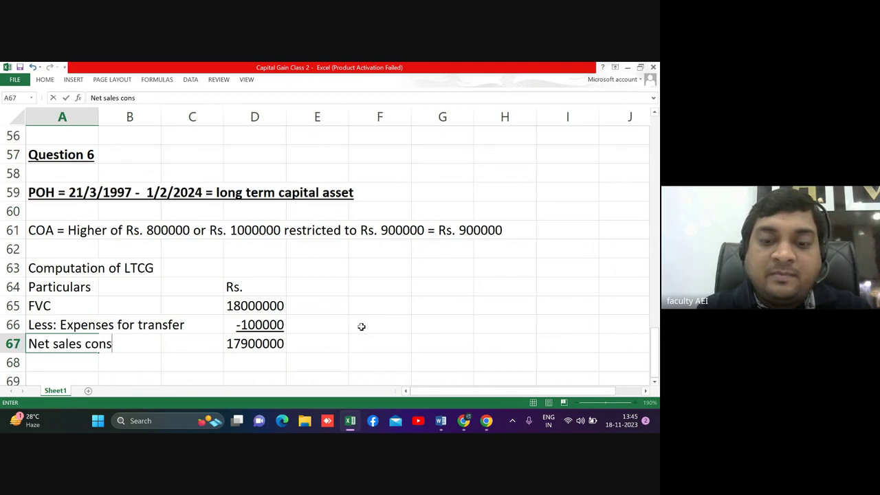
text(ideration)
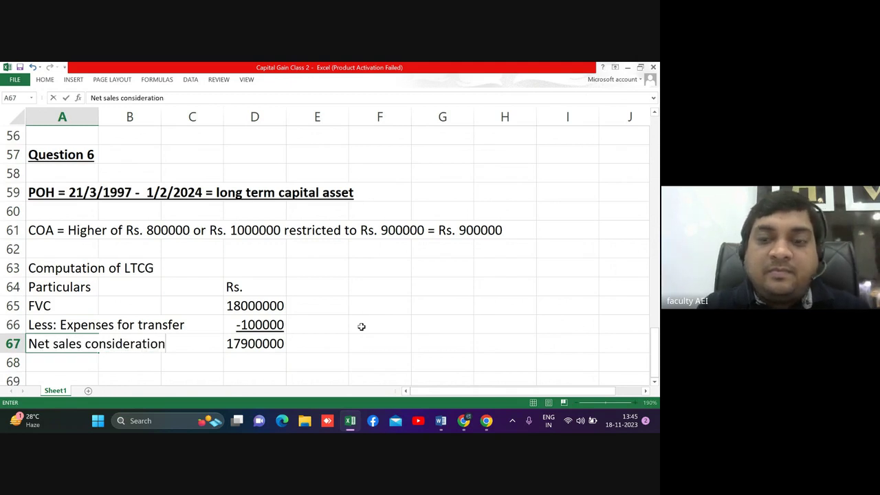
key(Return)
key(Up)
key(shift+Right)
key(shift+Right)
key(shift+Right)
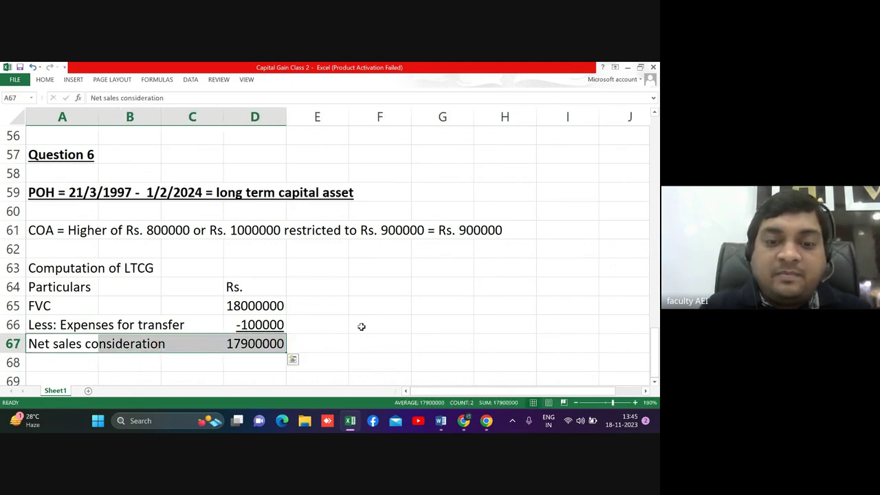
key(ctrl+b)
Step: Begin the 'Less: ICOA' label in row 69
key(Down)
key(Down)
key(Down)
key(Down)
key(Down)
key(Down)
key(Down)
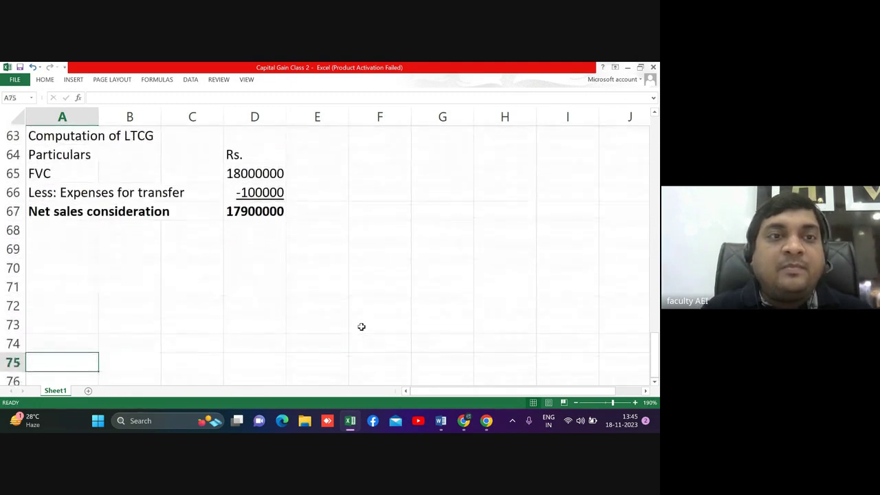
key(Up)
key(Up)
key(Up)
key(Up)
key(Up)
key(Up)
text(L)
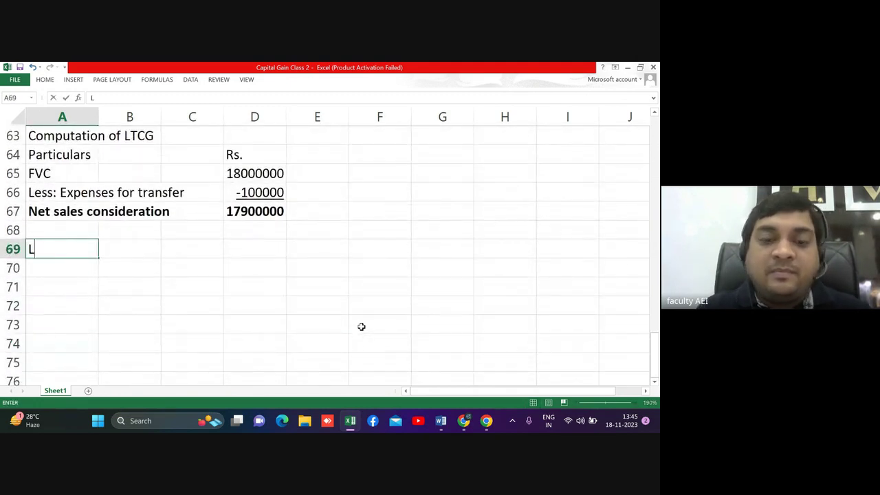
text(ess: IC)
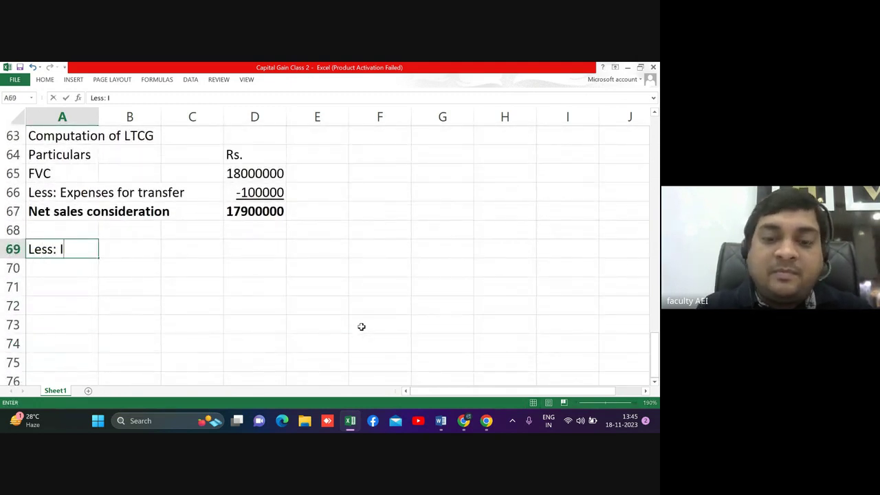
text(OA)
Step: Enter the ICOA working '(900000*348/100)' beneath the Less: ICOA label
key(Return)
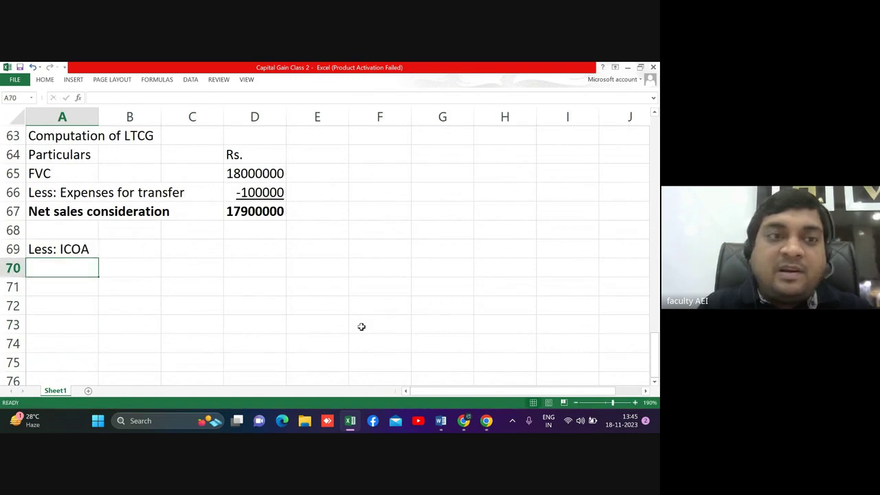
text((90000)
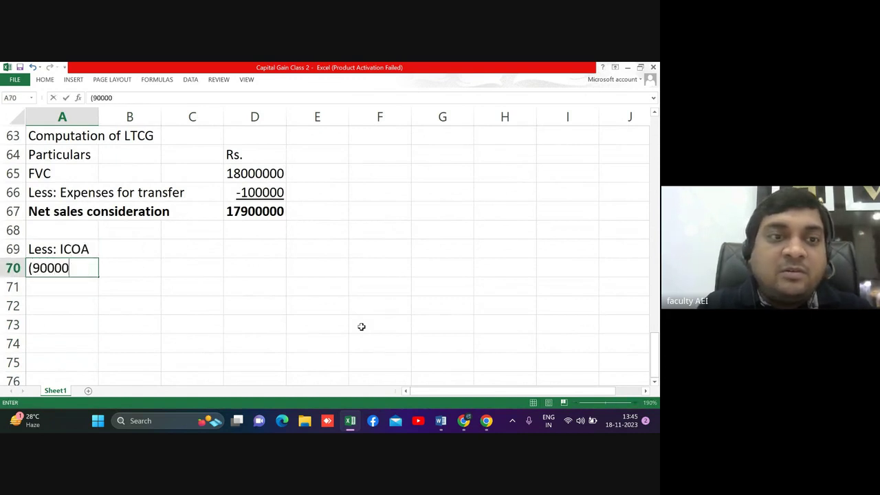
text(0*34)
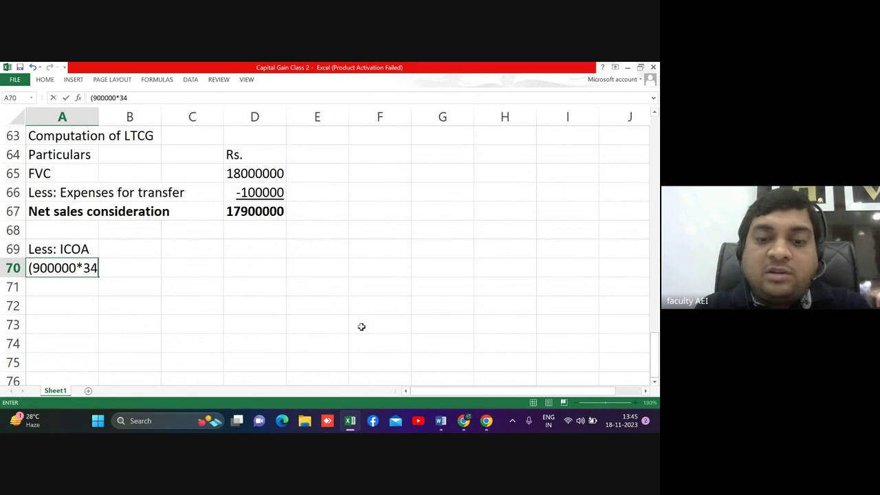
text(8/1000))
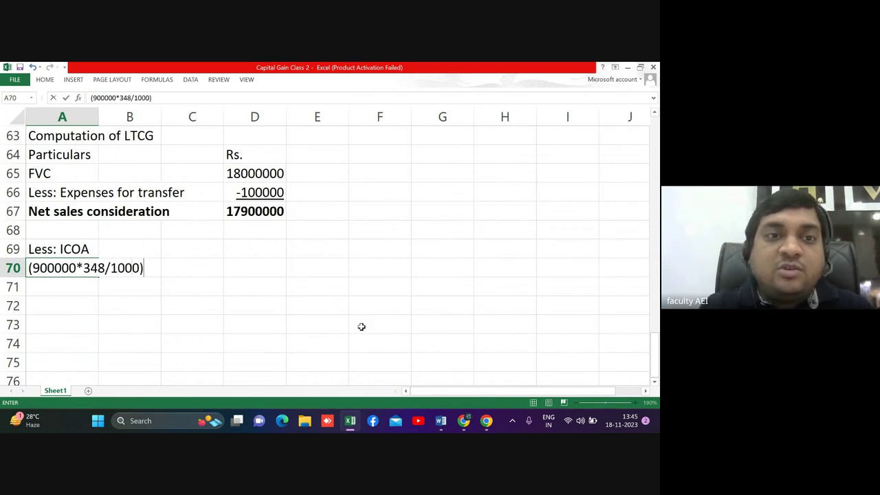
key(BackSpace)
key(BackSpace)
text())
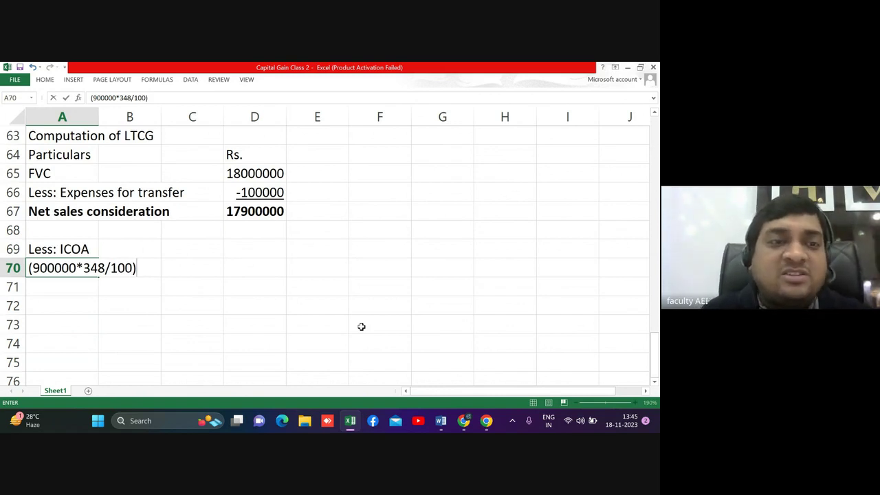
key(Return)
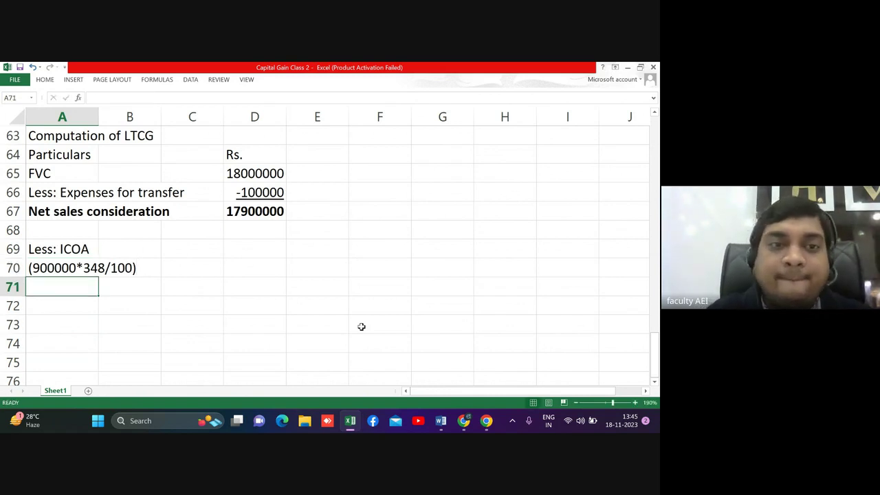
Step: Calculate the indexed cost -3132000 in D70 with =-900000*348/100
key(Up)
key(Up)
key(Right)
key(Right)
key(Right)
key(Down)
text(=)
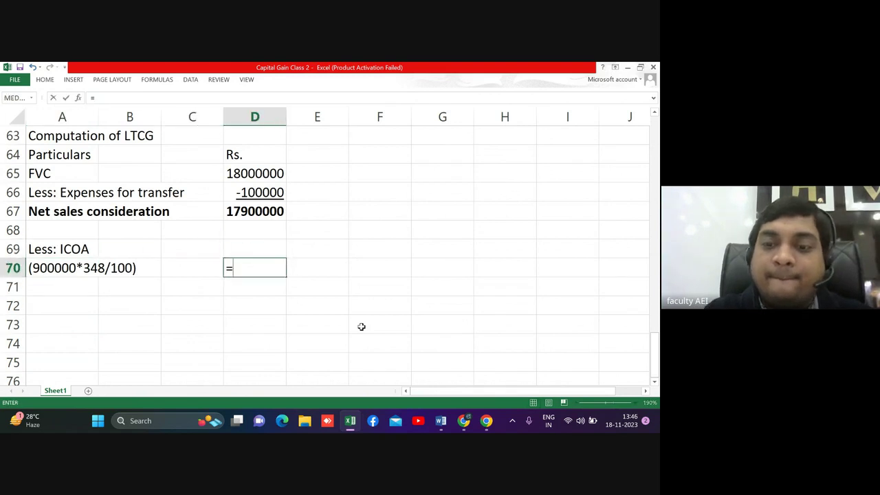
text(-900000)
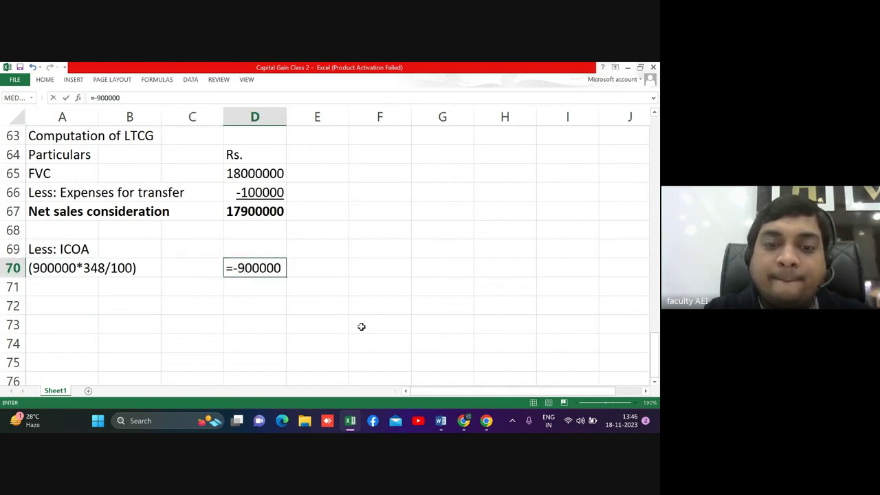
text(*348/10)
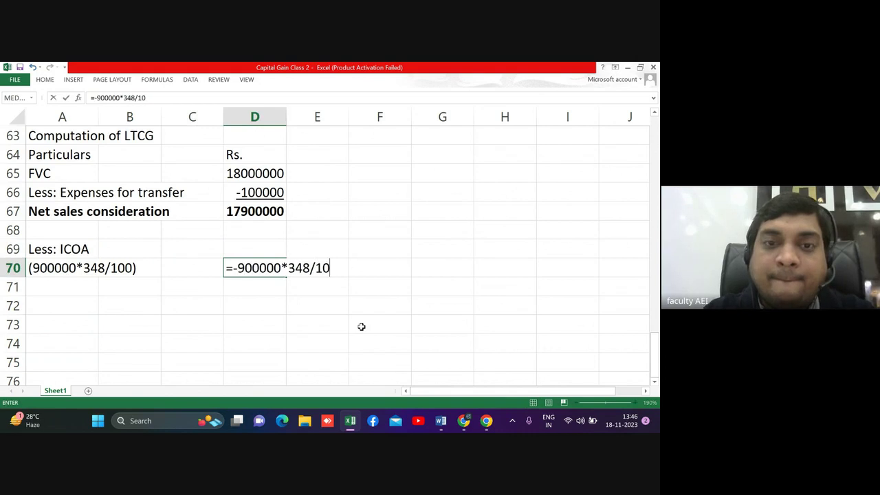
text(0)
key(Return)
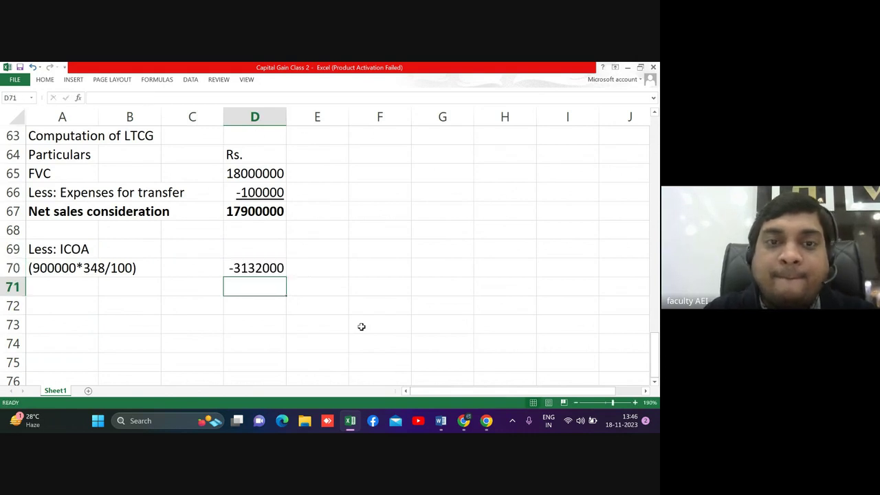
key(Home)
key(Down)
Step: Add an ICOM heading listing 1999-00 marked 'Ignored' and 2010-11 in row 73
key(Up)
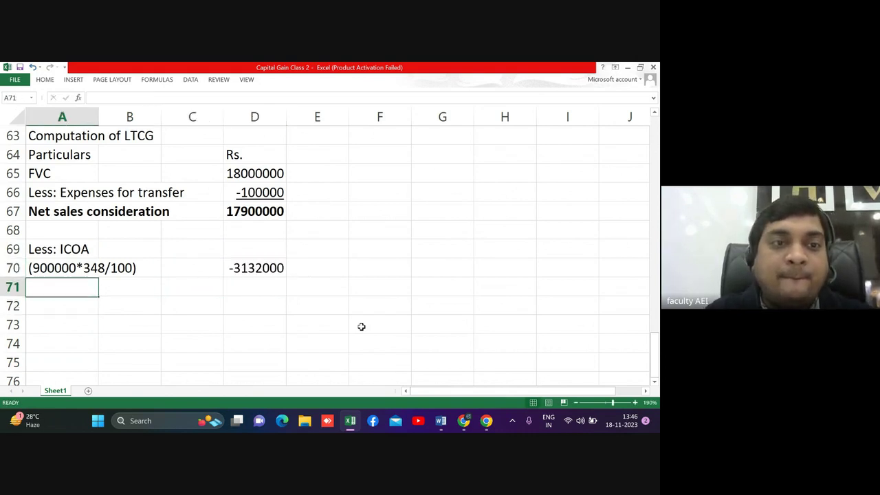
text(ICOM)
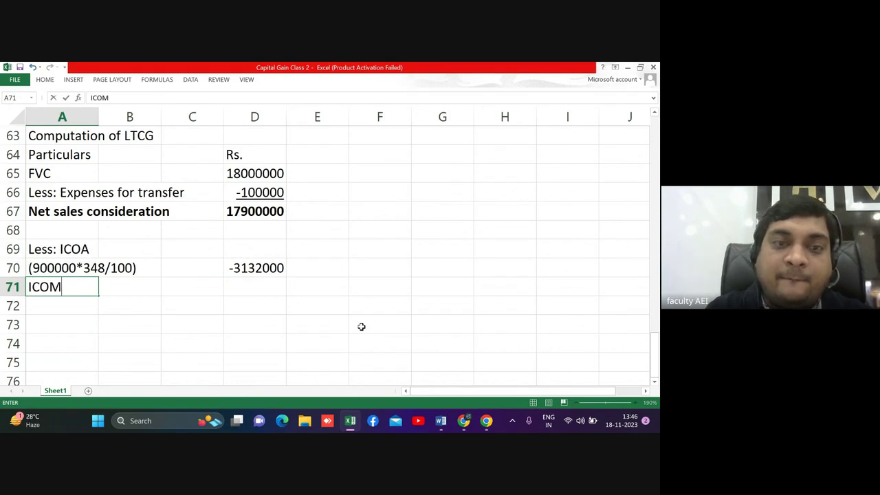
key(Return)
text(1)
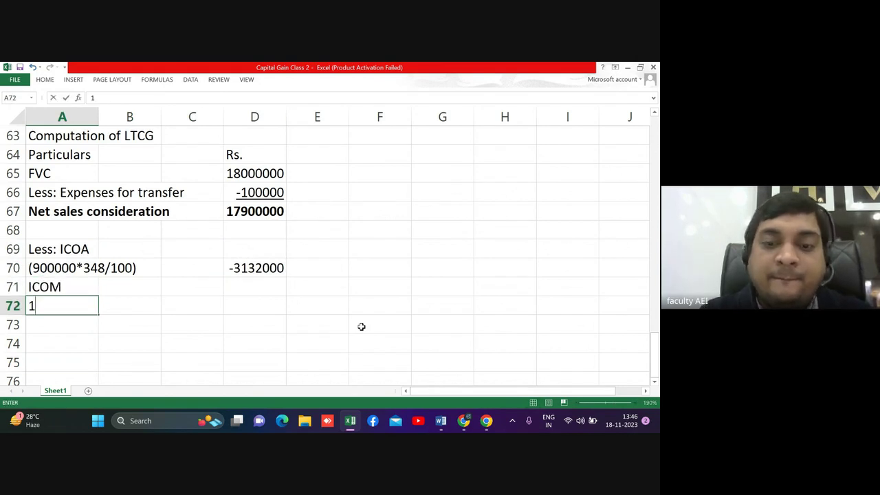
text(999-00)
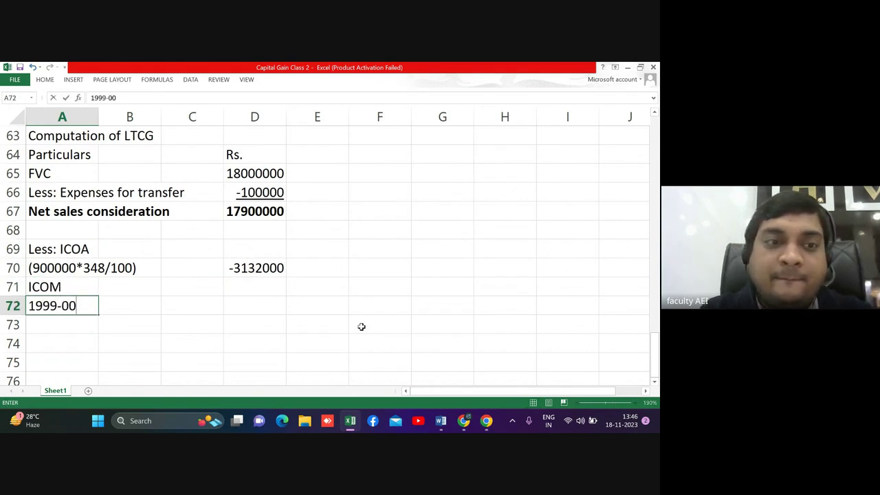
key(Tab)
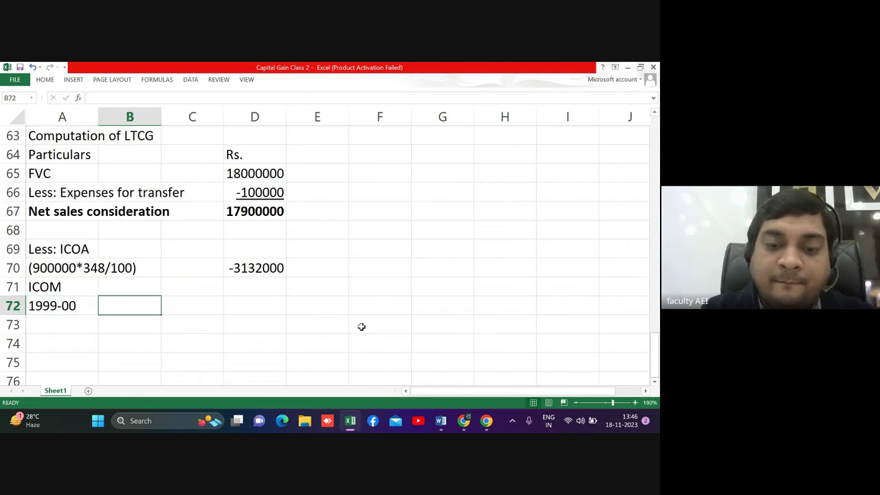
text(Ignored)
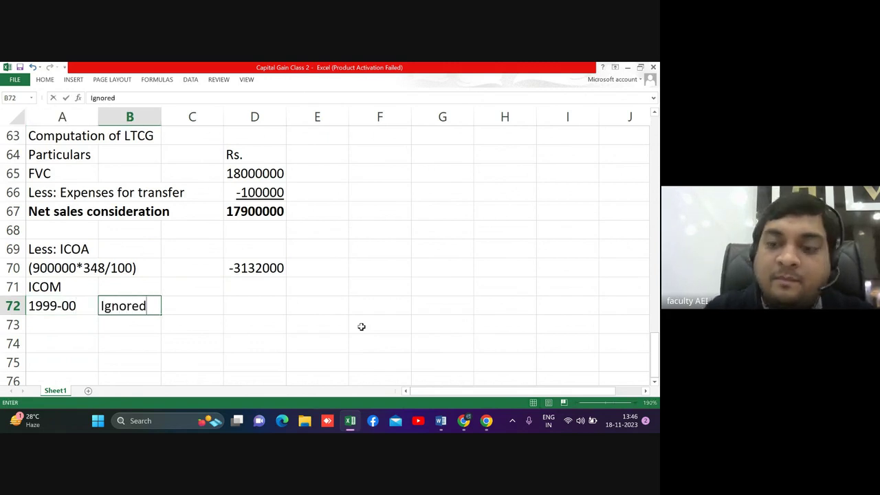
key(Return)
key(Left)
text(201)
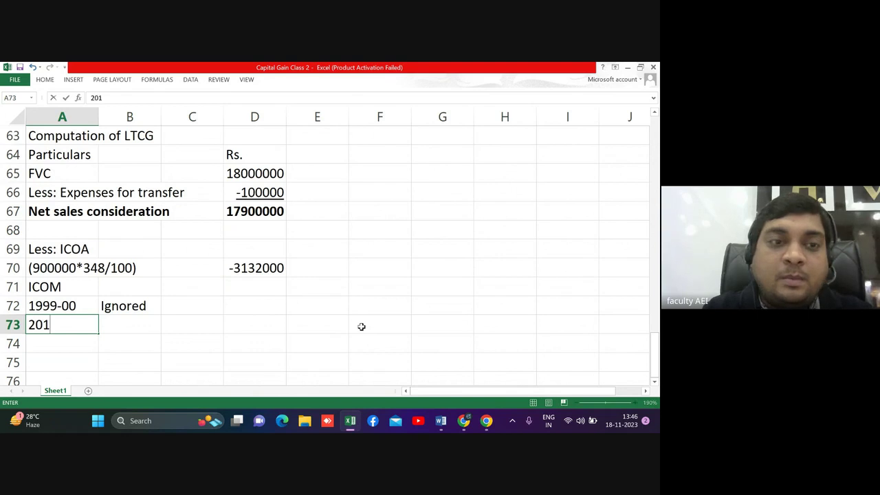
text(0-11)
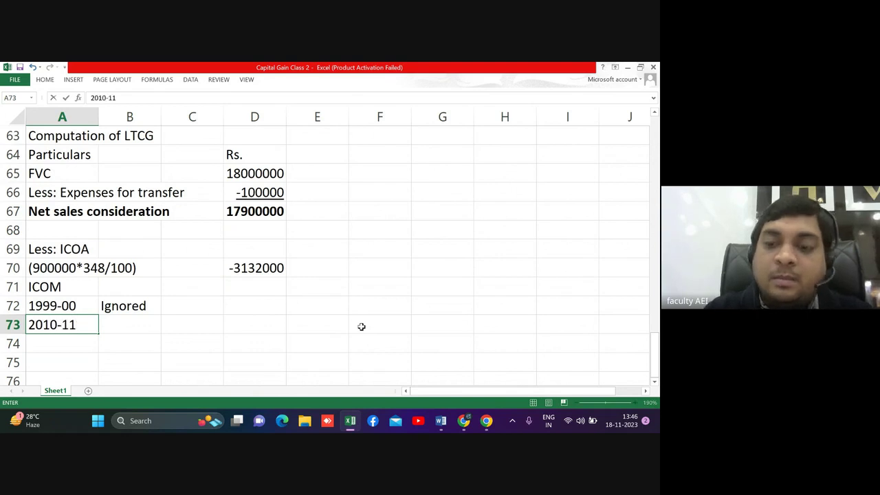
key(Return)
key(Up)
key(Right)
key(Left)
Step: Start the 2010-11 working '(200000*348/' in B73 after checking the question
key(alt+Tab)
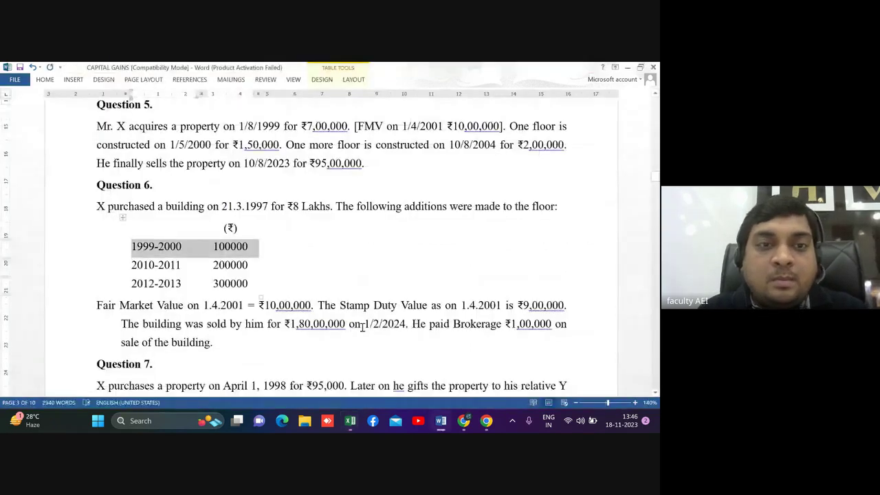
key(alt+Tab)
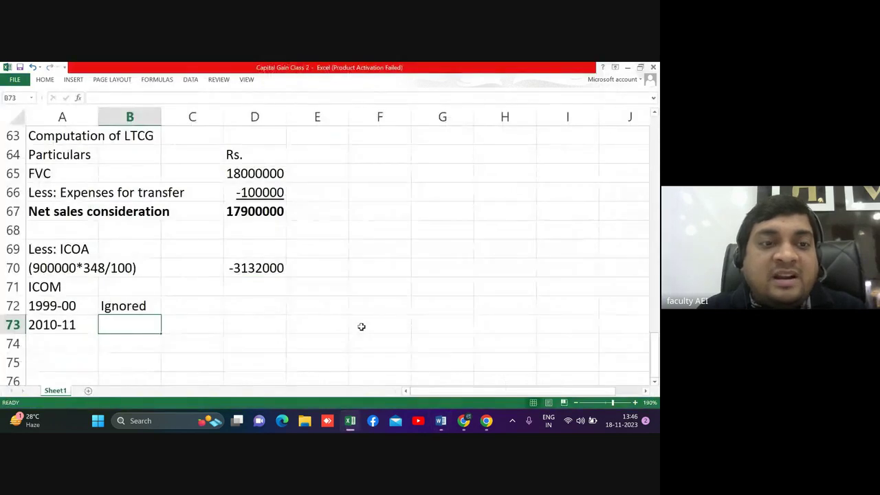
key(alt+Tab)
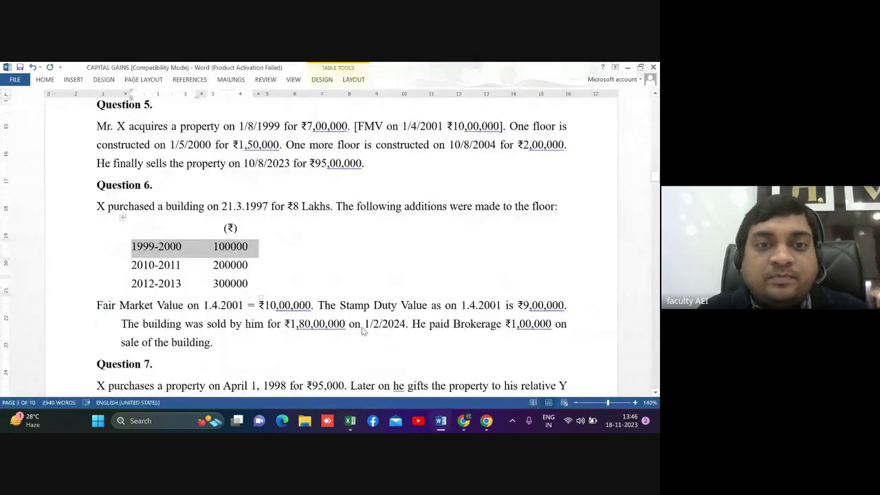
key(alt+Tab)
key(Right)
text((2)
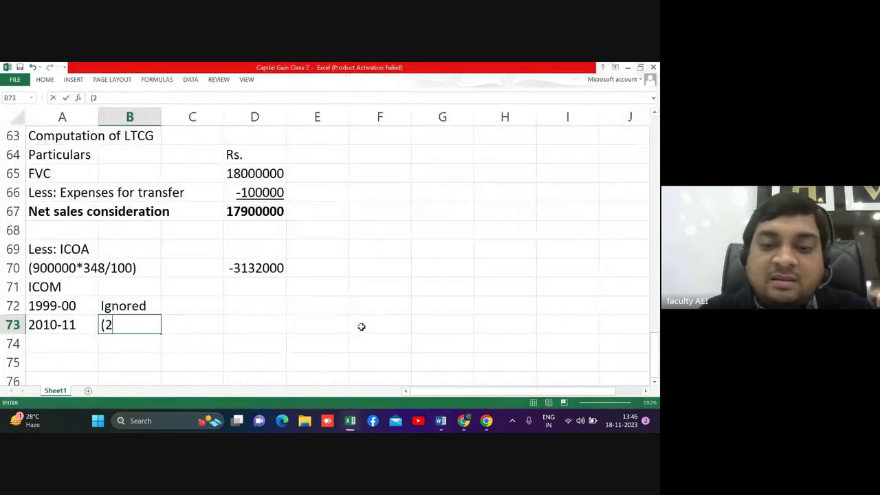
text(000000*)
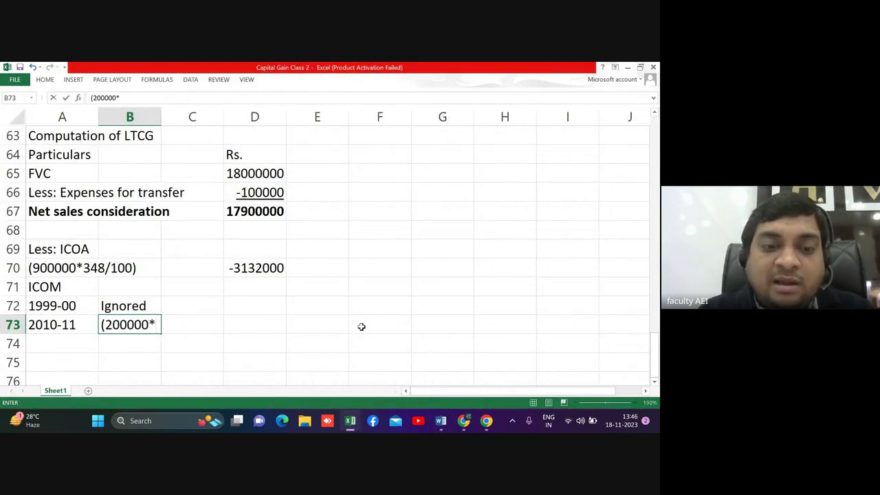
text(348/)
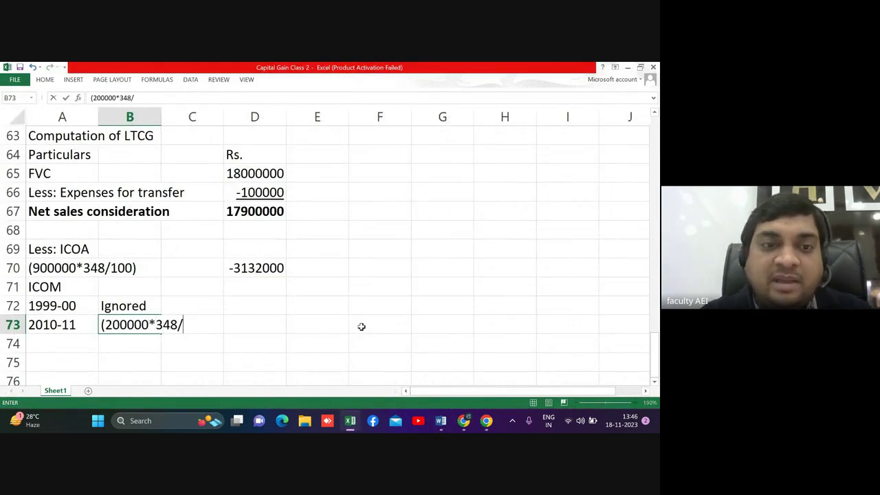
Step: Look up the 2010-11 cost inflation index of 167 in the Word question, then return to Excel
key(alt+Tab)
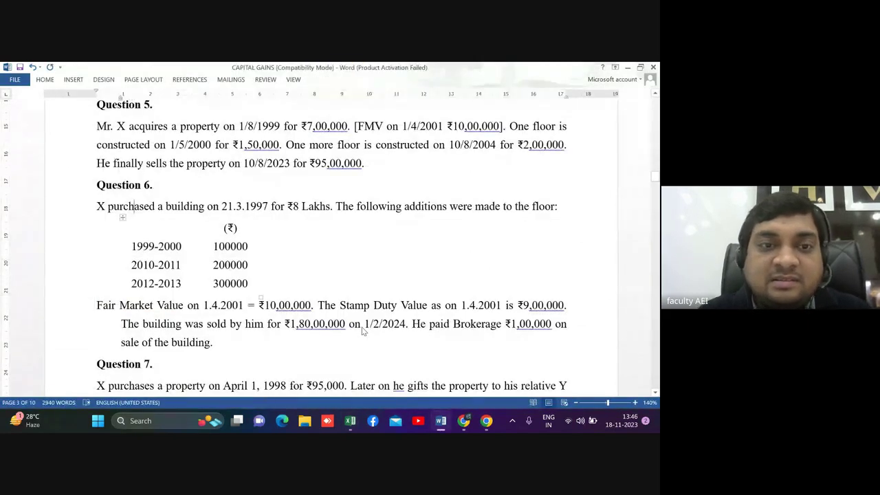
scroll(363, 331, up, 1)
scroll(363, 331, up, 10)
scroll(362, 329, up, 5)
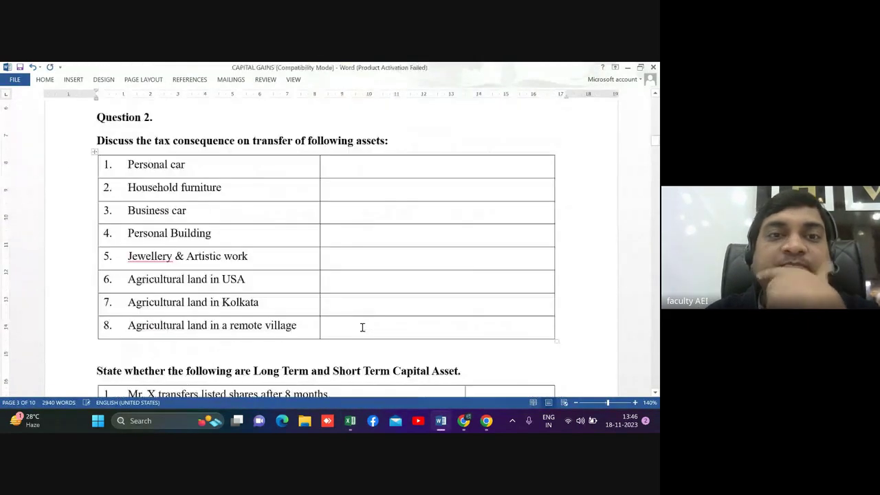
scroll(362, 329, up, 10)
scroll(362, 329, down, 3)
scroll(362, 329, down, 1)
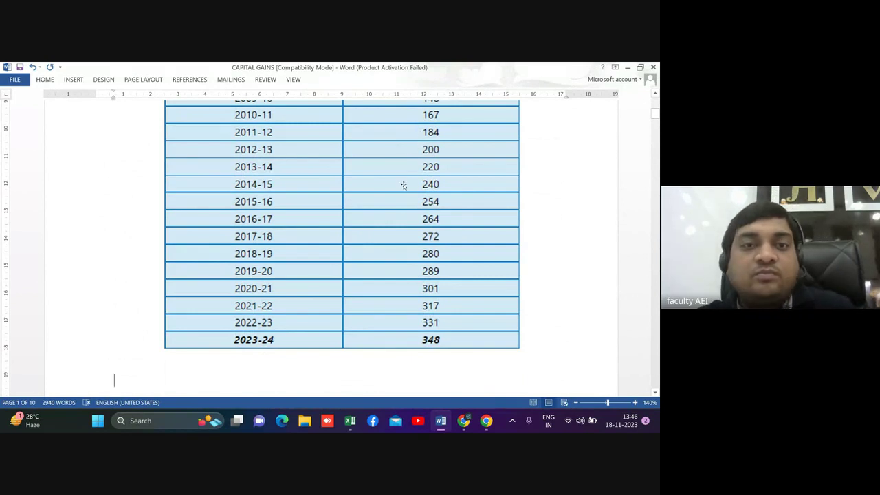
key(alt+Tab)
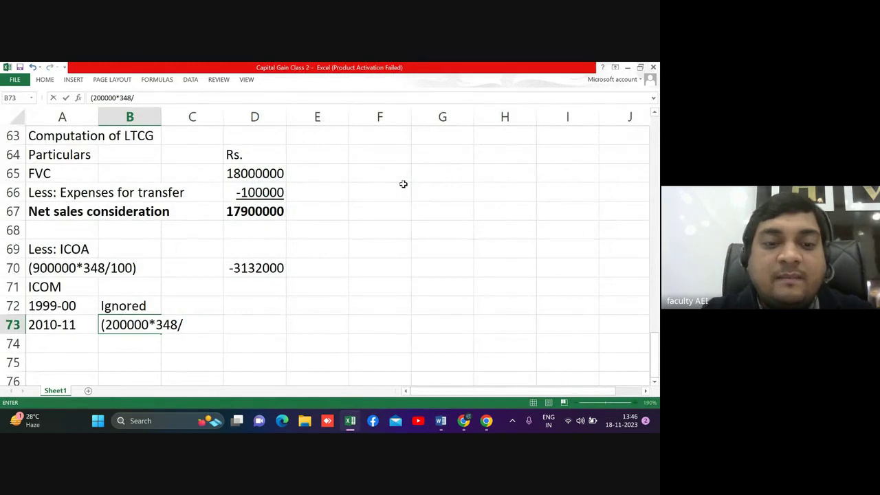
Step: Finish the 2010-11 working and compute -416766 in D73 with =-200000*348/167
text(67))
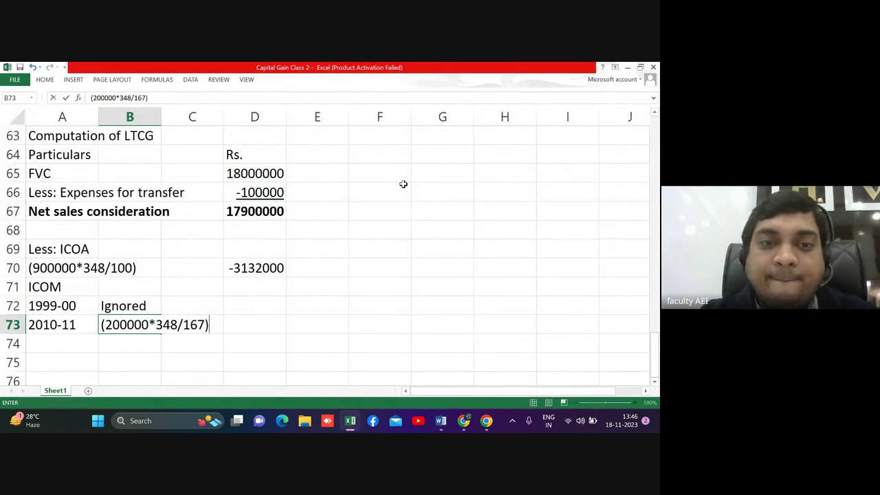
key(Right)
key(Right)
text(=)
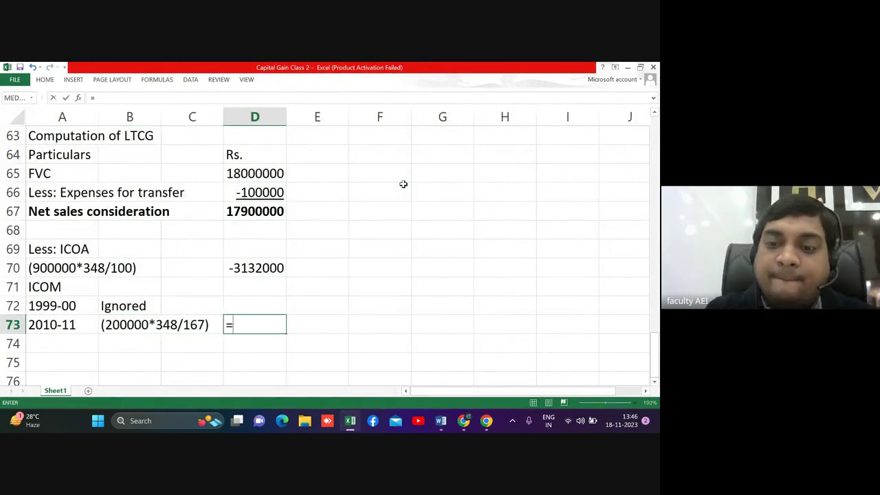
text(-200000)
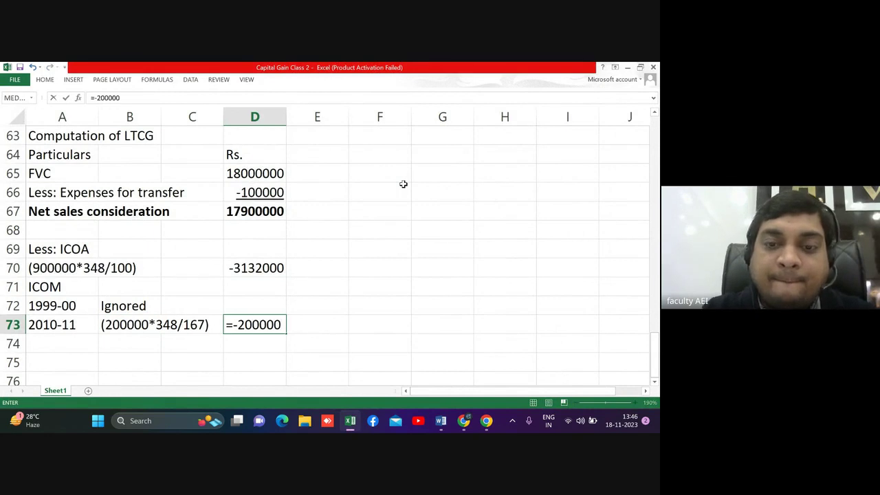
text(*348/)
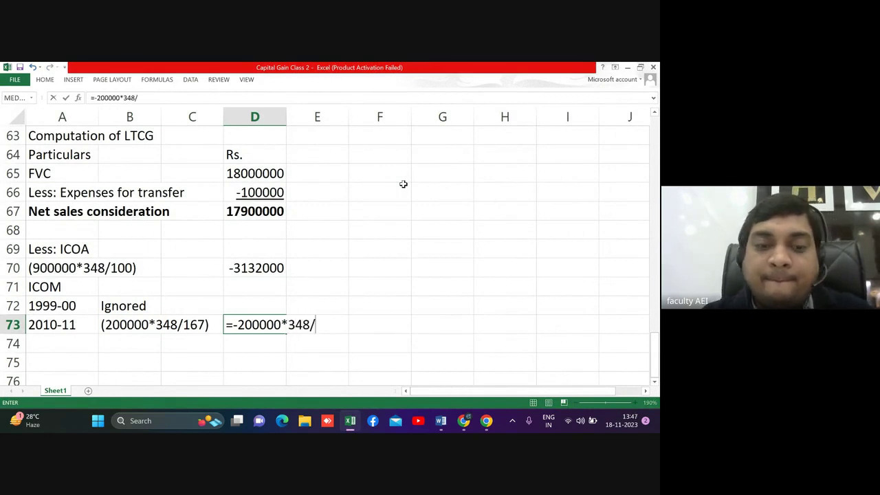
text(167)
key(Return)
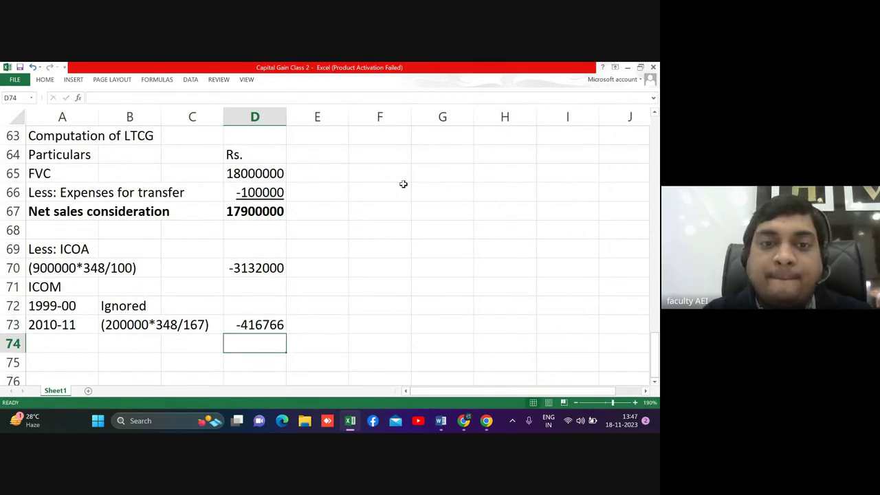
Step: Add the 2012-13 row with working '(300000*348/200)' in B74
key(Left)
key(Left)
key(Left)
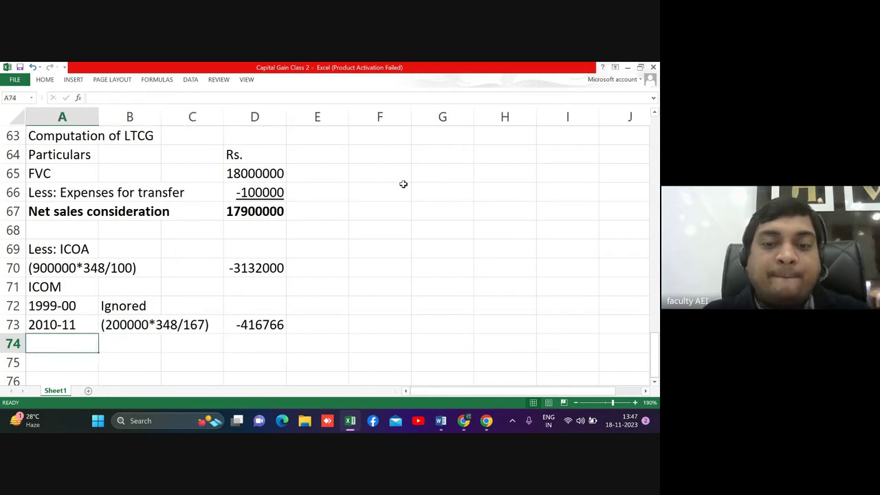
text(2012-13)
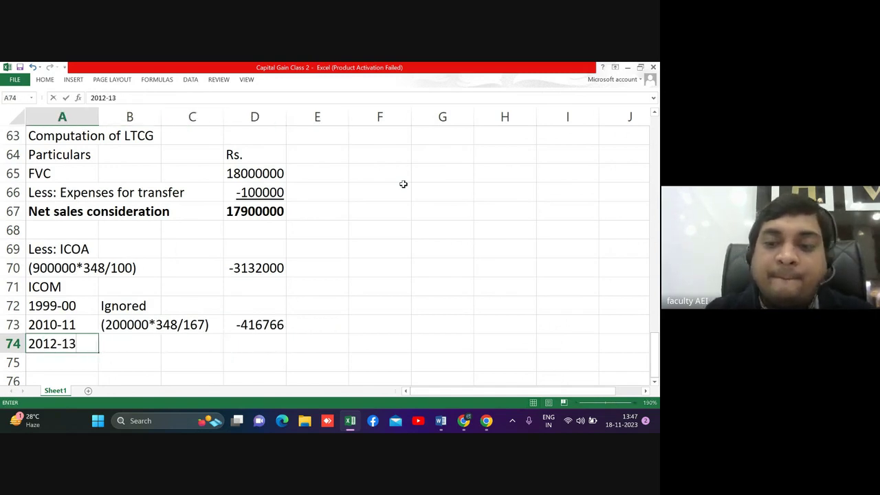
key(Right)
text((30)
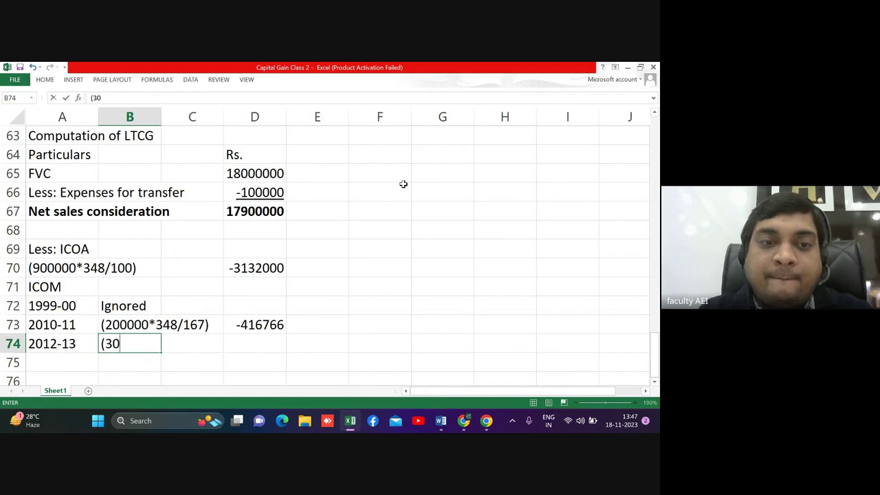
text(0000*34)
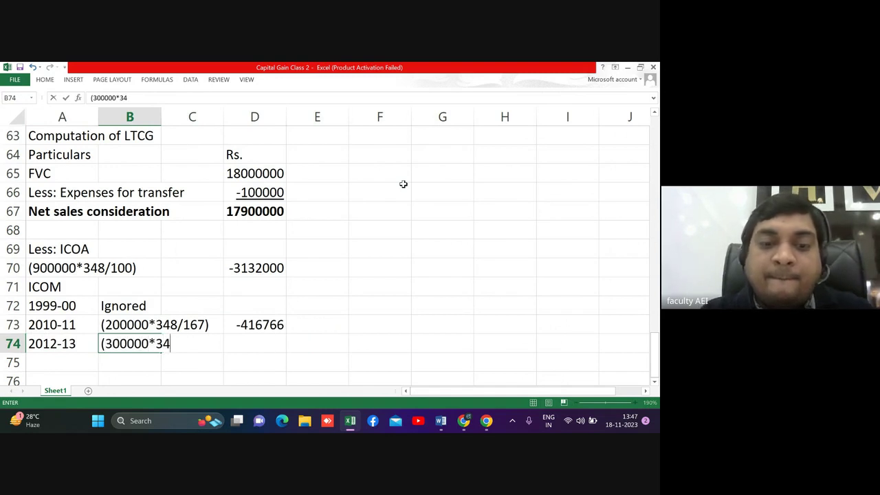
text(8/2)
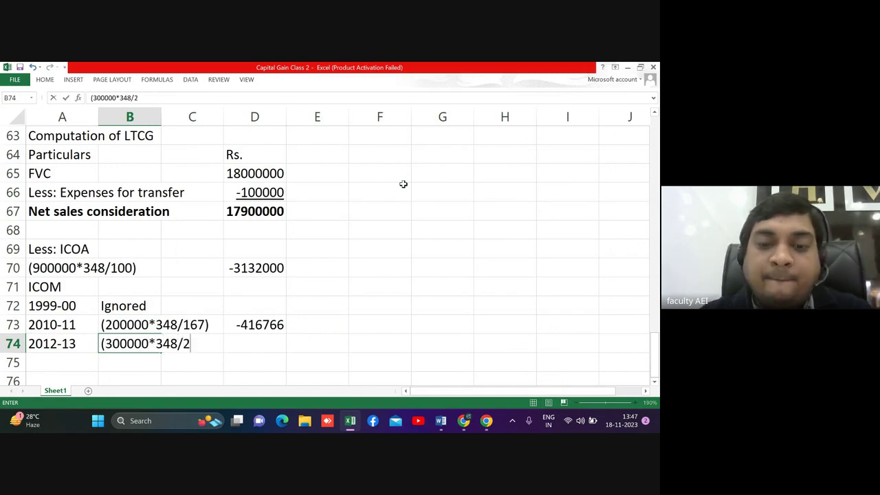
text(00)
key(Return)
Step: Enter the 2012-13 indexed cost of -522000 in D74 and underline it
key(Up)
key(Right)
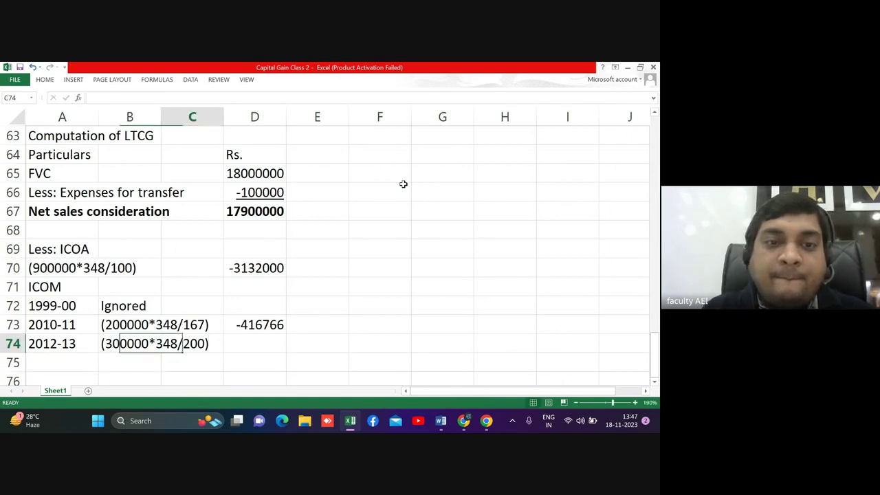
key(Right)
text(-)
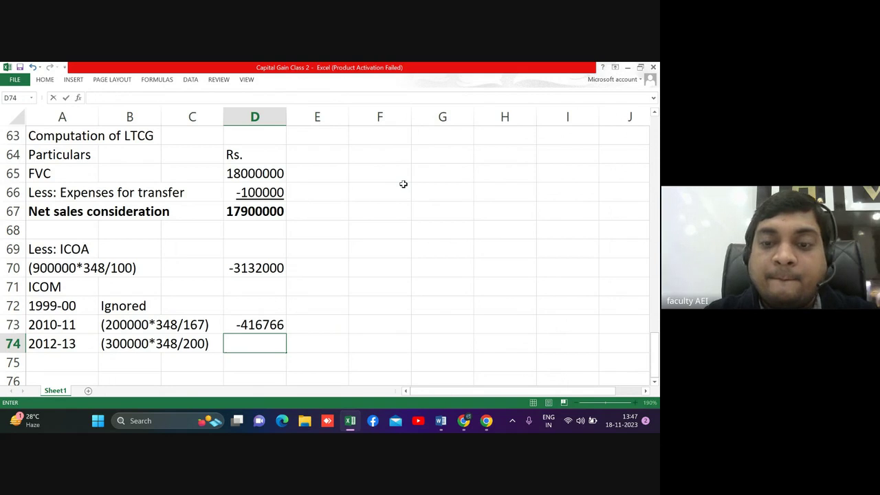
text(30000)
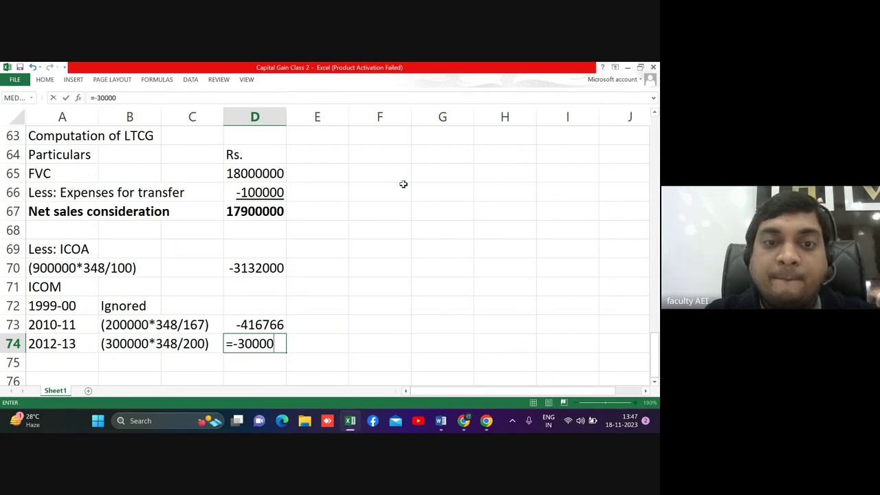
text(0*34)
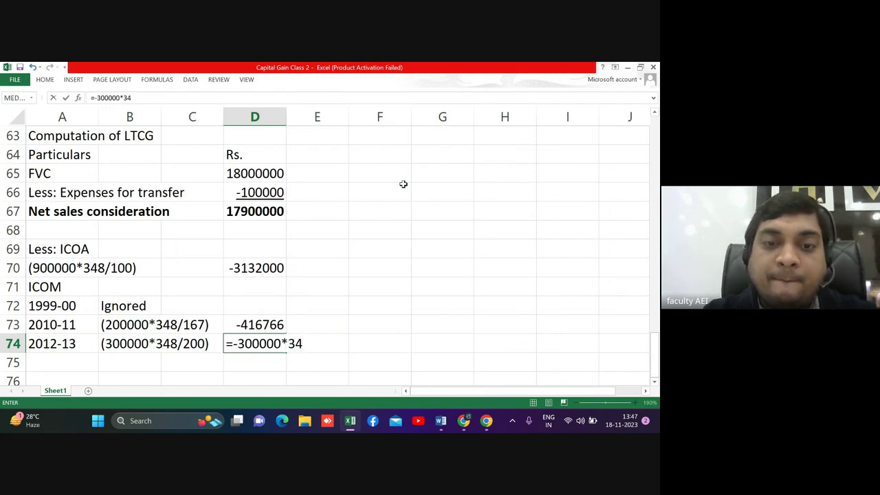
text(8/2)
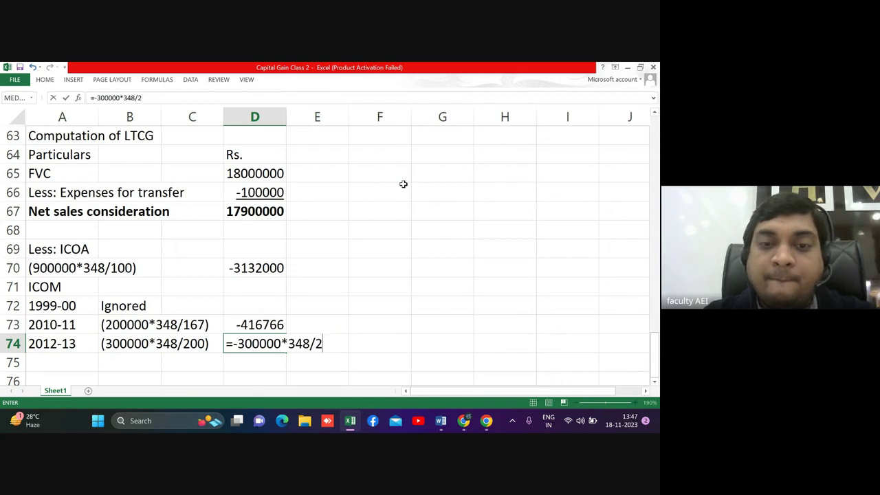
text(00)
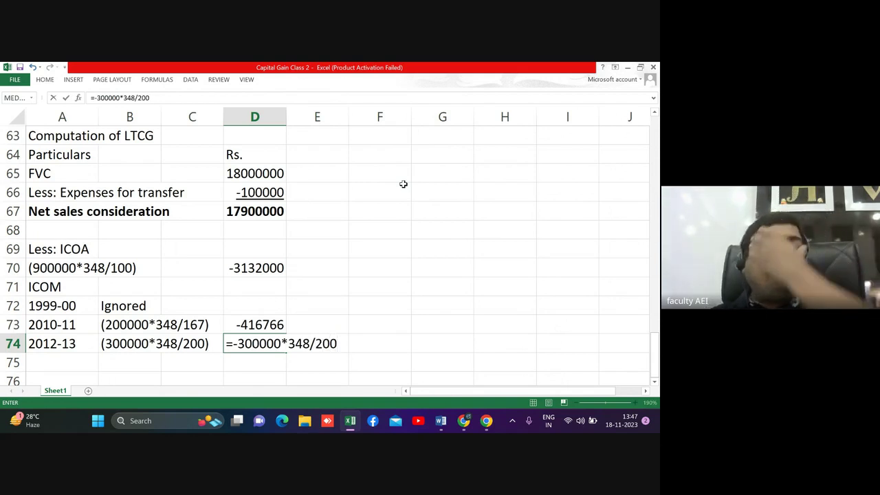
key(Return)
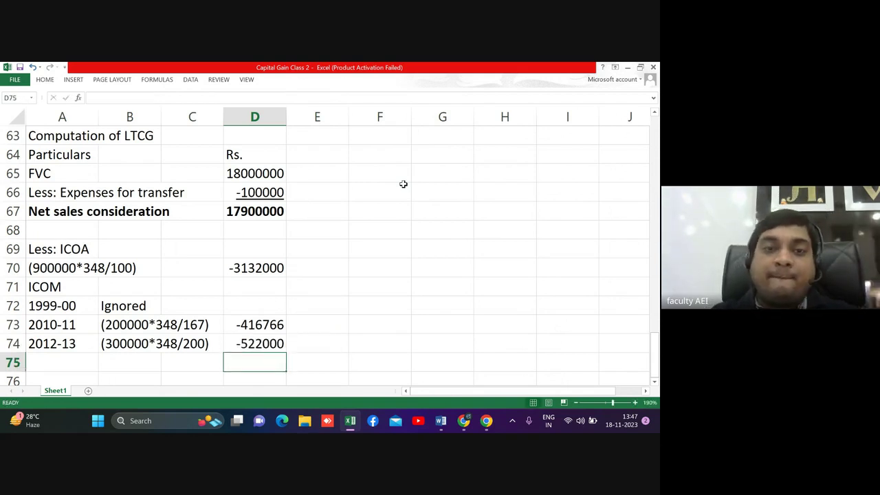
key(Up)
key(ctrl+u)
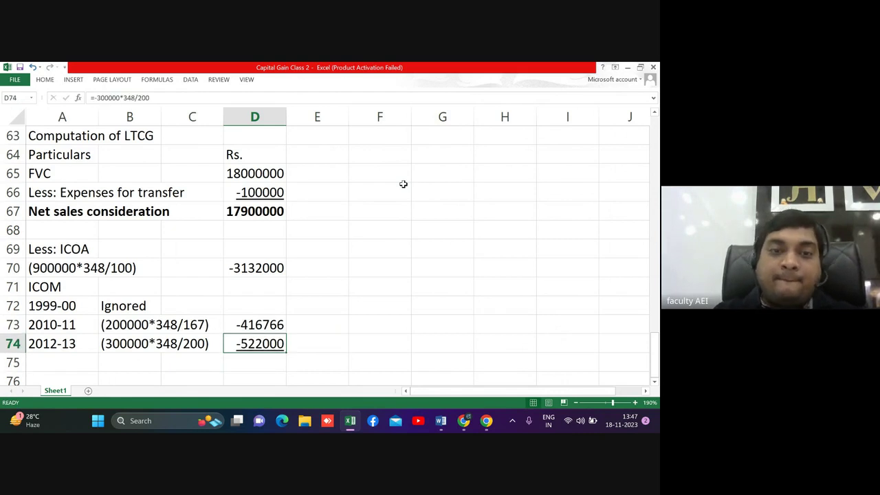
key(Down)
Step: Sum D67, D70, D73 and D74 in D75 for a total of 13829233.5
text(=)
key(Up)
key(Up)
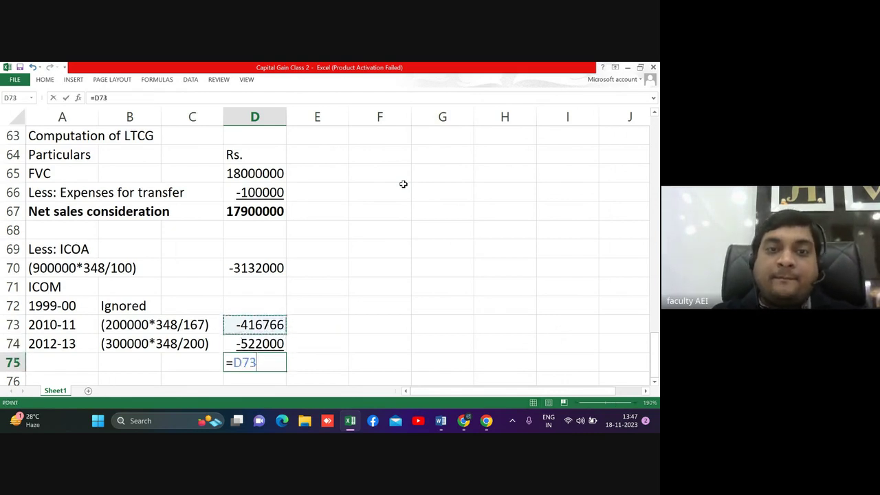
key(Up)
key(Up)
key(Up)
key(Up)
key(Up)
key(Up)
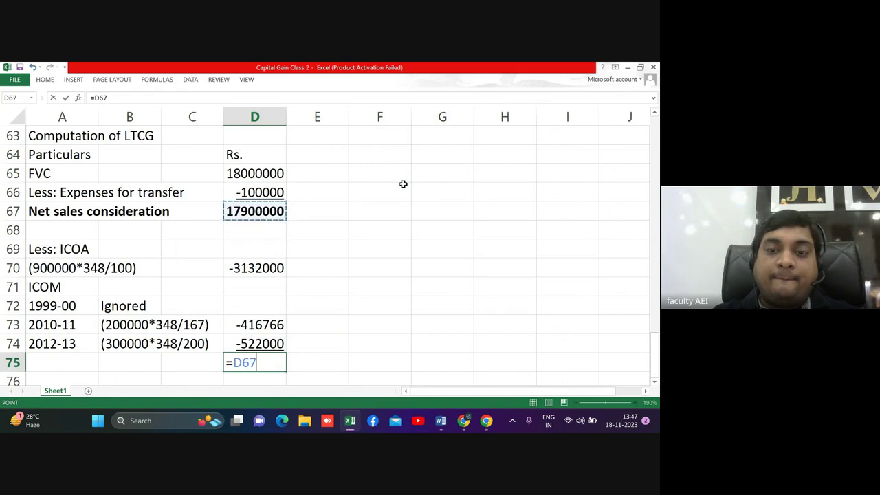
text(+)
key(Up)
key(Up)
key(Up)
key(Up)
key(Up)
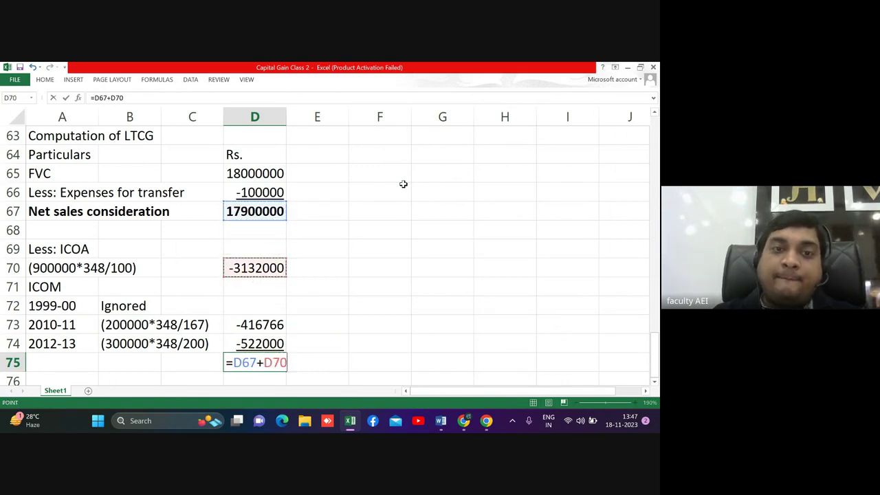
text(+)
key(Up)
key(Up)
text(+)
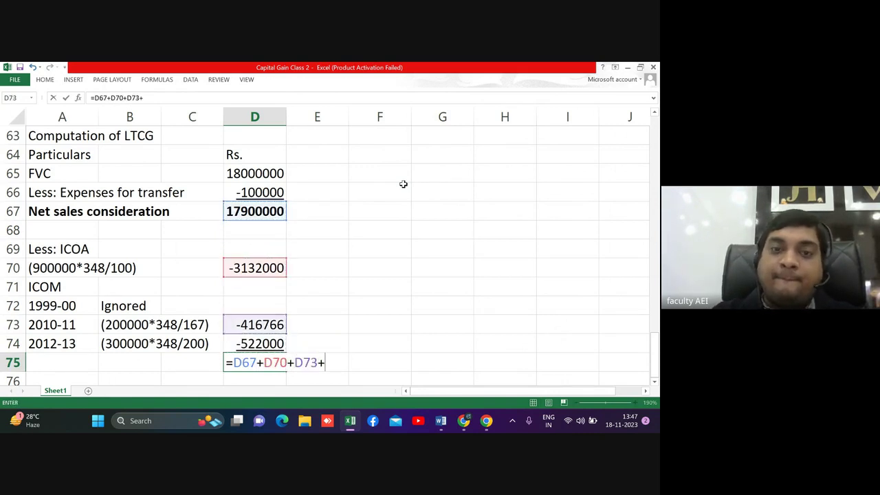
key(Up)
key(Return)
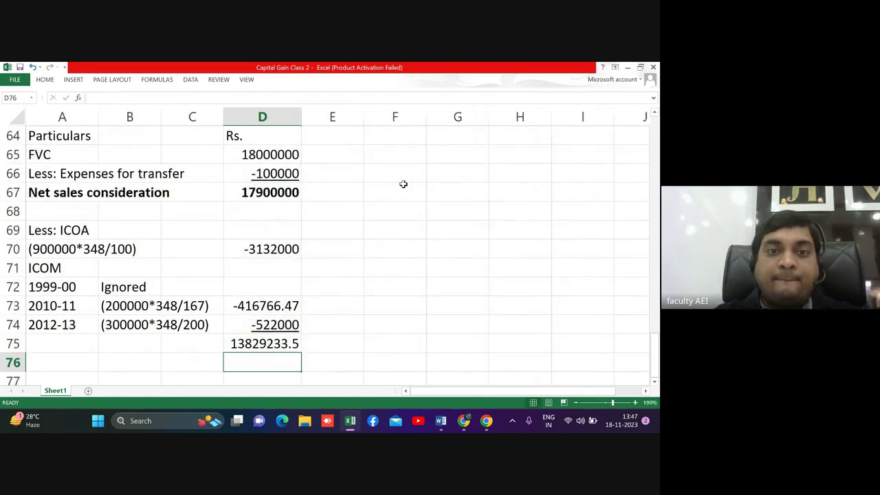
Step: Label the total 'Taxable LTCG' in B75 and make row 75 bold and underlined
key(Up)
key(Left)
key(Left)
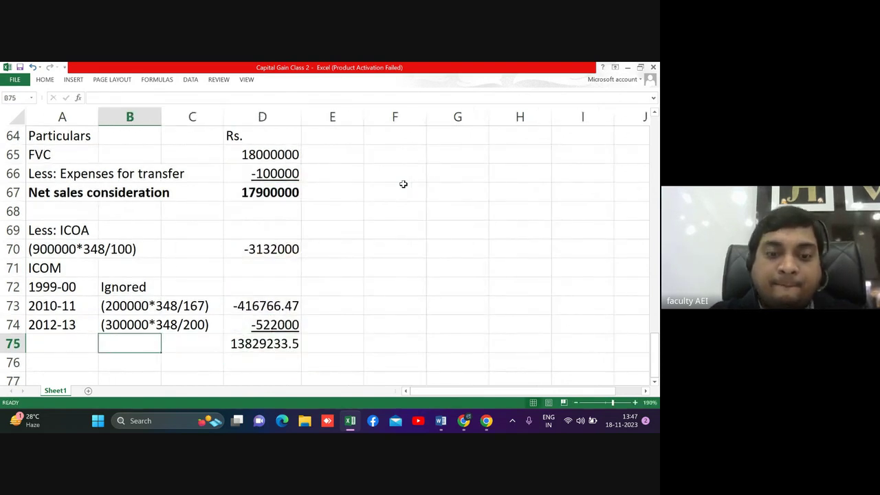
text(Taxabl)
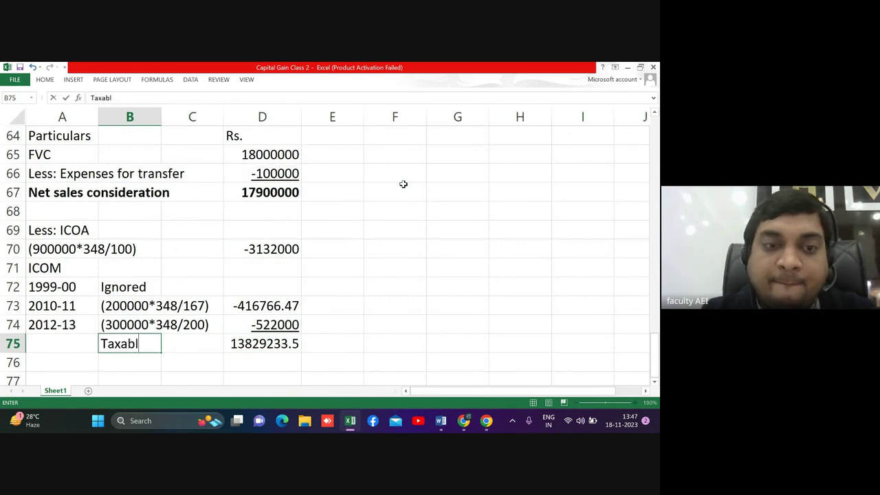
text(e LTCG)
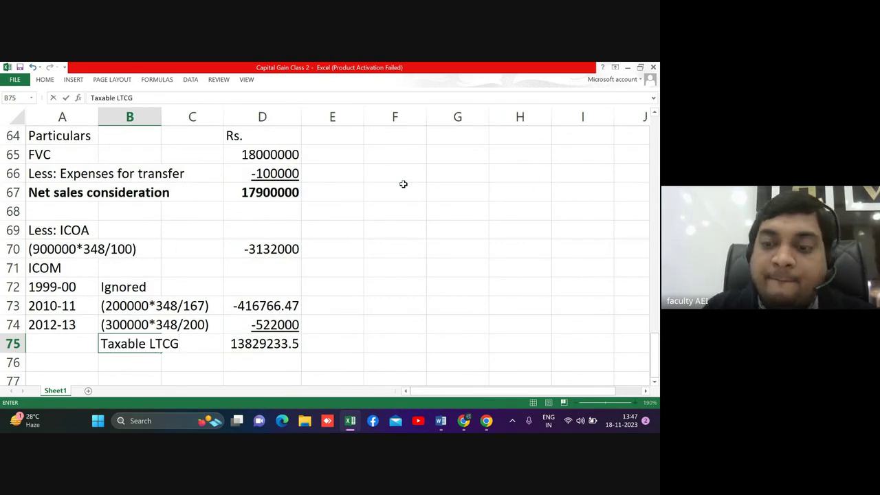
key(Return)
key(Up)
key(shift+Right)
key(shift+Right)
key(ctrl+b)
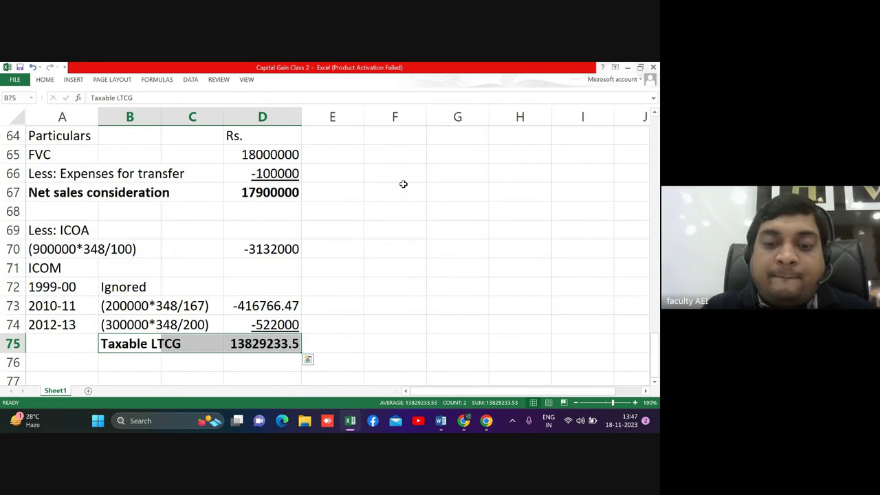
key(ctrl+u)
key(Up)
key(Up)
key(Up)
key(Up)
key(Up)
key(Up)
key(Up)
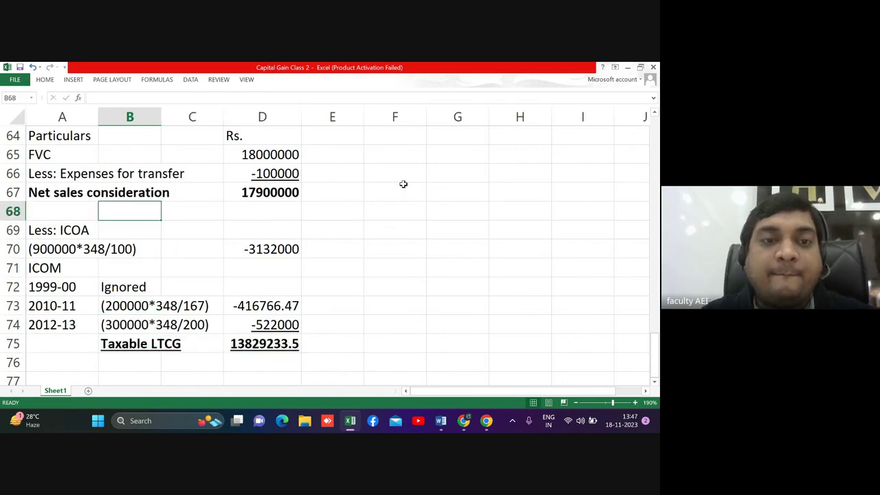
key(Up)
key(Up)
key(Up)
key(Up)
key(Up)
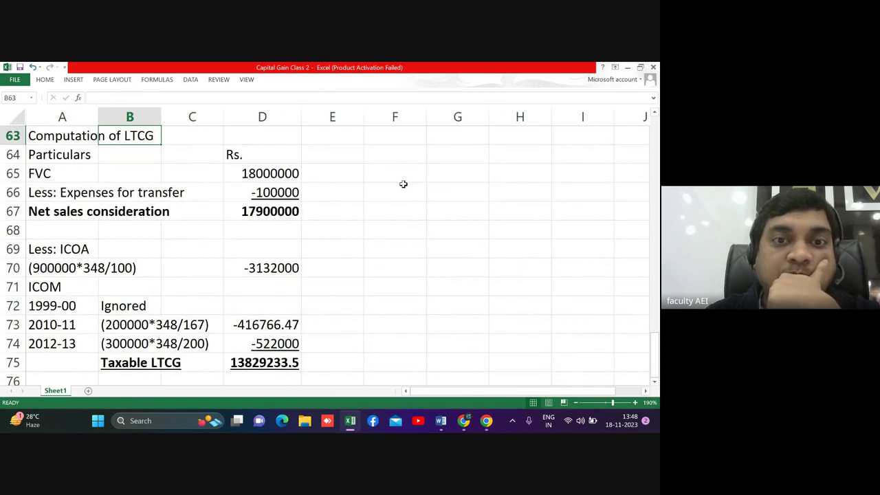
Step: Remove the decimals from D73 and D75 so they show -416766 and 13829234
key(Down)
key(Down)
key(Down)
key(Down)
key(Down)
key(Down)
key(Down)
key(Down)
key(Down)
key(Down)
key(Right)
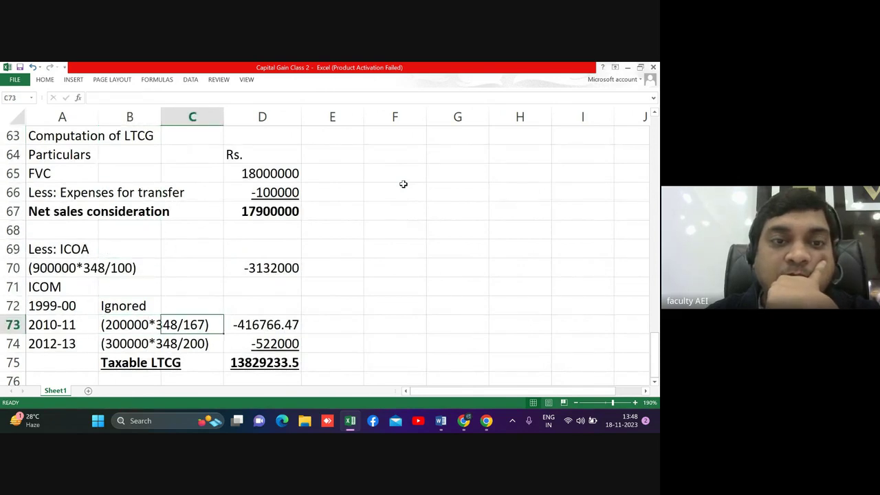
key(Right)
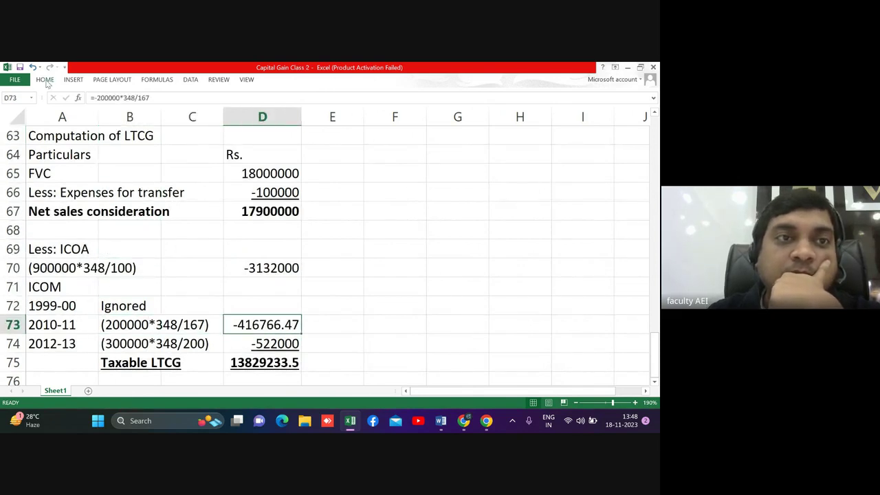
click(45, 79)
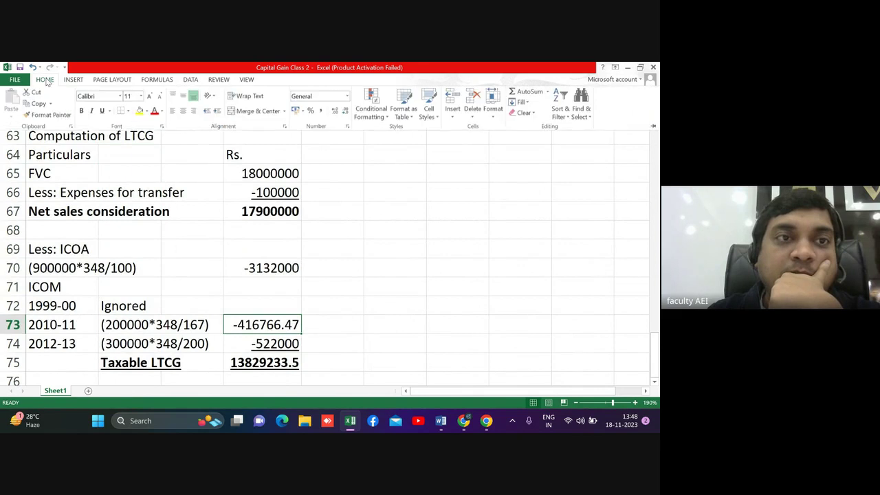
click(345, 111)
click(346, 112)
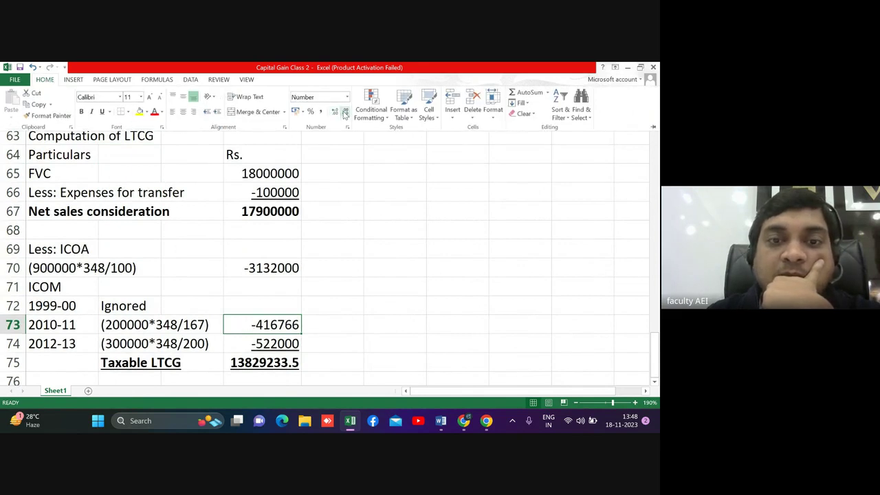
click(269, 354)
click(269, 356)
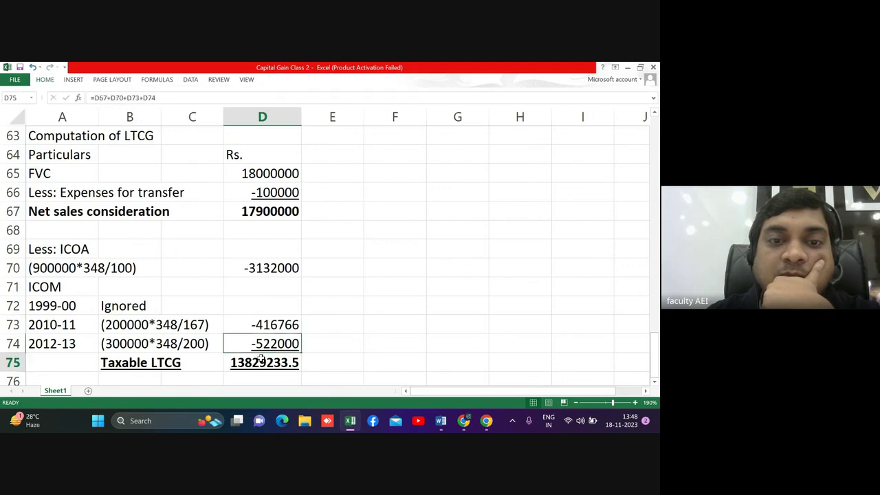
click(44, 82)
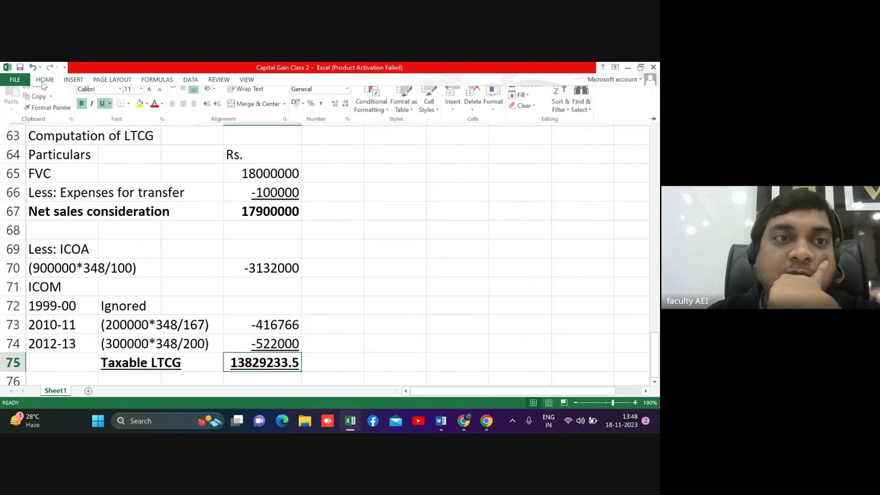
click(345, 113)
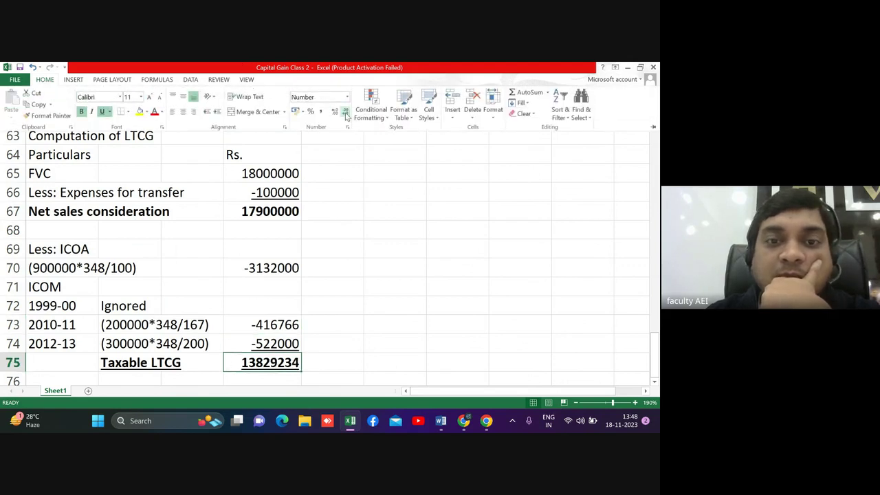
click(359, 248)
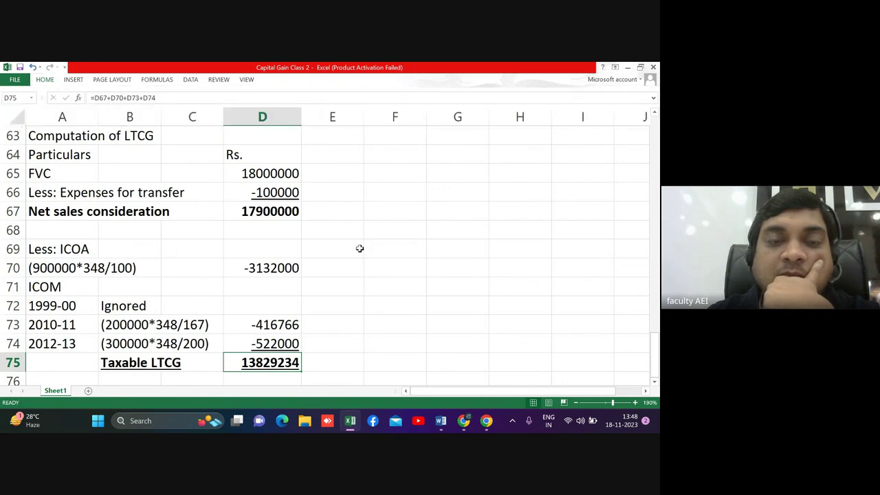
Step: Make the Computation of LTCG heading in A63:B63 bold, underlined and yellow-filled
click(64, 137)
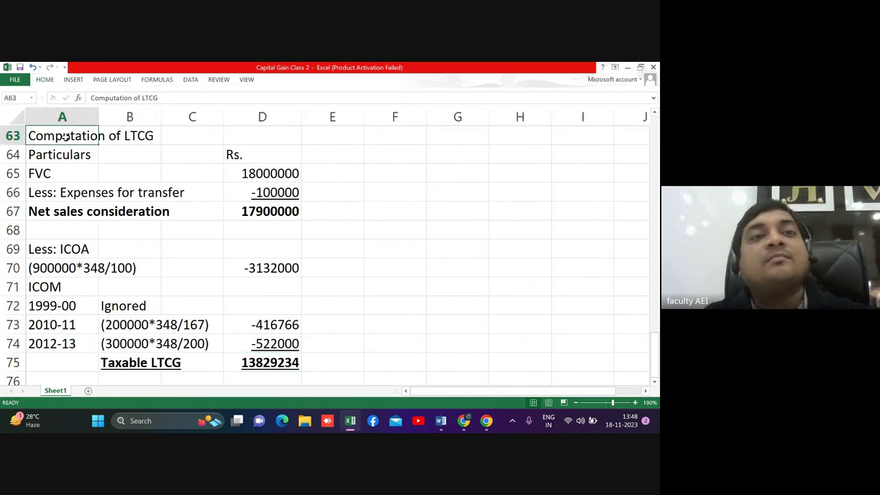
key(shift+Right)
key(ctrl+b)
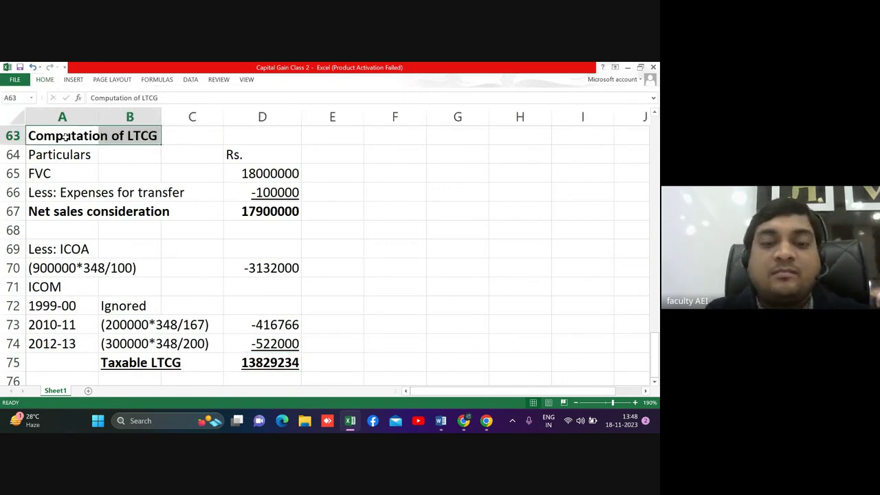
key(ctrl+u)
click(44, 79)
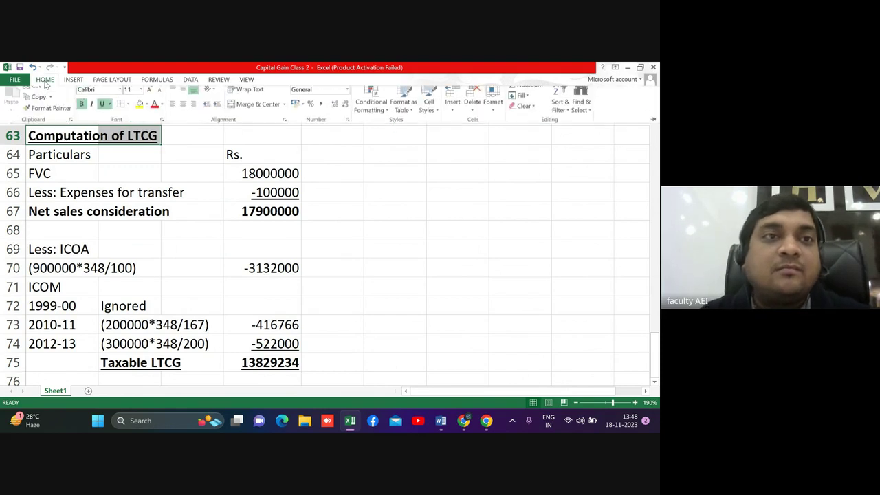
click(140, 111)
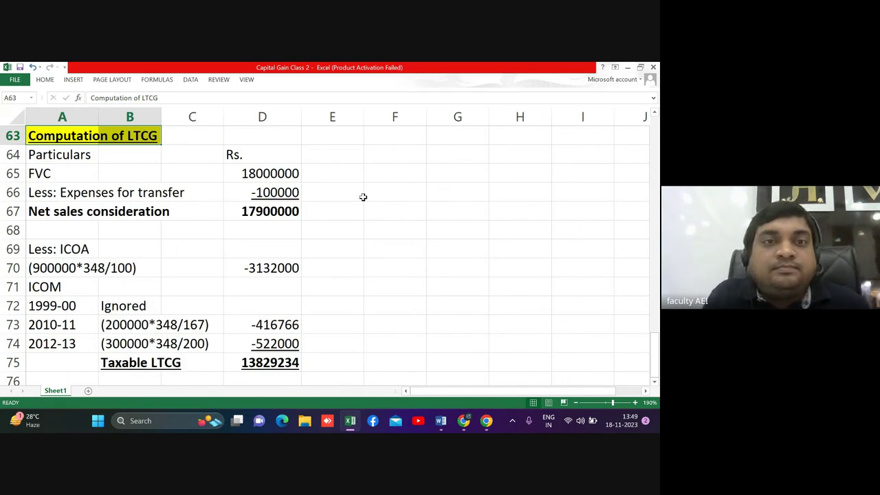
key(Up)
key(Up)
key(Up)
key(Up)
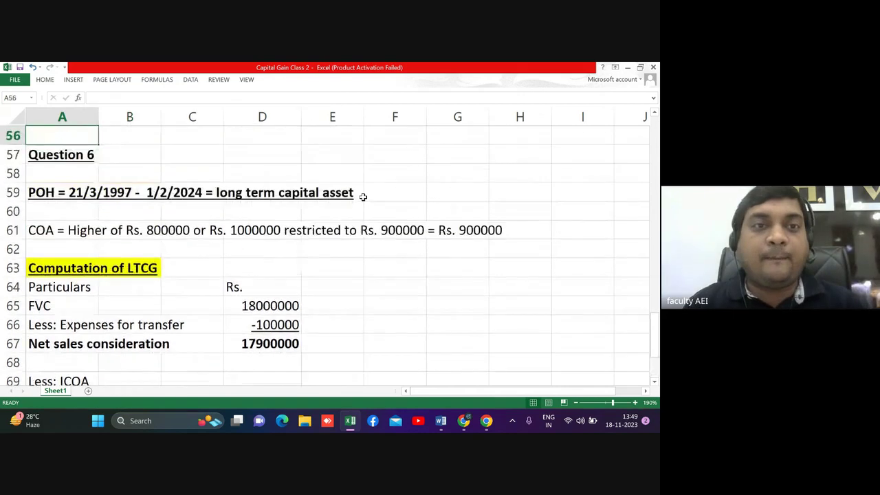
key(Up)
key(Down)
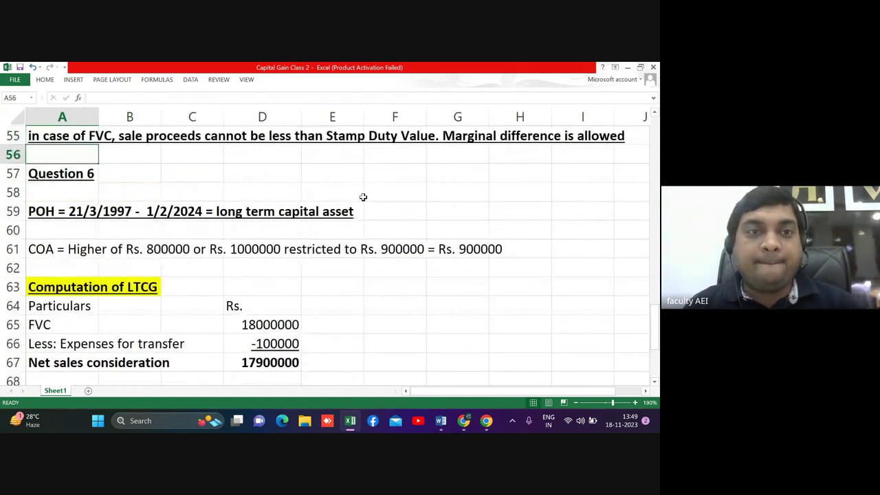
key(Down)
key(Down)
key(Down)
key(Down)
key(Down)
key(Down)
key(Down)
key(Down)
key(Down)
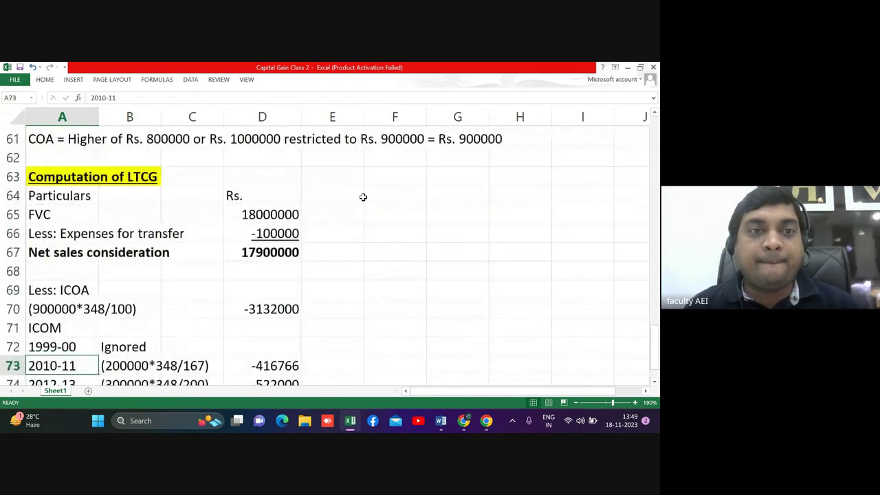
key(Down)
key(Down)
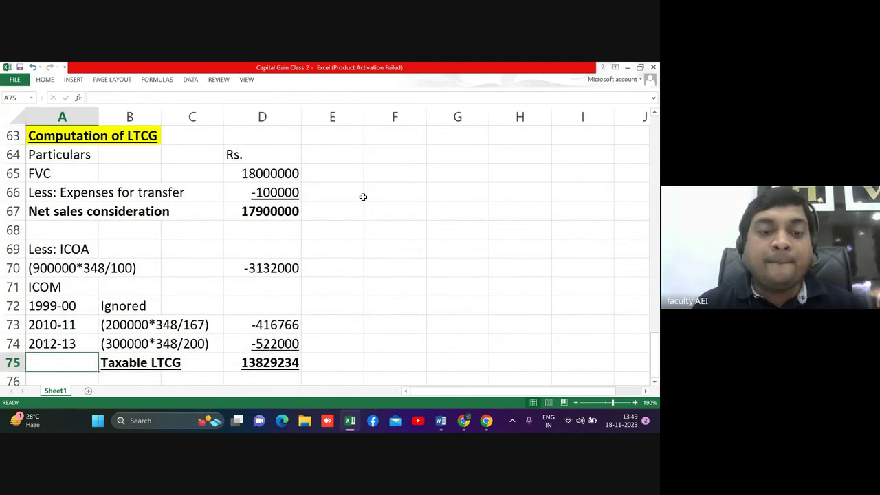
Step: In Word, align the 'Y finds a buyer' and Fair Market Value lines with the margin
key(alt+Tab)
scroll(363, 200, down, 1)
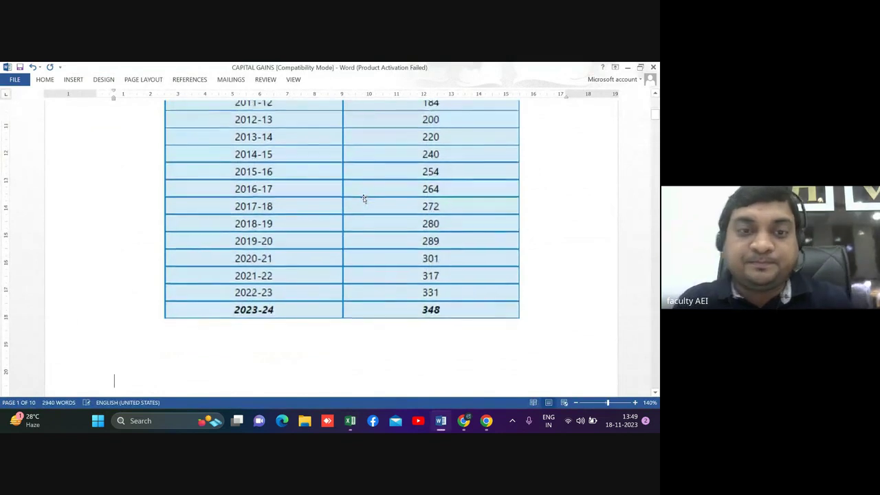
scroll(364, 199, down, 5)
scroll(364, 199, down, 3)
scroll(365, 198, down, 5)
scroll(365, 197, down, 8)
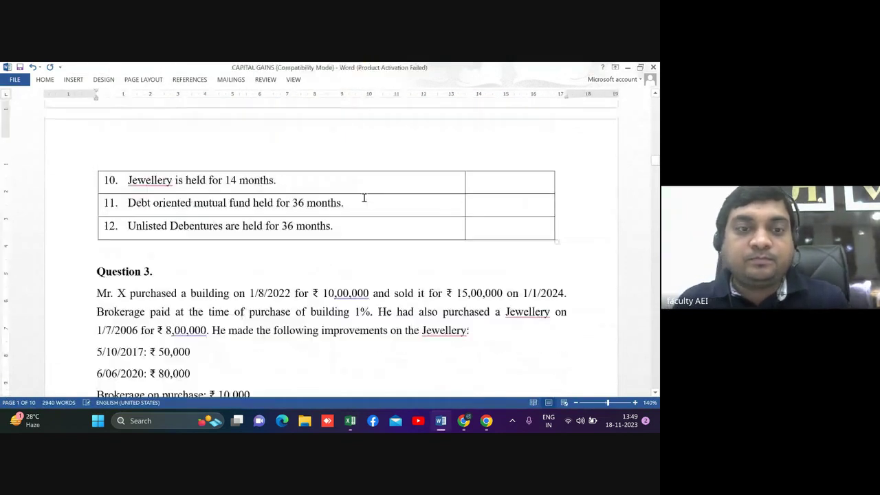
scroll(365, 197, down, 5)
scroll(364, 198, down, 6)
scroll(364, 197, down, 10)
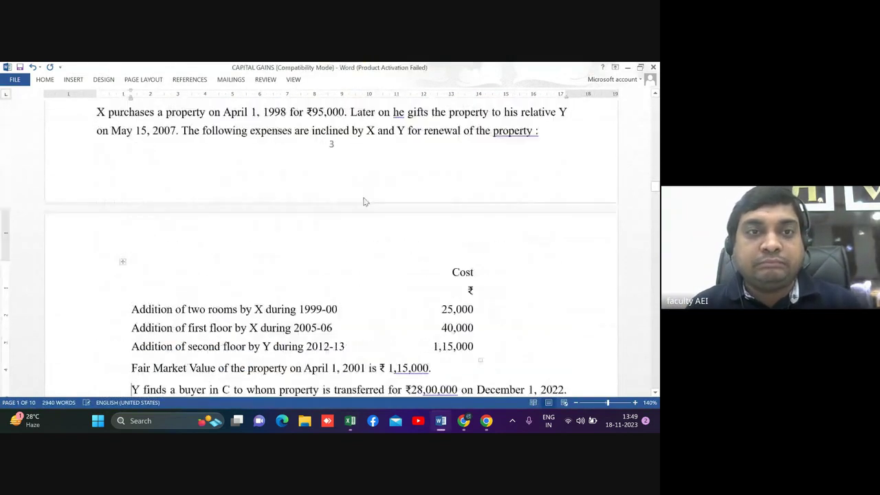
scroll(364, 198, down, 1)
scroll(364, 197, down, 1)
scroll(364, 197, down, 1)
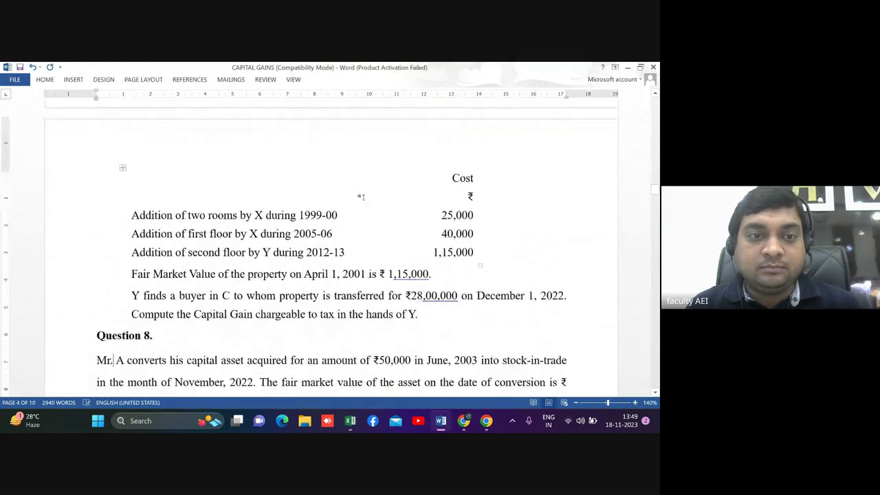
key(BackSpace)
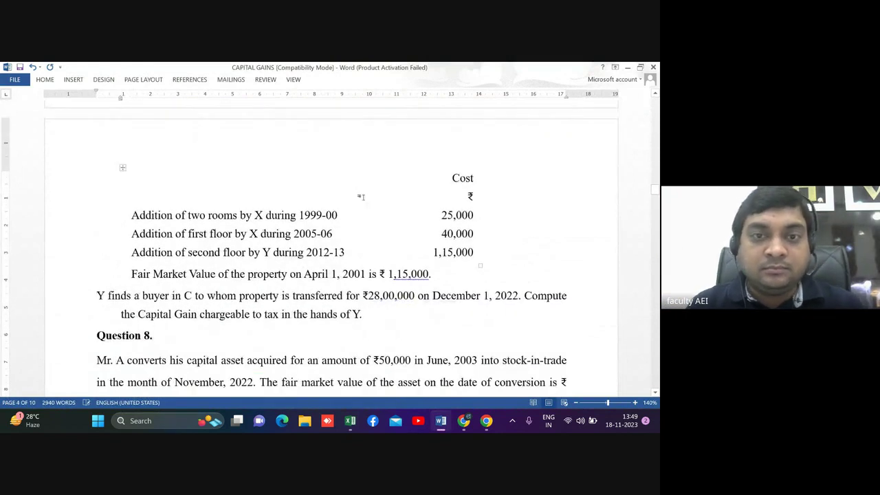
key(Up)
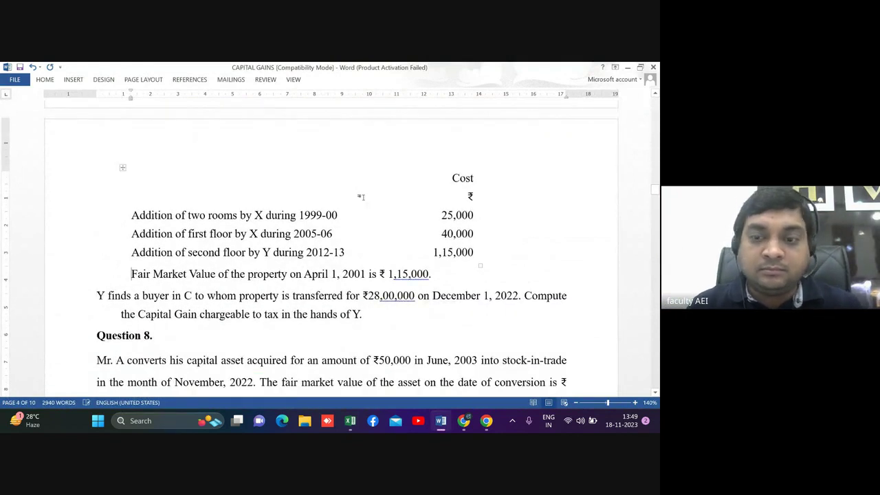
key(BackSpace)
Step: Change the sale date to December 1, 2023, then return to Excel
key(Up)
key(Up)
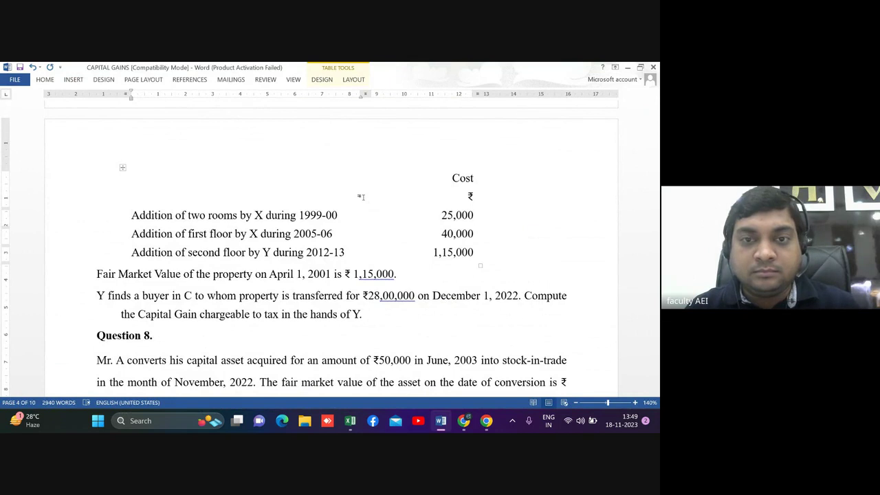
key(Up)
key(Up)
key(Up)
key(Up)
key(Up)
key(Up)
key(Up)
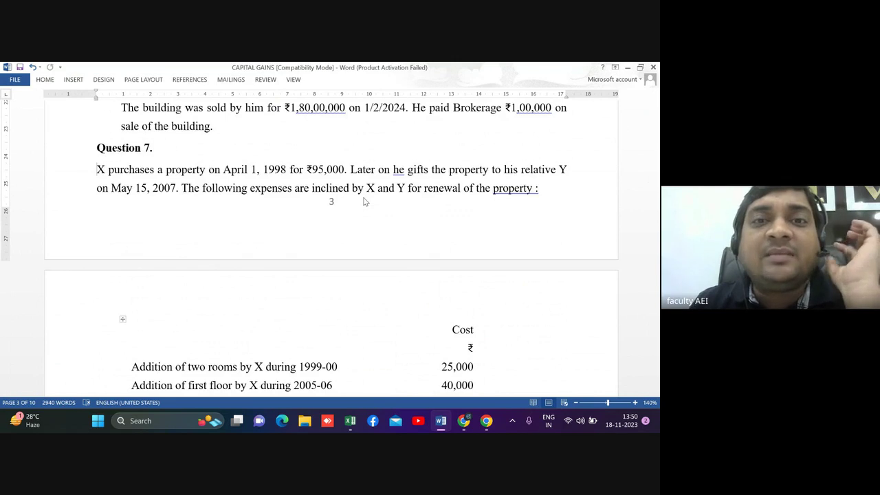
key(Down)
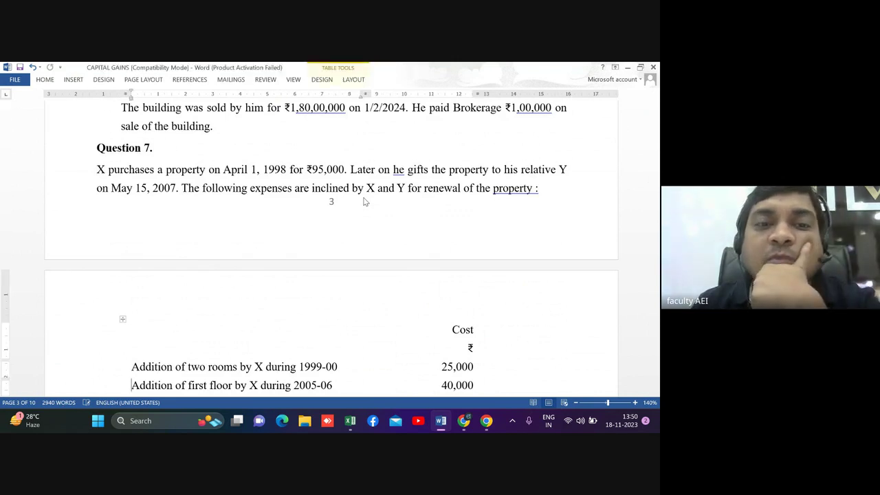
key(Down)
key(Down)
key(Down)
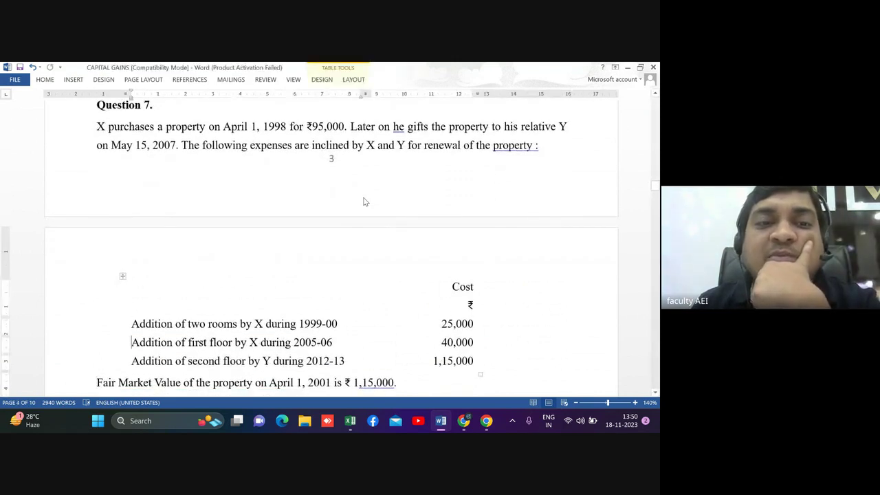
key(Down)
key(Down)
key(Down)
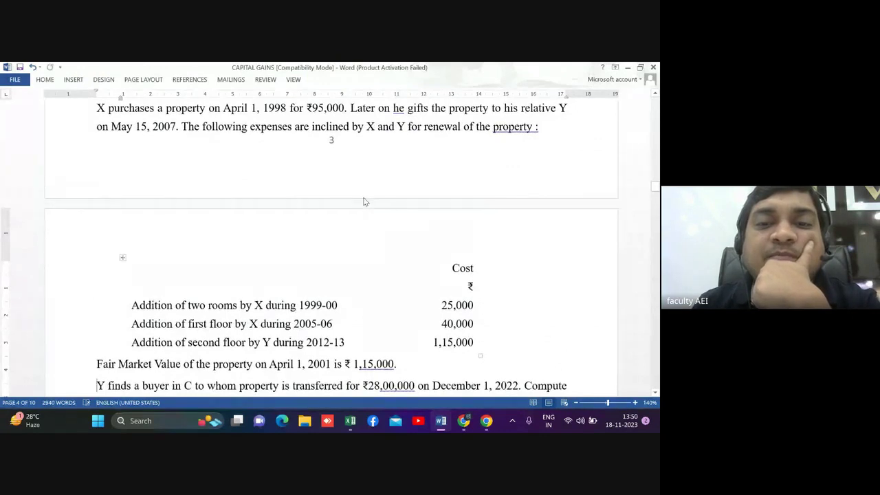
key(Down)
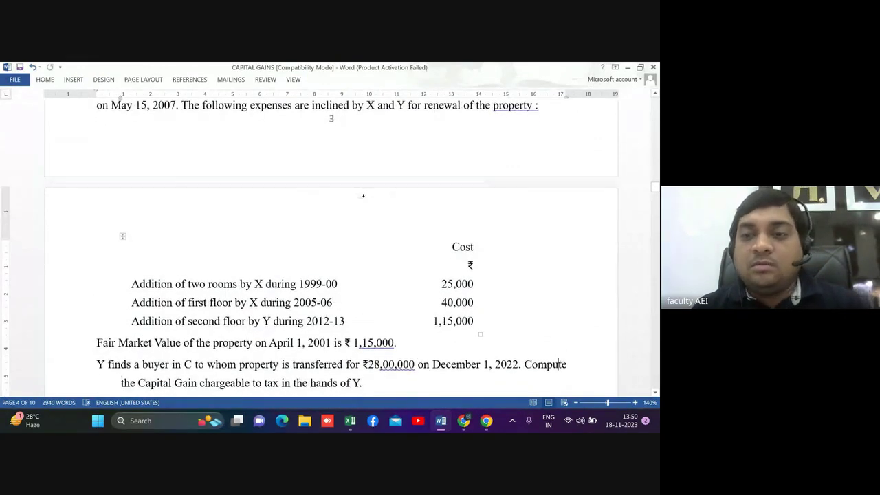
key(Delete)
text(3)
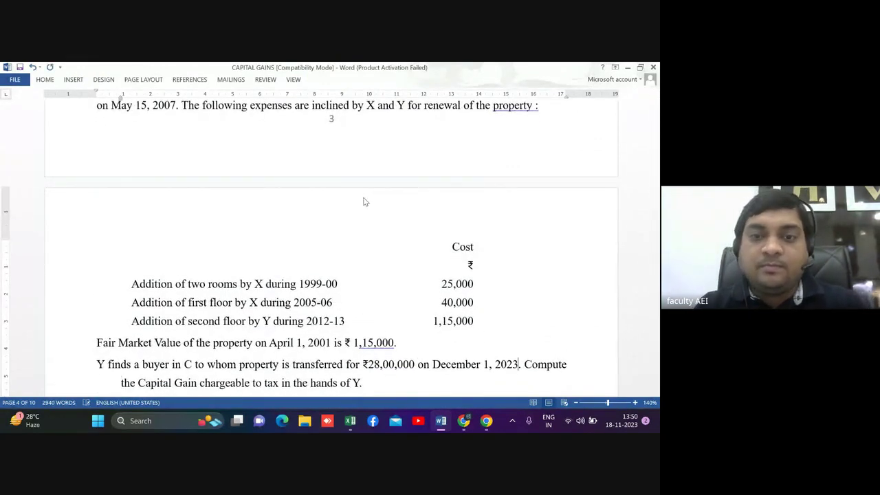
key(Down)
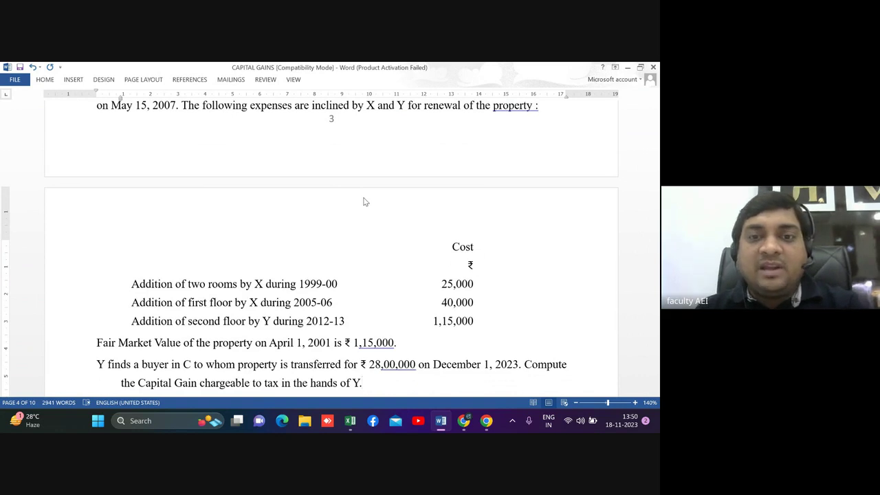
key(alt+Tab)
Step: Enter a bold, underlined 'Question 7' heading in A77
key(Down)
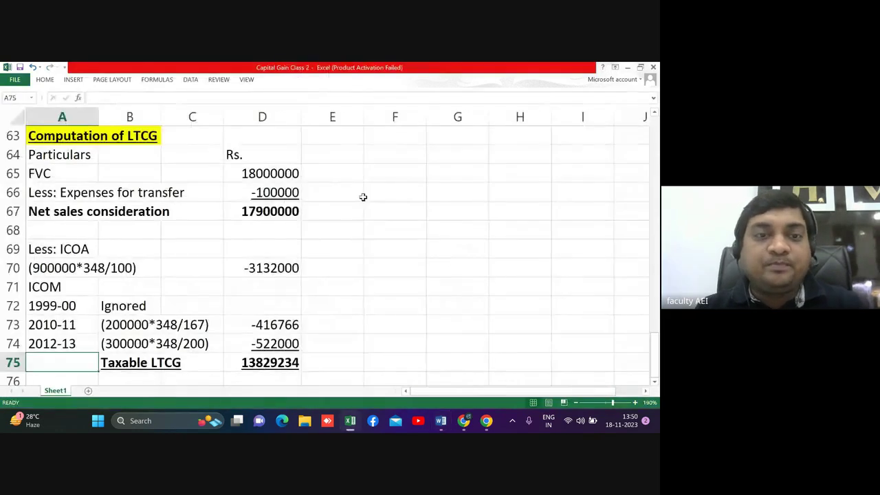
key(Down)
key(Down)
key(Down)
key(Down)
key(Down)
key(Down)
key(Down)
key(Down)
key(Down)
key(Down)
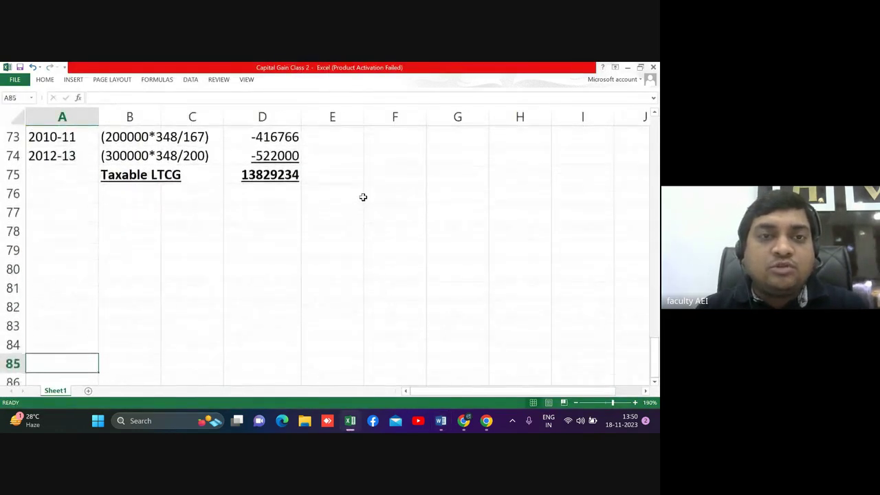
key(Down)
key(Down)
key(Down)
key(Up)
key(Up)
key(Up)
key(Up)
key(Up)
key(Up)
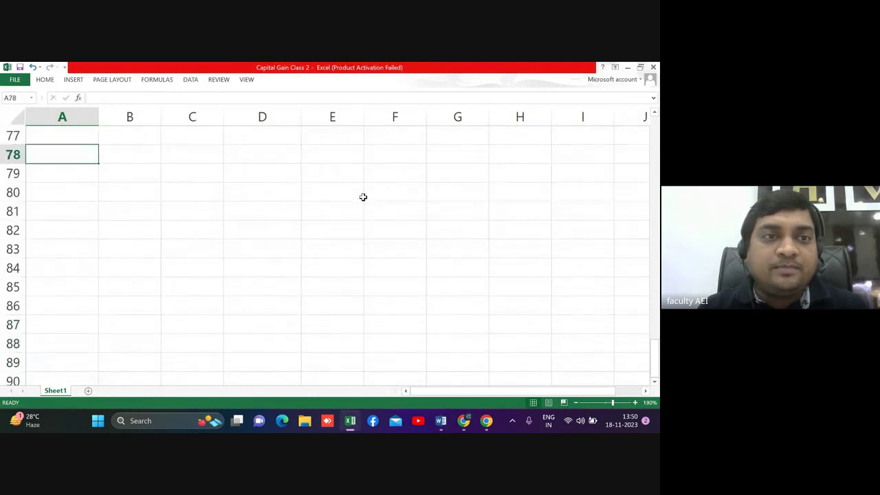
key(Up)
key(Up)
key(Down)
text(Q)
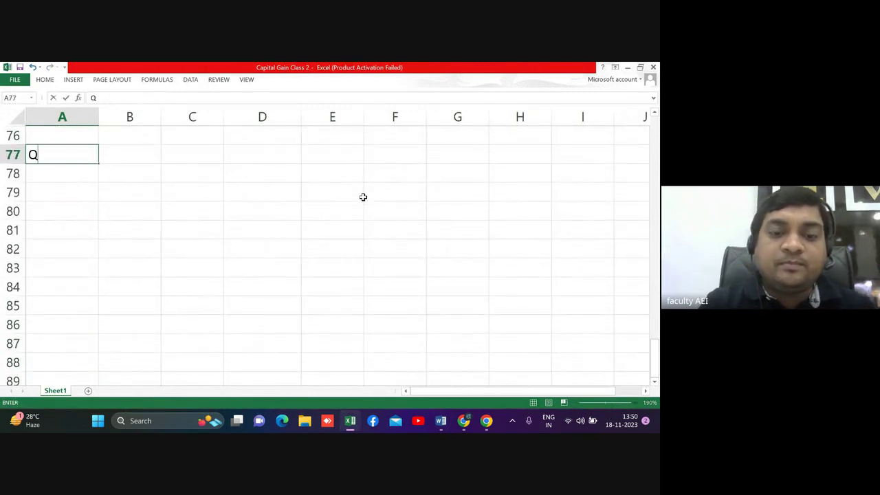
text(uestion 7)
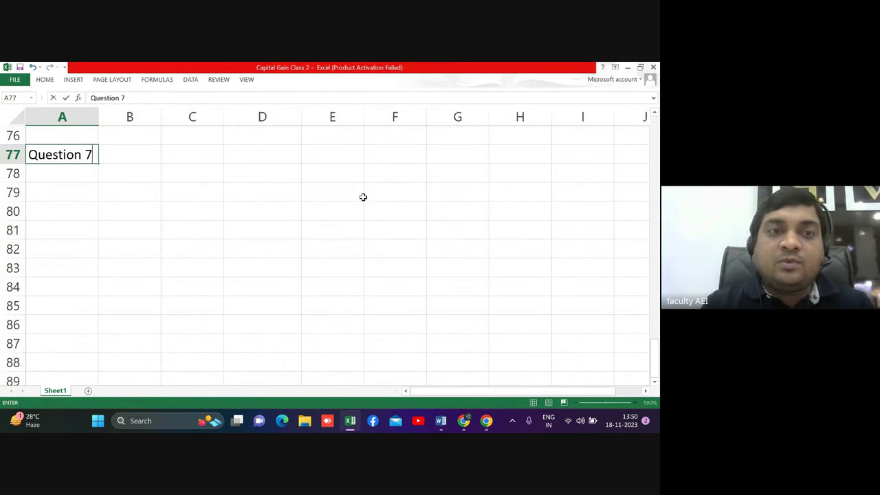
key(Return)
key(Up)
key(ctrl+b)
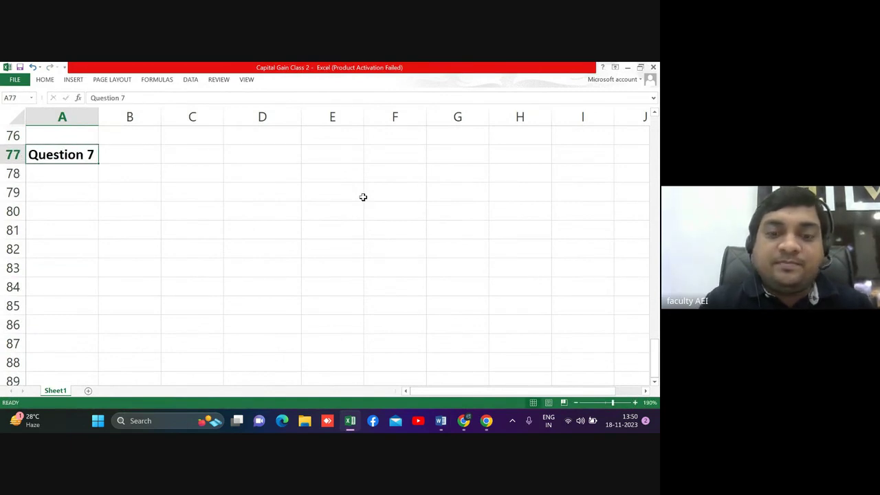
key(ctrl+u)
Step: Add a bold, underlined 'For X' heading in A79 and begin 'POH =' in A81
key(Down)
key(Down)
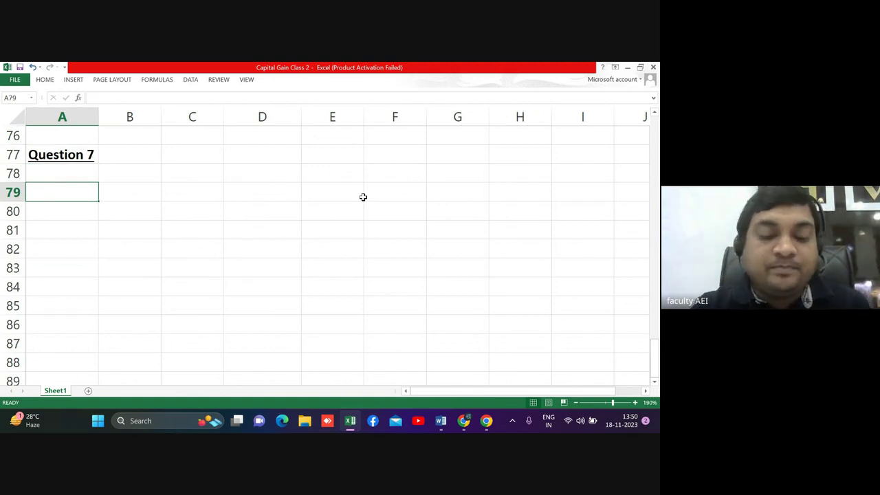
text(X)
key(BackSpace)
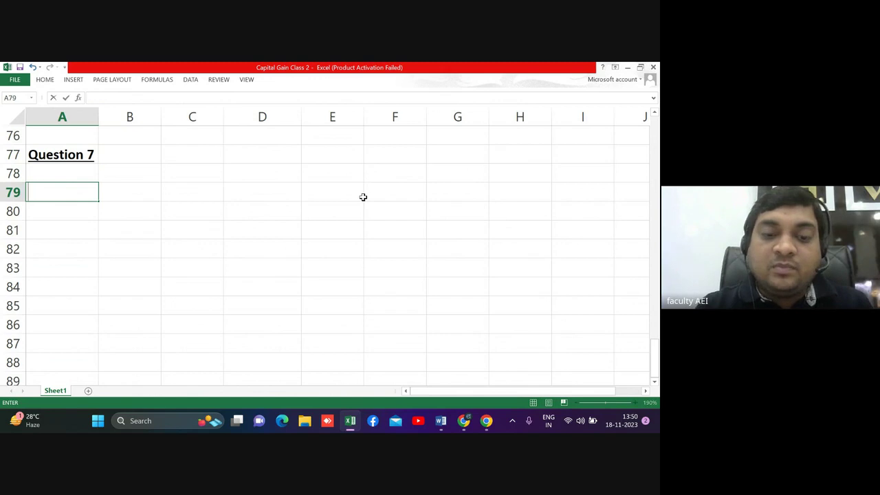
text(For X)
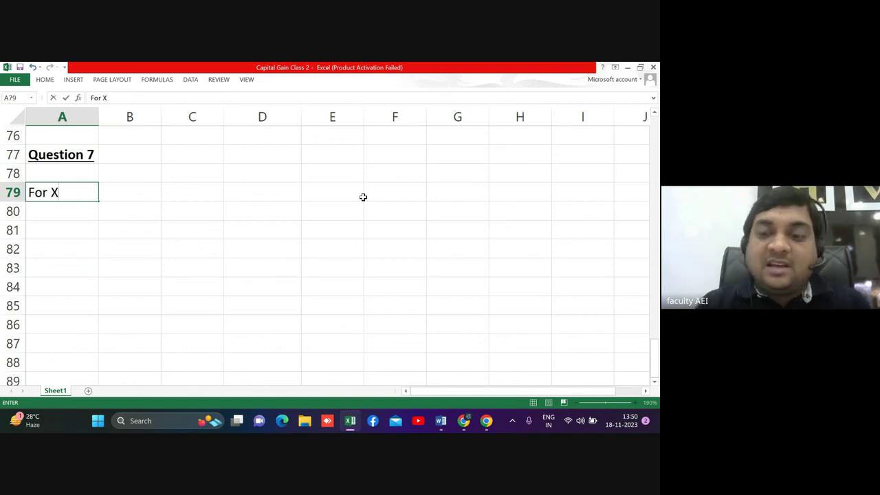
key(Return)
key(Up)
key(ctrl+b)
key(ctrl+u)
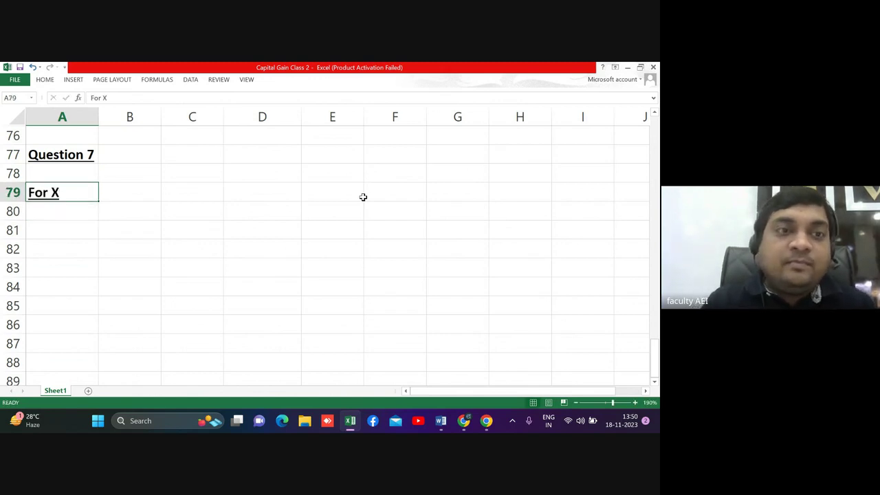
key(Down)
key(Down)
text(POH)
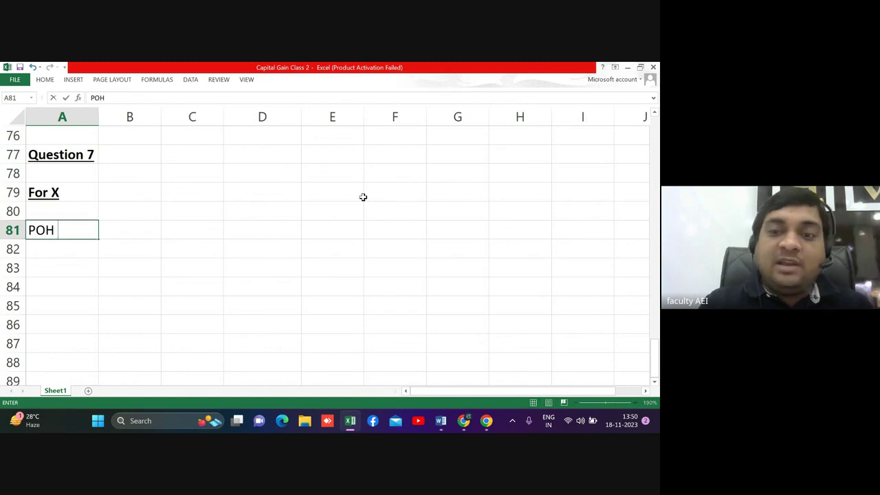
text( =)
Step: Complete A81 as 'POH = 1/4/1998 - 15/5/2007 = long term capital asset', checking dates in Word
key(alt+Tab)
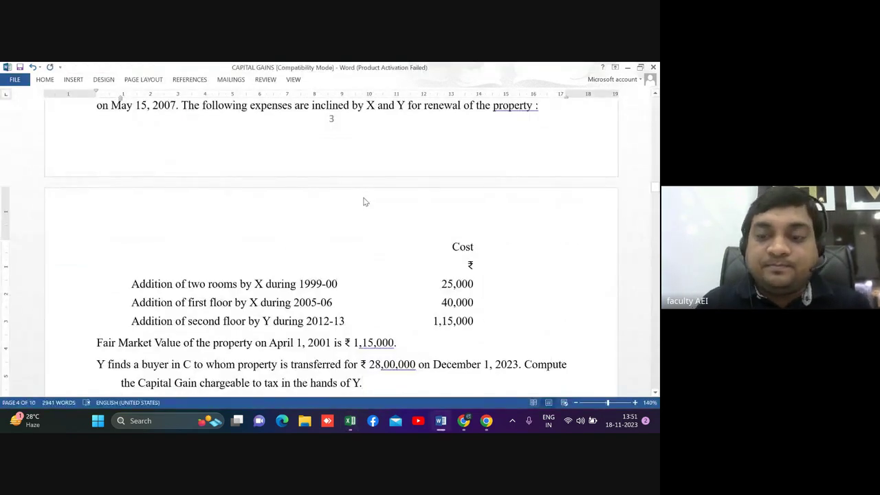
scroll(365, 201, up, 2)
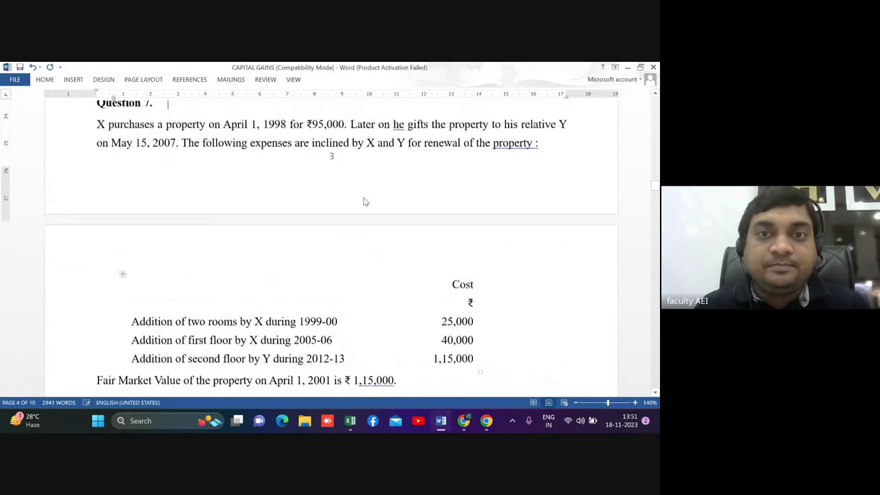
key(alt+Tab)
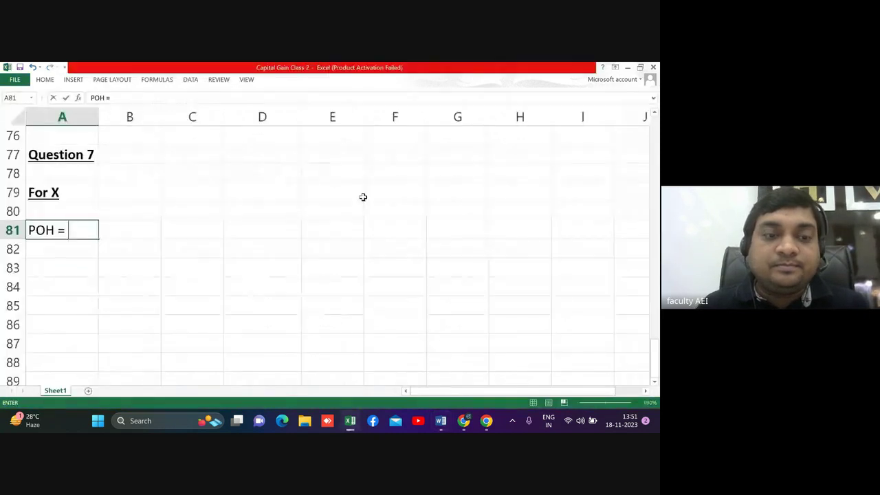
text(1/4/19)
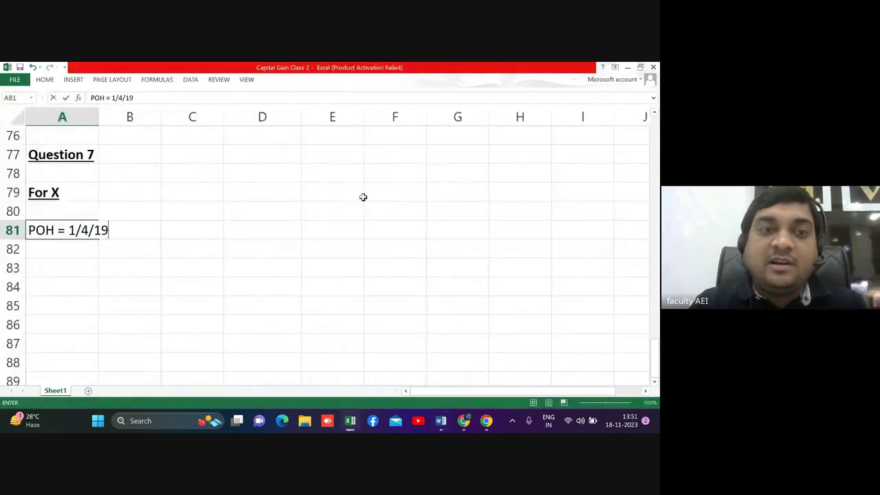
text(98 -)
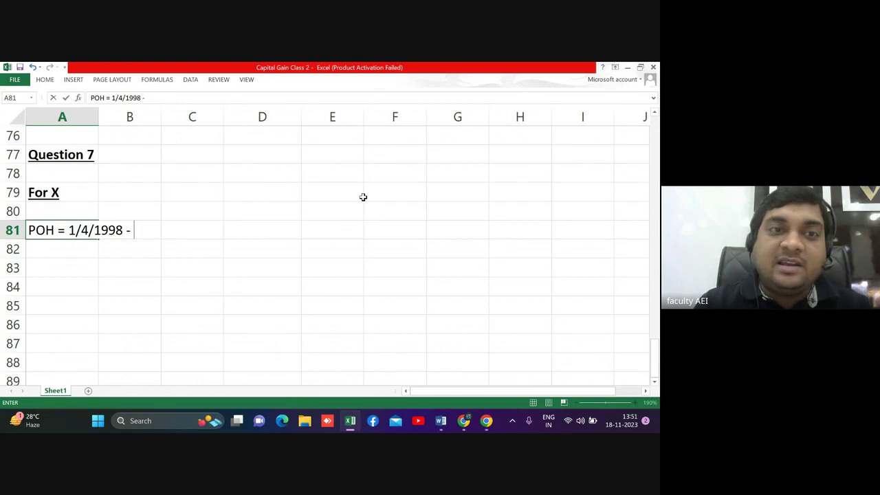
key(alt+Tab)
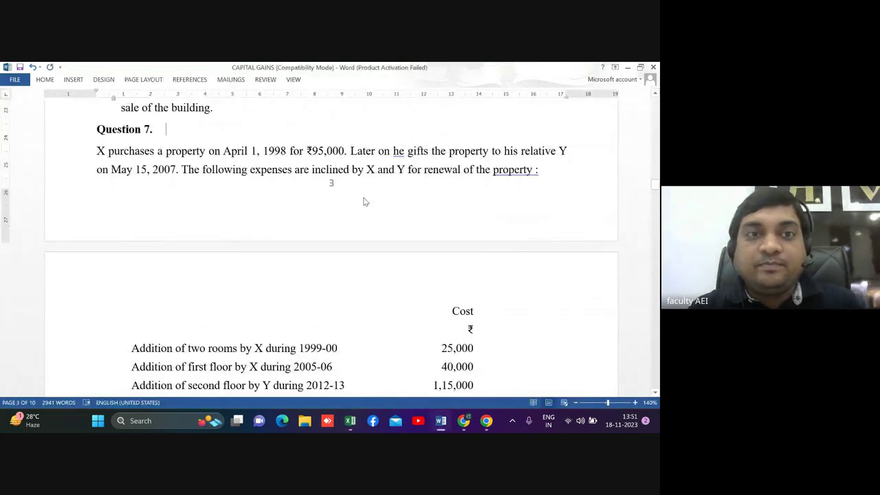
key(alt+Tab)
text(1)
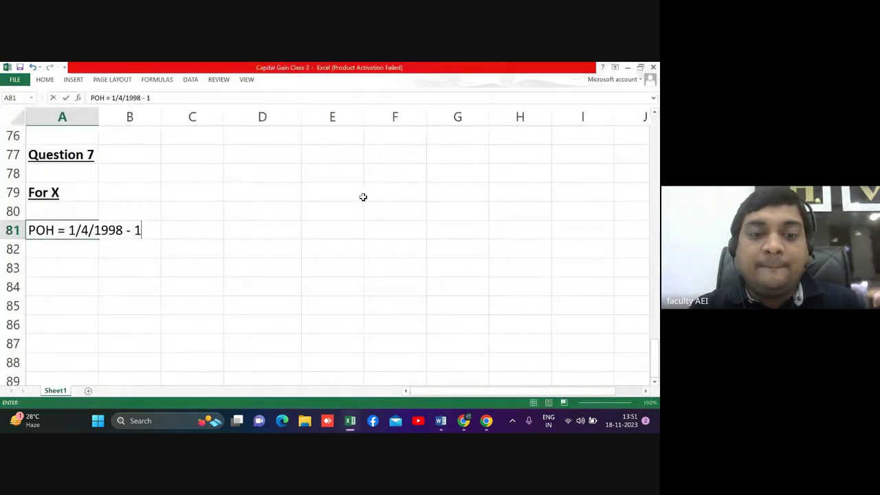
text(5/5)
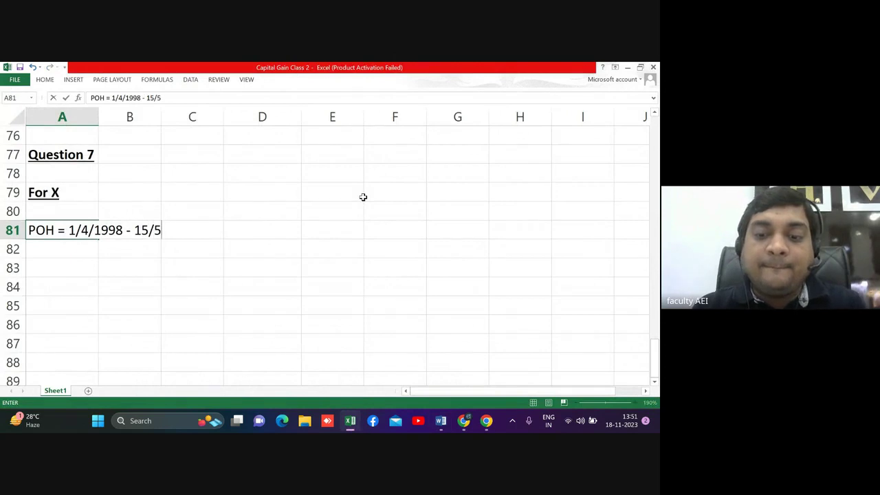
text(/2007 = )
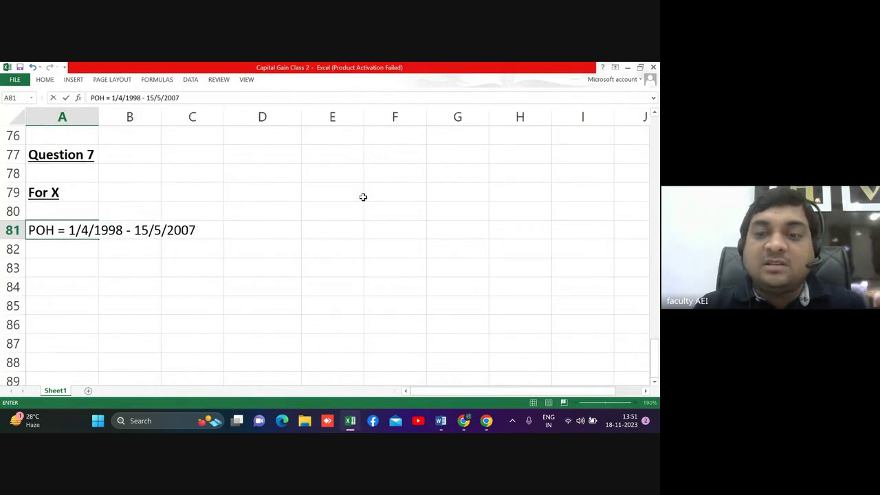
text(long)
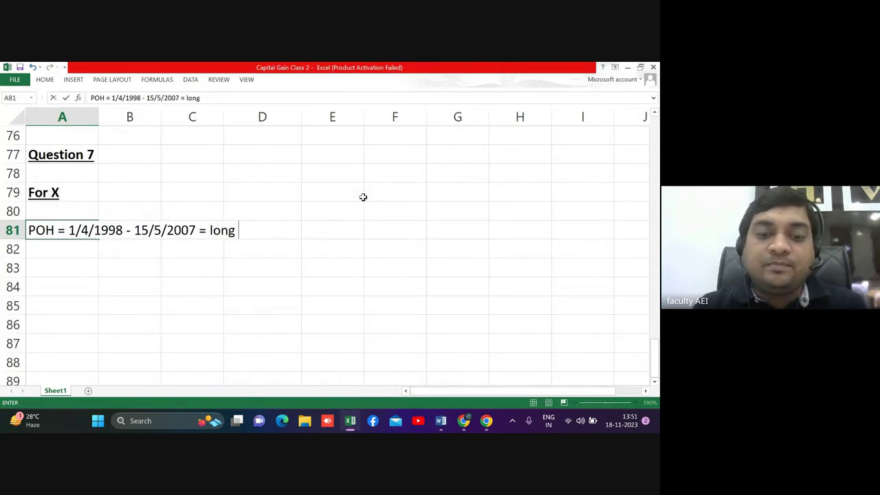
text( term cap)
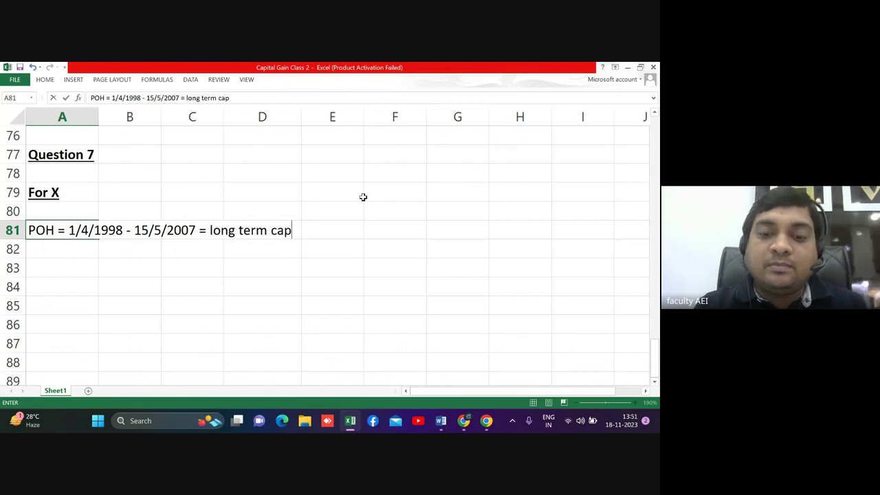
text(ital asset)
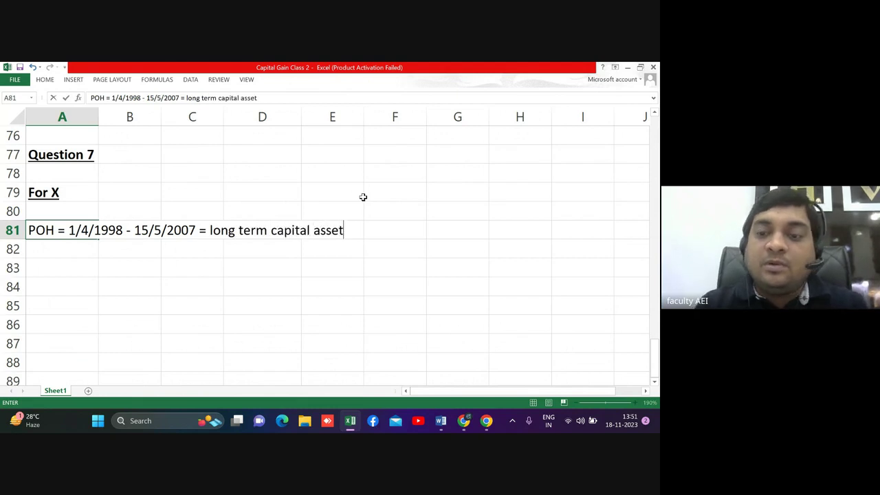
key(Return)
key(Return)
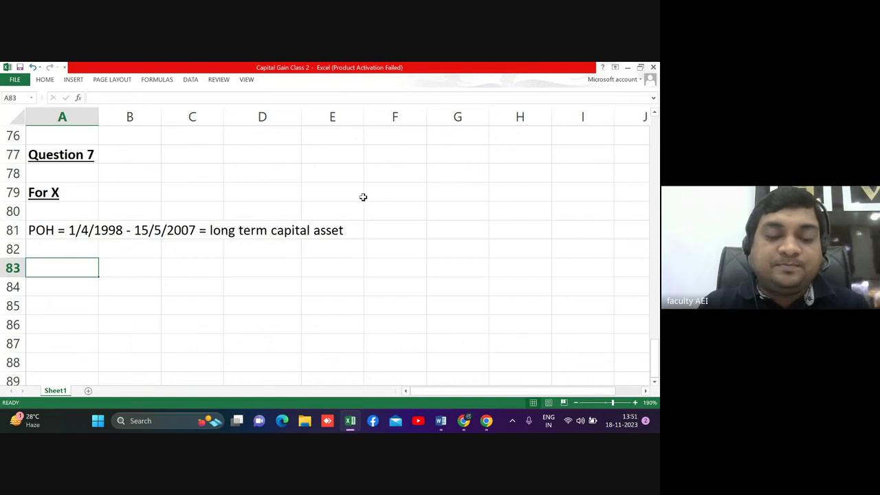
Step: Enter 'X will not be liable to pay tax under the head CG since gift is an exempted transfer' in A83
text(X)
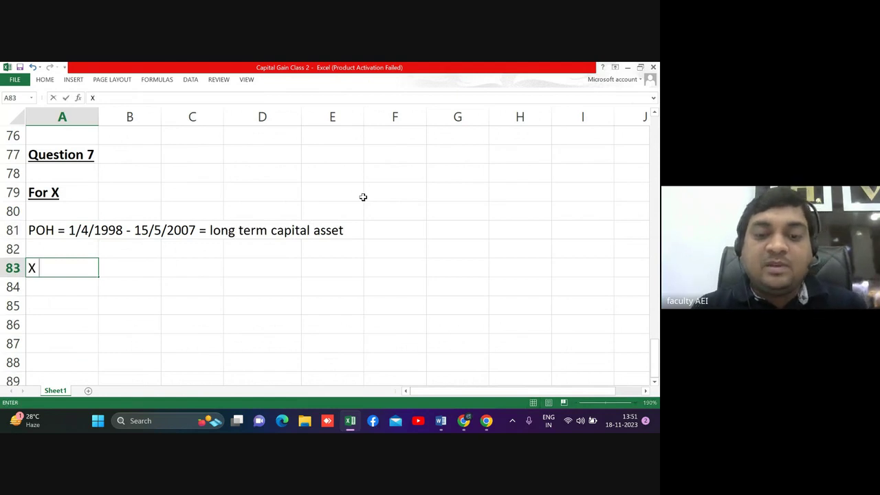
text( will n)
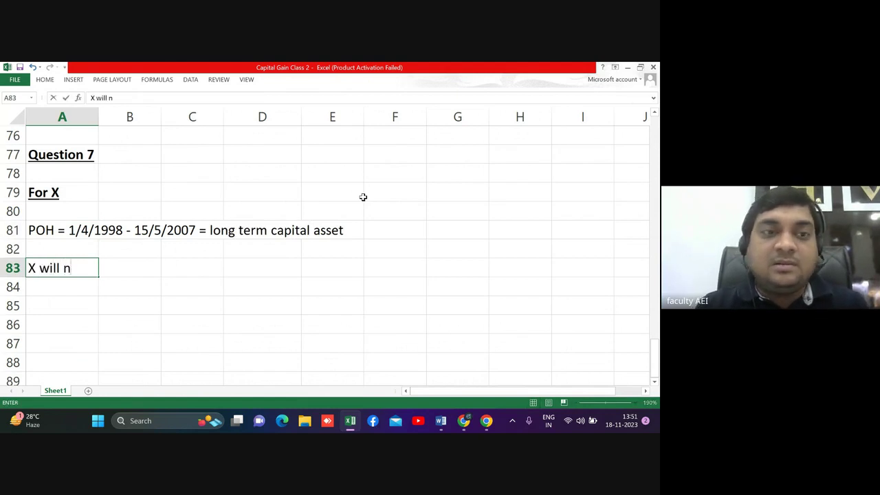
text(ot be l)
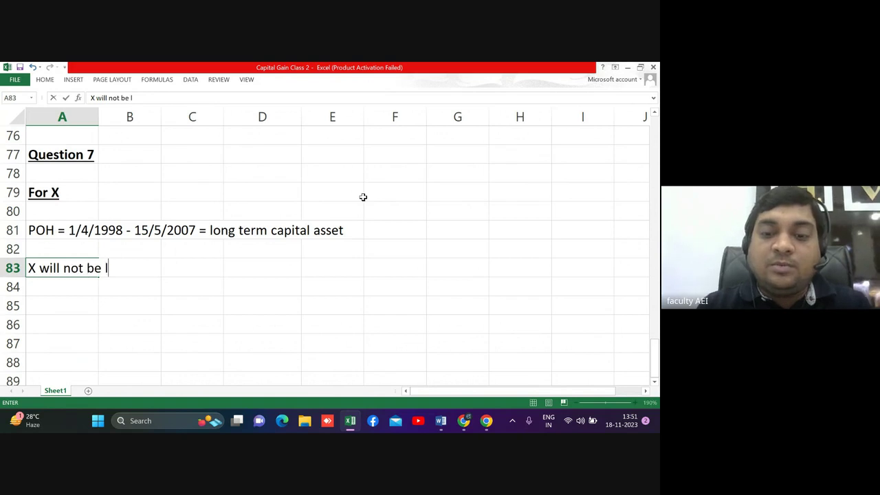
text(iable to )
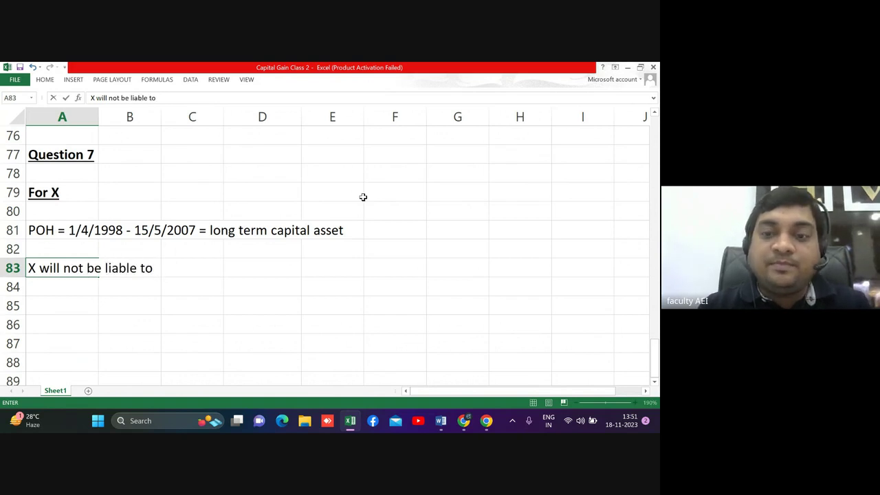
text(pay t)
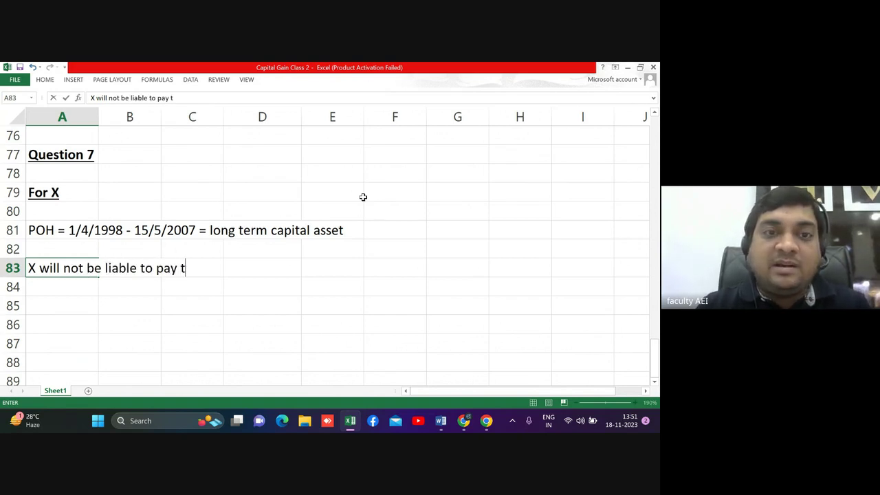
text(axun)
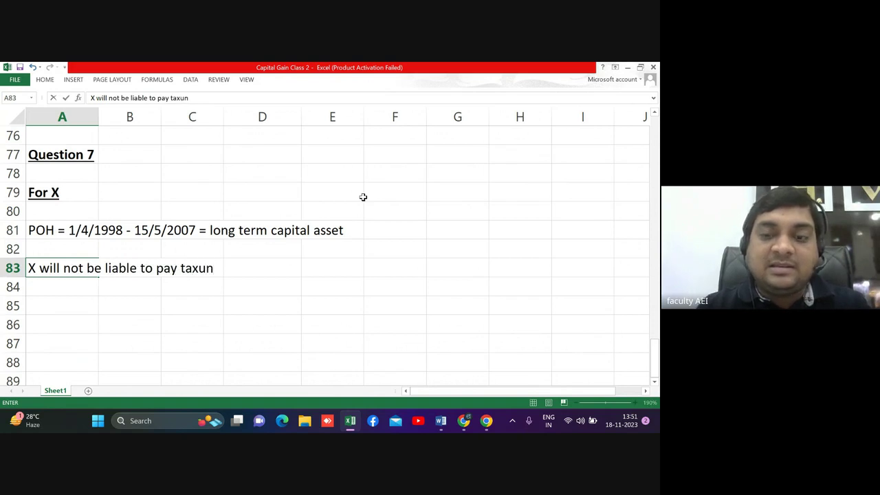
key(BackSpace)
key(BackSpace)
text(under)
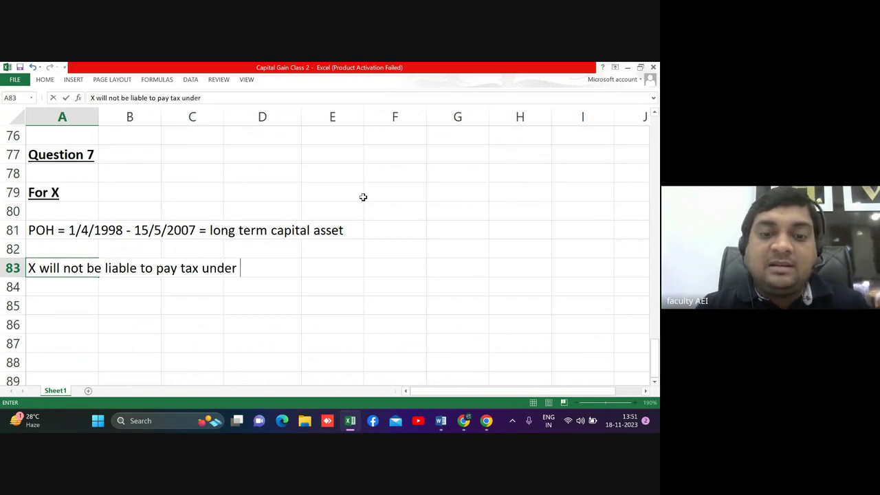
text( the head )
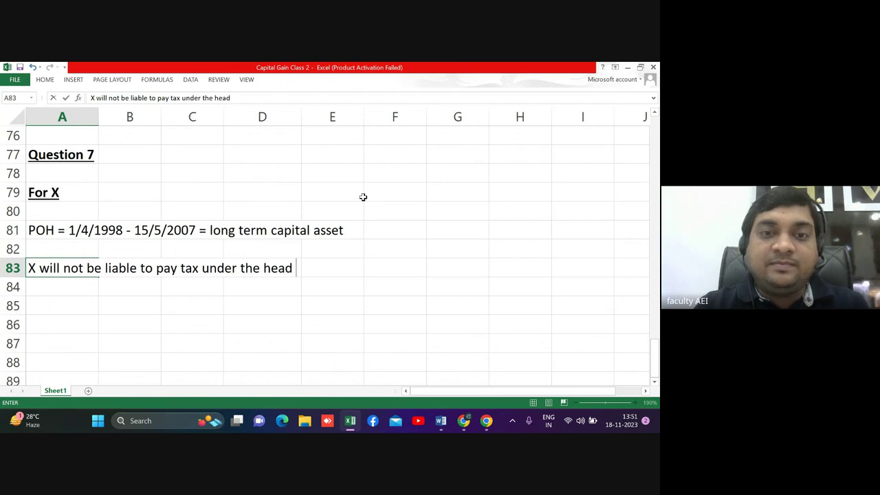
text(CG )
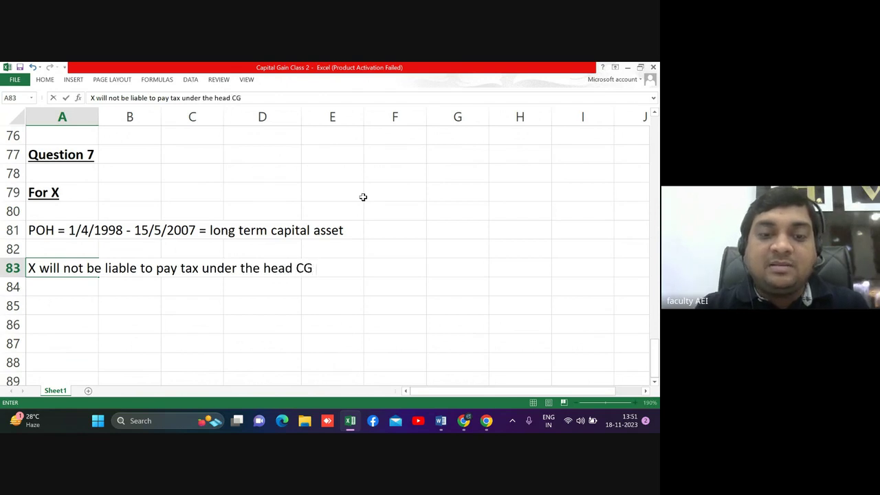
text(since gi)
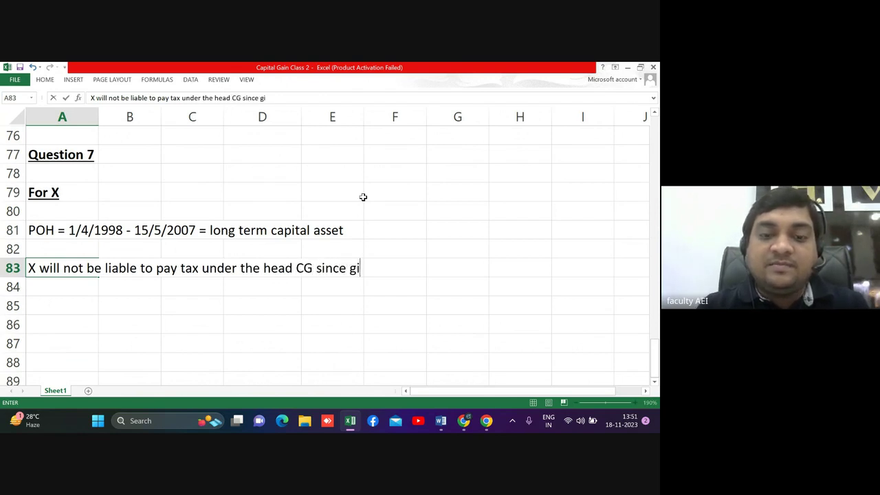
text(ft is an)
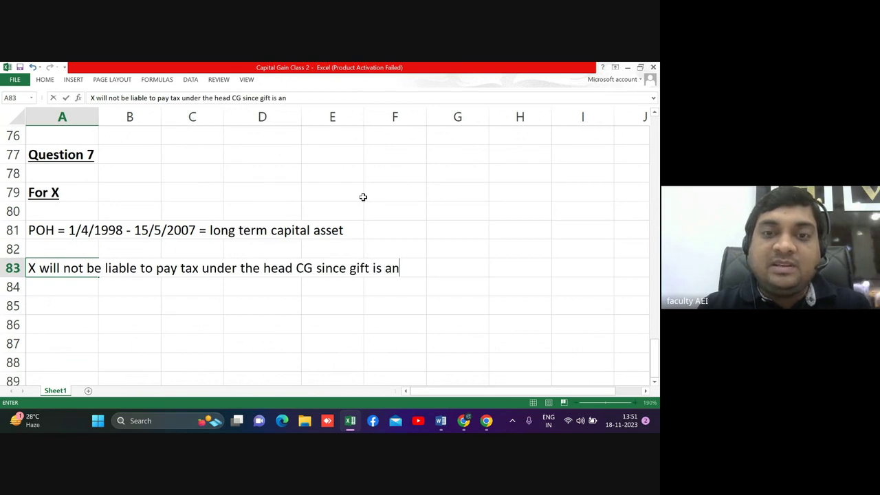
text( exemp)
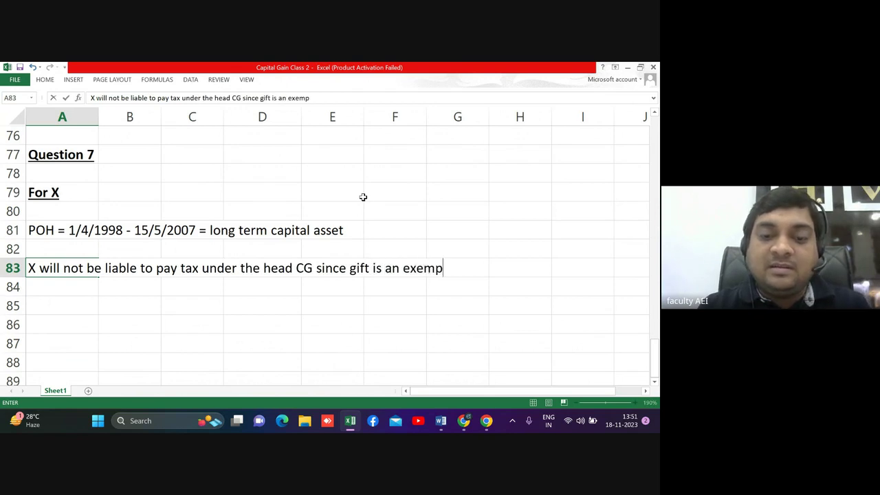
text(ted tran)
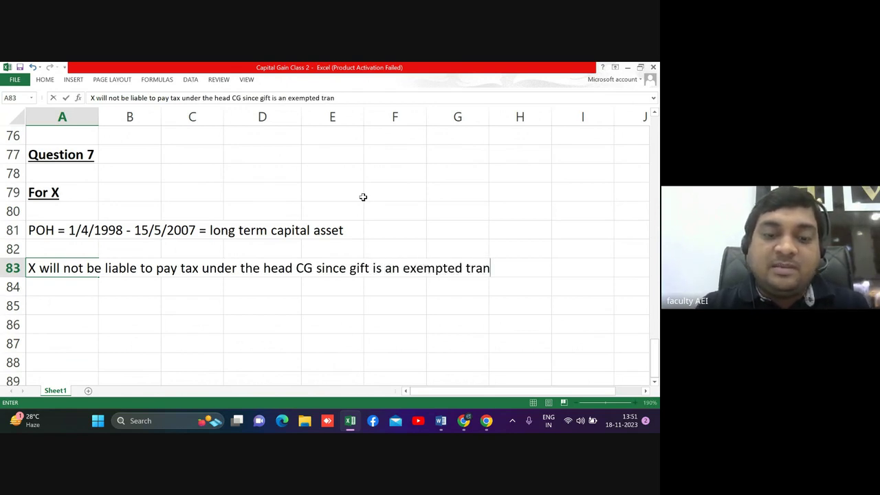
text(sfer)
key(Return)
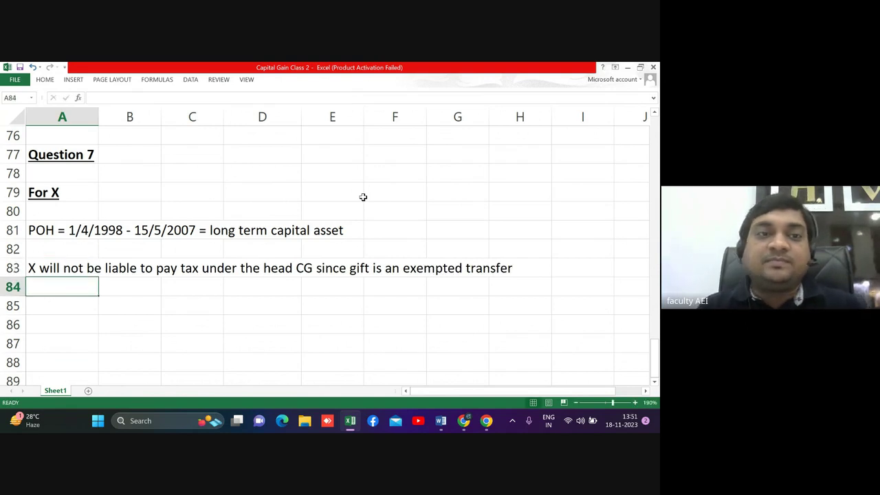
Step: Enter a bold, underlined 'PY 2007-08' in C80 and fill C80 and D80 yellow
key(Up)
key(Up)
key(Up)
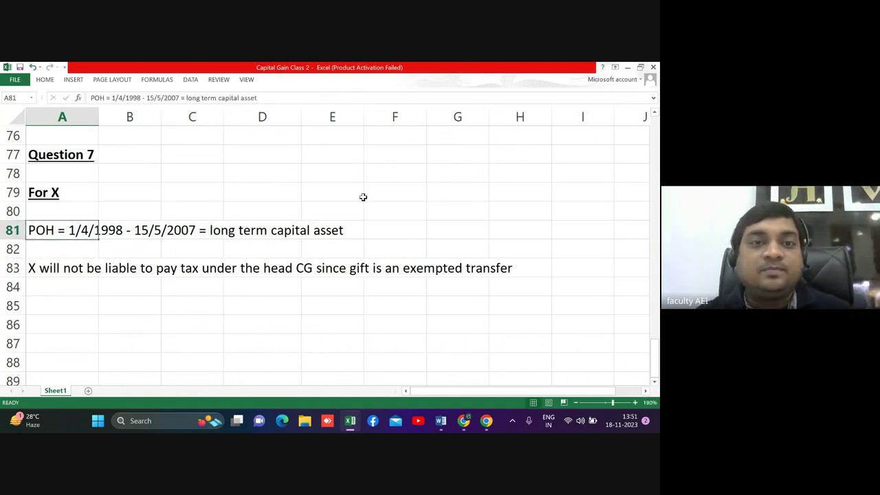
key(Up)
key(Right)
key(Right)
text(PY)
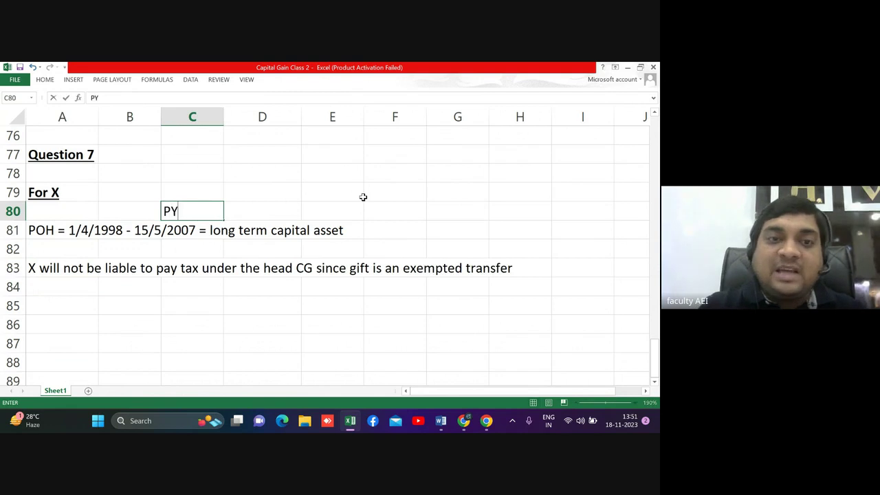
text( 2007-)
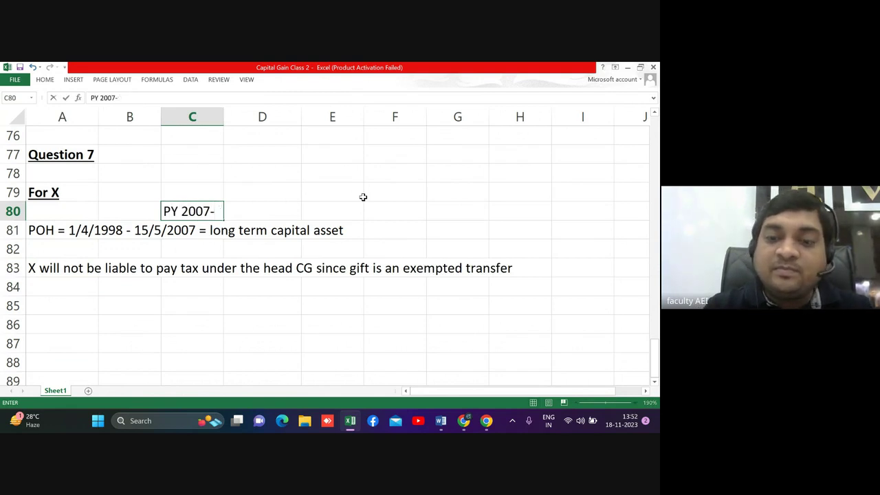
text(08)
key(Return)
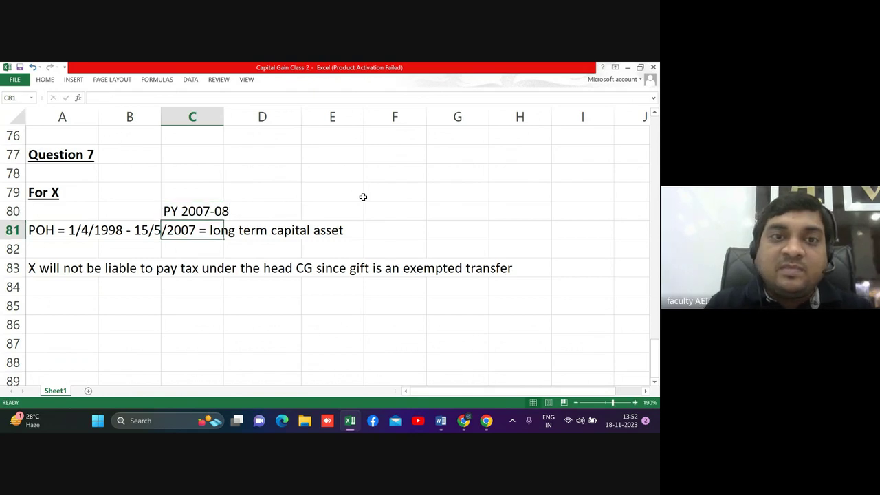
key(Up)
key(ctrl+b)
key(ctrl+u)
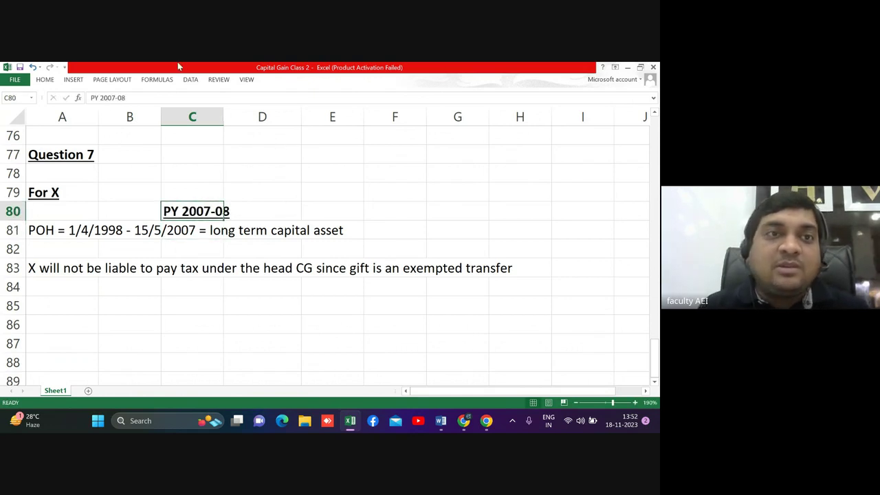
click(49, 79)
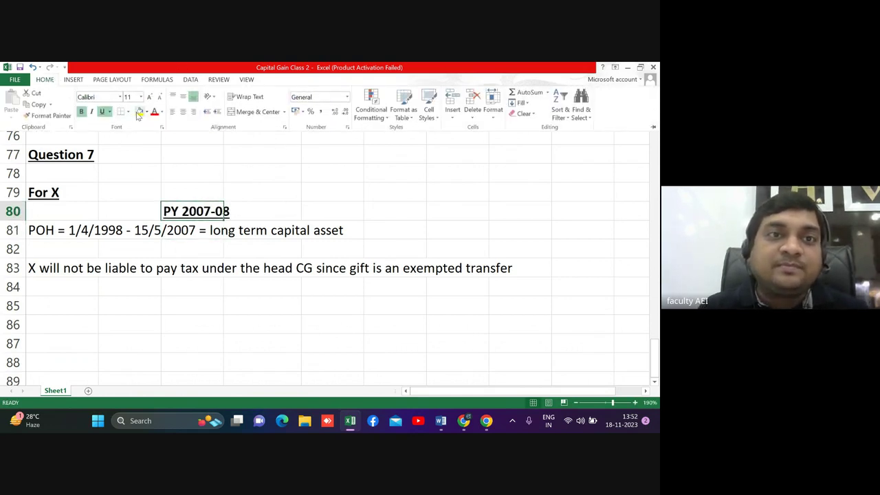
click(139, 113)
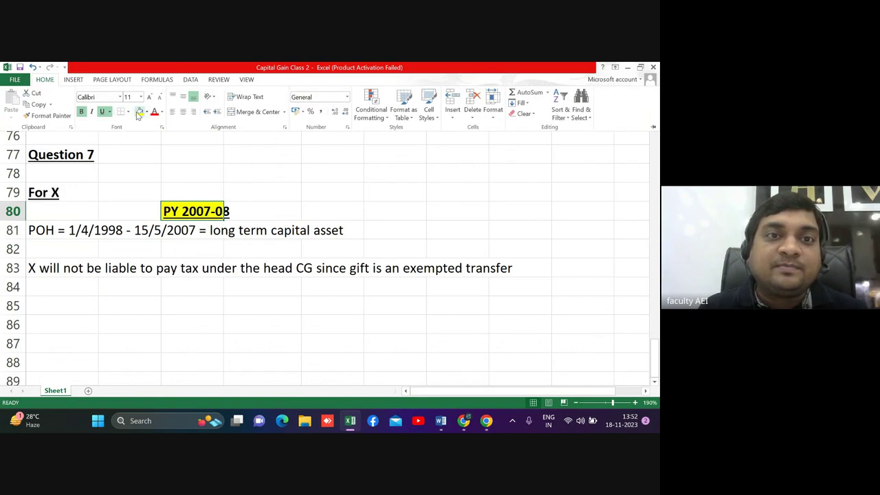
click(272, 212)
click(46, 81)
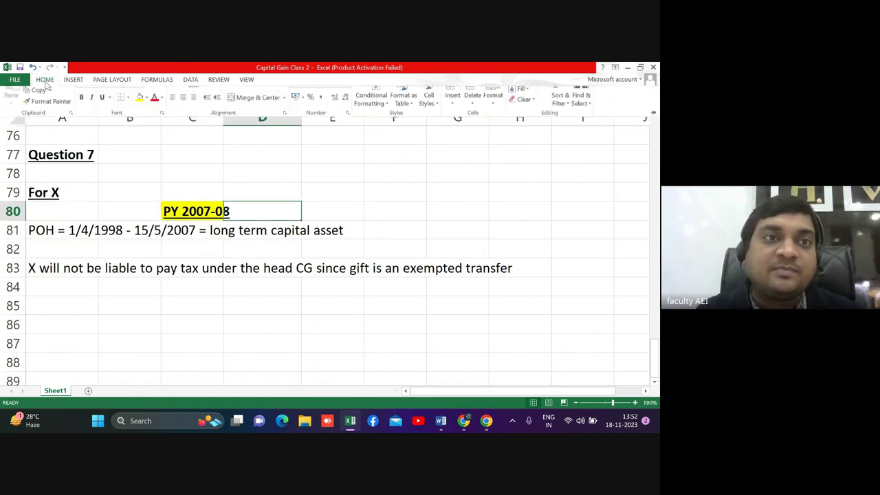
click(139, 111)
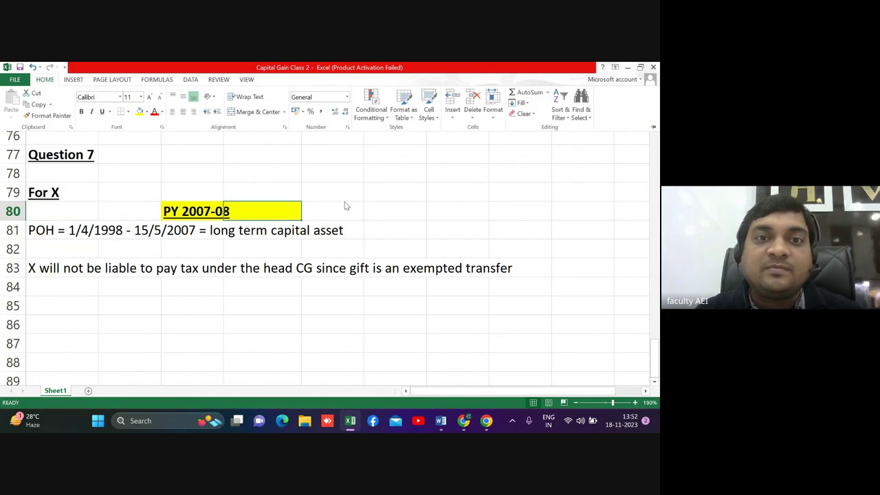
click(345, 204)
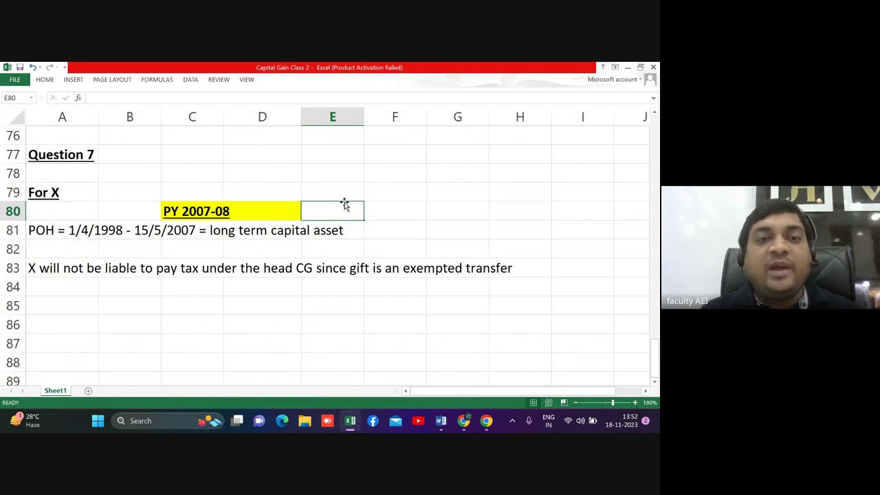
Step: Add a bold, underlined 'For Y' heading in A85
key(Down)
key(Down)
key(Down)
key(Down)
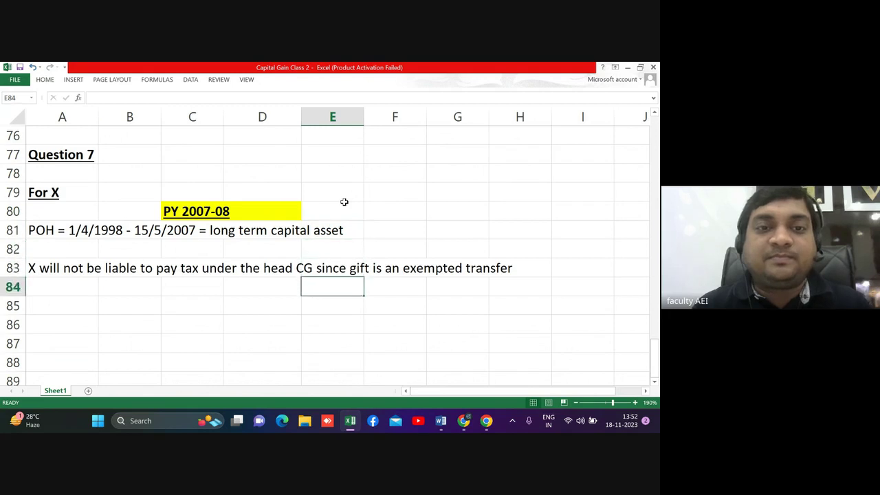
key(Down)
key(Left)
key(Left)
key(Left)
key(Left)
text(F)
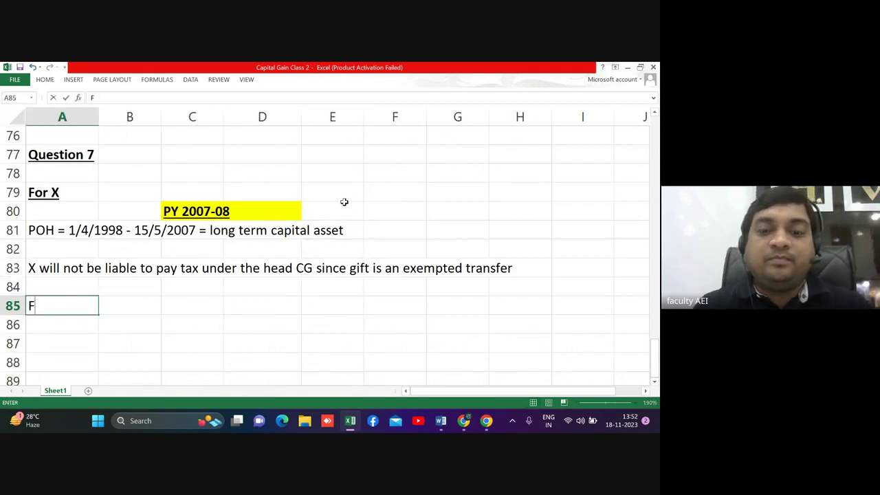
text(or Y)
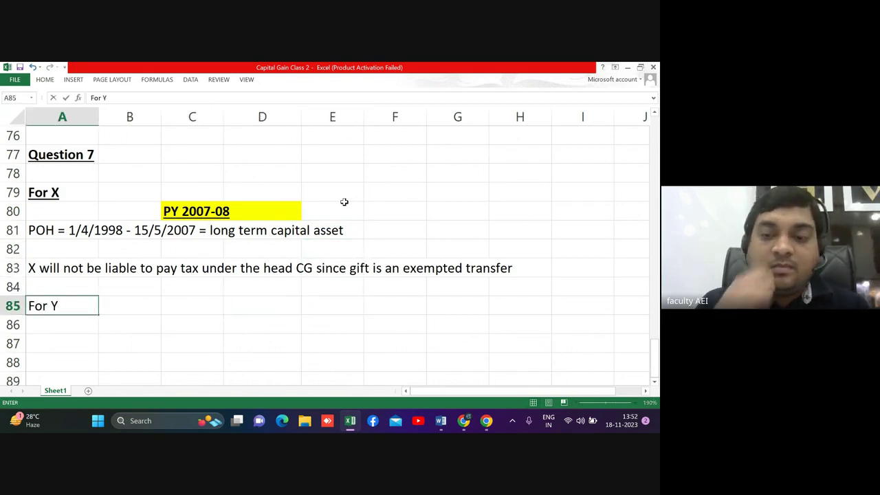
key(Return)
key(Up)
key(ctrl+b)
key(ctrl+u)
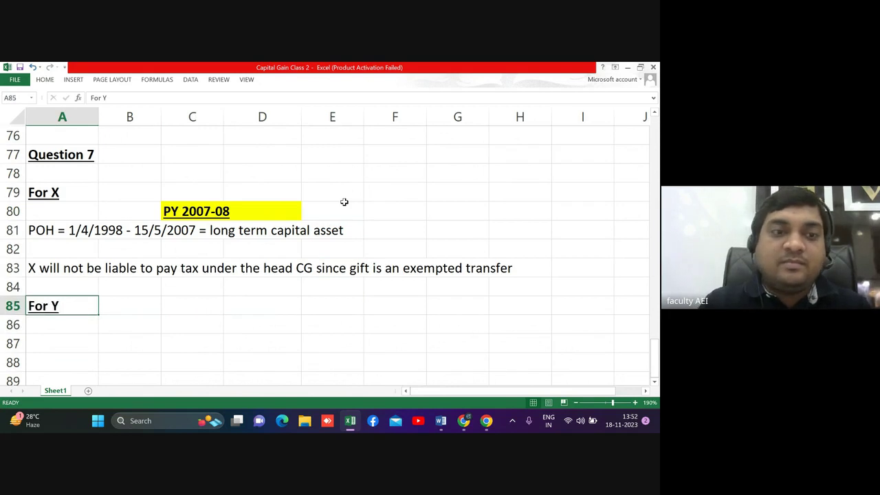
Step: Enter 'POH = will be calculated on the basis of Previous owner' in A87
key(Down)
key(Down)
text(PO)
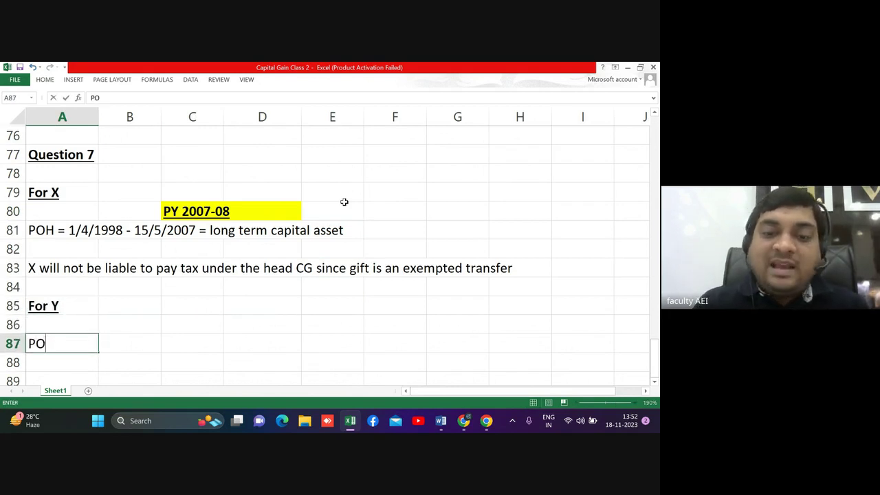
text(H = )
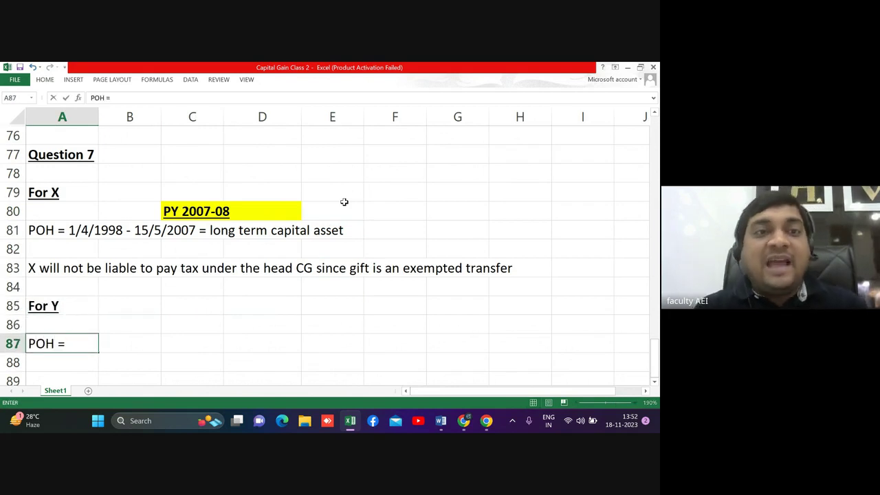
text(1)
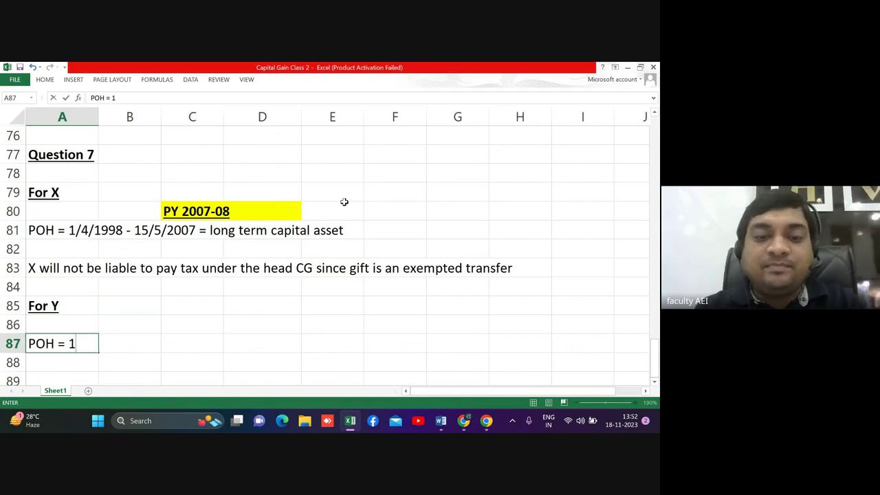
key(BackSpace)
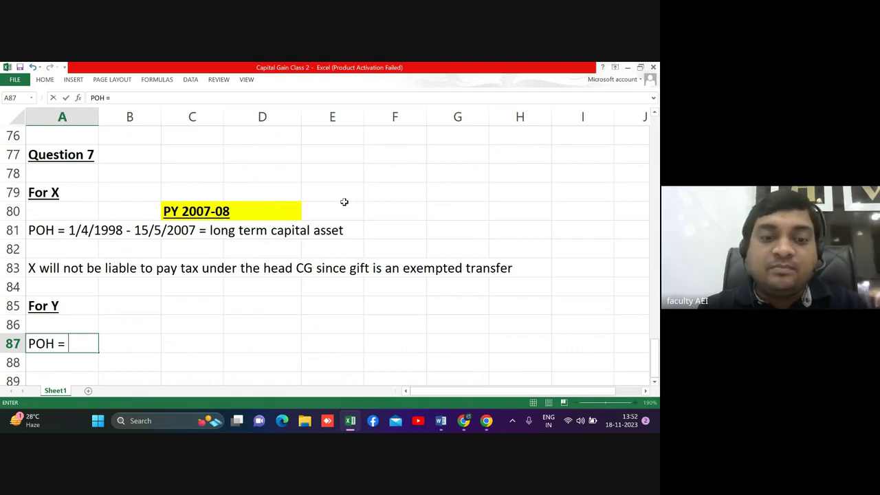
text(will be )
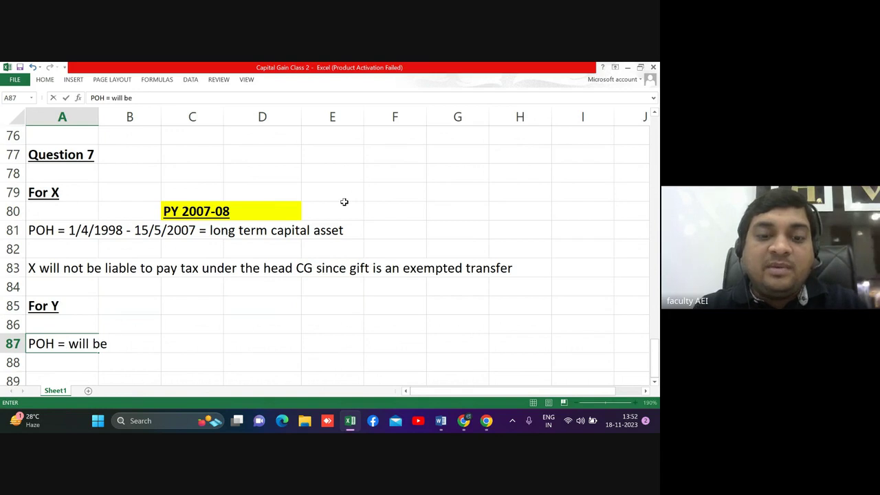
text(cal)
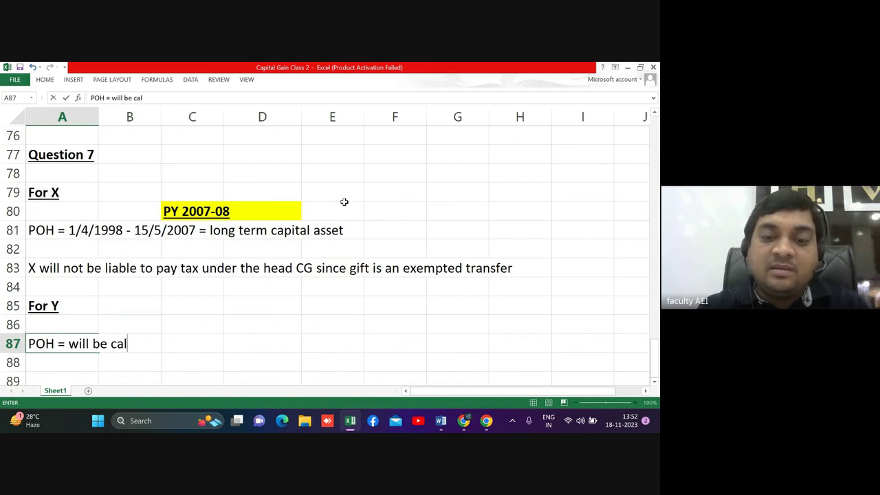
text(cula)
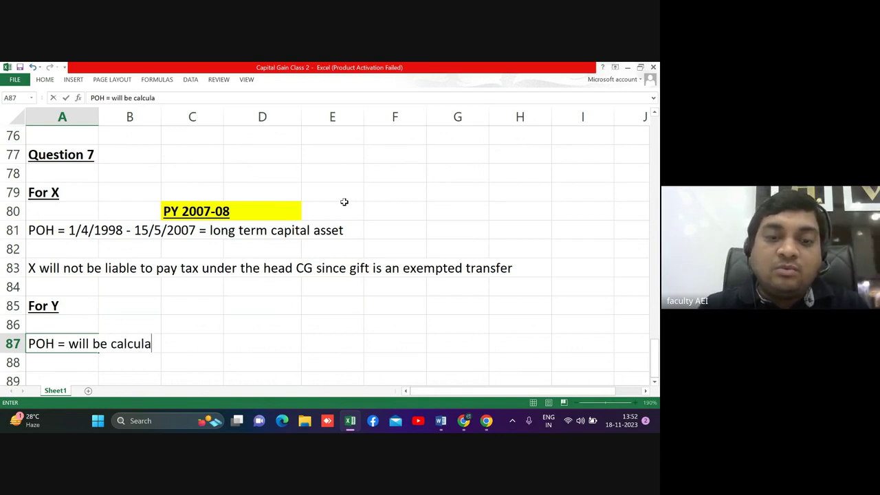
text(ted on the)
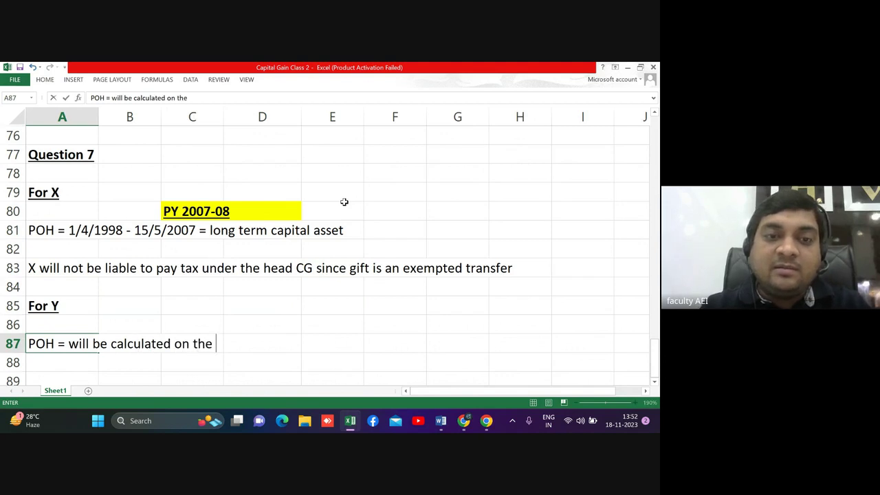
text( basis of)
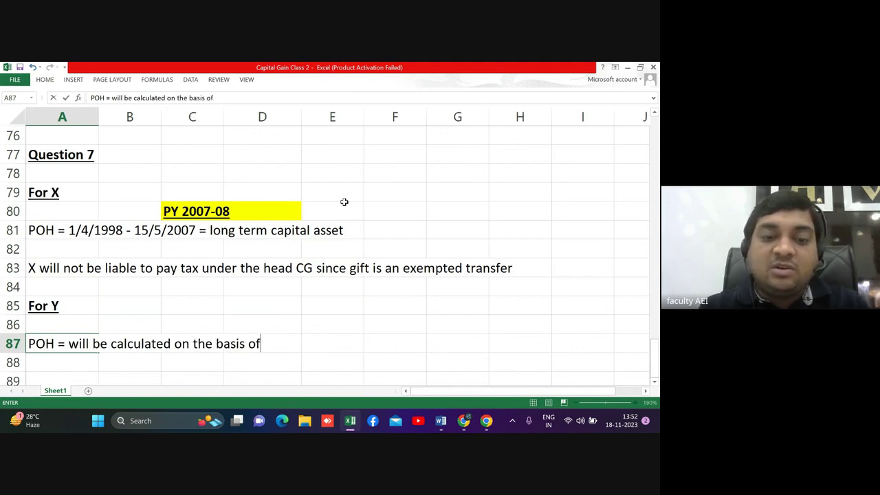
text( Previou)
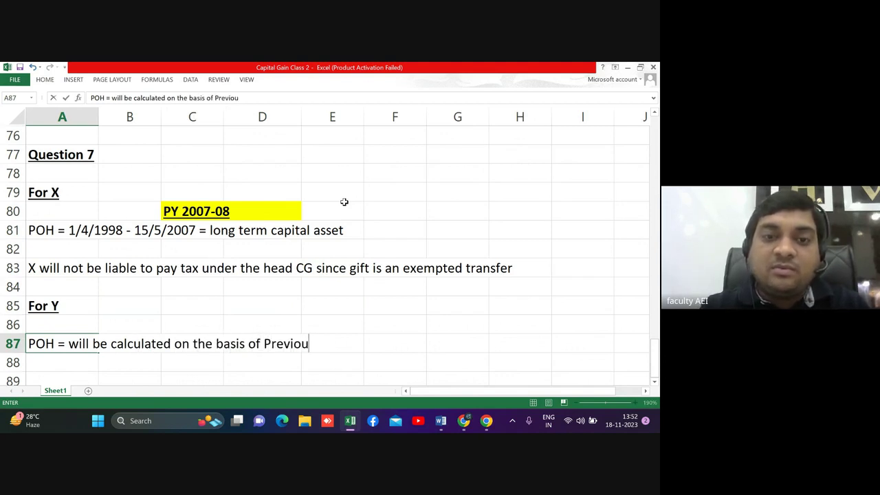
text(s owne)
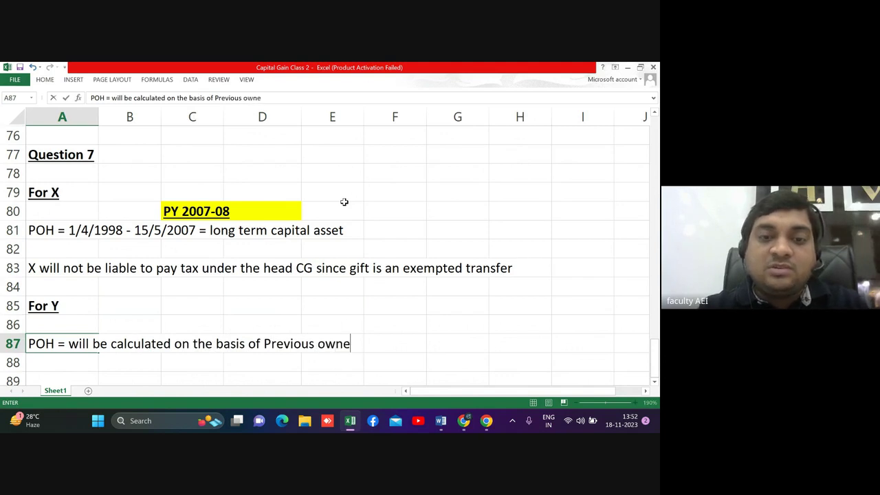
text(r)
key(Return)
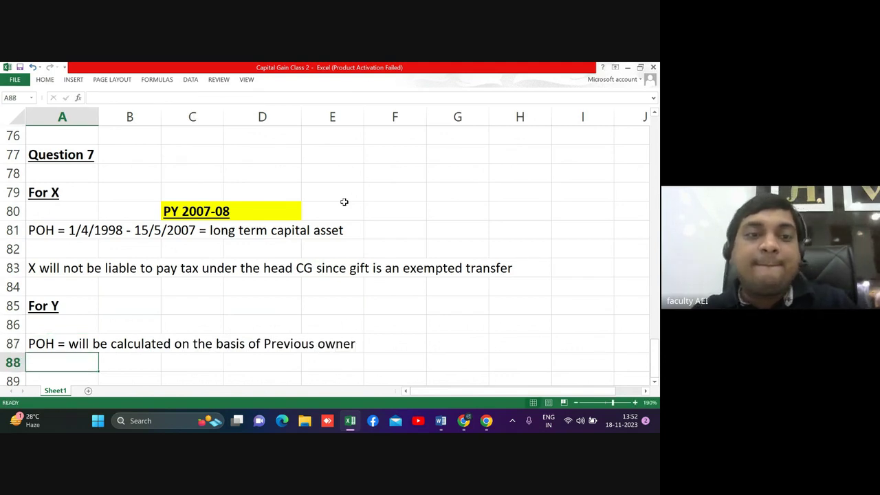
scroll(344, 201, down, 1)
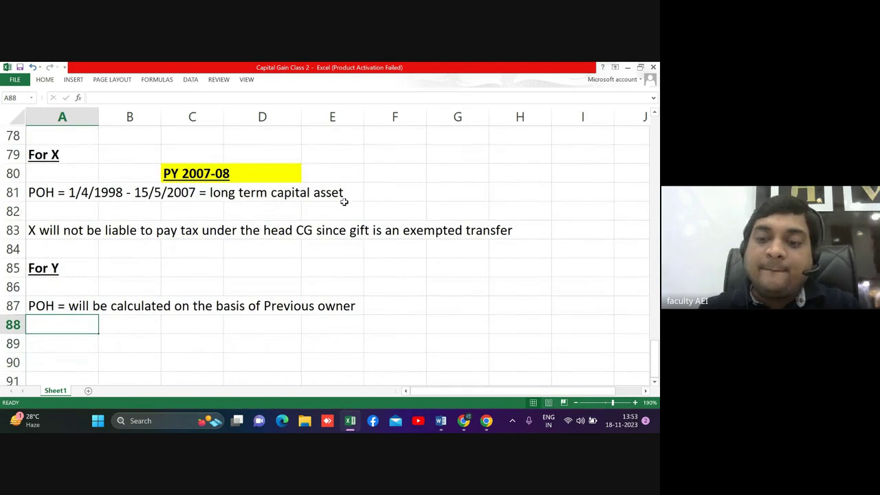
Step: Start A88 with '= 1/4/1998 -' after checking Question 7's dates in Word
text('= 1)
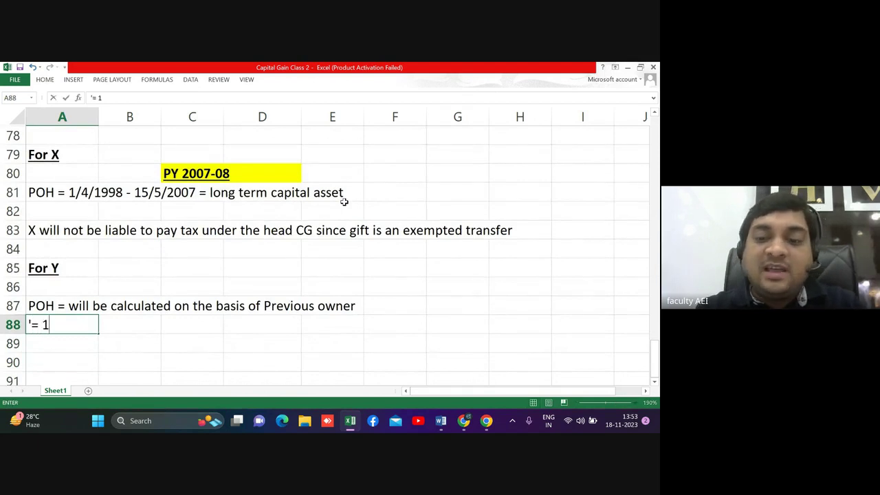
text(/4/19)
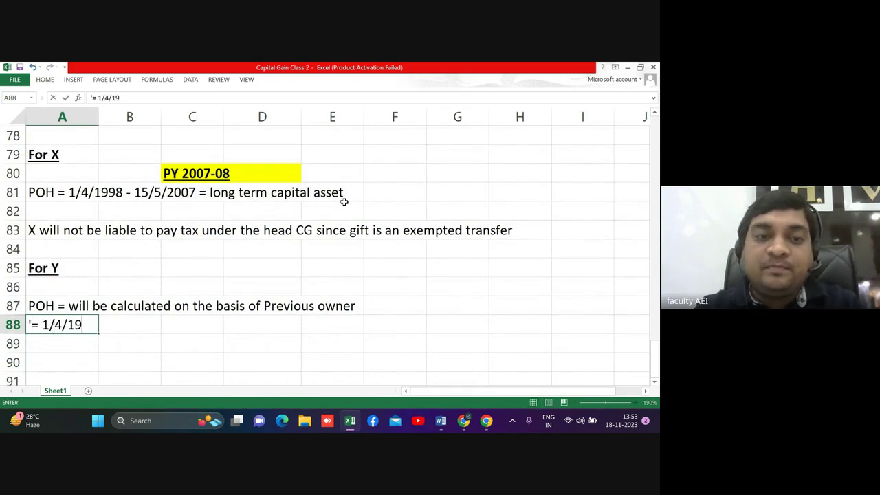
text(98 -)
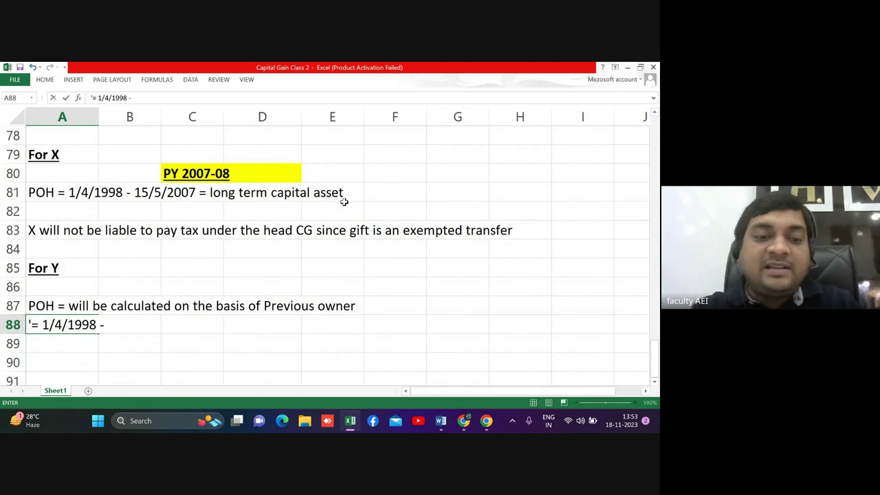
key(alt+Tab)
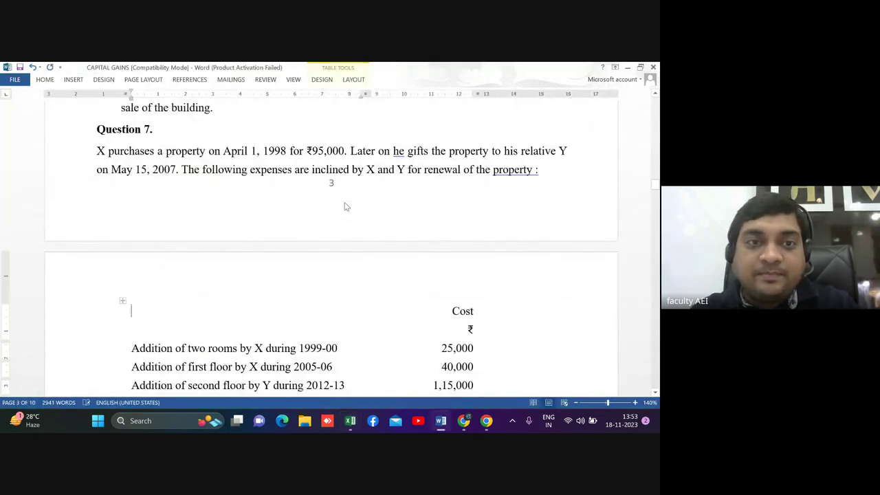
scroll(346, 206, down, 2)
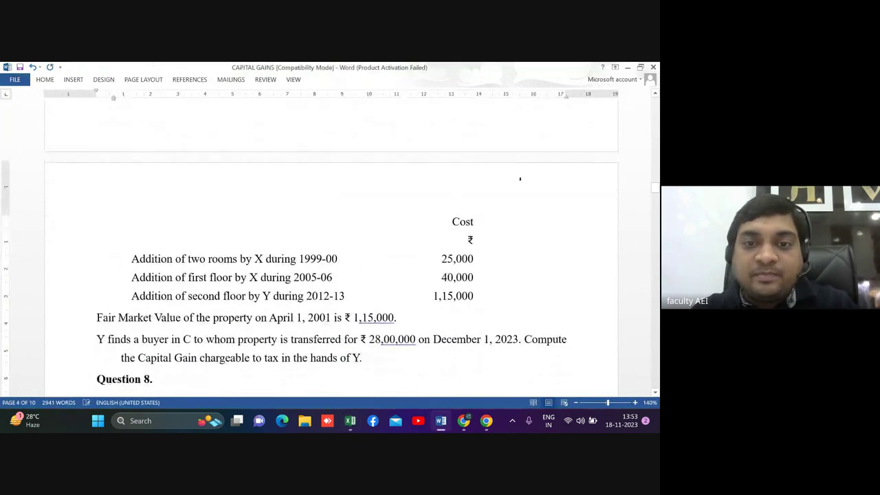
key(alt+Tab)
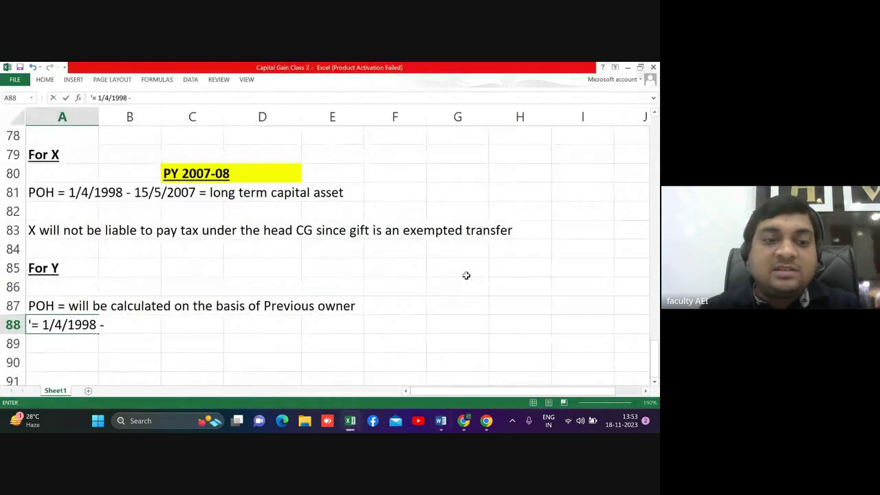
Step: Finish A88 with '1/12/2023 = Long term capital asset'
text(1/12/2)
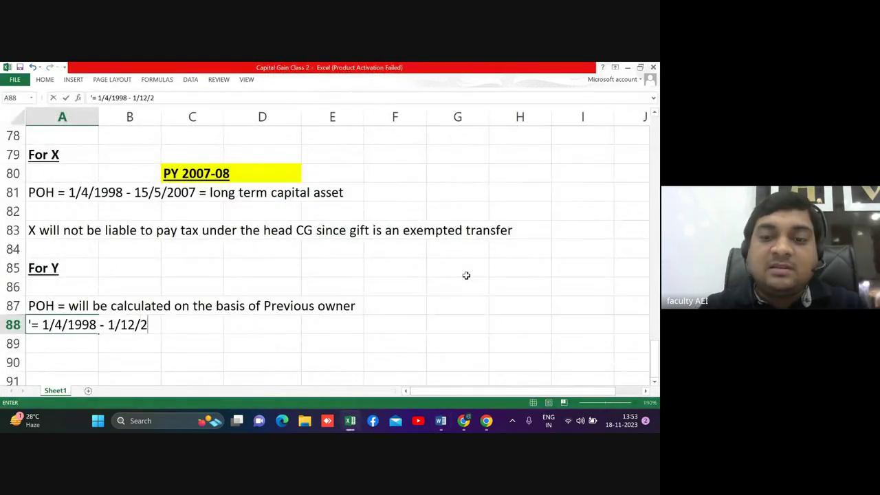
text(023 )
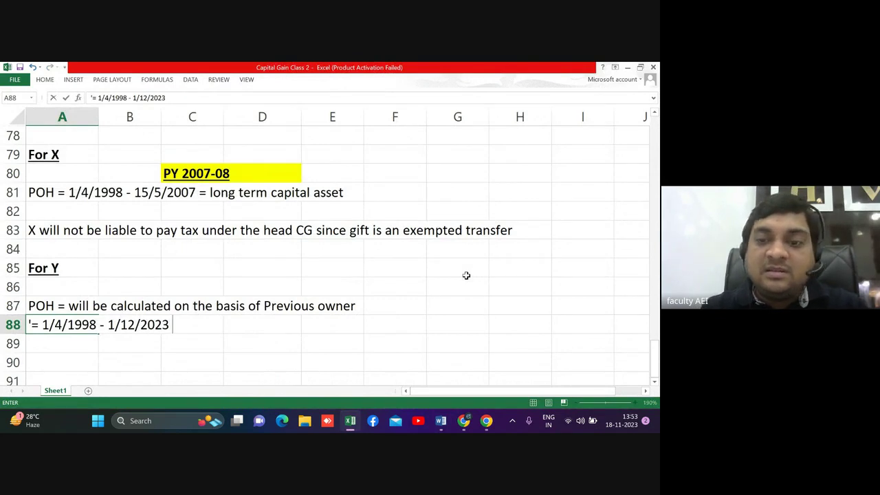
text(= Long)
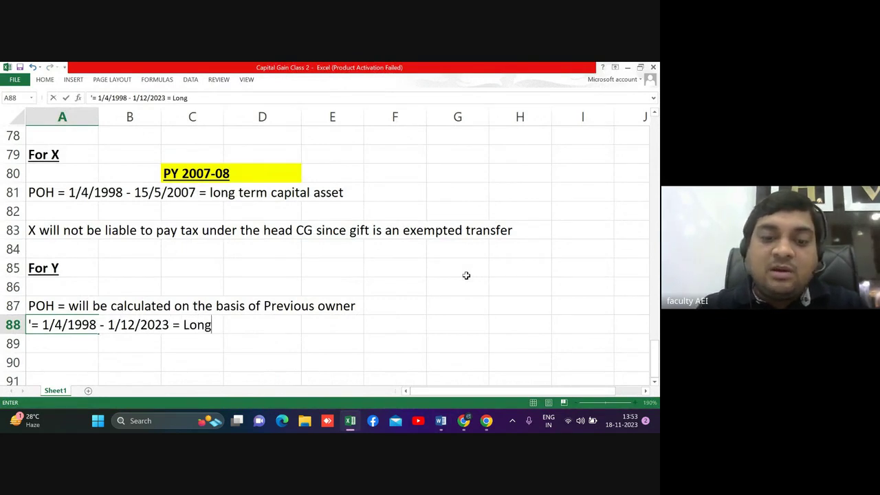
text( term ca)
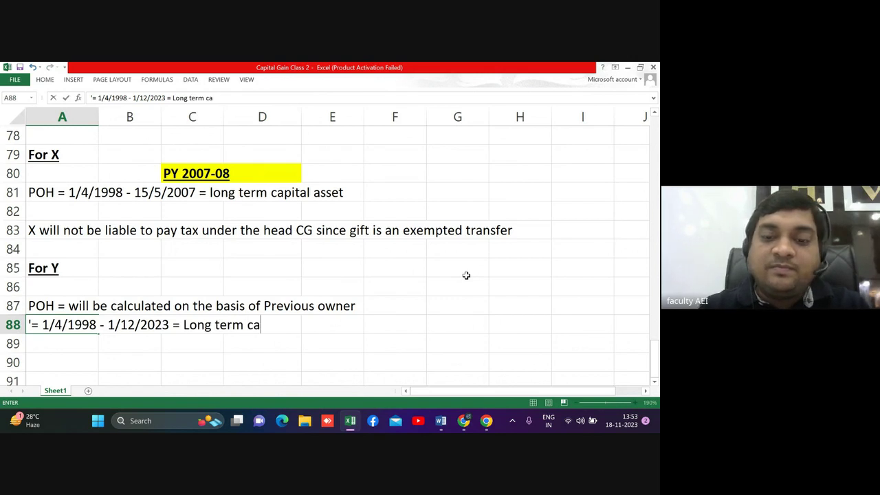
text(pital a)
text(sse)
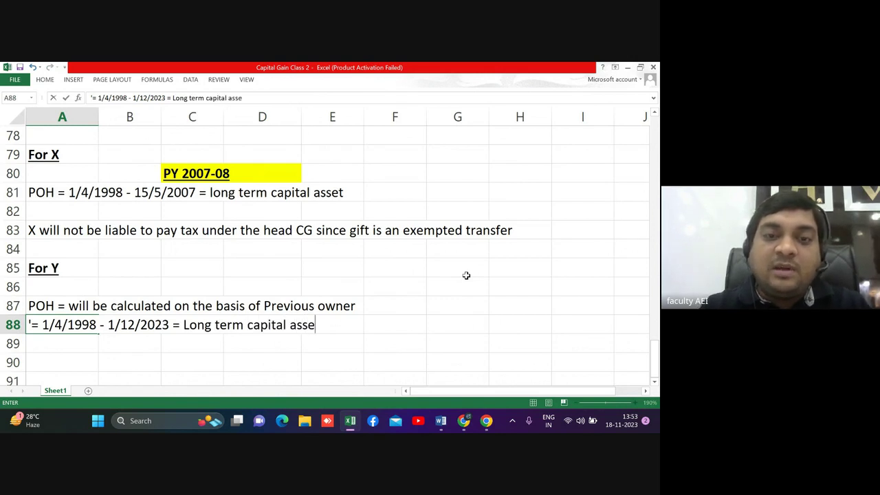
text(t)
key(Return)
key(Up)
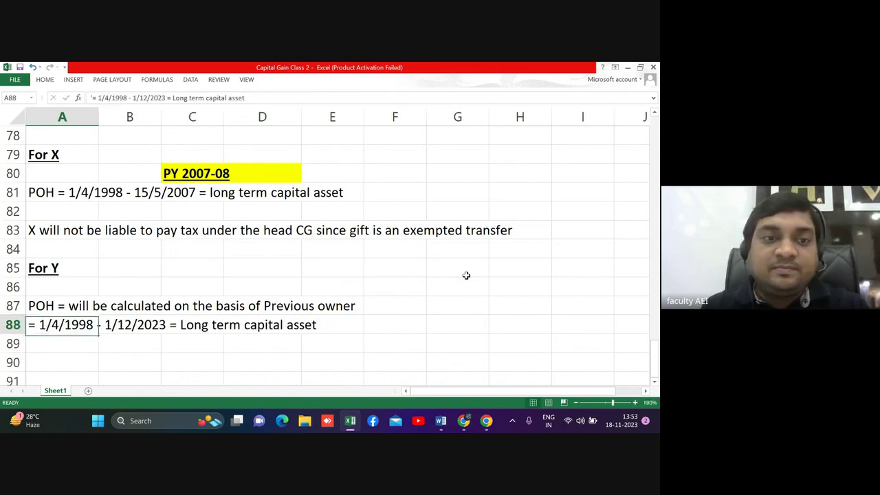
key(Up)
key(Up)
key(Right)
key(Right)
Step: Enter the previous-year heading in C86 and fill it yellow
text(P)
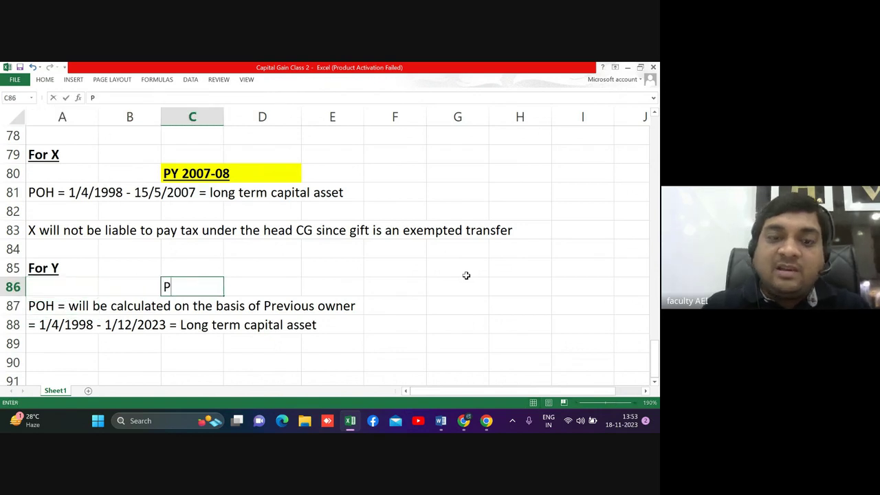
text(Y 2023-)
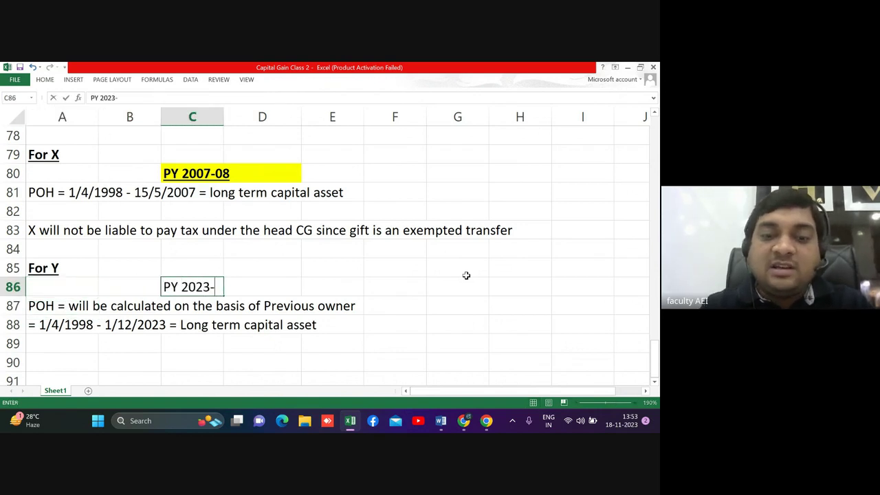
text(34)
key(Return)
key(Up)
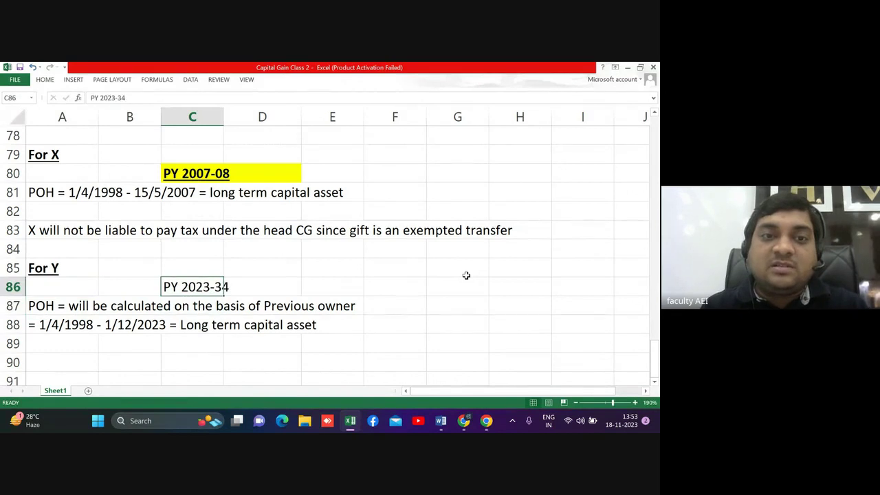
click(41, 80)
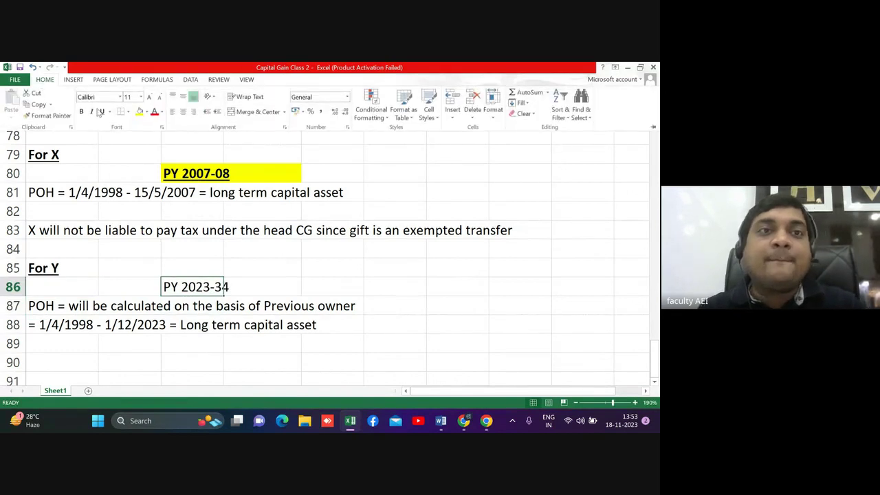
click(140, 112)
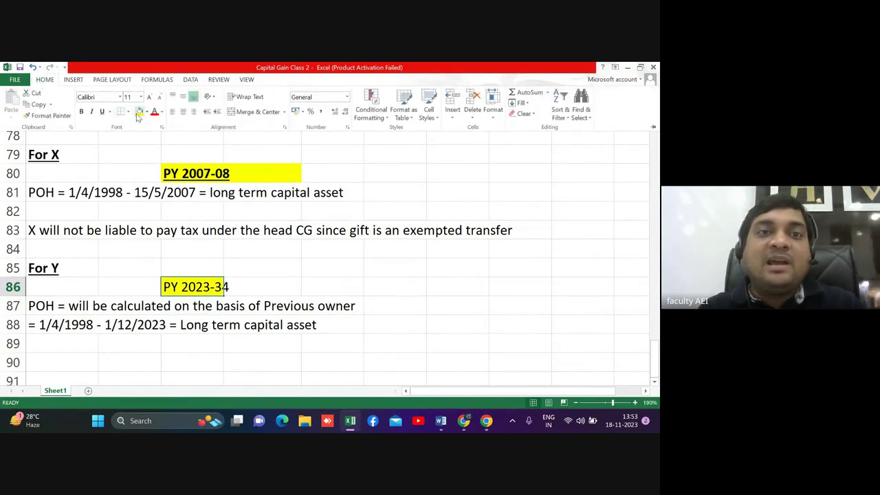
click(254, 286)
click(253, 286)
click(193, 288)
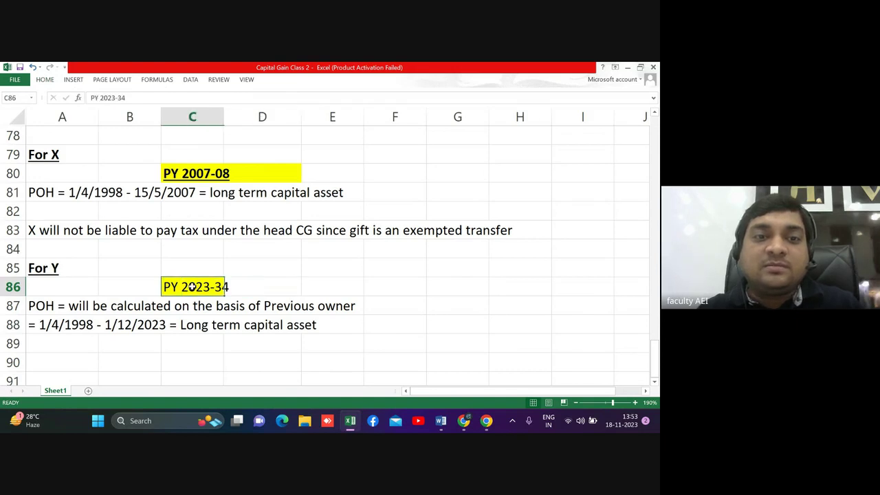
Step: Correct the C86 heading from PY 2023-34 to PY 2023-24
double_click(194, 287)
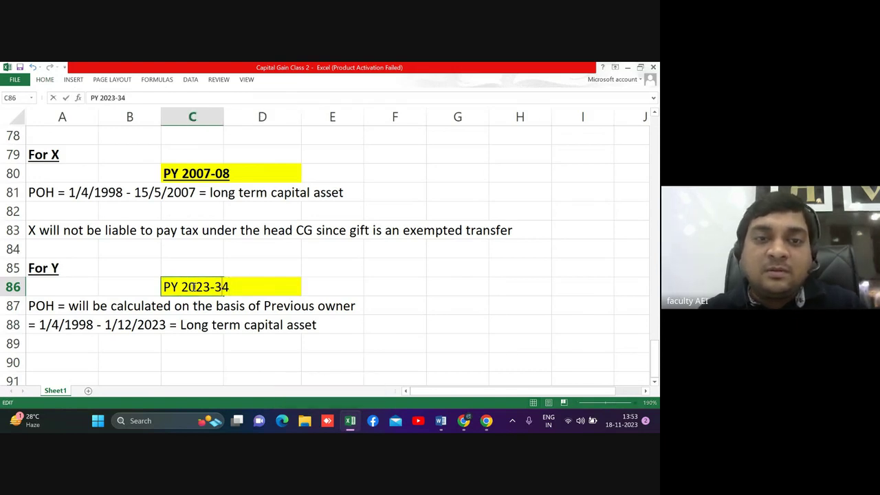
key(Right)
key(Right)
key(Right)
key(BackSpace)
text(2)
key(Return)
Step: Fill D86 yellow and make the PY 2023-24 heading bold
click(193, 287)
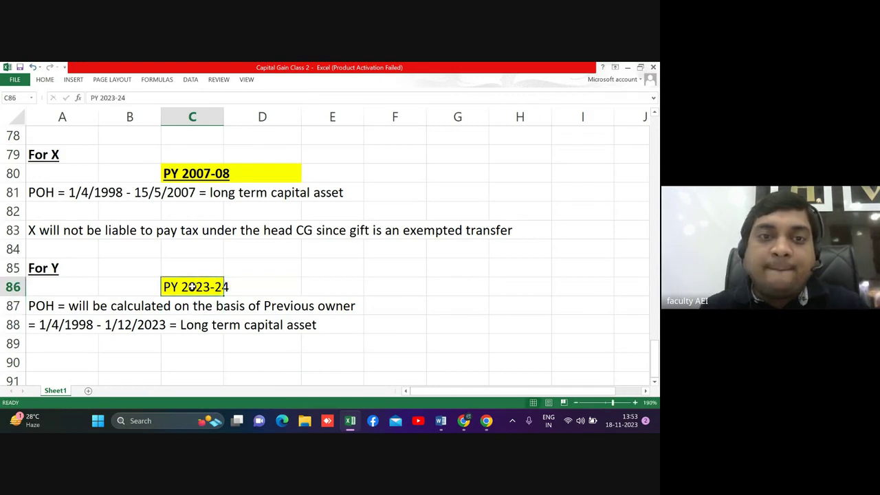
click(226, 288)
click(41, 80)
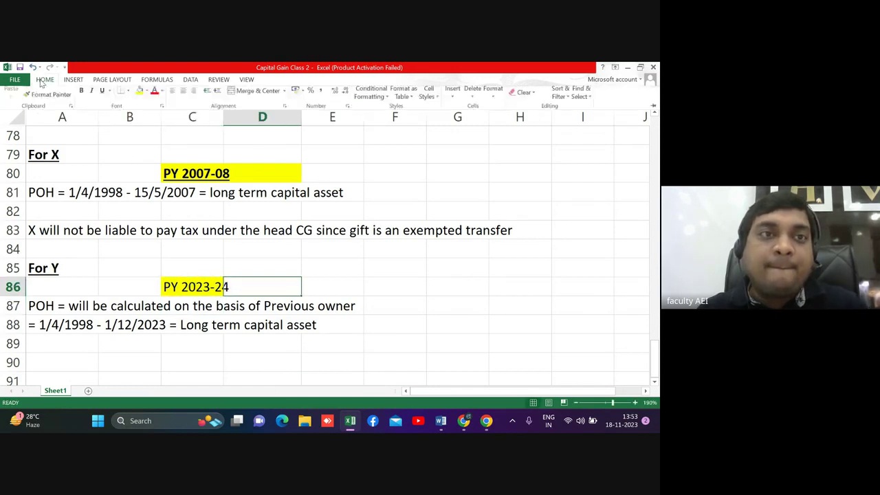
click(140, 112)
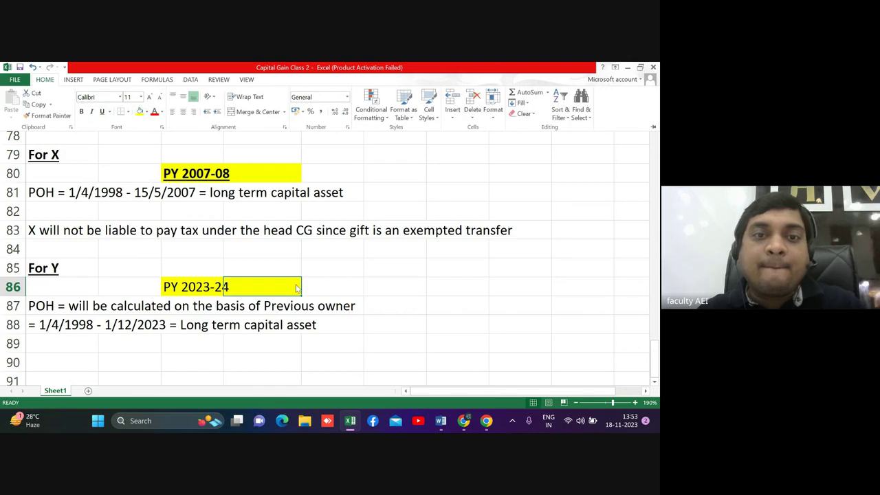
click(323, 293)
click(210, 290)
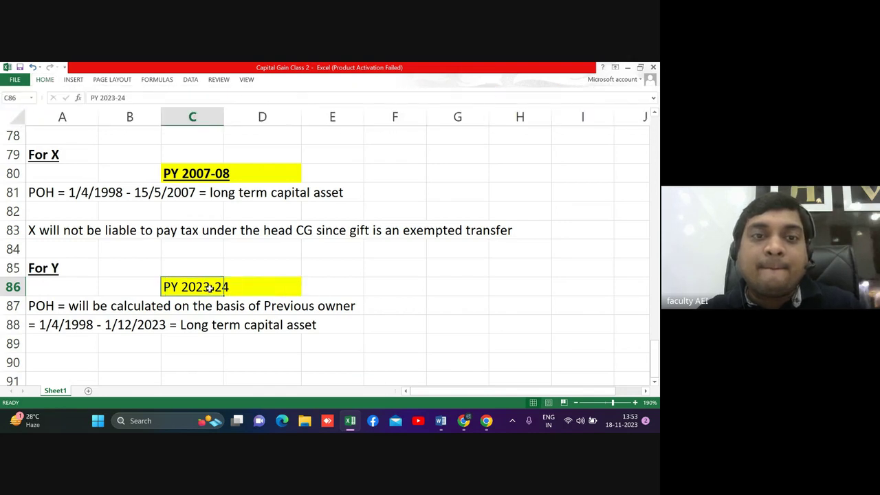
key(ctrl+b)
key(Down)
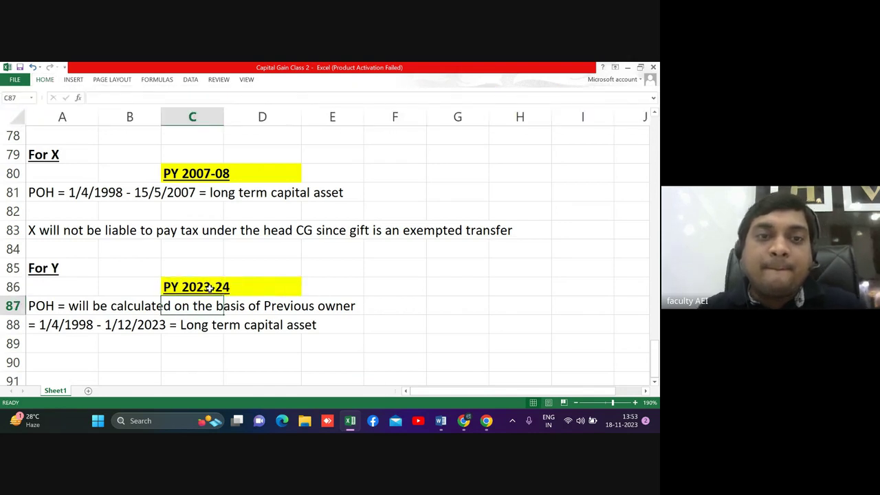
key(Down)
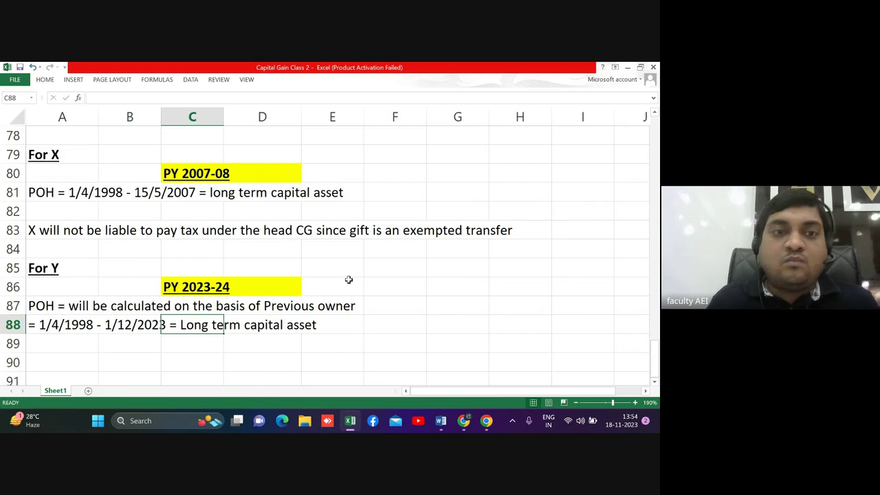
Step: Review Y's holding period lines in rows 85–88 and move down to cell A90
key(Down)
key(Down)
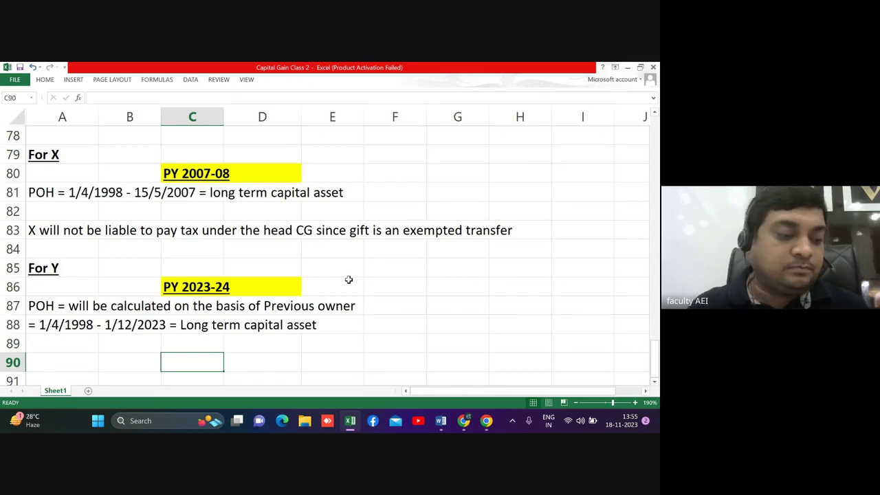
key(Down)
key(Down)
key(Up)
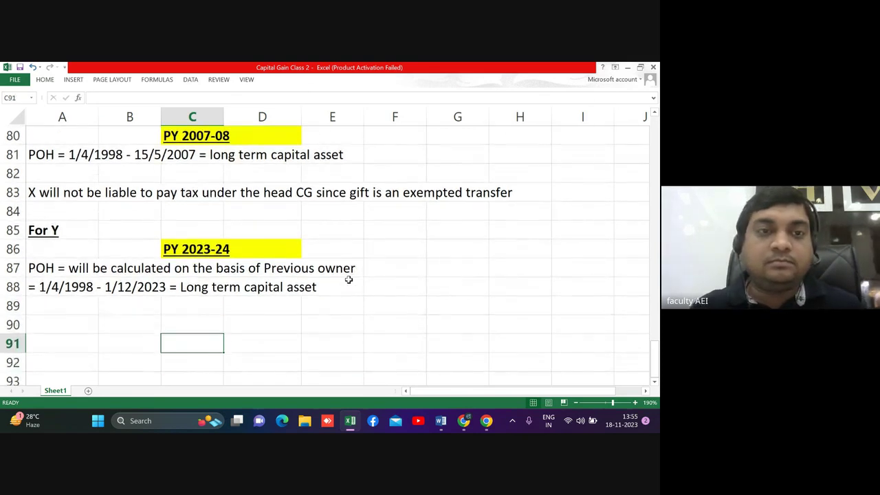
key(Up)
key(Up)
key(Up)
key(Up)
key(Up)
key(Up)
key(Up)
key(Up)
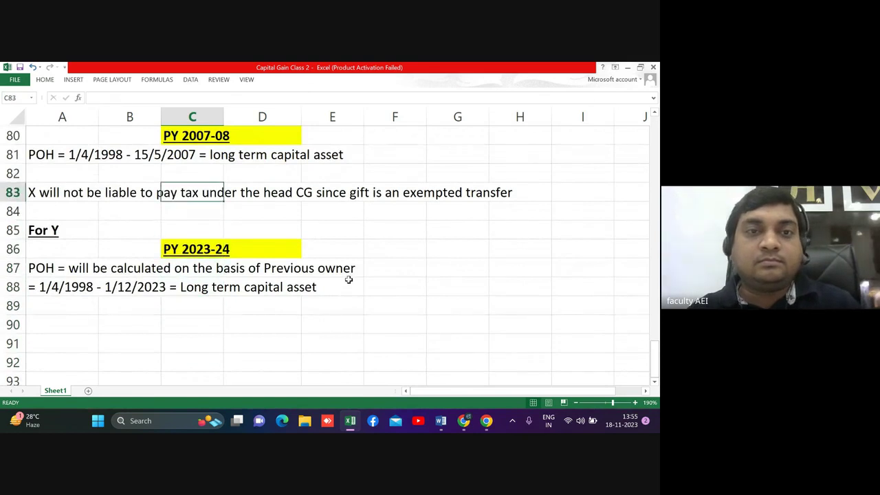
key(Up)
key(Up)
key(Up)
key(Up)
key(Down)
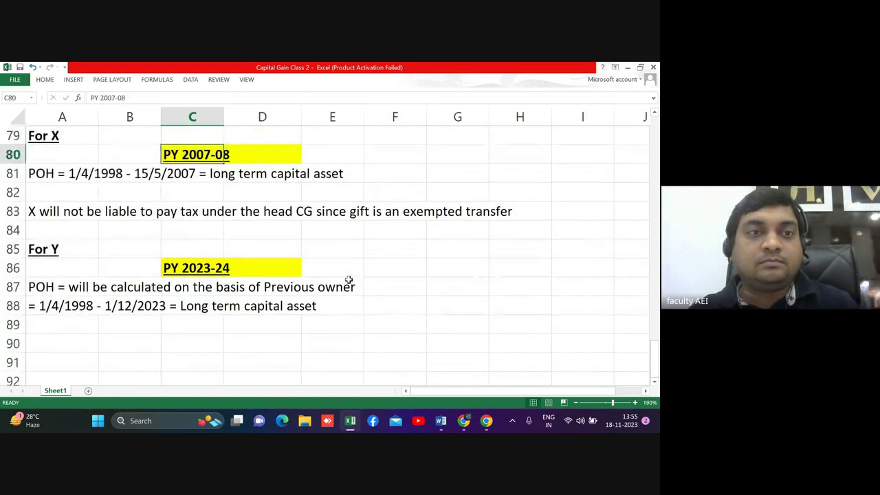
key(Down)
key(Down)
key(Down)
key(Down)
key(Down)
key(Down)
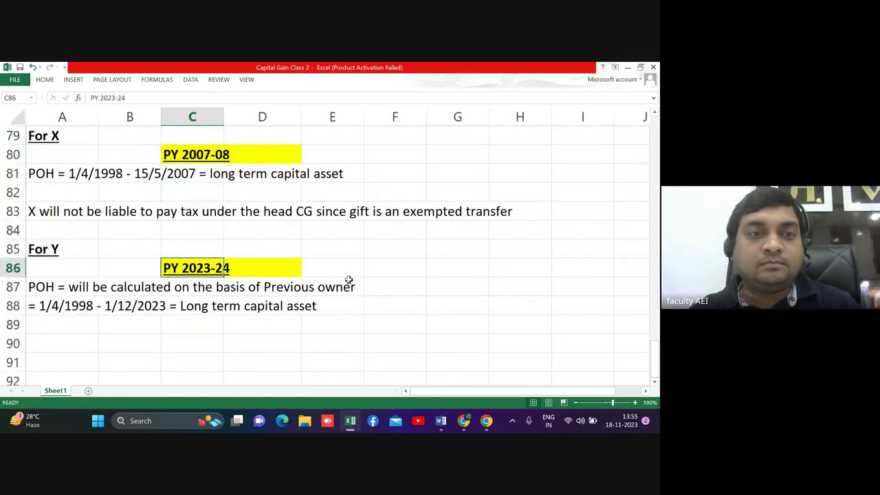
key(Down)
key(Down)
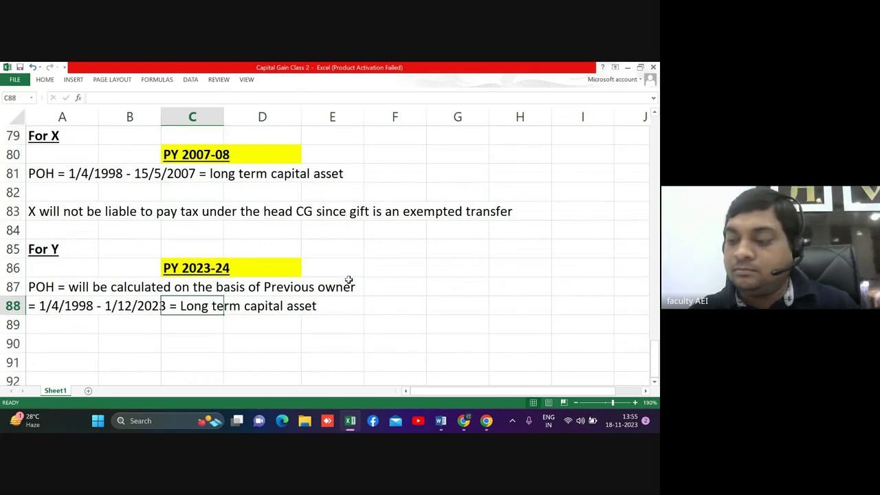
key(Down)
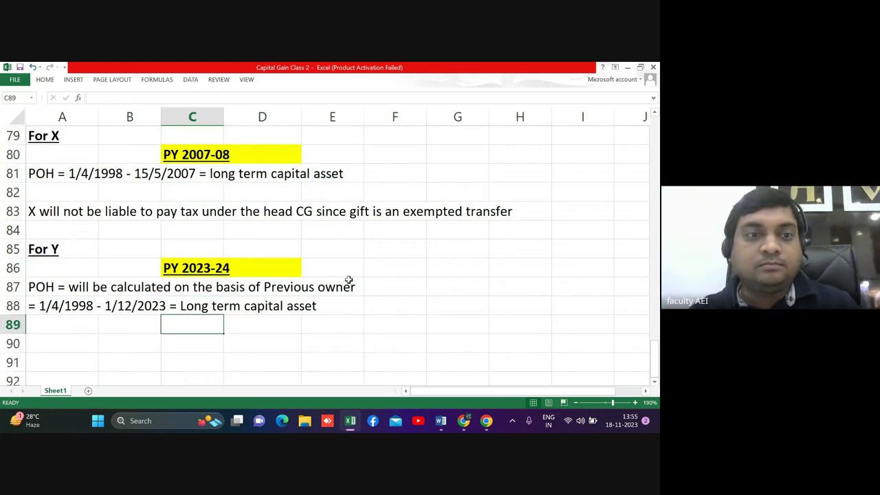
key(Down)
Step: In A90, enter 'COA to Y = COA to the previous owner X = Before 1/4/2001 = Actual cost or FMV as on 1/4/2001, higher'
key(Left)
key(Left)
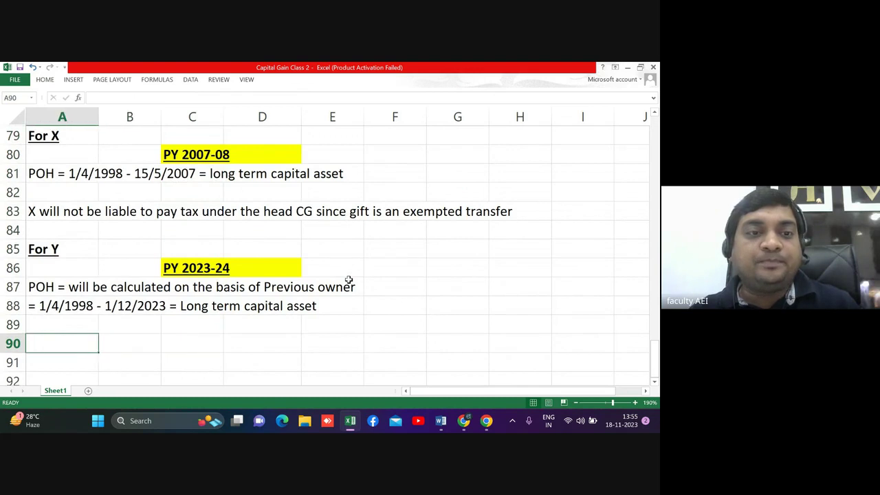
text(COA)
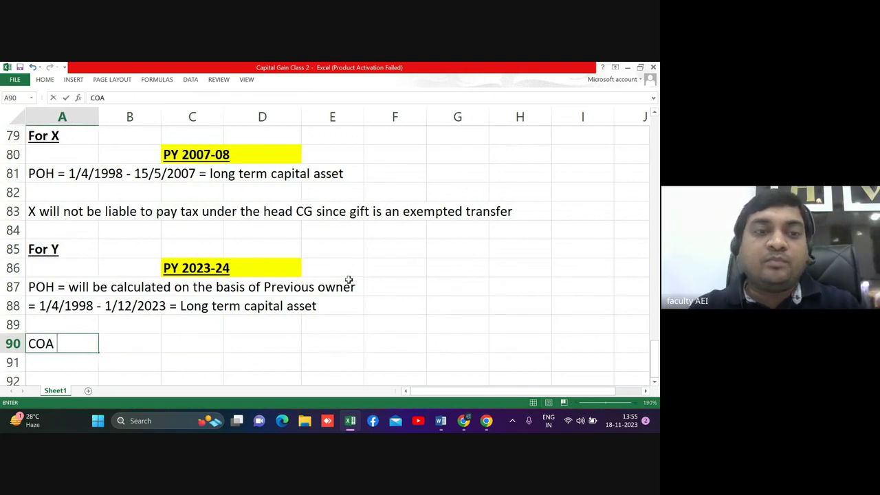
text( =)
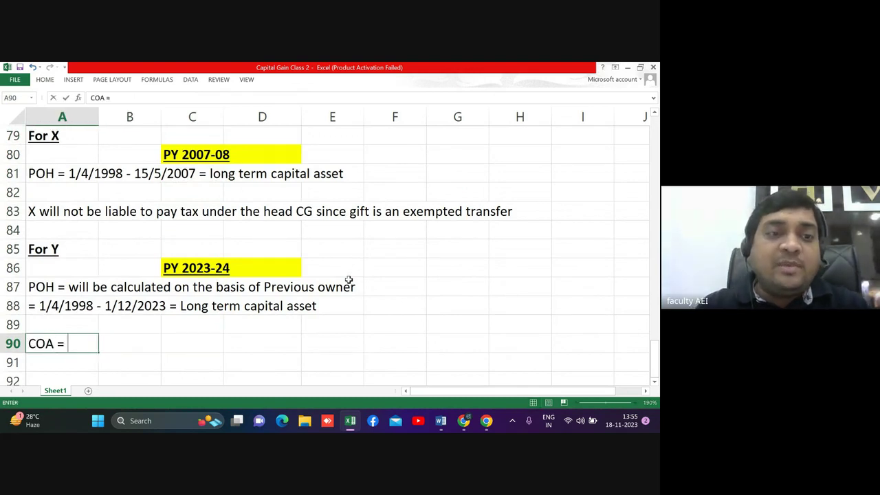
key(BackSpace)
key(BackSpace)
text(t)
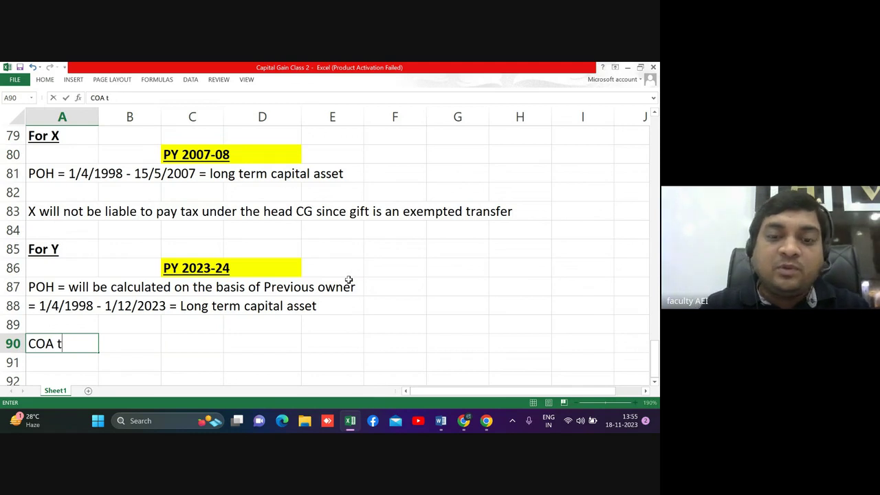
text(o Y = )
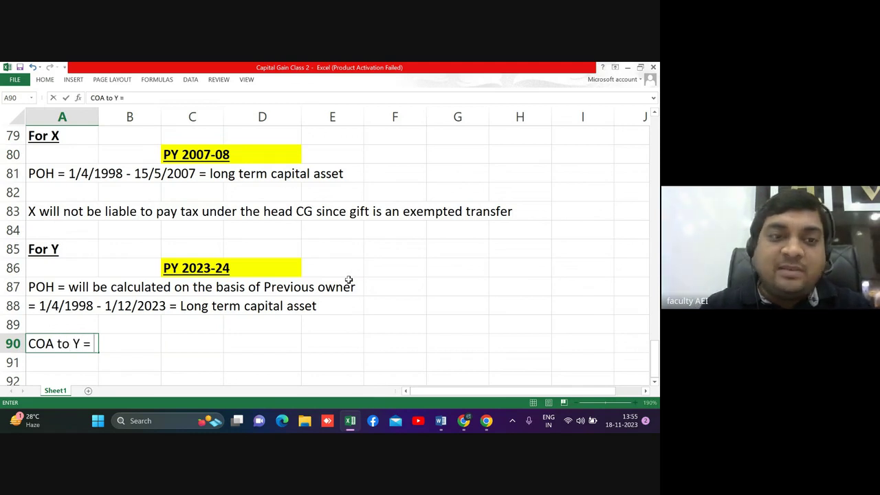
text(COA to t)
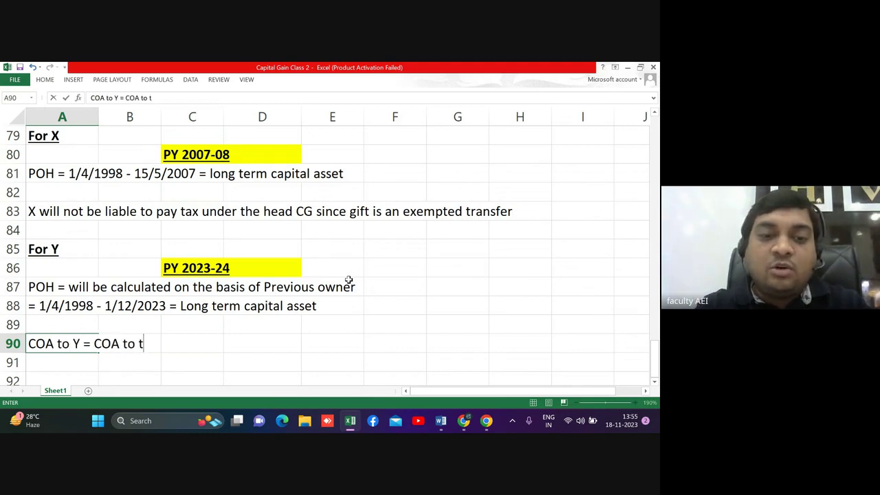
text(he prev)
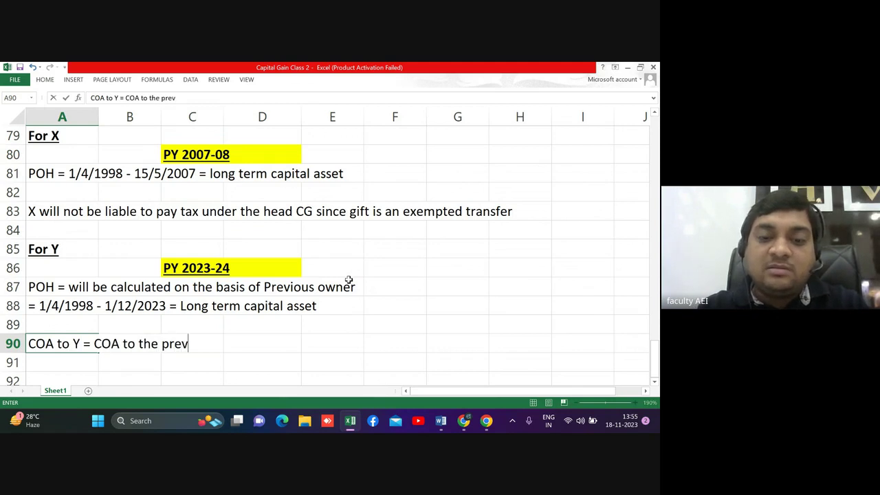
text(ious ow)
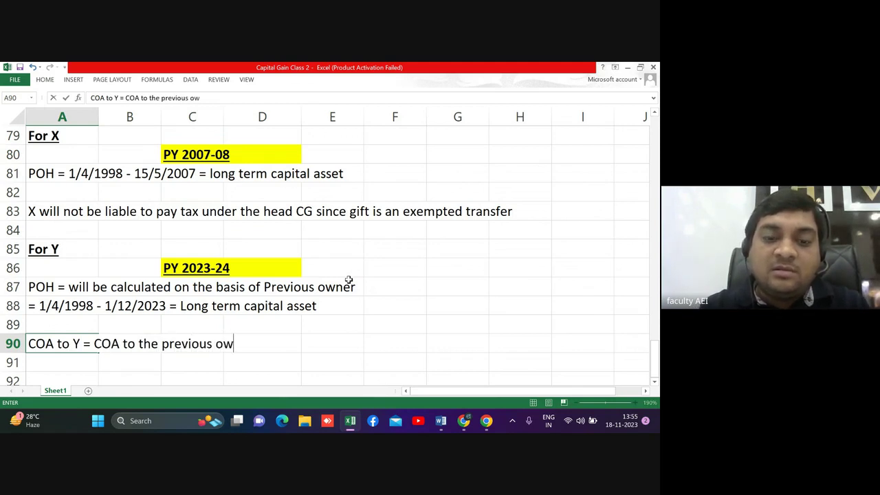
text(ner X )
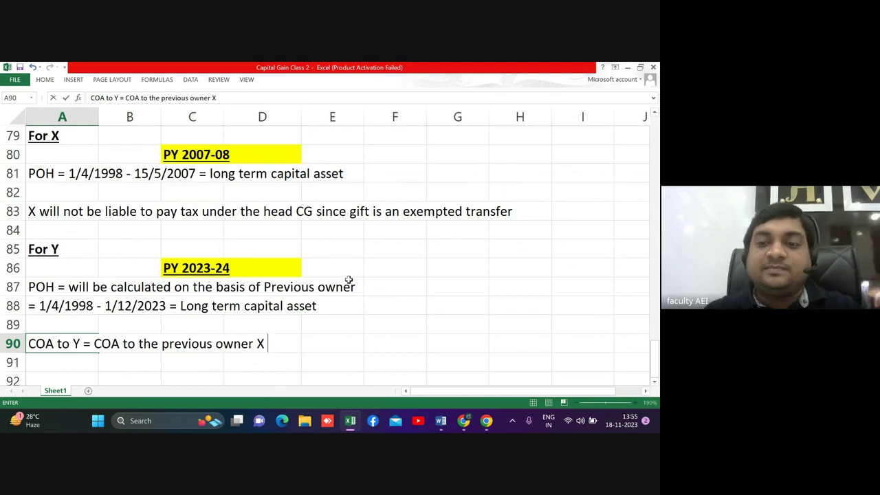
text(=)
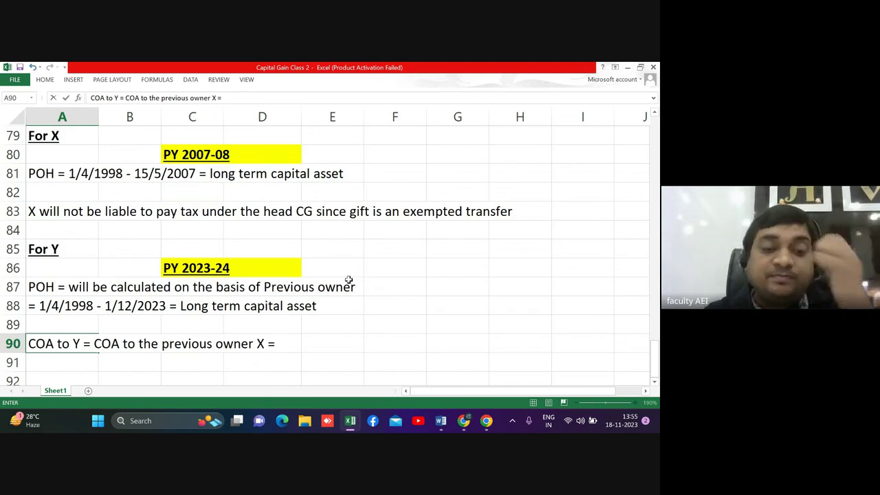
text( Befo)
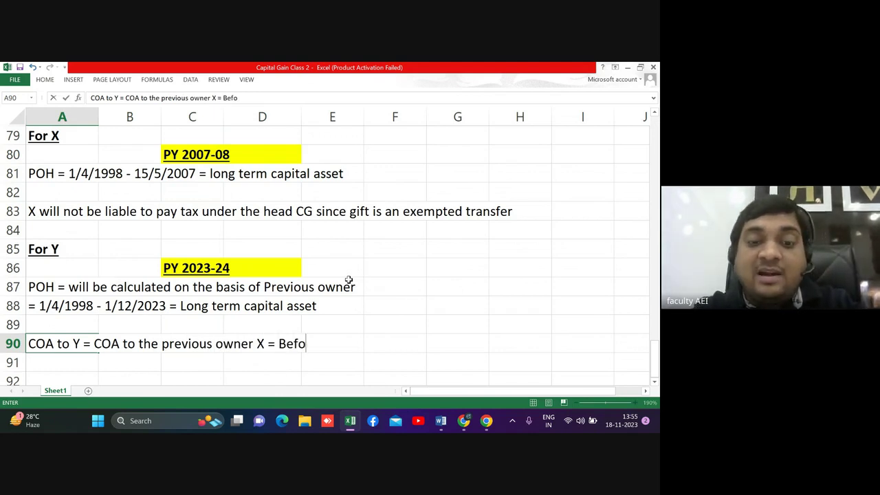
text(re 1/4/)
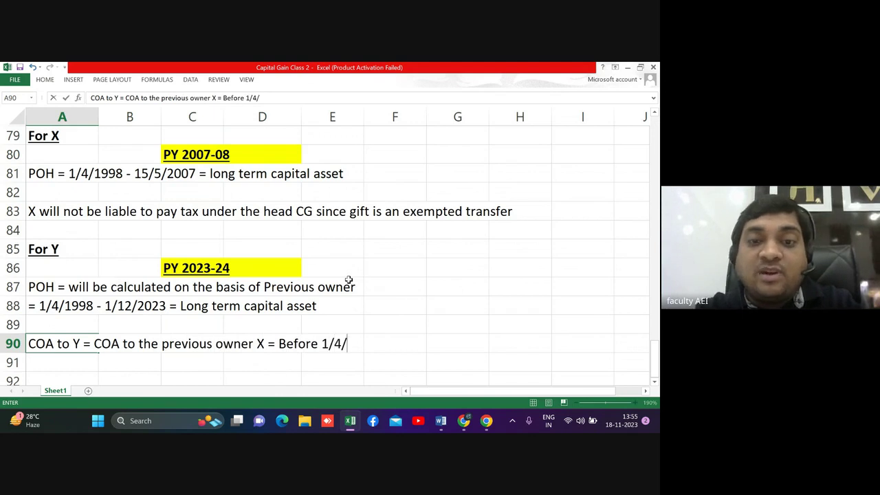
text(2001 = )
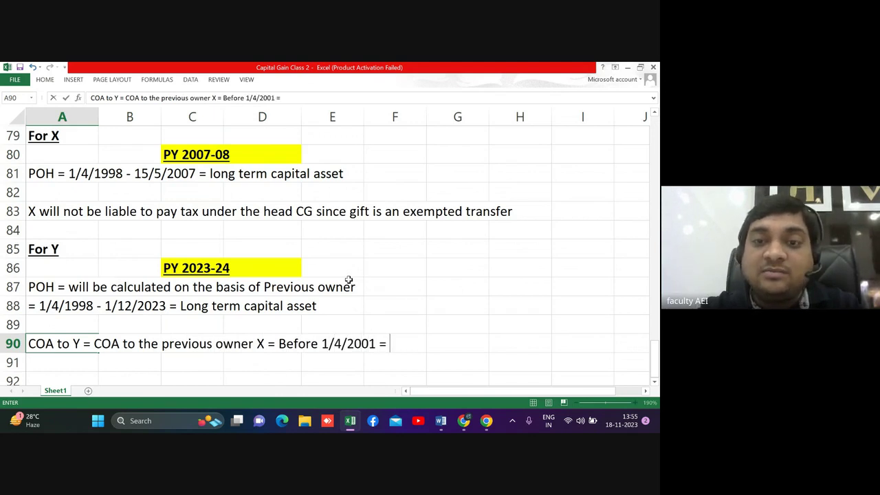
text(Actualc)
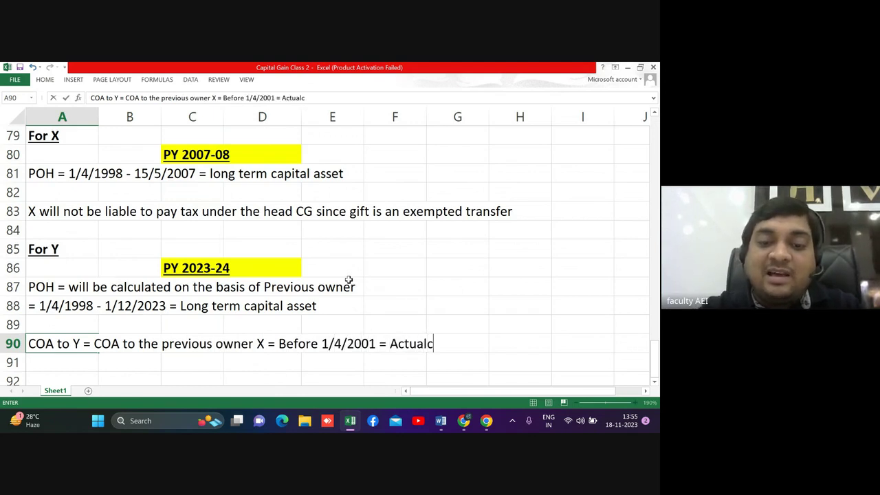
key(BackSpace)
text(c)
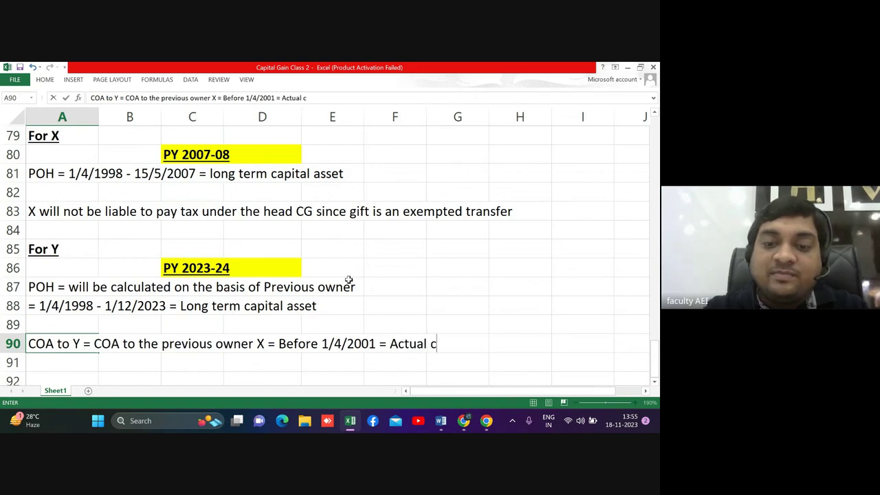
text(ost or )
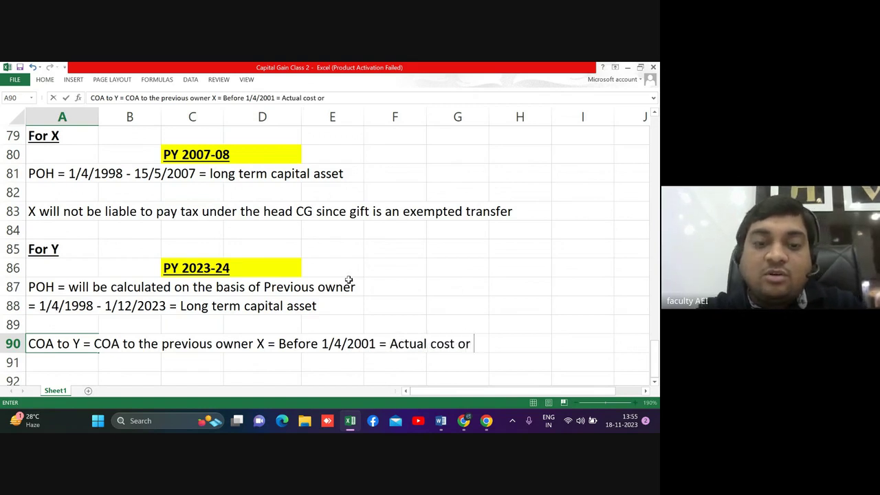
text(FMV AS)
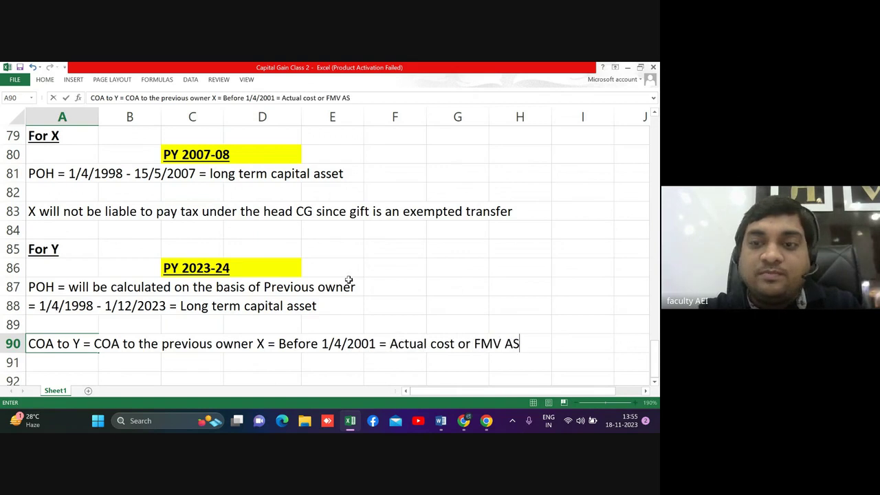
key(BackSpace)
key(BackSpace)
text(as o)
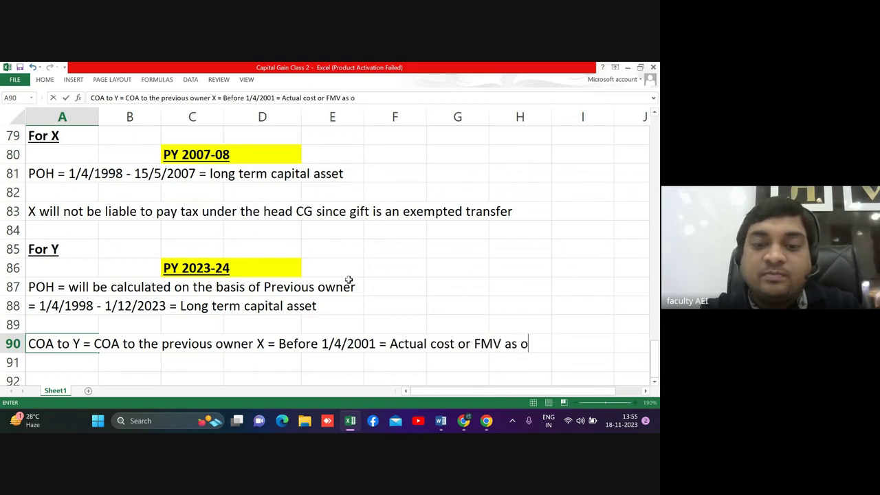
text(n 1.)
key(BackSpace)
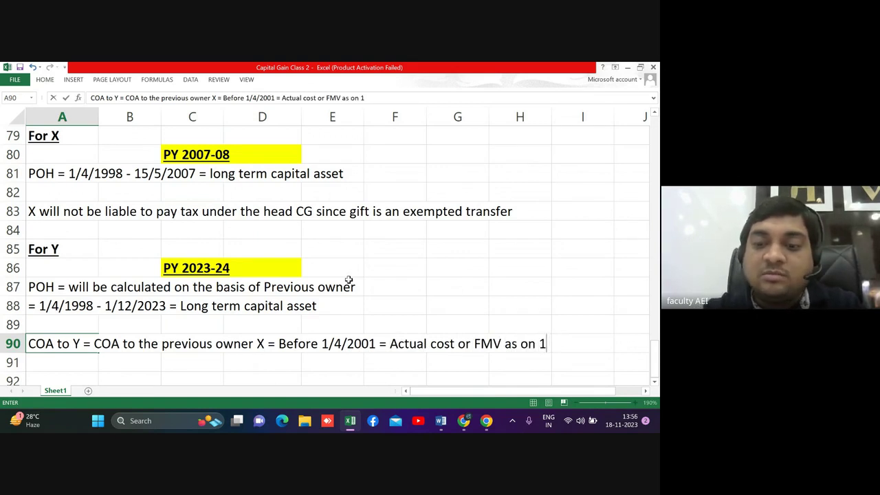
text(/4/2001)
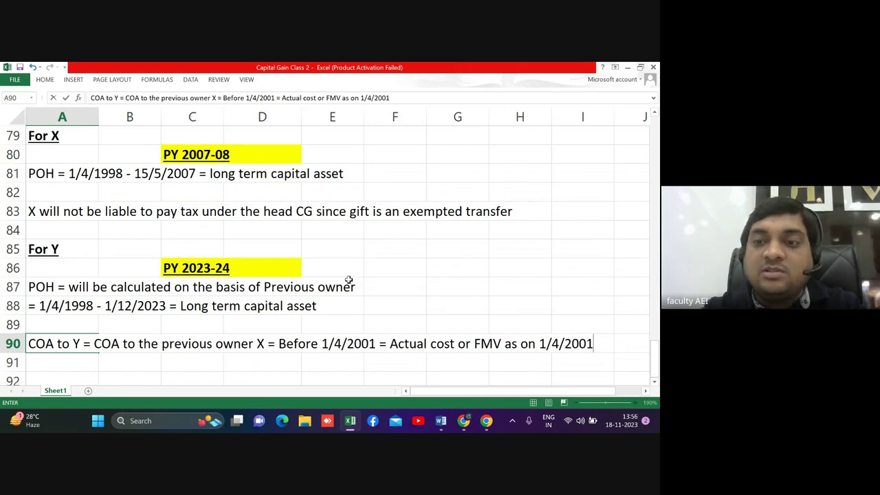
text(, h)
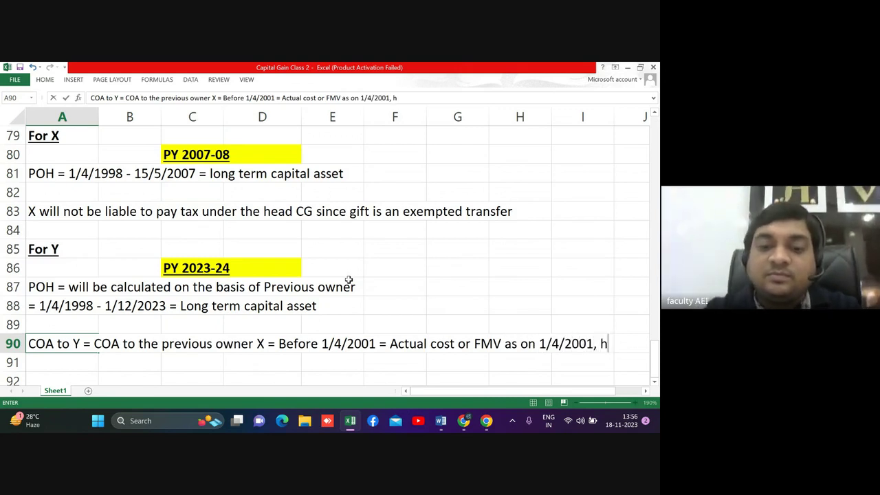
text(igher)
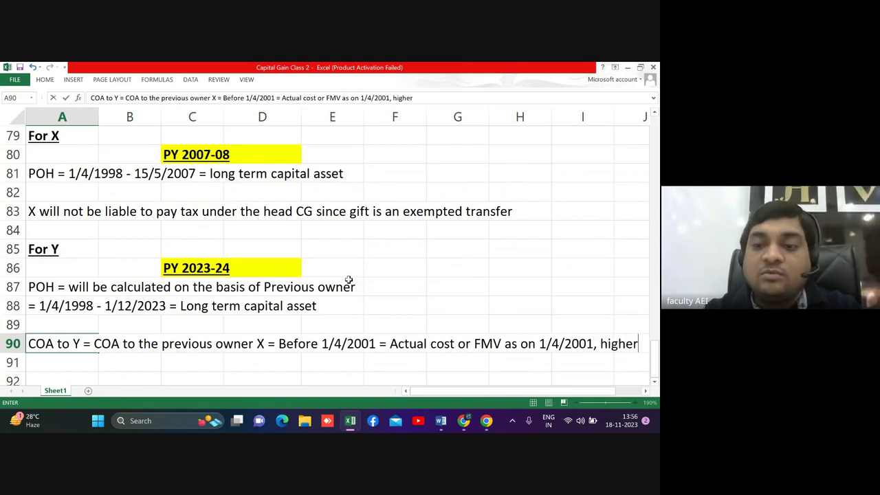
key(Return)
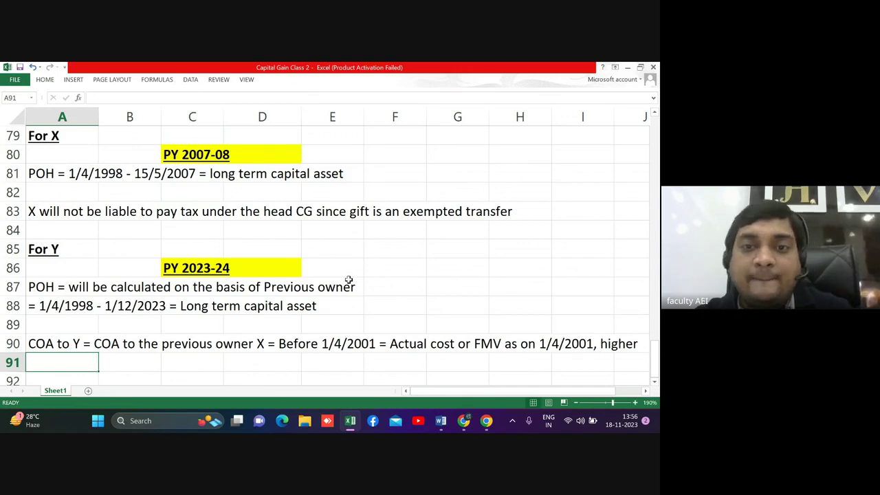
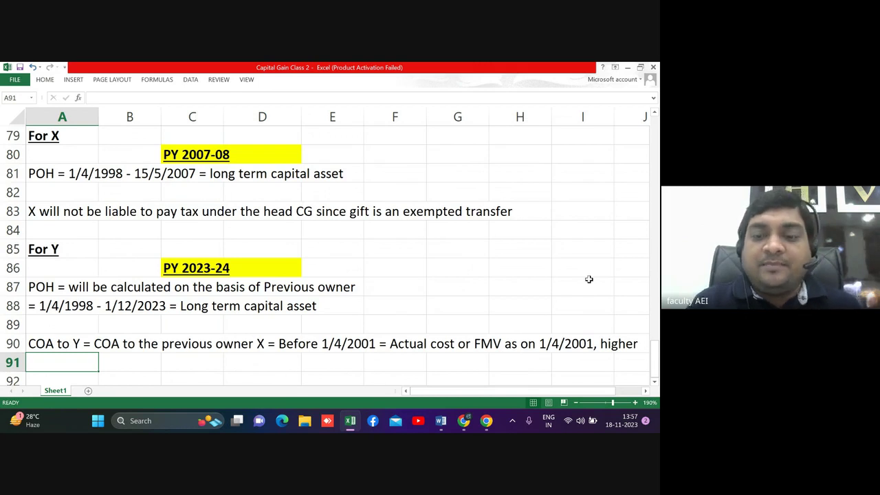
Step: Start an '=' entry in D91 under the cost-of-acquisition line, then bring up the CAPITAL GAINS Word document
key(Right)
key(Right)
key(Right)
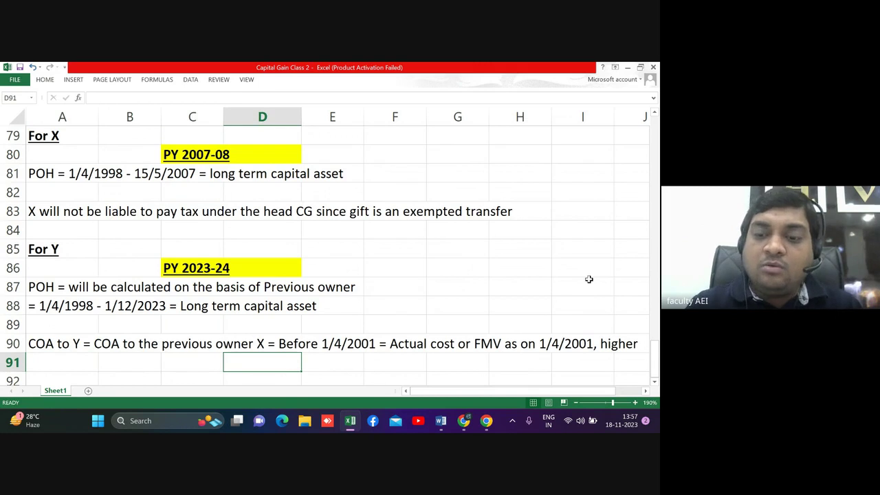
text('=)
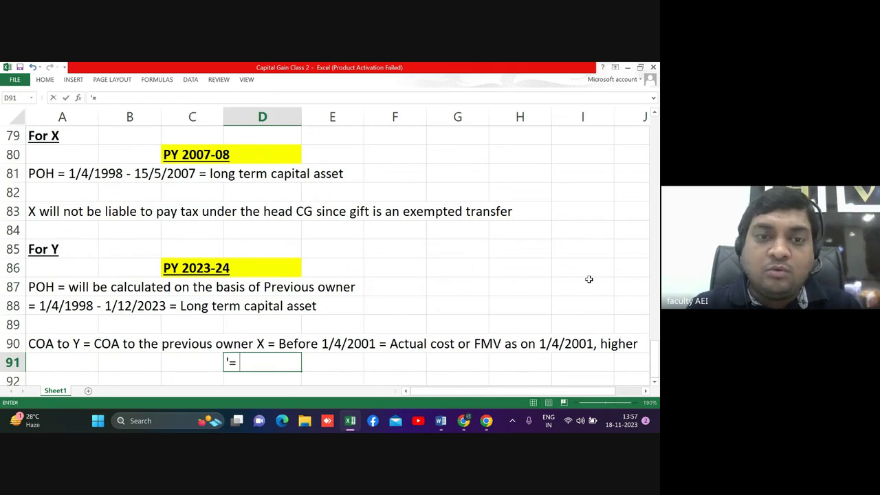
key(alt+Tab)
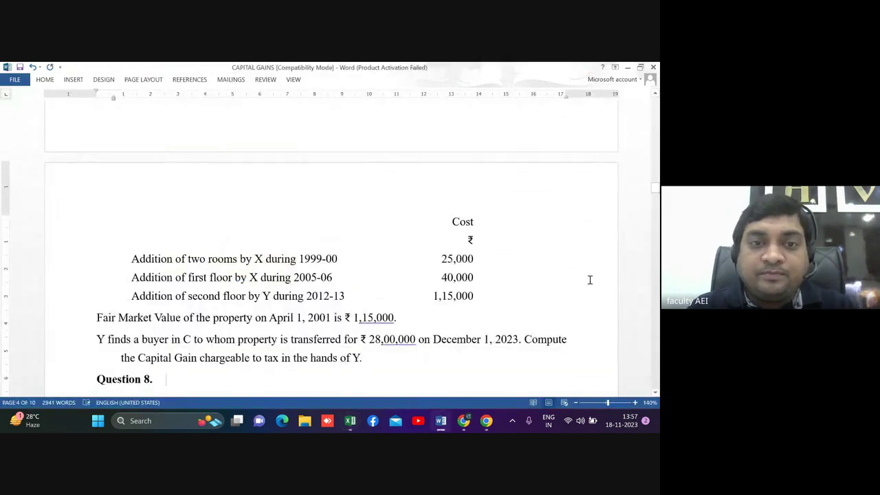
Step: Check Question 7's ₹95,000 purchase price and ₹1,15,000 April 2001 fair market value, then return to Excel
scroll(331, 193, up, 3)
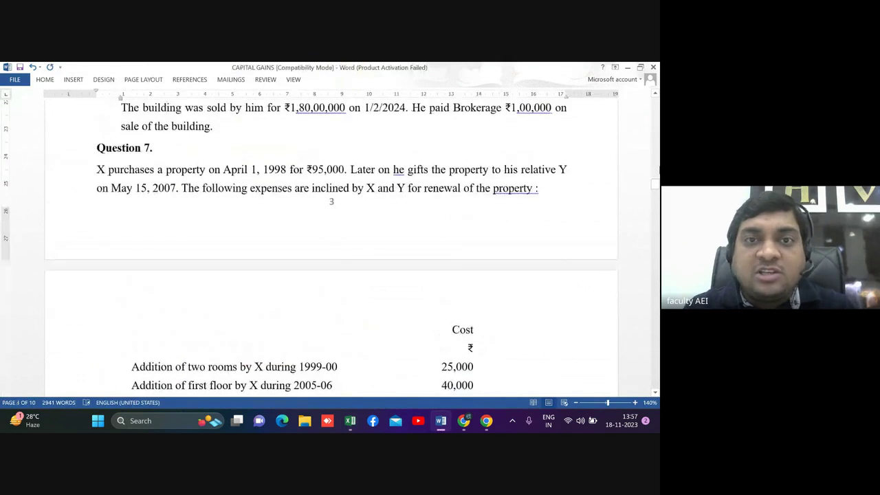
drag(302, 170, 352, 172)
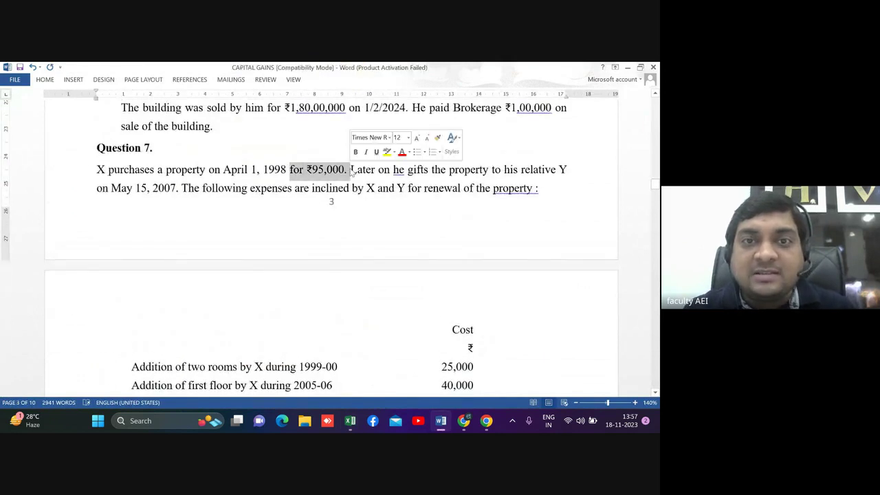
click(352, 171)
scroll(351, 172, down, 2)
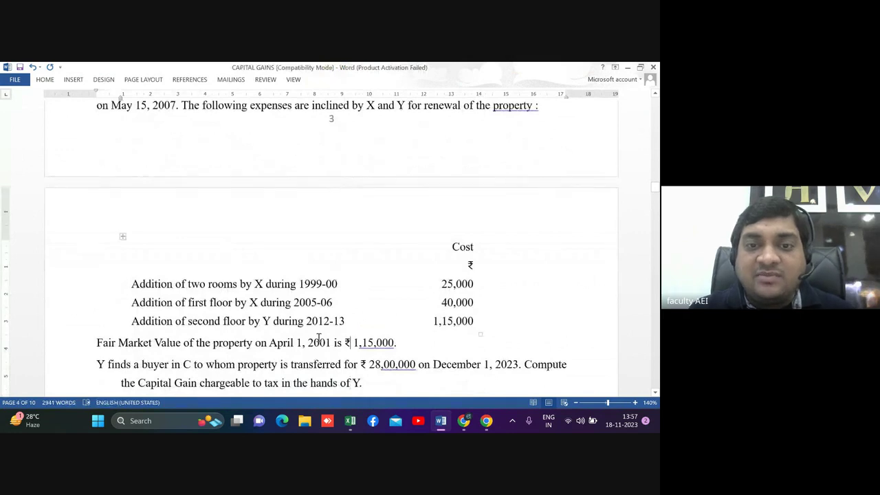
drag(339, 342, 398, 342)
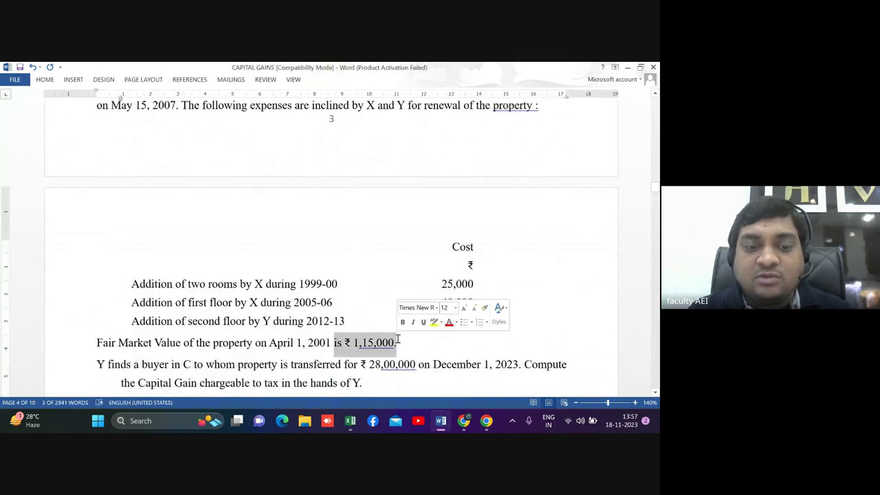
key(alt+Tab)
Step: Enter '= Rs. 115000' in D91 and note in A93 that indexation can be done w.r.t assessee or previous owner
text(Rs)
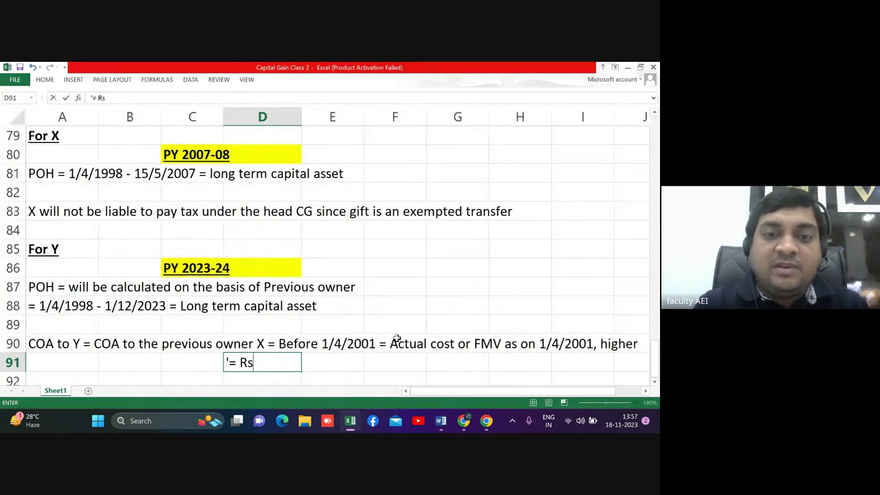
text(. 115000)
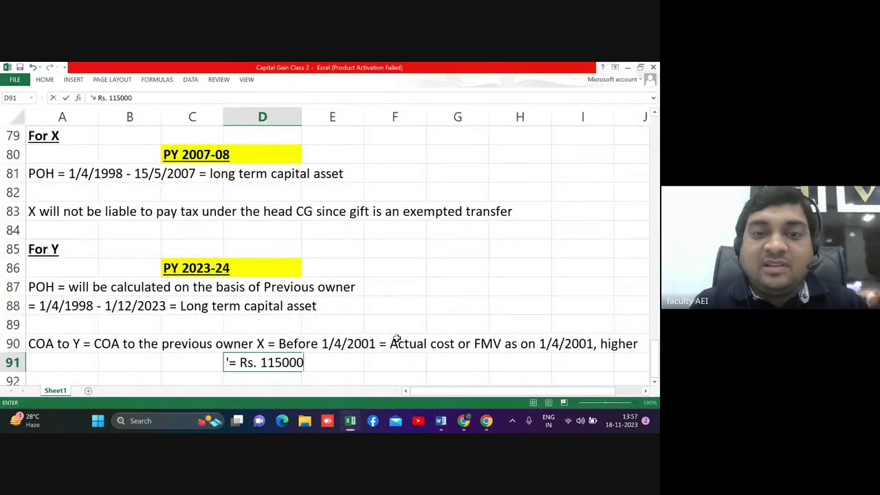
key(Return)
key(Down)
key(Down)
key(Down)
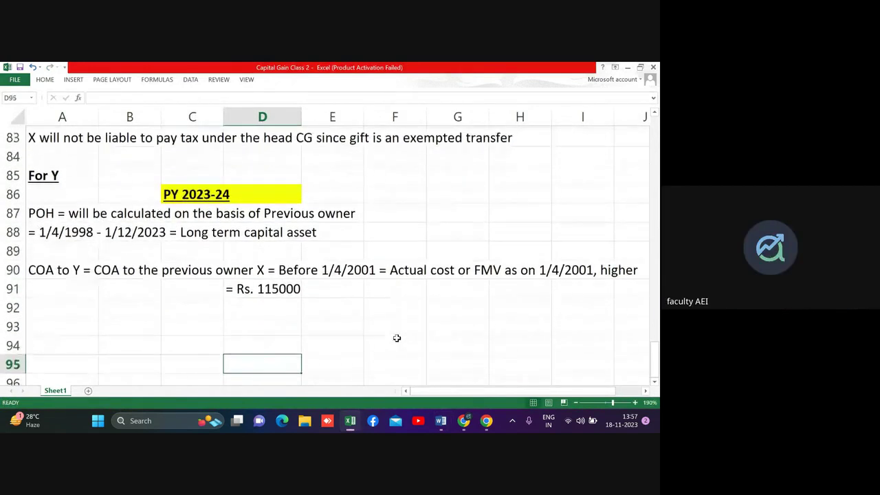
key(Up)
key(Up)
key(Left)
key(Left)
key(Left)
text(I)
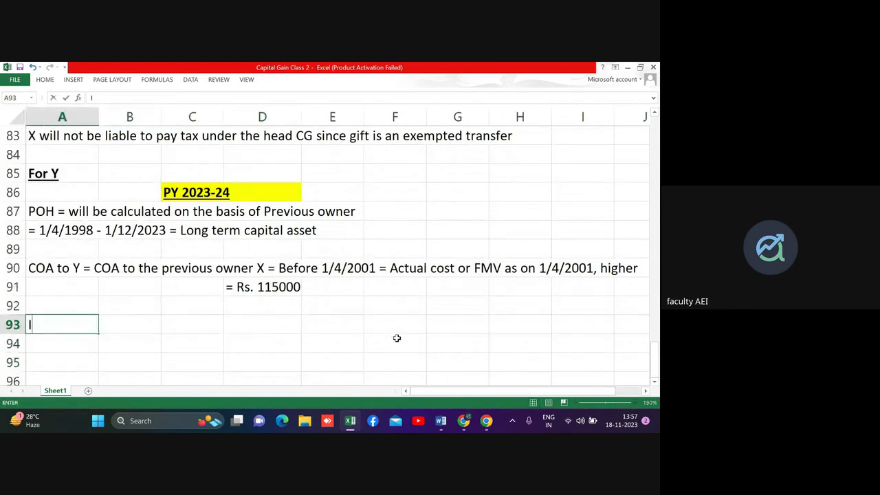
text(ndexation )
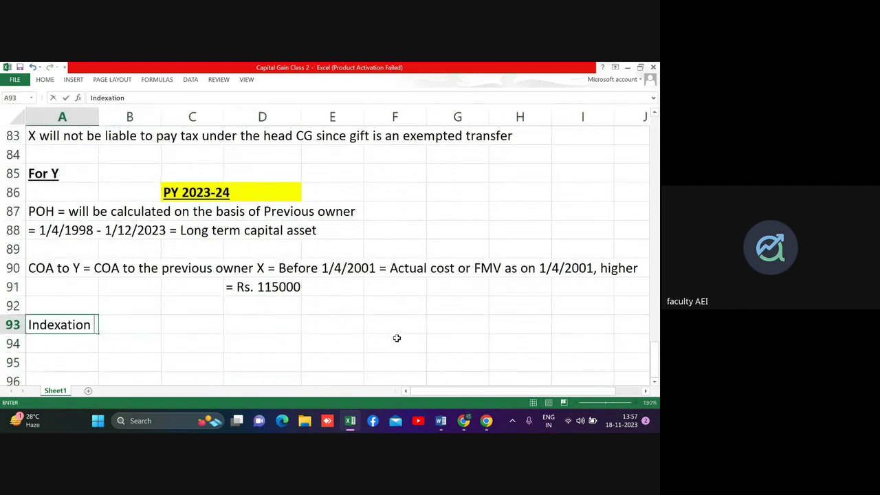
text(can be)
text( done )
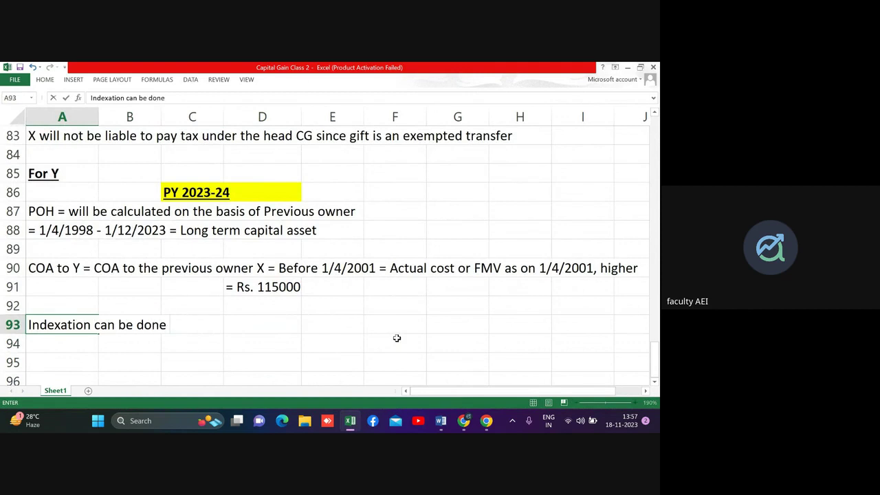
text(either)
text( w.r)
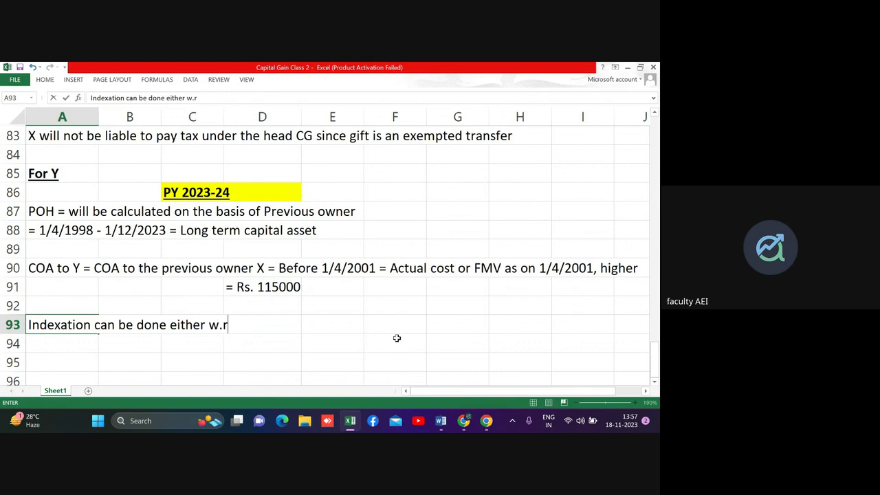
text(.t ass)
text(essee or )
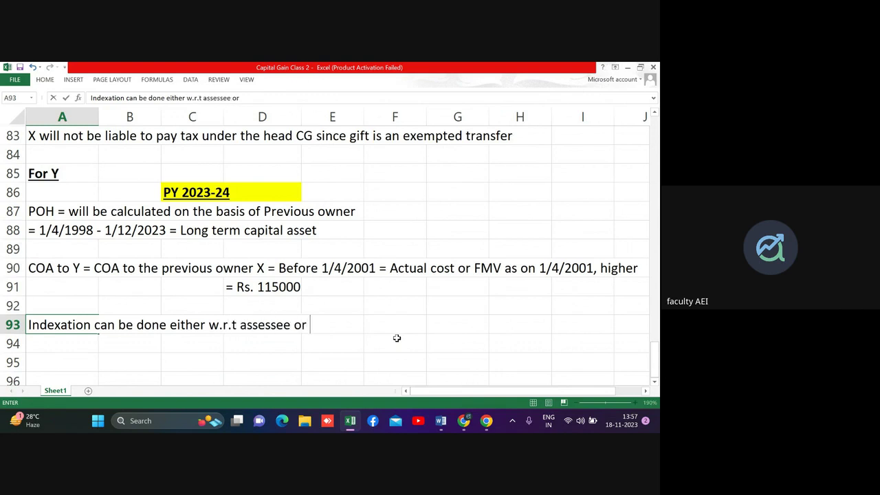
text(previous )
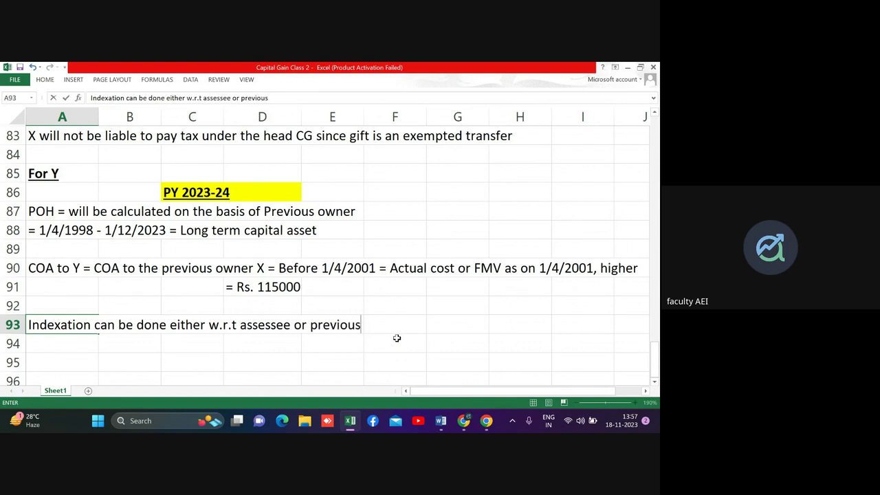
text(owner)
Step: Bring the Google Meet call forward and toggle the camera on and off, leaving it off
click(465, 421)
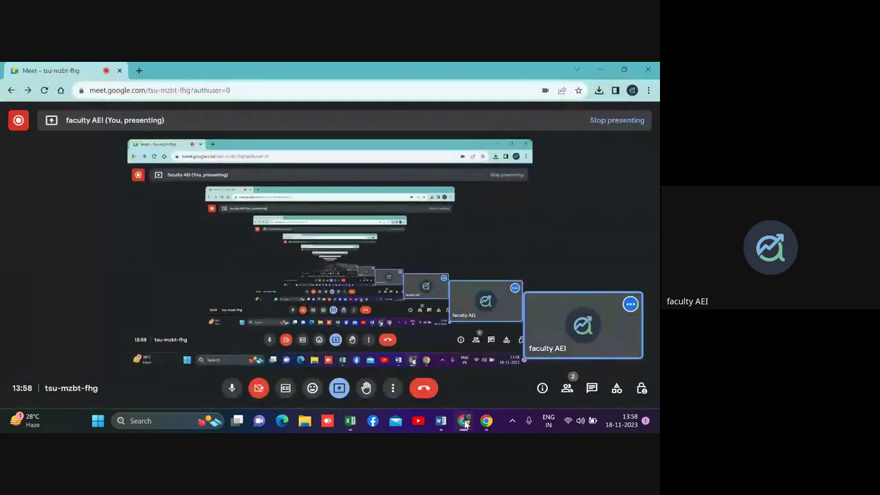
click(258, 388)
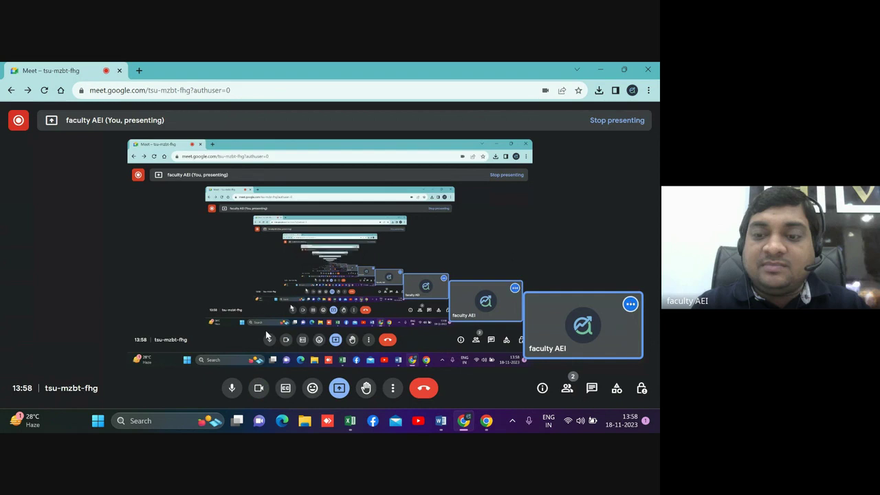
click(258, 390)
click(258, 389)
click(258, 389)
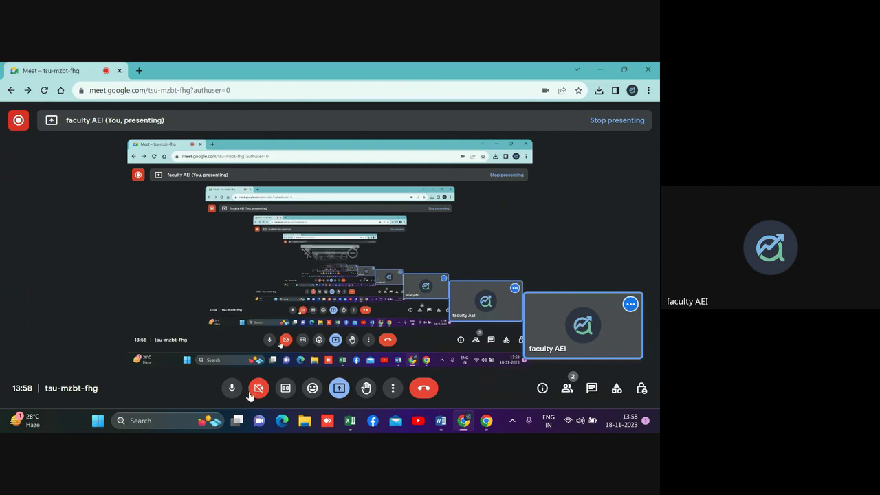
Step: Minimize the Meet window to reveal Excel and dismiss the presenting-to-everyone notification
click(462, 426)
click(462, 424)
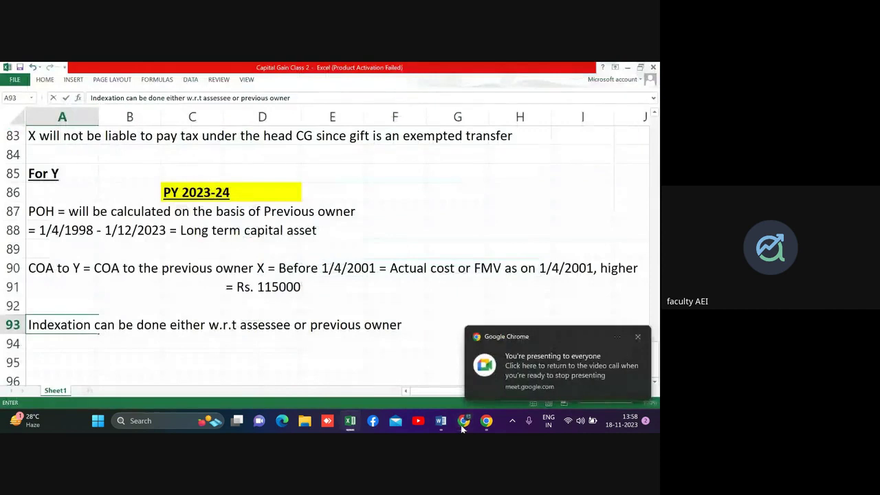
click(639, 339)
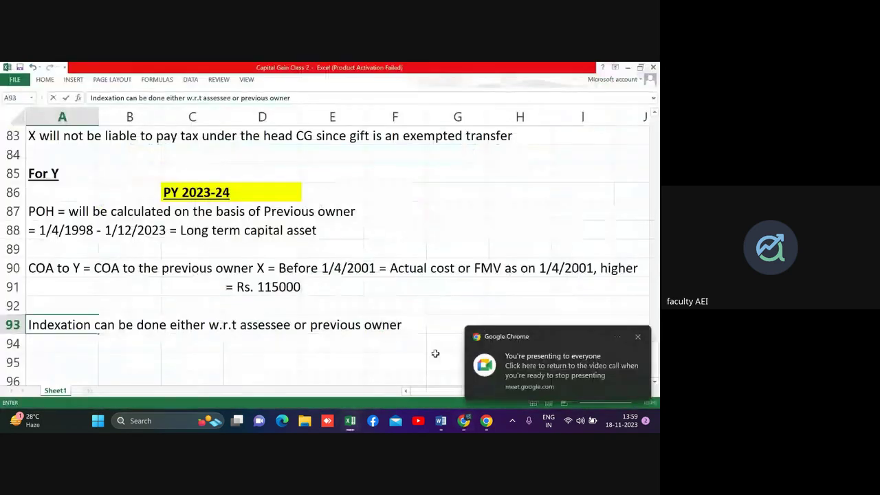
Step: Review Question 7 in the Word document, dismissing the presenting notification, then return to Excel
click(439, 423)
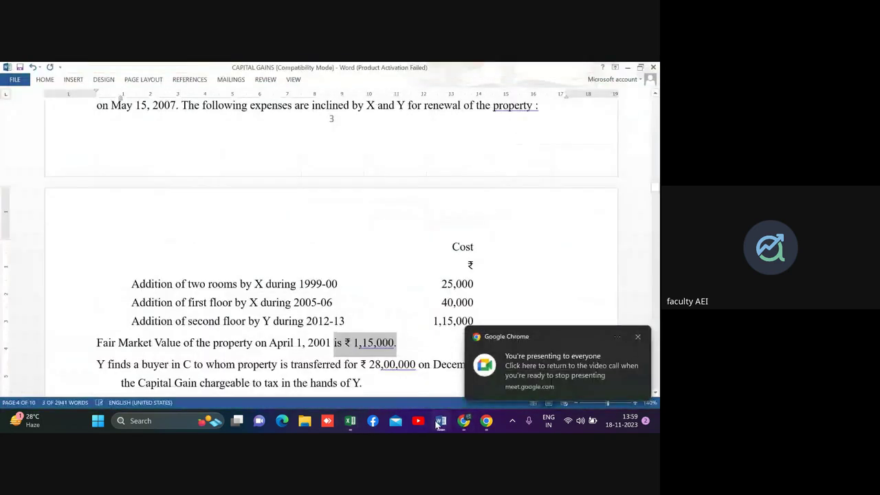
click(638, 337)
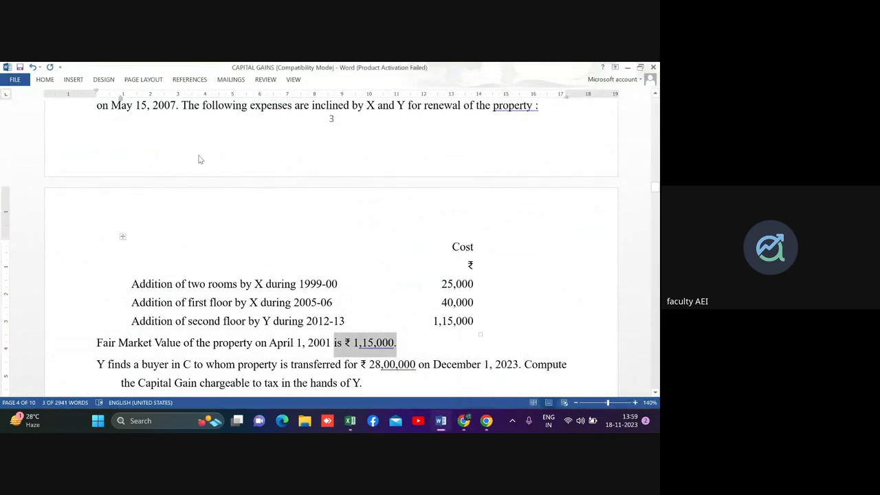
key(Up)
key(Up)
key(Up)
key(Up)
key(Up)
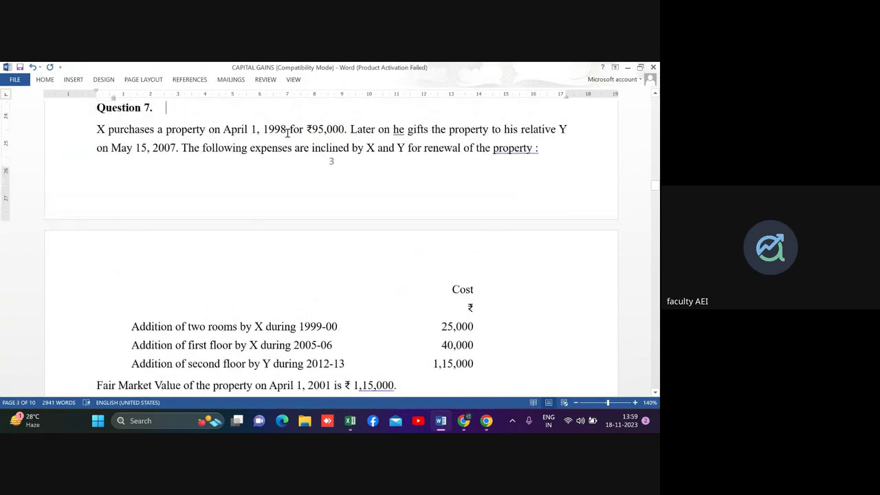
key(alt+Tab)
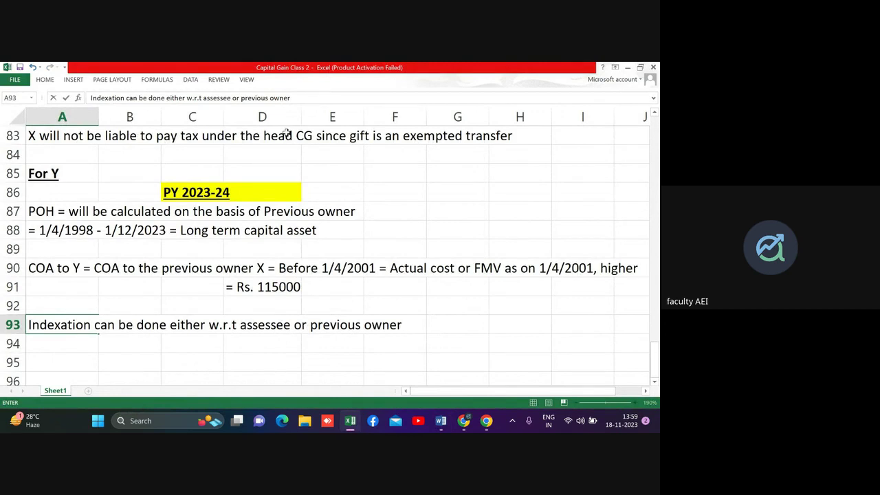
Step: End the indexation note with 'X' and add 'In this we will do indexation also w.r.t. X'
text( X)
key(Return)
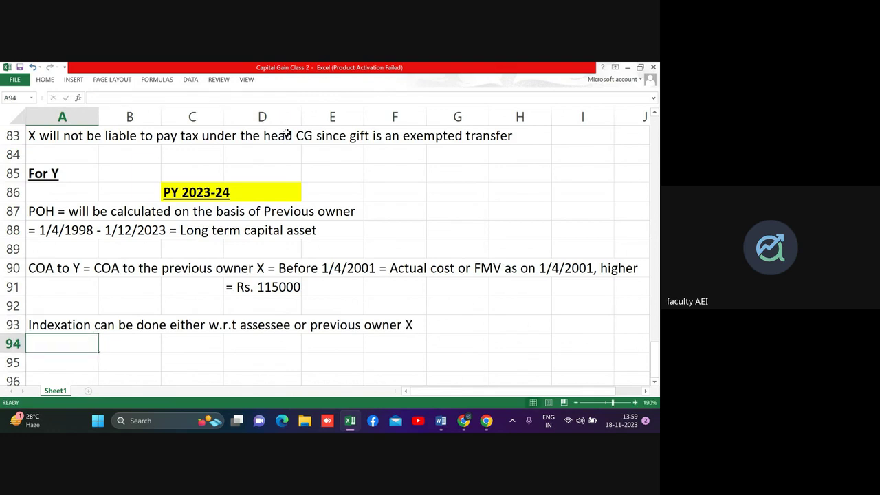
text(In t)
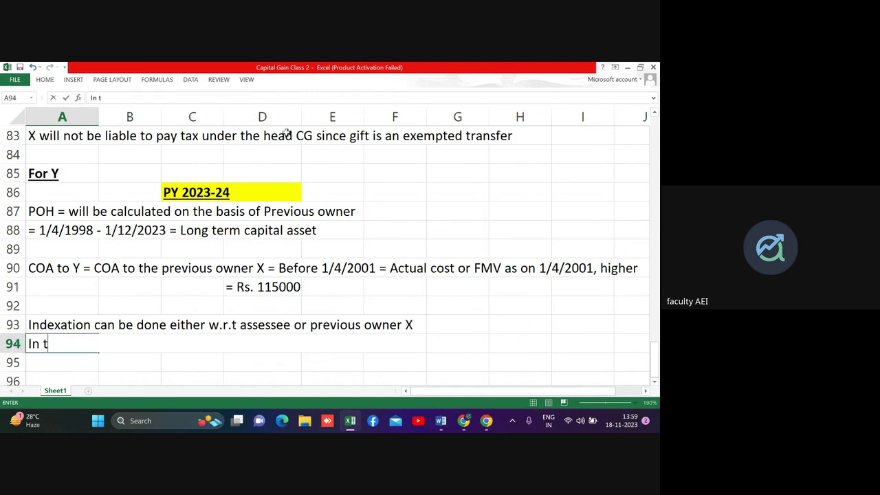
text(his w)
text(e will d)
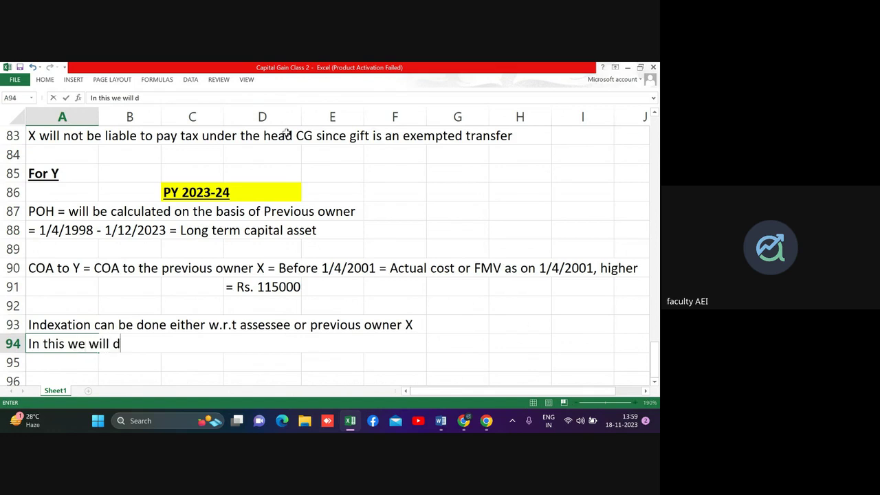
text(o indexa)
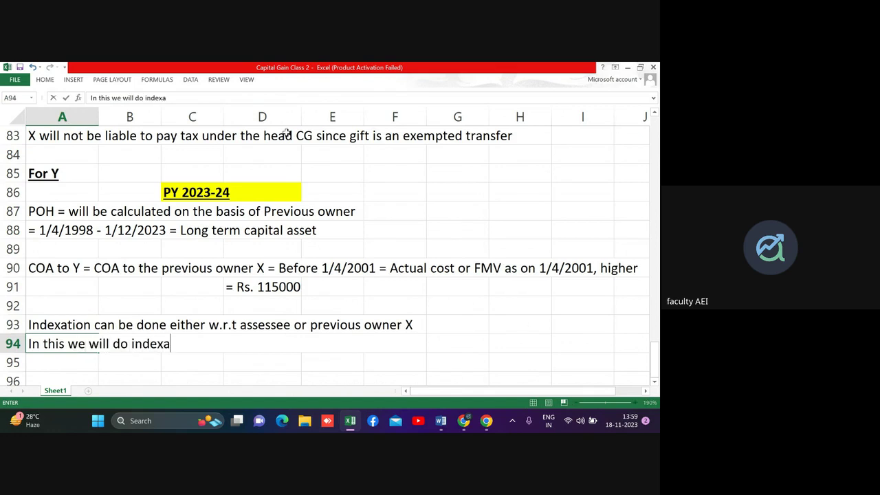
text(tion also )
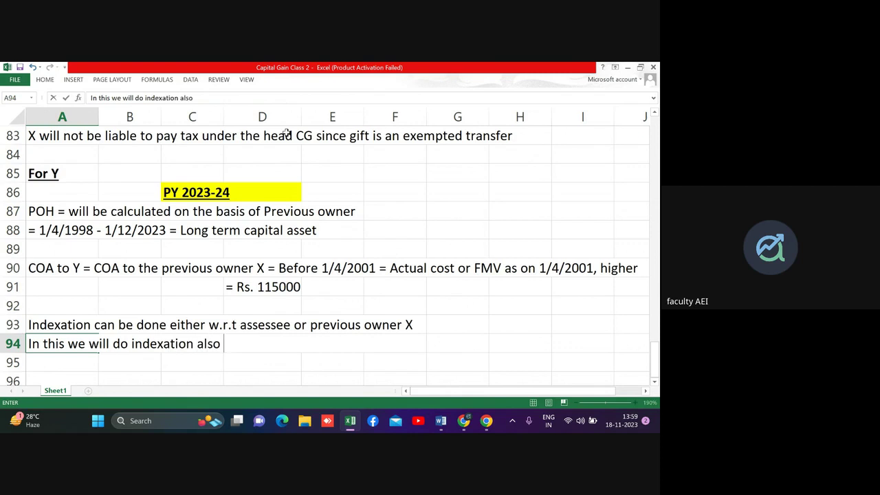
text(w.r.t.)
text( X)
key(Return)
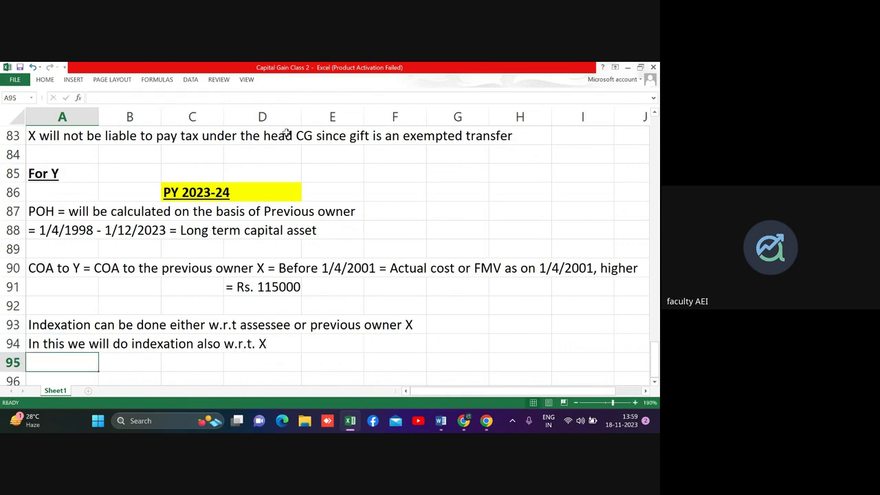
key(Return)
key(Return)
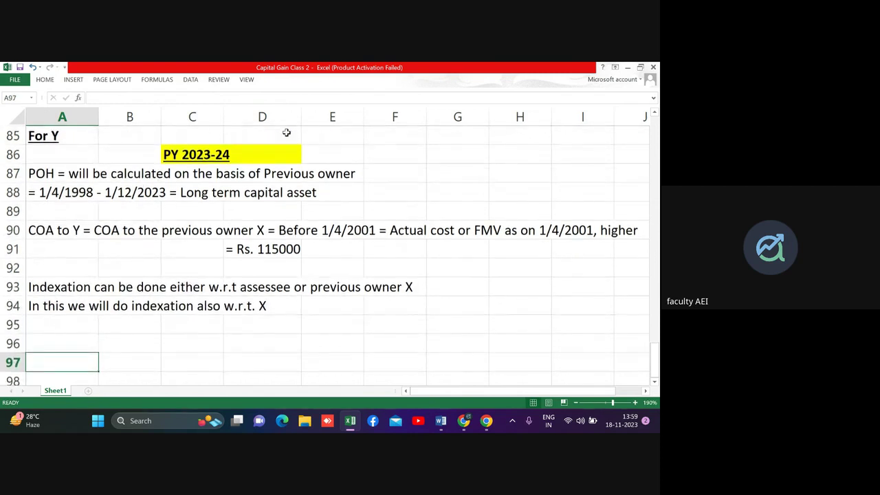
key(Up)
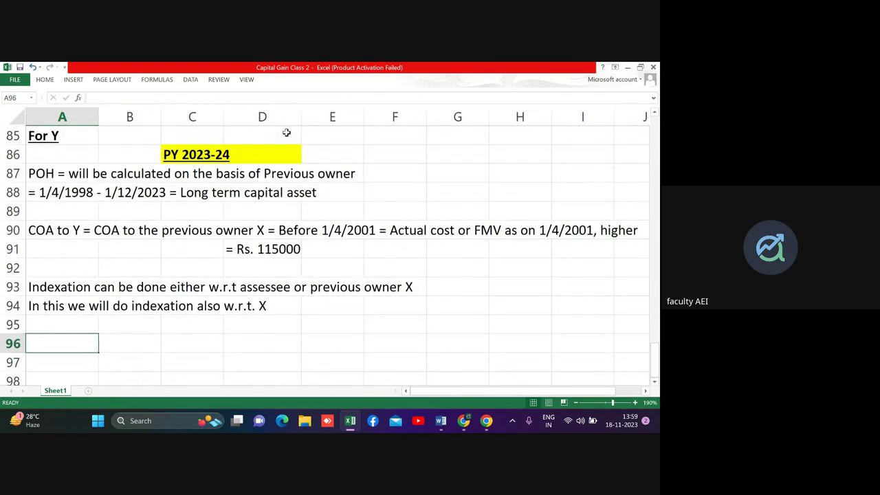
Step: In A96 note that improvement costs of assessee and previous owner count only on or after 1/4/2001
text(Cost o)
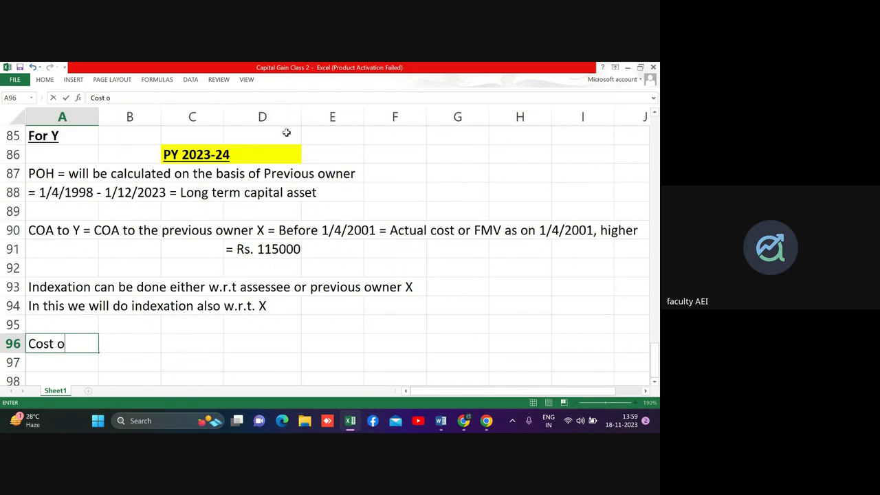
text(f improve)
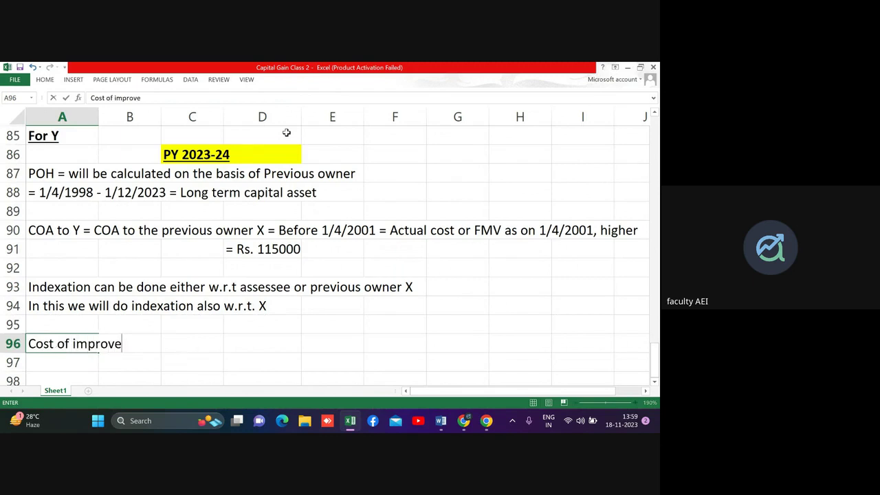
text(ment fo)
text(r bot)
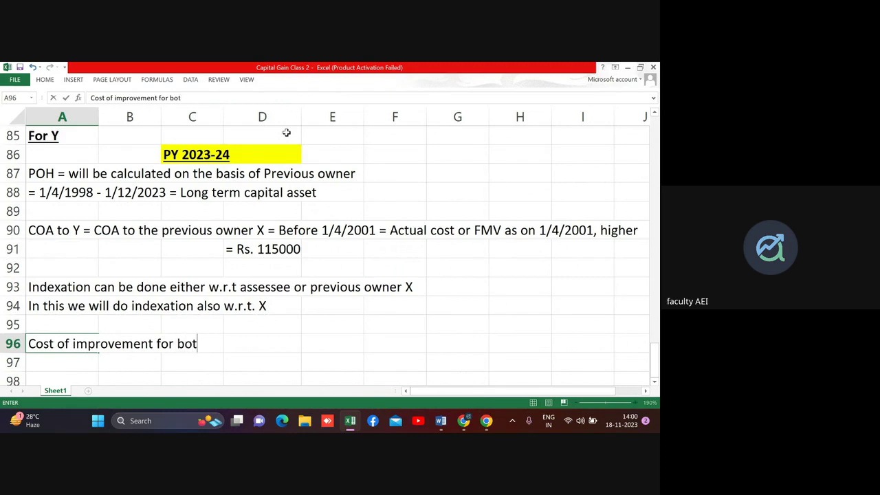
text(h a)
text(ssess)
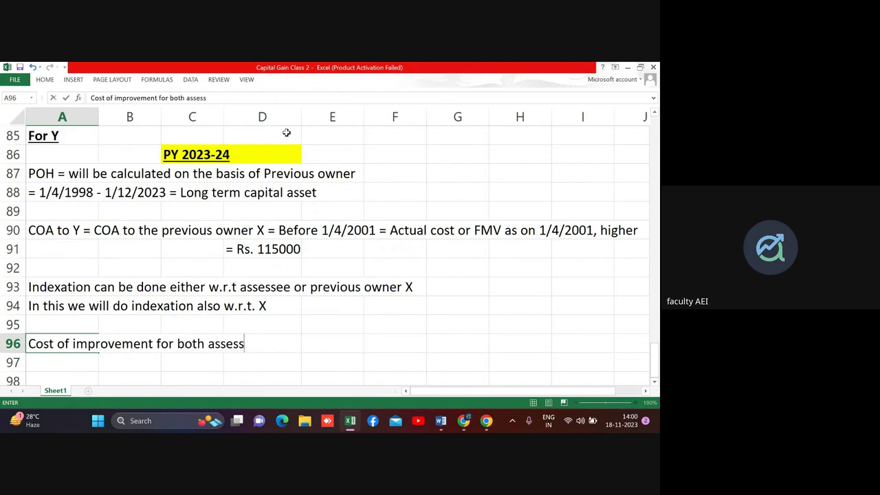
text(ee and )
text(previous )
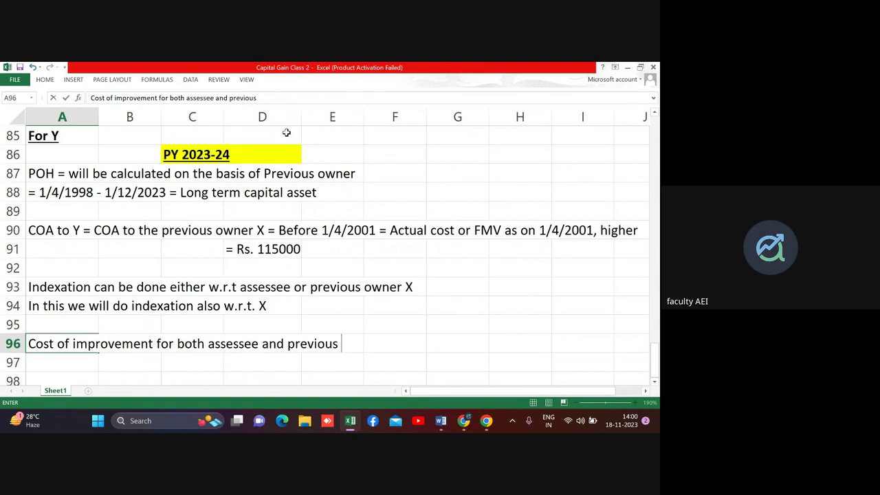
text(owner wi)
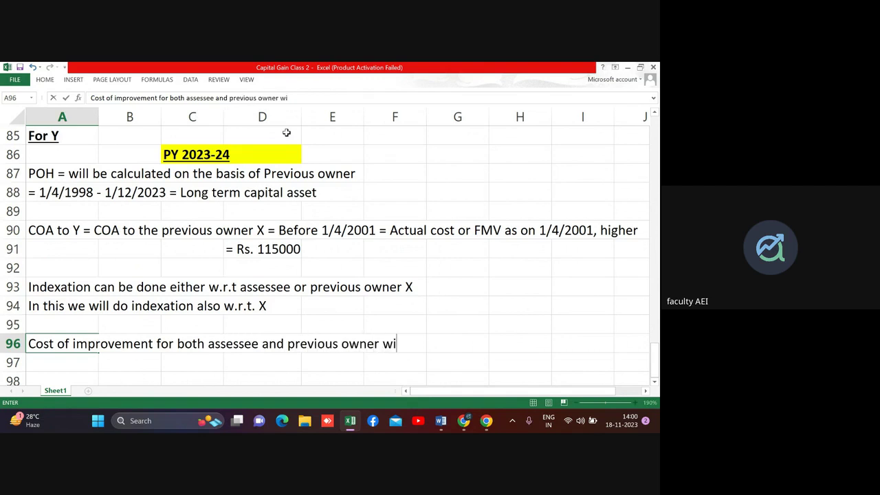
text(ll b etaken)
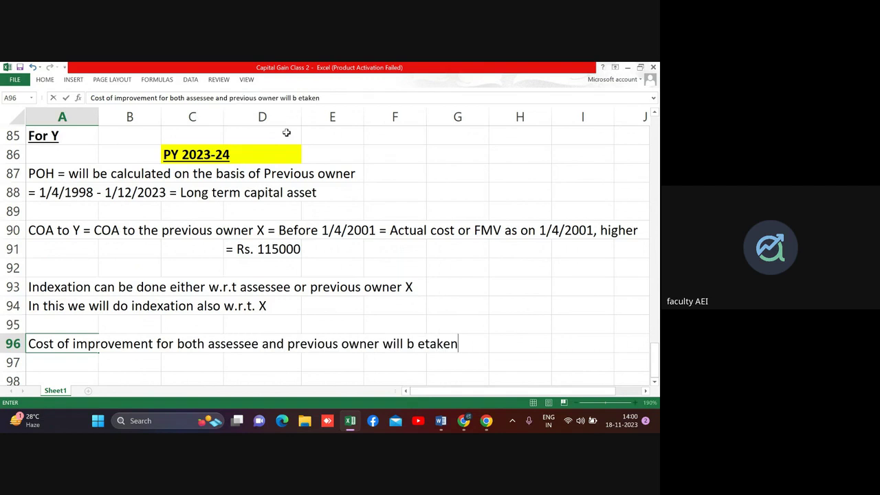
key(BackSpace)
key(BackSpace)
key(BackSpace)
key(BackSpace)
key(BackSpace)
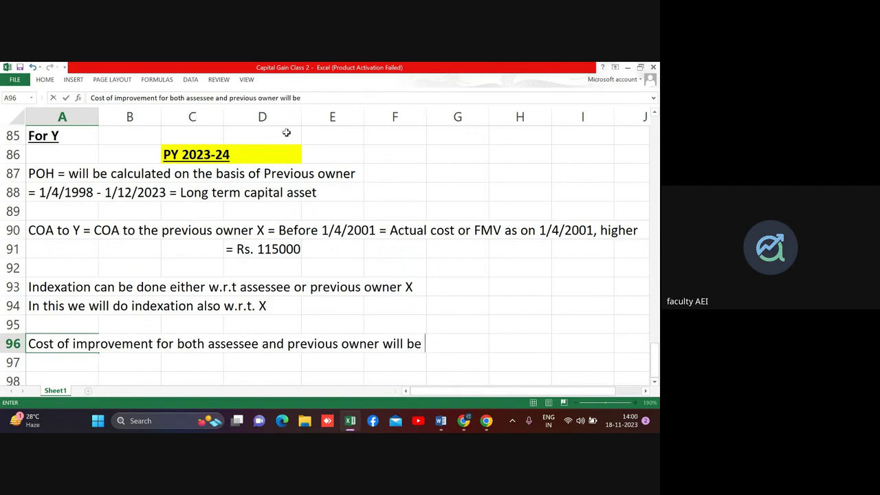
text(taken )
text(. But)
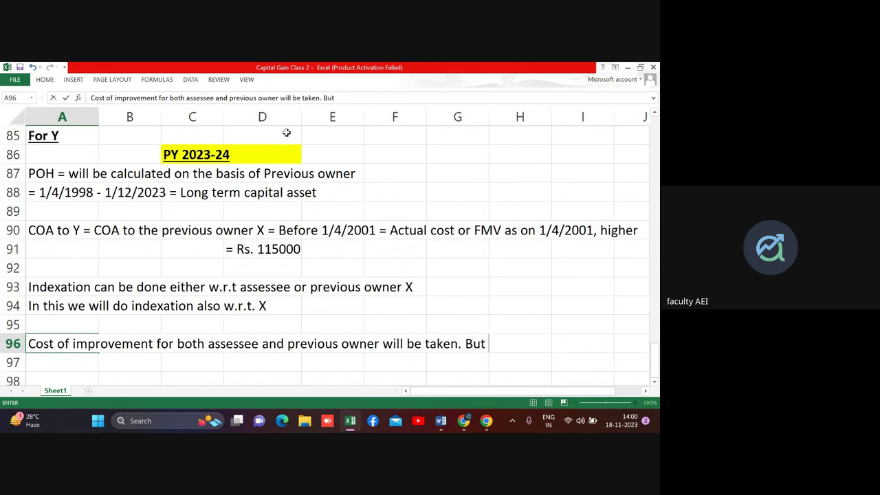
text( should)
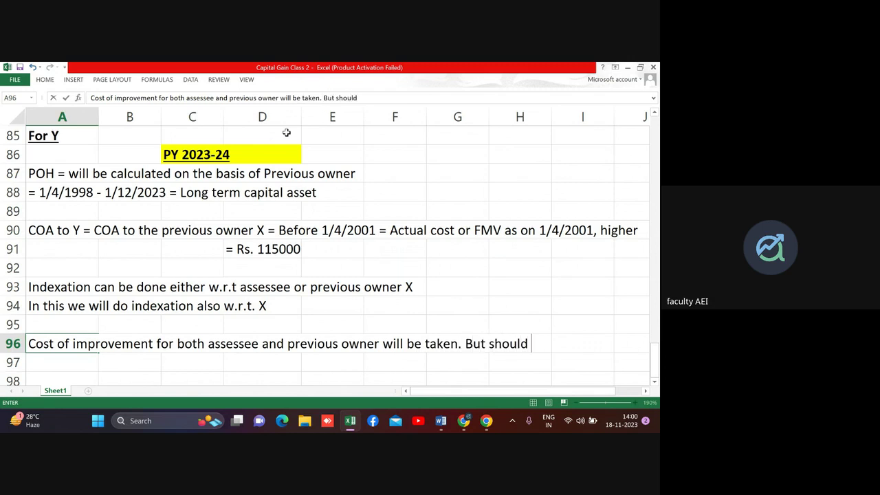
text( ne)
key(BackSpace)
key(BackSpace)
key(BackSpace)
text(be on)
text( or after)
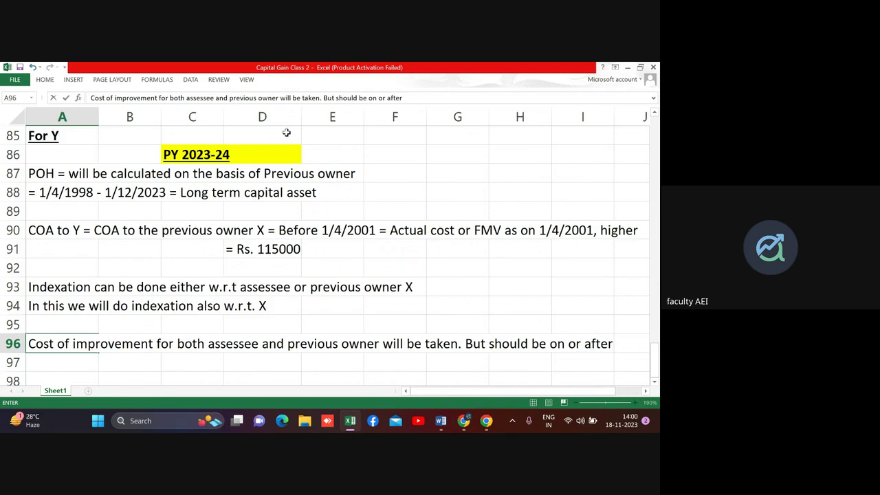
key(Return)
text(1/4/)
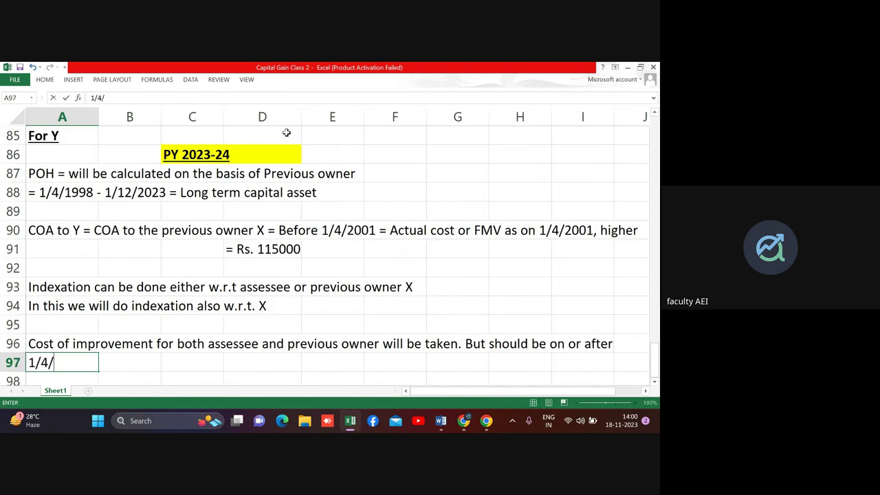
text(2001)
key(Return)
key(Down)
key(Down)
key(Down)
key(Down)
key(Down)
key(Down)
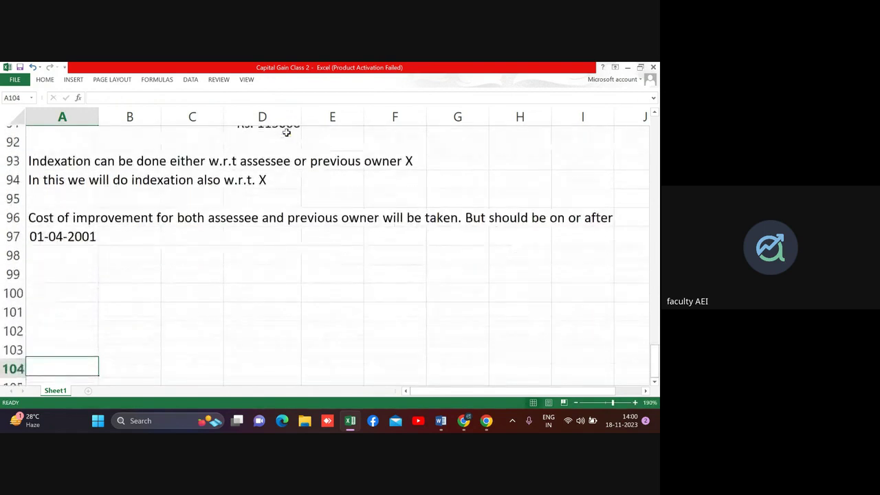
key(Up)
key(Up)
Step: Add a bold, underlined 'Computation of LTCG' heading in A99
key(Up)
key(Up)
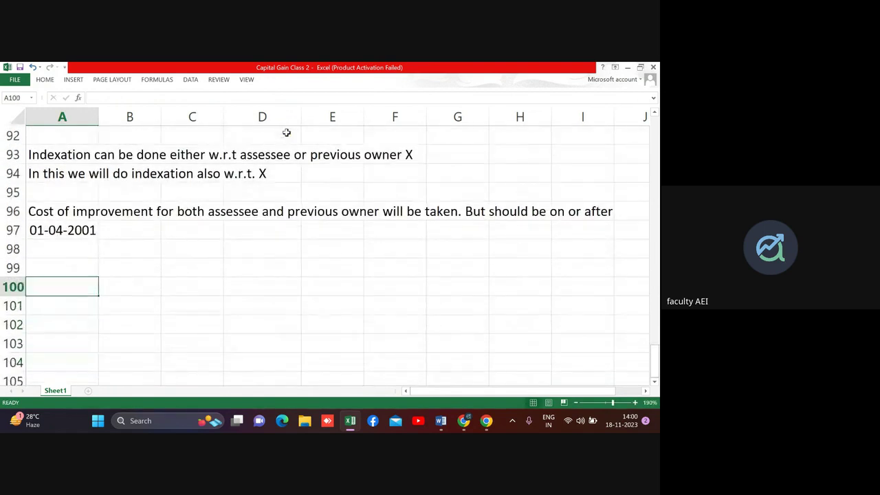
key(Up)
text(Comput)
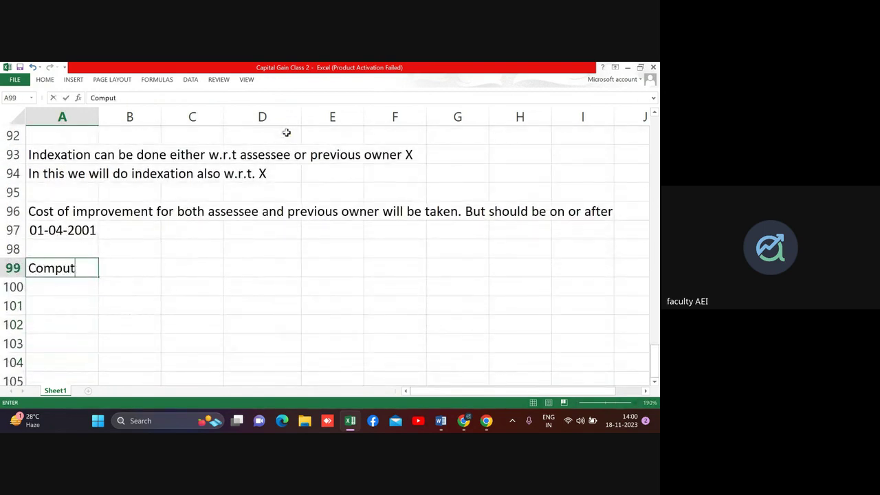
text(ation o)
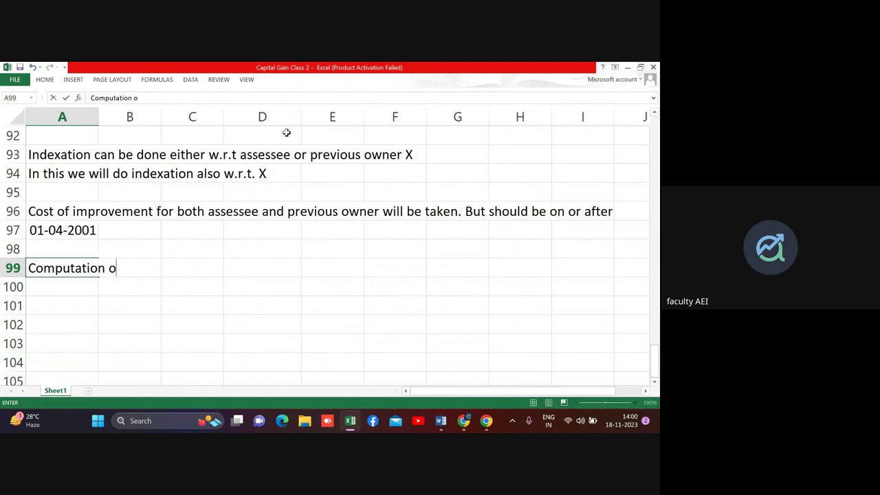
text(f LTCG)
key(Return)
key(Up)
key(ctrl+b)
key(ctrl+u)
Step: Add Particulars and Rs. column headings in A100 and D100, then switch to the Word question
key(Down)
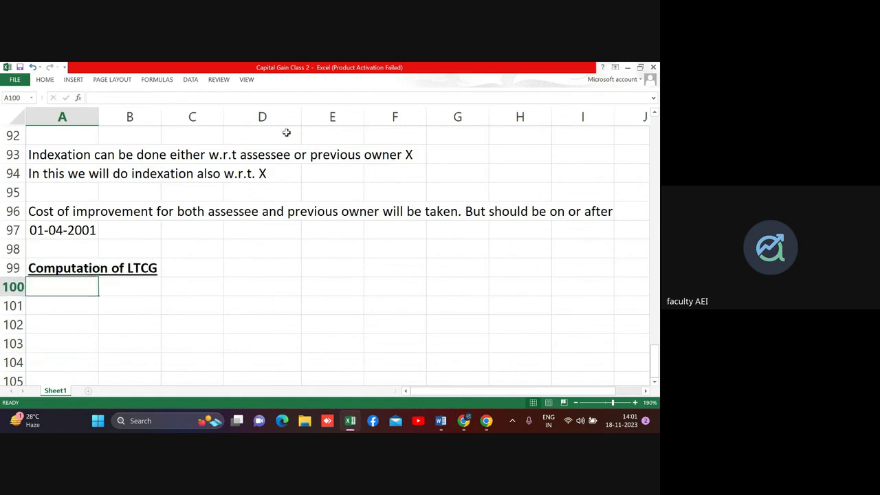
key(Down)
key(Down)
key(Down)
key(Down)
key(Down)
key(Down)
key(Down)
key(Down)
key(Down)
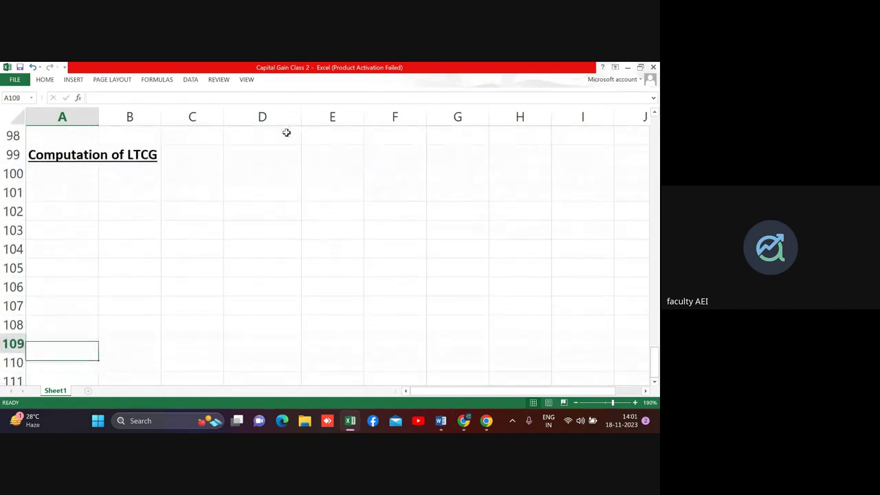
key(Up)
key(Up)
key(Up)
key(Up)
key(Up)
text(Pa)
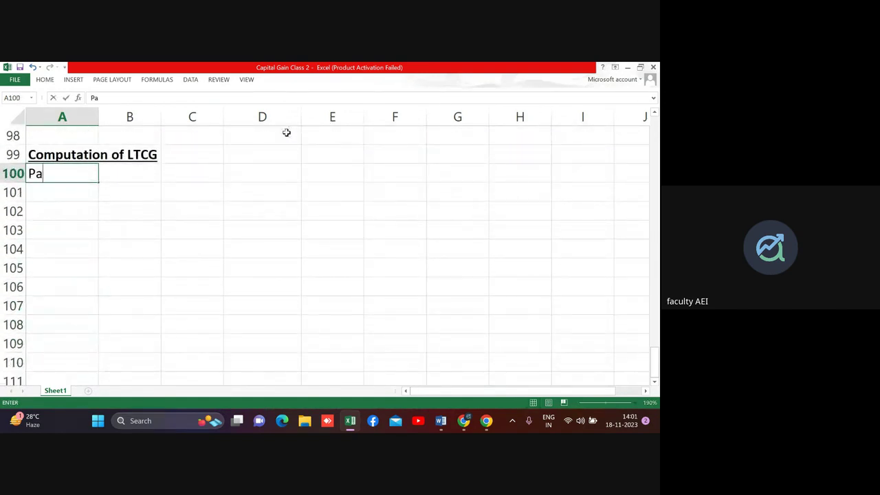
text(rticulars)
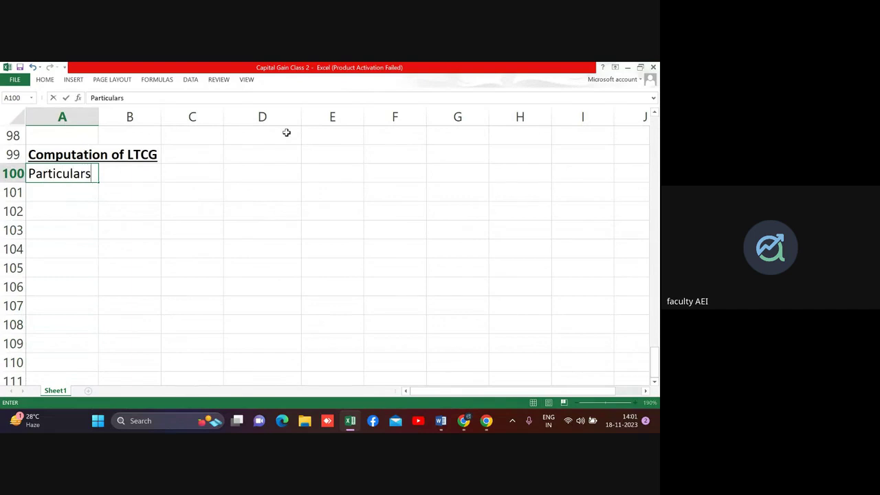
key(Tab)
key(Tab)
key(Tab)
text(Rs)
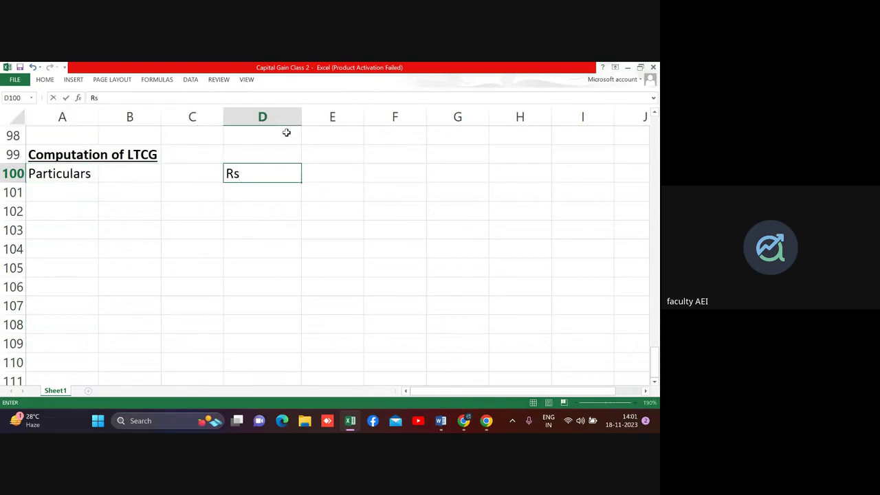
text(.)
key(Return)
key(Left)
key(Left)
key(Left)
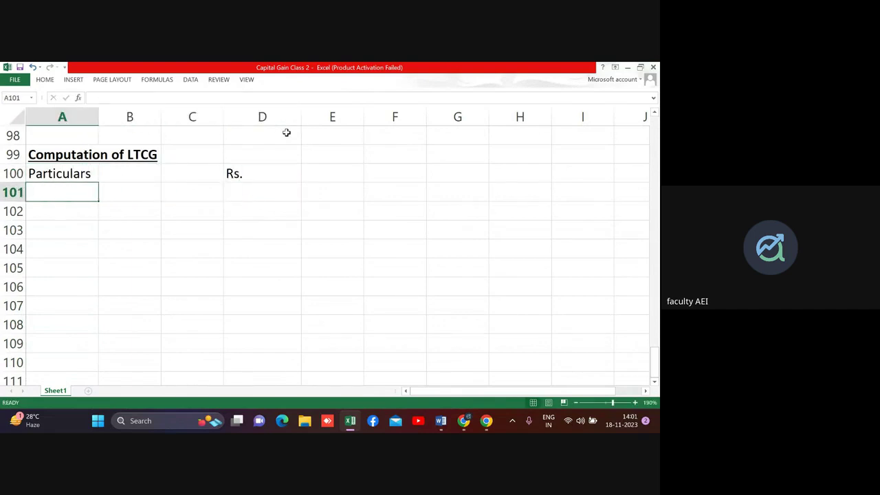
key(alt+Tab)
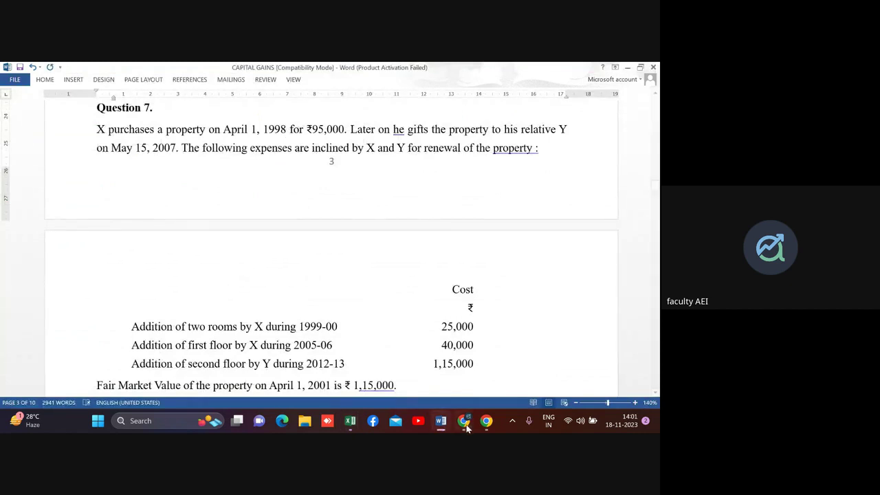
Step: Hide the Meet window, dismiss the notification, and scroll Word to Question 7's ₹28,00,000 sale to C
click(463, 423)
click(464, 422)
click(639, 338)
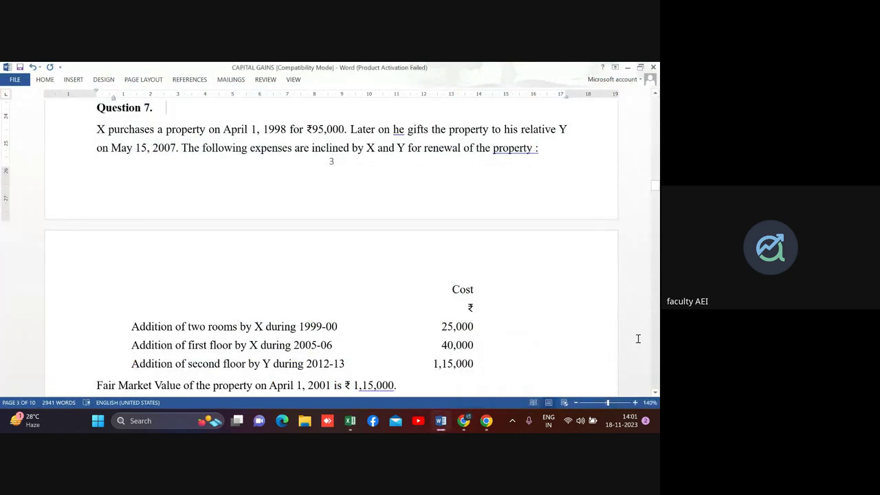
scroll(638, 338, down, 2)
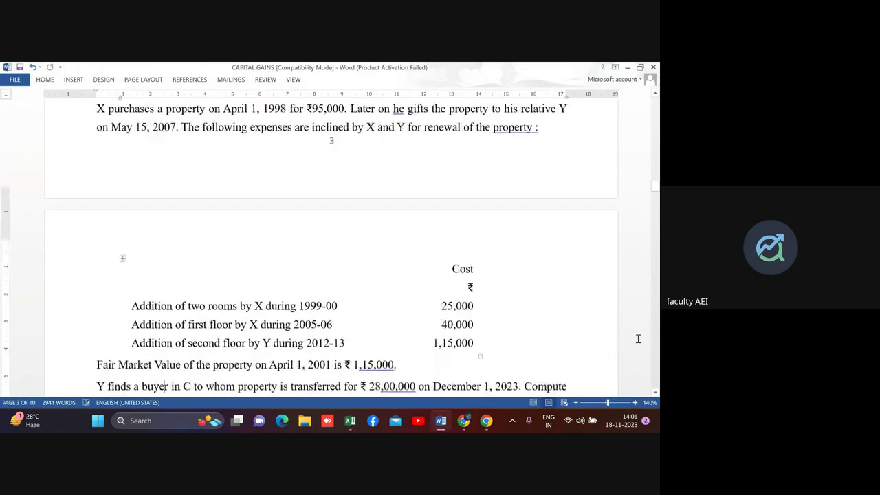
key(alt+Tab)
key(alt+Tab)
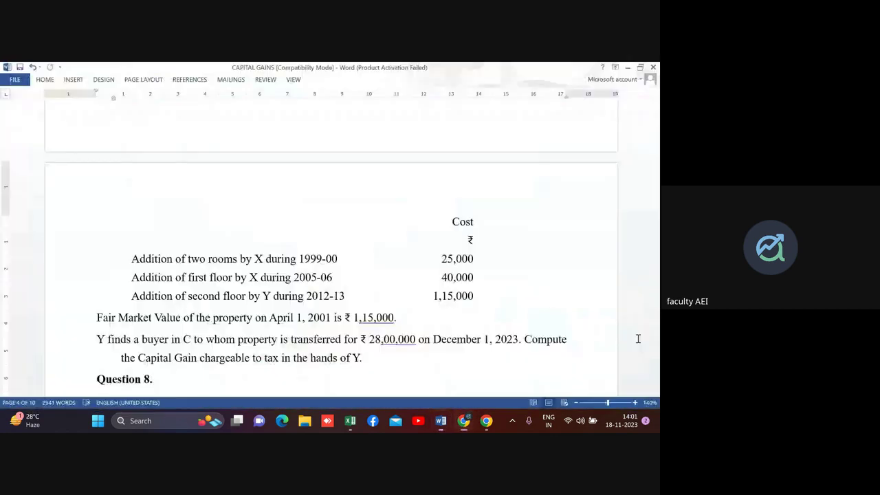
Step: Enter FVC of 2800000 and the label 'Less: expenses for transfer' in the LTCG computation
click(350, 421)
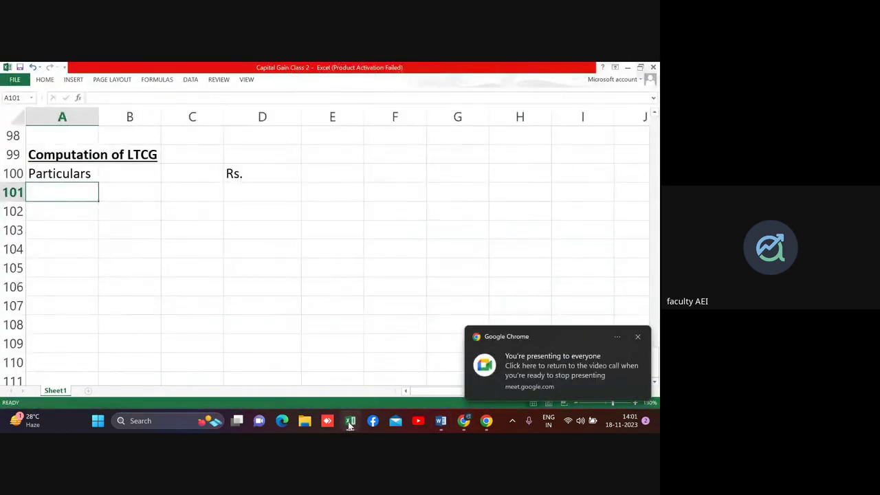
text(FVC)
key(Tab)
key(Tab)
key(Tab)
text(2)
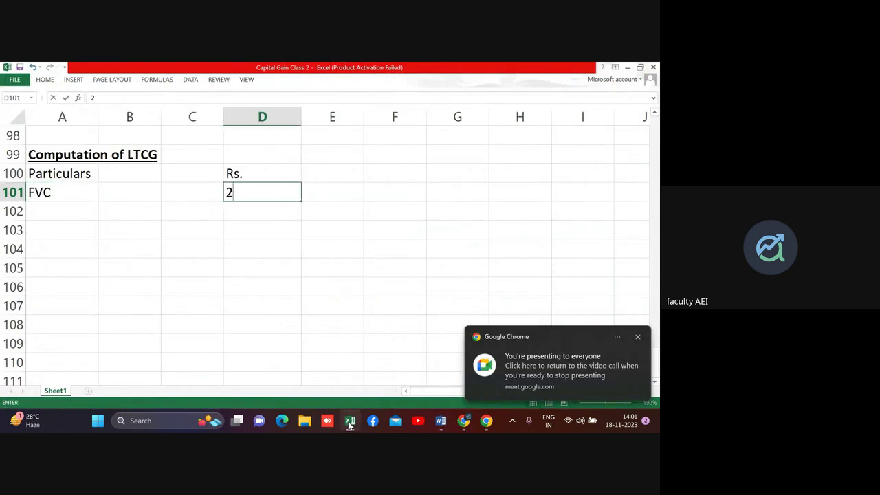
text(800000)
key(Return)
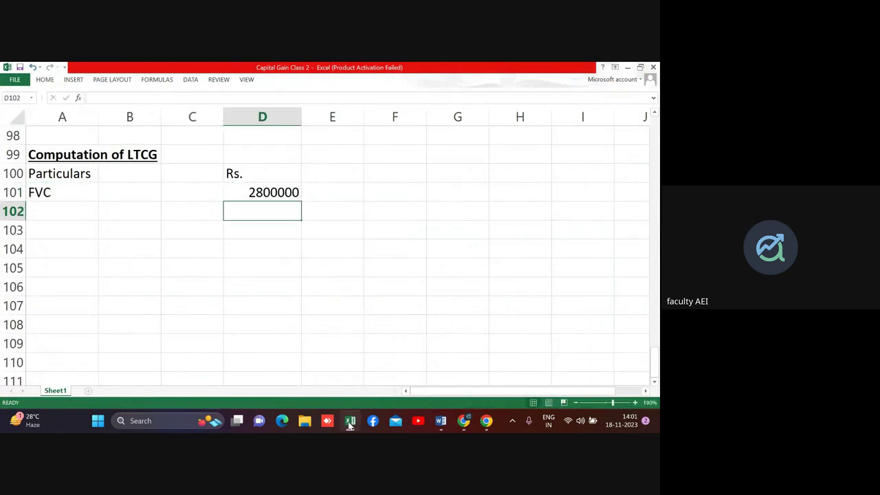
key(Left)
key(Left)
key(Left)
text(Less)
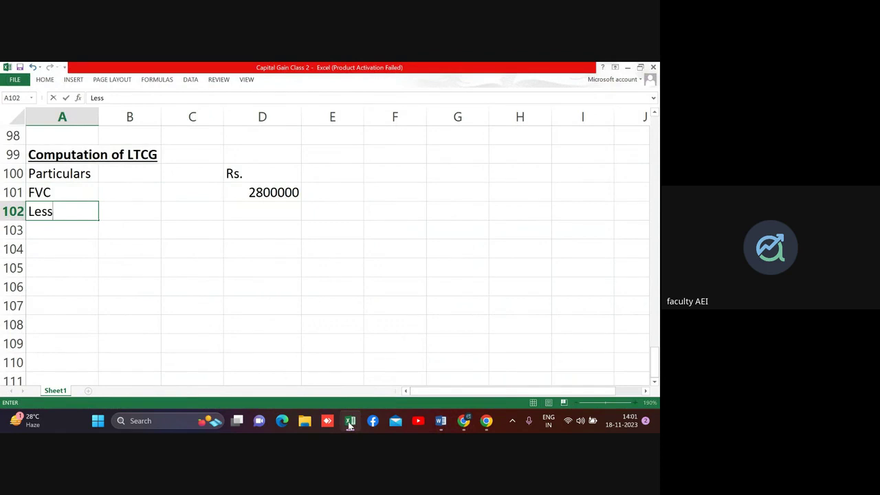
text(: expenses )
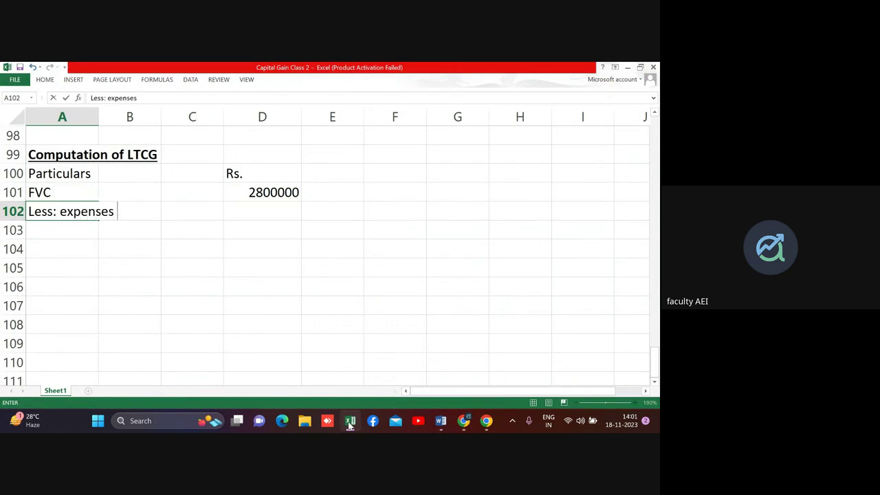
text(for transfer)
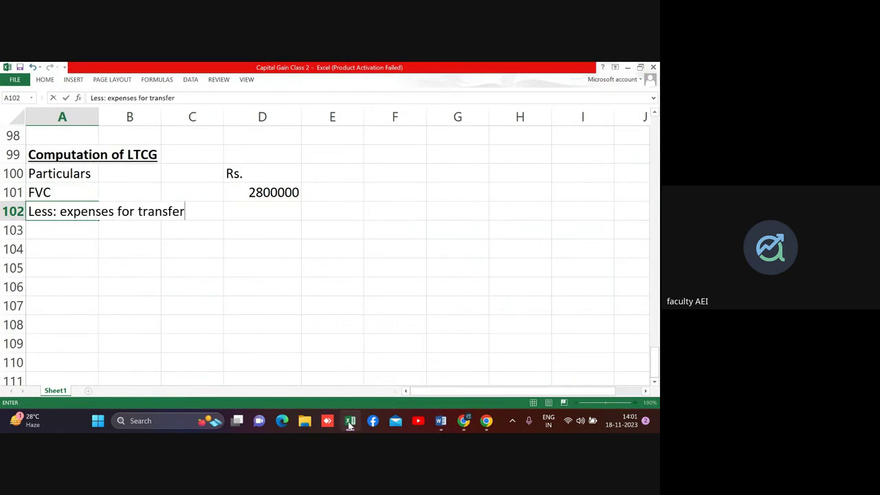
key(Right)
key(Right)
key(Right)
Step: Re-read Question 7's figures in the Word document and return to the Excel computation
key(alt+Tab)
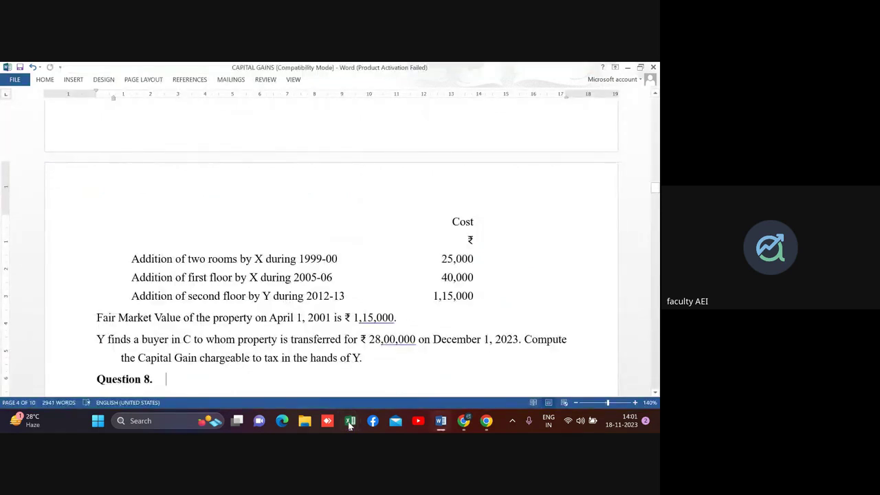
key(Up)
key(Up)
key(Up)
key(Up)
key(Up)
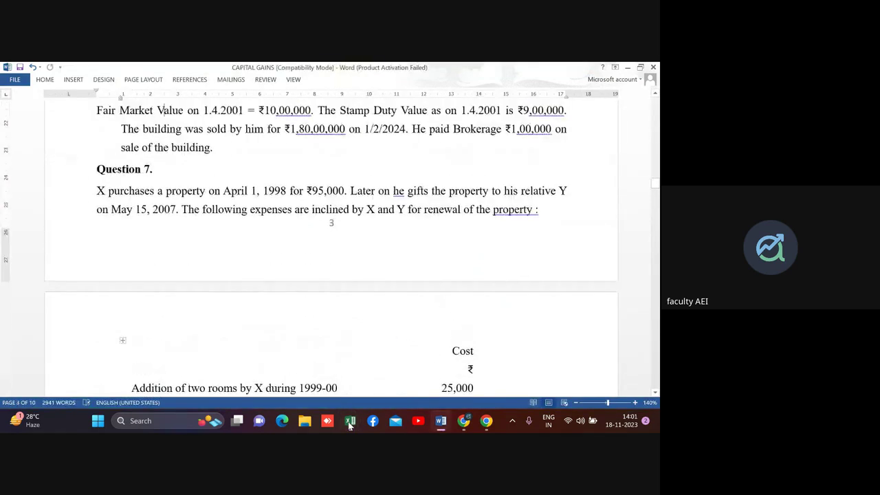
key(Down)
key(Down)
key(Down)
key(Down)
key(Down)
key(Down)
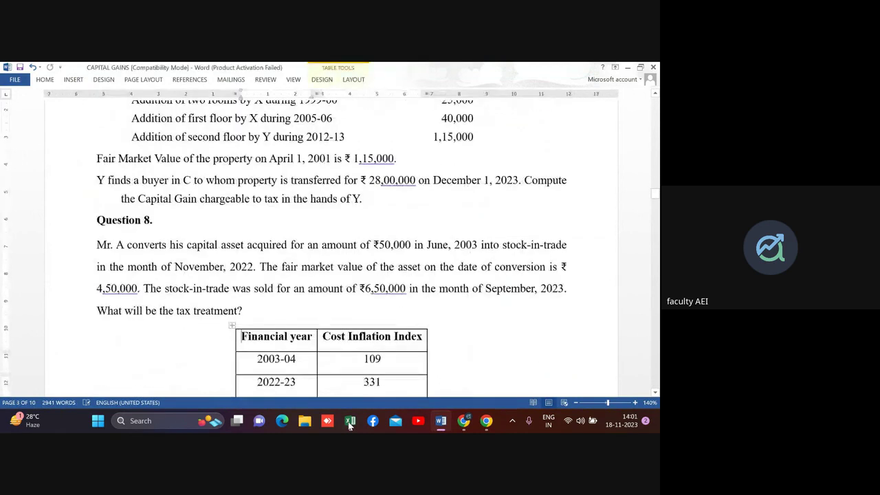
key(Up)
key(Up)
key(Up)
key(Up)
key(Up)
key(Up)
key(Up)
key(Up)
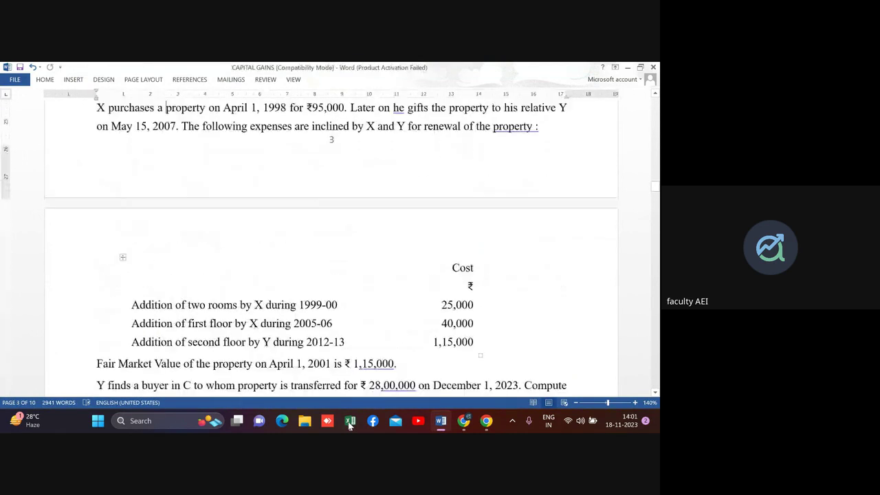
click(349, 421)
Step: Record 0 as the expenses for transfer in D102
text(0)
key(Return)
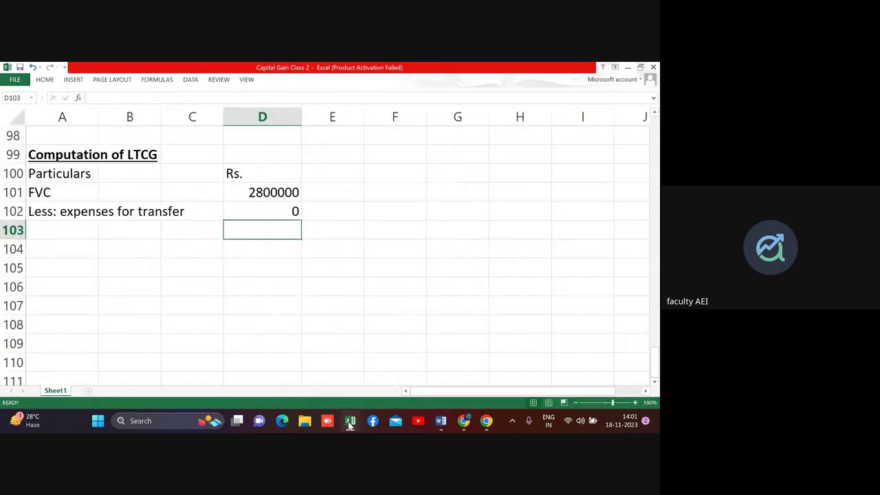
key(Up)
key(Down)
Step: Add a bold 'Net sales consideration' row of 2800000 and begin the 'Less:ICOA' line below
text(2800000)
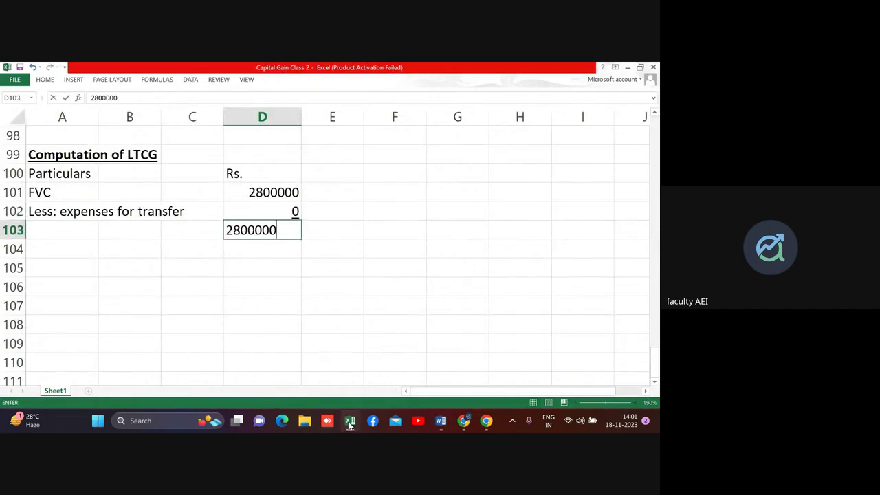
key(Left)
key(Left)
key(Left)
text(N)
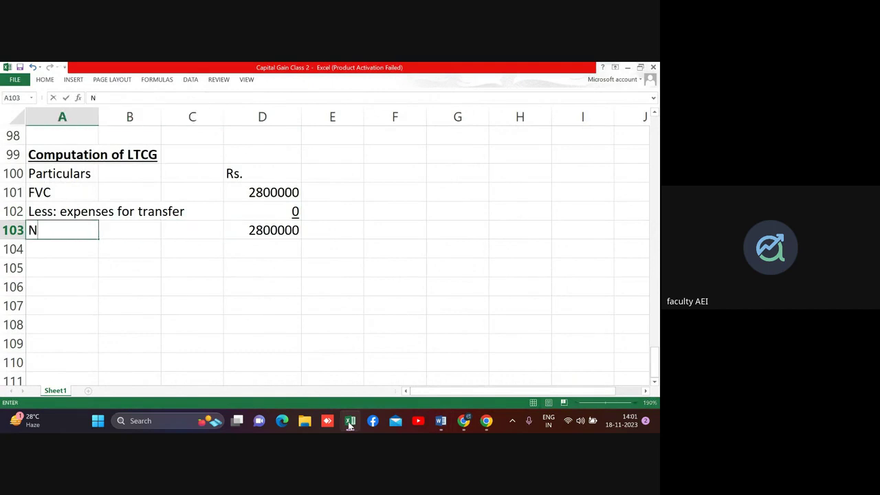
text(et sales c)
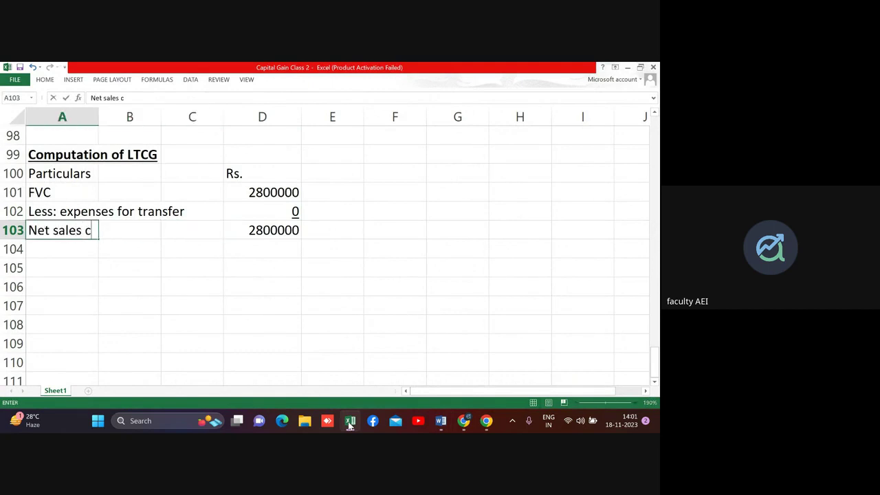
text(onsidera)
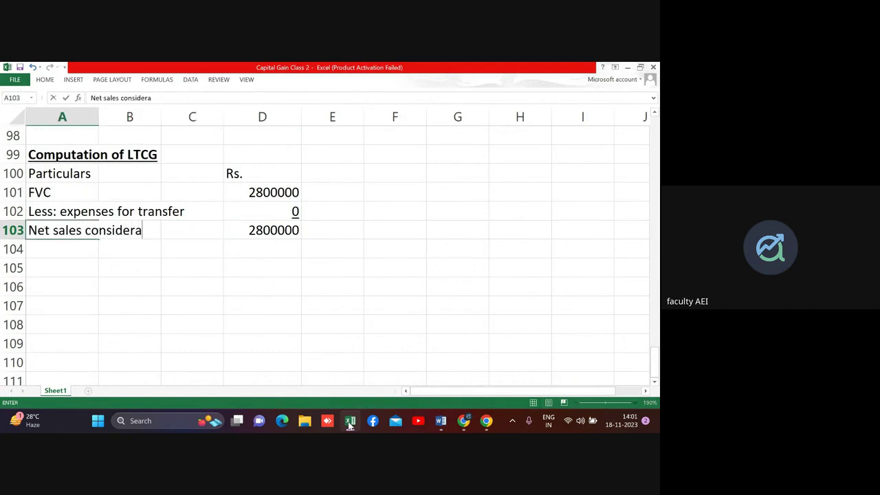
text(tion)
key(Return)
key(Up)
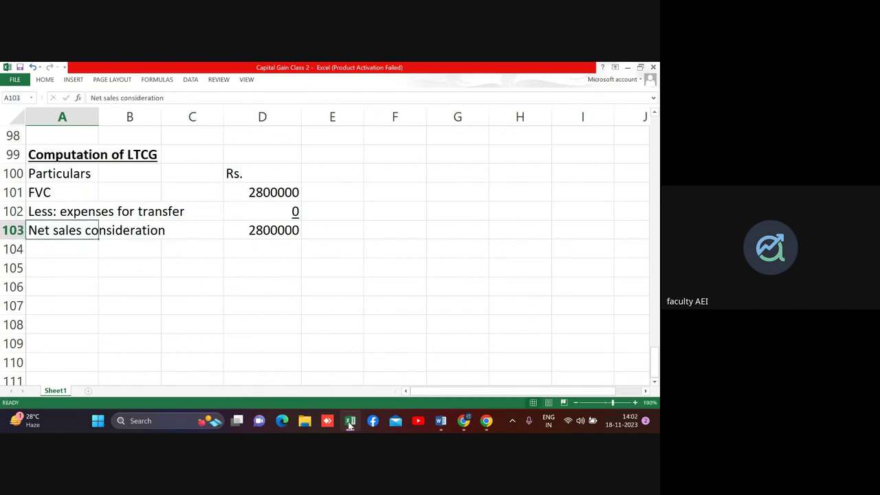
key(shift+Right)
key(shift+Right)
key(shift+Right)
key(ctrl+b)
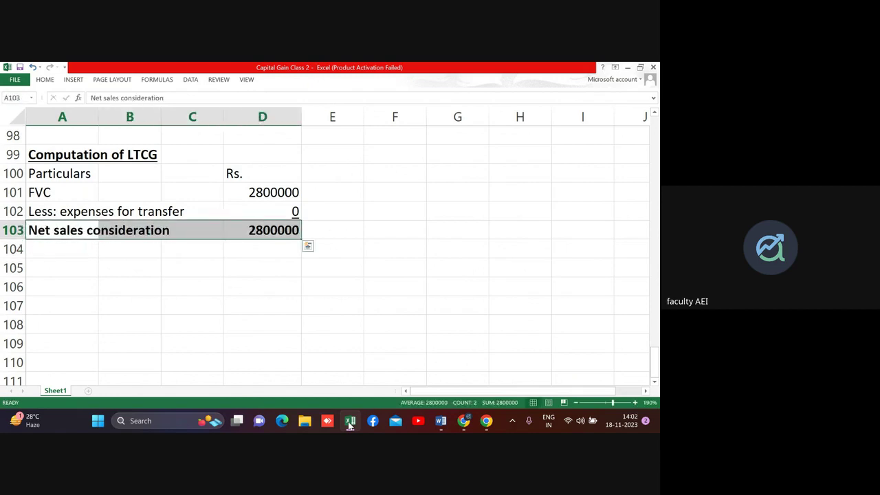
key(Down)
key(Down)
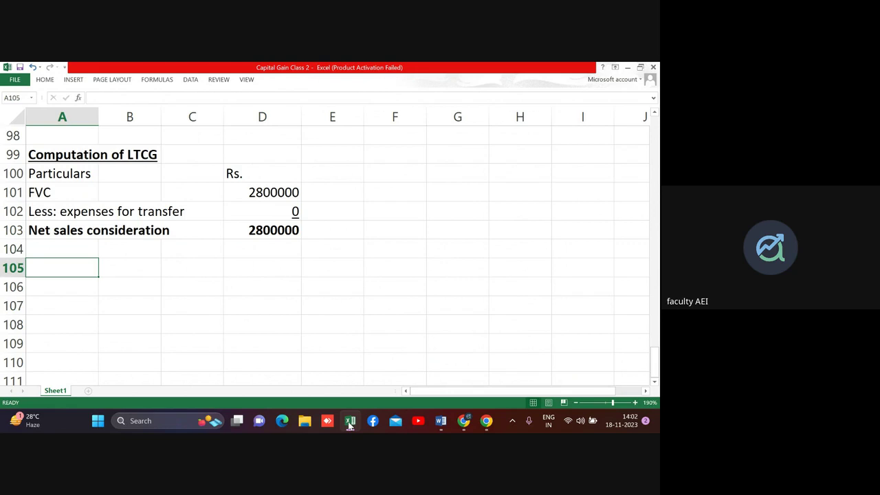
text(Less:l)
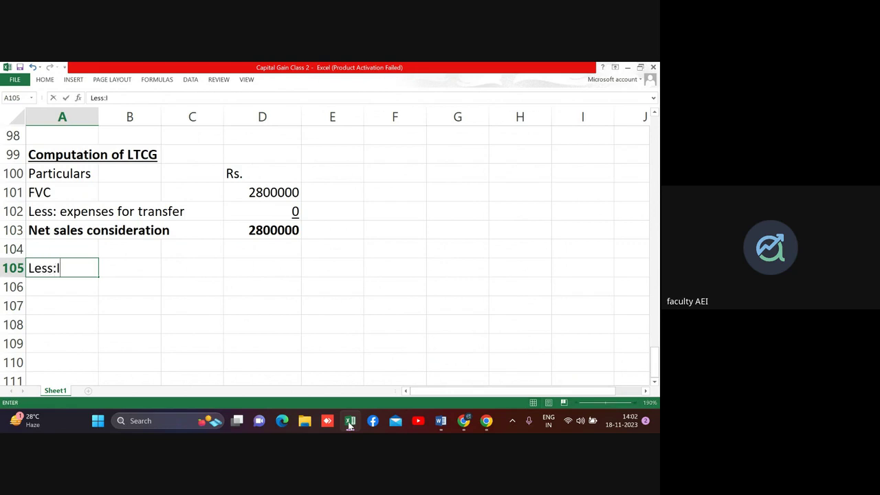
text(COA)
Step: Write the working (115000*348/100) under Less:ICOA and enter =-115000*348/100 in D106, giving -400200
key(Return)
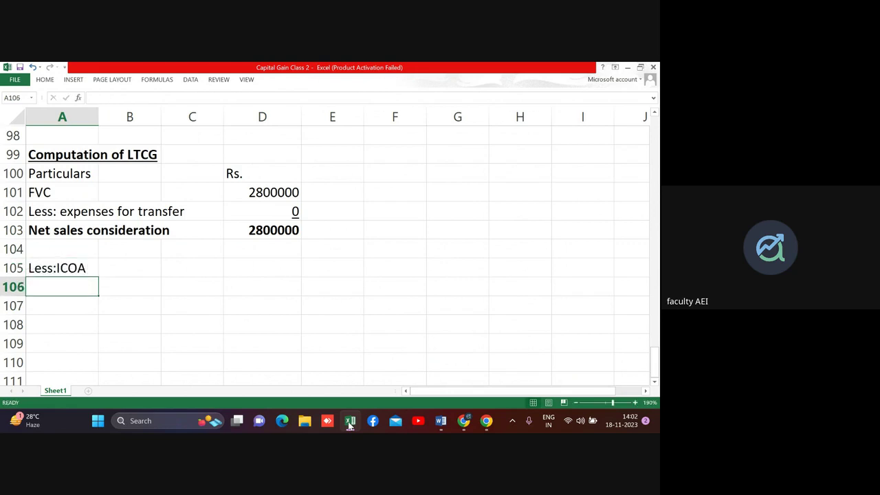
text((11500)
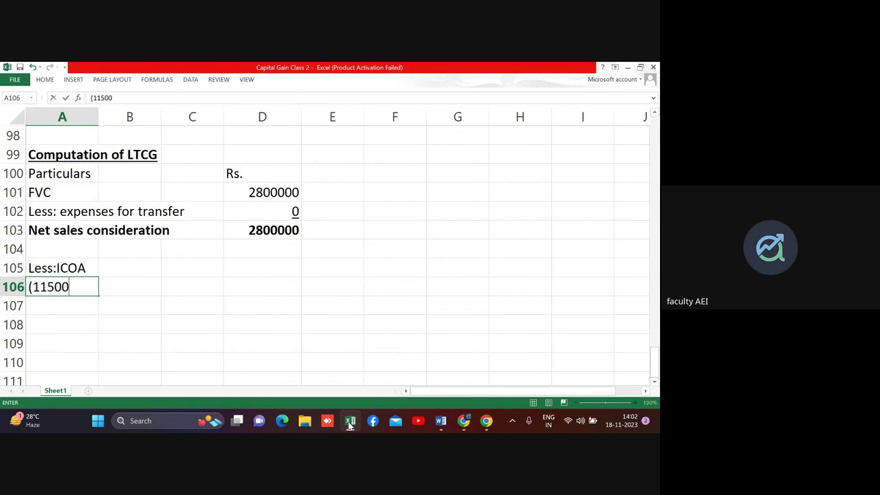
text(0*)
text(348/)
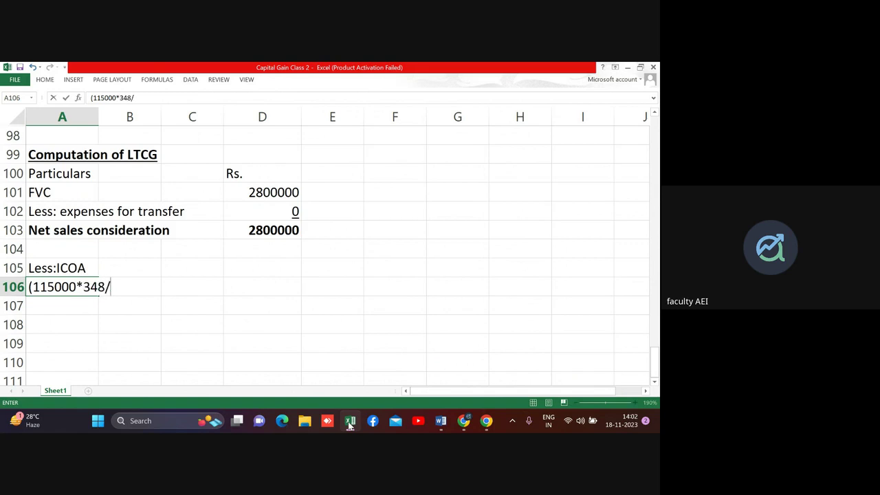
text(100))
key(Return)
key(Up)
key(Up)
key(Right)
key(Right)
key(Right)
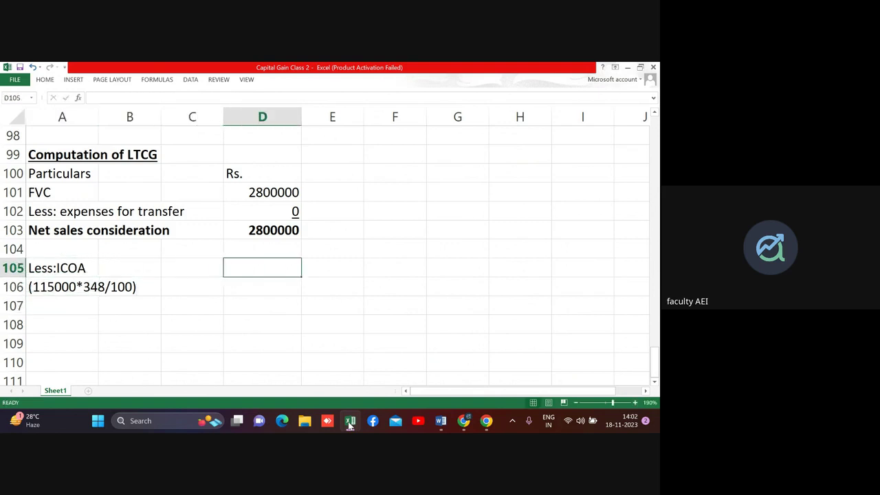
key(Down)
text(=-11)
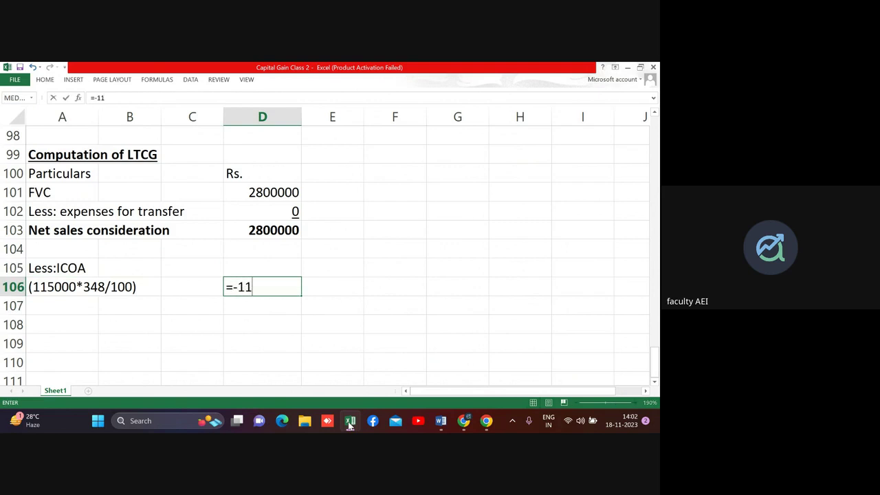
text(50000)
key(BackSpace)
text(348)
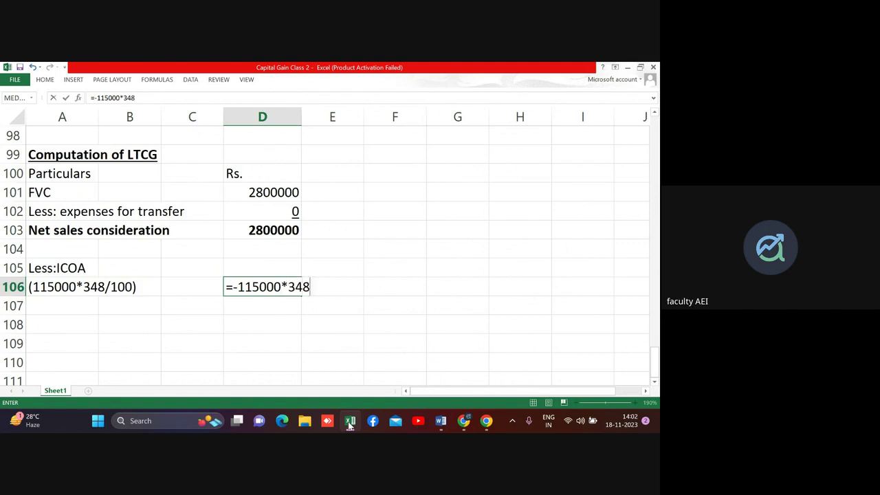
text(/100)
key(Return)
Step: Add an ICOM heading with a 1999-00 row marked 'ignored'
key(Home)
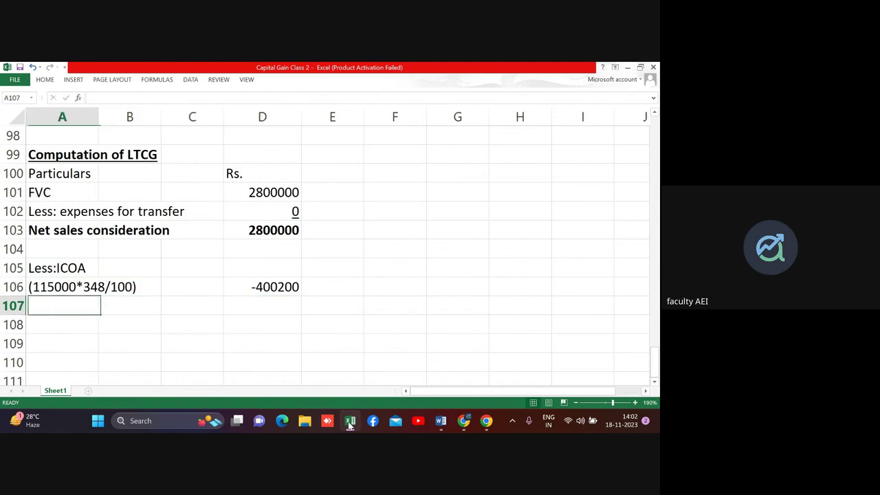
key(Down)
text(ICOM)
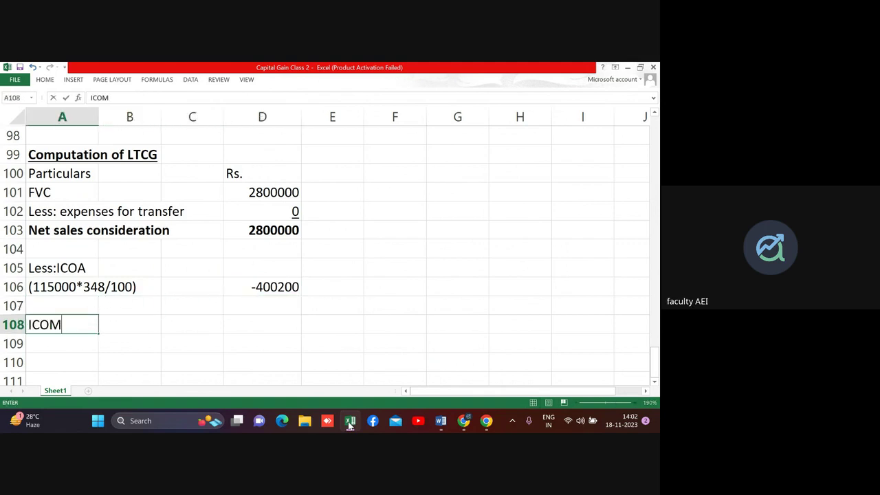
key(Return)
text(199)
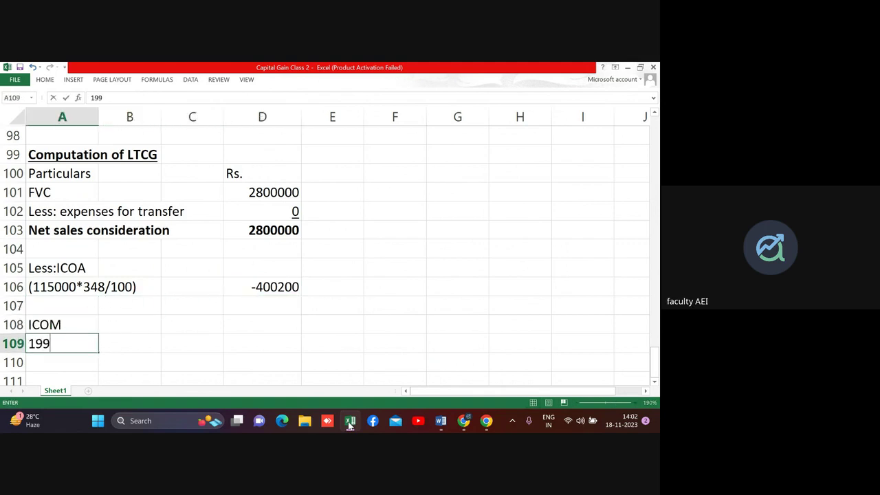
text(9-00)
key(Right)
key(Right)
key(Left)
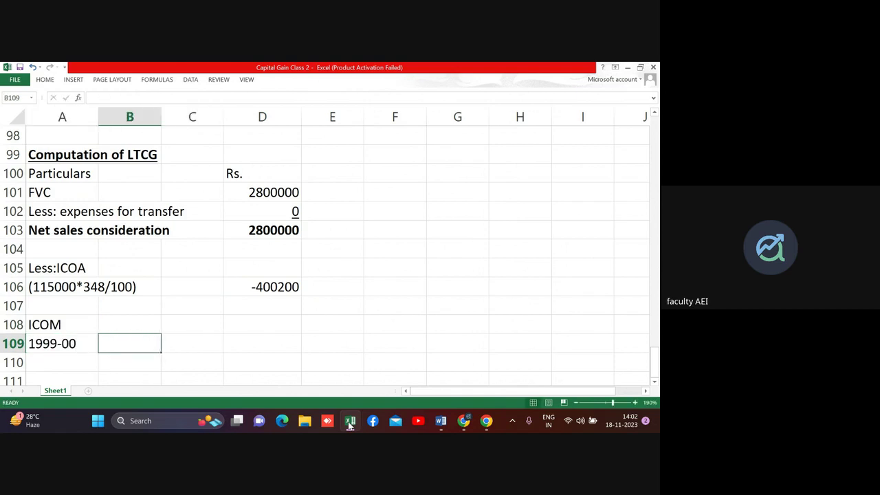
text(igno)
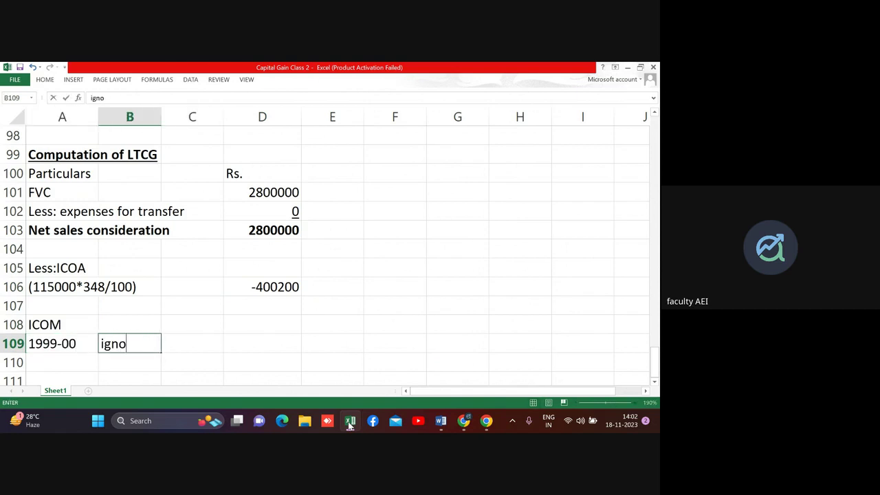
text(red)
key(Return)
key(Left)
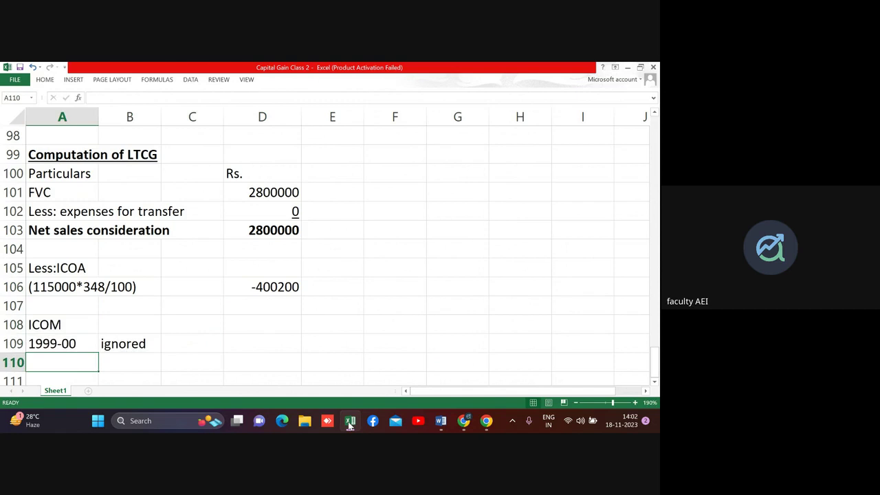
key(Down)
Step: Add a 2005-06 row and start its working (40000*348/ in column B, checking Word's figures
key(Up)
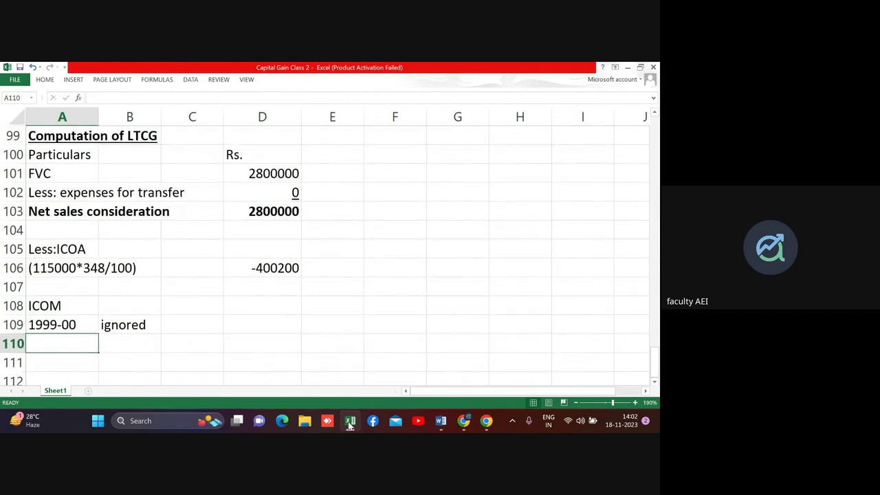
click(350, 422)
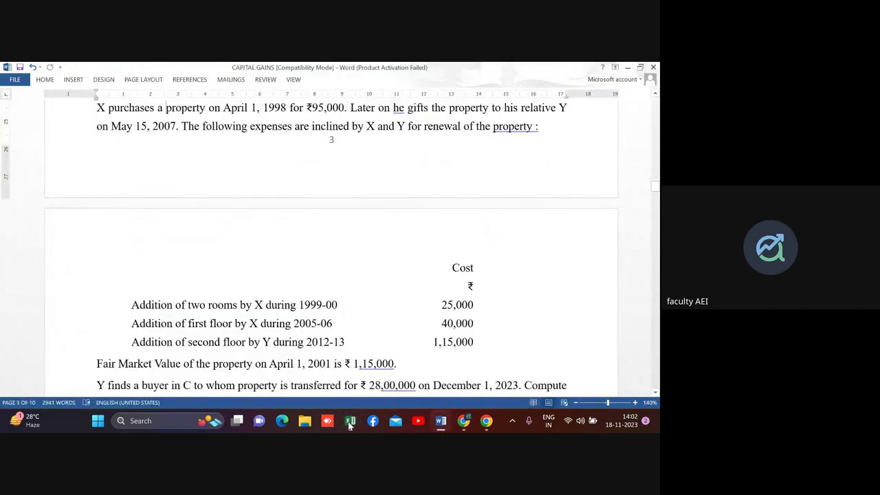
click(351, 421)
text(20)
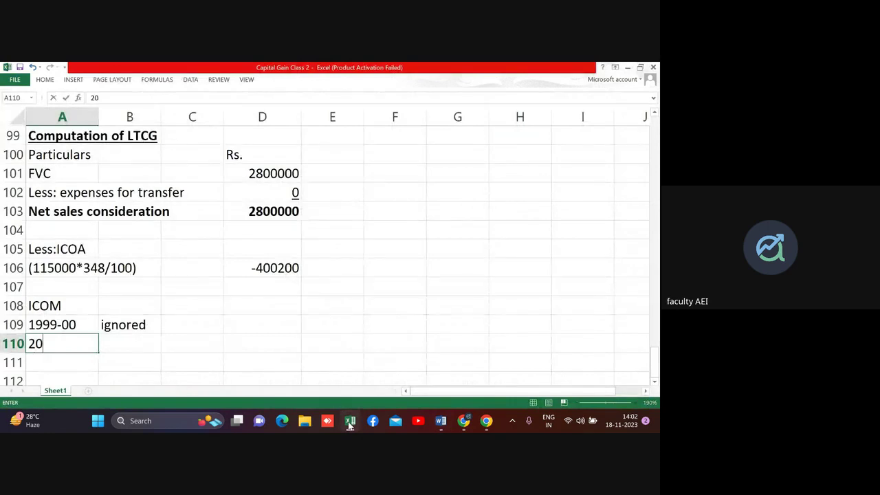
text(05-06)
key(Tab)
text(()
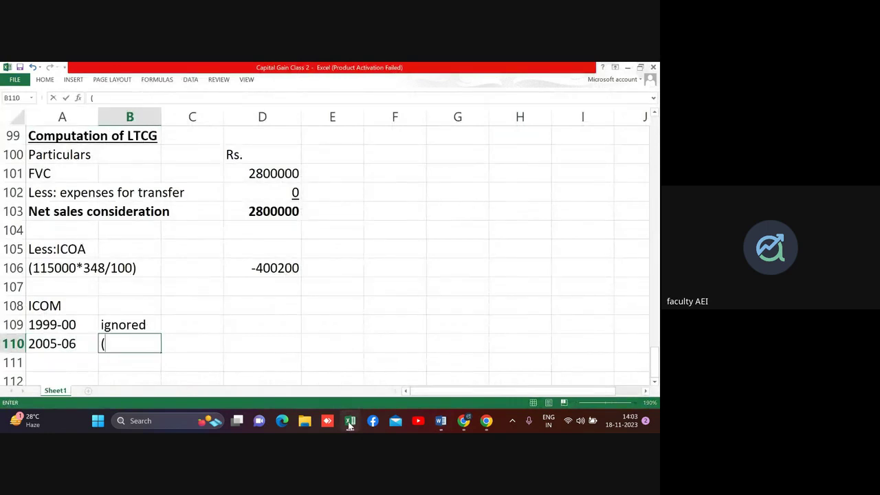
click(350, 421)
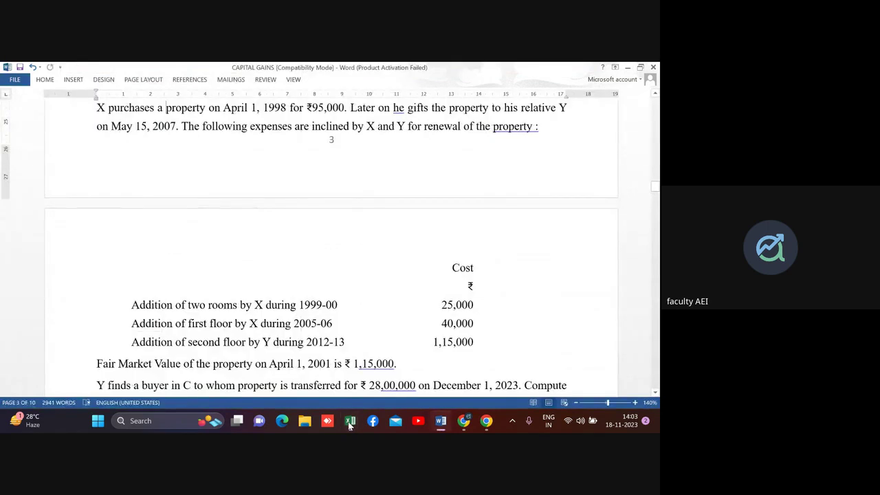
click(350, 421)
text(40)
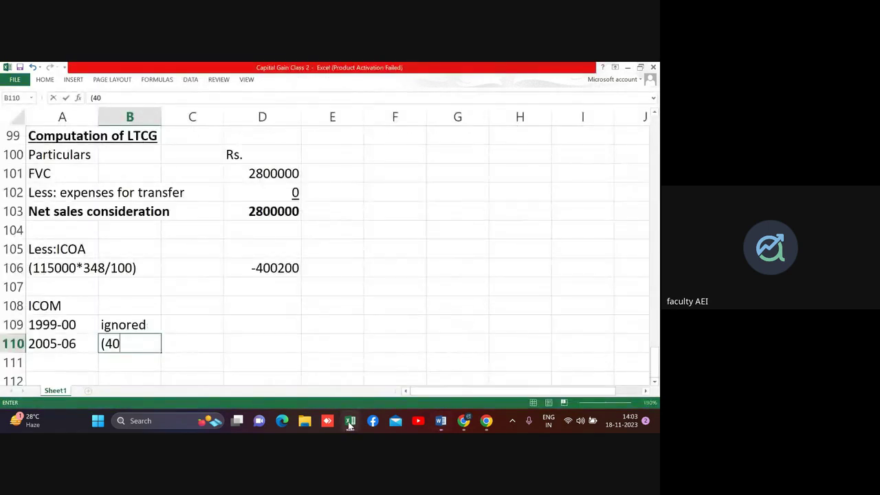
text(000*34)
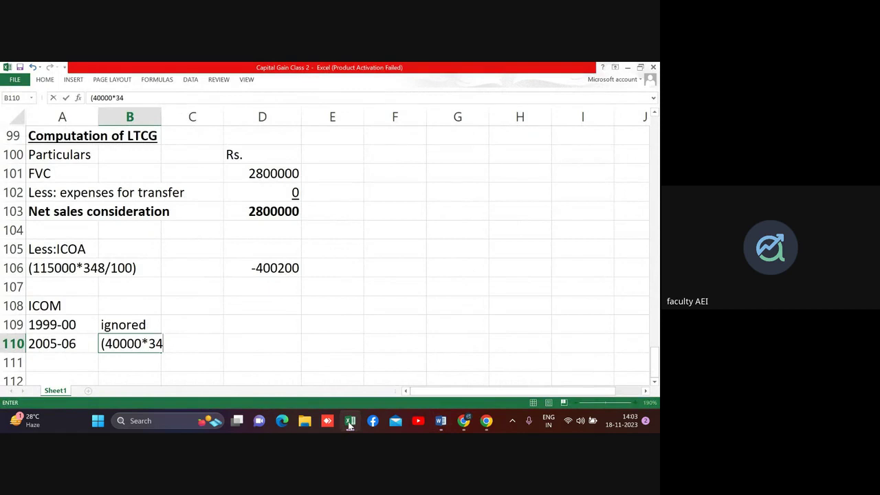
text(8/)
Step: Find the 2005-06 cost inflation index of 117 in Word's table, then return to Excel
click(350, 421)
scroll(330, 240, up, 10)
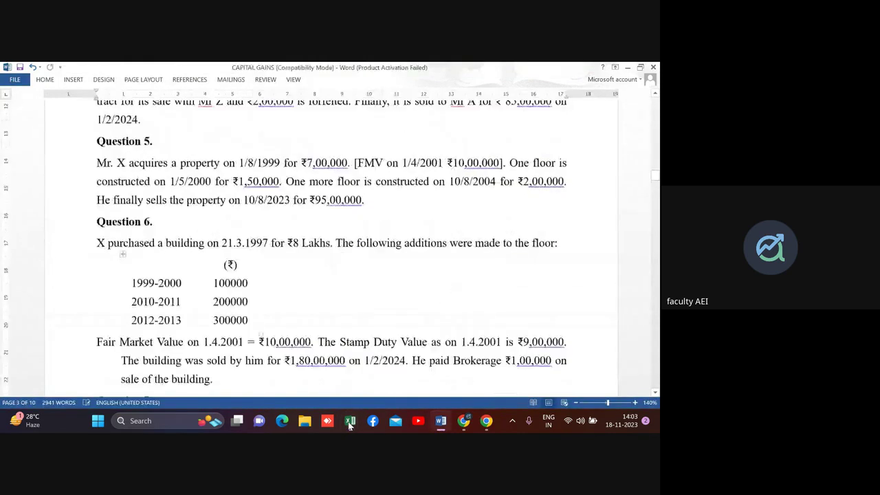
scroll(350, 424, up, 3)
scroll(350, 424, up, 10)
scroll(350, 424, up, 5)
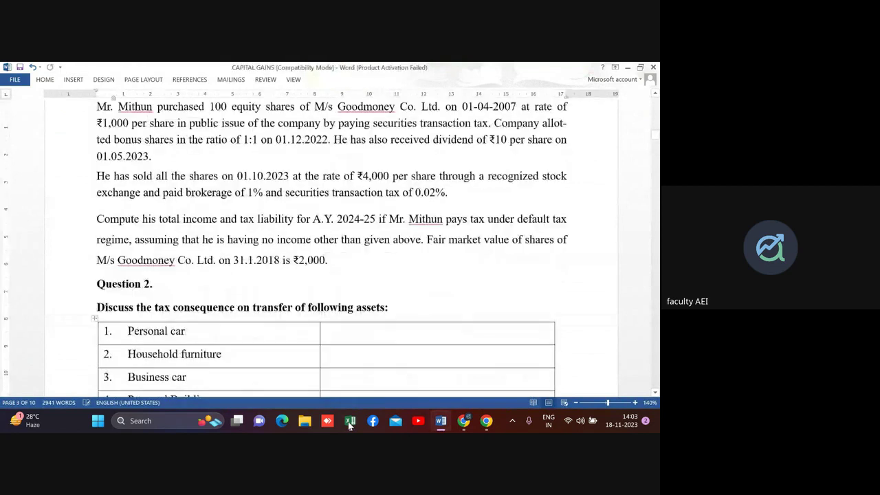
scroll(350, 425, up, 15)
scroll(350, 425, down, 5)
scroll(350, 424, down, 2)
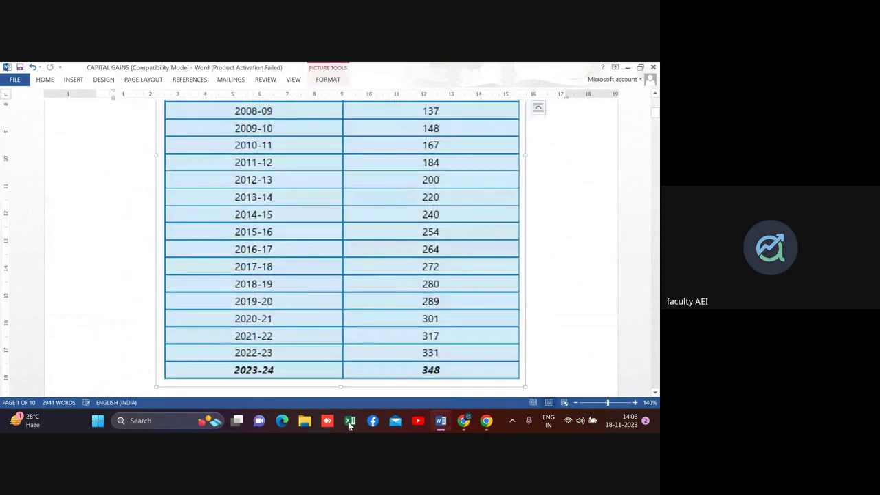
scroll(350, 425, up, 3)
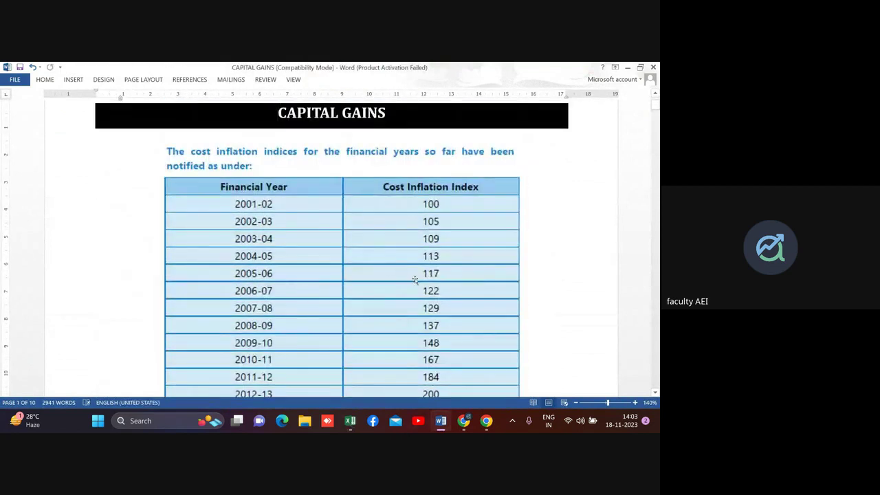
key(alt+Tab)
Step: Close the 2005-06 working as (40000*348/117) and add the year 2012-13 below
text(117)
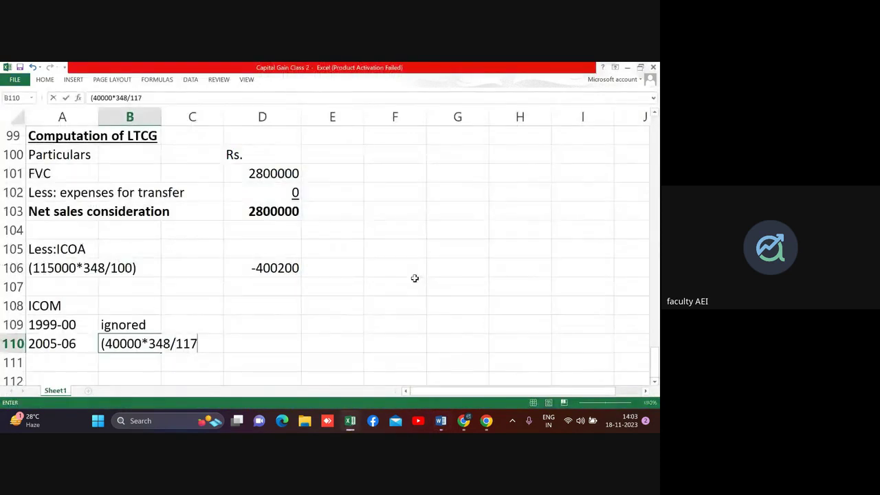
text())
key(Return)
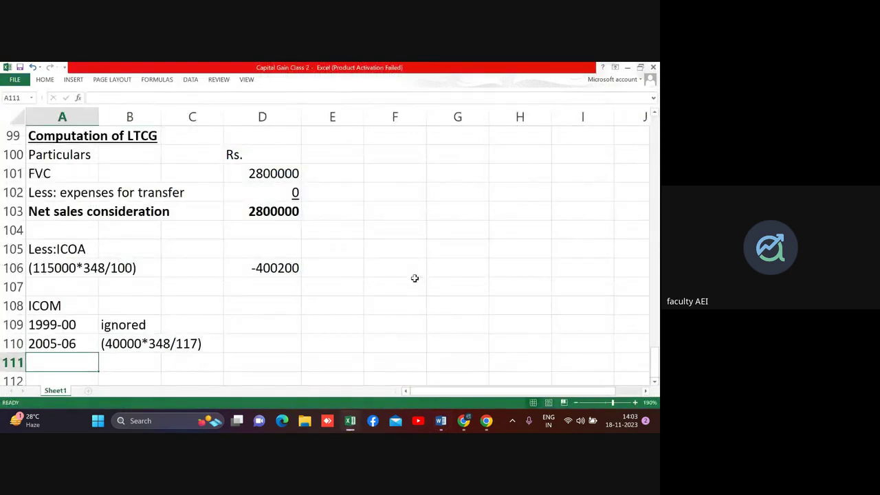
text(201)
text(1)
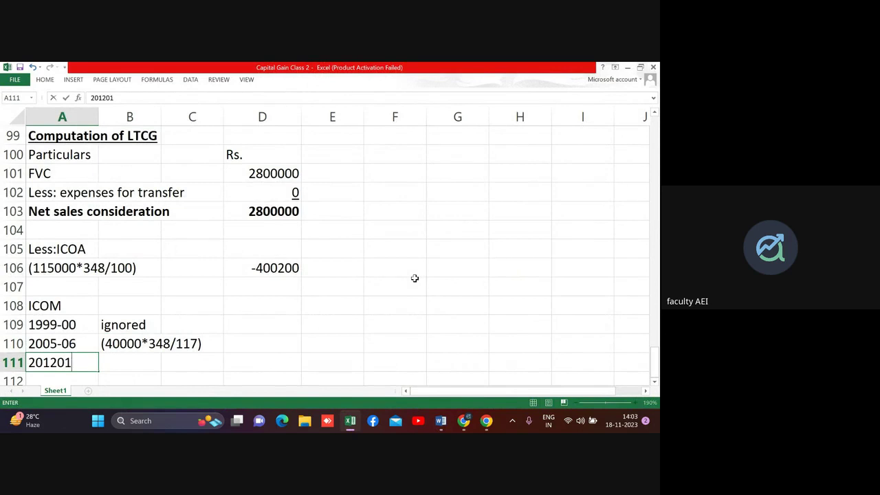
key(BackSpace)
key(BackSpace)
text(-13)
key(Tab)
Step: Write the 2012-13 working (115000*348/200), checking the index in Word
text())
key(BackSpace)
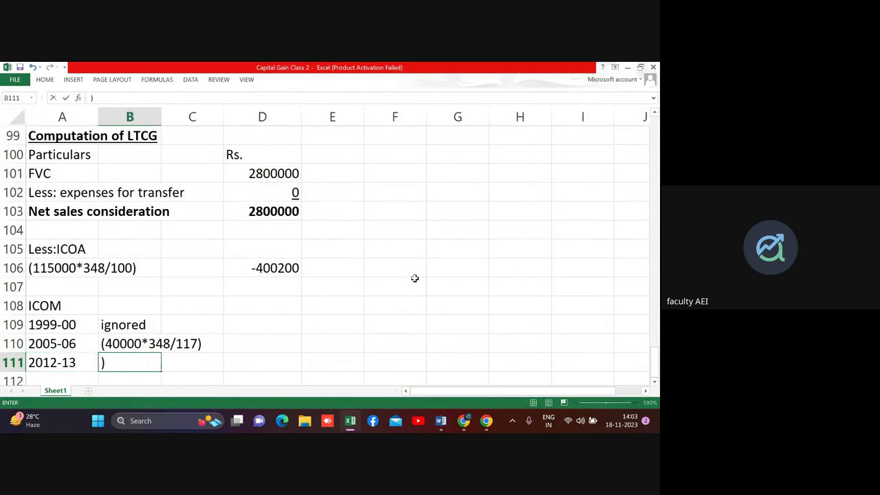
text((115)
text(000*348)
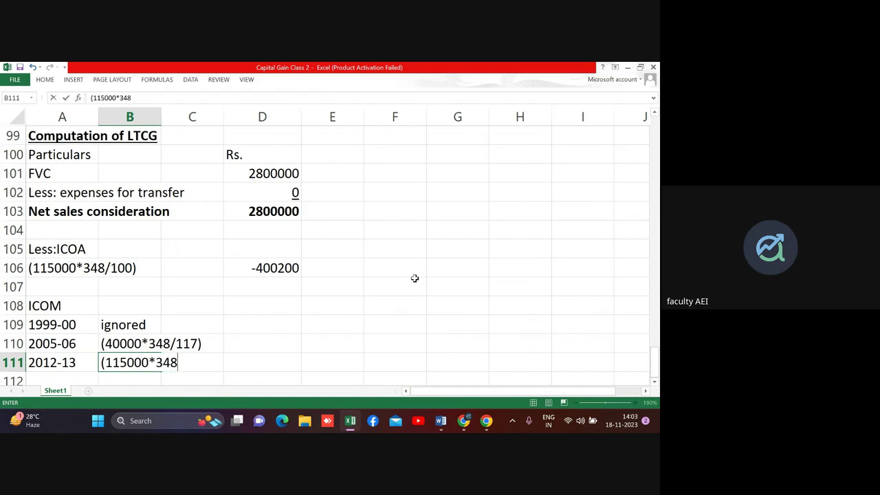
text(/)
key(alt+Tab)
key(alt+Tab)
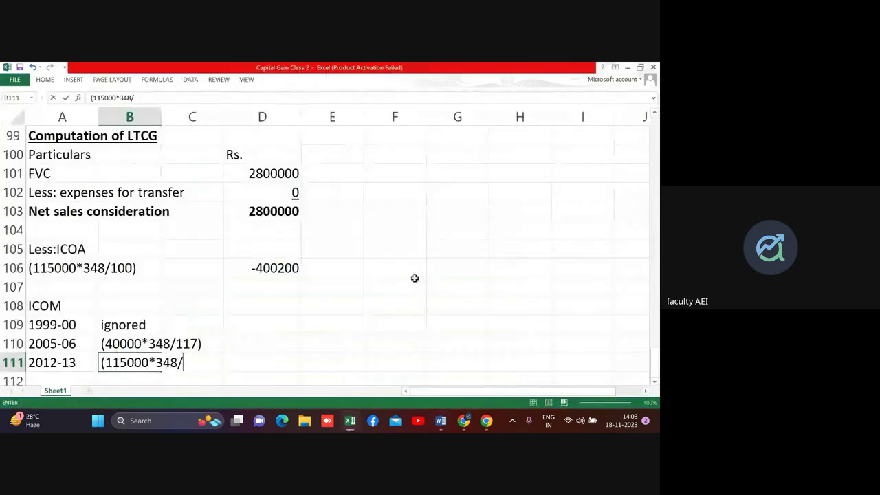
text(200))
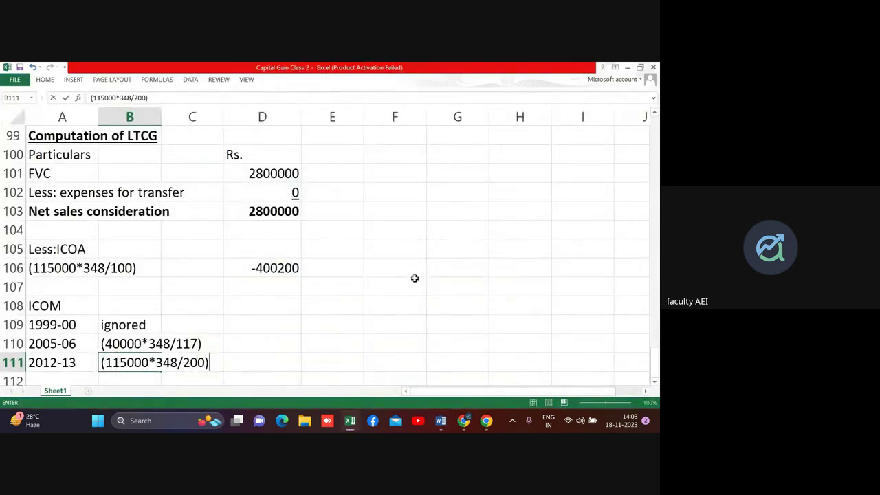
key(Up)
key(Up)
key(Right)
key(Right)
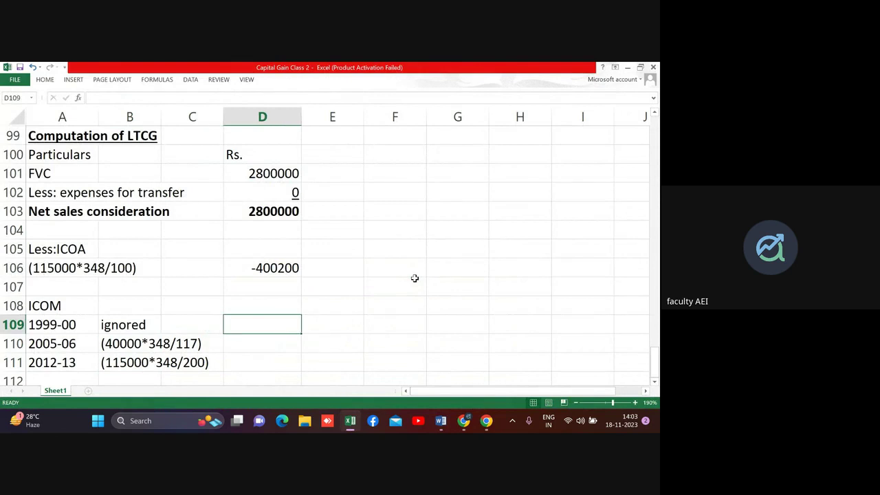
Step: Enter 0, =-40000*348/117 and =-115000*348/200 in D109:D111, underlining D111
text(0)
key(Return)
text(=-)
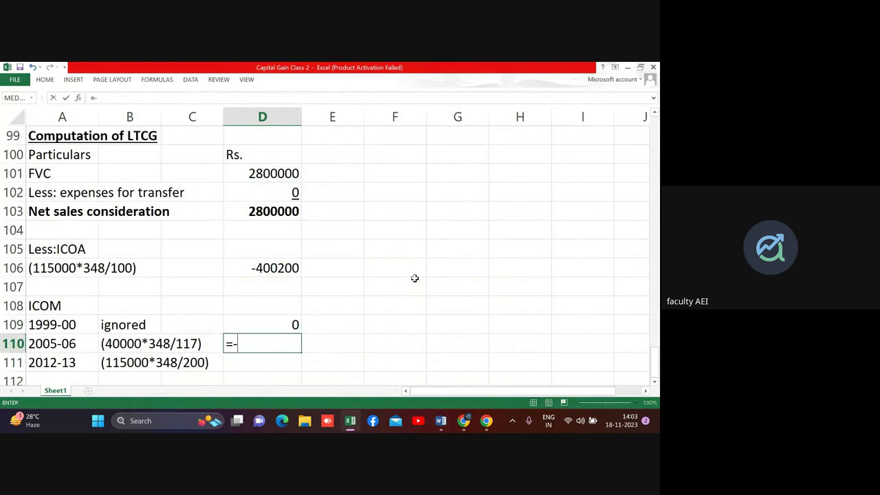
text(40000)
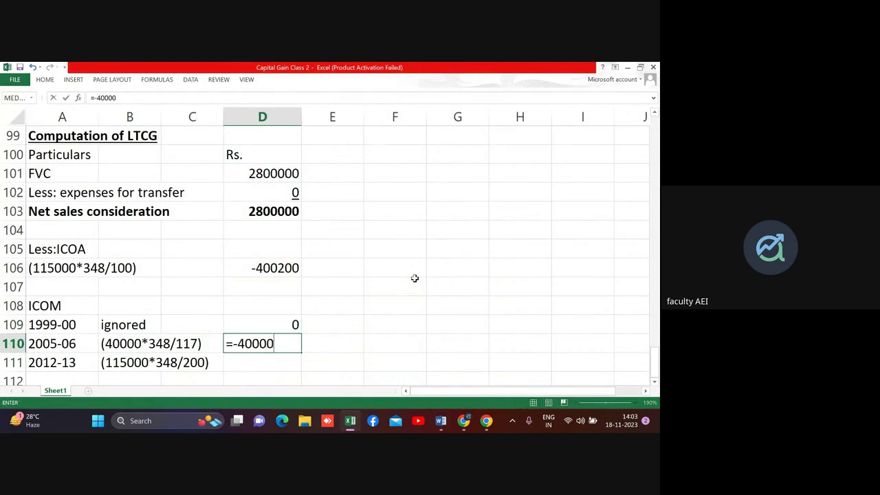
text(*348)
text(/117)
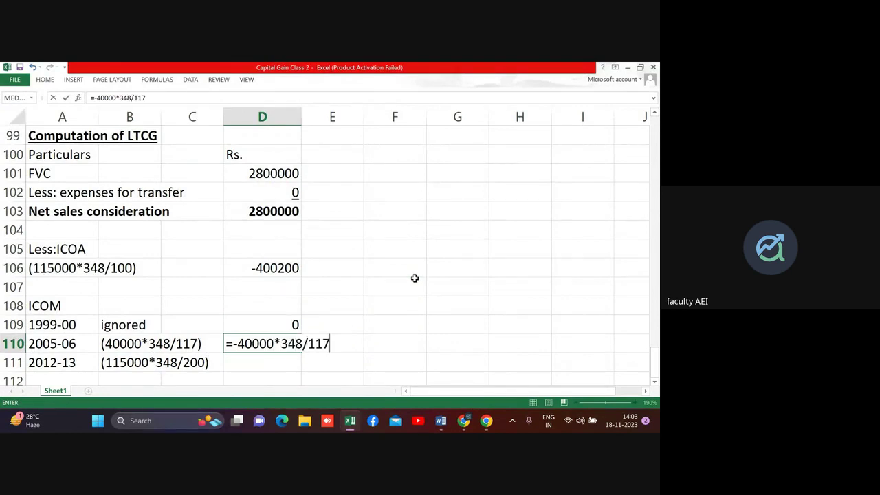
key(Return)
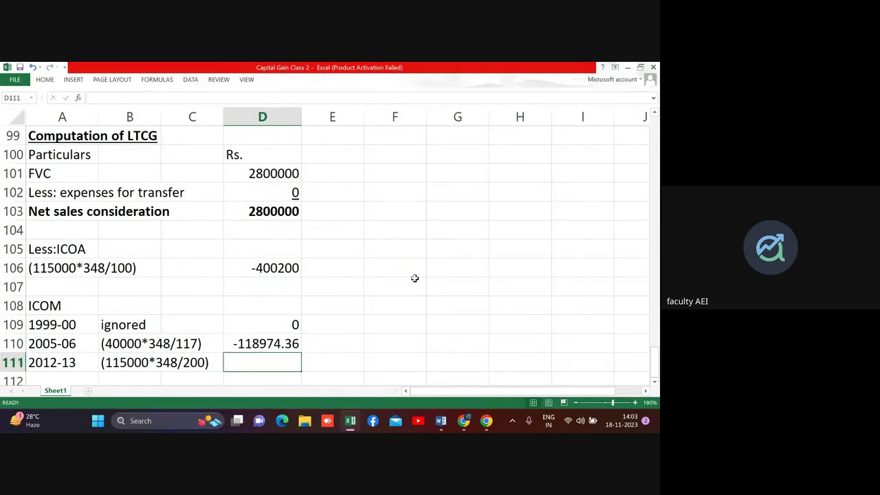
text(=-115)
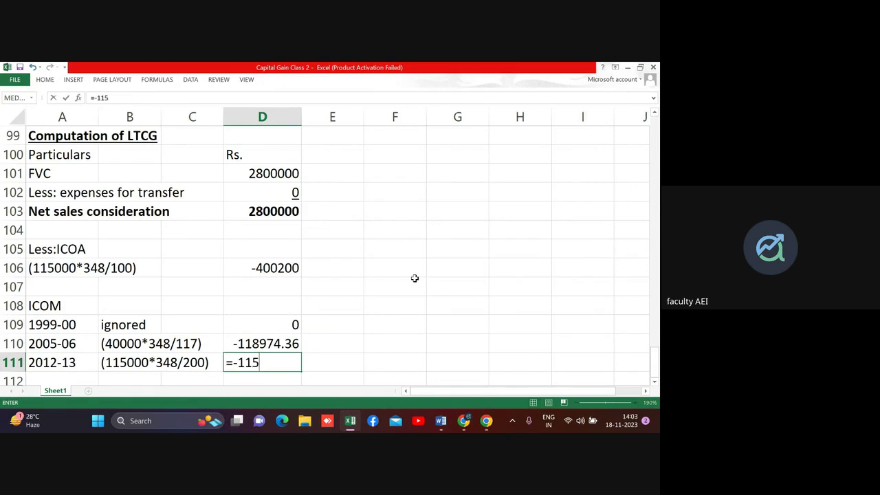
text(000*34)
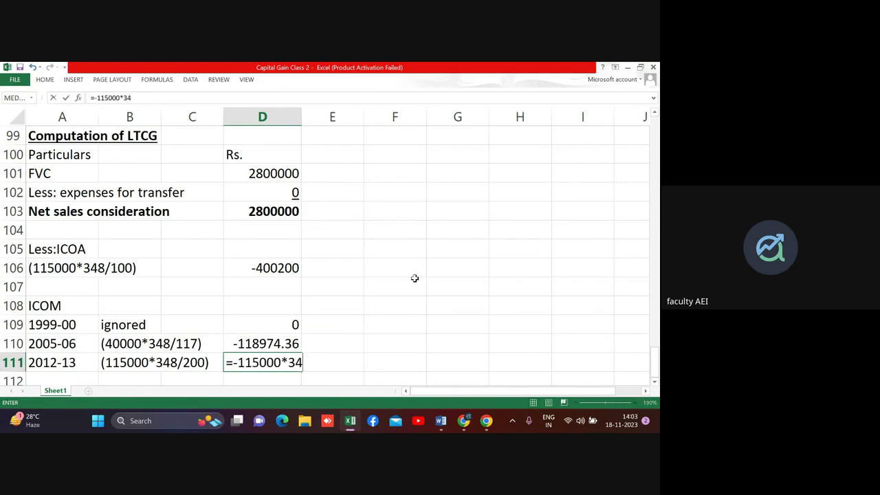
text(8/200)
key(Return)
key(Up)
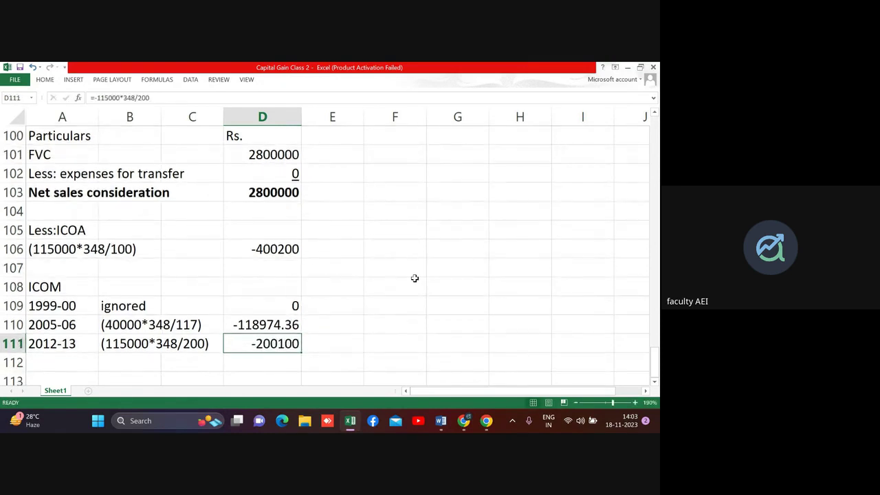
key(ctrl+u)
key(Down)
Step: Sum D103:D111 in D112, giving 2080725.64
text(=s)
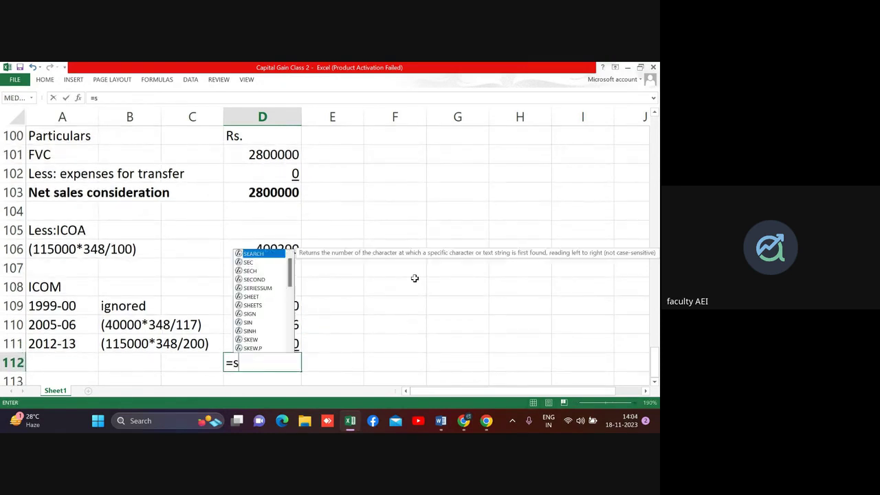
text(um()
key(Up)
key(Up)
key(Up)
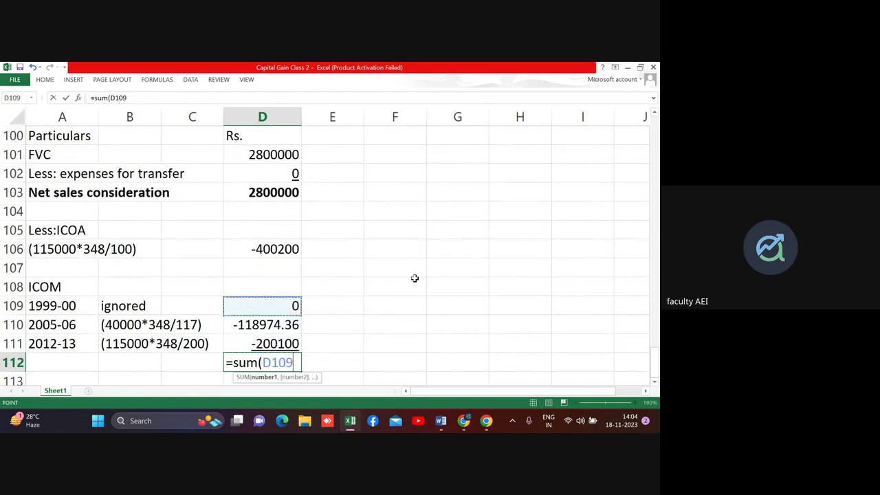
key(Up)
key(Up)
key(Up)
key(Up)
key(Up)
key(Up)
key(shift+Down)
key(shift+Down)
key(shift+Down)
key(shift+Down)
key(shift+Down)
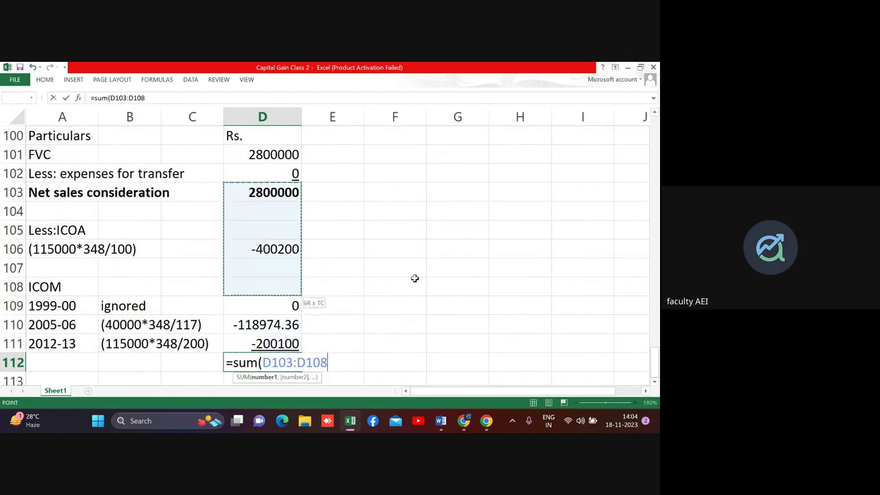
key(shift+Down)
key(shift+Down)
key(shift+Down)
text())
key(Return)
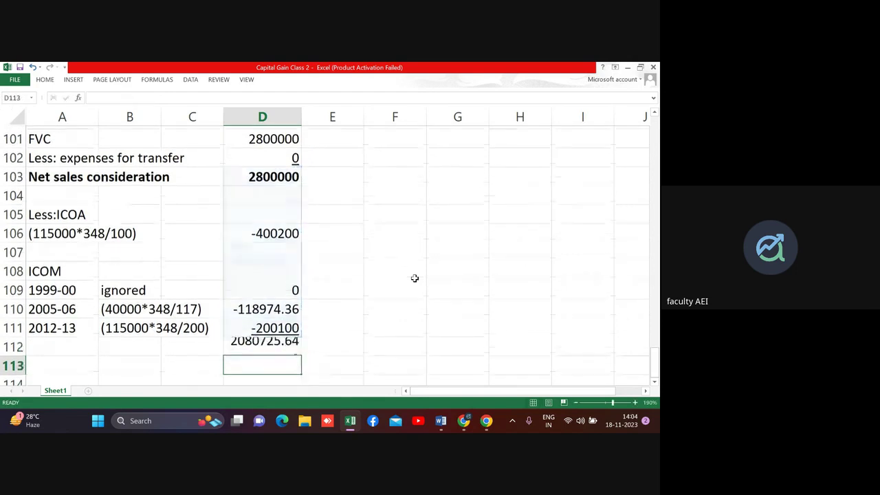
Step: Label row 112 'Taxable LTCG' and make B112:D112 bold and underlined
key(Up)
key(Left)
key(Left)
text(T)
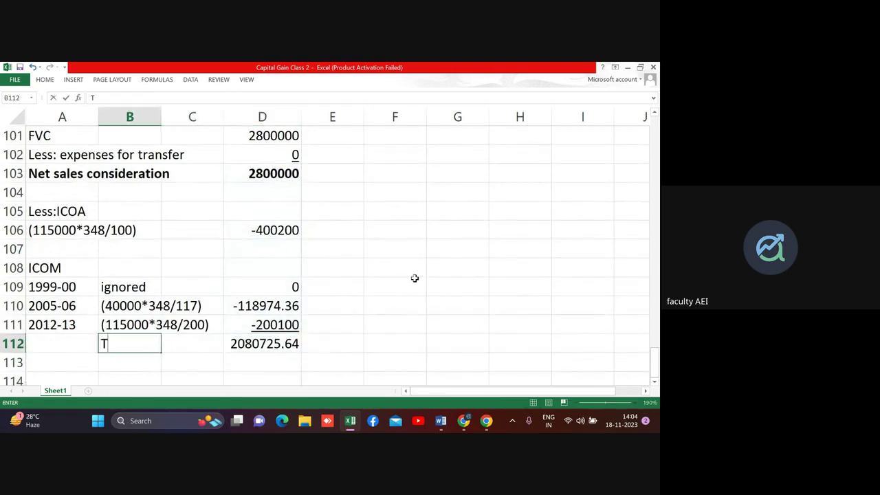
text(axable)
text( LTCG)
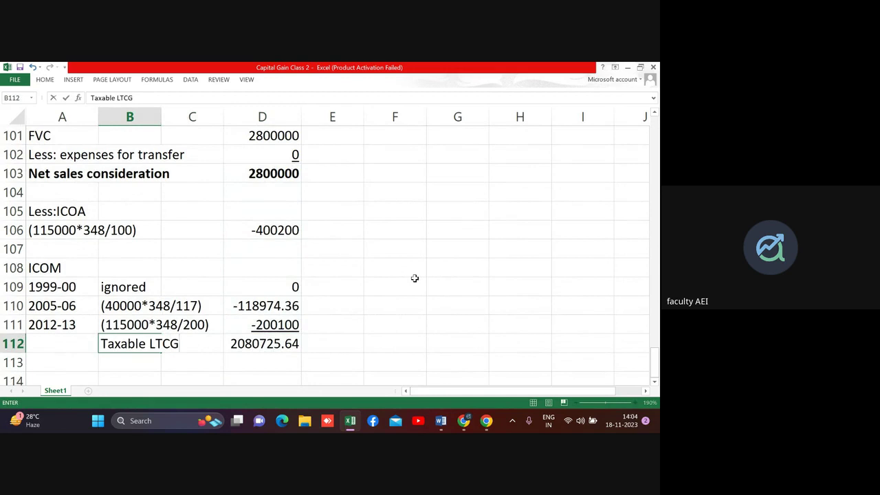
key(Return)
key(Up)
key(shift+Right)
key(shift+Right)
key(ctrl+b)
key(ctrl+u)
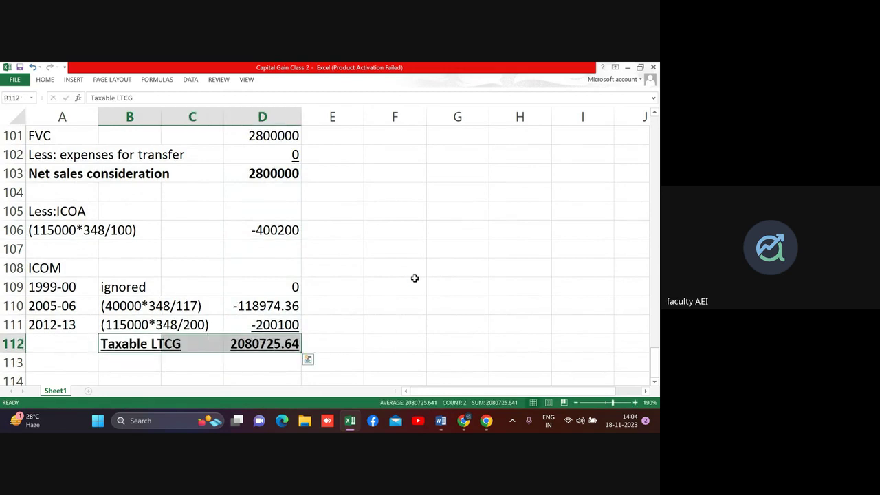
key(Up)
key(Up)
key(Up)
key(Up)
key(Up)
key(Up)
key(Up)
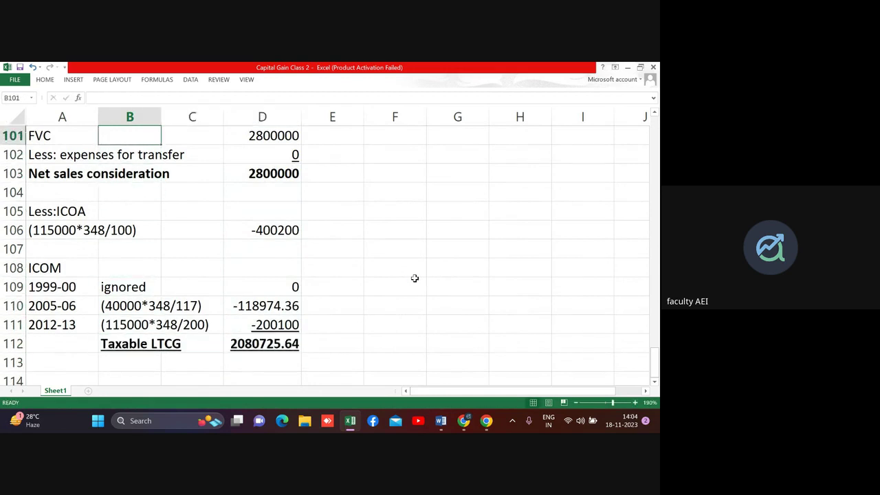
key(Up)
key(Up)
Step: Fill the Taxable LTCG row B112:D112 yellow
key(Down)
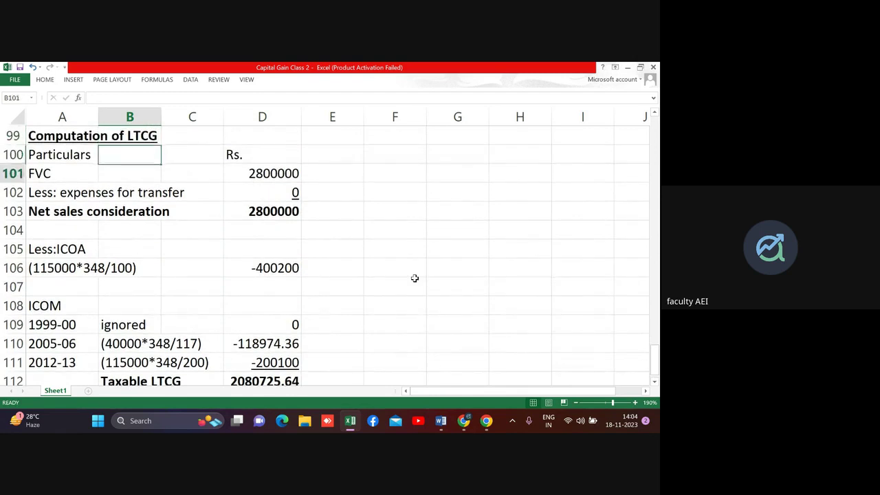
key(Down)
key(Down)
key(Down)
key(Down)
key(Down)
key(Down)
key(Down)
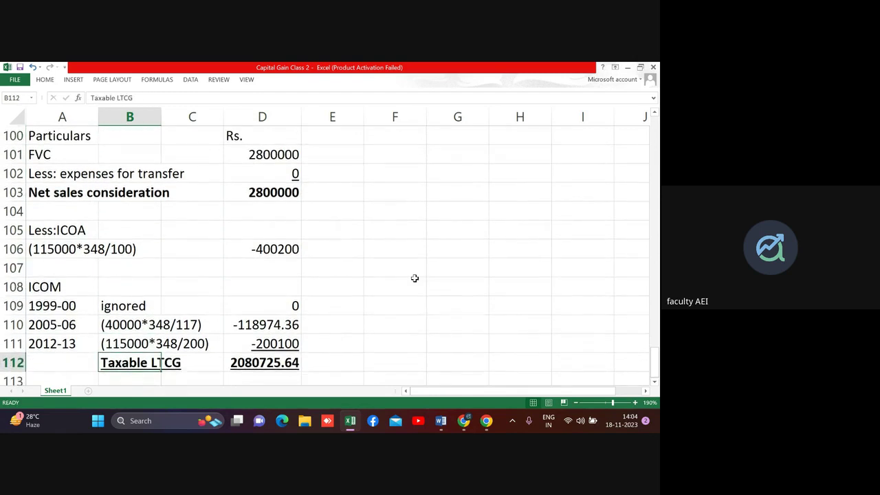
key(shift+Right)
key(shift+Right)
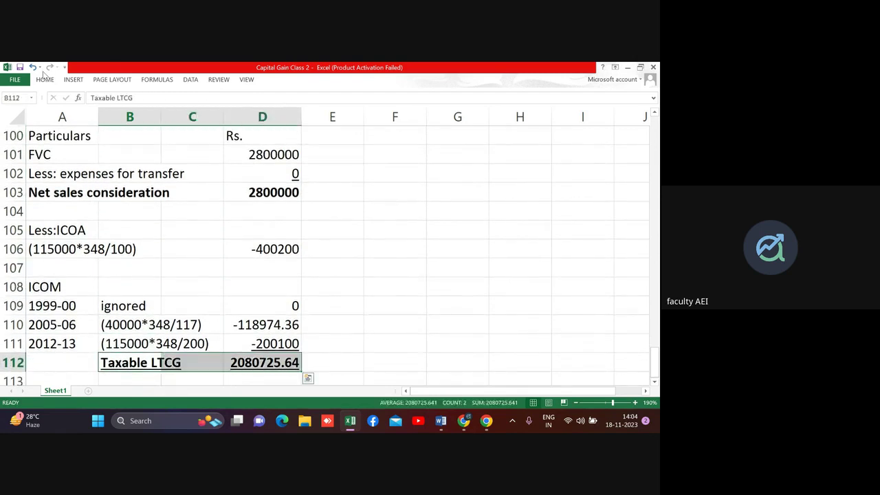
click(45, 80)
click(137, 114)
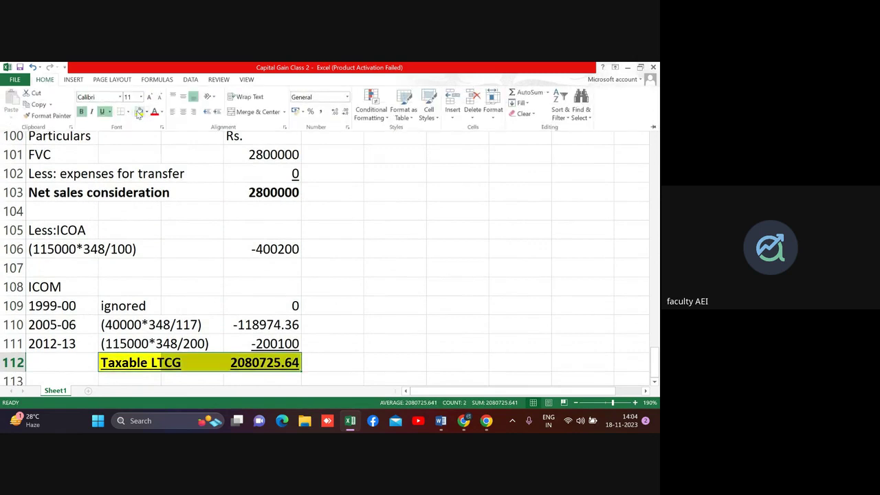
Step: Round the amounts in D110:D112 to whole numbers by removing two decimal places
click(346, 285)
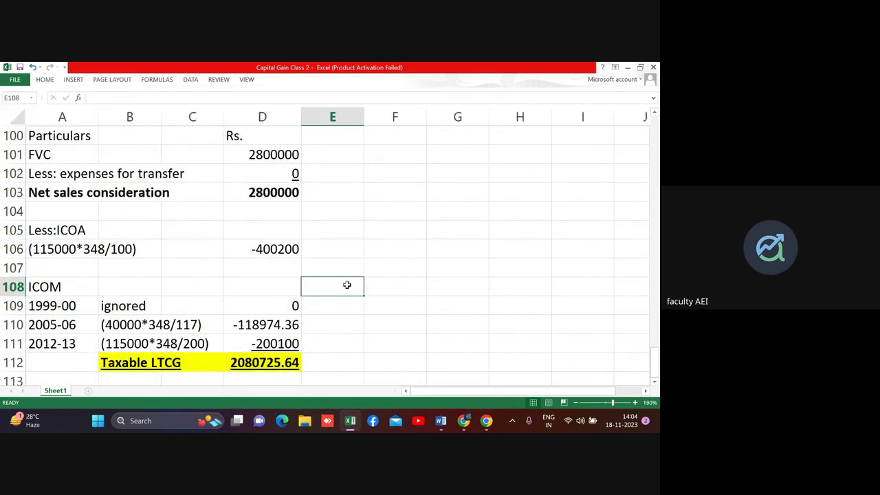
click(285, 325)
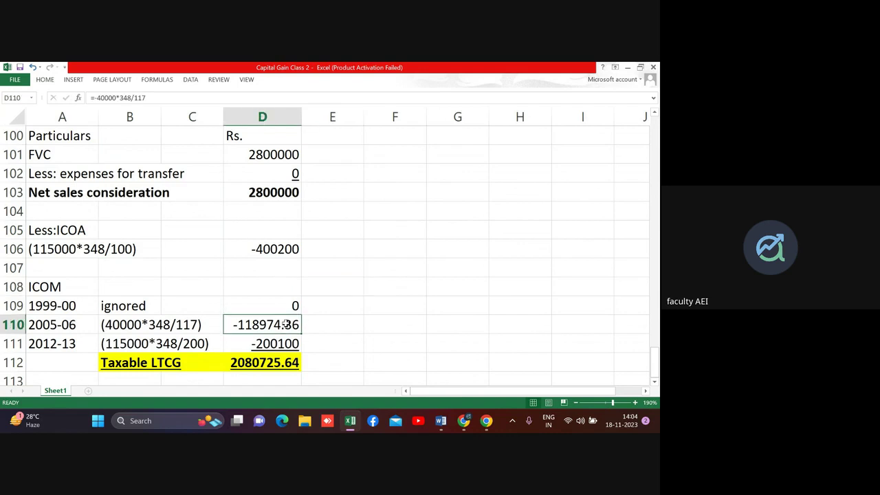
drag(286, 325, 289, 364)
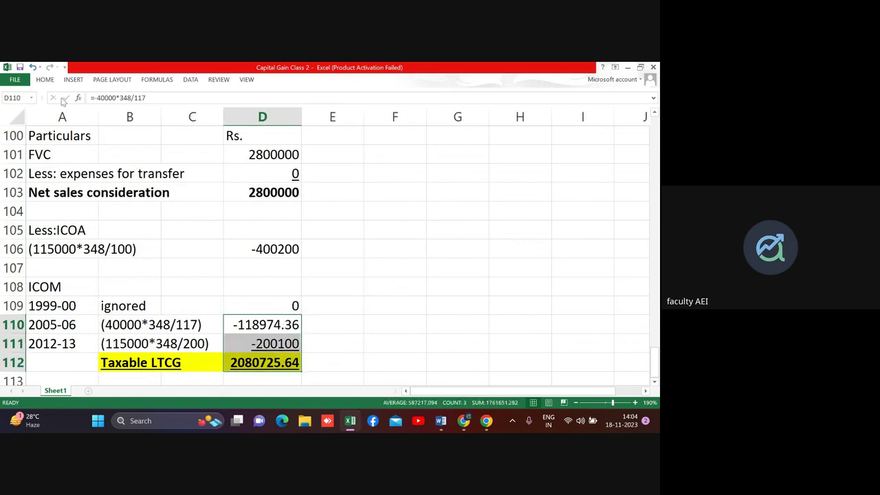
click(45, 80)
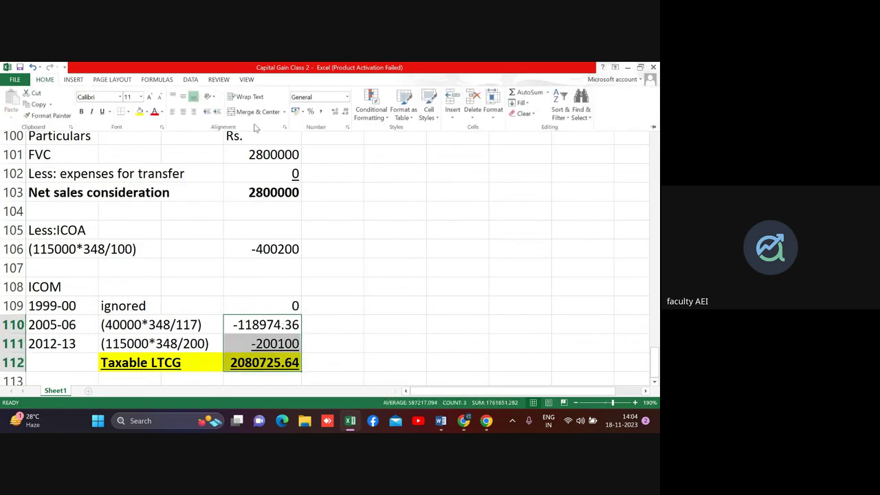
click(345, 113)
click(345, 114)
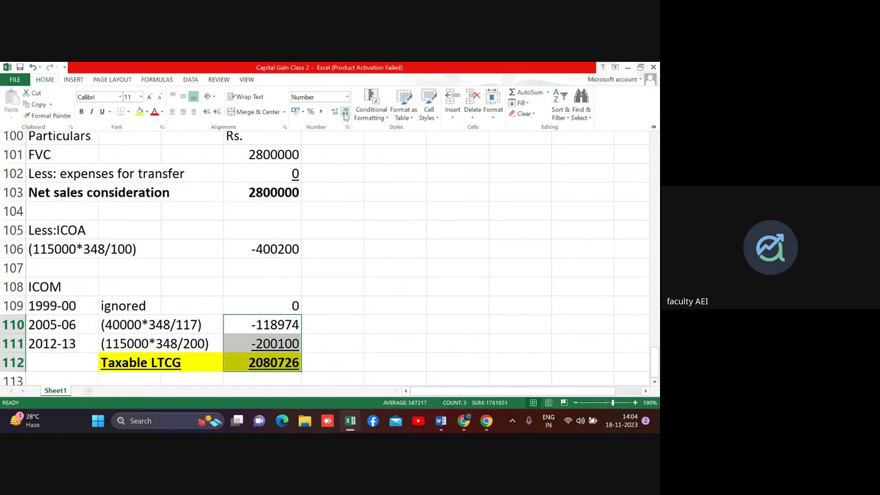
click(372, 209)
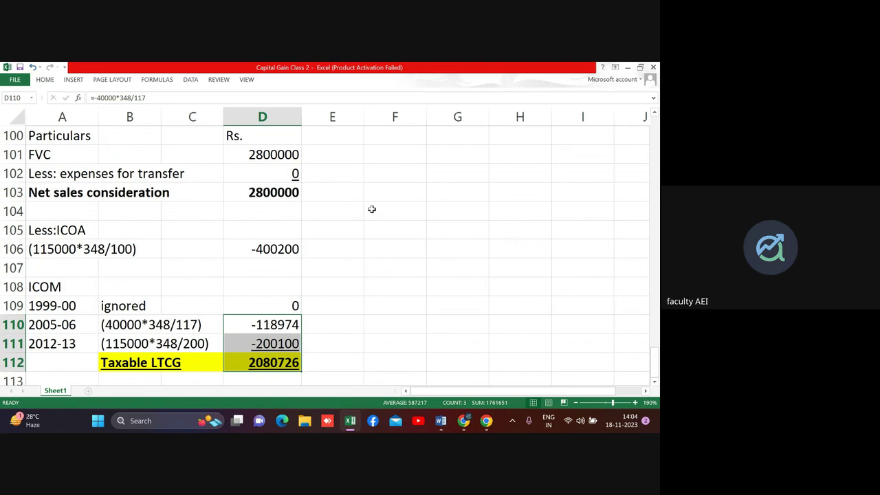
key(alt+Tab)
Step: Scroll Word down to Question 9 and select the date and advance-received phrase
scroll(372, 209, down, 3)
scroll(372, 209, down, 5)
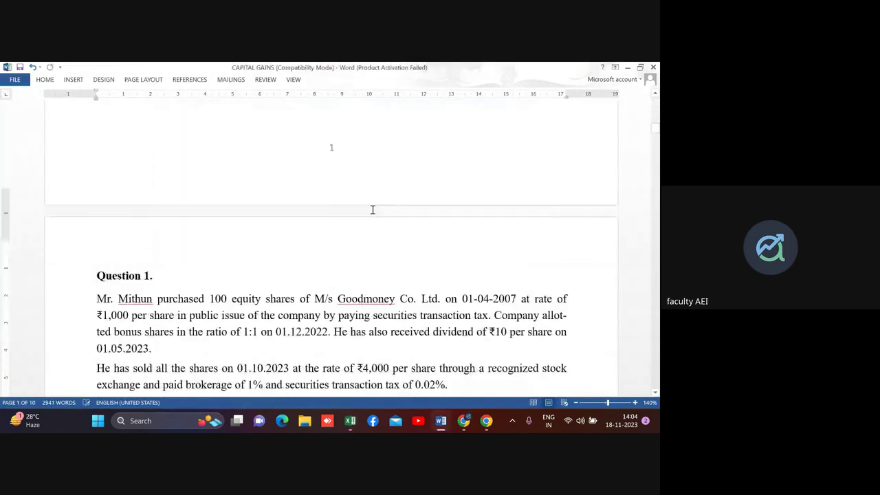
scroll(372, 210, down, 5)
scroll(372, 210, down, 5)
scroll(372, 209, down, 5)
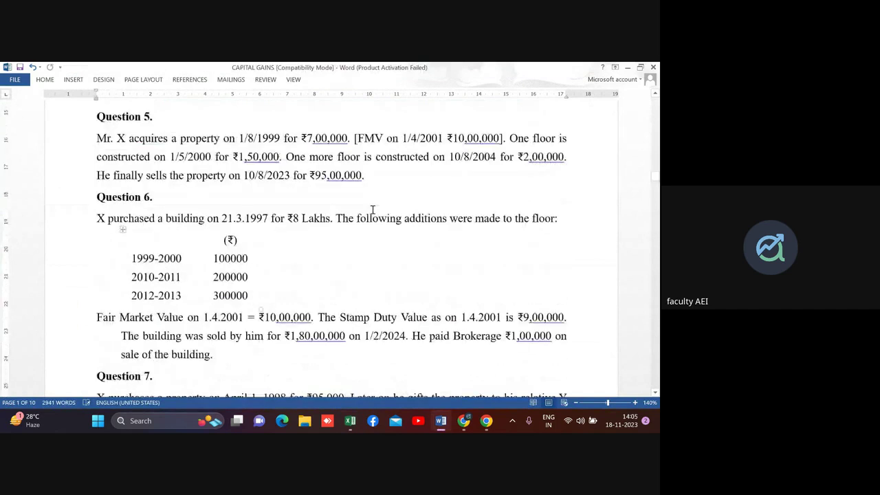
scroll(373, 209, down, 5)
scroll(372, 209, down, 1)
scroll(372, 209, down, 1)
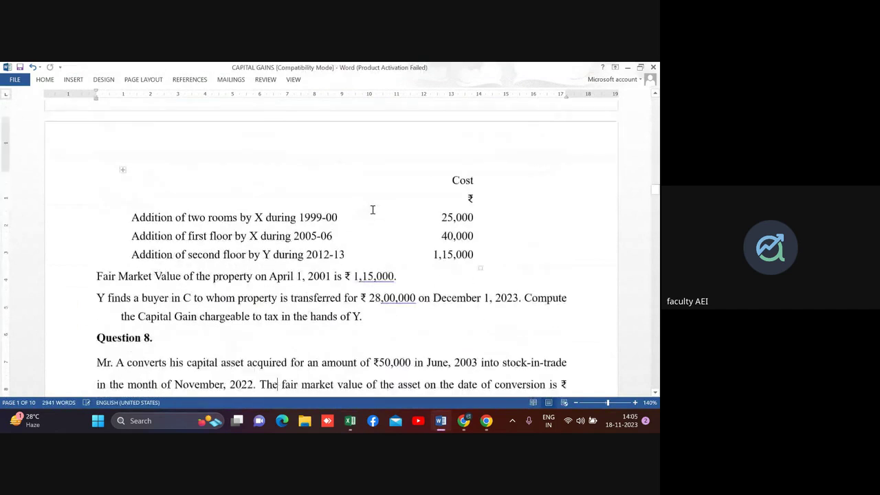
scroll(372, 209, down, 2)
scroll(372, 209, down, 4)
scroll(373, 209, down, 3)
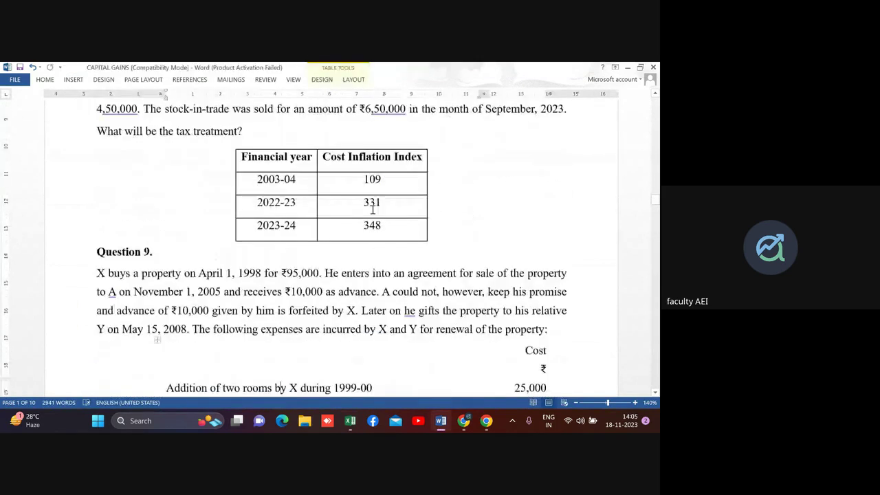
scroll(372, 210, down, 3)
scroll(373, 209, down, 2)
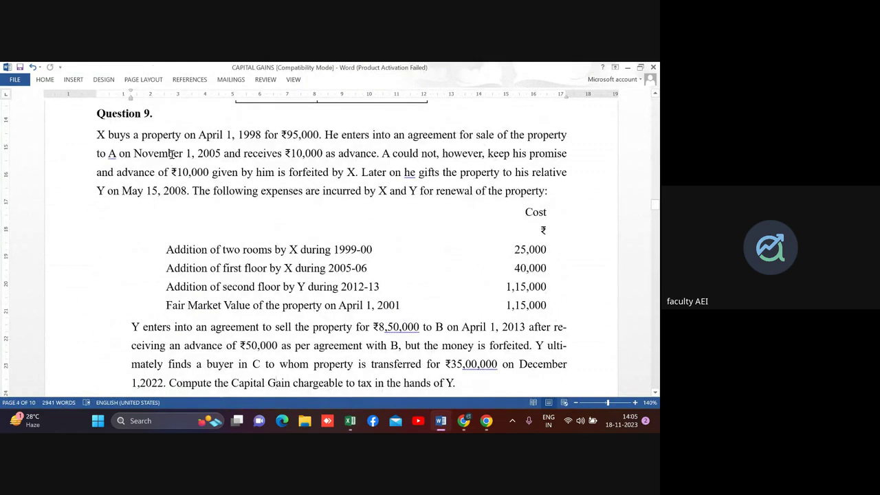
mouse_move(172, 153)
mouse_down()
mouse_move(328, 152)
mouse_move(374, 163)
mouse_up()
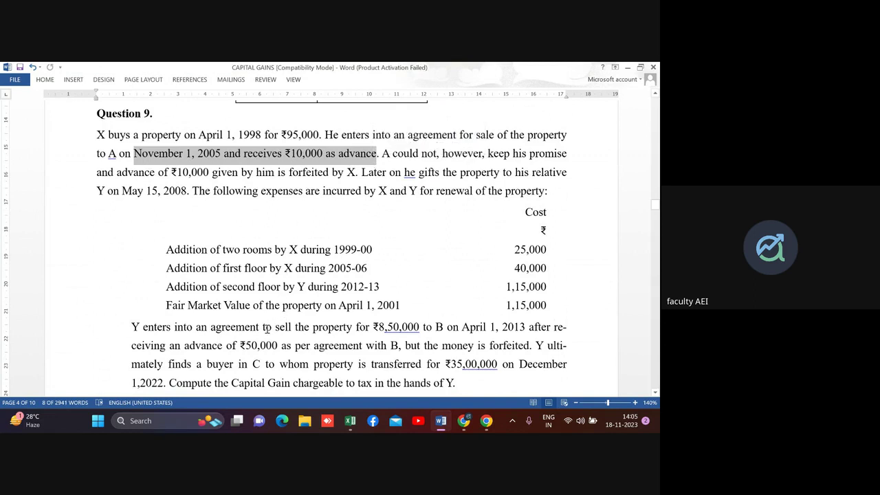
Step: Change Question 9's transfer year from 2022 to 2023
click(158, 383)
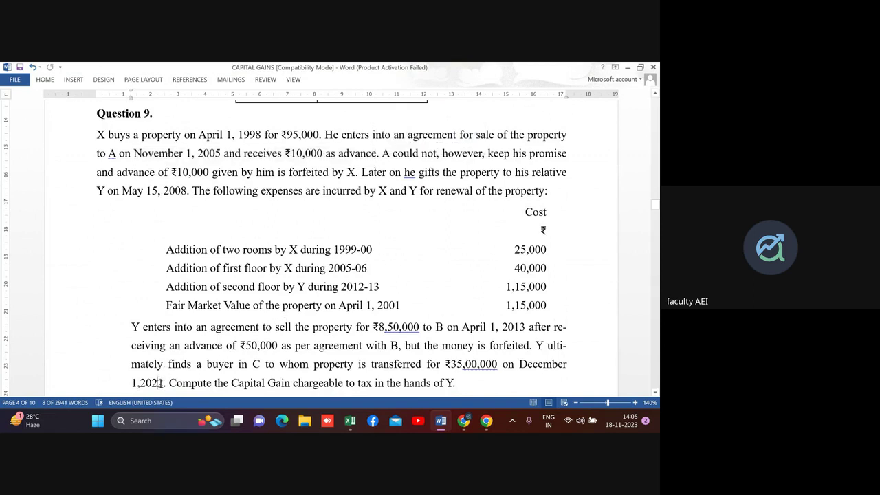
key(BackSpace)
text(3)
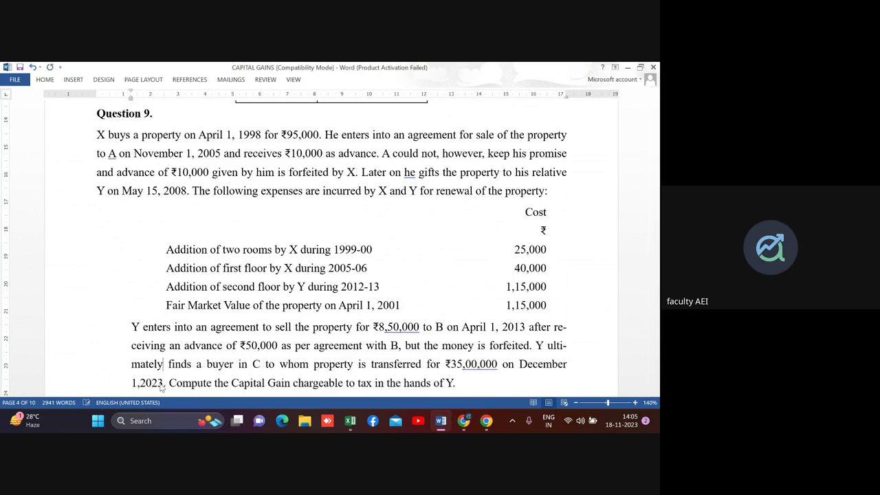
Step: Bring the 'Y enters' paragraph back to start at the left margin
key(Up)
key(Left)
key(Left)
key(Left)
key(Left)
key(Left)
key(shift+End)
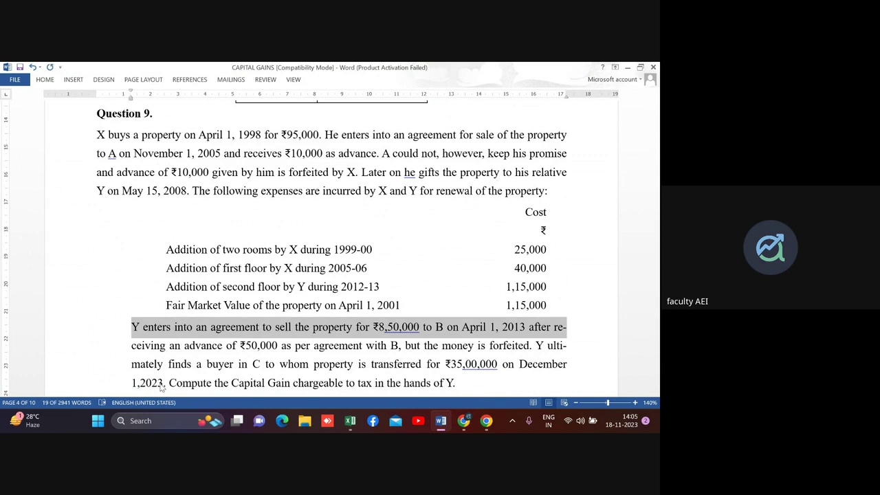
key(shift+Down)
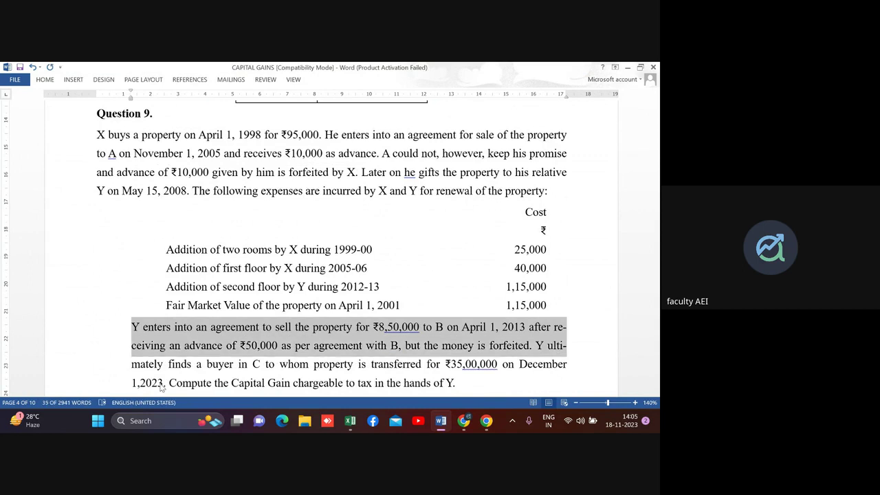
key(shift+Left)
key(shift+Left)
key(shift+Left)
key(shift+Left)
key(shift+Left)
key(shift+Left)
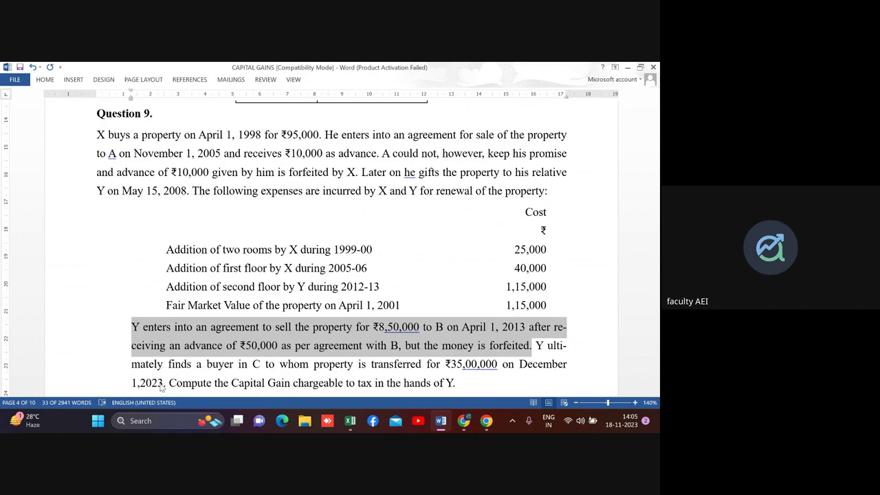
key(Up)
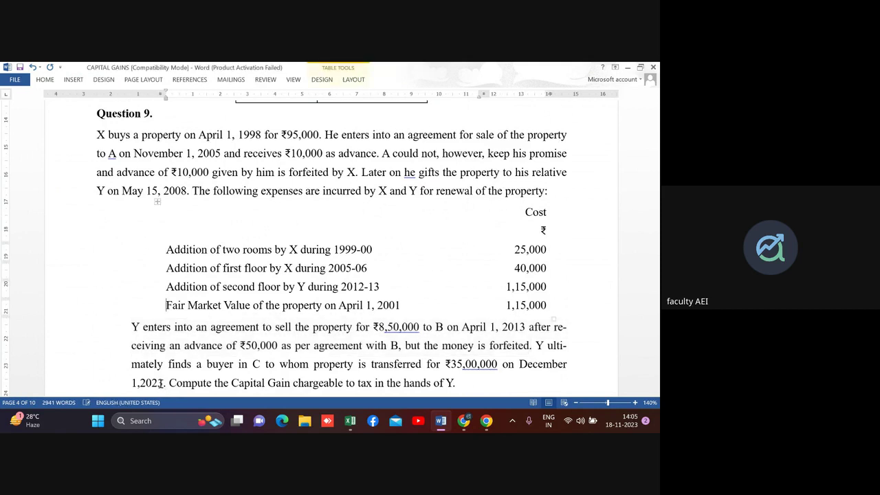
key(Down)
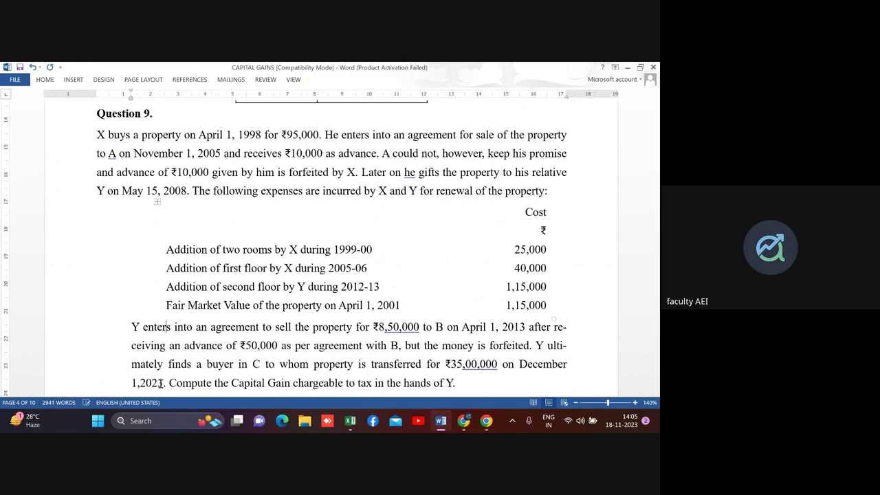
key(Left)
key(Left)
key(Left)
key(Left)
key(Left)
key(Left)
key(BackSpace)
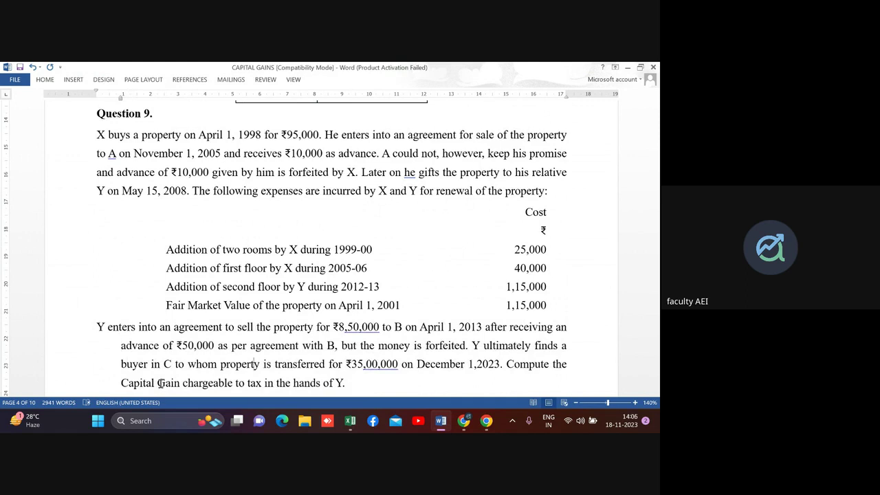
Step: Insert a space after the ₹ in '₹ 8,50,000' and '₹ 35,00,000'
key(ctrl+Right)
key(ctrl+Right)
key(ctrl+Right)
key(BackSpace)
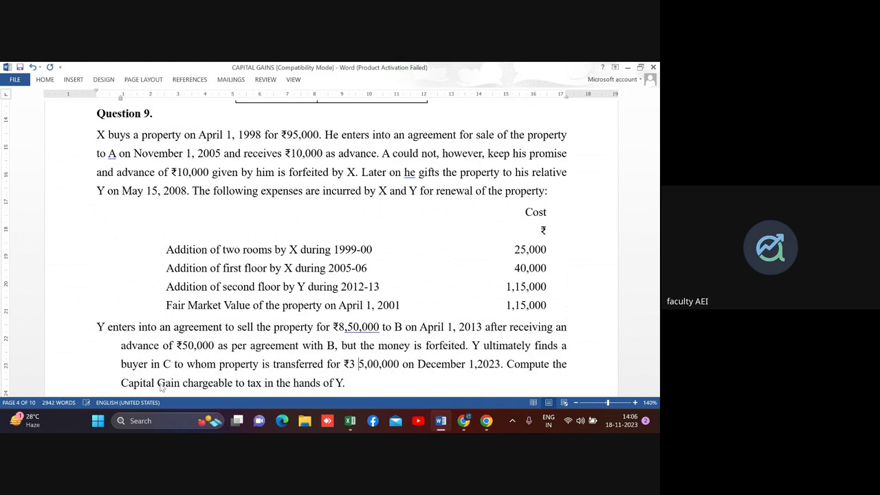
key(ctrl+z)
key(Up)
key(Up)
key(Left)
key(Left)
key(Left)
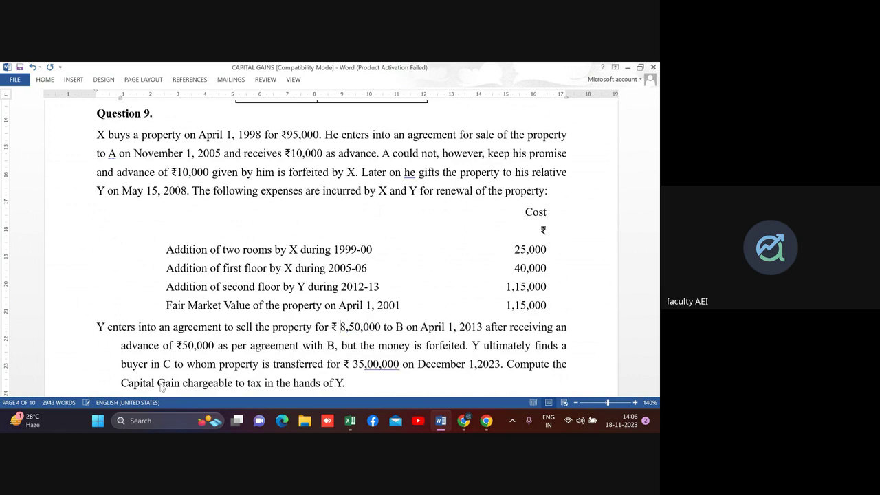
key(Up)
key(Up)
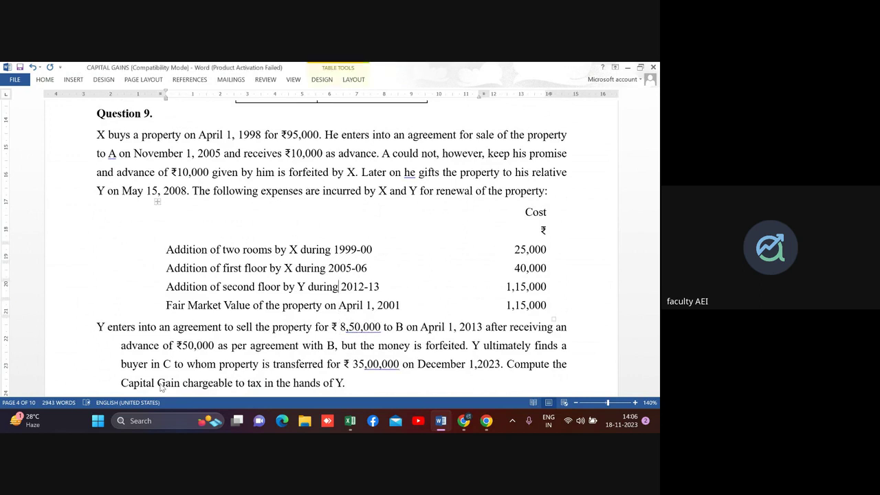
key(Down)
key(Down)
key(Down)
key(Down)
key(Down)
key(Down)
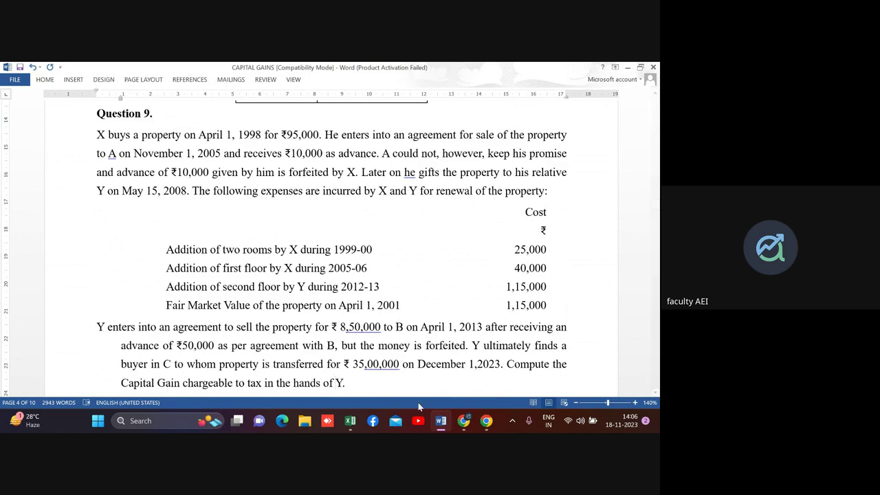
Step: Switch to the Google Meet call in Chrome and end the desktop screen share
click(464, 422)
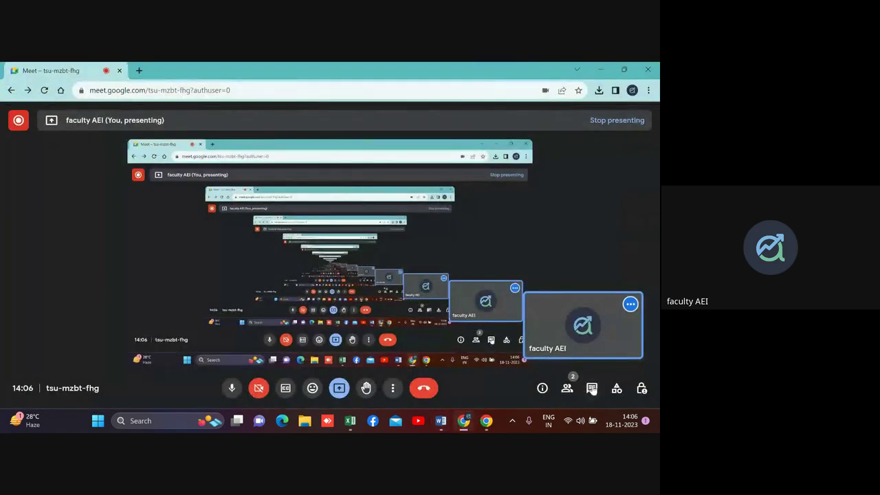
click(339, 390)
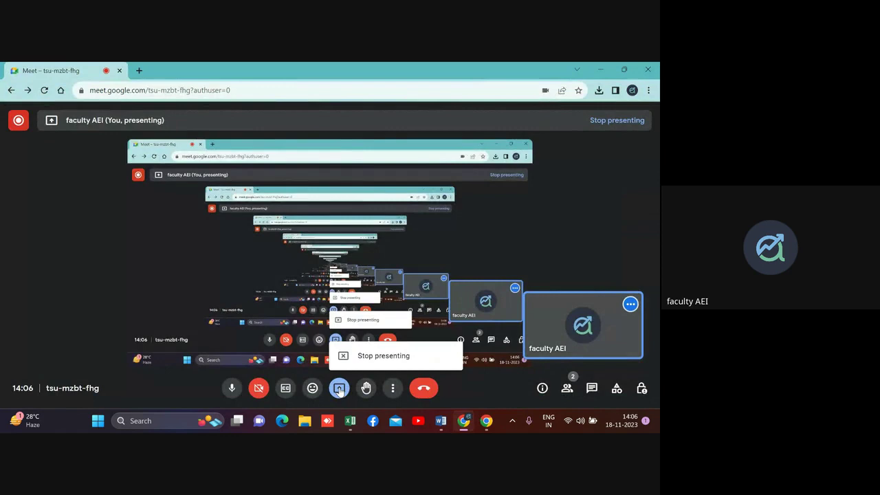
click(382, 356)
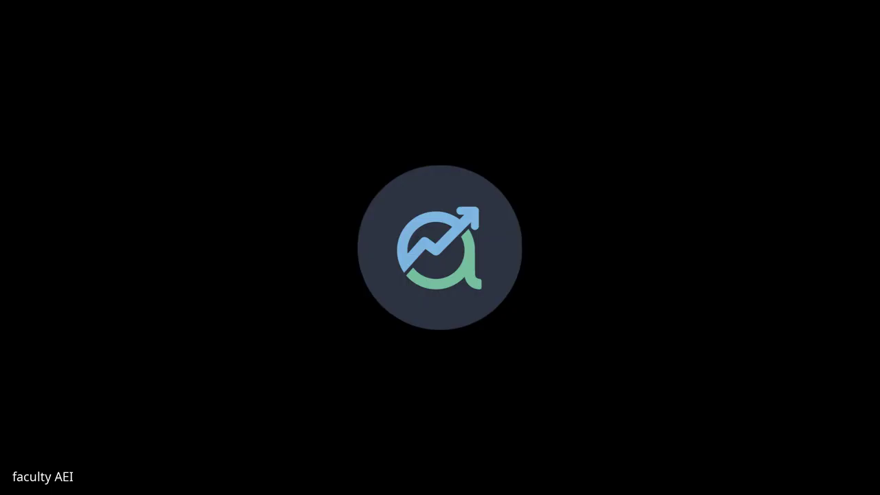